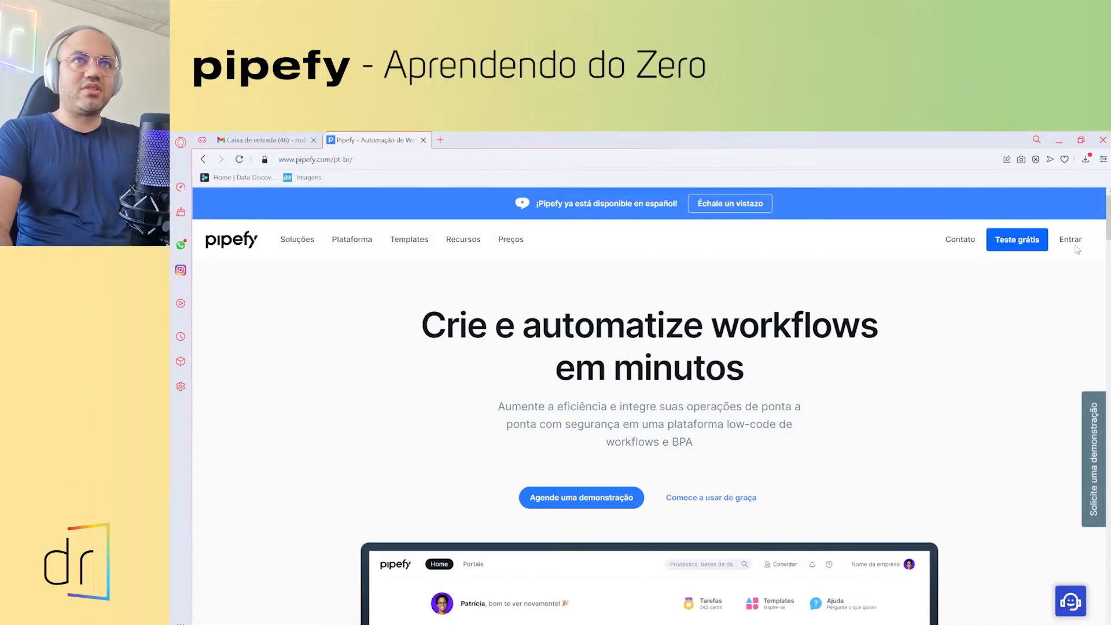
- Sign in to the Pipefy account from the pipefy.com homepage via Entrar
left_click(1075, 241)
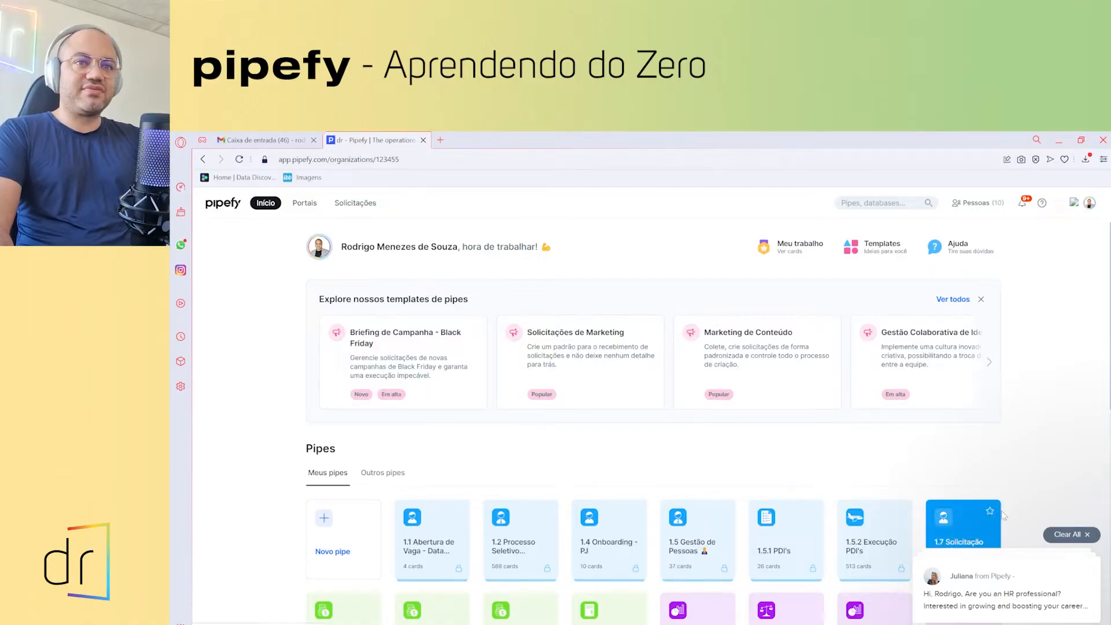
- Dismiss the chat notification popup on the Início page
left_click(1088, 534)
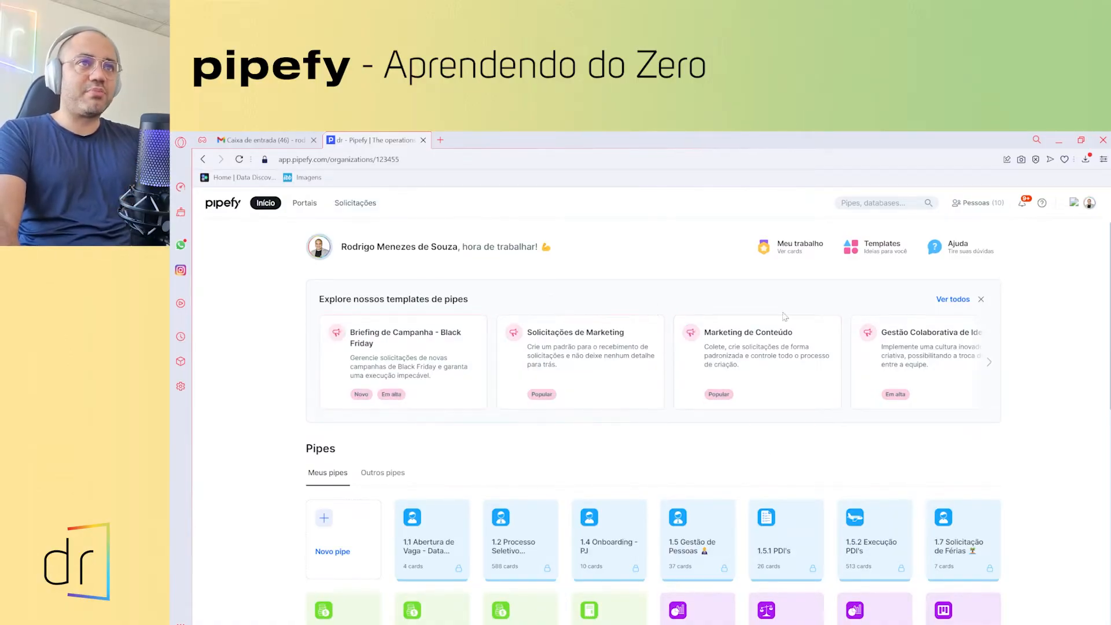
- Open the full Galeria de Templates and filter it to the TI category
left_click(951, 301)
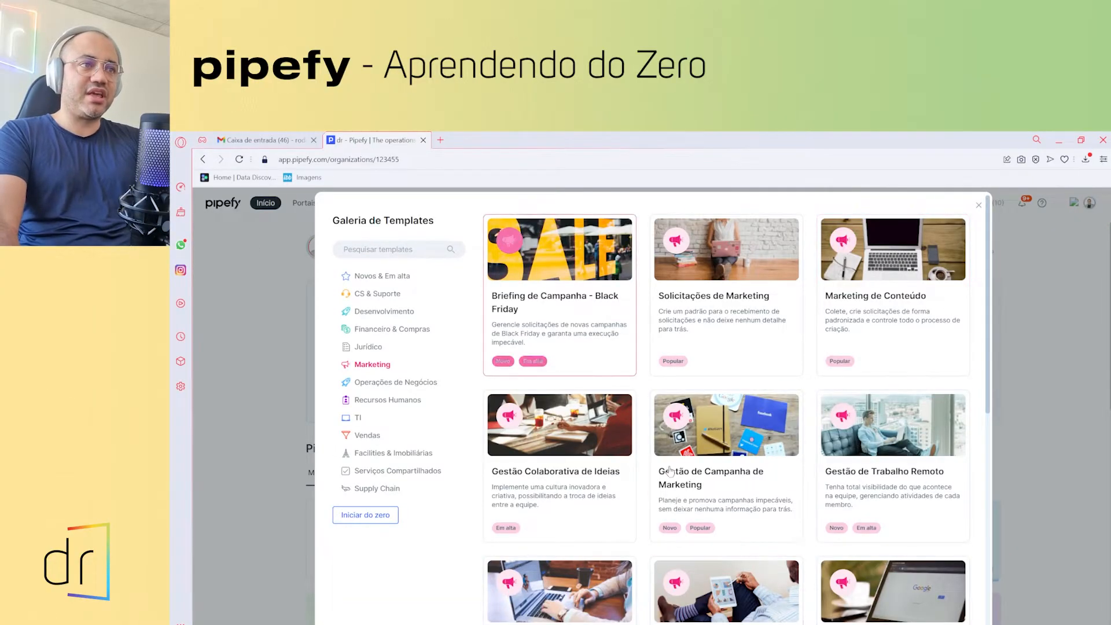
left_click(362, 249)
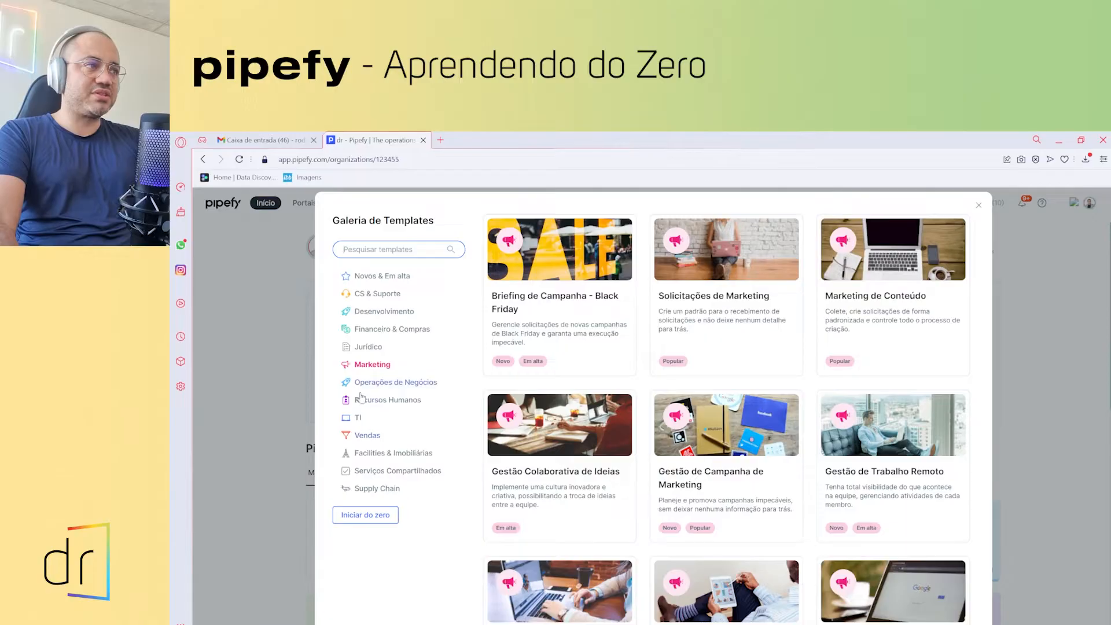
left_click(358, 420)
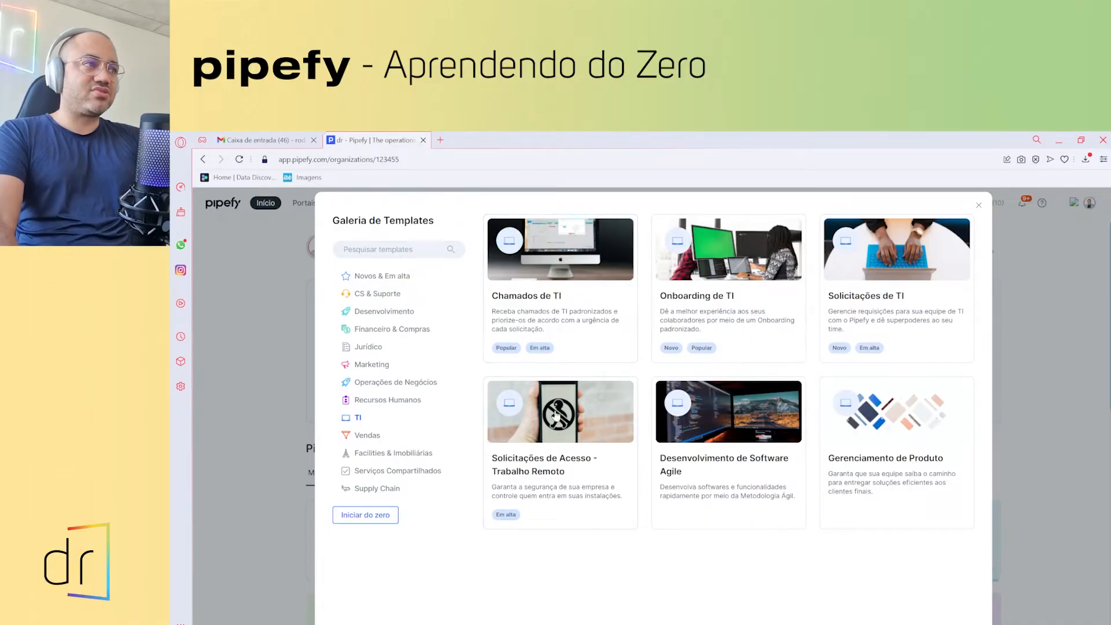
- Browse the Vendas category templates and open the CRM de Vendas template's details
left_click(374, 438)
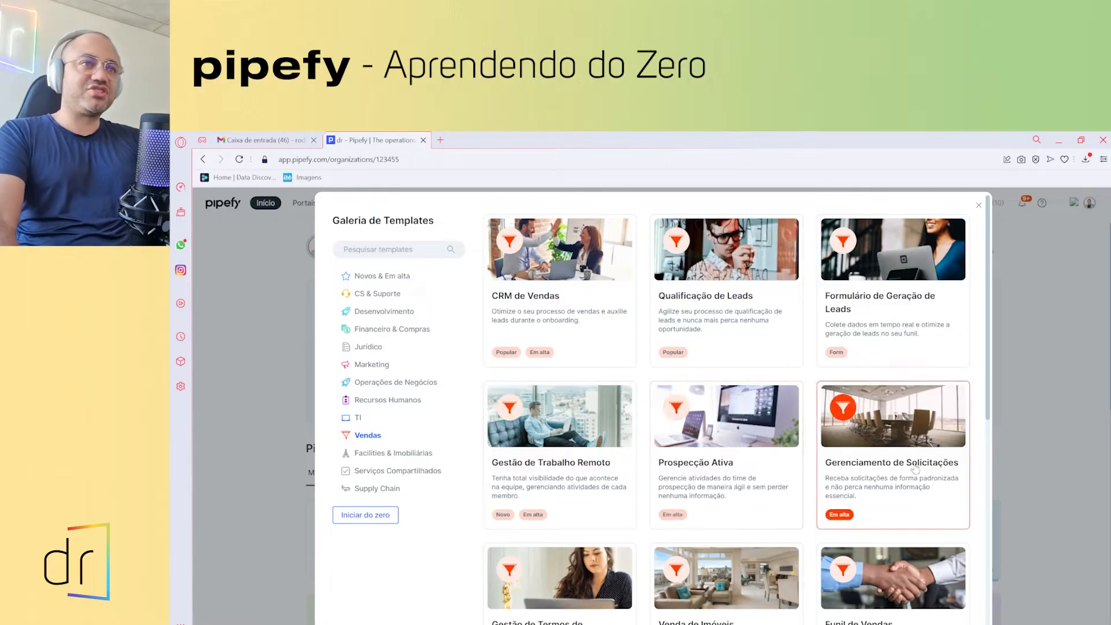
scroll(890, 486, "down", 3)
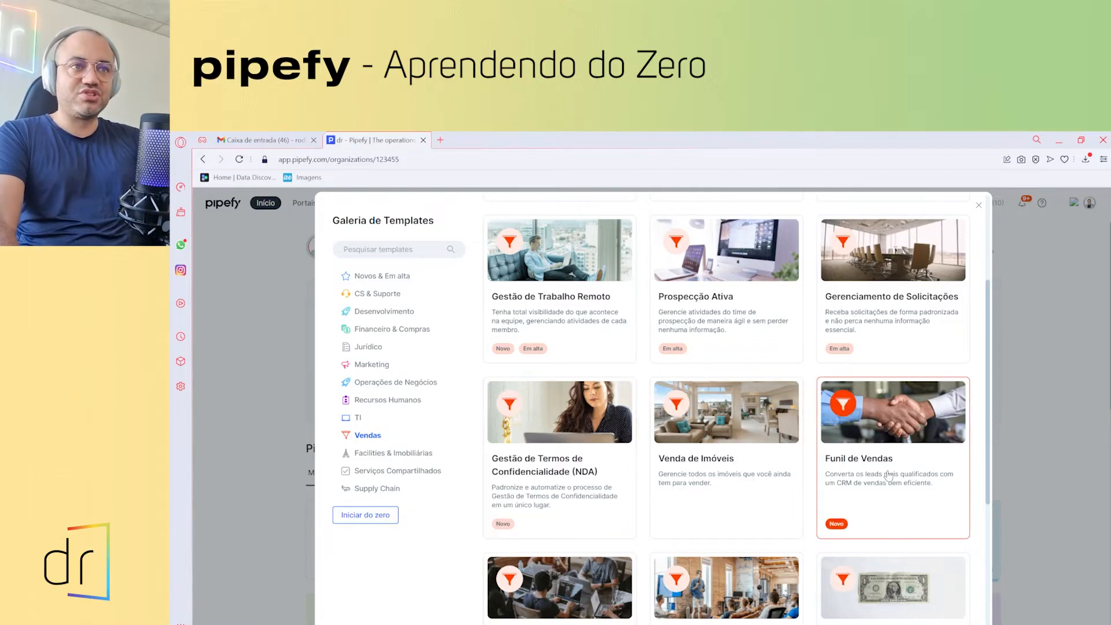
scroll(890, 475, "down", 5)
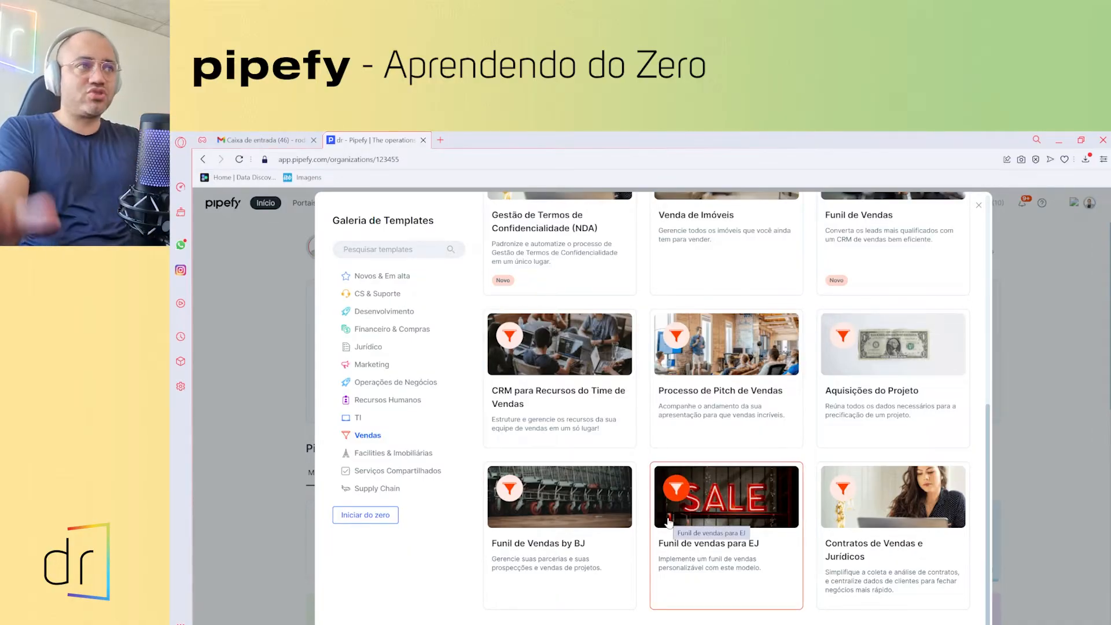
scroll(669, 521, "up", 7)
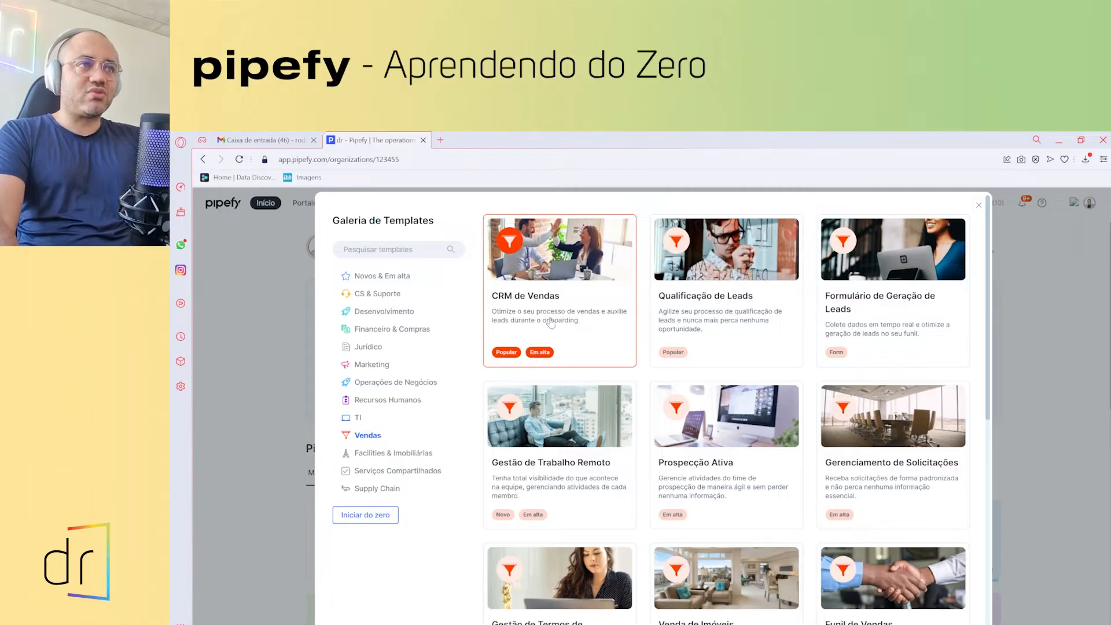
scroll(555, 324, "down", 1)
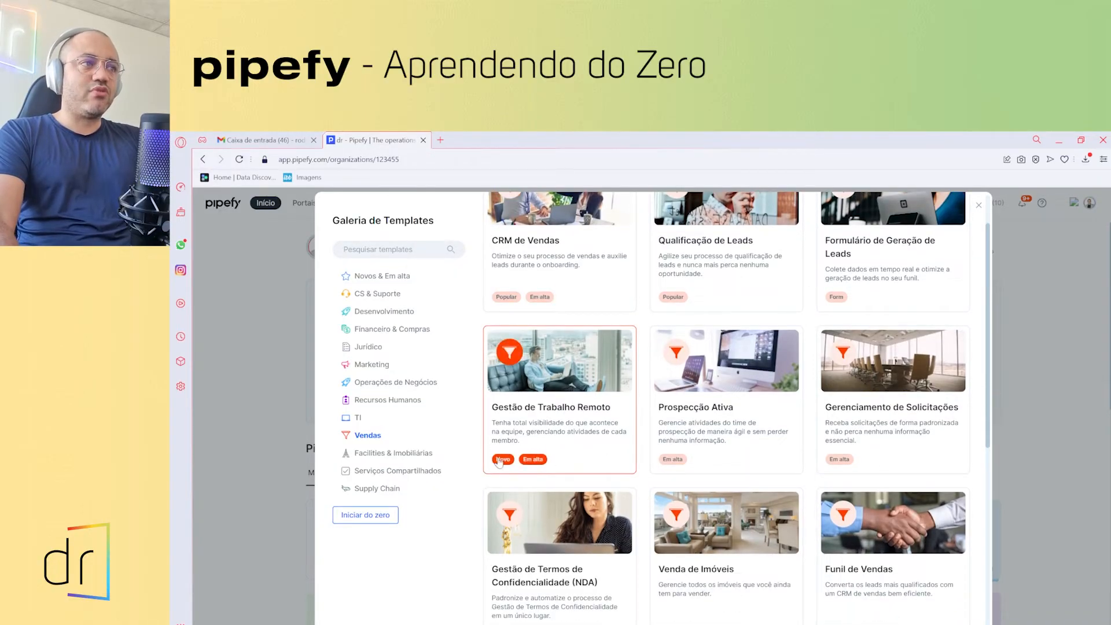
scroll(563, 467, "down", 3)
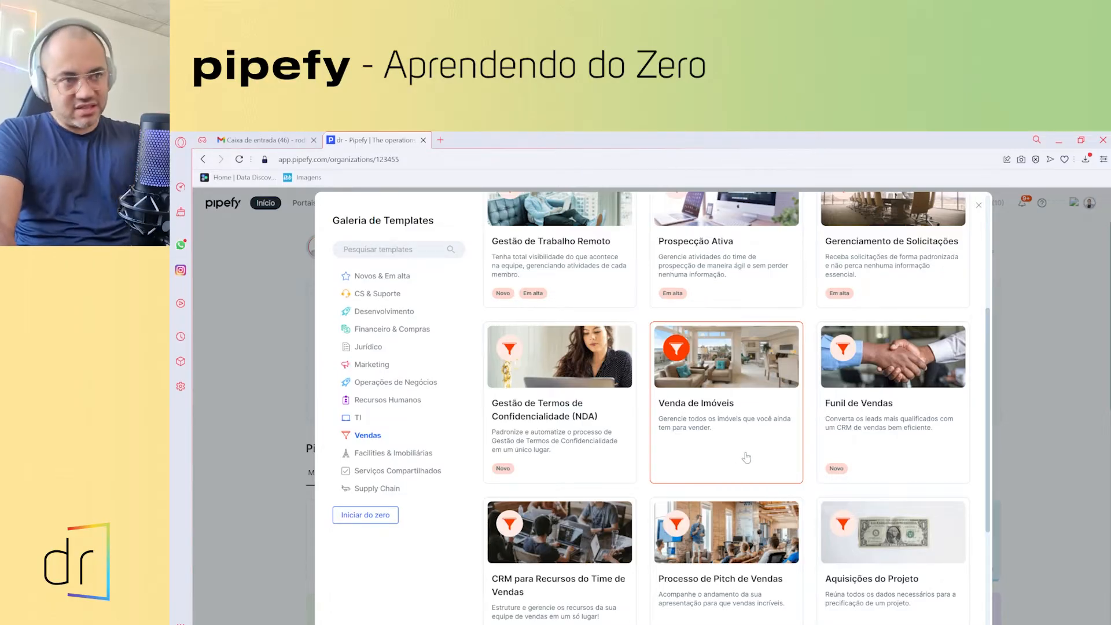
scroll(727, 444, "up", 4)
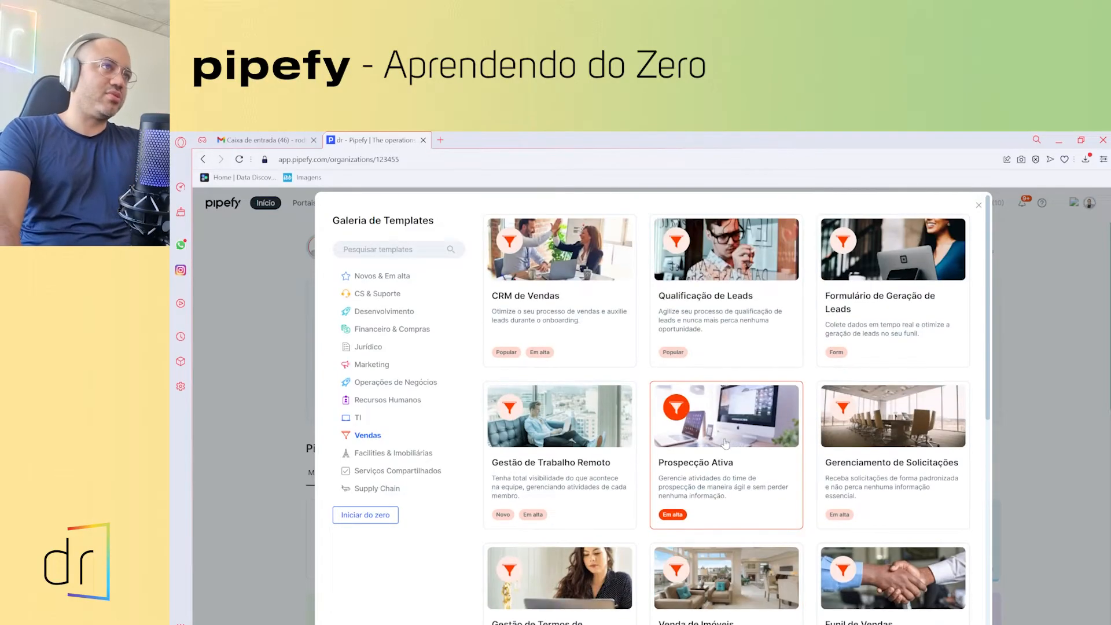
left_click(544, 299)
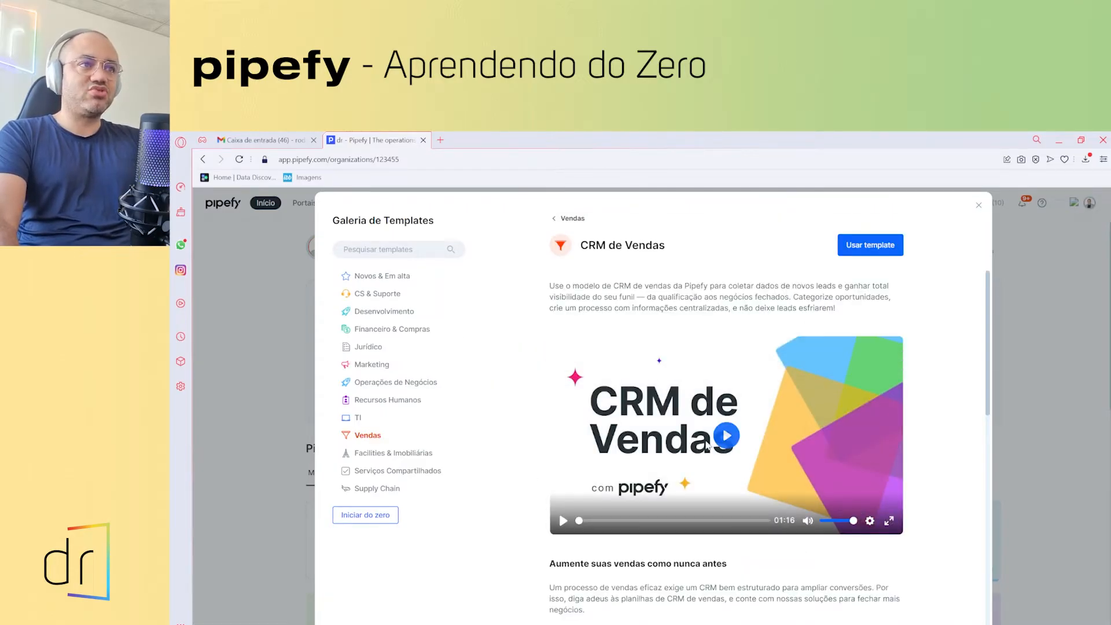
- Play the CRM de Vendas intro video, skip ahead to near the end, and pause it
left_click(727, 437)
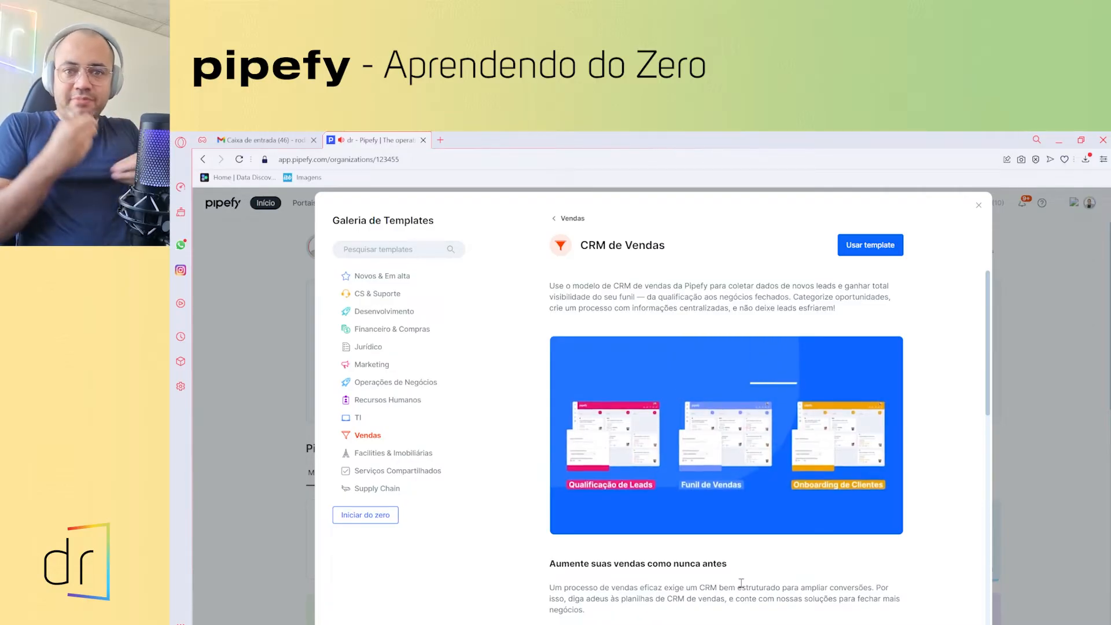
mouse_move(618, 508)
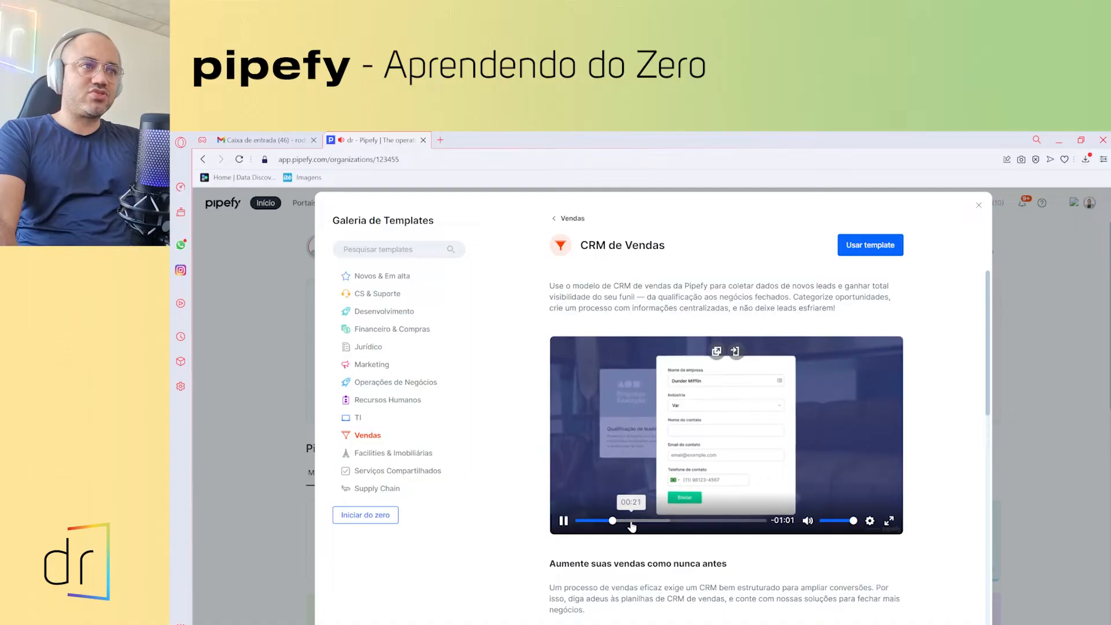
left_click(631, 523)
left_click(657, 523)
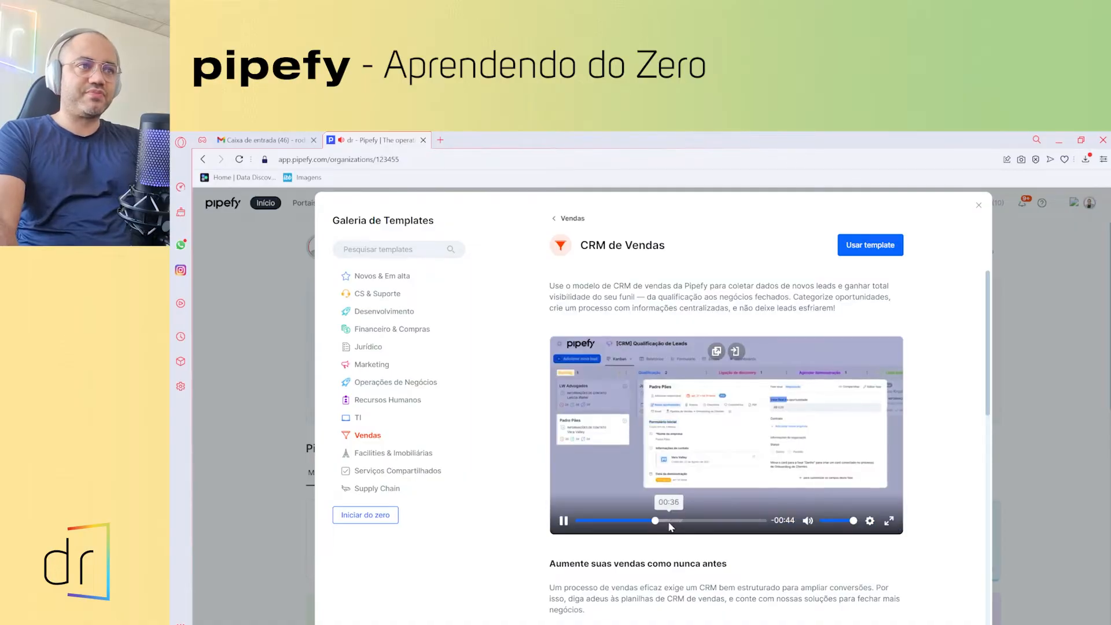
left_click(680, 523)
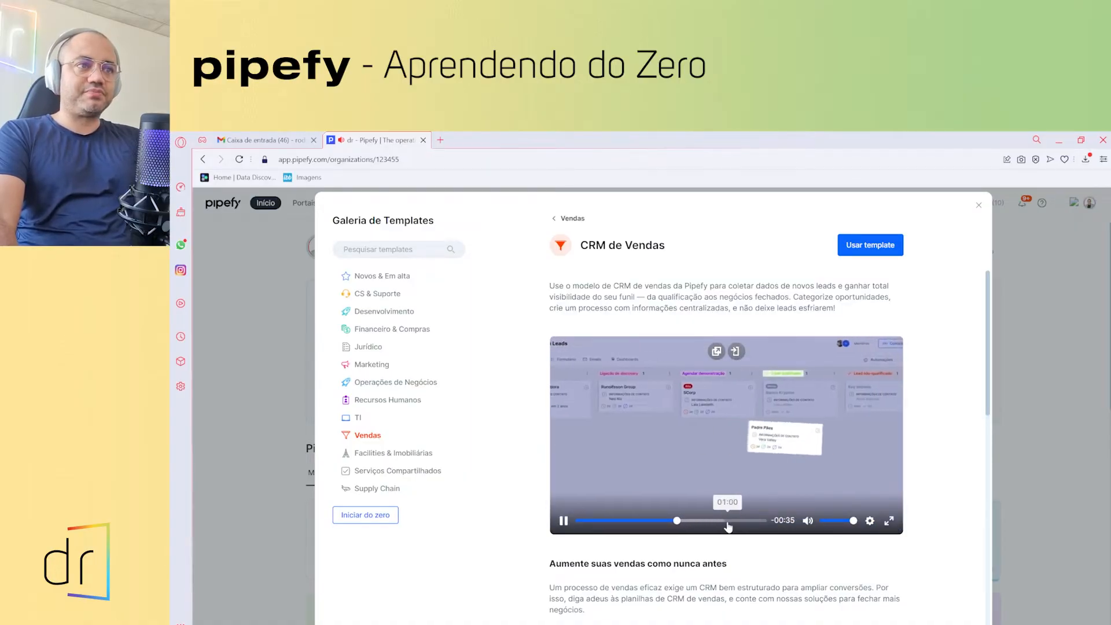
left_click(719, 523)
left_click(737, 523)
left_click(754, 523)
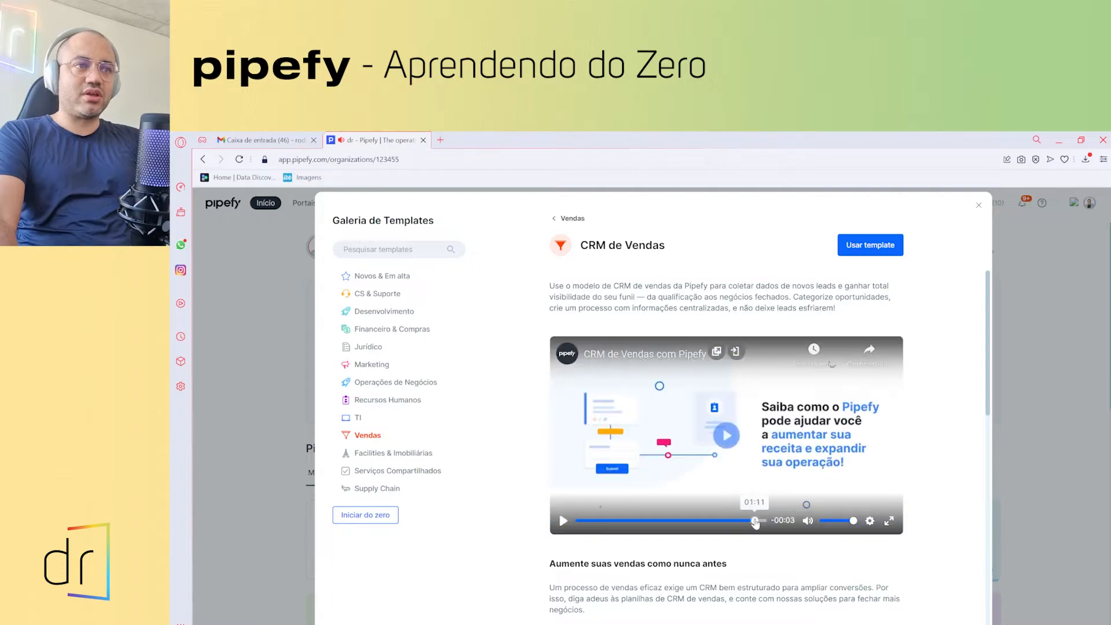
left_click(564, 522)
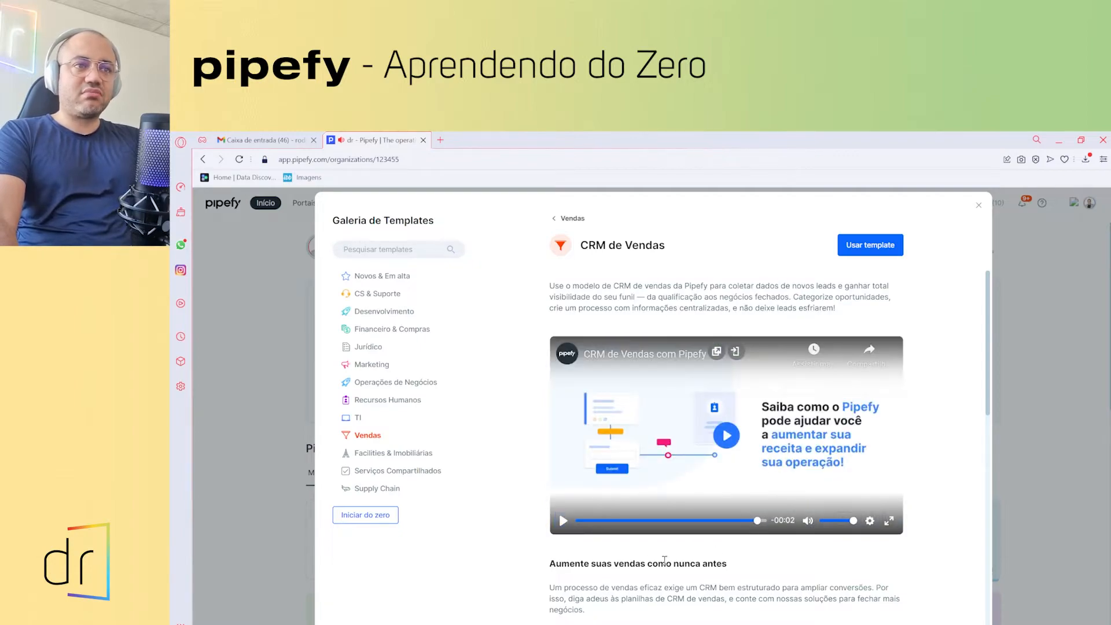
- Scroll through the template's sales CRM description
scroll(664, 560, "down", 3)
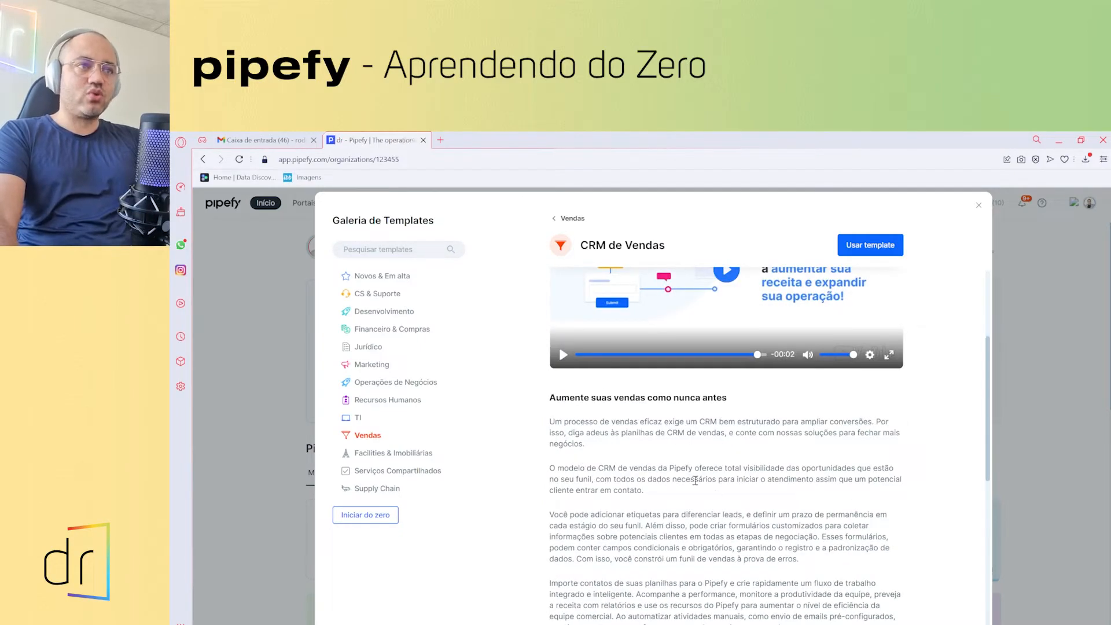
scroll(677, 335, "down", 4)
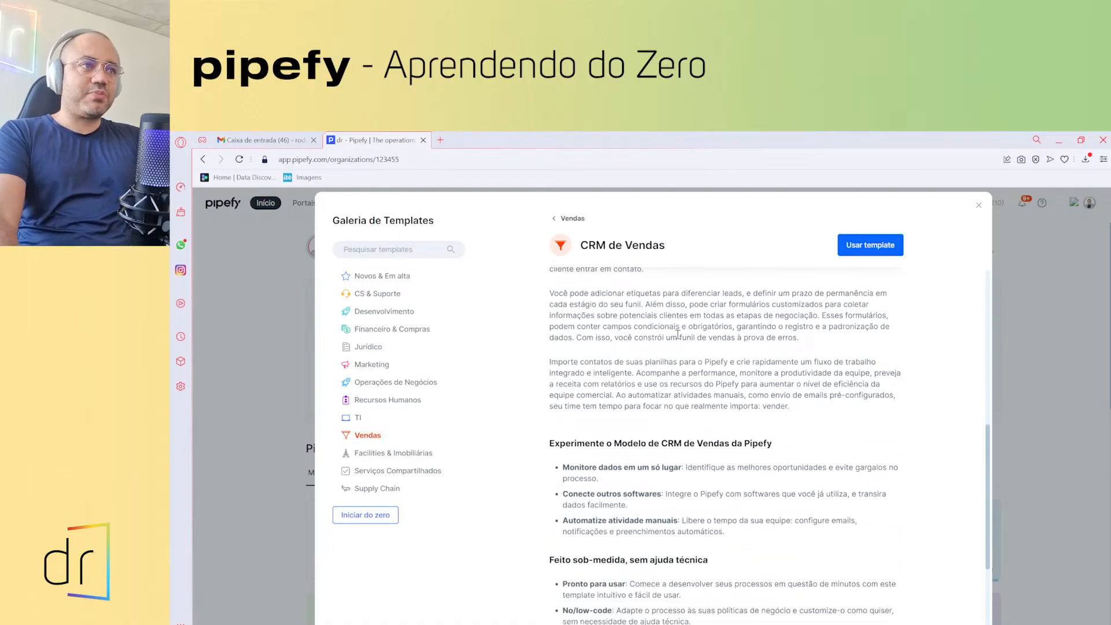
scroll(685, 487, "down", 1)
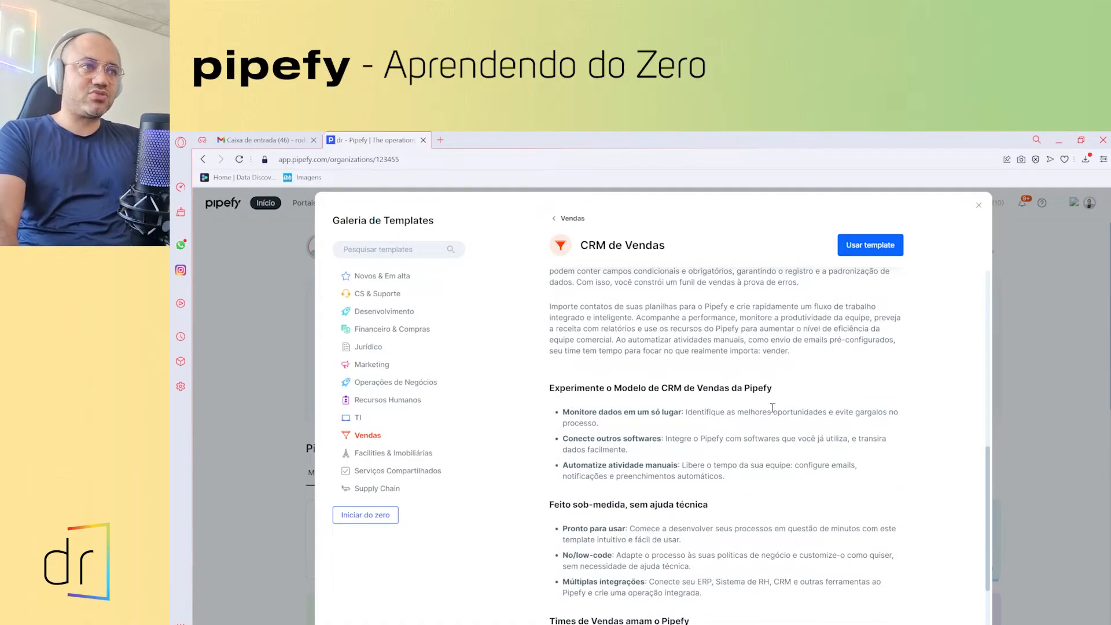
scroll(683, 470, "down", 2)
scroll(671, 516, "up", 7)
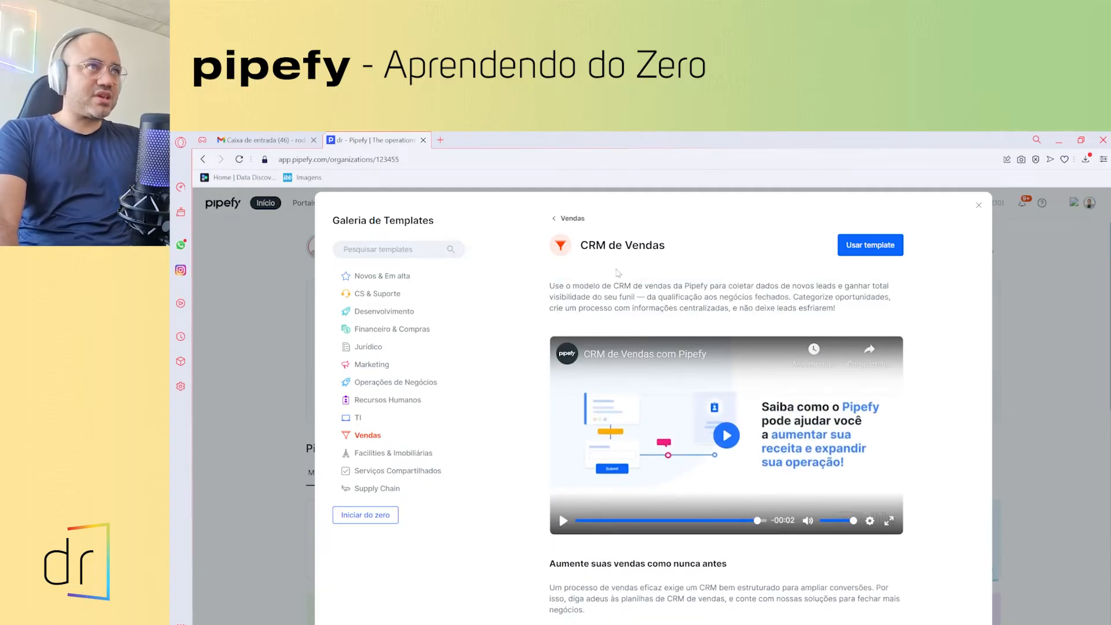
- Create the [CRM] Qualificação de Leads pipe from this template and open it
left_click(867, 254)
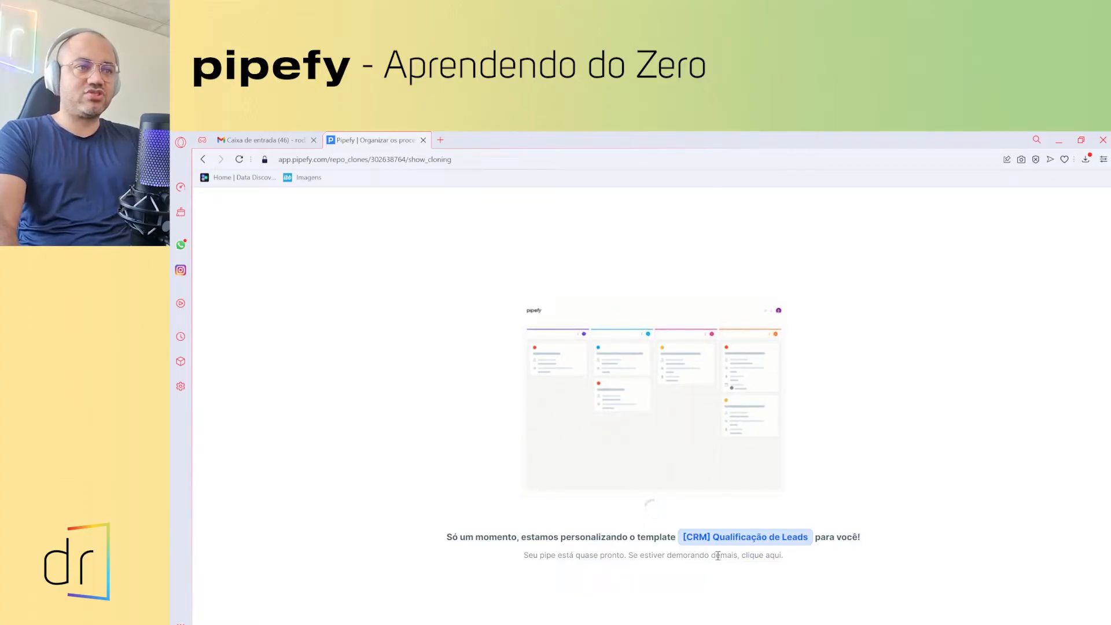
left_click(759, 556)
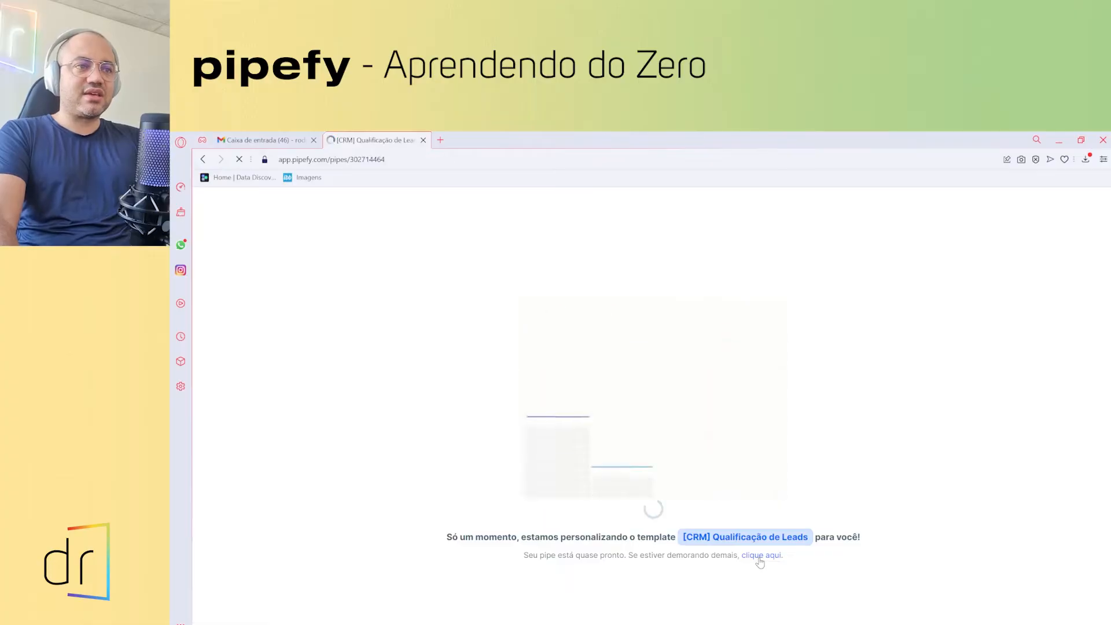
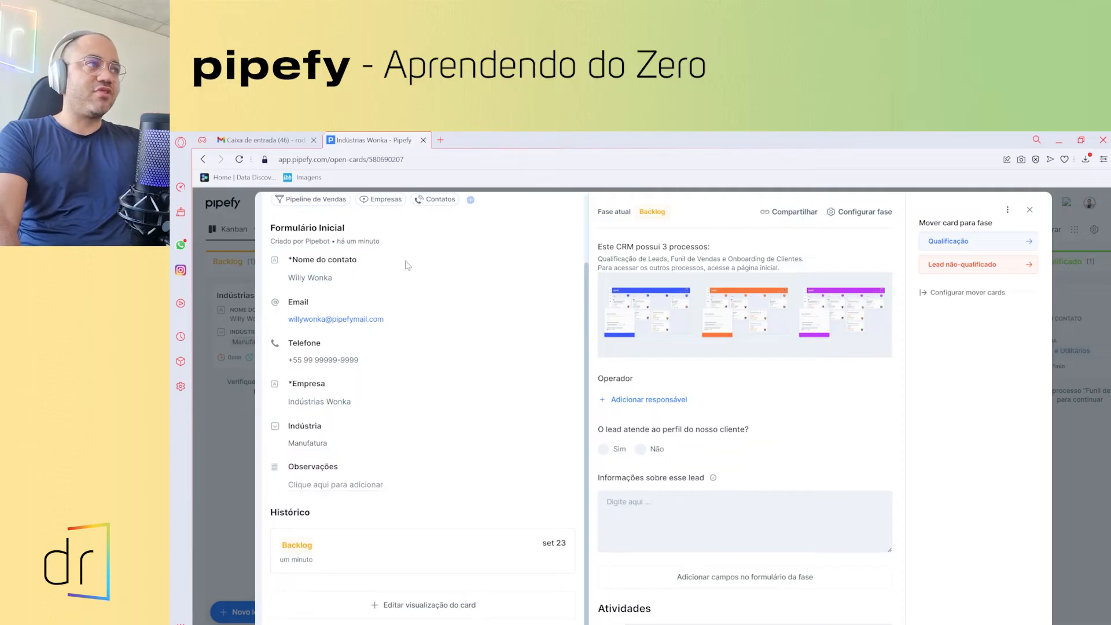
- Close the Indústrias Wonka card so the board shows it in Backlog
scroll(330, 482, "up", 3)
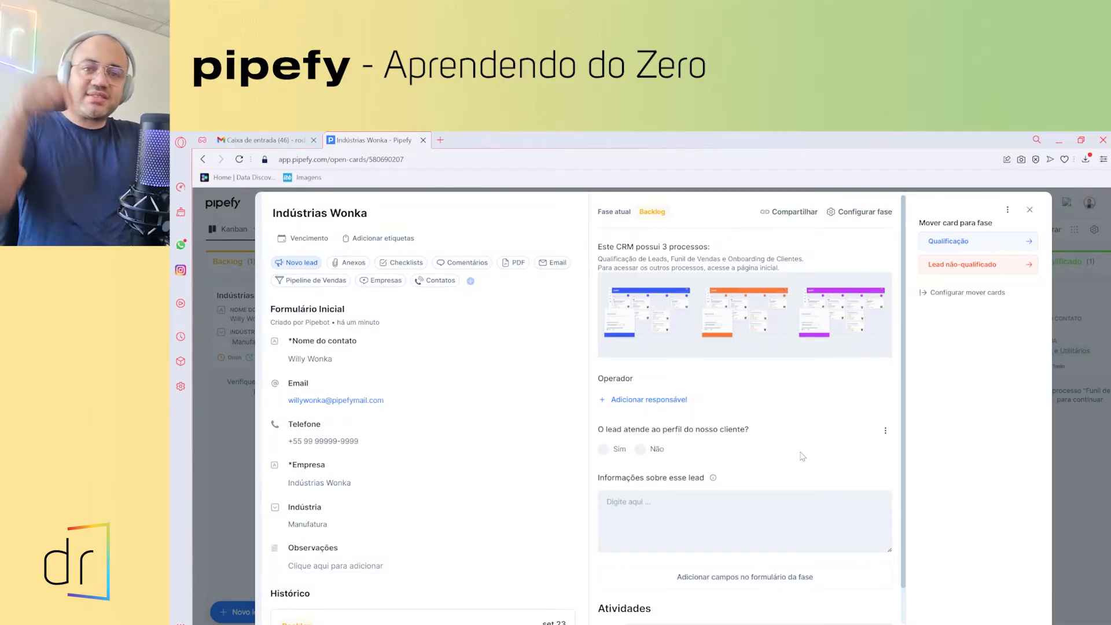
left_click(1030, 210)
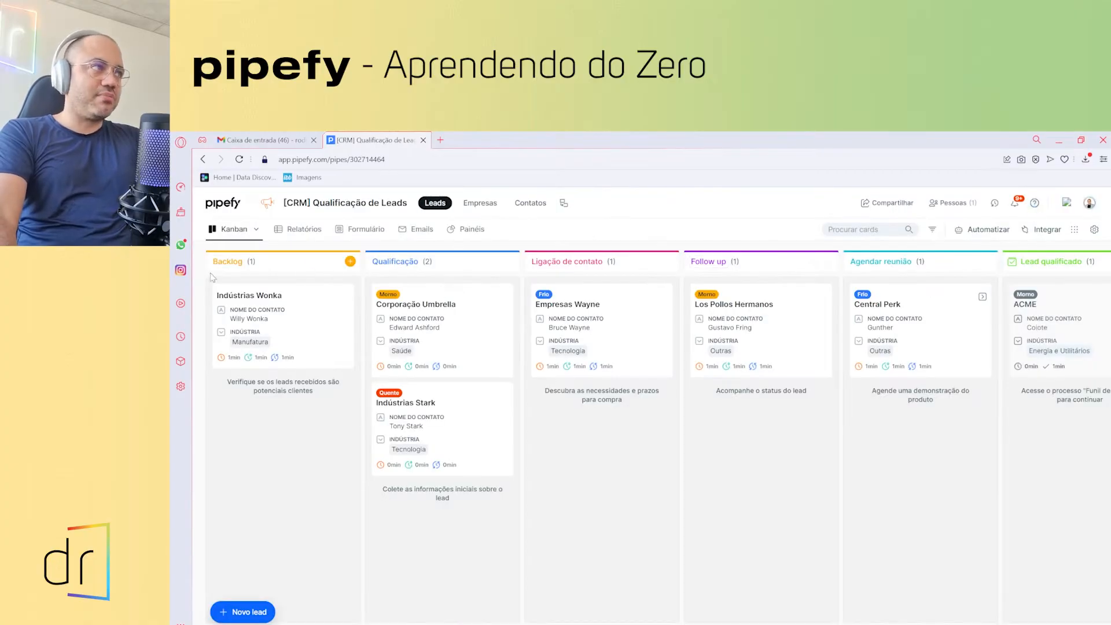
- On the Indústrias Wonka card, answer Sim to the customer-profile question and assign the team member as operator
left_click(250, 316)
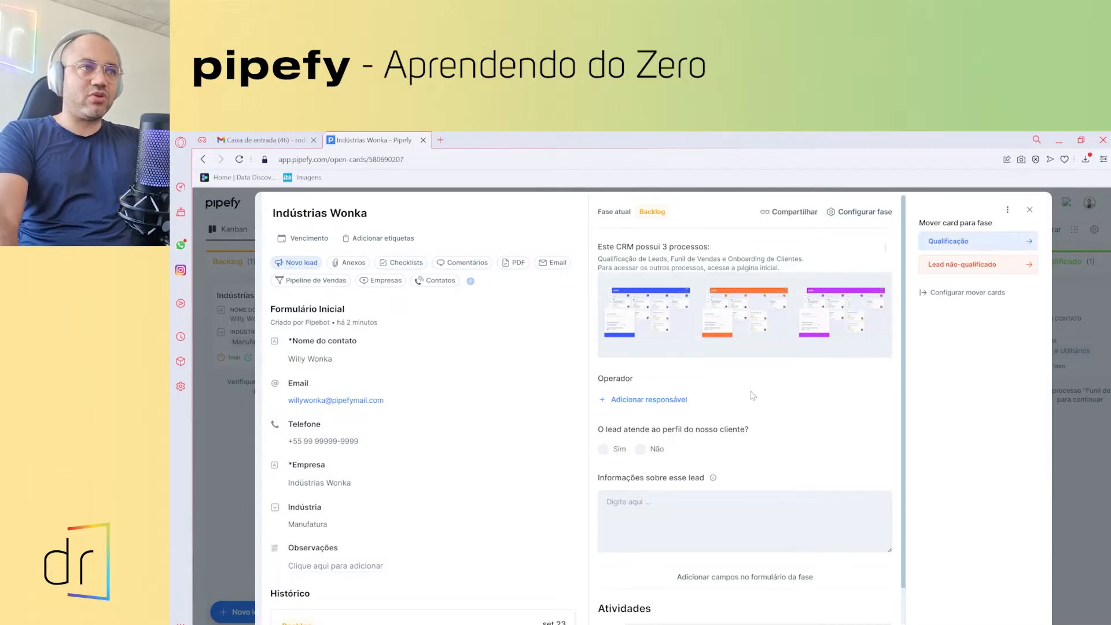
left_click(604, 451)
left_click(637, 399)
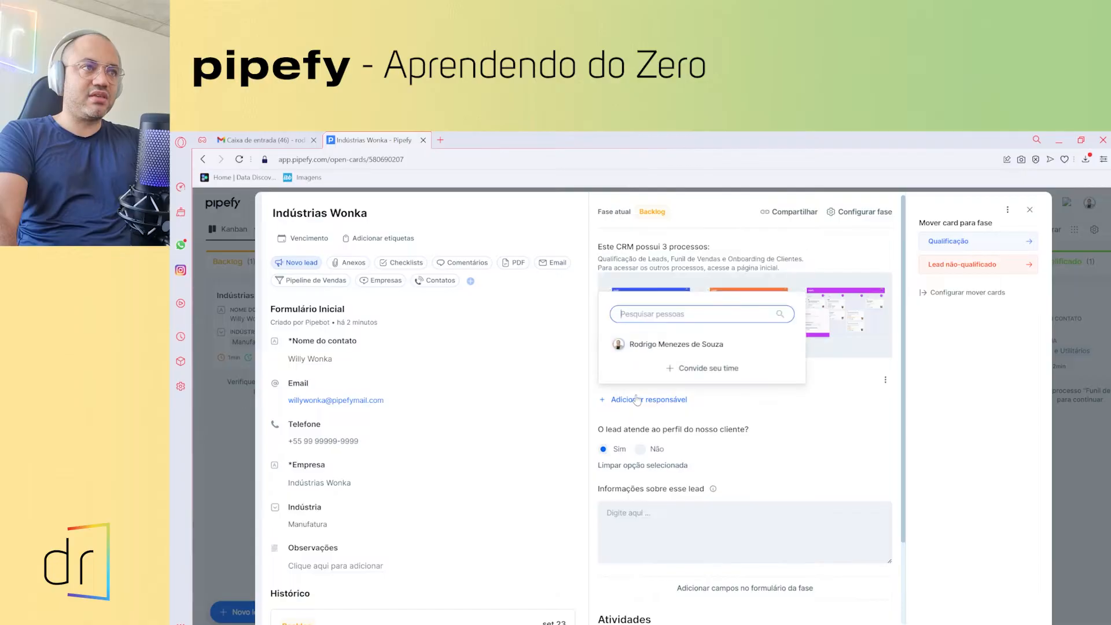
left_click(645, 348)
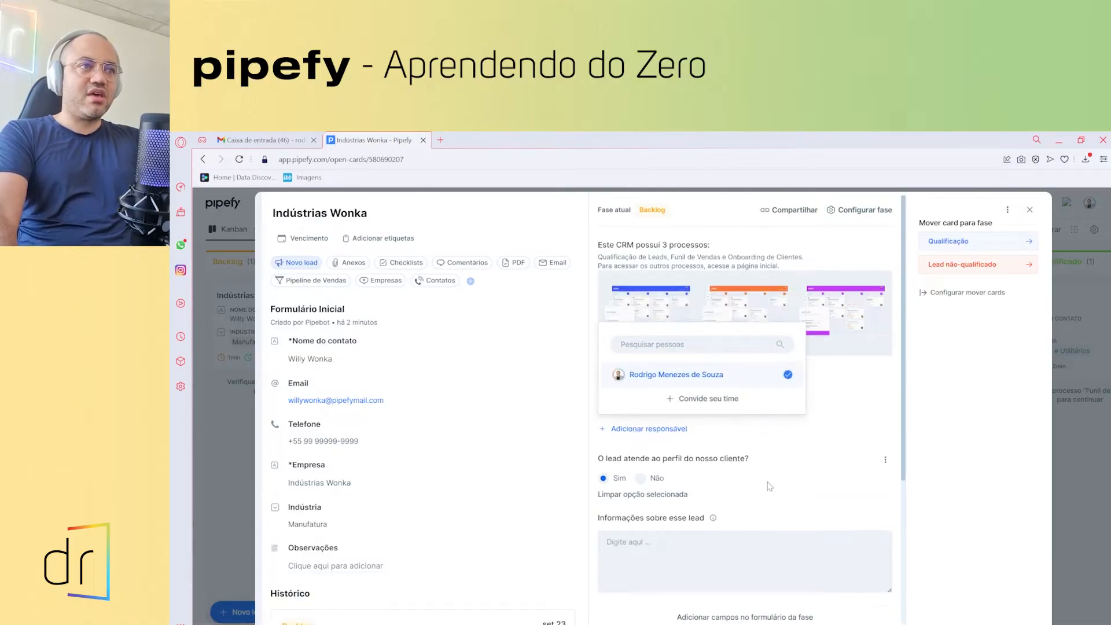
scroll(723, 492, "down", 1)
left_click(701, 498)
- Move the Indústrias Wonka card to the Qualificação phase
scroll(703, 498, "down", 1)
scroll(702, 498, "down", 1)
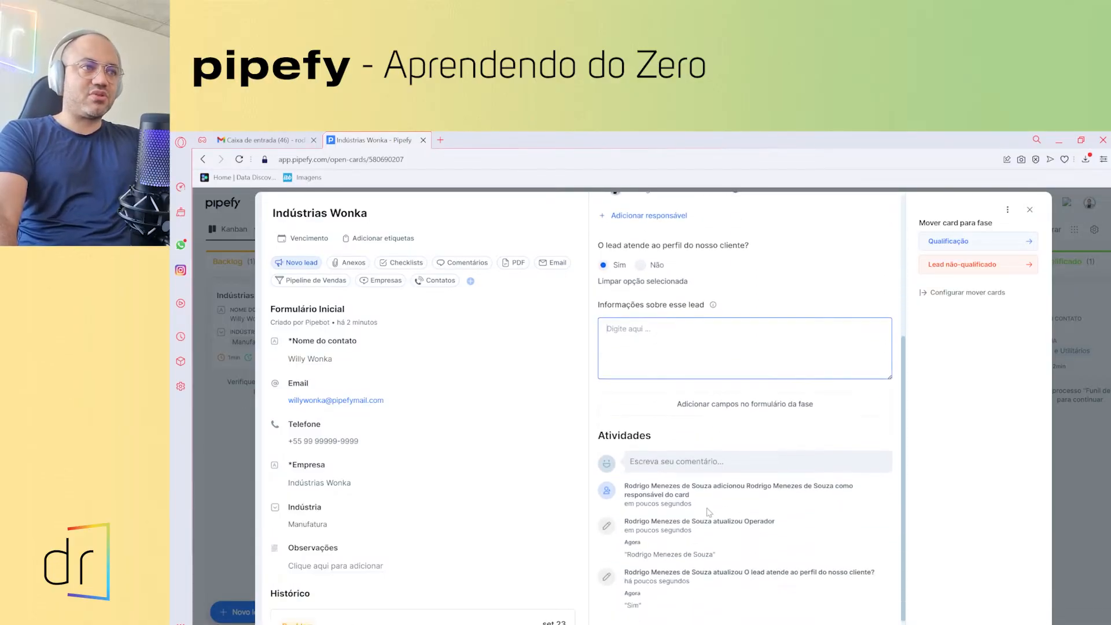
scroll(642, 392, "up", 3)
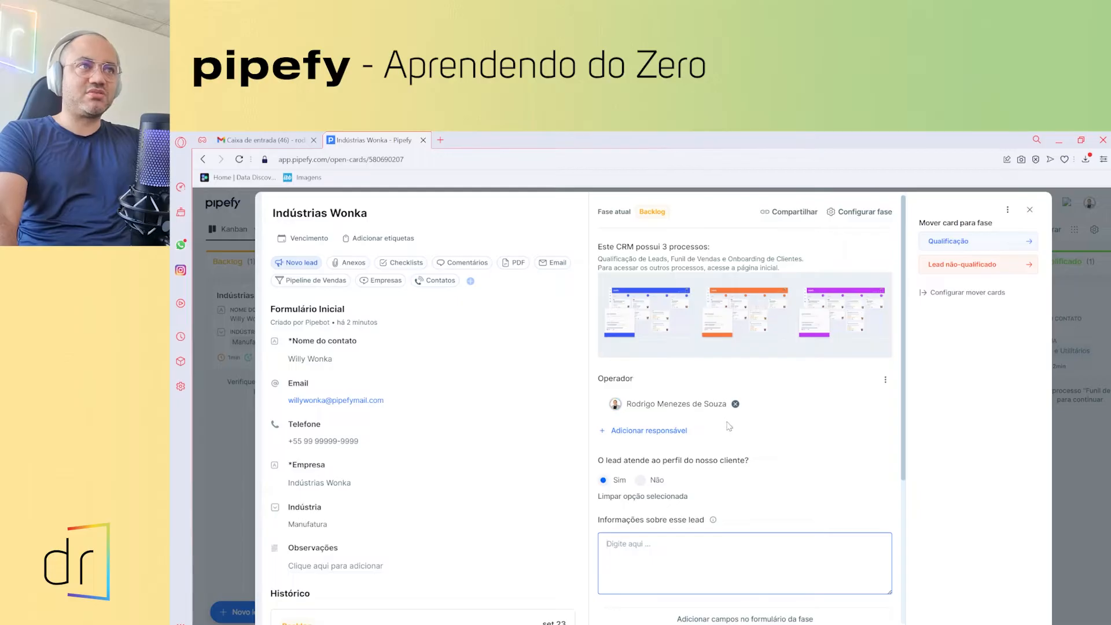
left_click(951, 243)
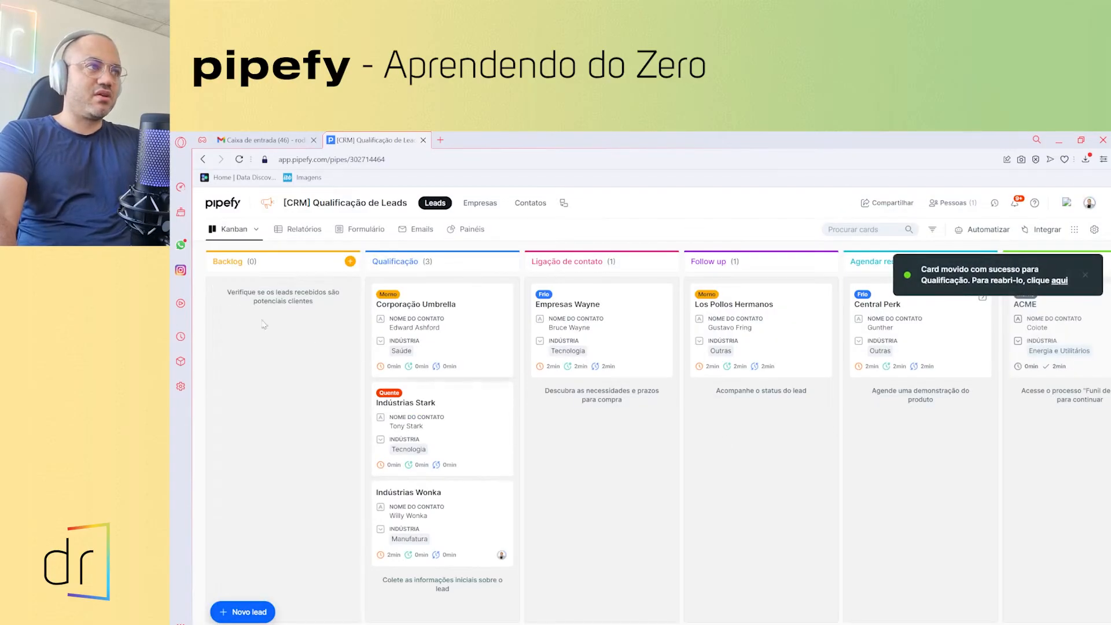
left_click(419, 509)
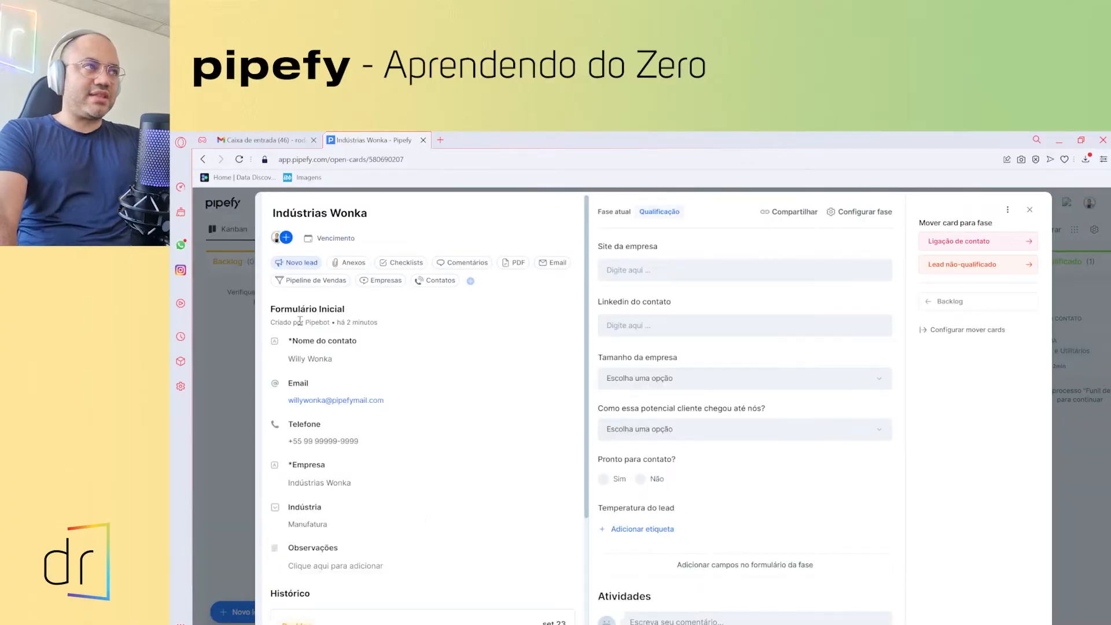
scroll(376, 347, "down", 1)
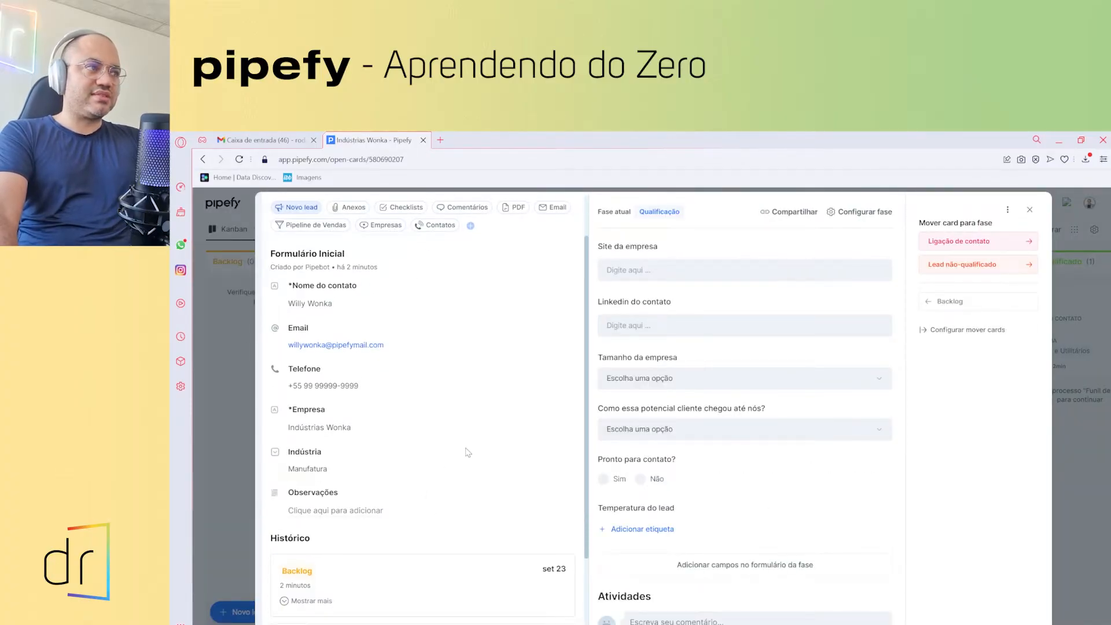
scroll(397, 434, "down", 2)
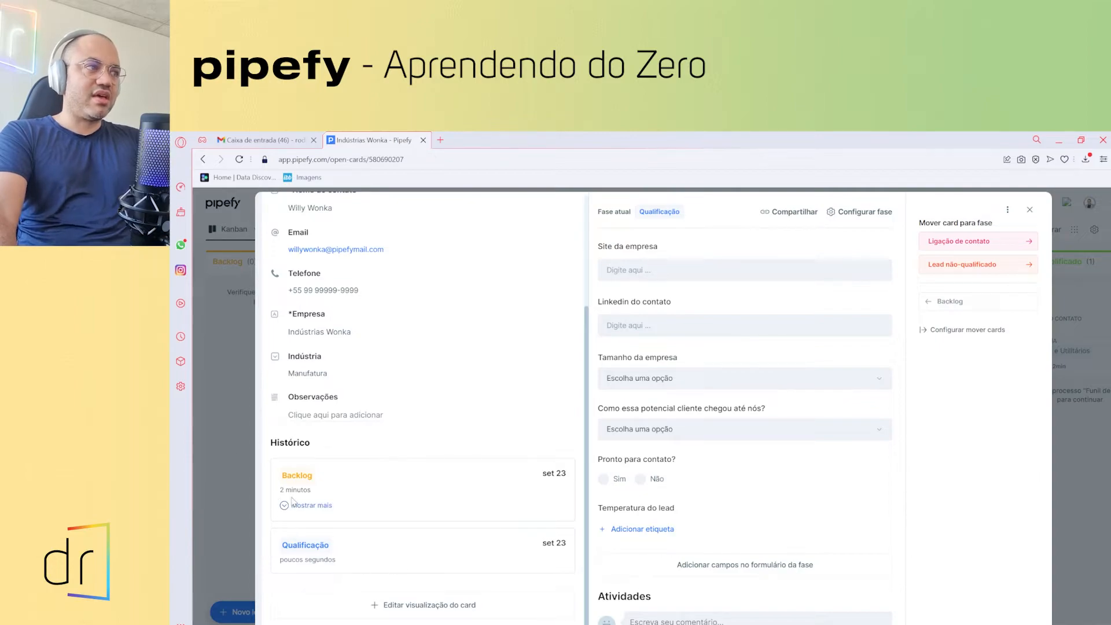
left_click(286, 505)
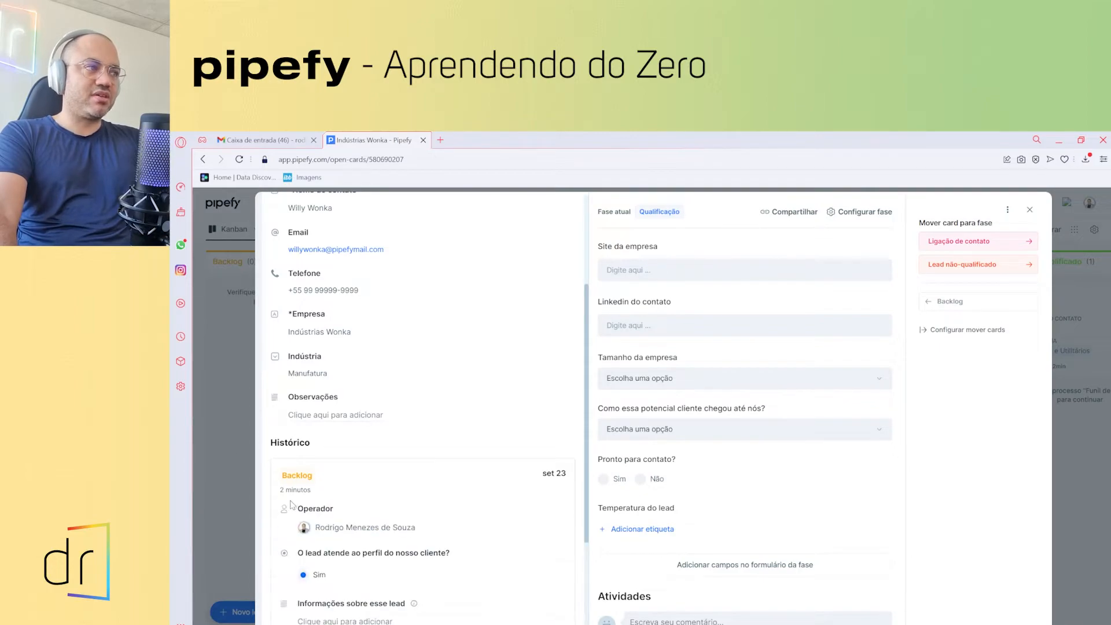
scroll(359, 492, "down", 3)
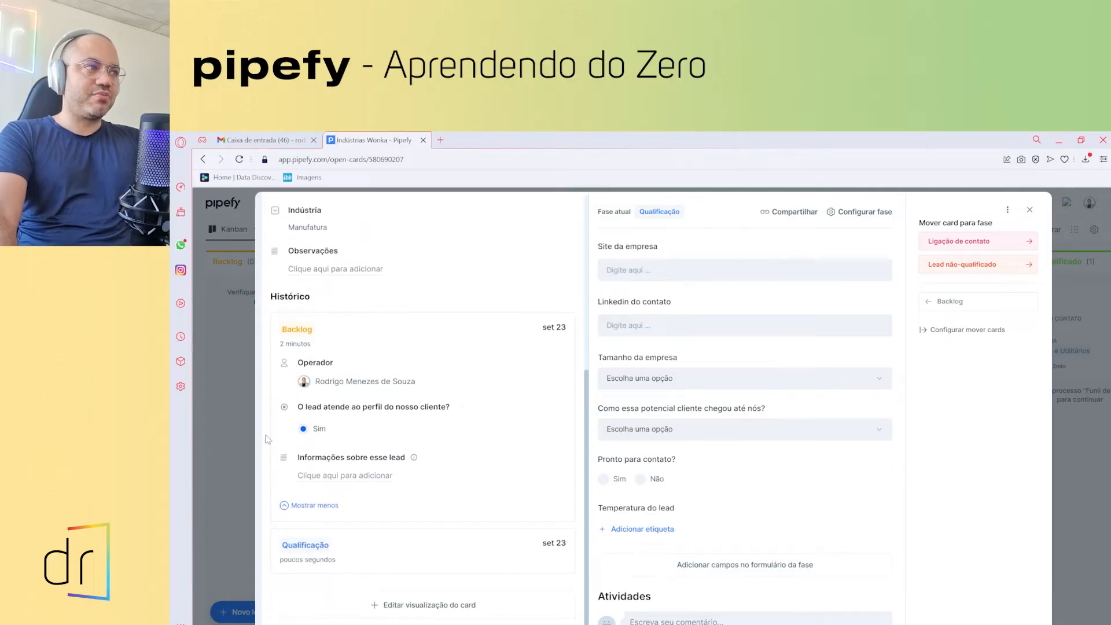
scroll(418, 430, "up", 6)
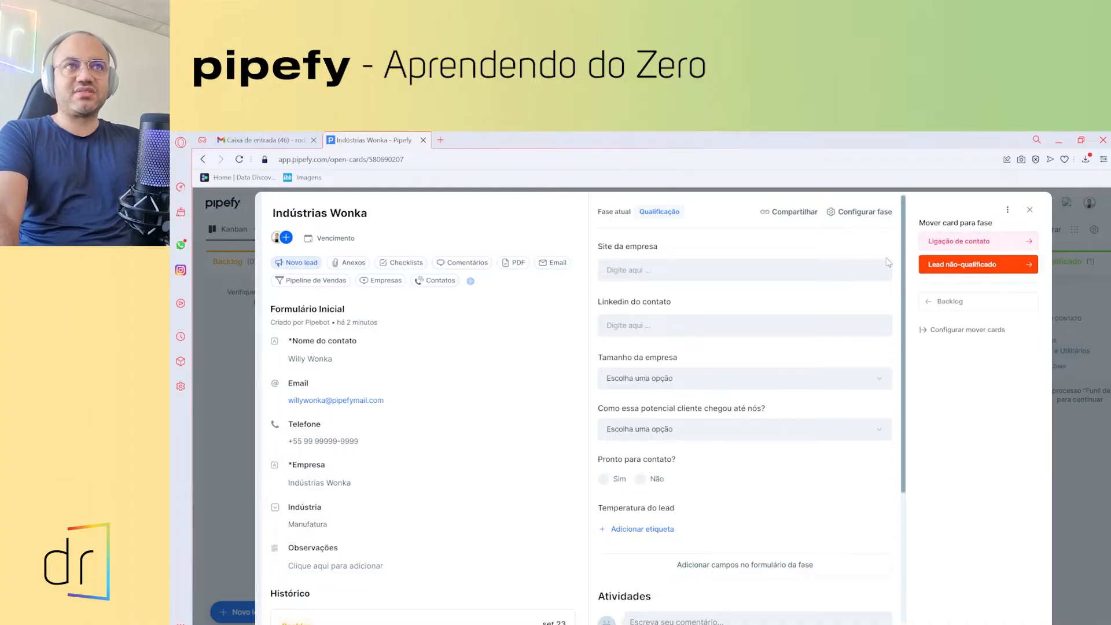
left_click(961, 244)
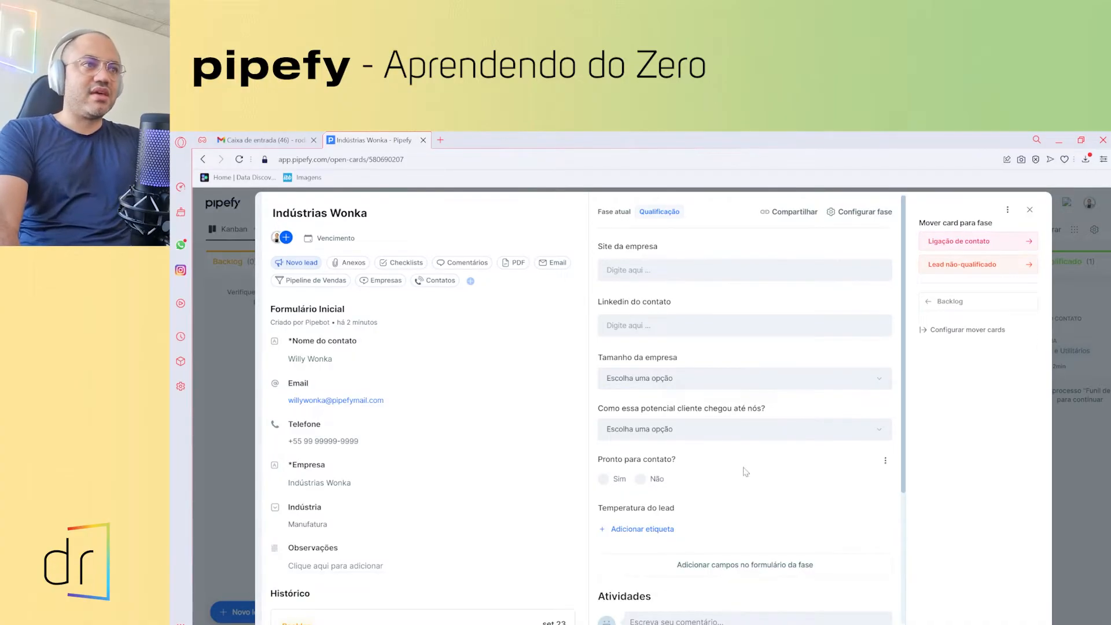
scroll(677, 493, "down", 1)
scroll(677, 494, "down", 3)
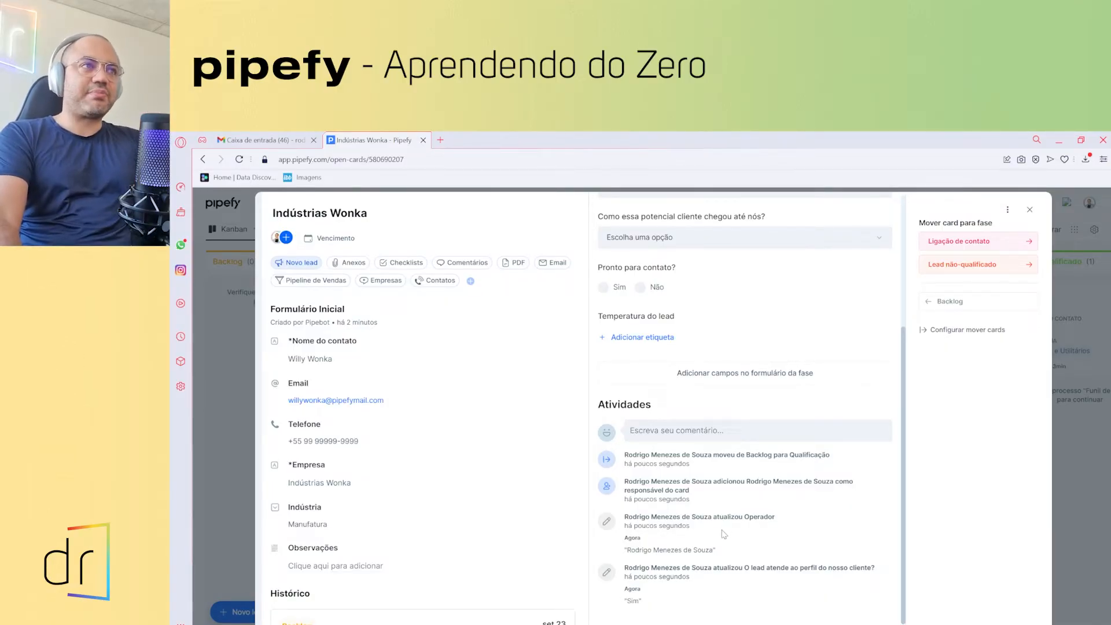
scroll(724, 534, "up", 3)
scroll(737, 595, "down", 3)
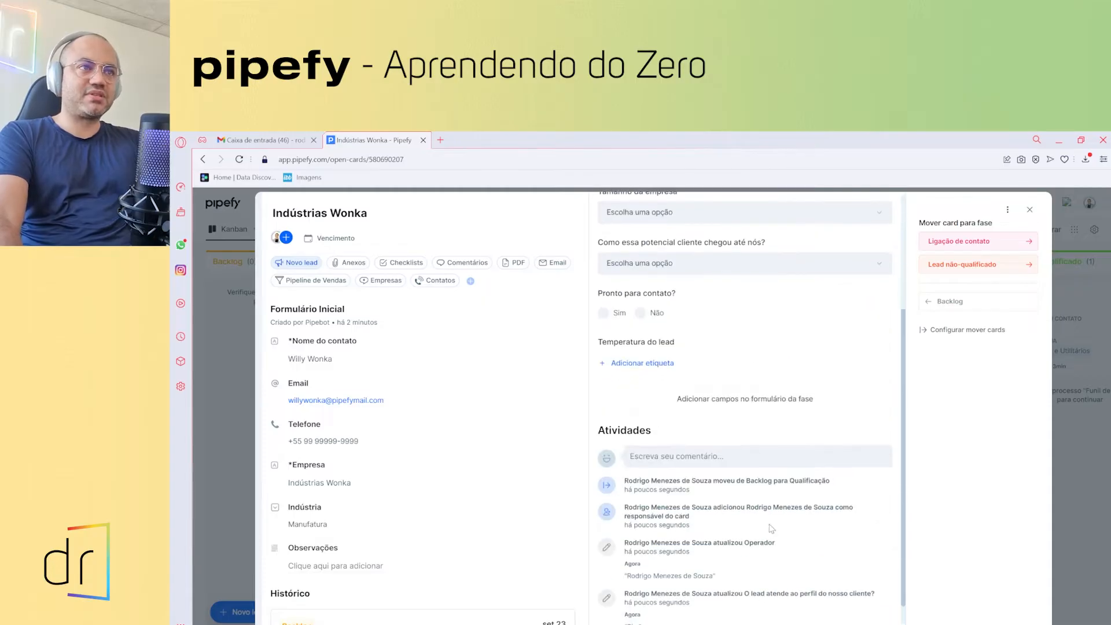
scroll(810, 399, "up", 3)
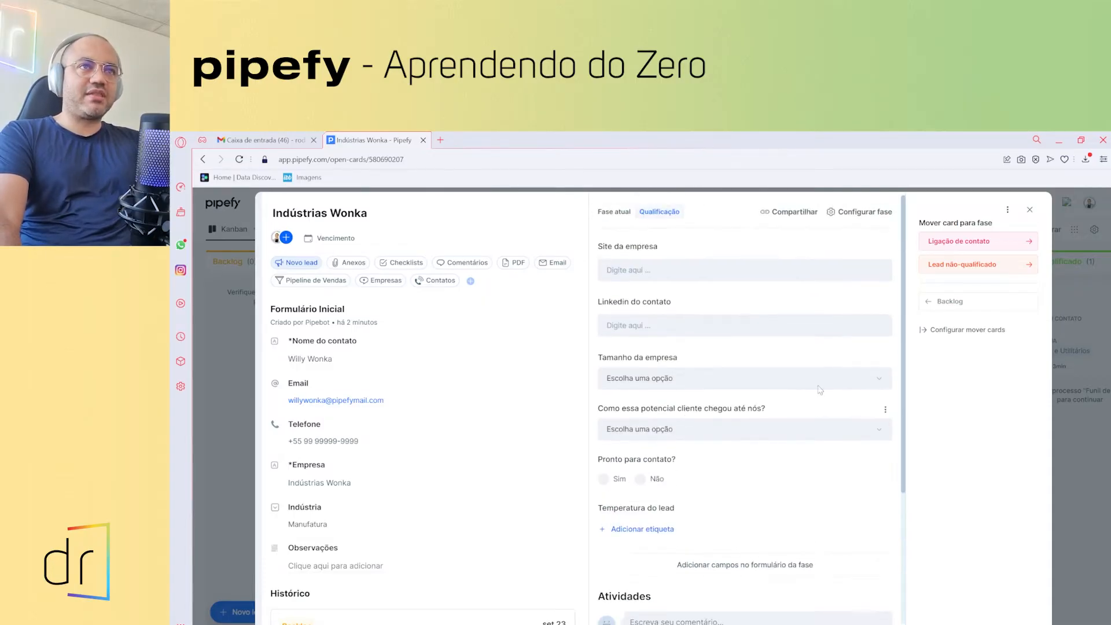
left_click(1030, 209)
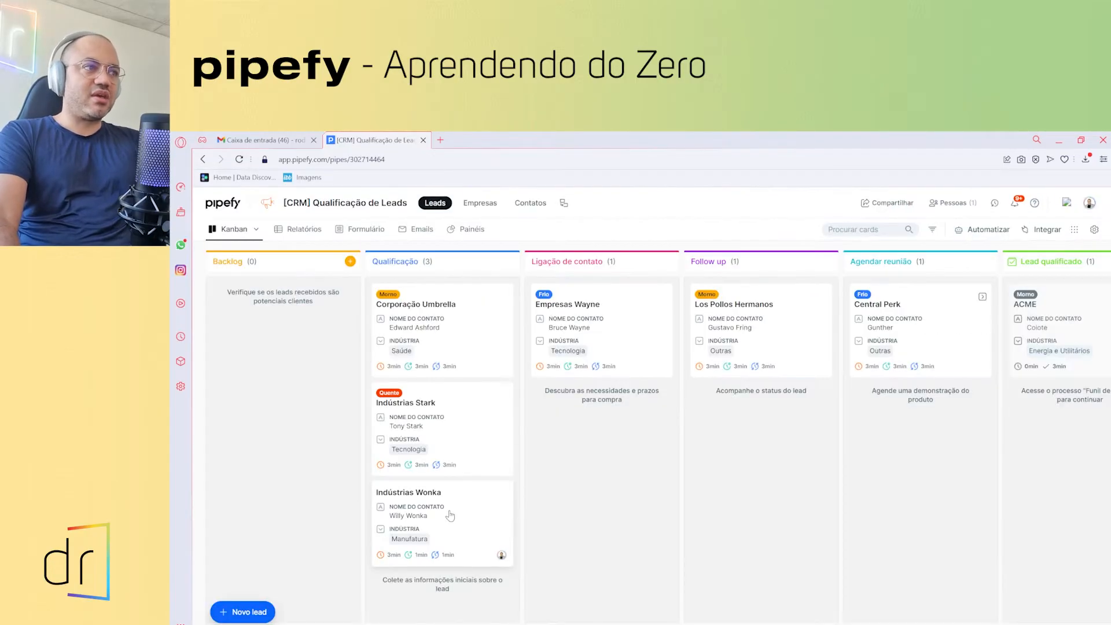
- Drag Indústrias Wonka back to Backlog, set its profile answer to Não, return it to Qualificação, and reopen it
left_click_drag(451, 515, 276, 322)
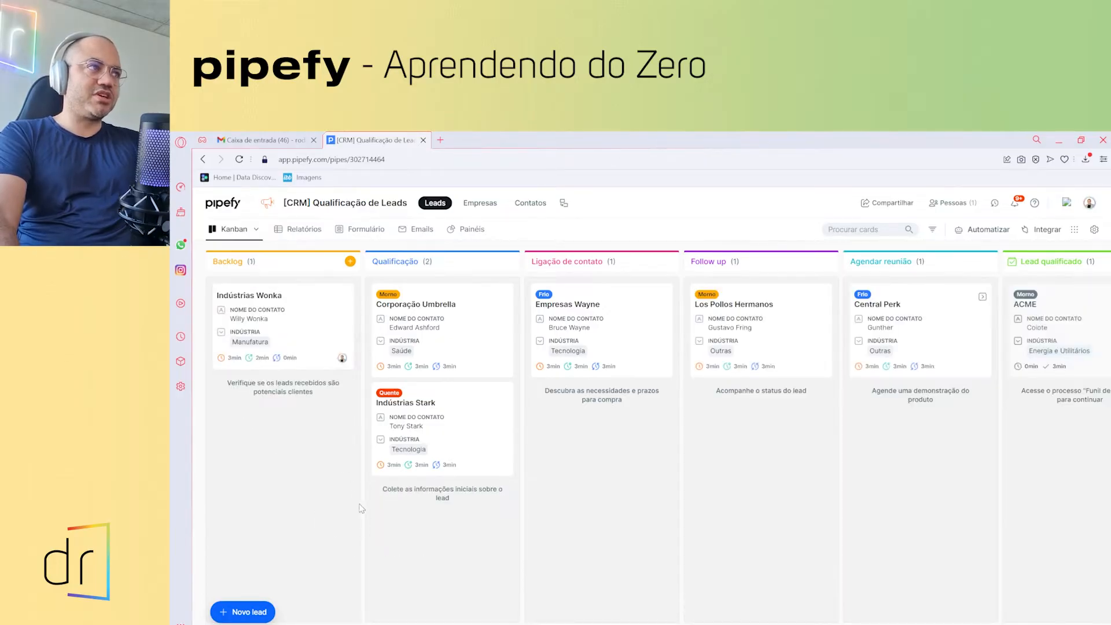
left_click(253, 316)
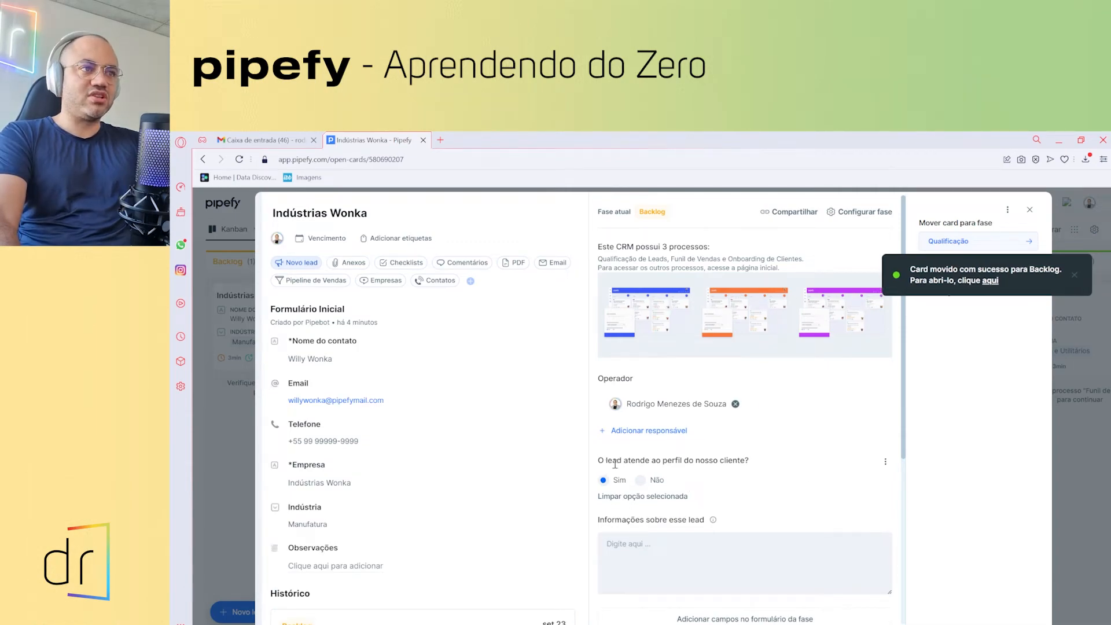
left_click(640, 479)
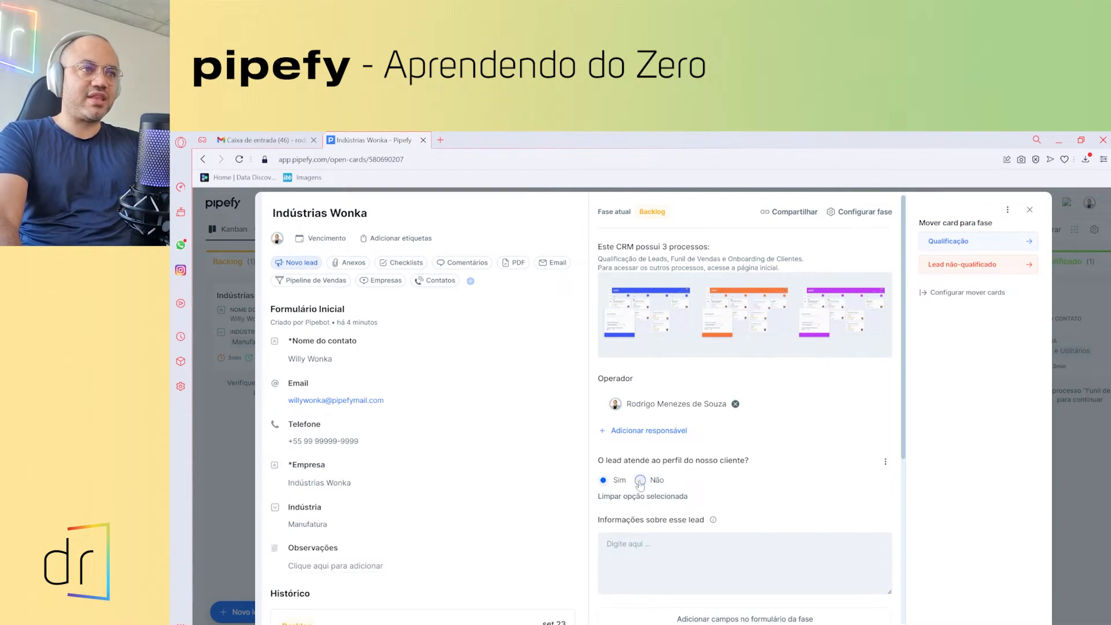
left_click(982, 242)
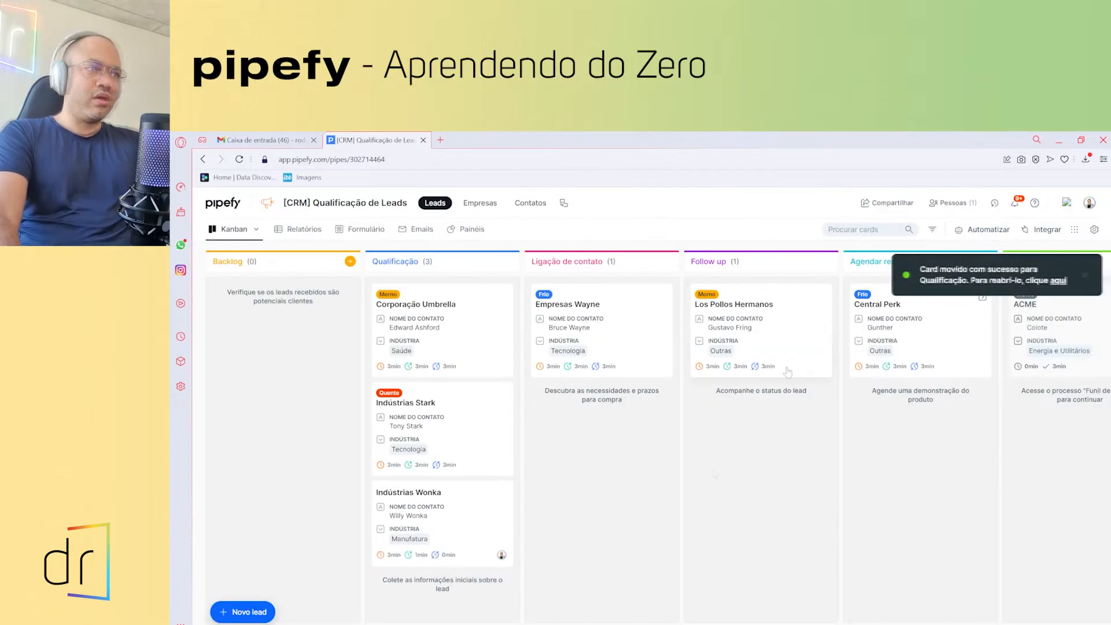
left_click(426, 514)
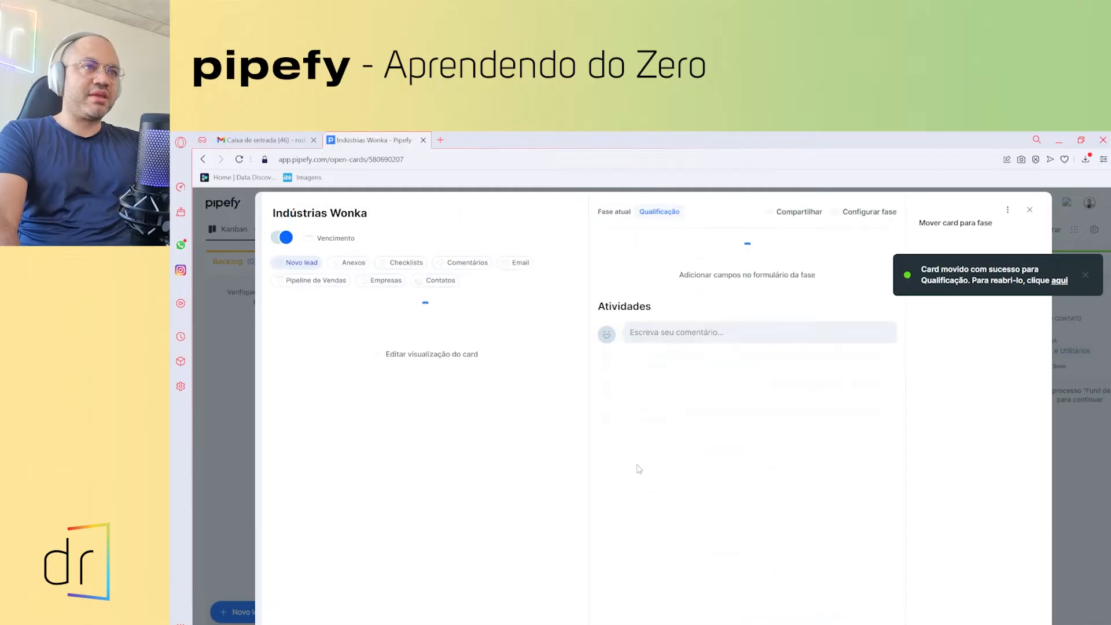
- Expand the Atividades entry showing the profile answer changed from Sim to Não
scroll(712, 460, "down", 5)
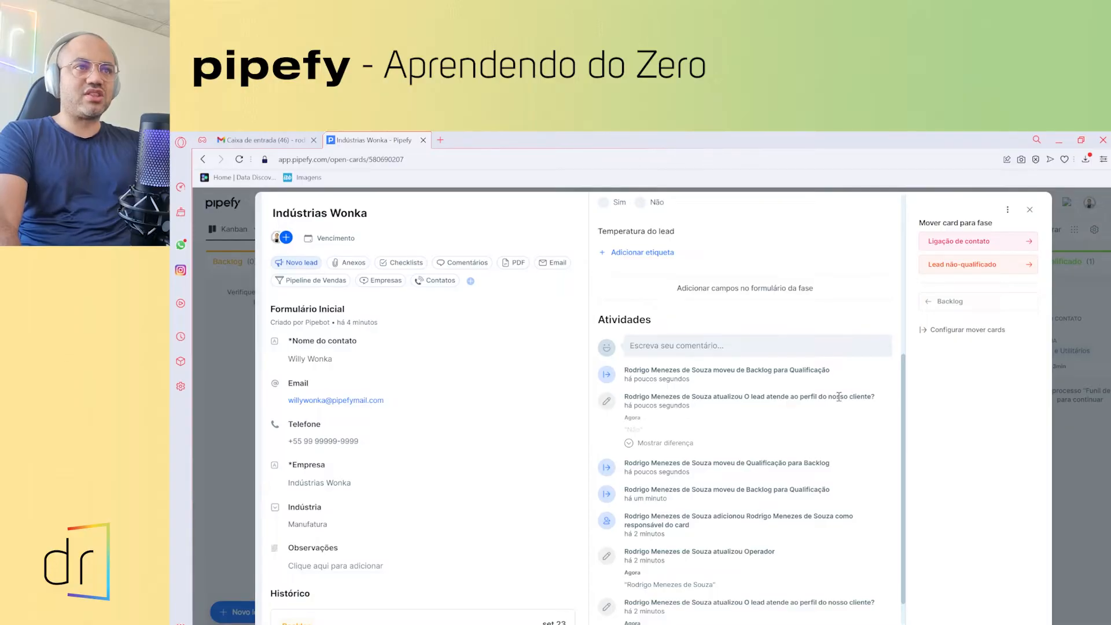
left_click(647, 447)
scroll(654, 434, "down", 2)
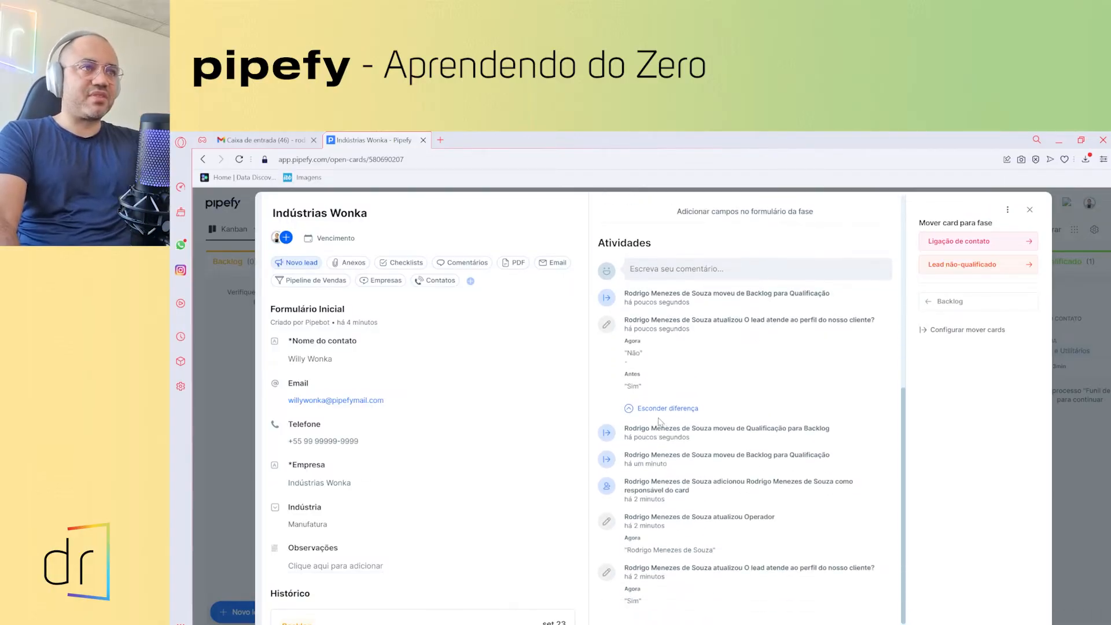
scroll(656, 422, "up", 1)
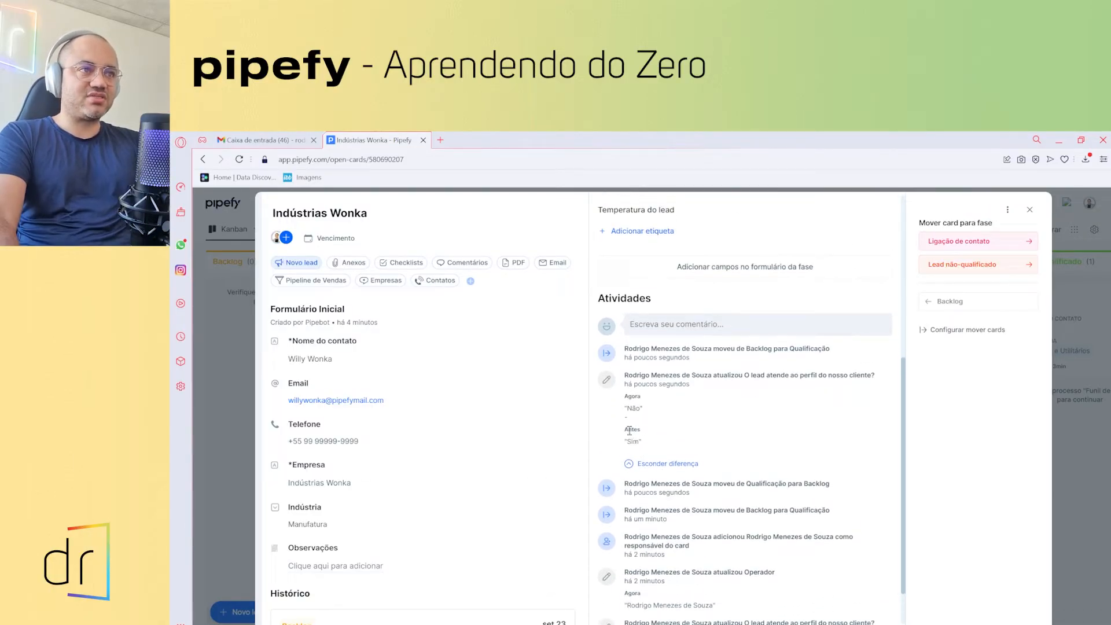
left_click_drag(627, 429, 638, 444)
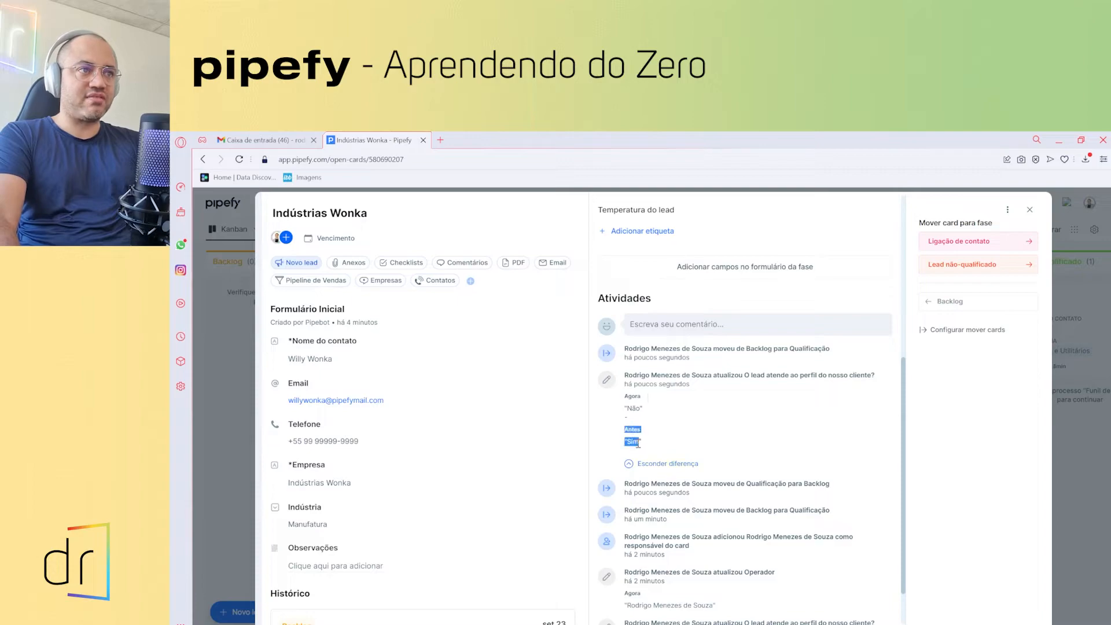
left_click(666, 429)
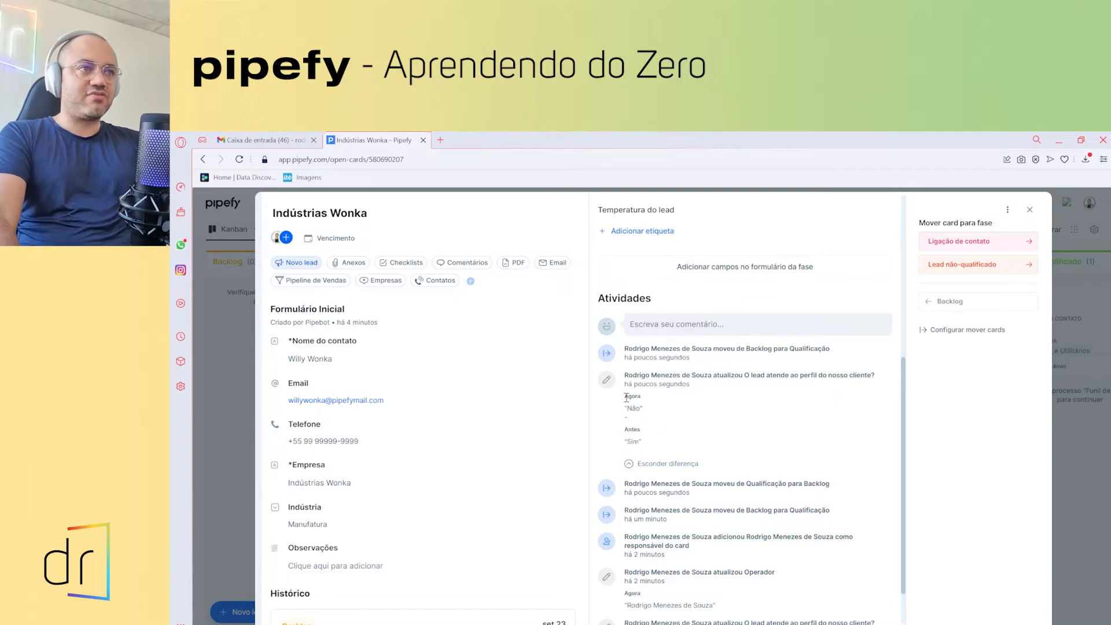
left_click_drag(627, 398, 647, 414)
left_click(794, 387)
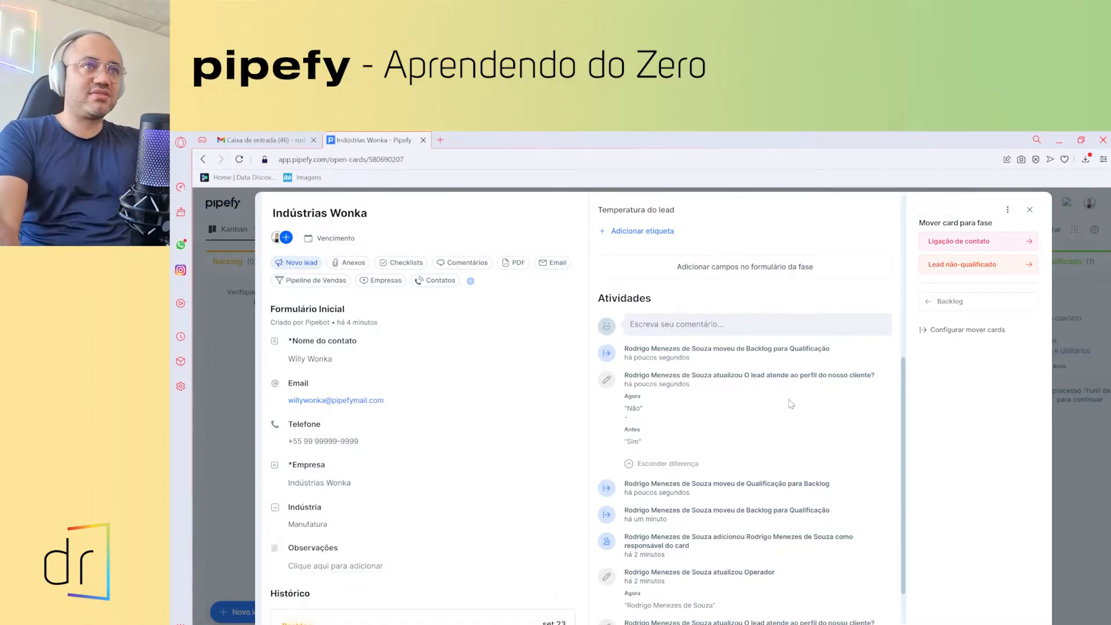
- Close the Indústrias Wonka card to return to the leads board
scroll(692, 441, "up", 4)
scroll(709, 488, "down", 4)
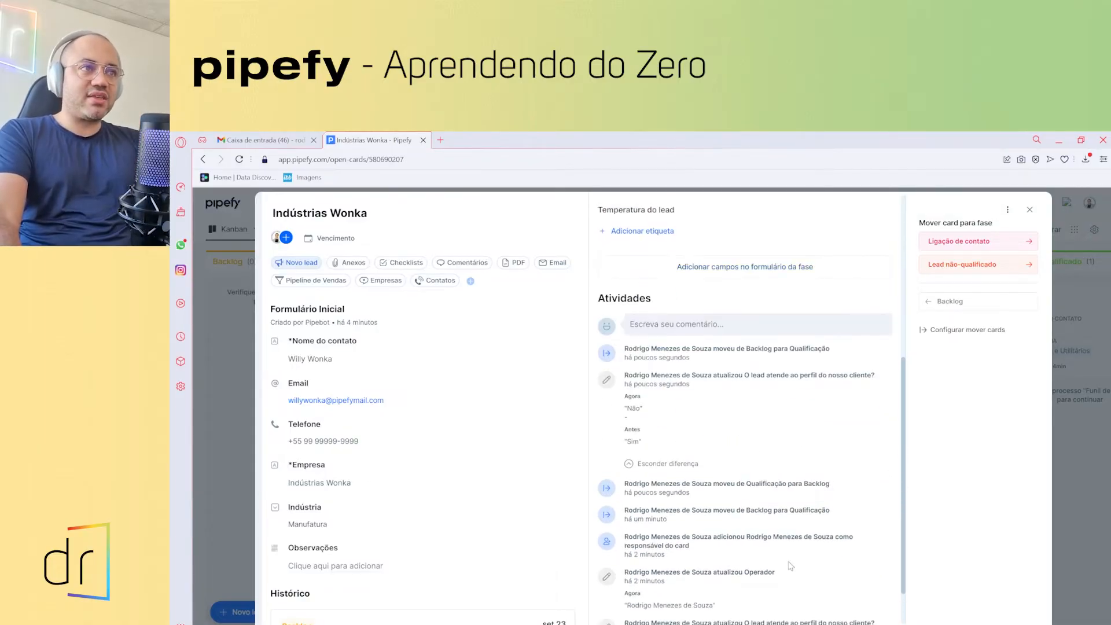
scroll(727, 451, "up", 5)
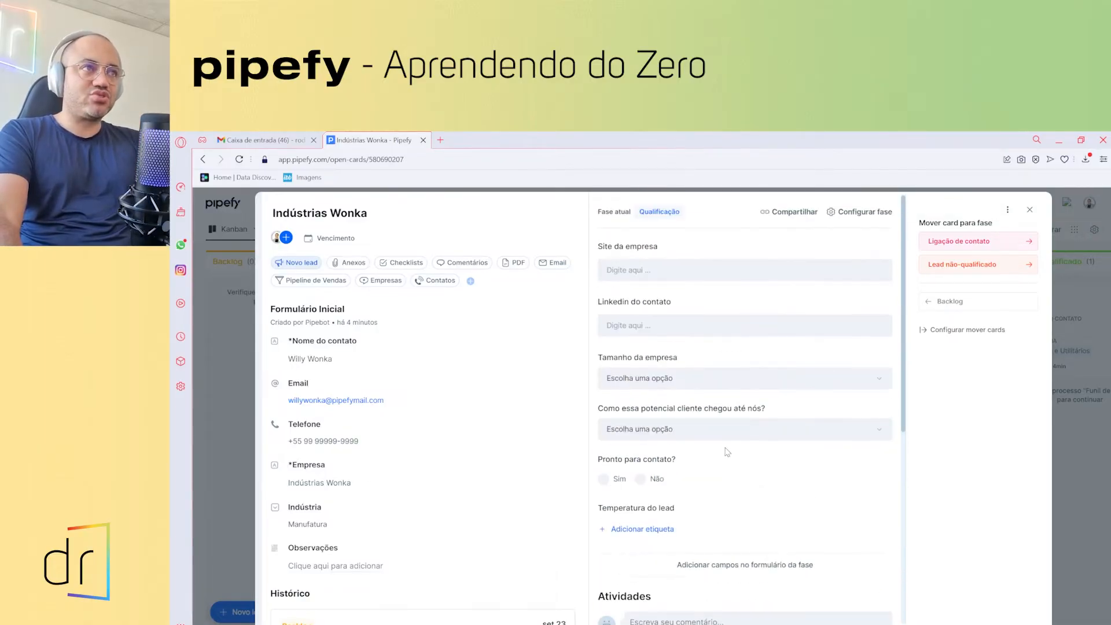
left_click(1029, 210)
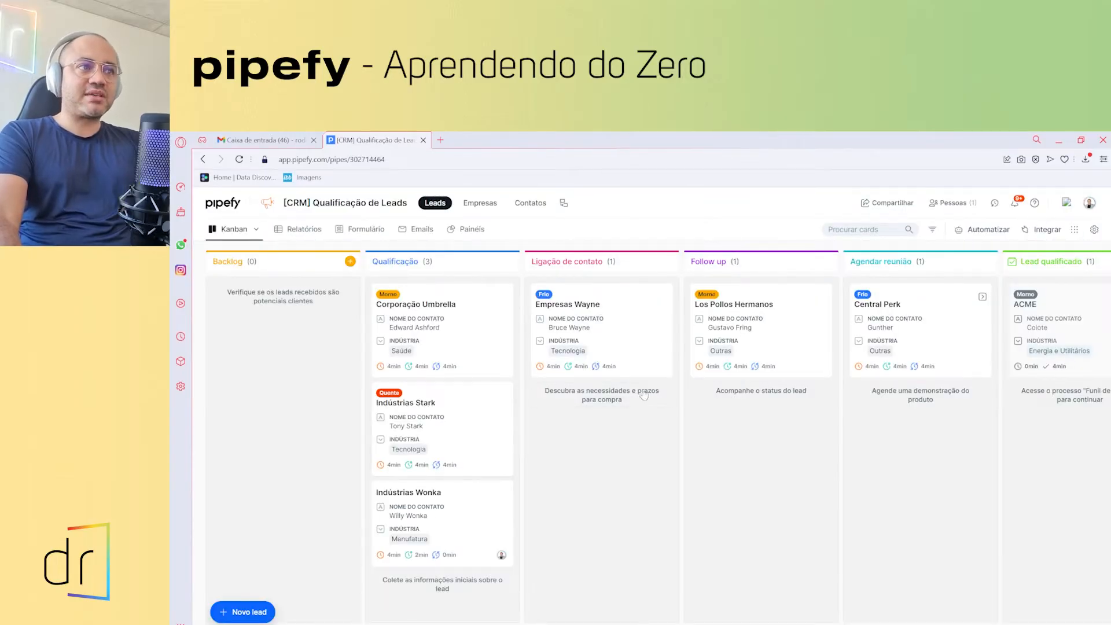
scroll(651, 440, "right", 5)
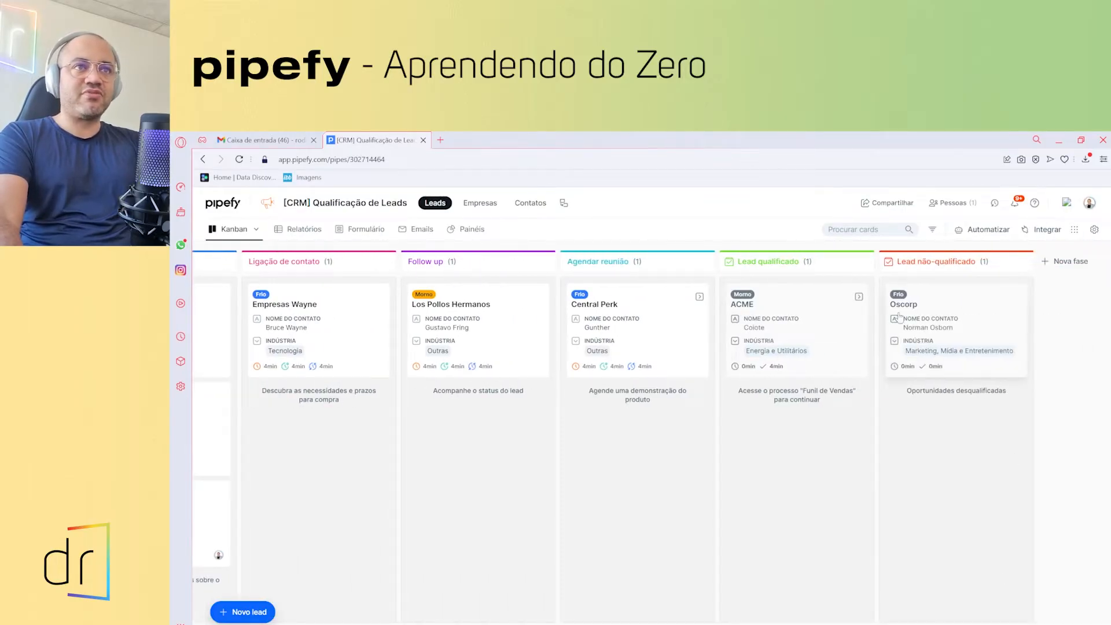
mouse_move(751, 624)
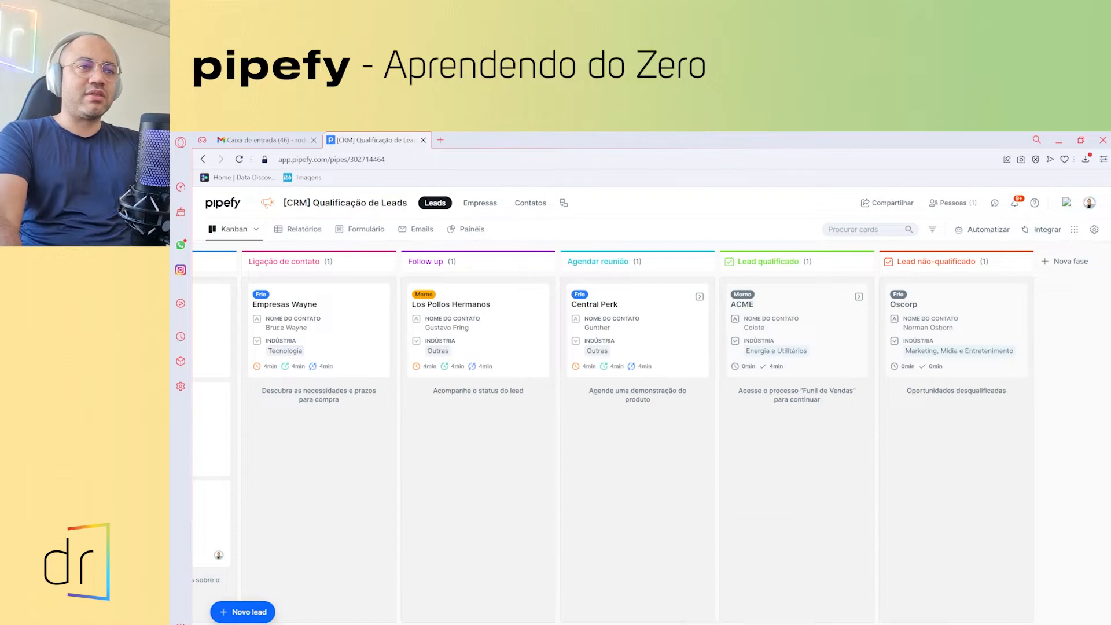
scroll(497, 359, "left", 5)
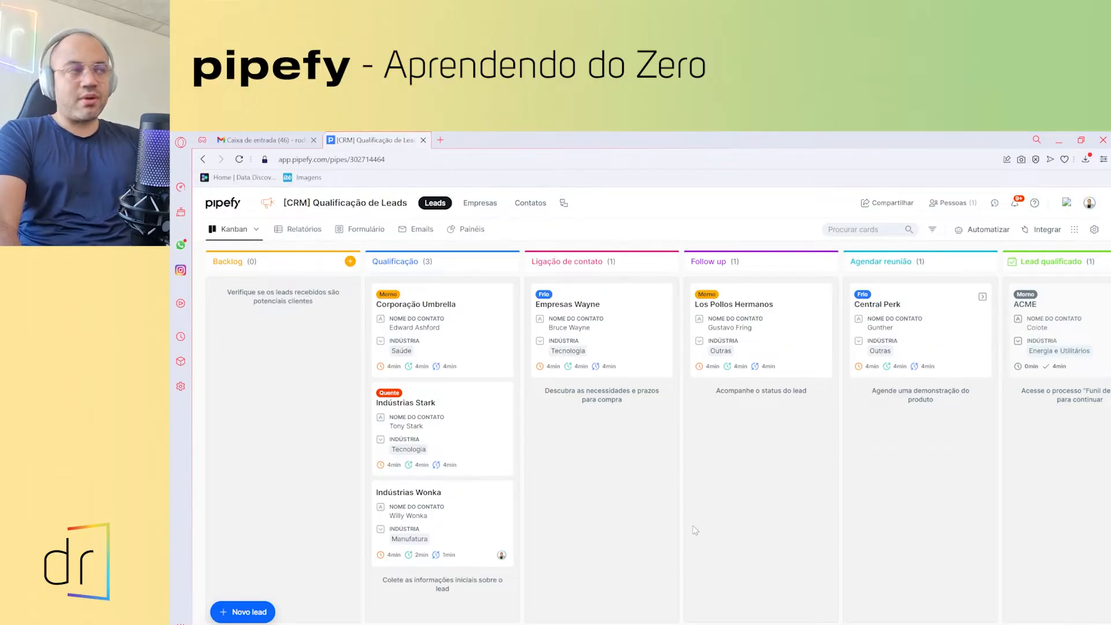
- Open a blank Novo lead form from Backlog, look through it, and close it without saving
left_click(351, 263)
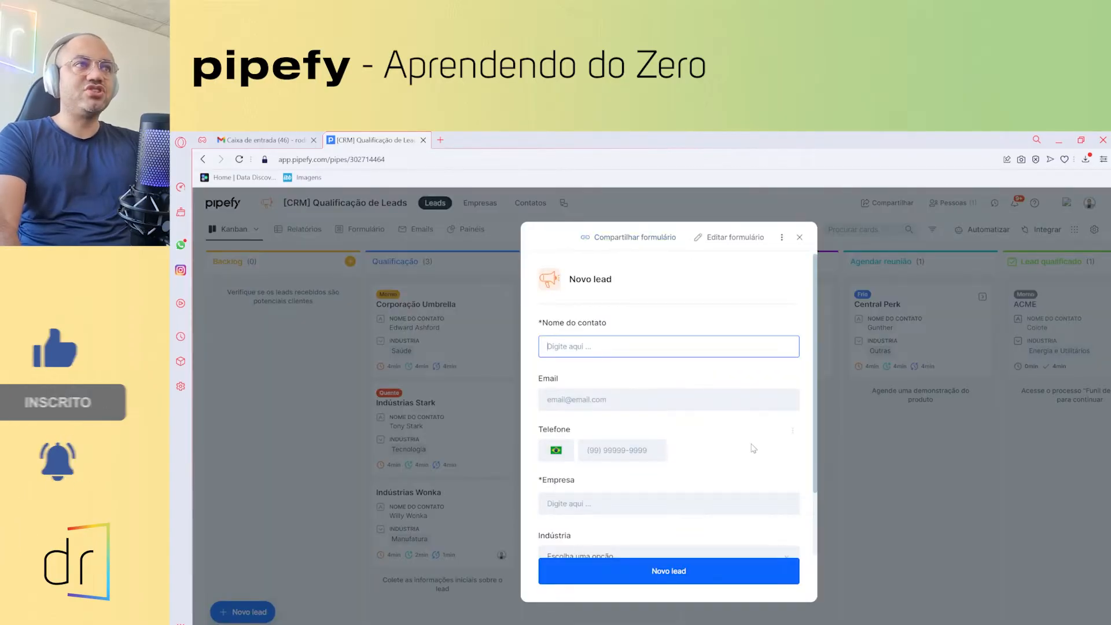
scroll(666, 414, "down", 2)
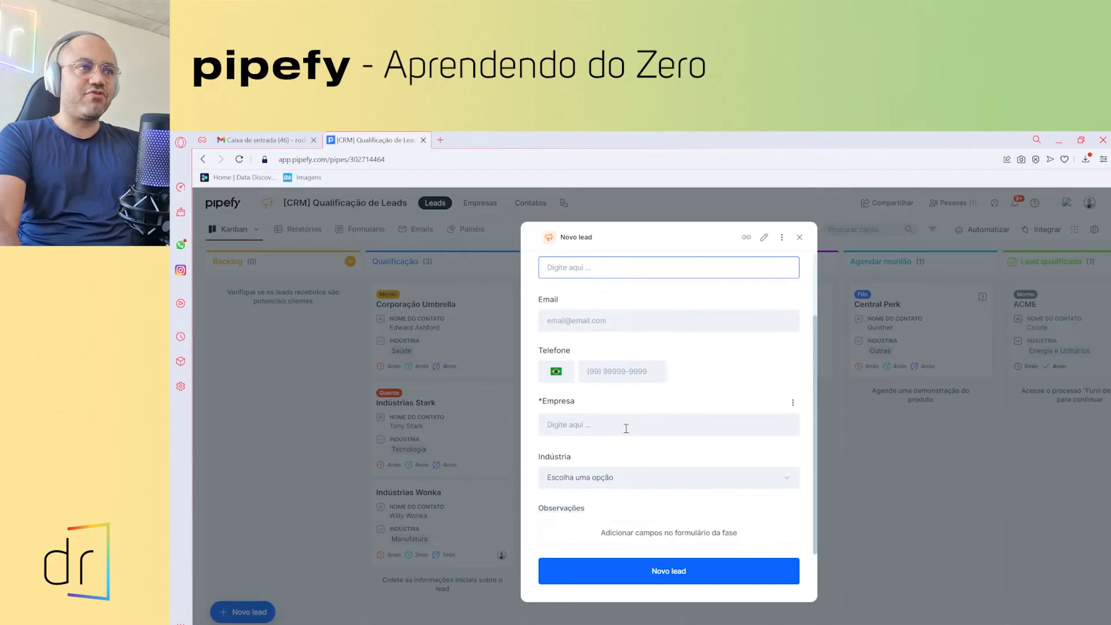
scroll(605, 392, "up", 2)
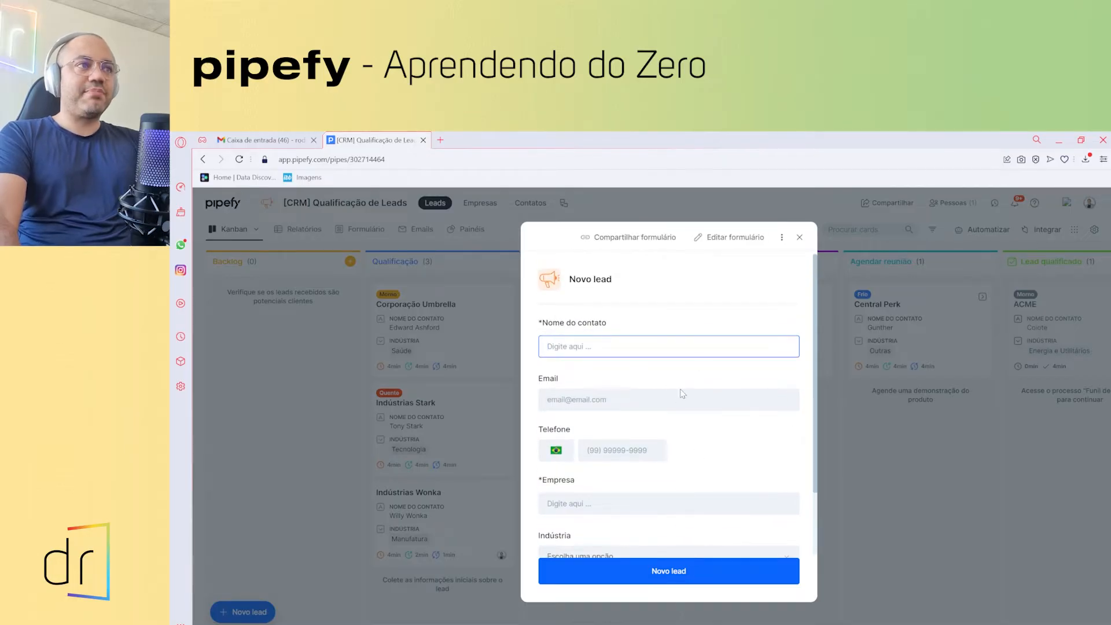
scroll(686, 420, "down", 2)
left_click(800, 237)
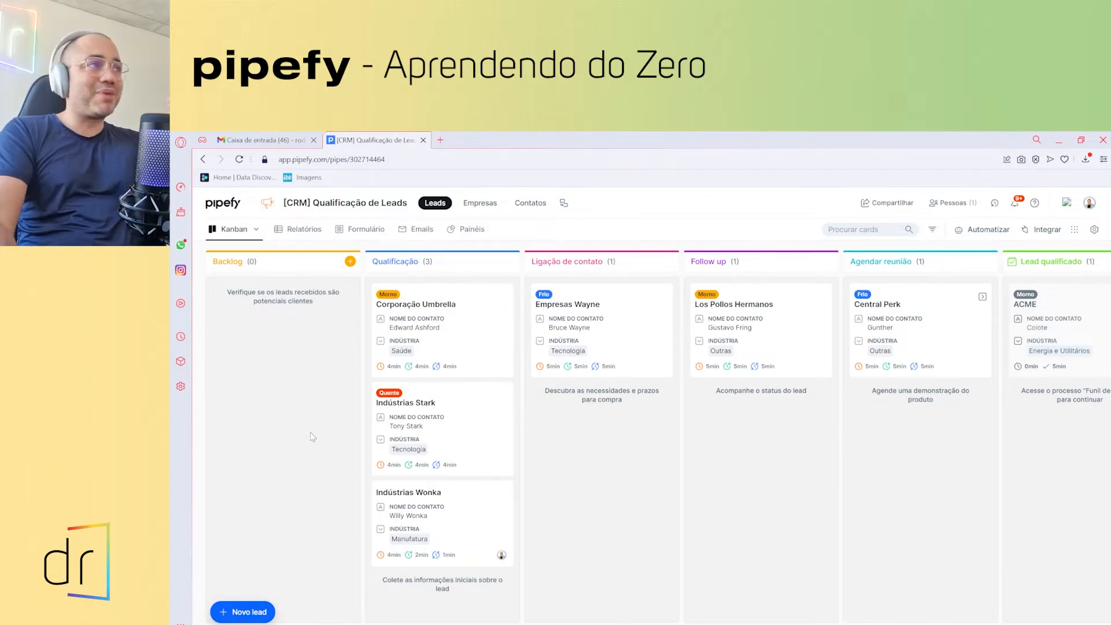
- Reopen the Novo lead form and bring up its Compartilhar formulário options
left_click(351, 261)
scroll(606, 431, "down", 2)
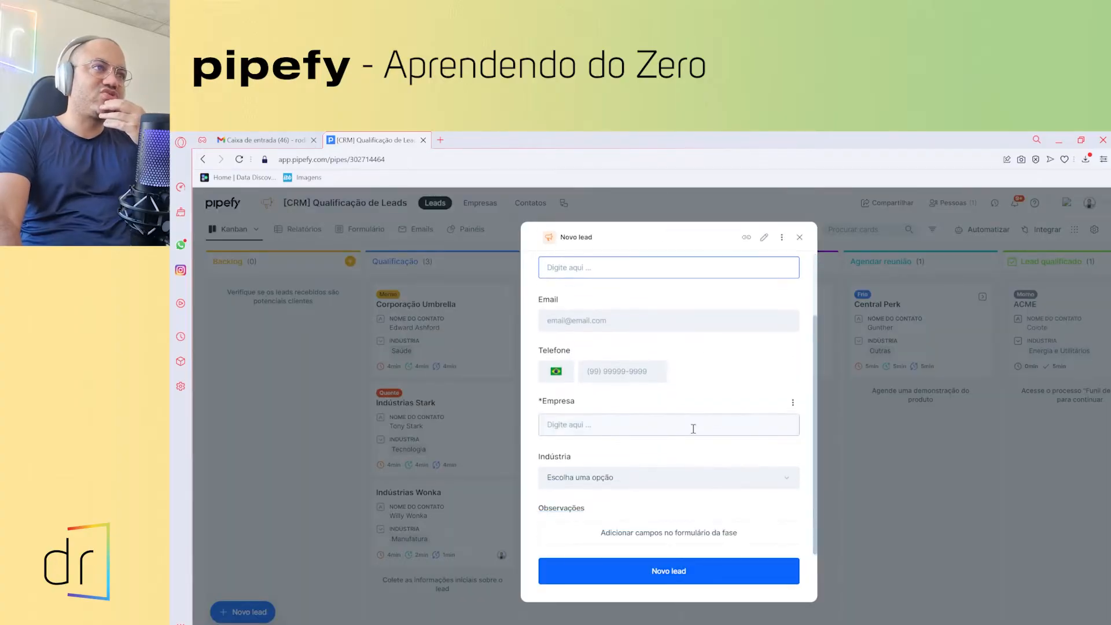
scroll(612, 451, "up", 2)
left_click(614, 448)
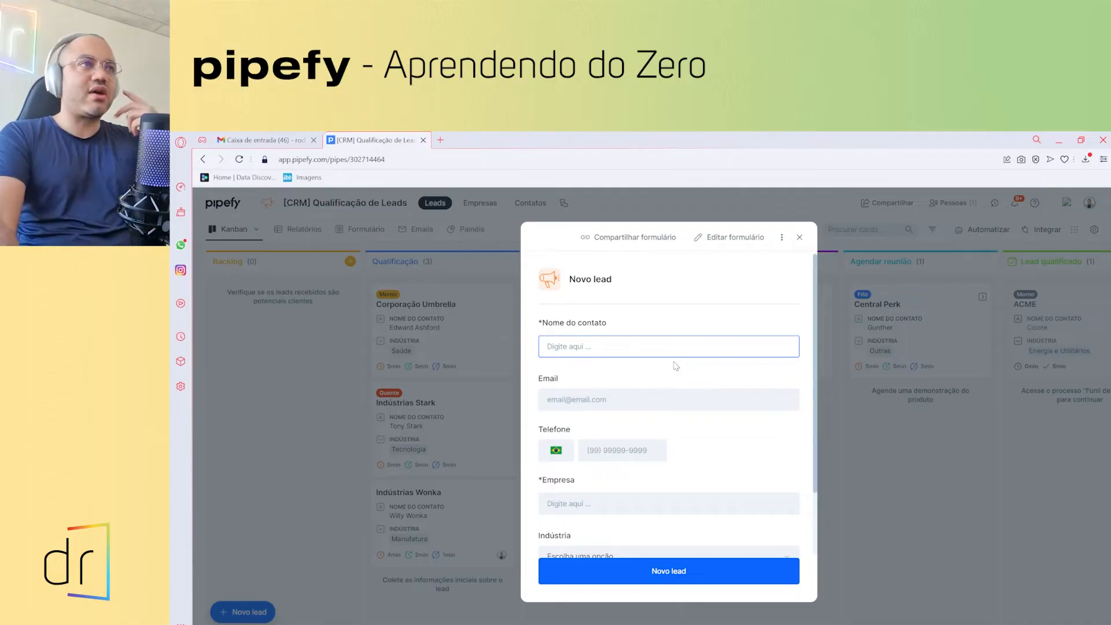
left_click(621, 242)
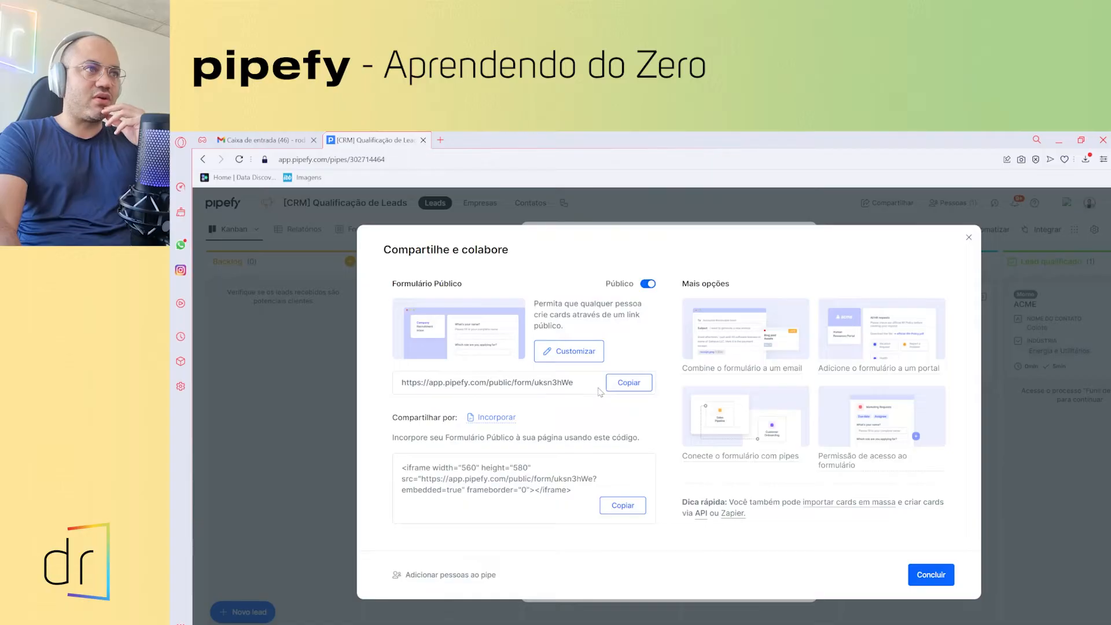
- Copy the public form link and load it in a new browser tab
left_click(624, 383)
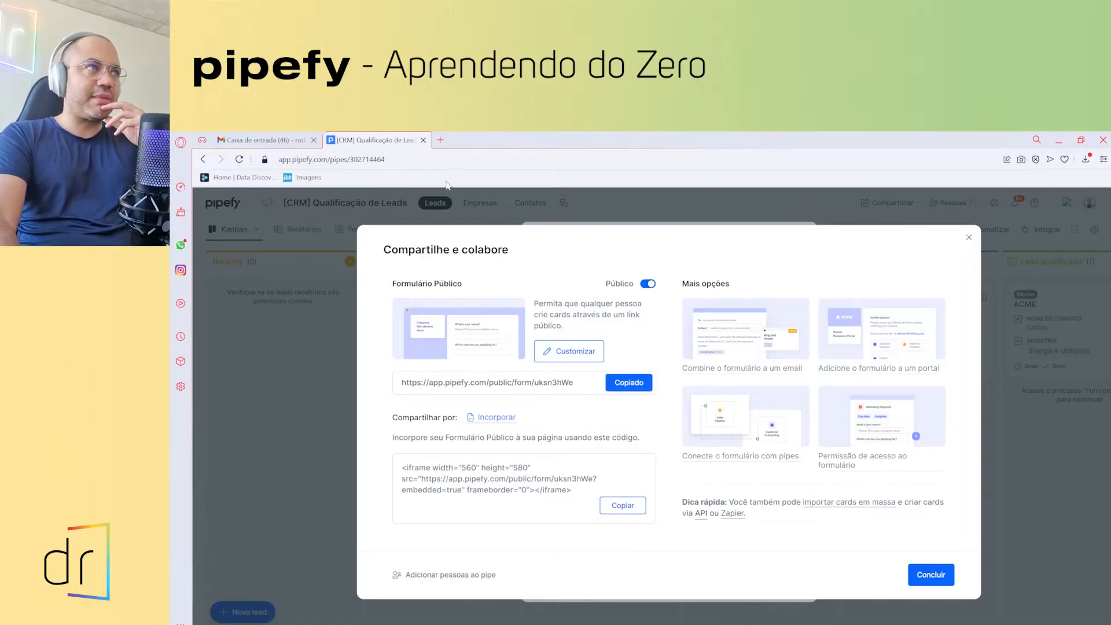
left_click(439, 139)
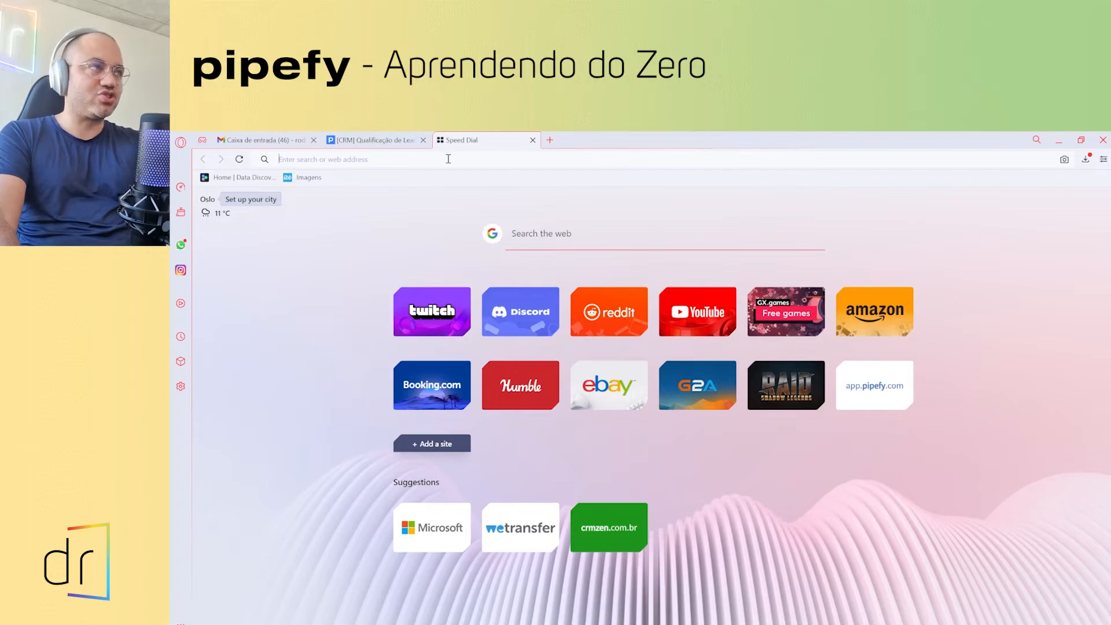
type("https://app.pipefy.com/public/form/uksn3hWe")
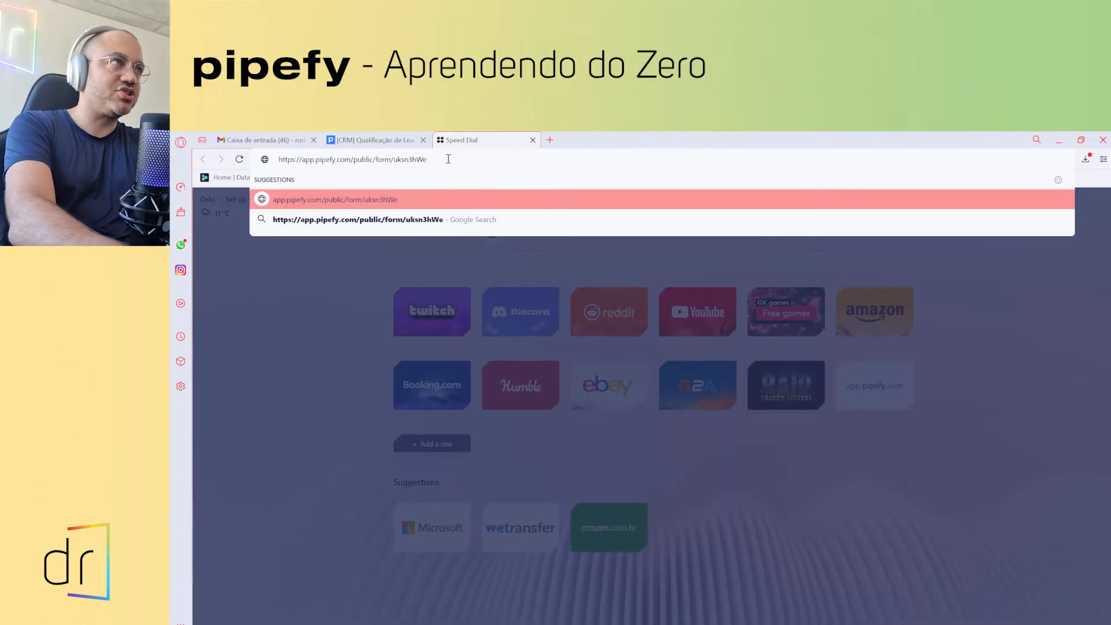
key("Return")
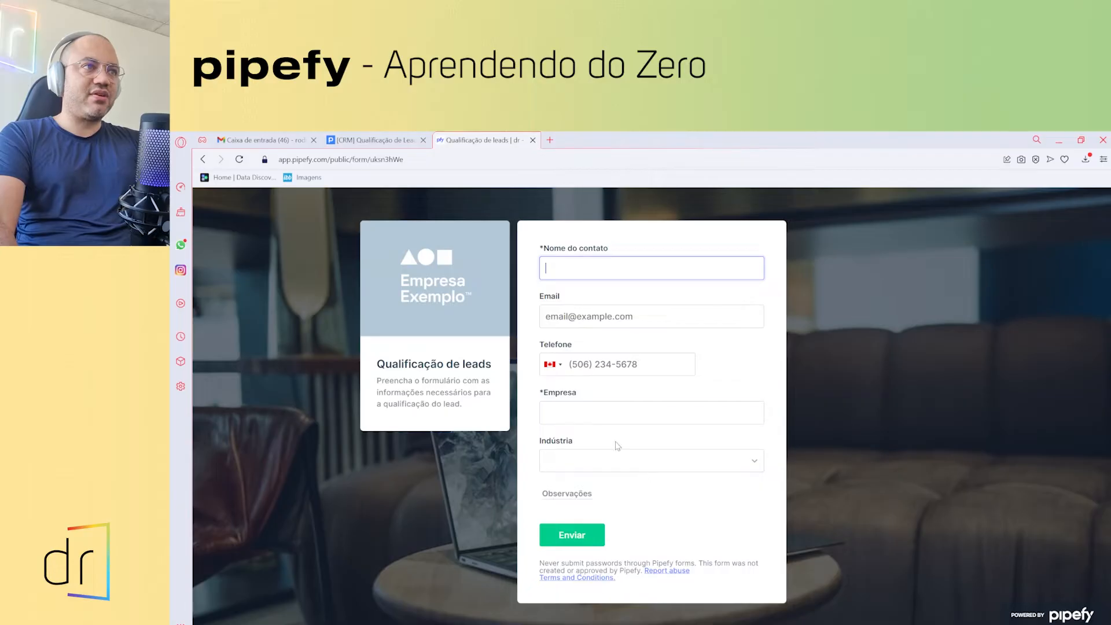
- Close the sharing dialog and Novo lead form, then compare the public form and leads board tabs
left_click(389, 141)
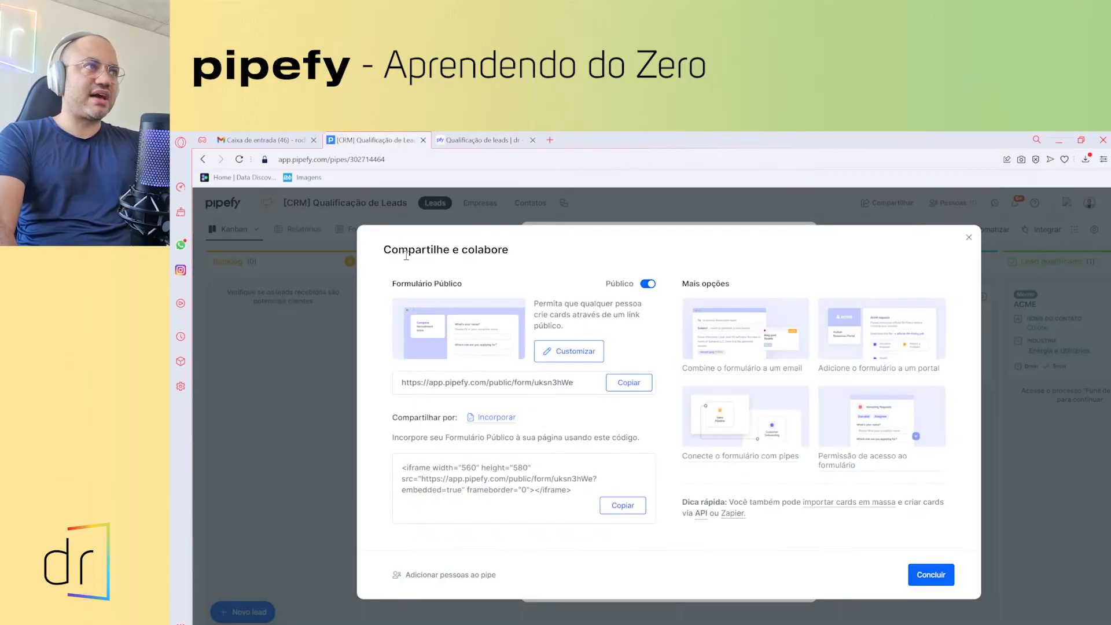
left_click(967, 241)
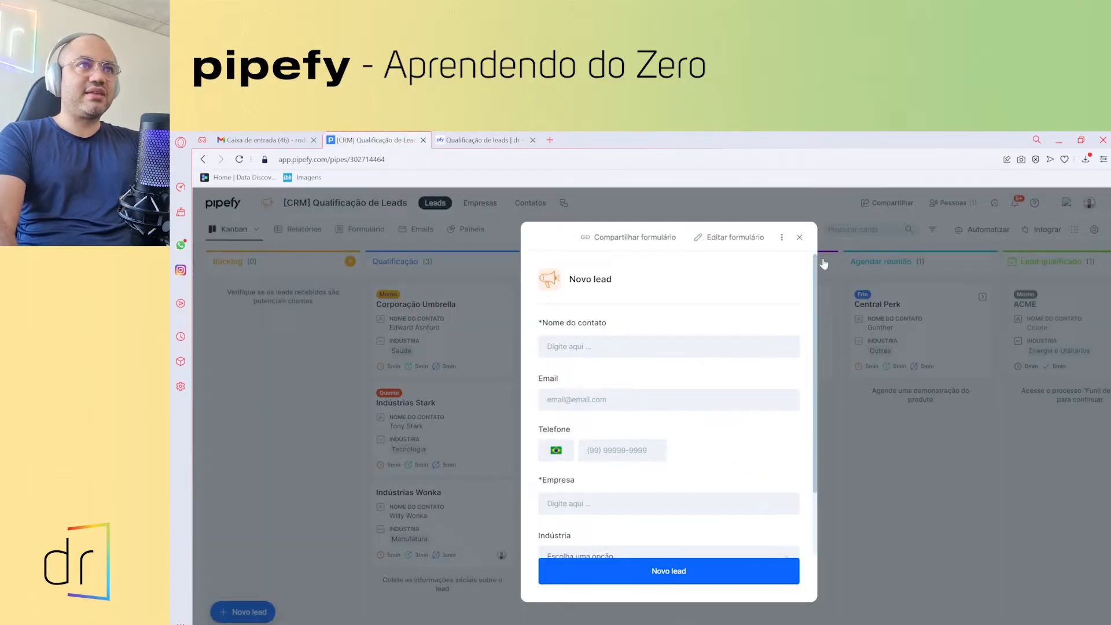
scroll(590, 397, "down", 2)
left_click(799, 237)
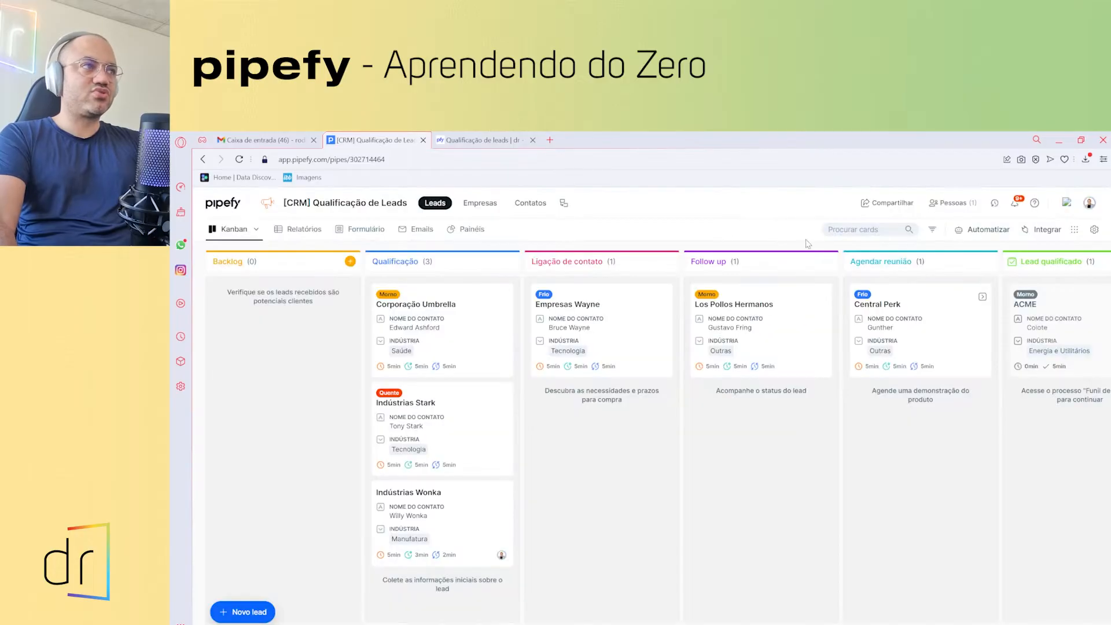
left_click(481, 140)
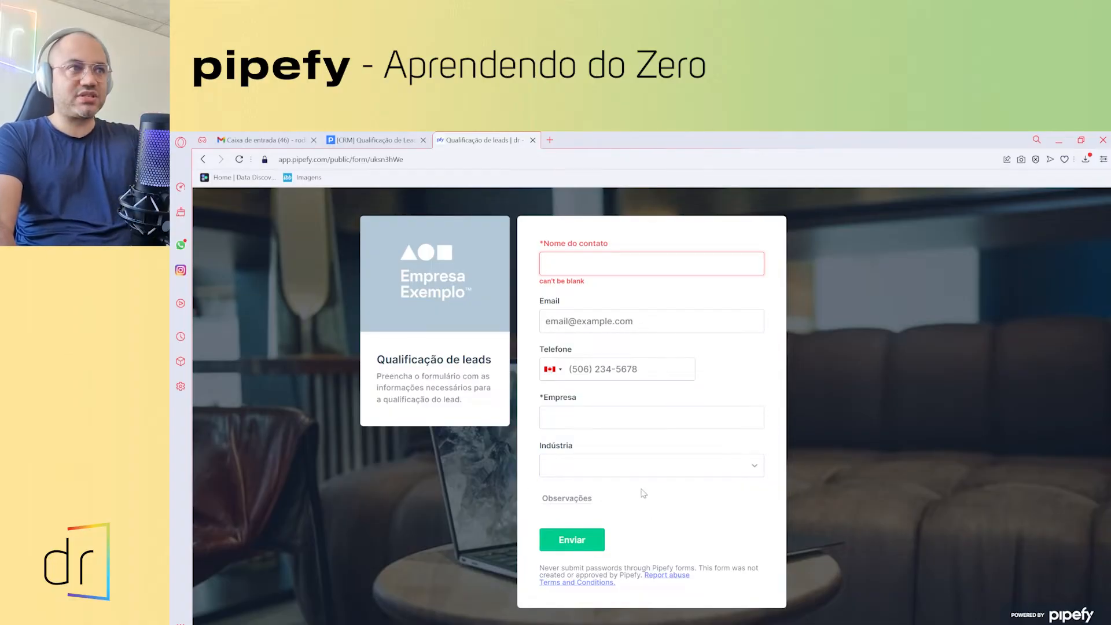
left_click(624, 426)
left_click(375, 140)
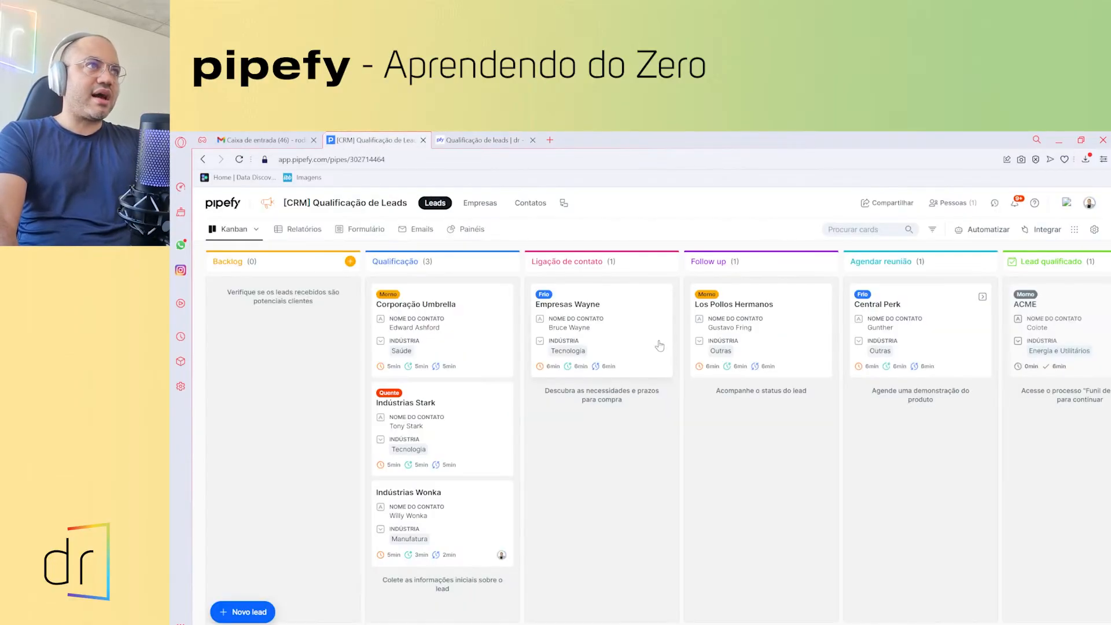
left_click(501, 134)
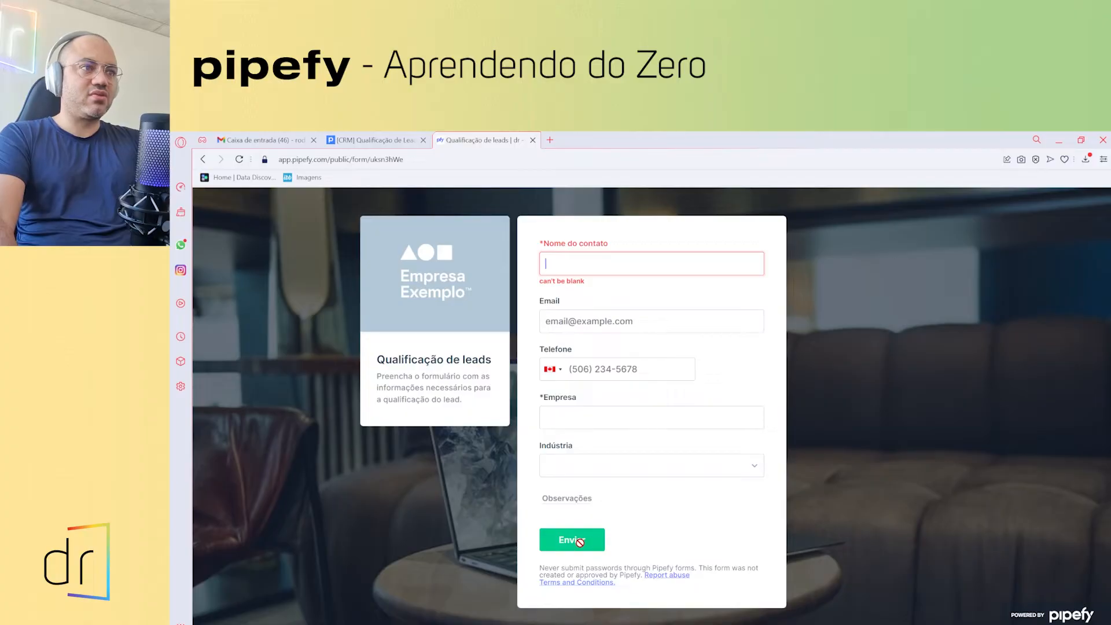
left_click(376, 140)
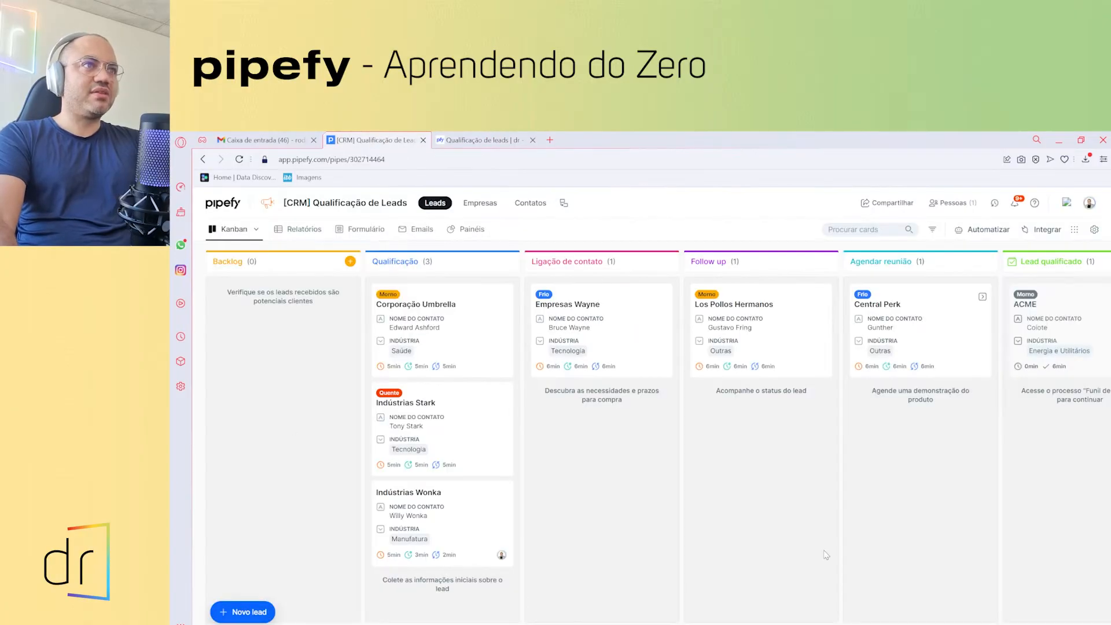
- Scroll across the leads board, then show the empty Relatórios do Pipe page
scroll(852, 363, "right", 5)
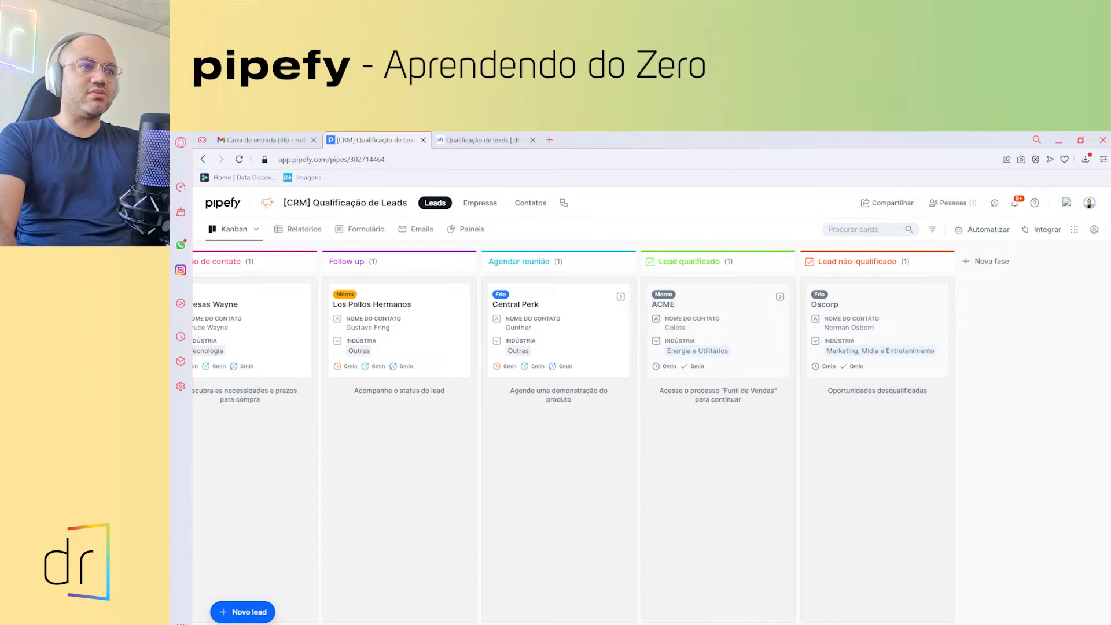
scroll(344, 312, "left", 5)
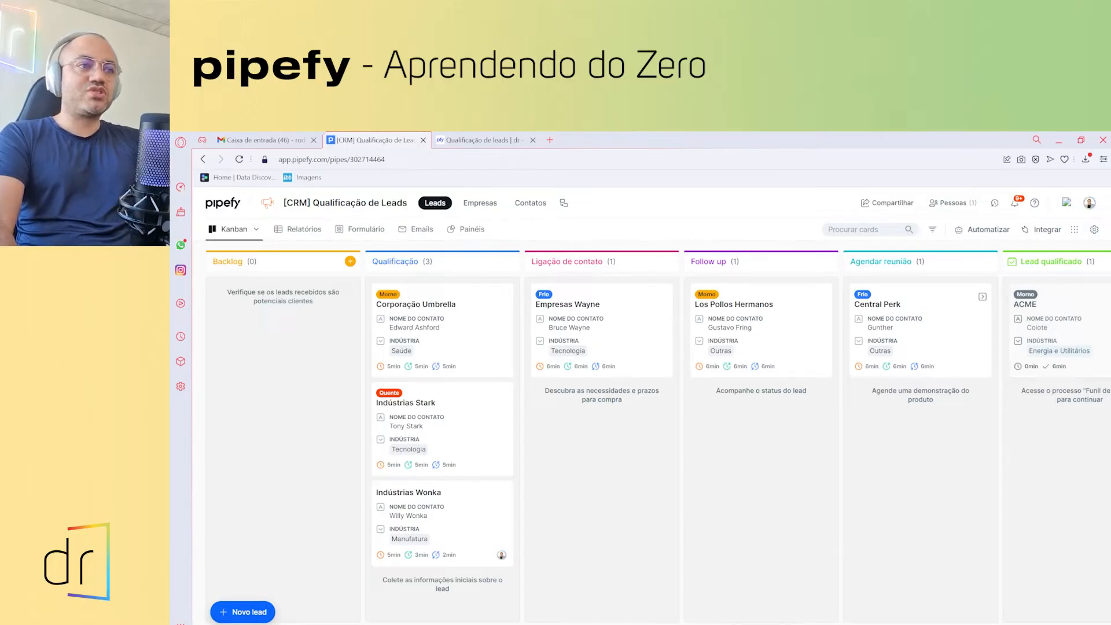
scroll(1045, 325, "right", 2)
scroll(892, 577, "right", 5)
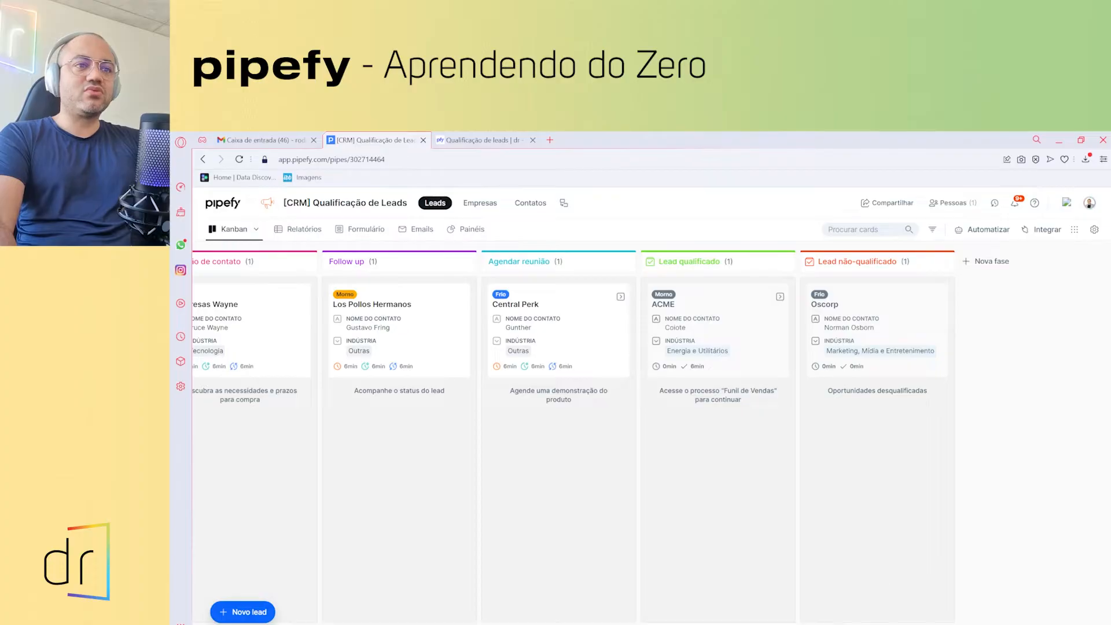
scroll(651, 434, "left", 7)
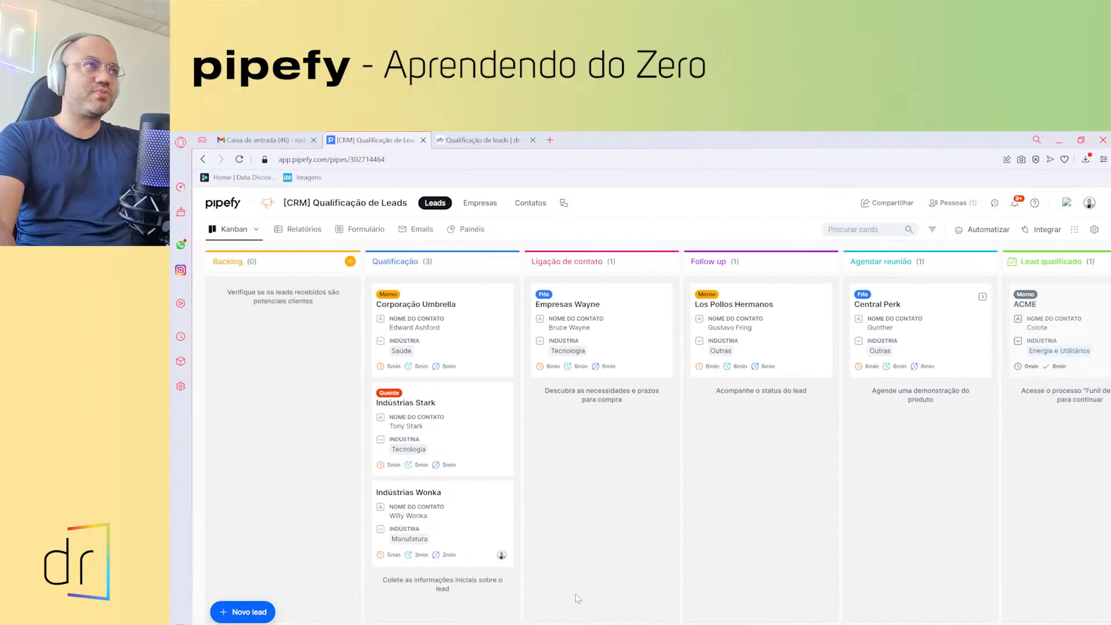
left_click(301, 231)
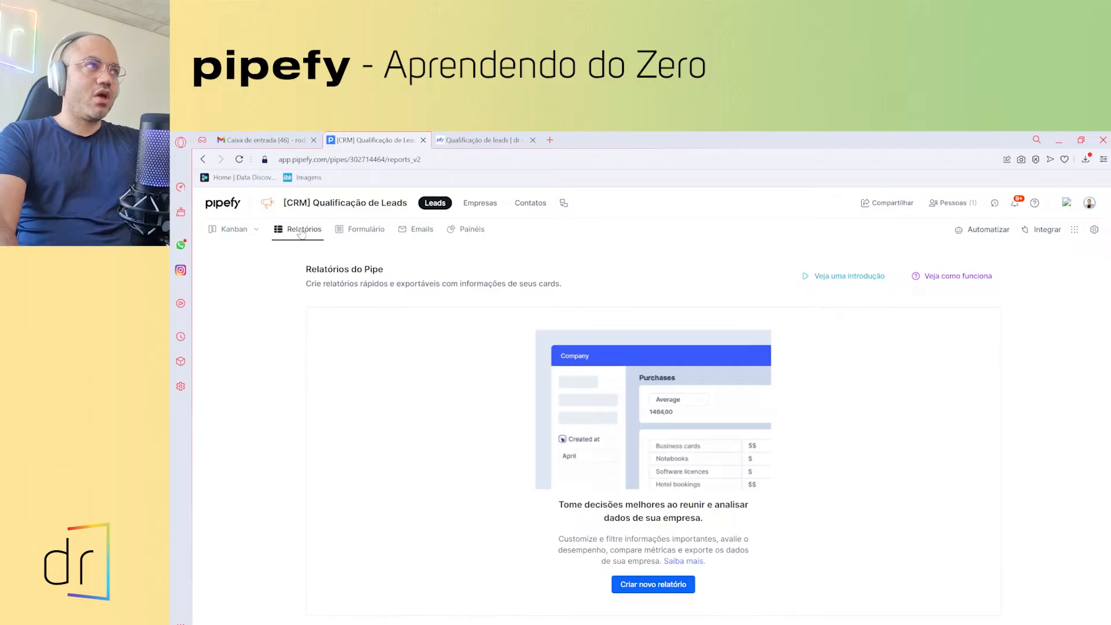
left_click(231, 233)
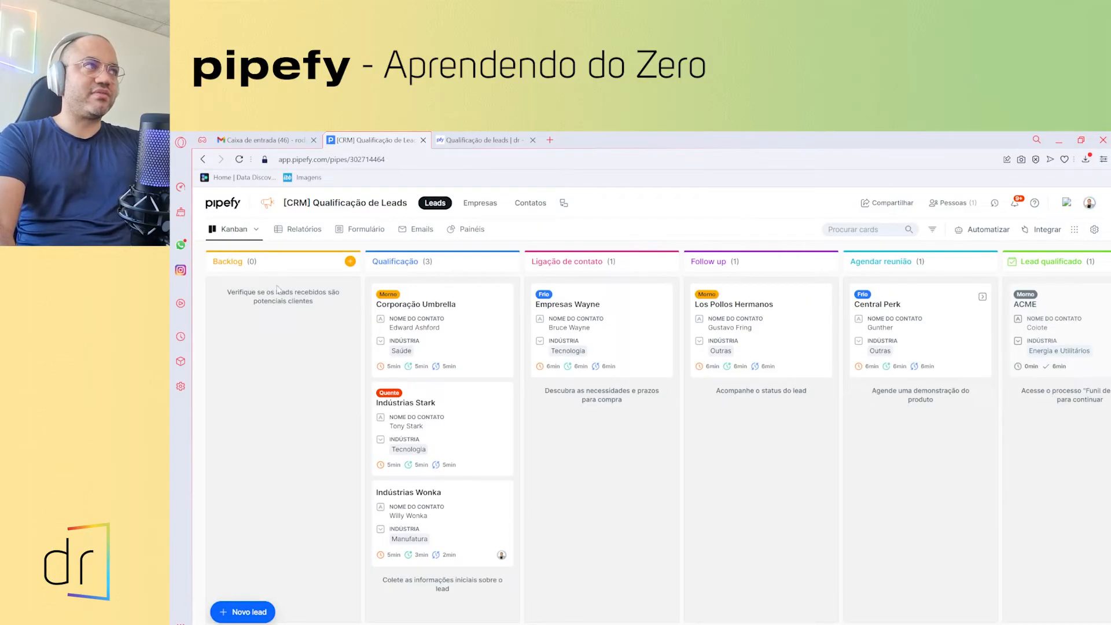
left_click(304, 231)
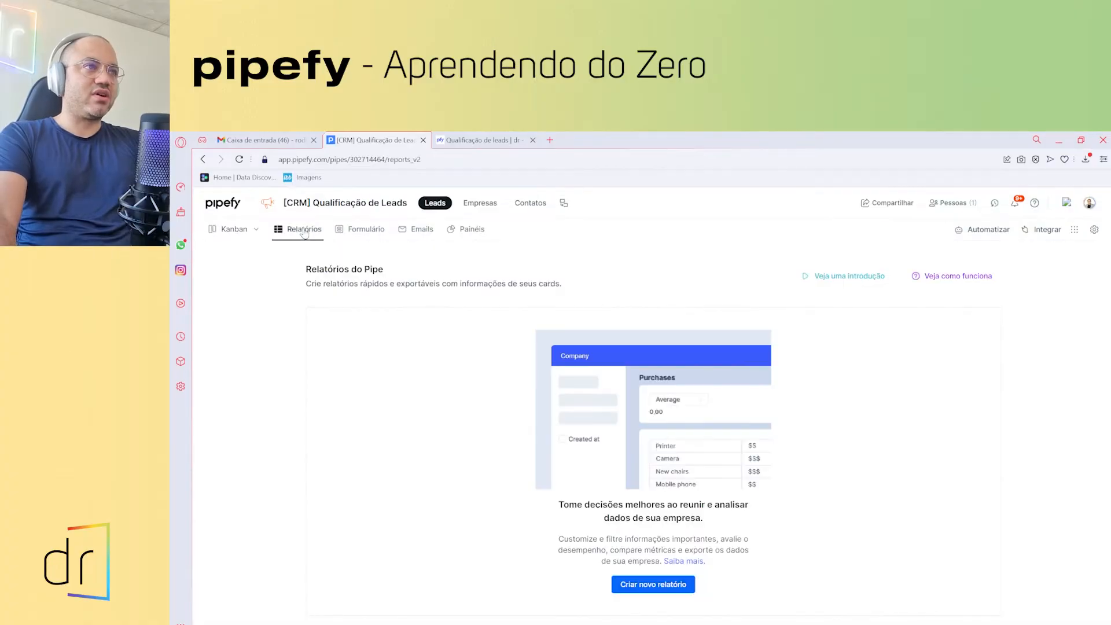
- Start a new report and add Telefone, Empresa, Indústria and Observações columns
left_click(686, 584)
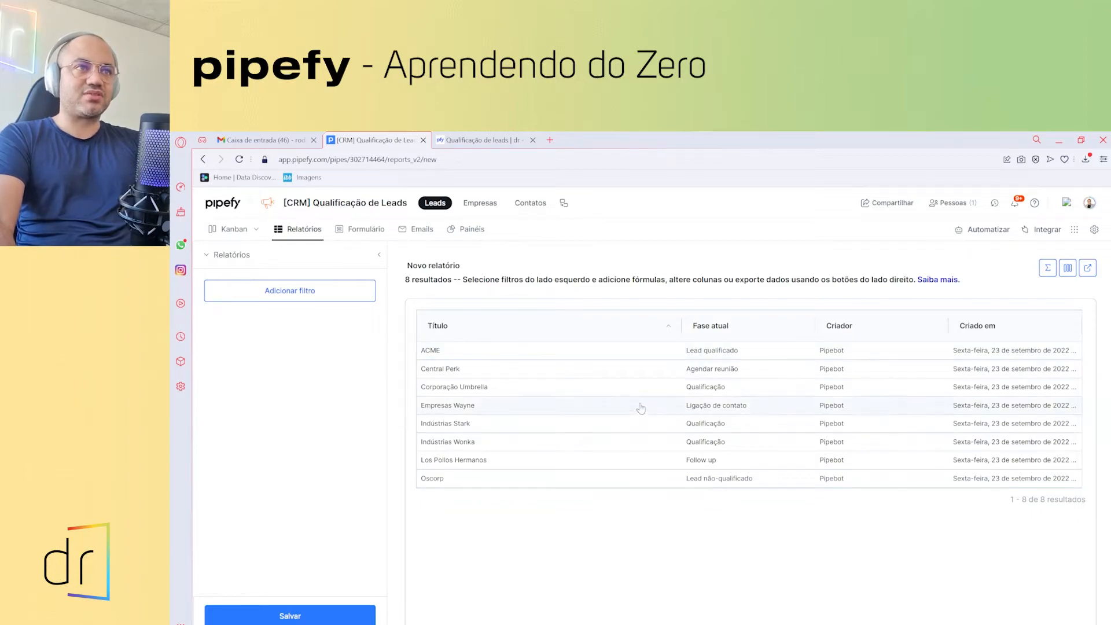
left_click(1068, 275)
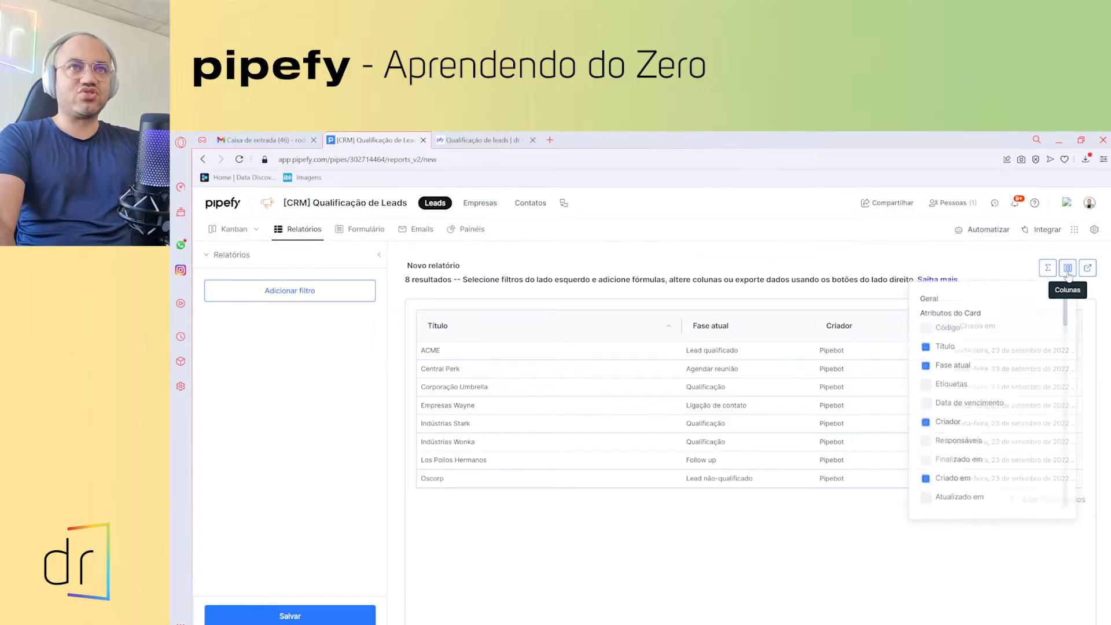
scroll(968, 412, "down", 3)
scroll(967, 412, "down", 2)
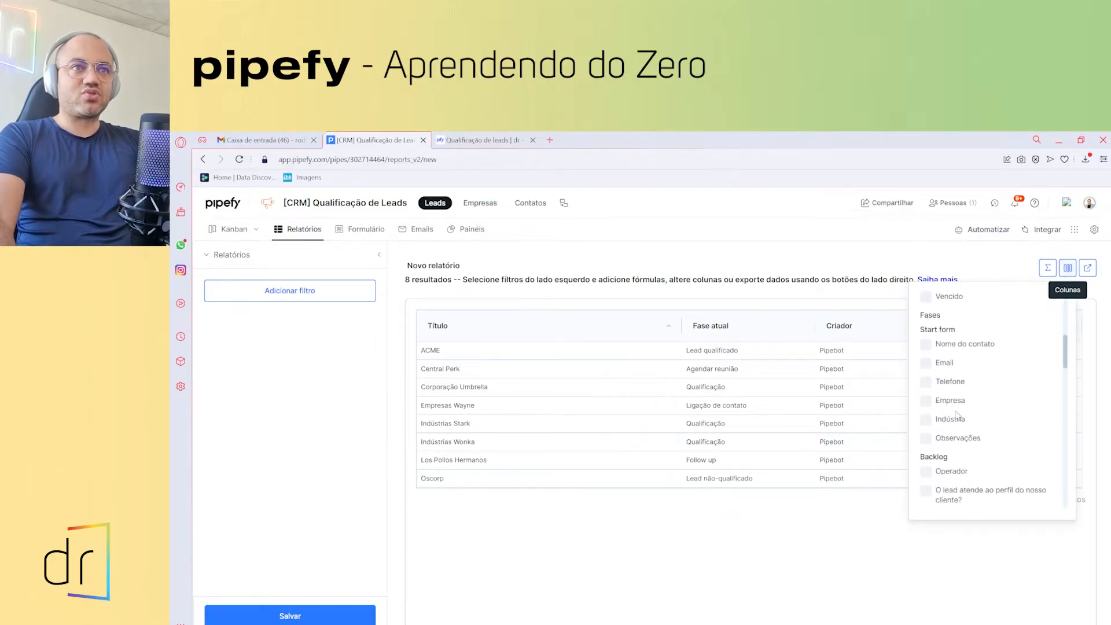
left_click(958, 383)
left_click(954, 401)
left_click(954, 425)
left_click(952, 440)
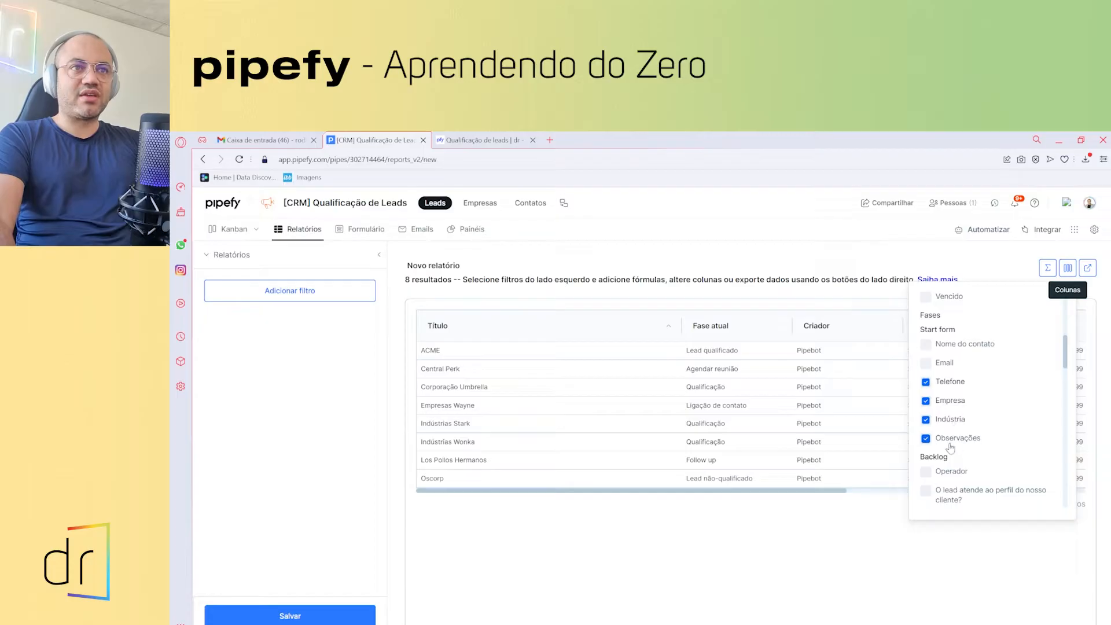
- Add the customer-profile question, Informações sobre esse lead, and Backlog entry, exit and total-time columns
scroll(952, 457, "down", 2)
left_click(952, 396)
left_click(952, 409)
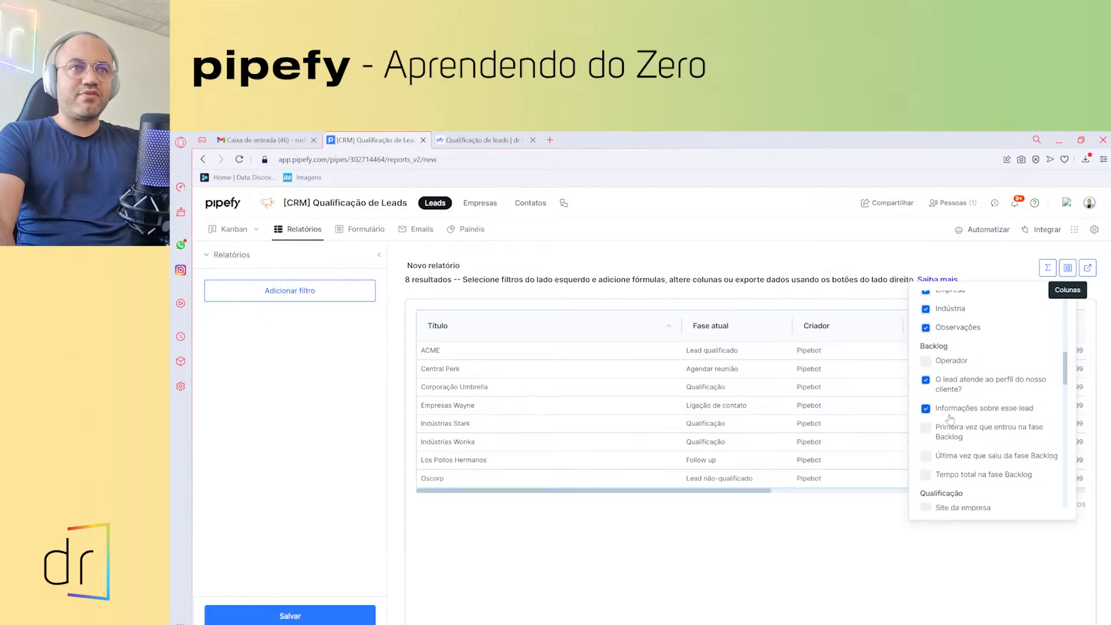
left_click(952, 429)
left_click(952, 457)
left_click(952, 476)
- Add Pronto para contato?, Temperatura do lead and the Qualificação entry, exit and total-time columns
scroll(952, 476, "down", 3)
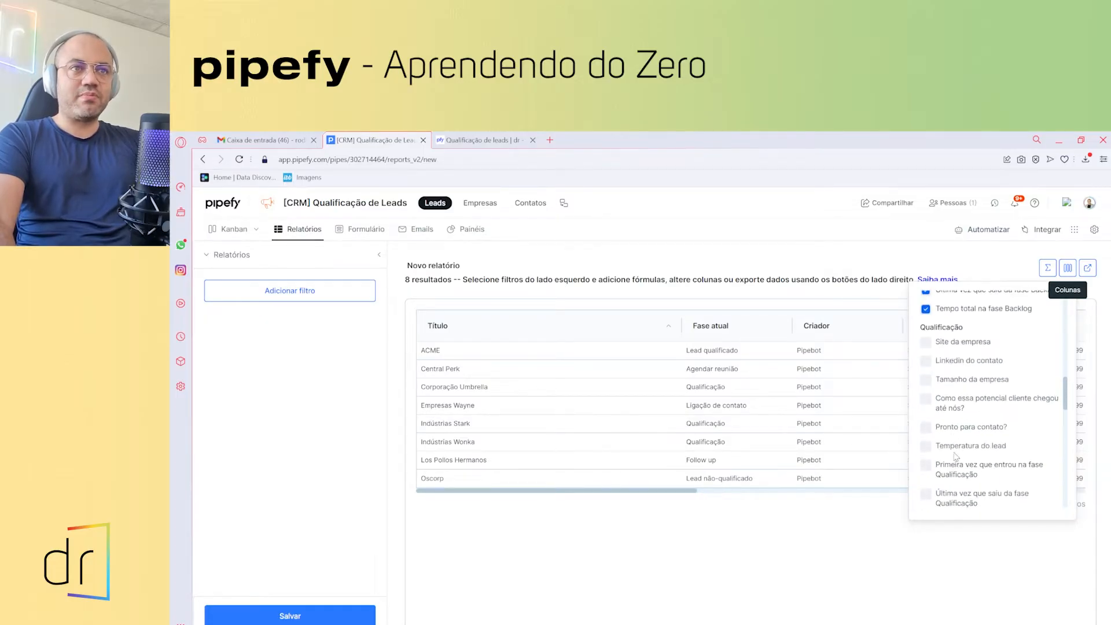
left_click(952, 428)
left_click(952, 447)
left_click(952, 474)
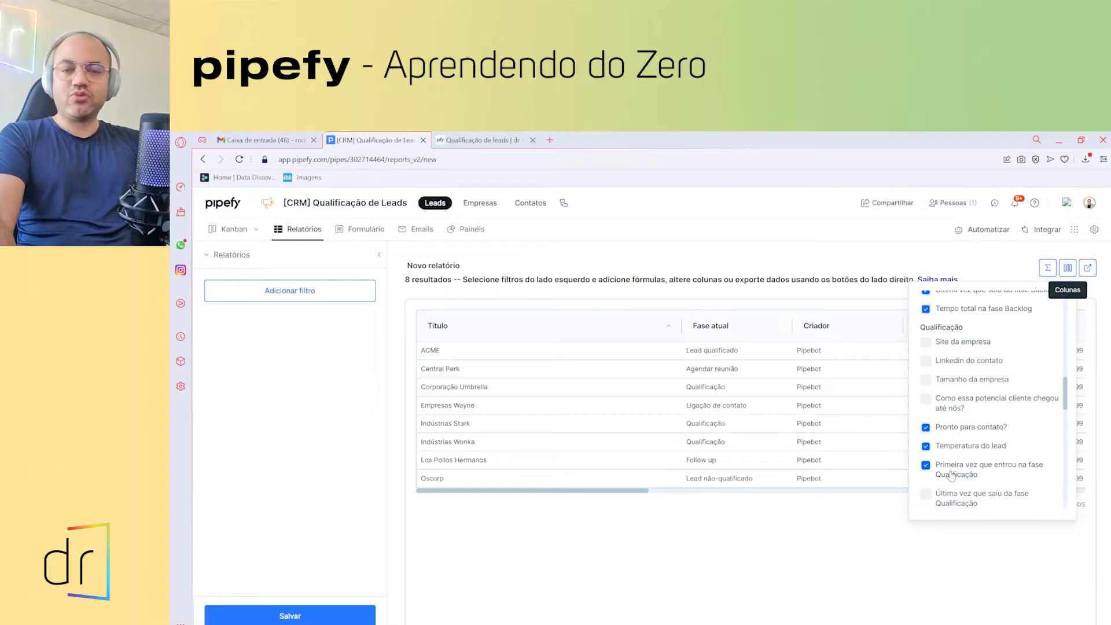
scroll(949, 472, "down", 1)
scroll(949, 472, "down", 2)
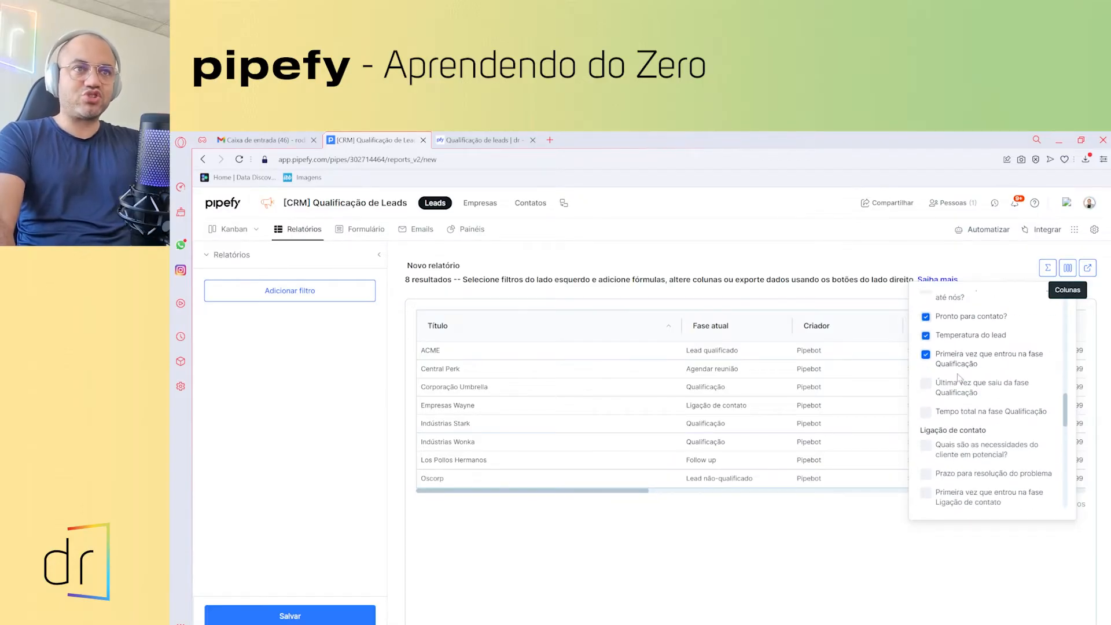
left_click(952, 386)
left_click(952, 411)
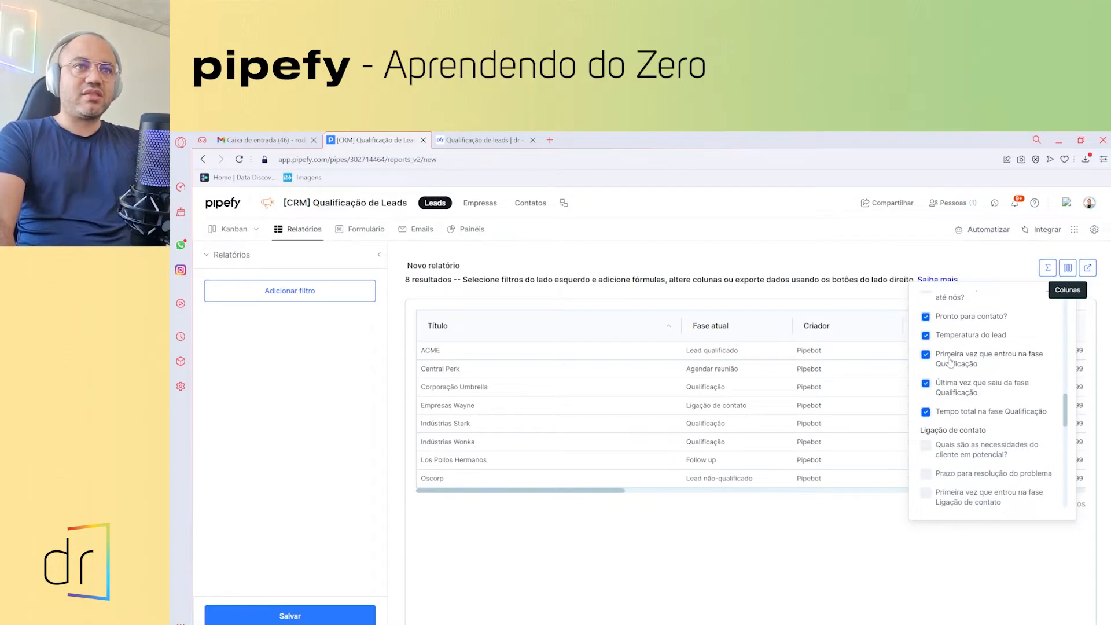
left_click(868, 554)
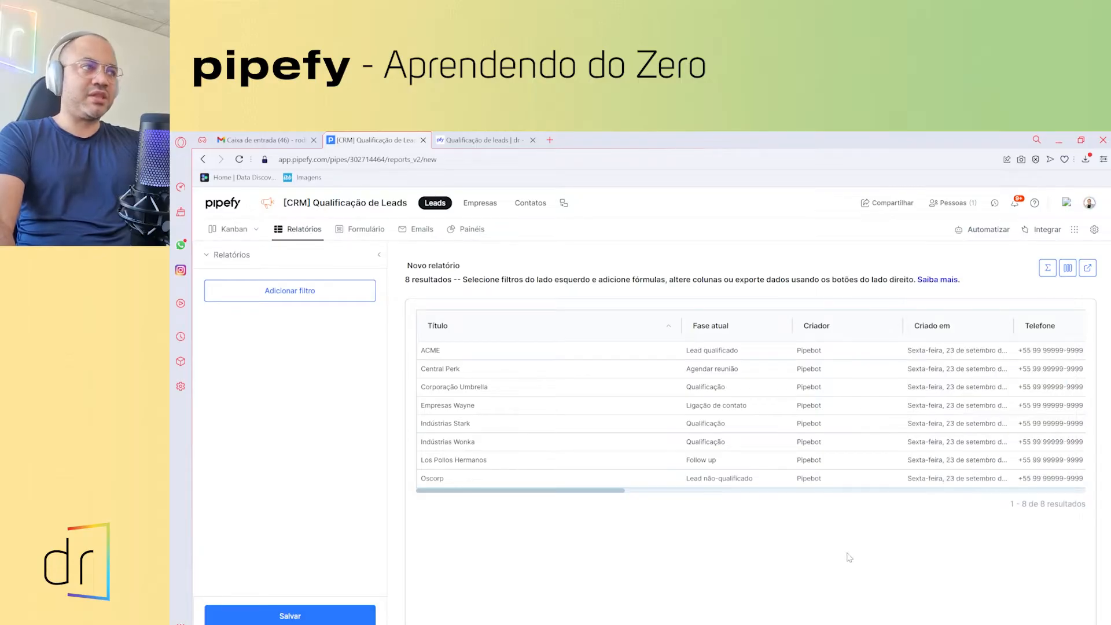
- Save the new report under the name 'Relatório'
left_click(290, 616)
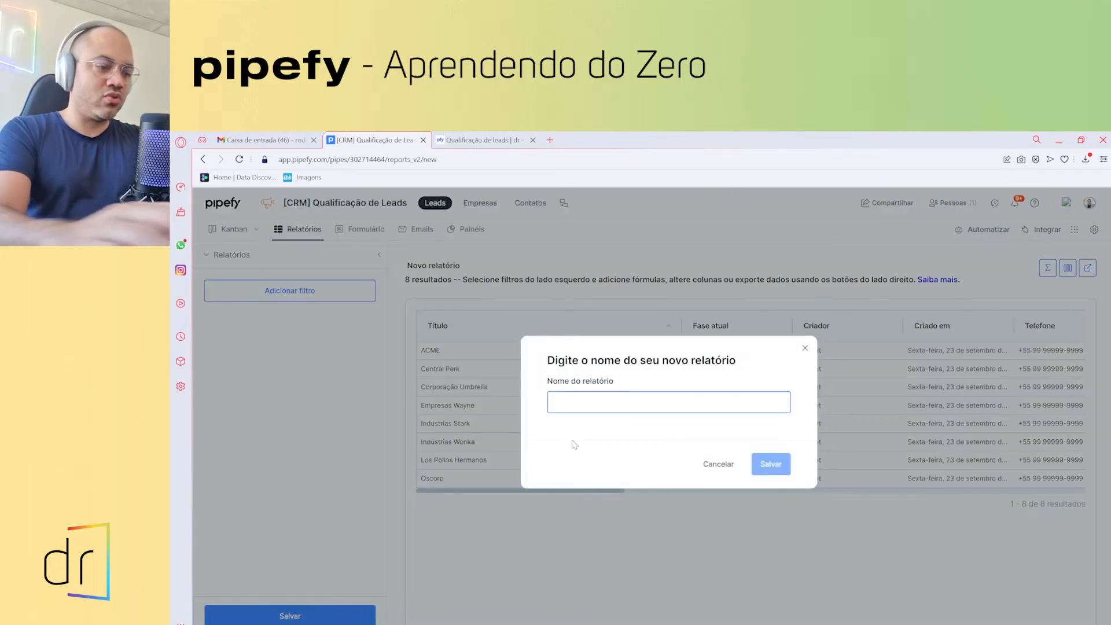
type("Relatório")
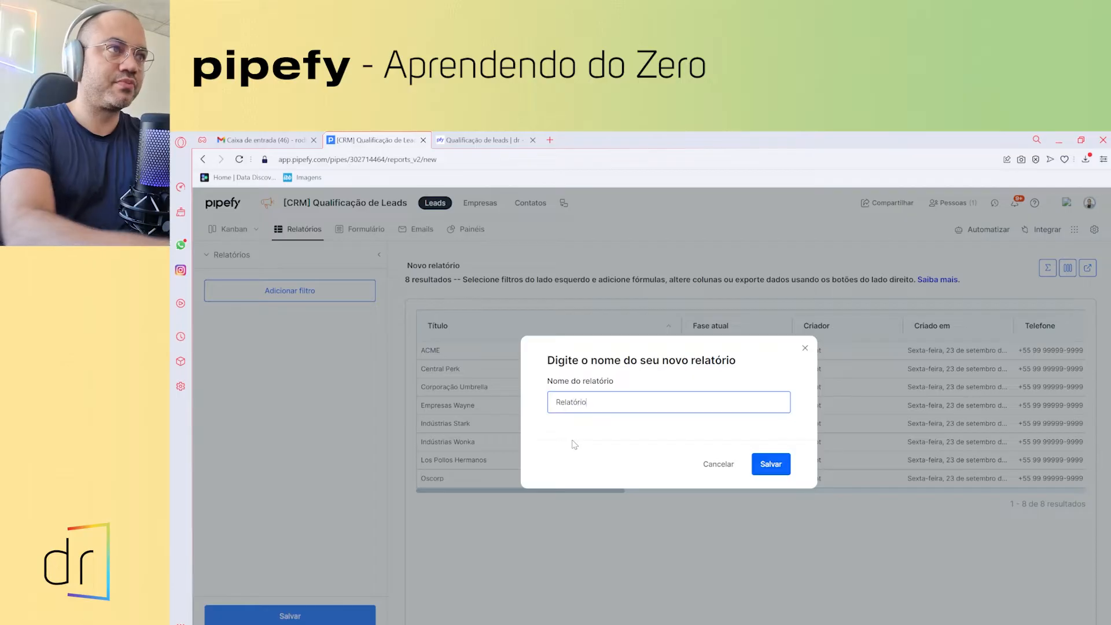
left_click(761, 457)
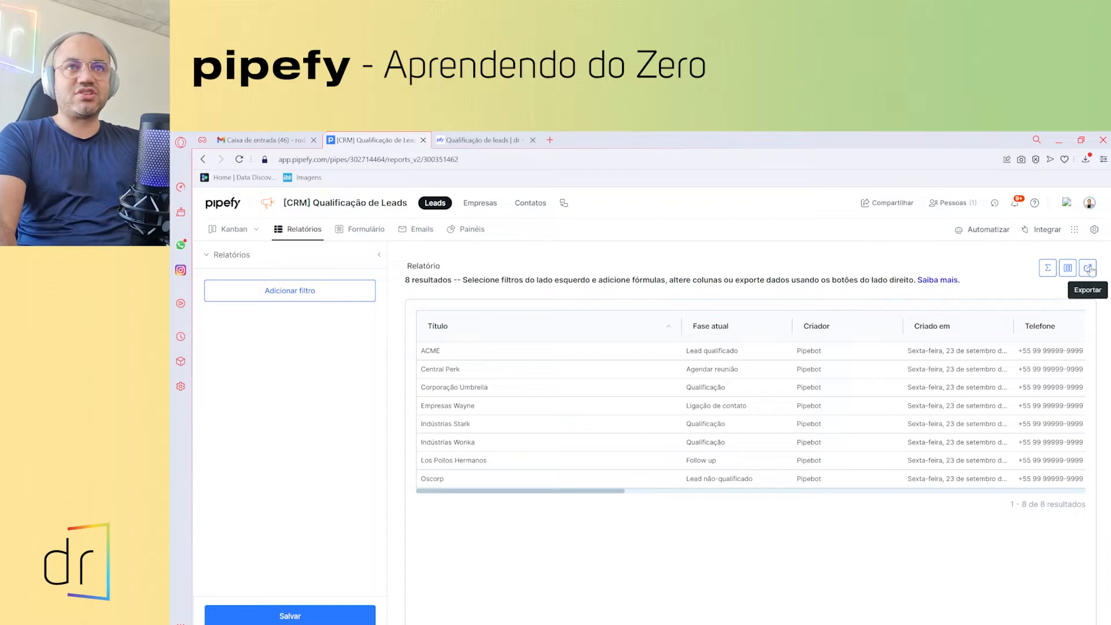
- Export the report as relatorio_23-09-2022.xlsx and open it maximized in Excel
left_click(1088, 268)
left_click(764, 450)
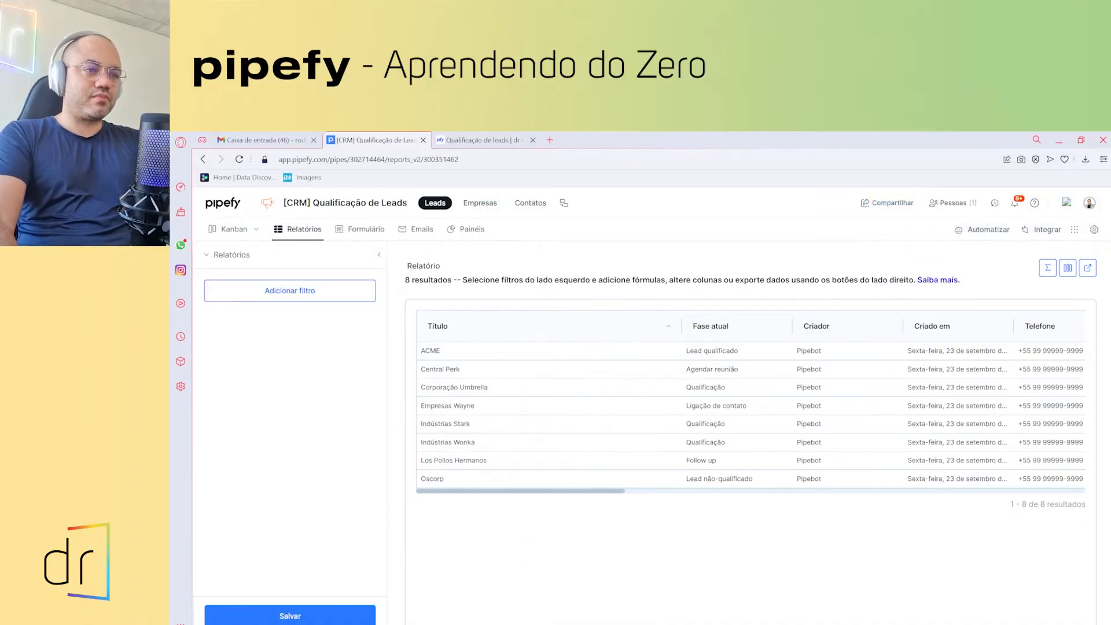
left_click(894, 238)
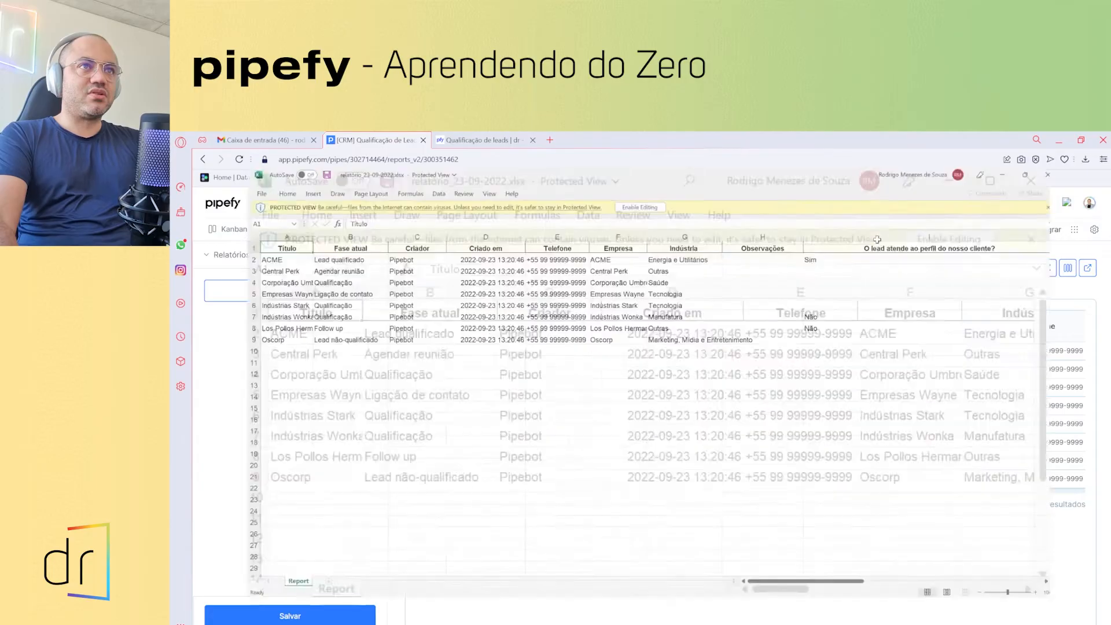
- Enable editing in the exported spreadsheet, review the 8 leads' data, then close Excel
left_click(628, 182)
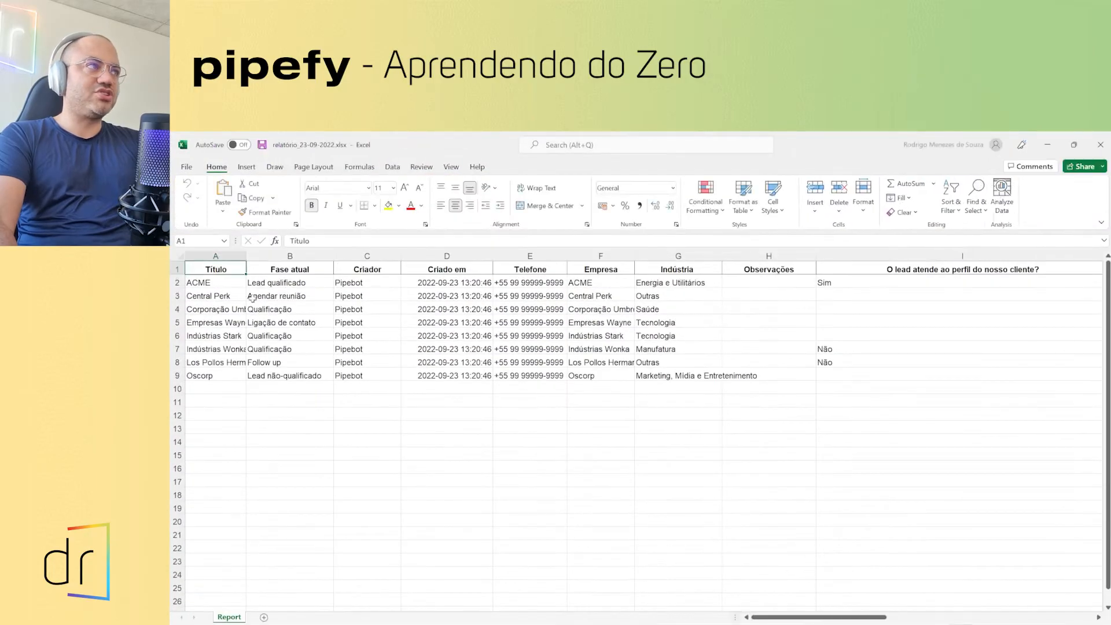
left_click(217, 285)
left_click_drag(217, 291, 987, 365)
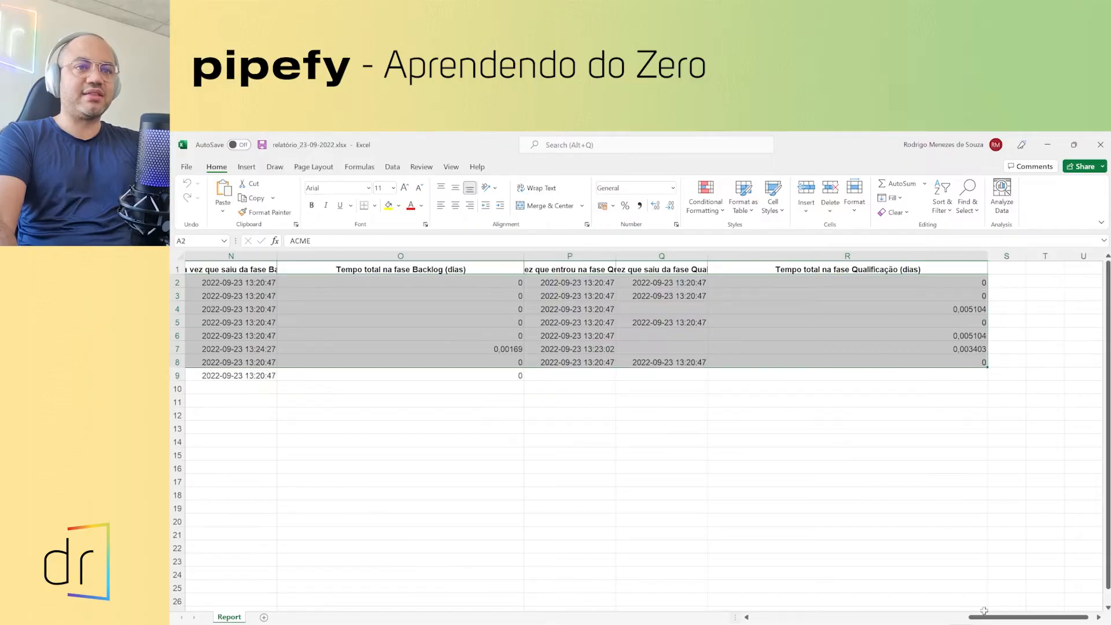
left_click_drag(985, 617, 739, 606)
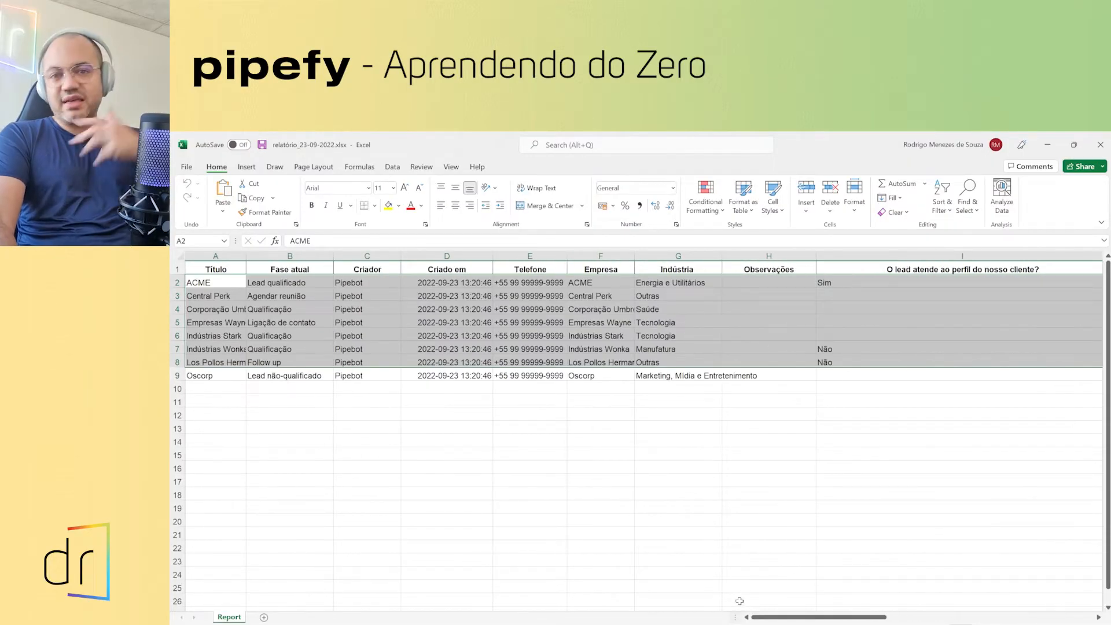
left_click(559, 373)
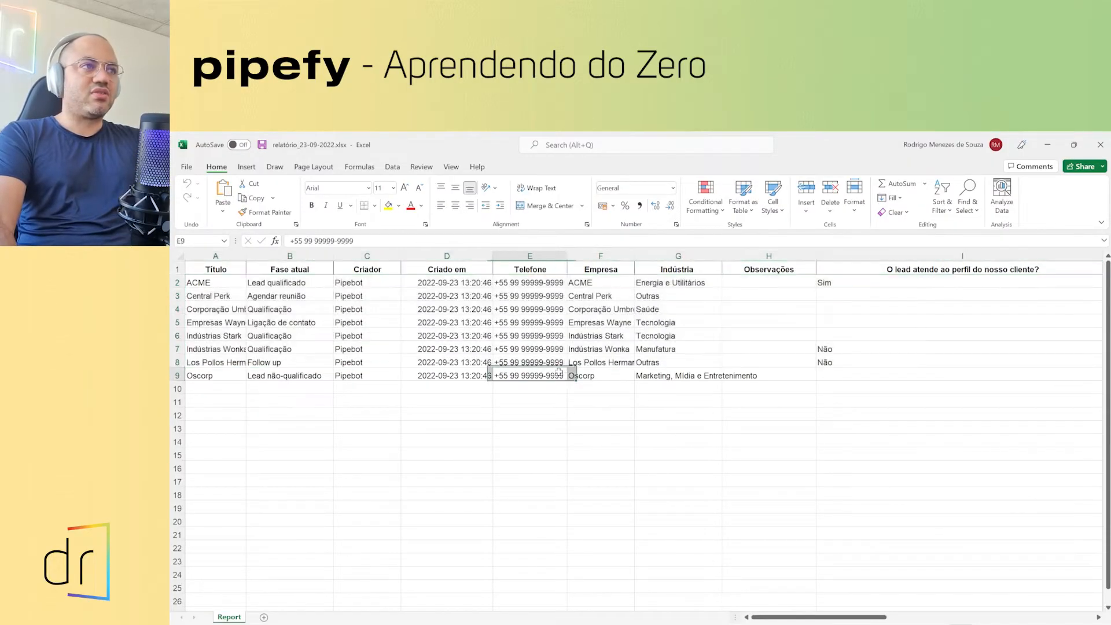
left_click_drag(285, 312, 718, 379)
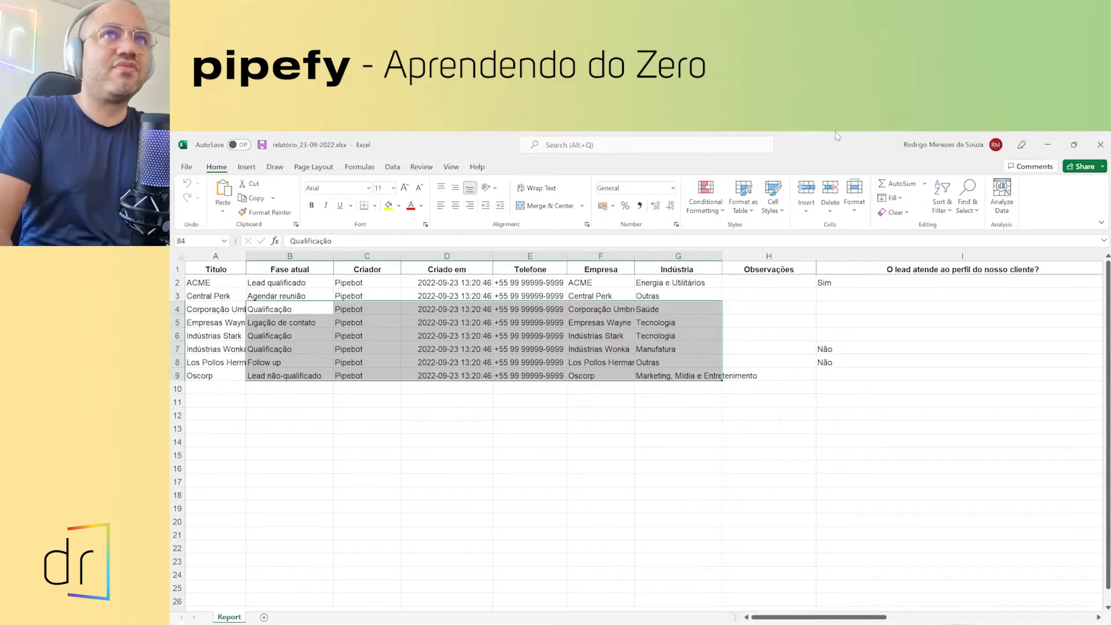
left_click(1100, 145)
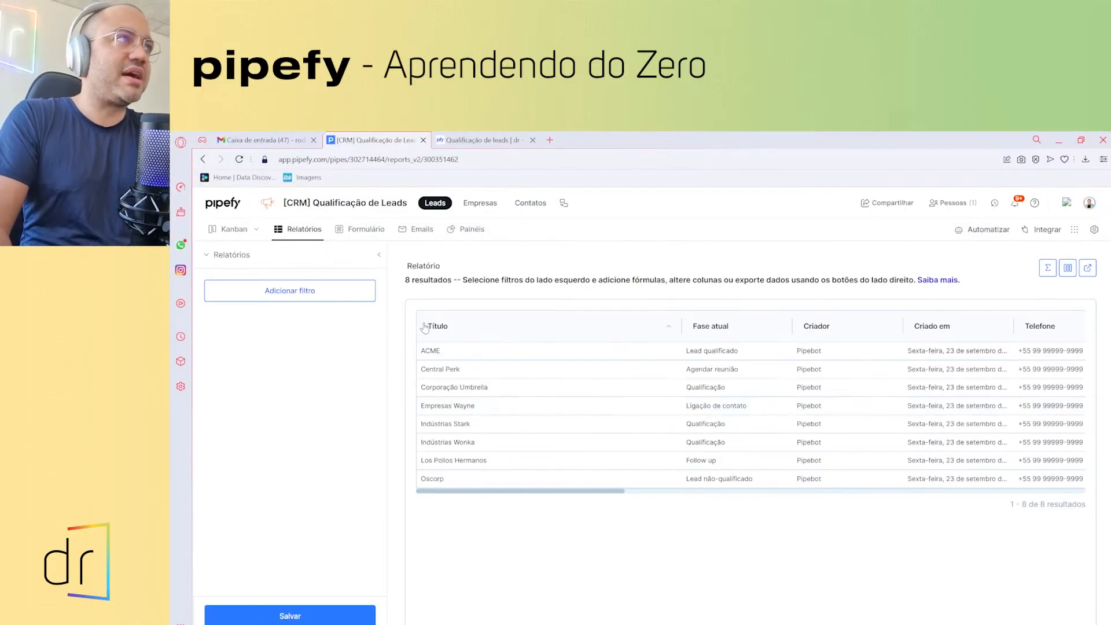
- Glance over the lead board and new-lead form, then open the [CRM] Qualificação de Leads reports page
left_click(234, 231)
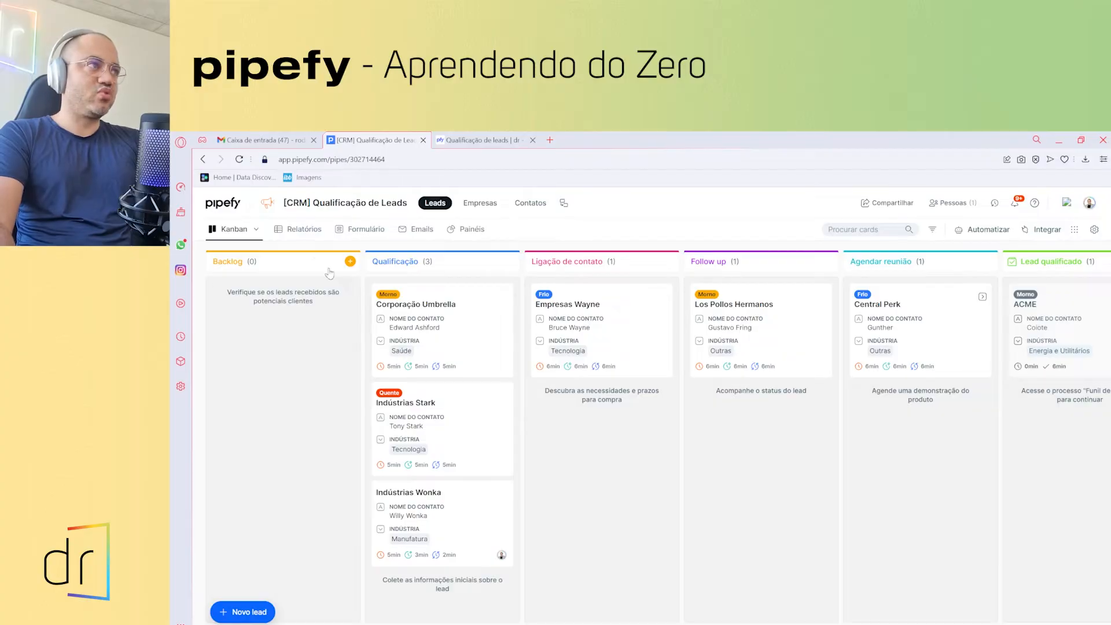
left_click(350, 261)
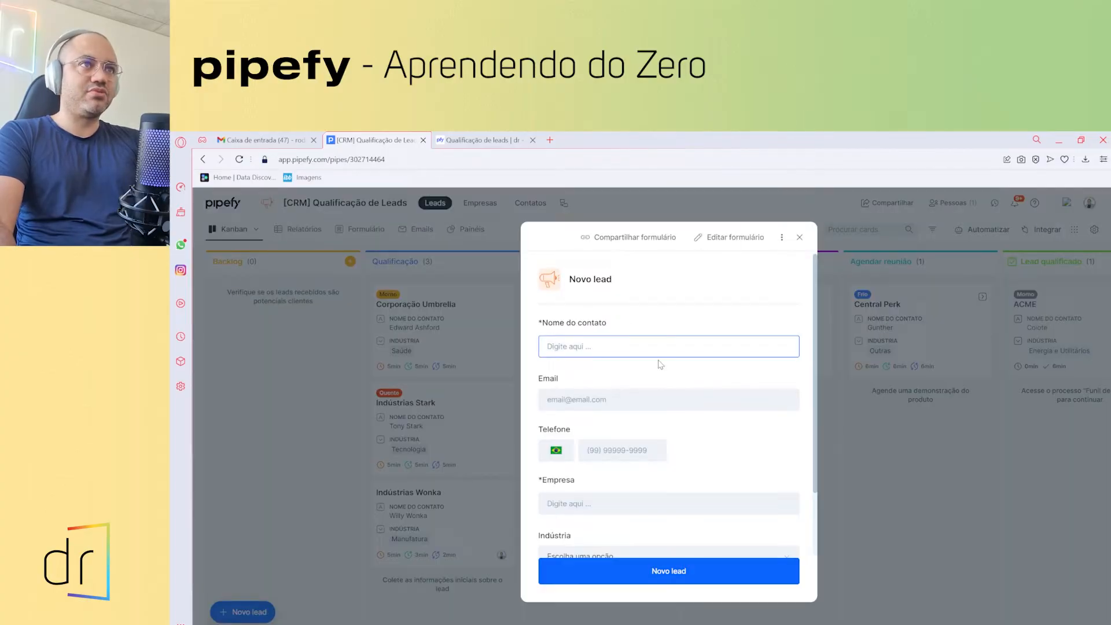
left_click(800, 238)
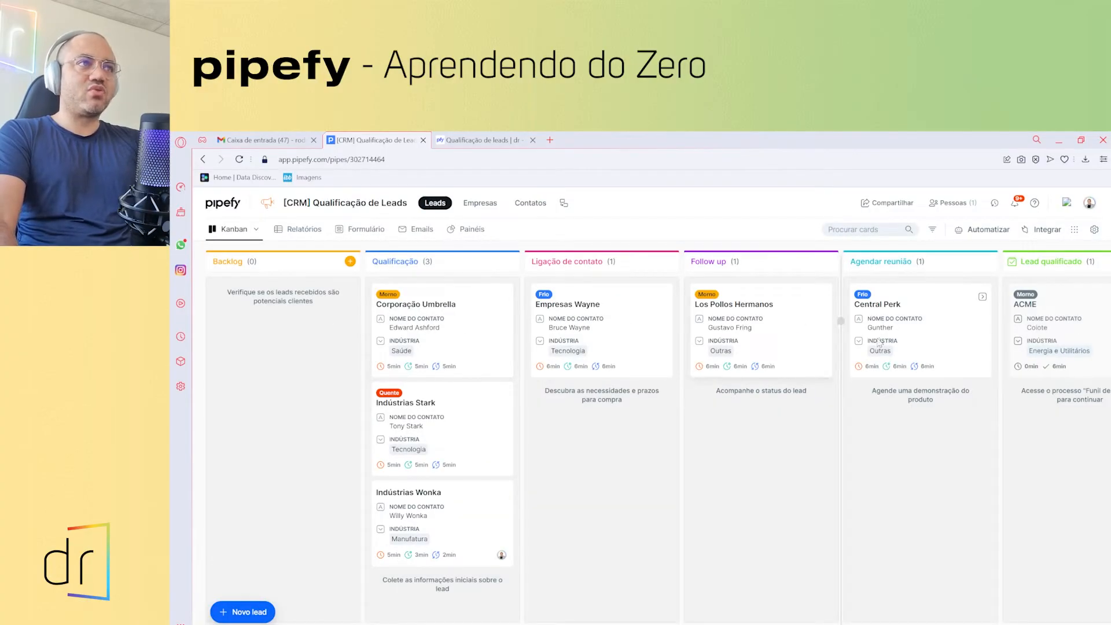
scroll(1079, 433, "right", 5)
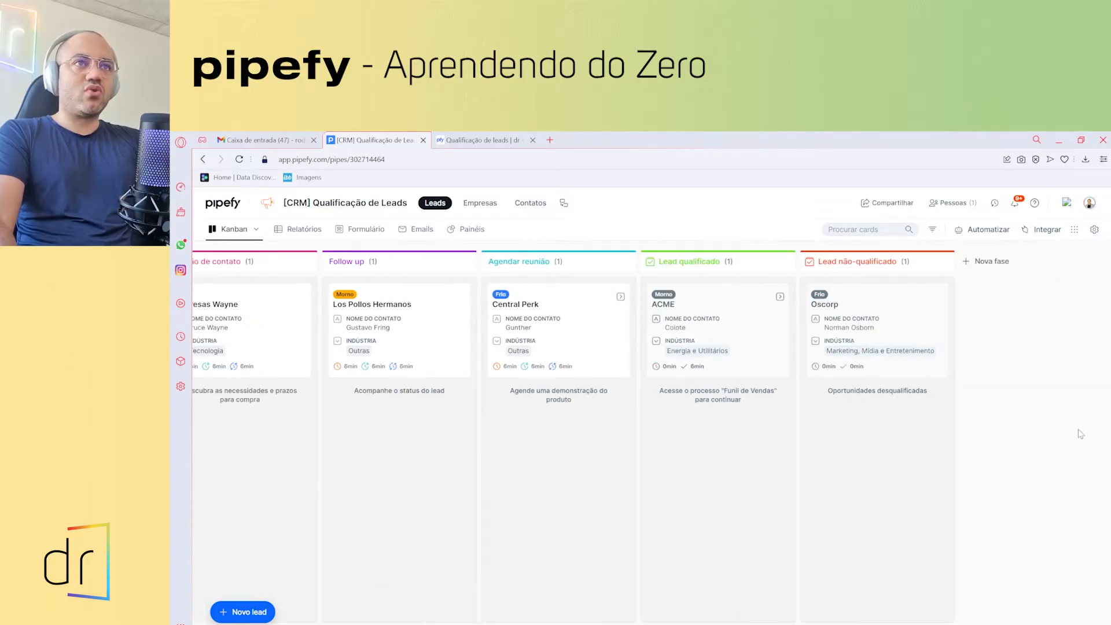
scroll(563, 575, "left", 5)
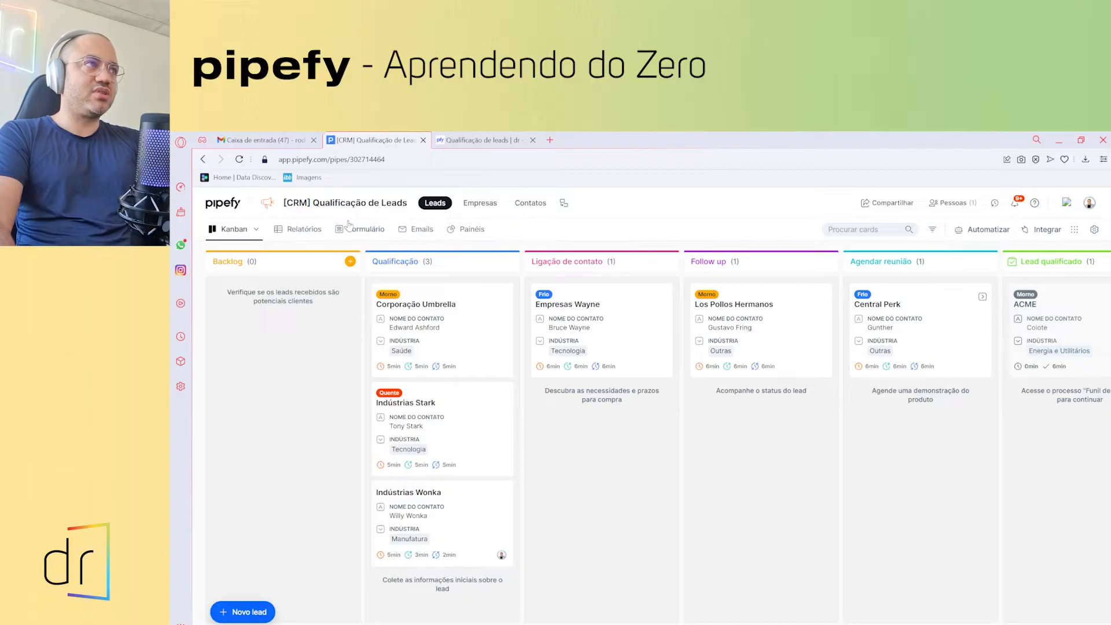
left_click(312, 231)
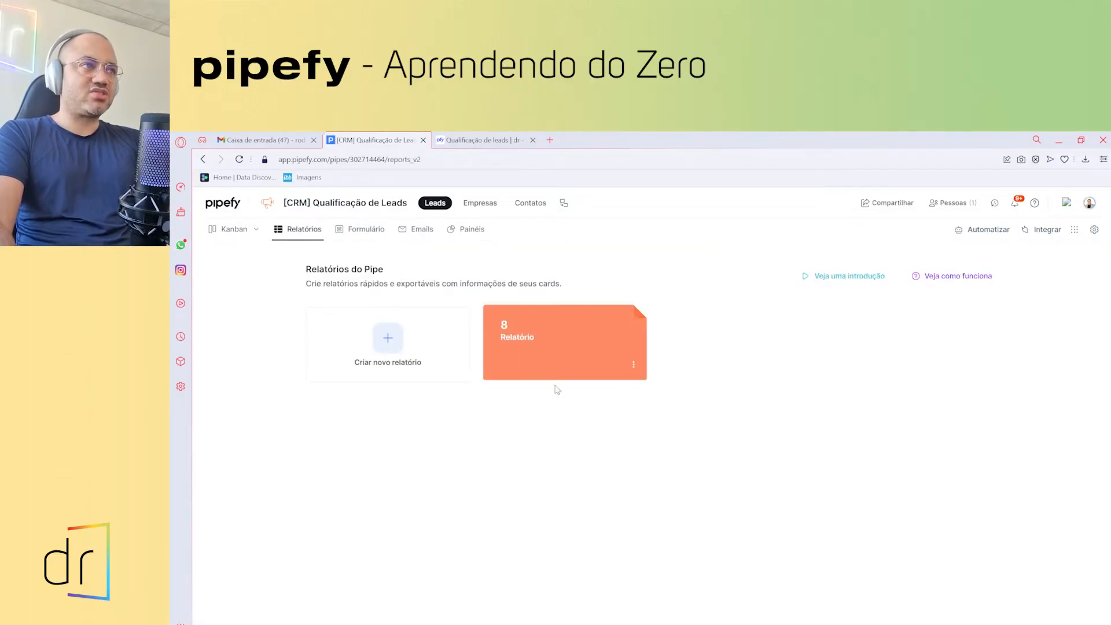
- Fill the public lead form with a contact name and company 'Dr', then send it
left_click(235, 230)
left_click(457, 141)
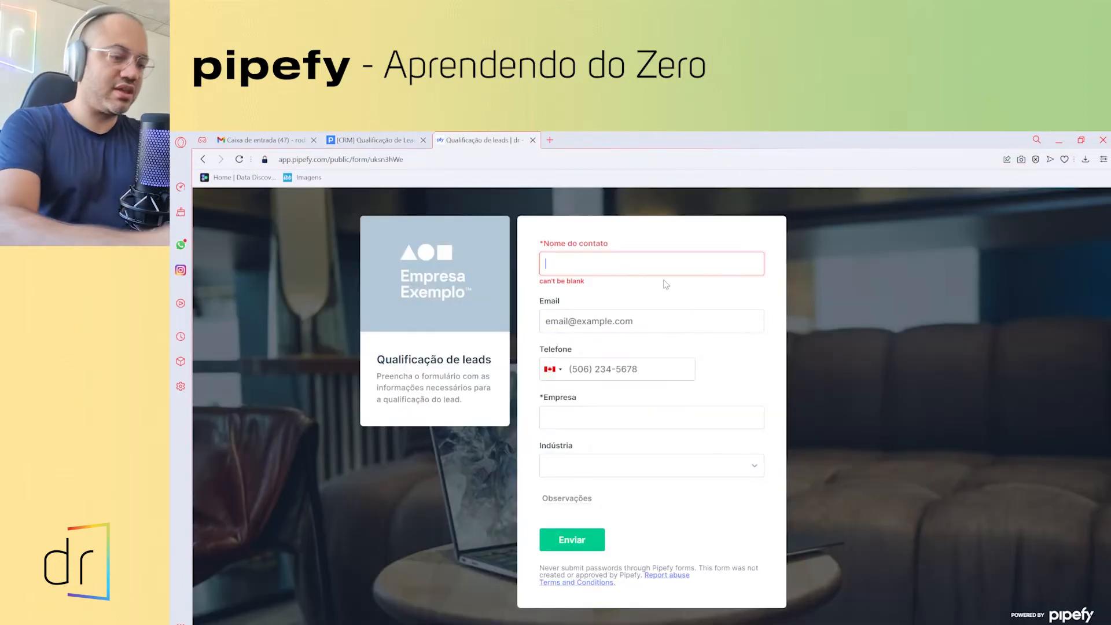
type("Rodrigo")
key("Tab")
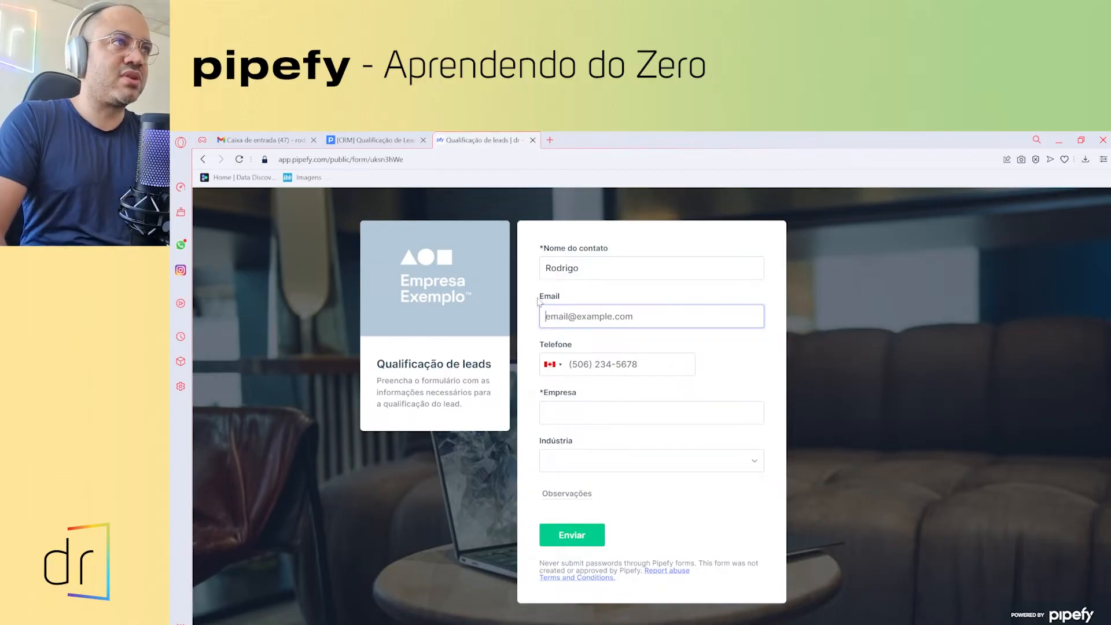
left_click(546, 410)
type("Dr")
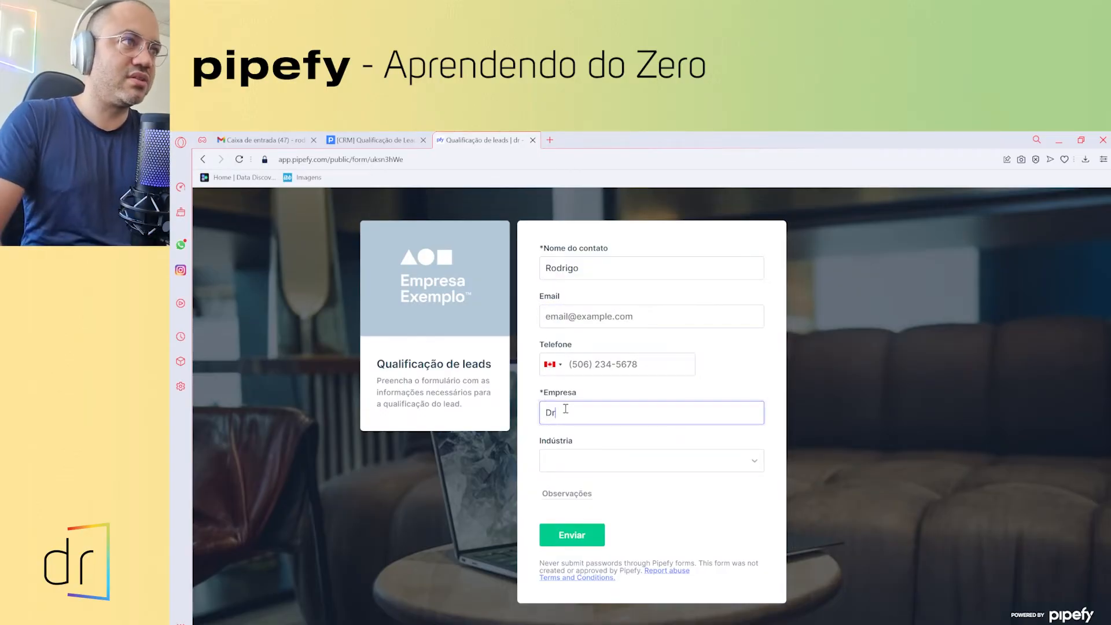
left_click(596, 541)
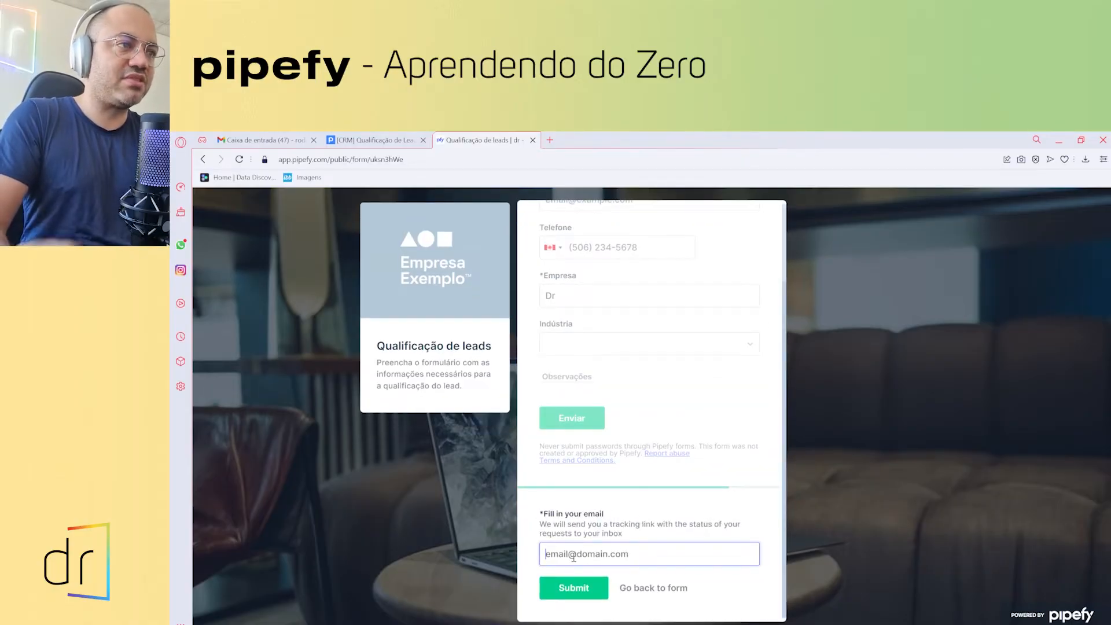
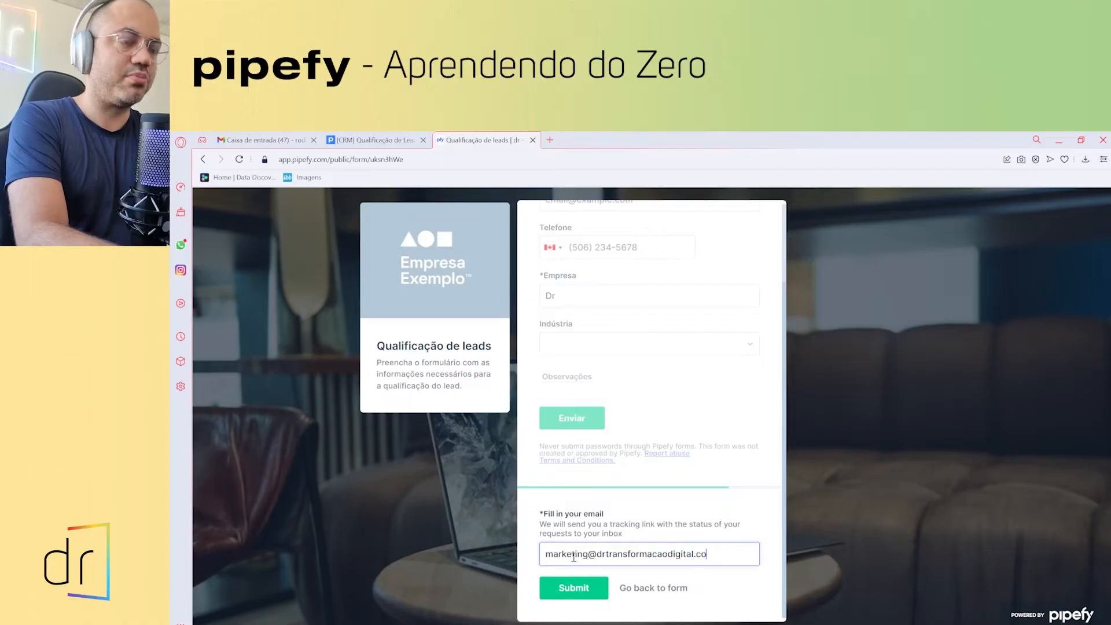
- Enter the tracking e-mail, submit the form, and return to the CRM lead board
left_click(575, 590)
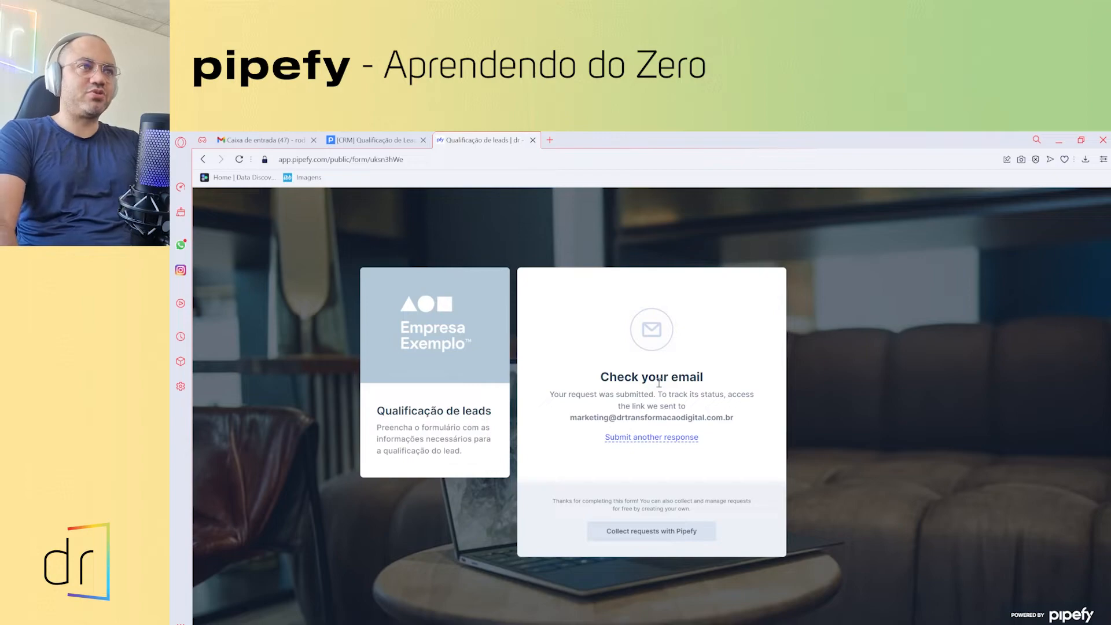
left_click(373, 140)
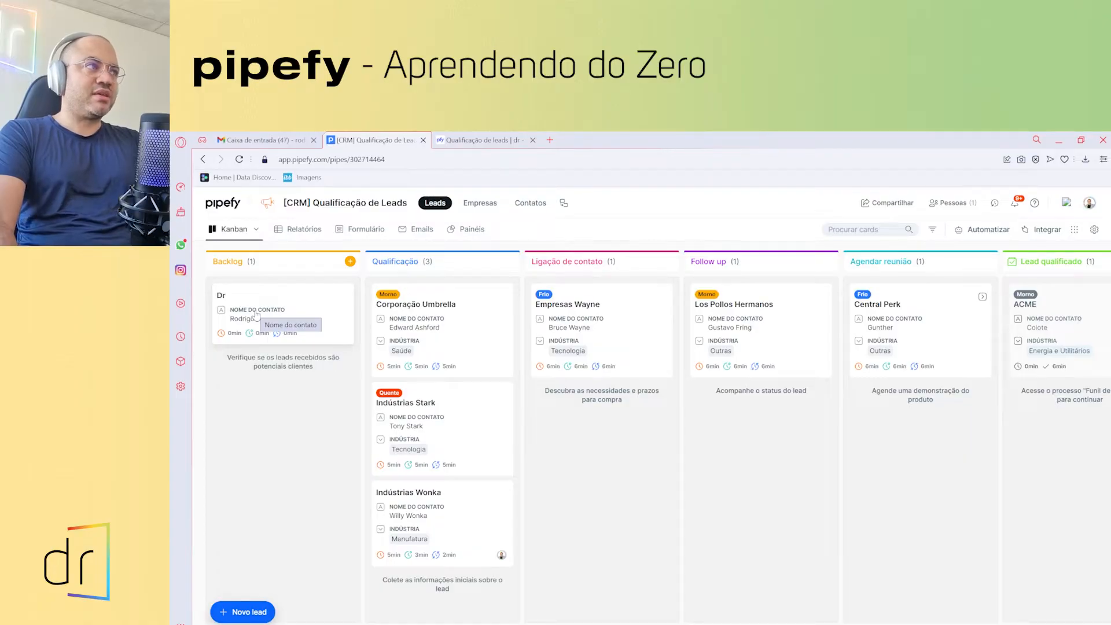
- Open the 8-lead report under Relatórios and reload it to refresh the data
left_click(304, 232)
left_click(508, 336)
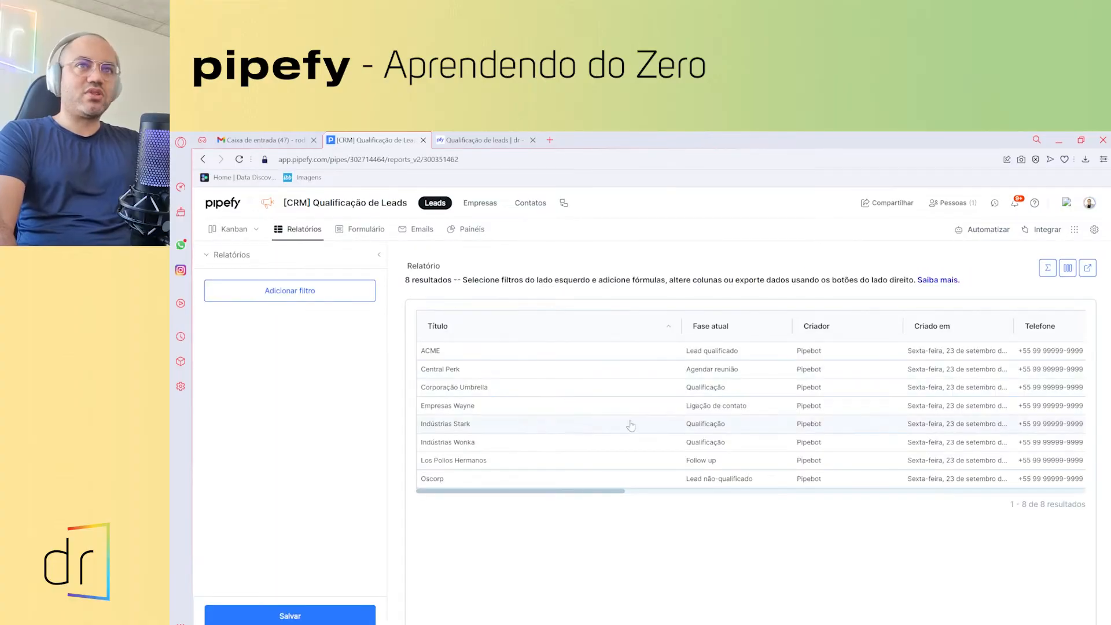
left_click(515, 162)
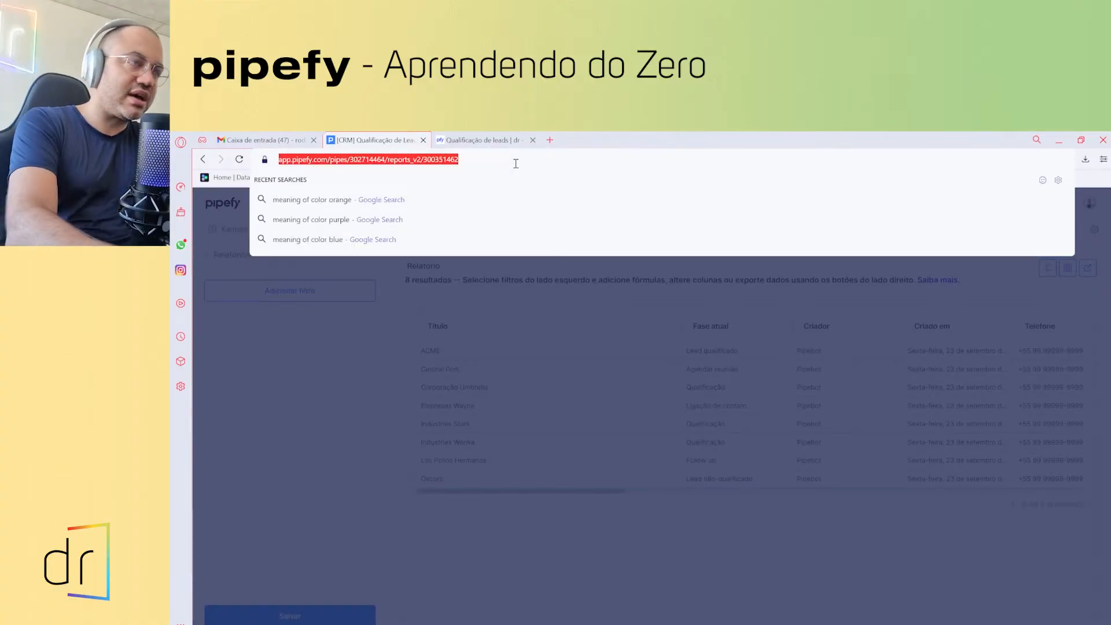
key("Return")
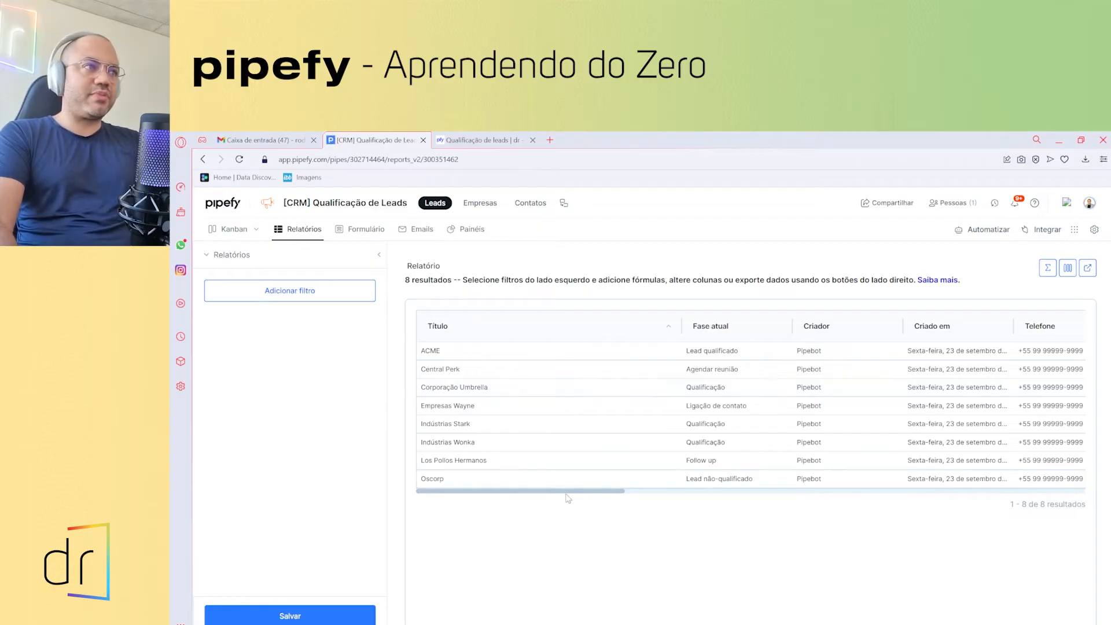
left_click_drag(566, 495, 713, 494)
left_click_drag(610, 493, 508, 491)
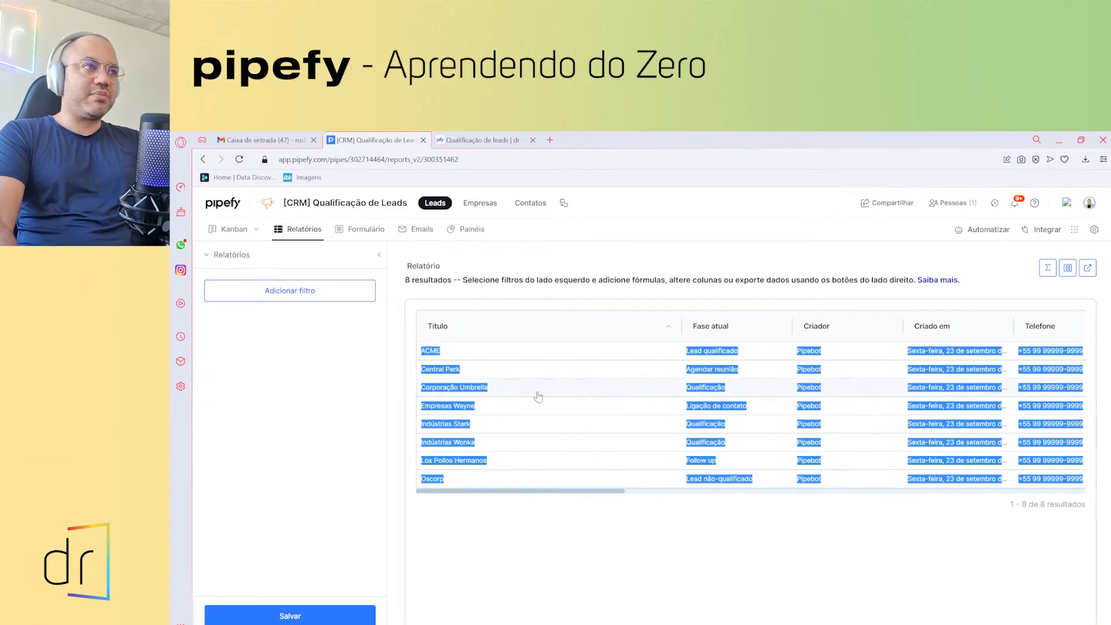
- Move the Dr card from Backlog into Ligação de contato, then recheck the report
left_click(234, 231)
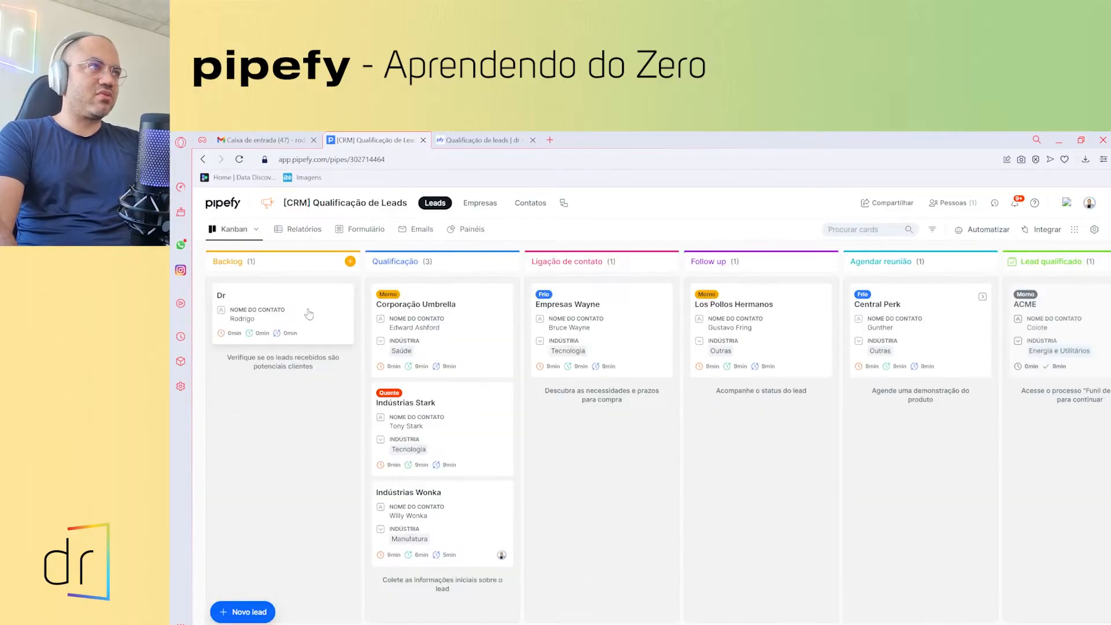
left_click_drag(282, 304, 584, 347)
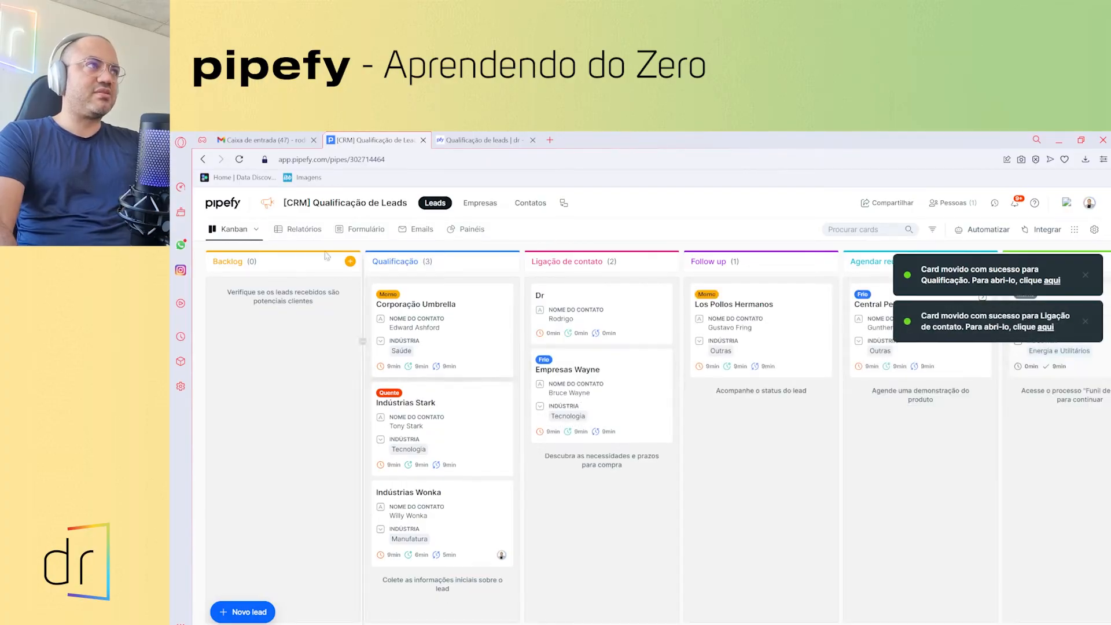
left_click(300, 231)
left_click(347, 266)
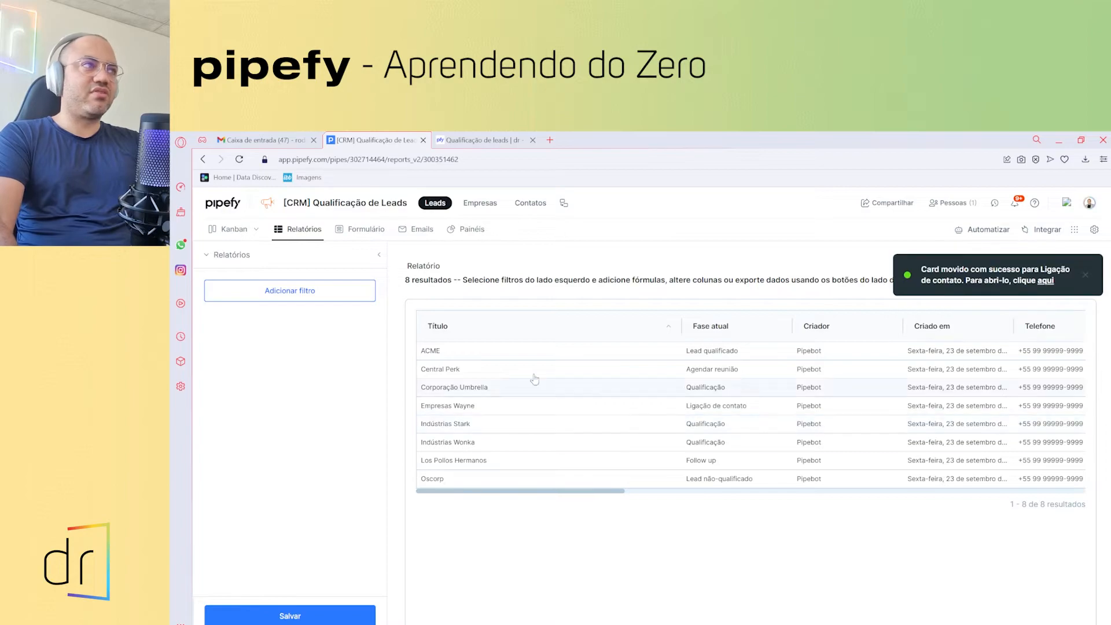
left_click(235, 229)
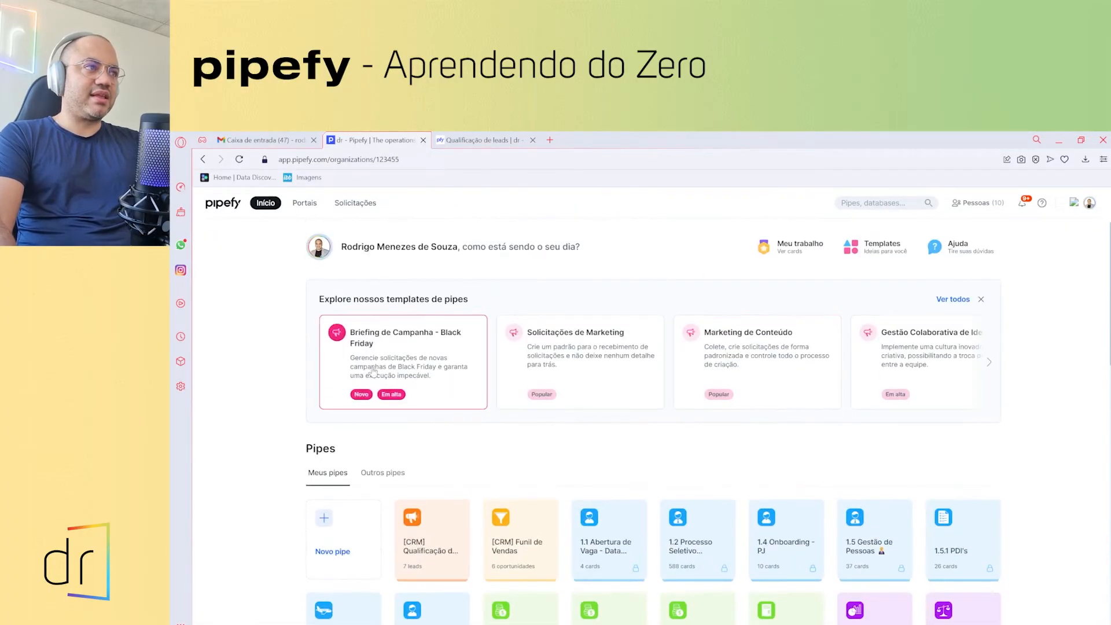
- Go to the Pipefy home page and collapse, then re-expand, the pipes list
scroll(255, 450, "down", 3)
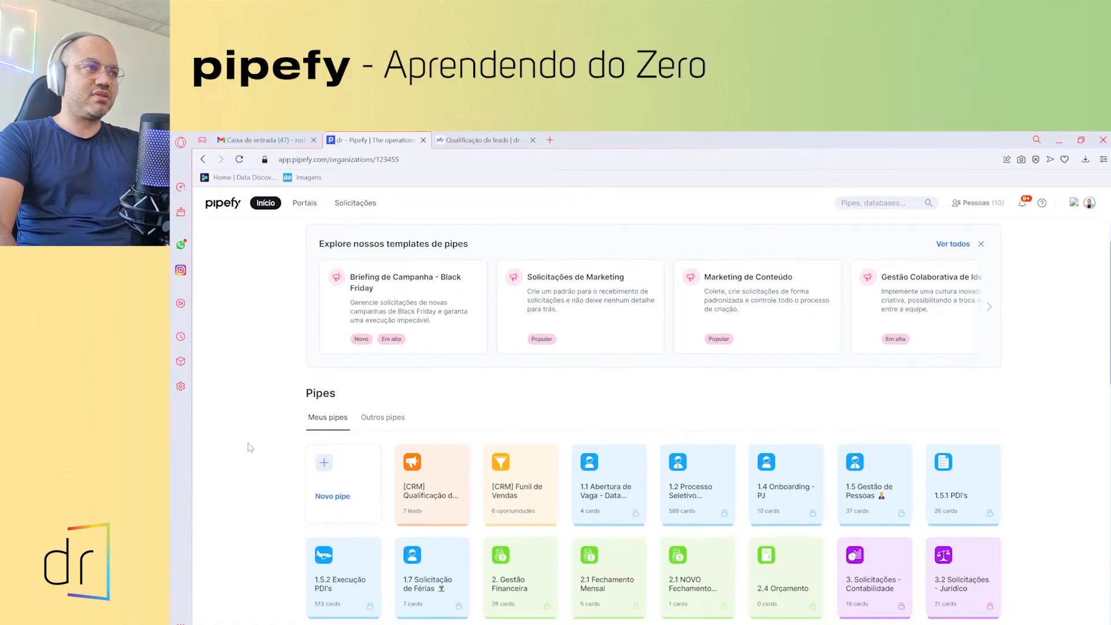
scroll(897, 420, "down", 3)
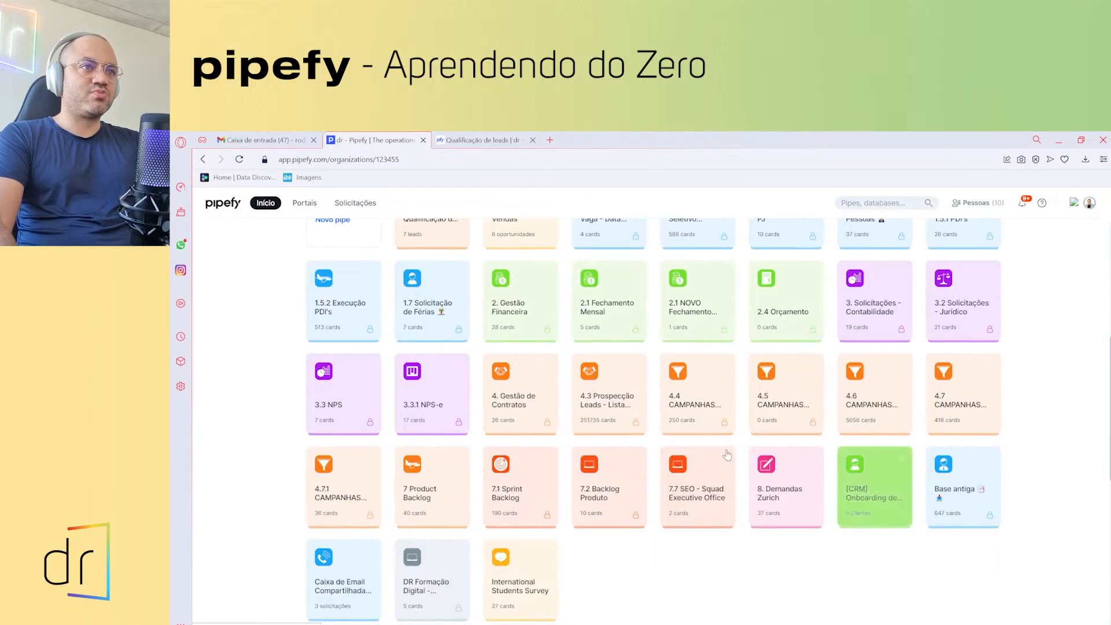
scroll(600, 323, "up", 2)
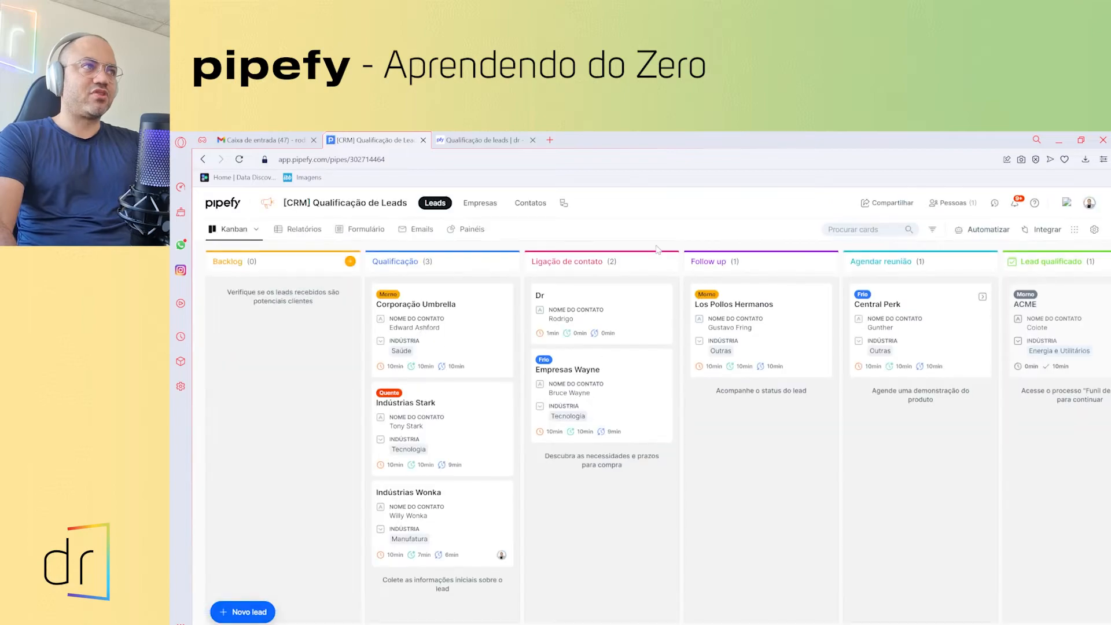
left_click(233, 207)
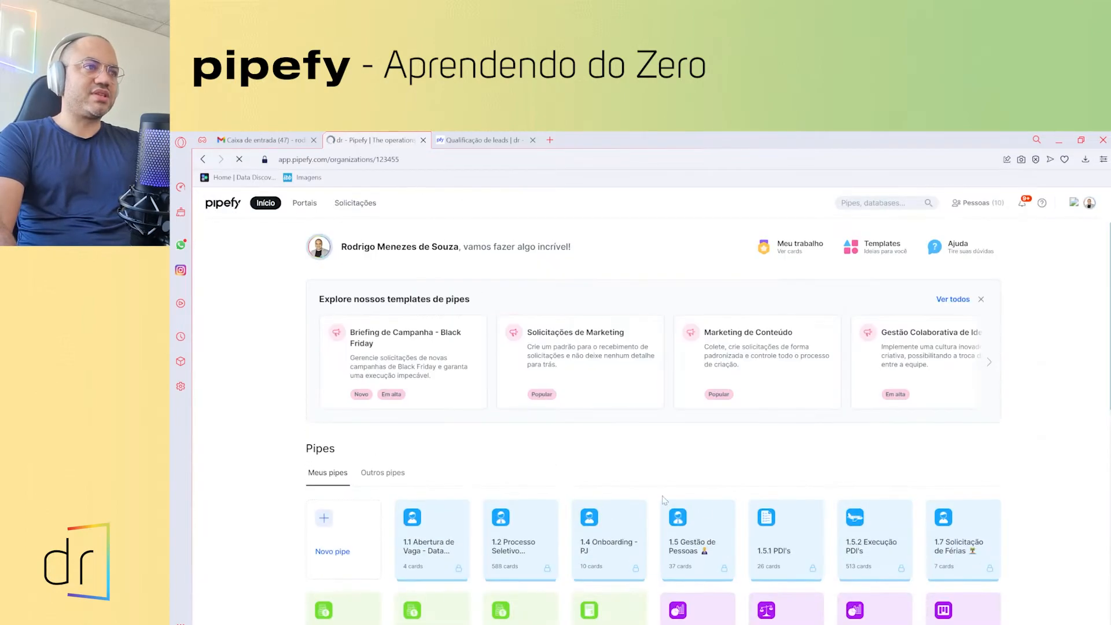
scroll(662, 391, "down", 3)
scroll(663, 392, "down", 2)
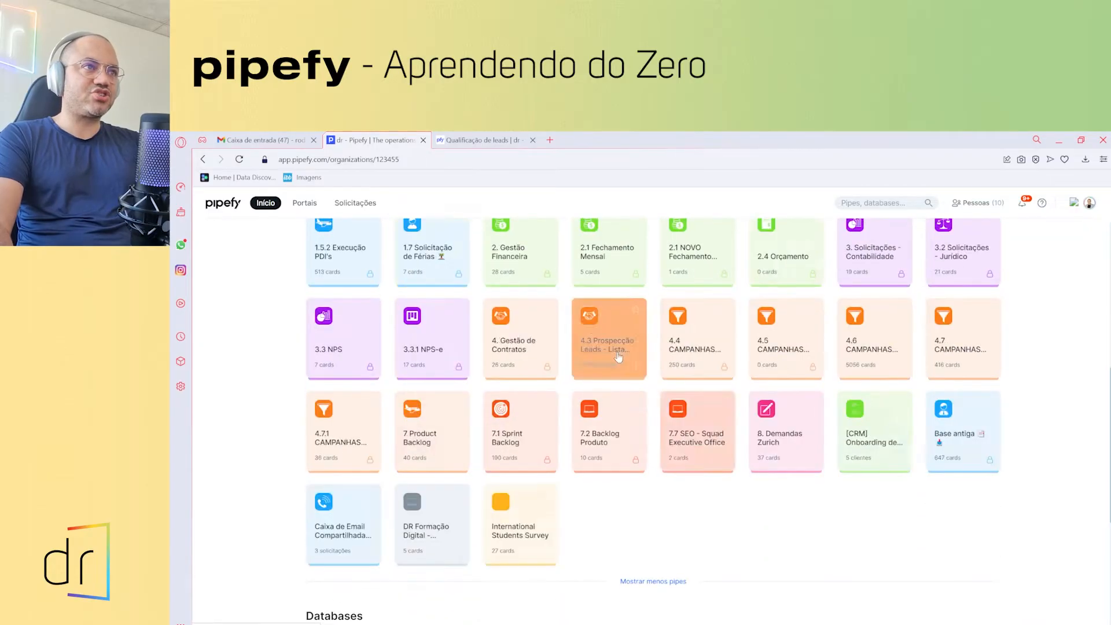
scroll(622, 363, "up", 6)
scroll(656, 412, "down", 10)
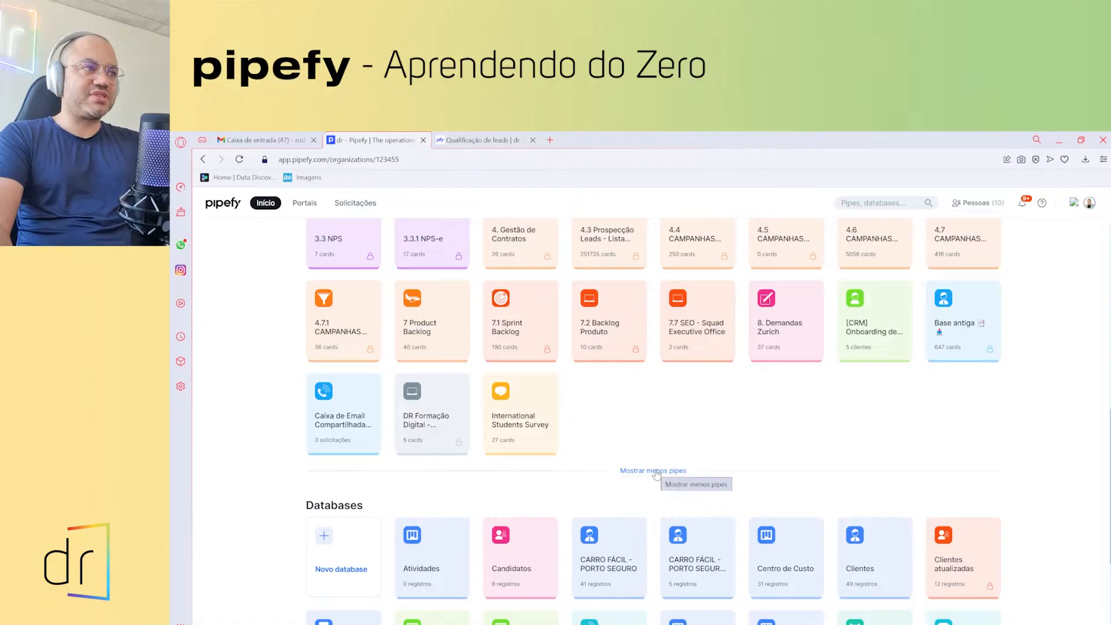
left_click(657, 472)
scroll(545, 329, "up", 5)
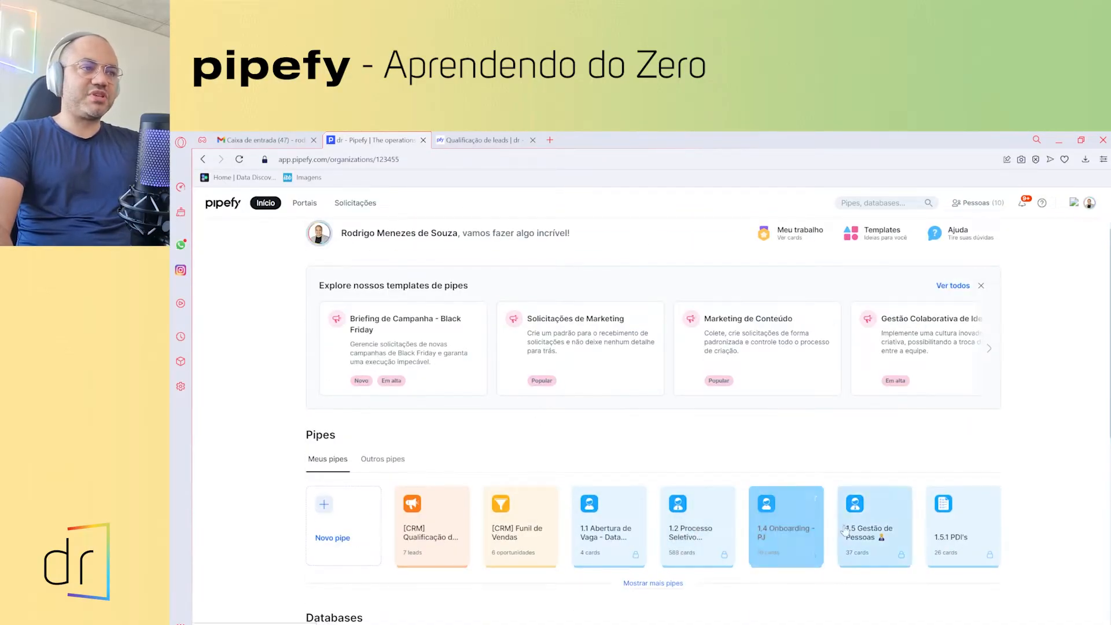
left_click(632, 585)
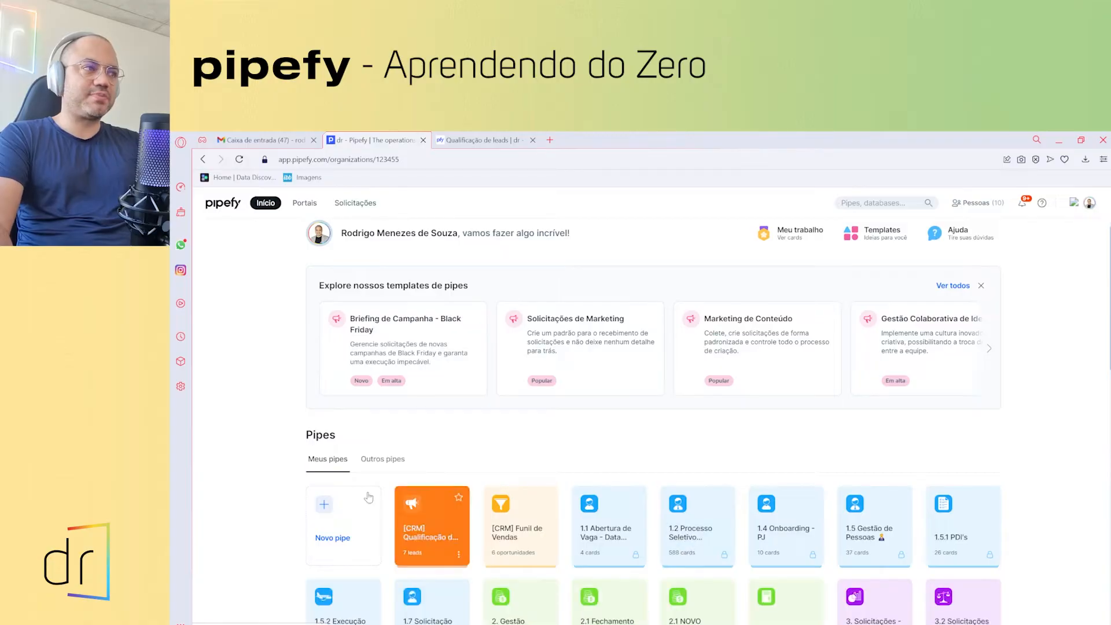
scroll(328, 471, "down", 1)
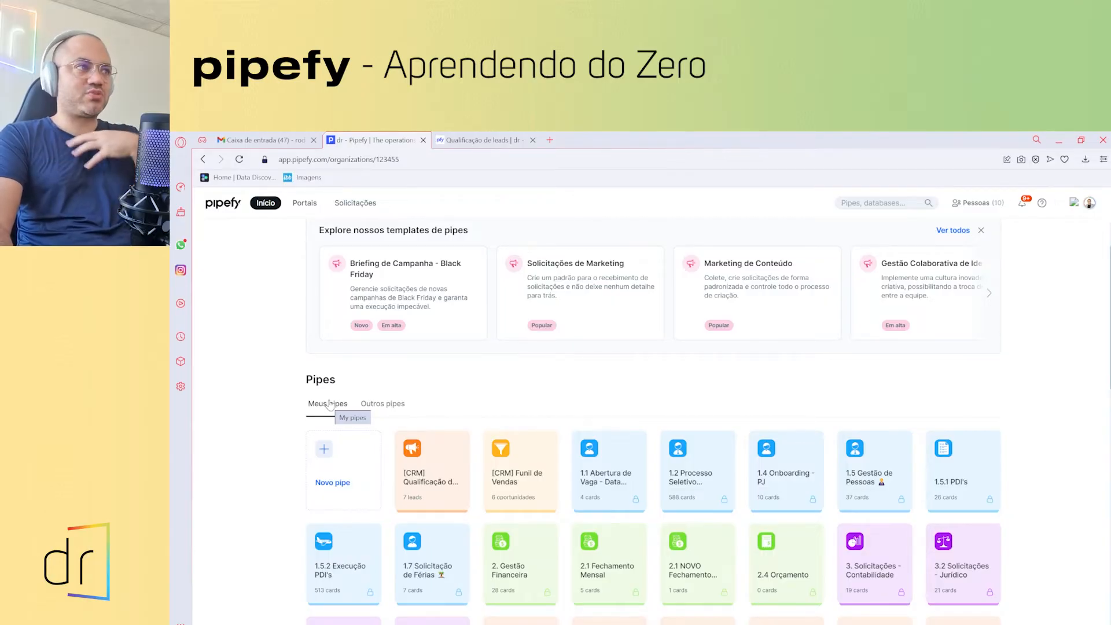
- Switch the Pipes list from the organization's other pipes back to Meus pipes
left_click(388, 410)
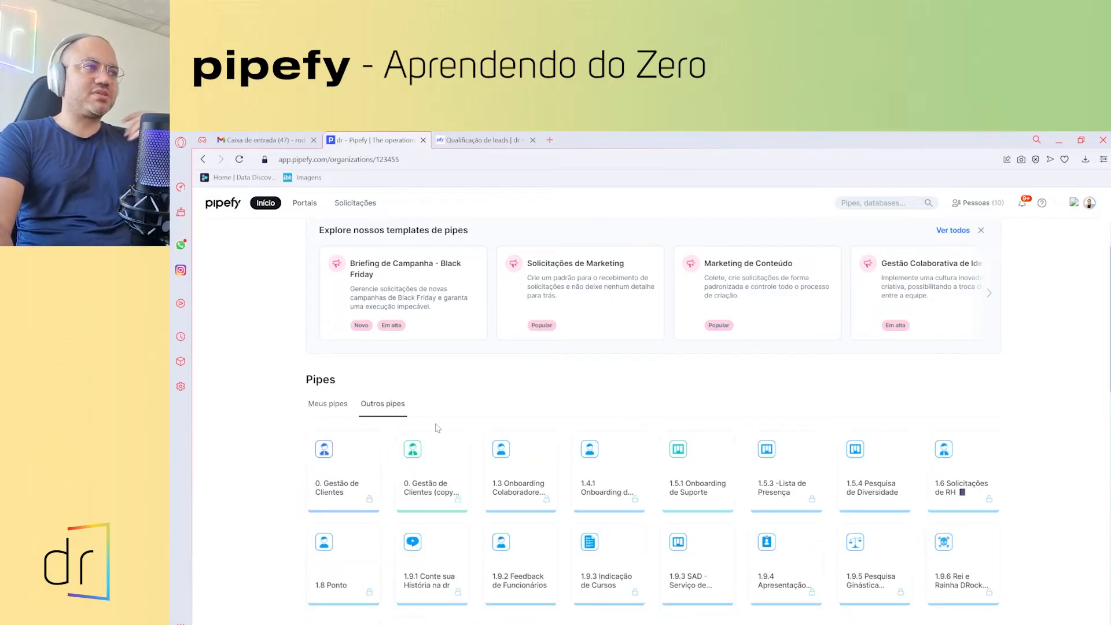
scroll(817, 599, "down", 2)
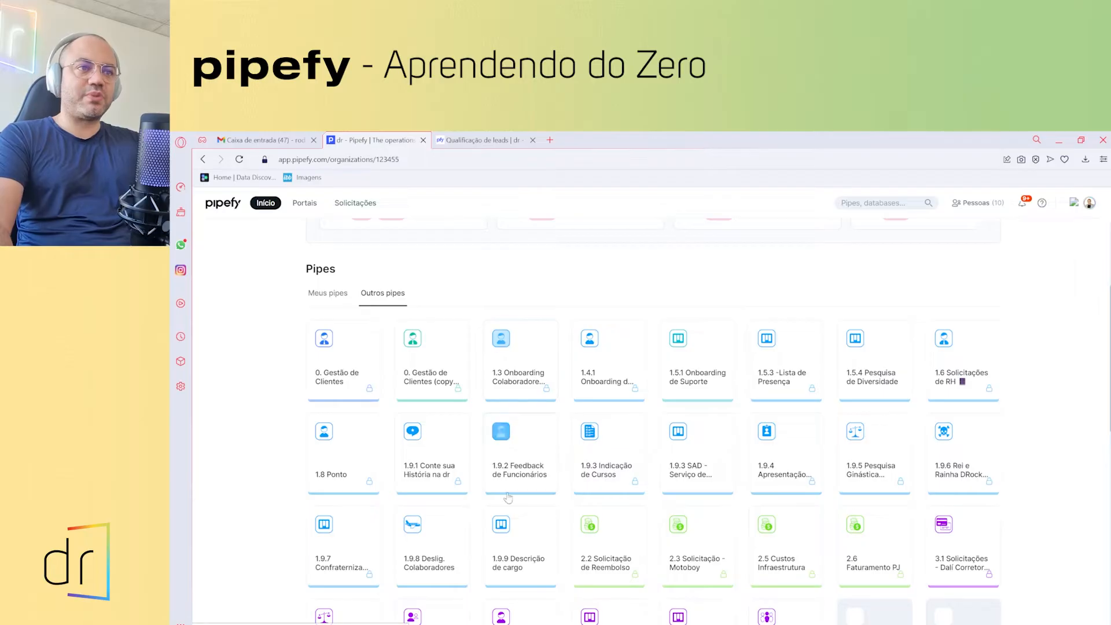
scroll(637, 515, "down", 1)
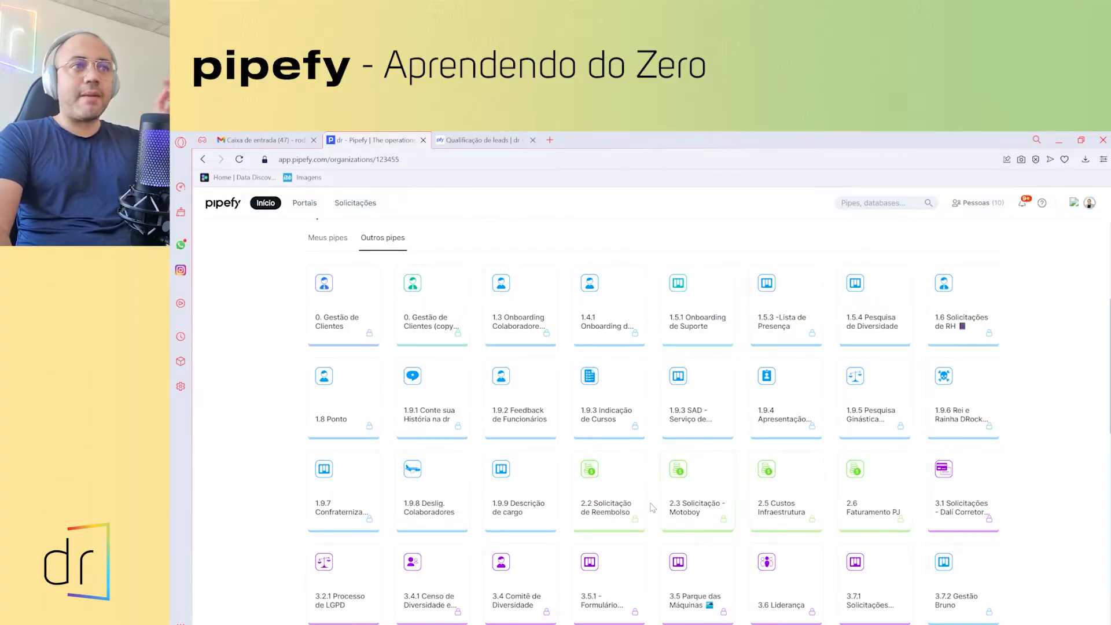
scroll(653, 507, "up", 1)
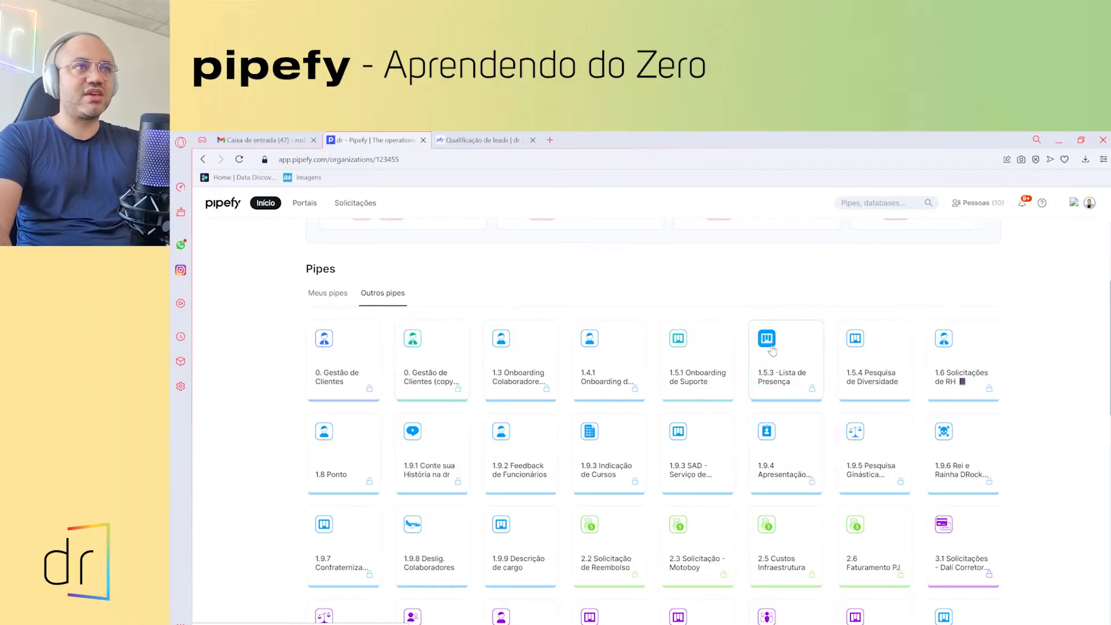
scroll(292, 412, "up", 2)
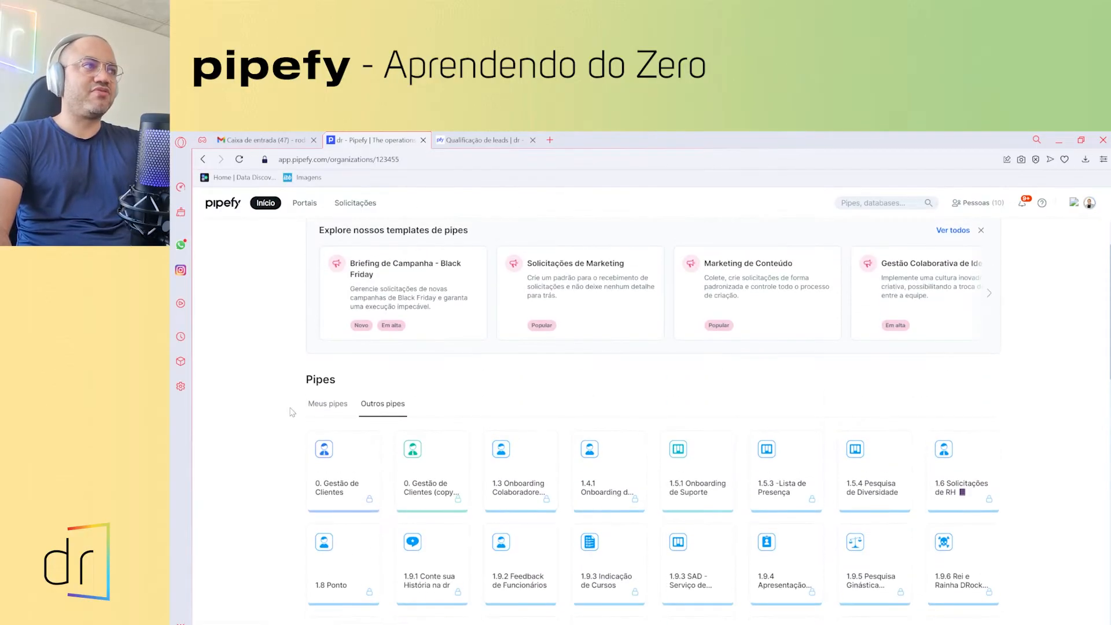
left_click(319, 403)
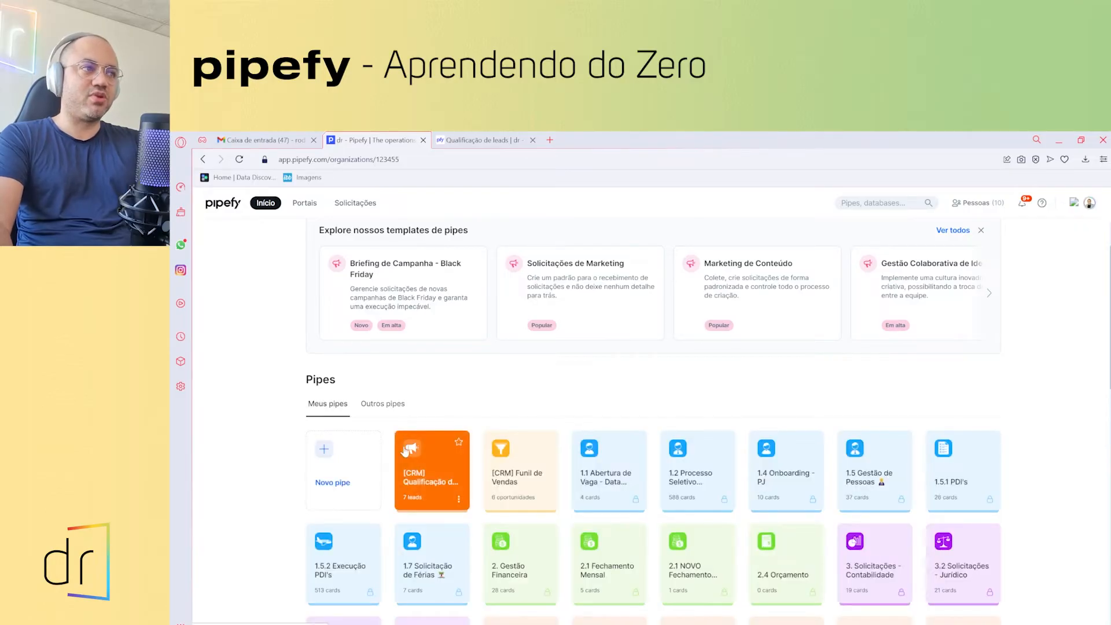
- Delete the [CRM] Qualificação de Leads pipe, confirming with 'excluir'
left_click(458, 501)
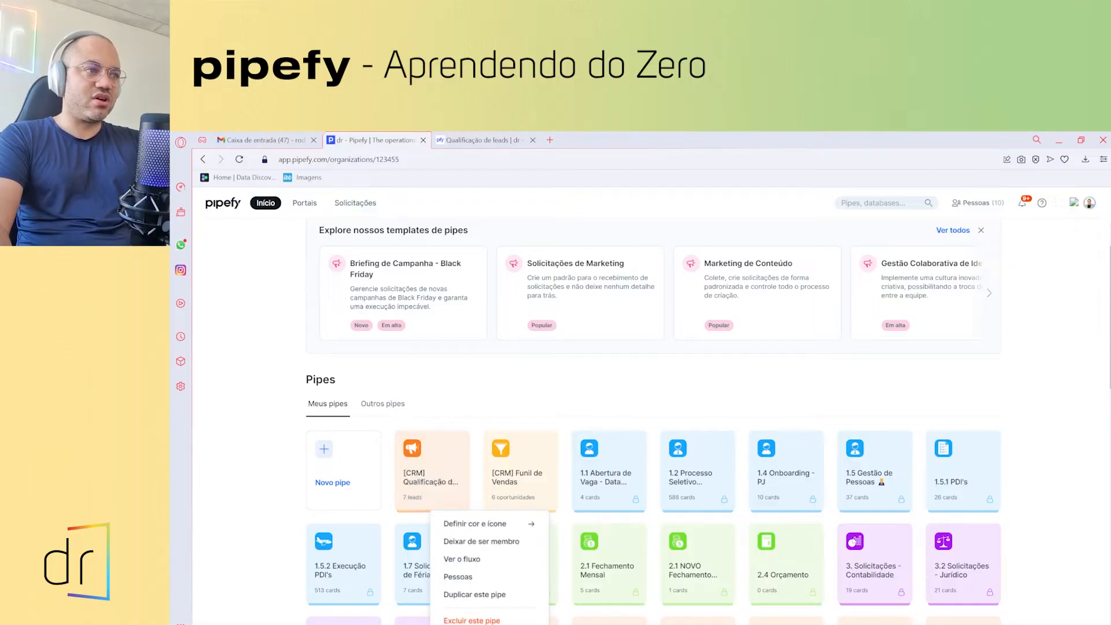
left_click(472, 620)
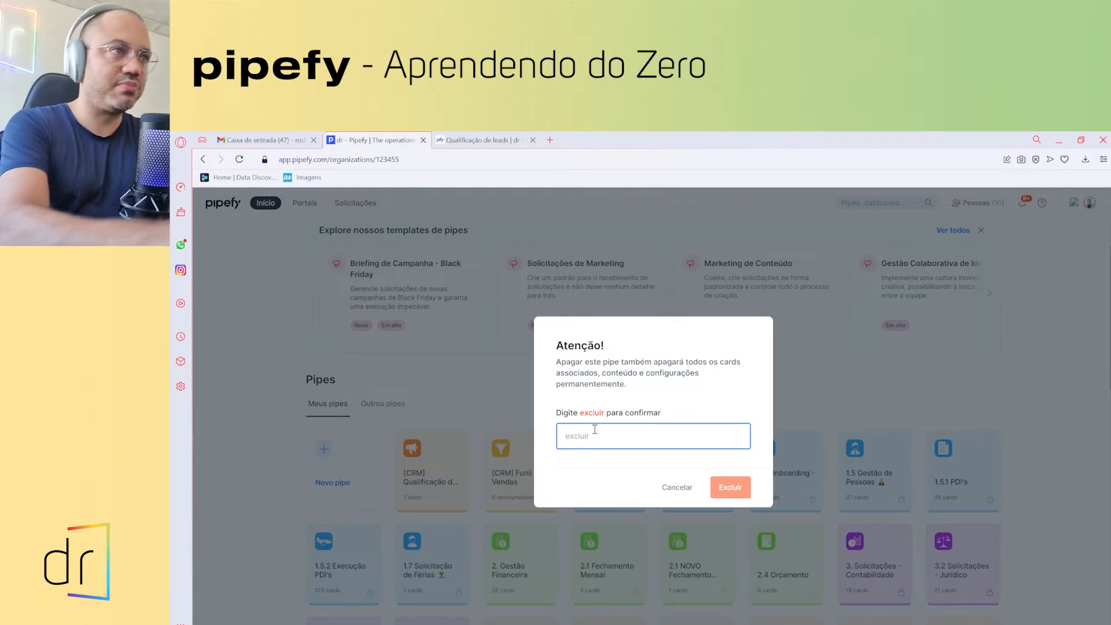
type("excluir")
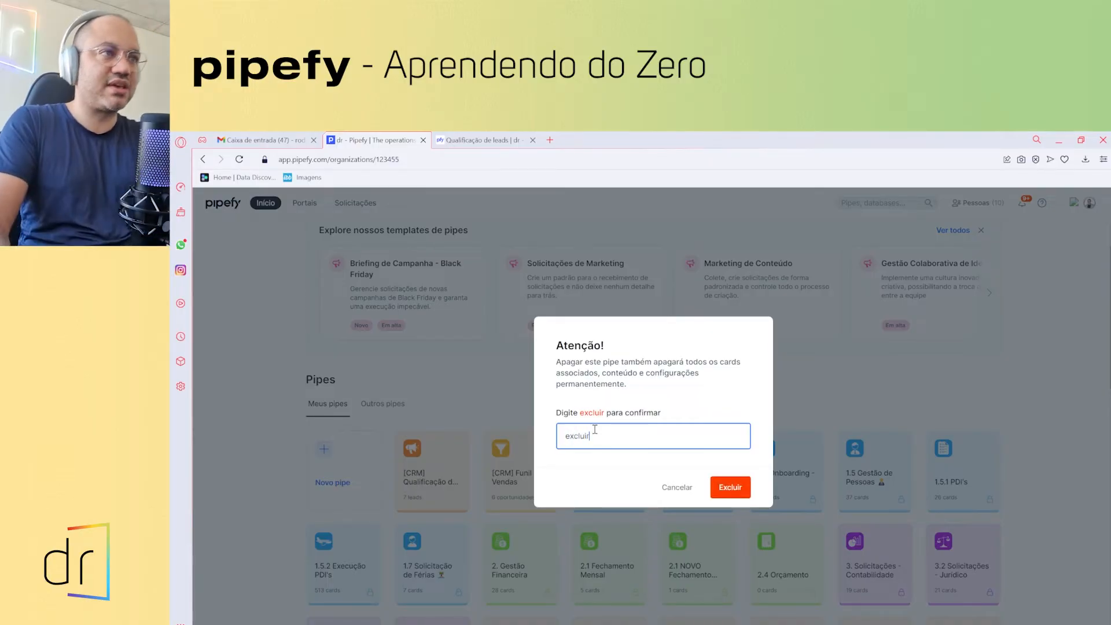
left_click(728, 488)
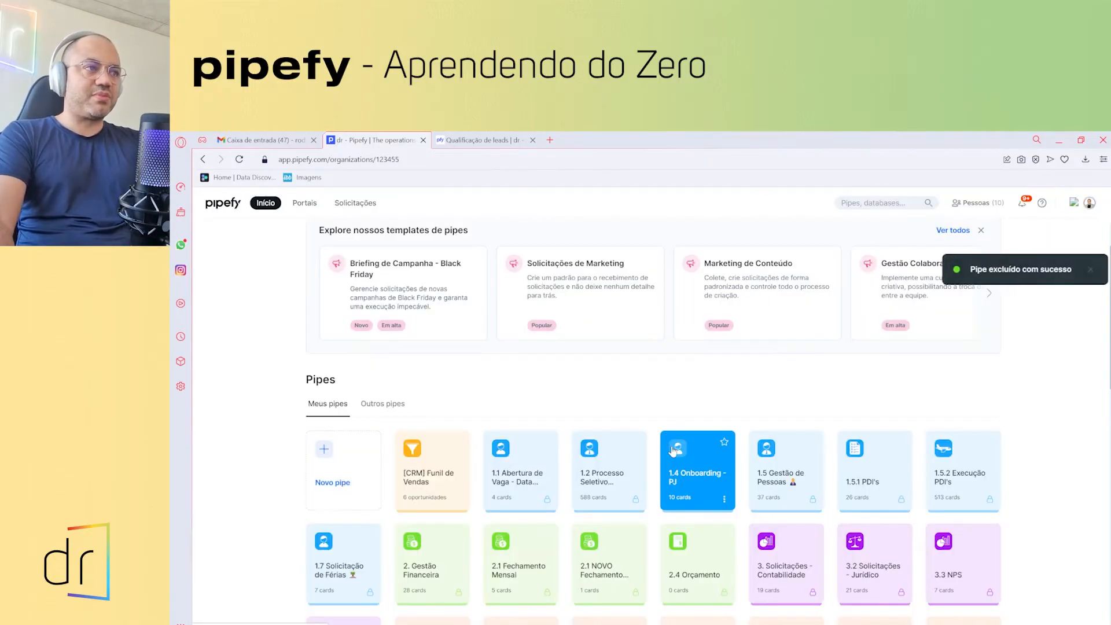
- Delete the [CRM] Funil de Vendas pipe, confirming with 'excluir'
left_click(460, 499)
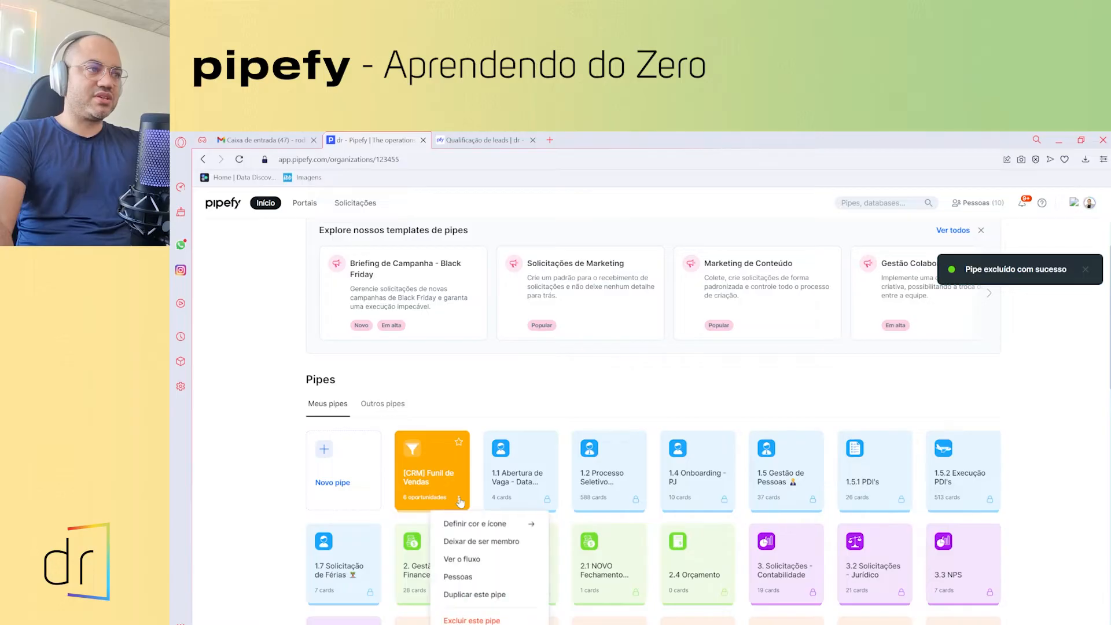
left_click(493, 619)
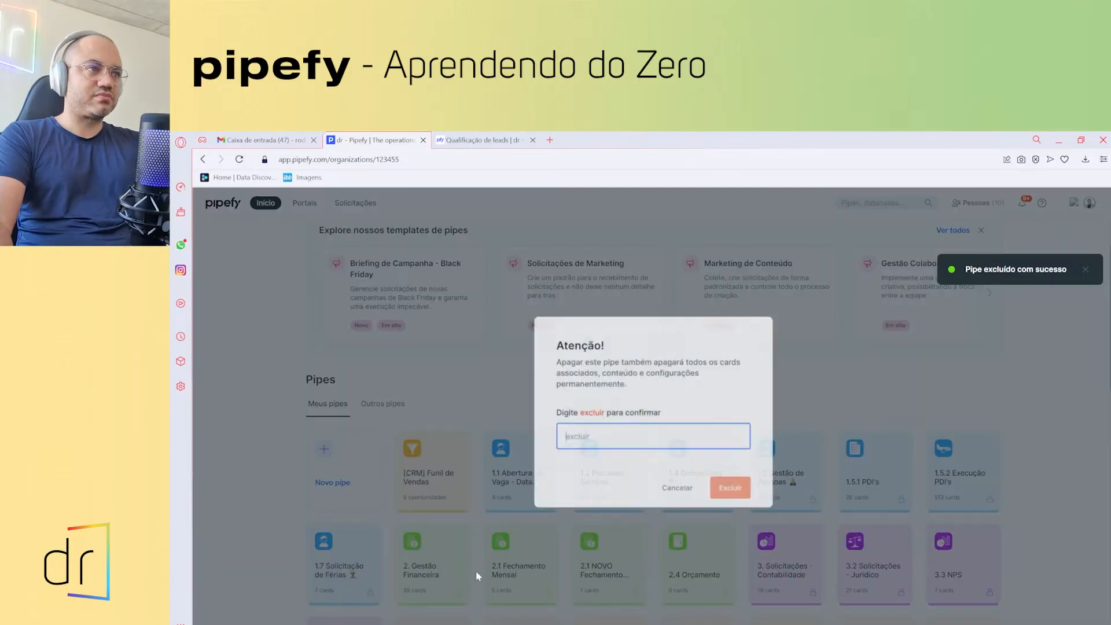
type("exc")
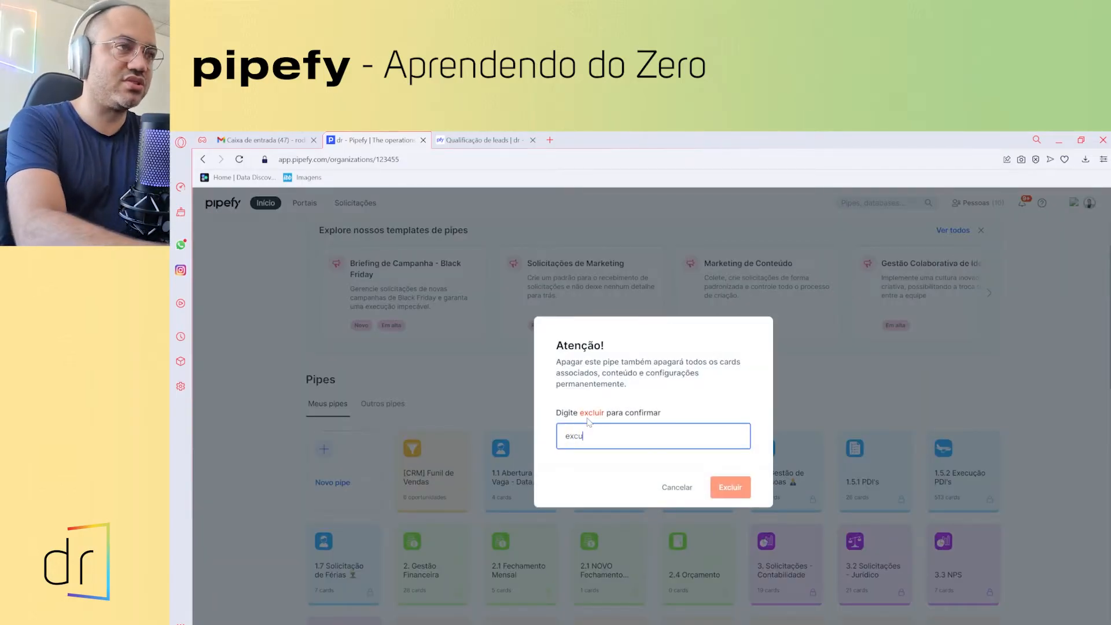
type("luir")
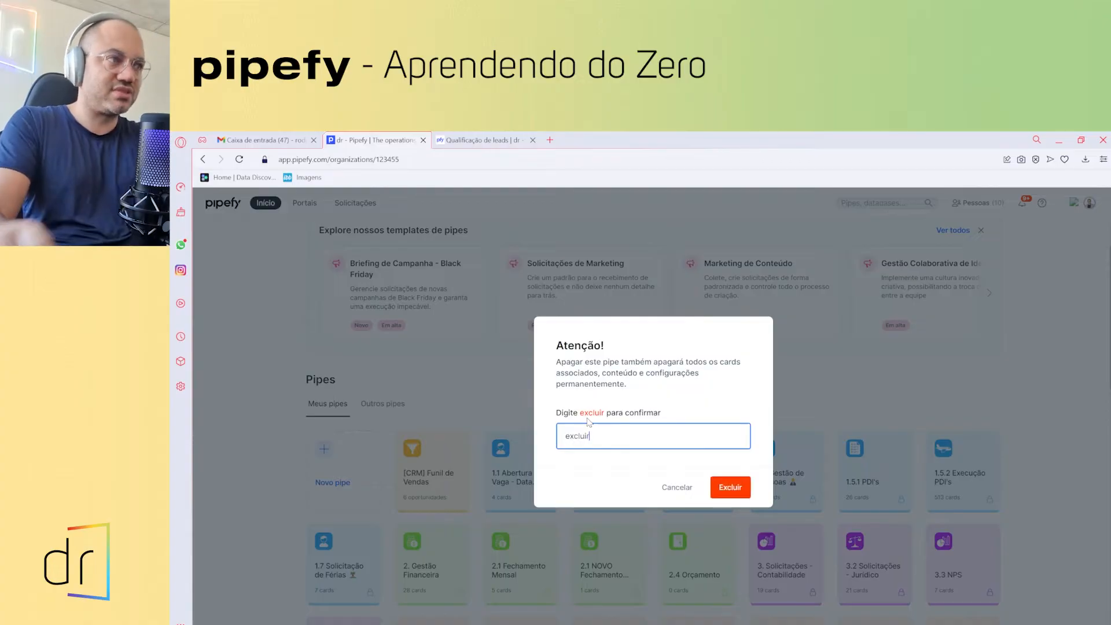
left_click(729, 487)
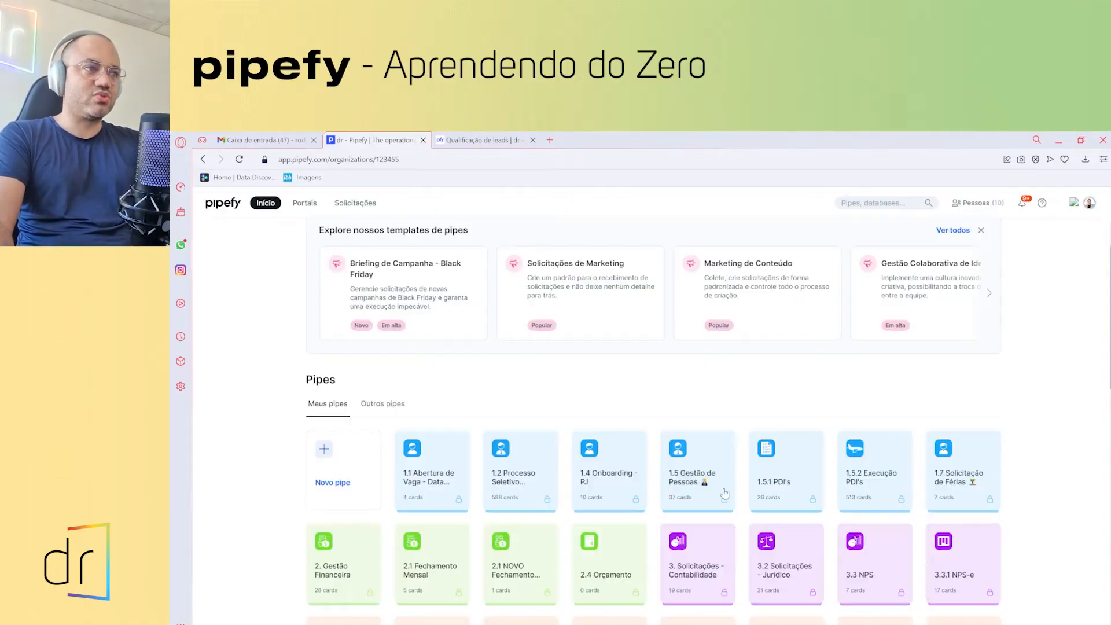
scroll(752, 462, "down", 5)
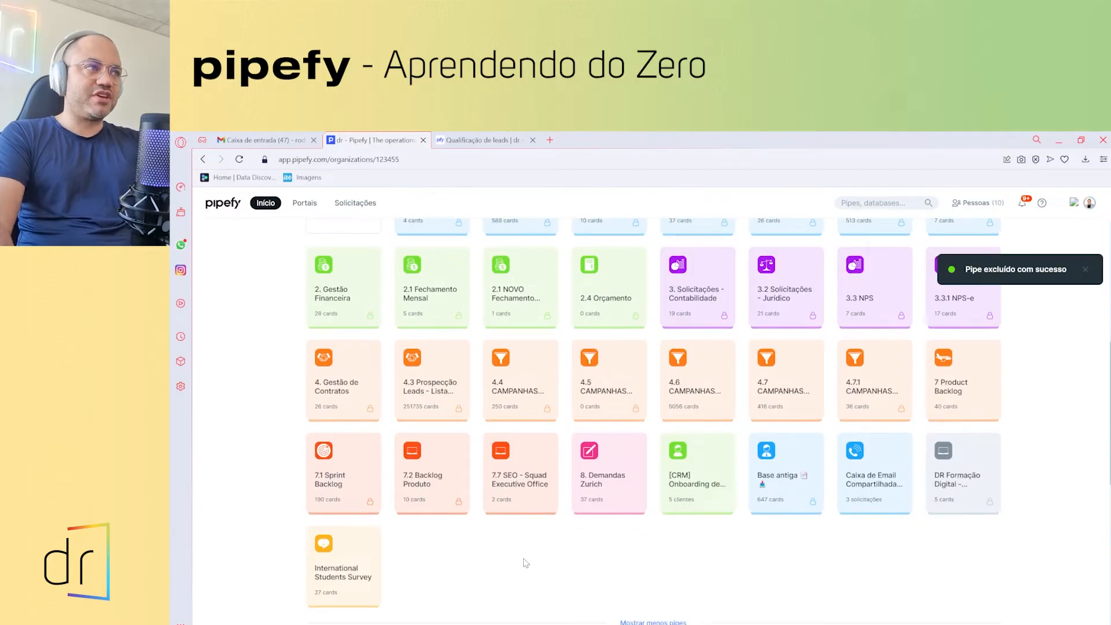
scroll(525, 562, "up", 6)
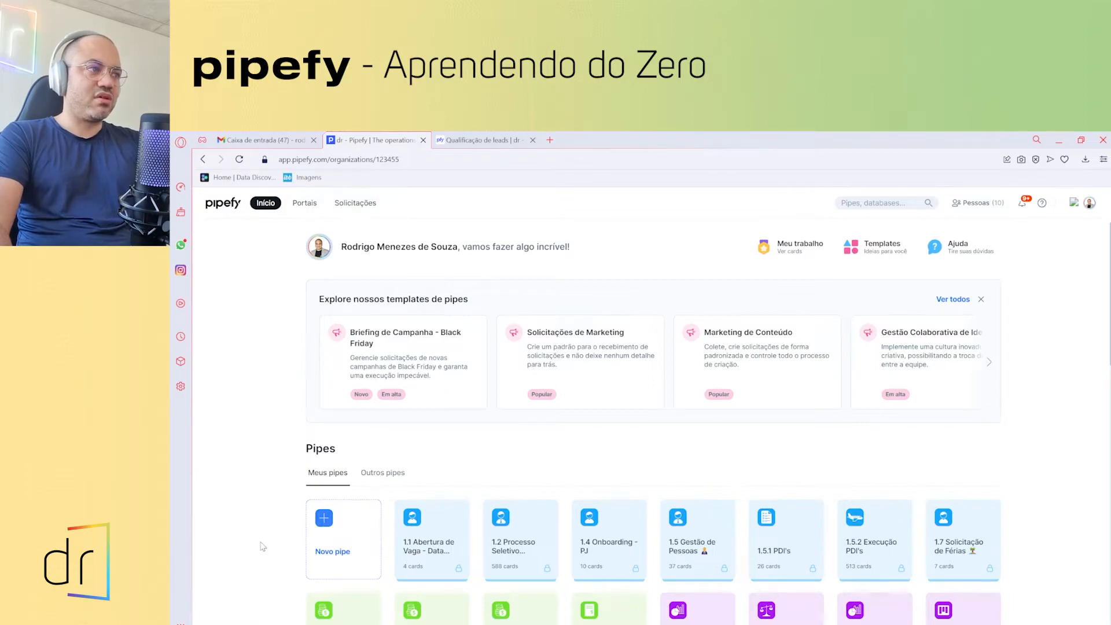
- Open the Galeria de Templates from the 'Novo pipe' card
left_click(325, 524)
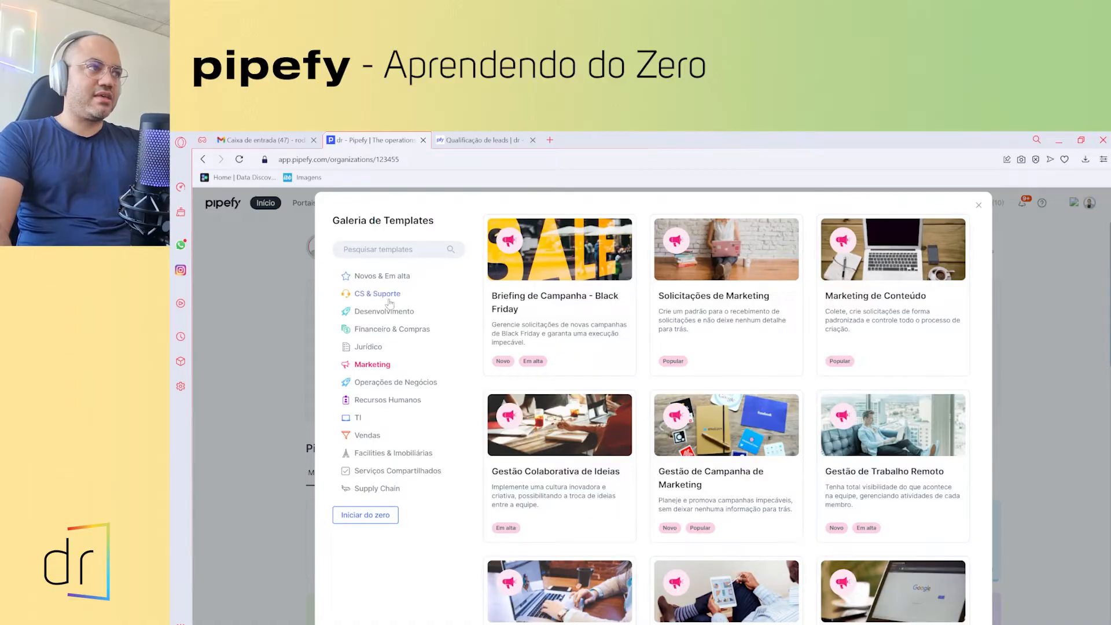
- Create a blank pipe from scratch named 'Pesquisa de Satisfação NPS'
left_click(368, 524)
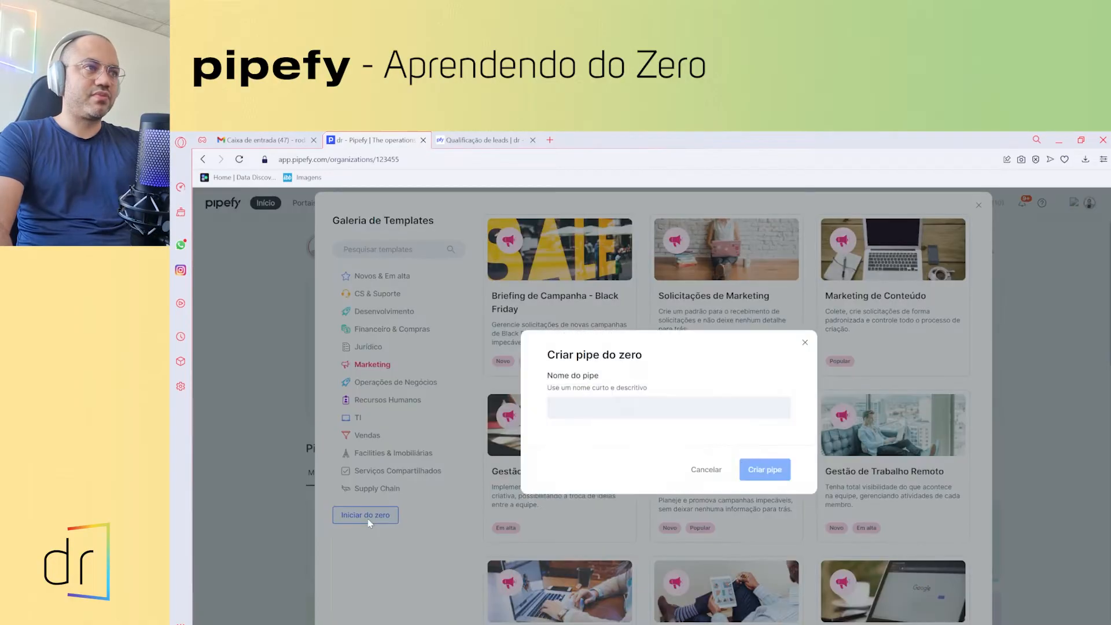
left_click(562, 412)
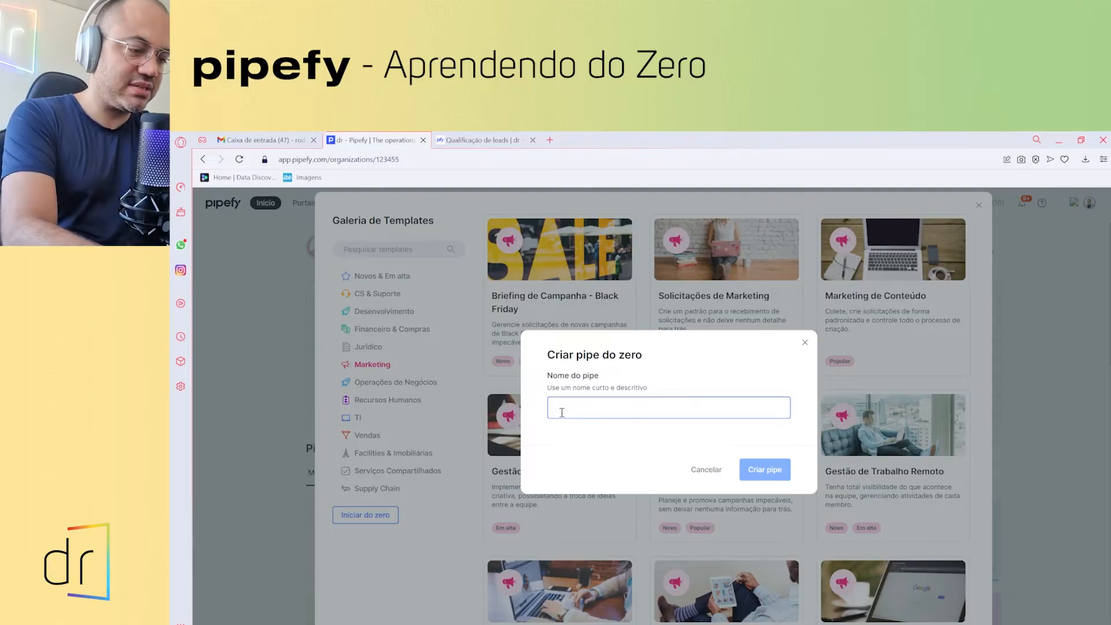
type("Res")
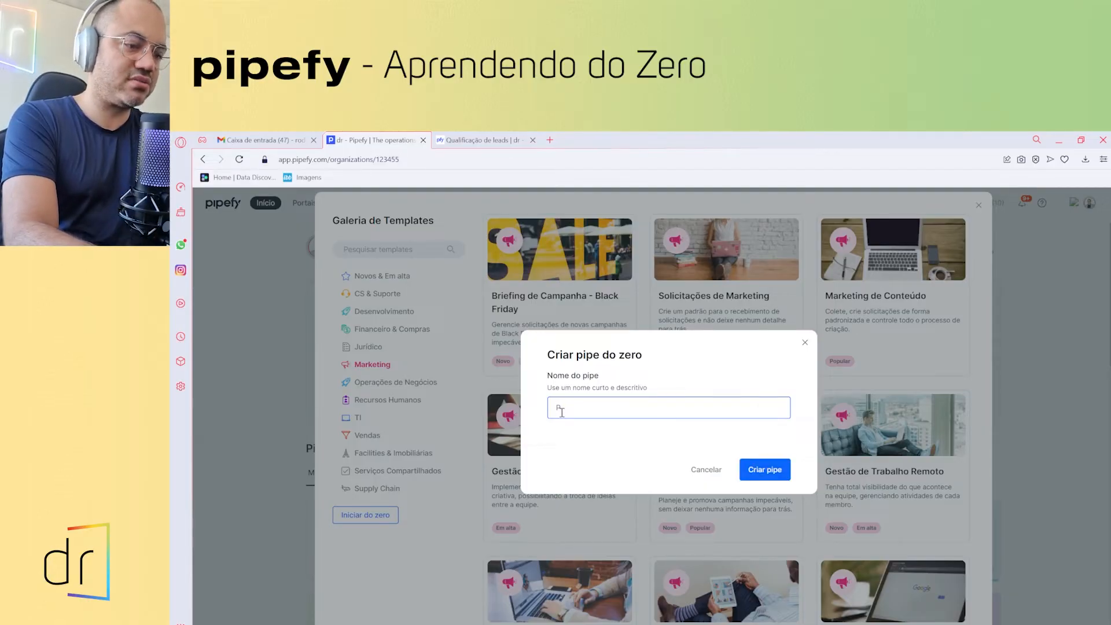
type("quisa de ")
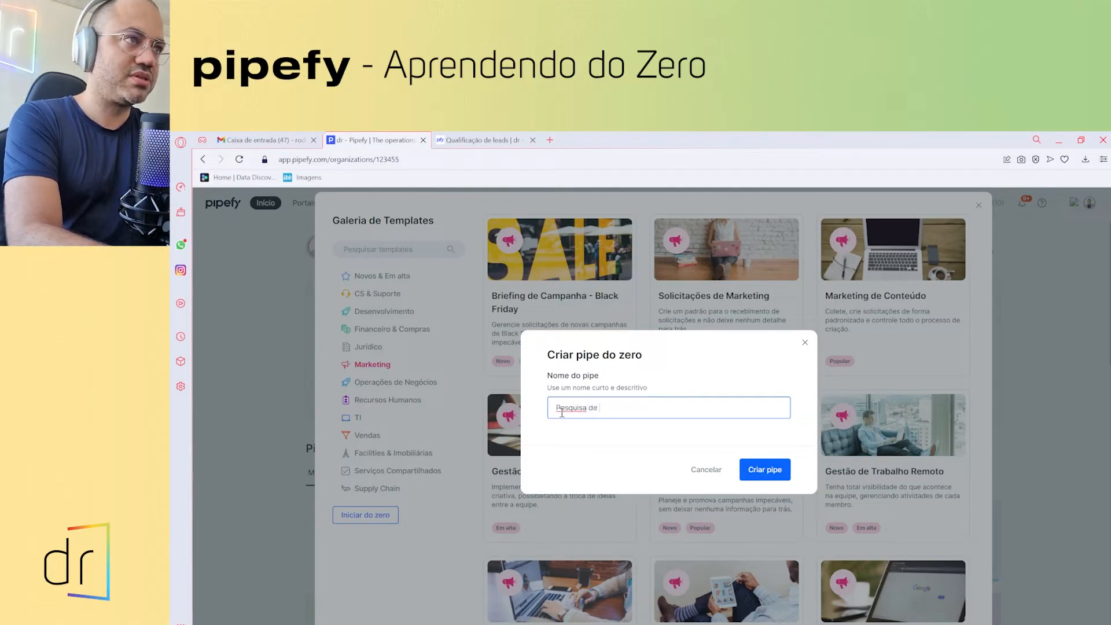
type("Satisfaç")
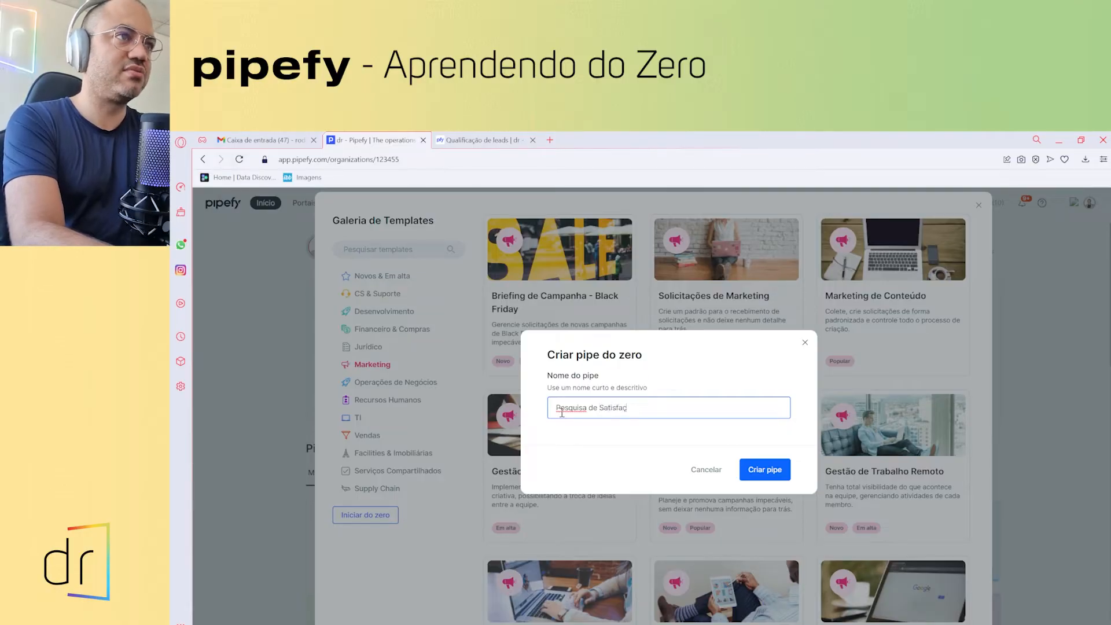
type("ao")
key("BackSpace")
key("BackSpace")
key("BackSpace")
type("ão NPS")
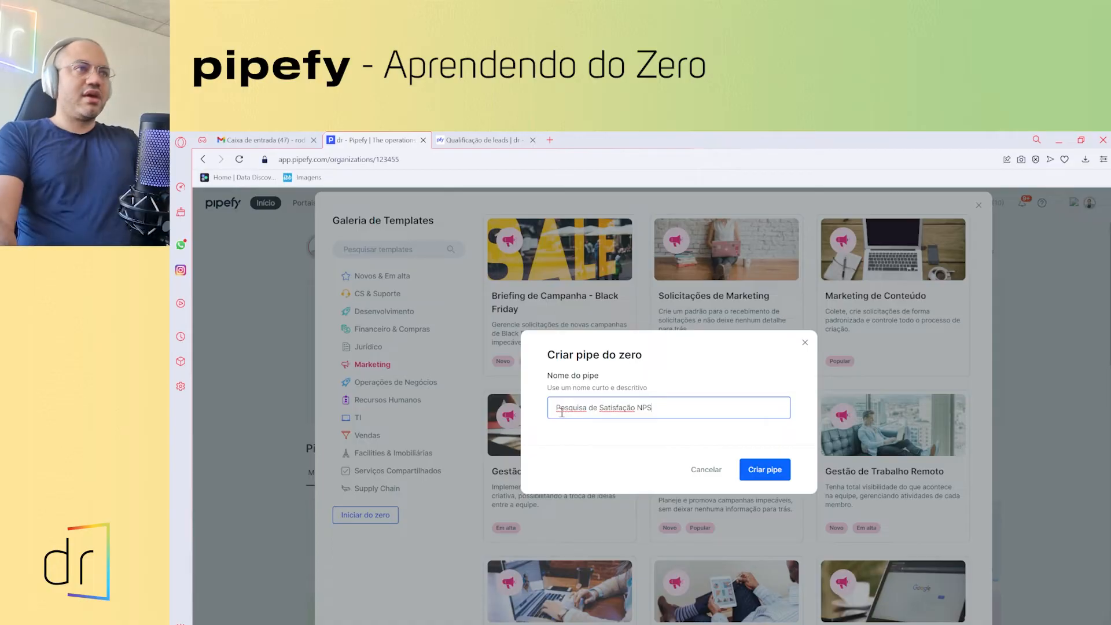
left_click(764, 468)
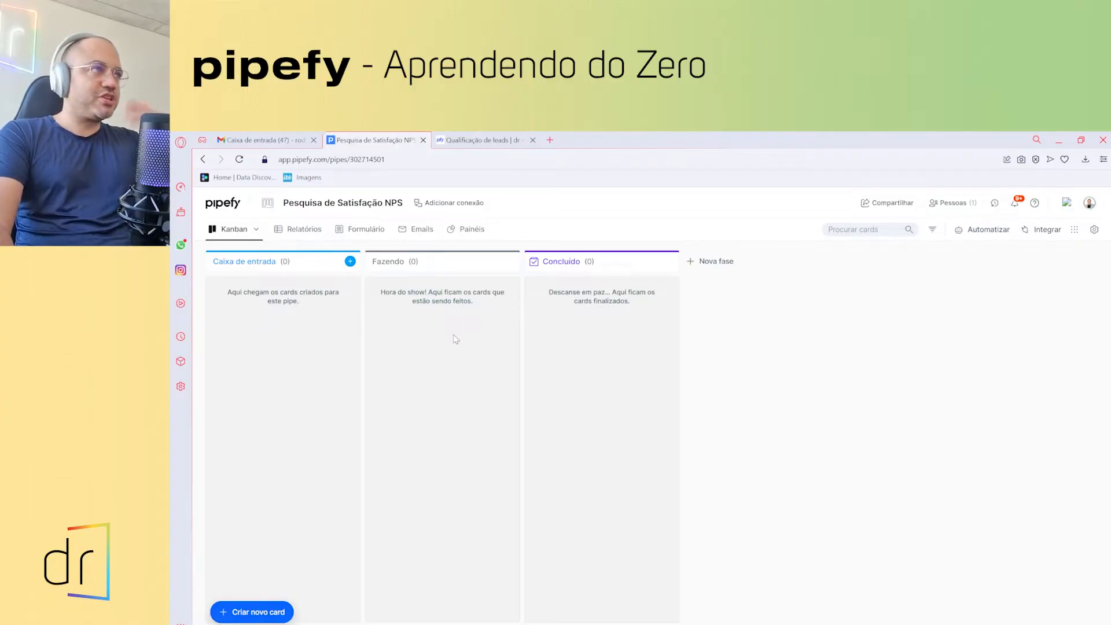
- Rename the Caixa de entrada phase to 'Entrada das Pesquisa' and colour it grey
left_click(252, 261)
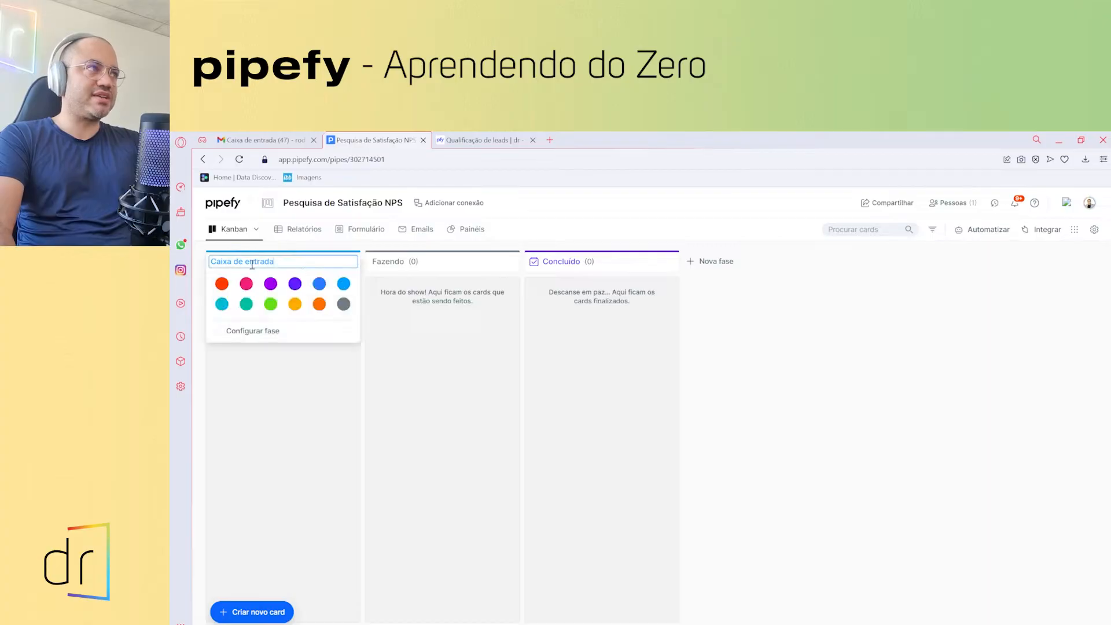
double_click(252, 262)
triple_click(252, 262)
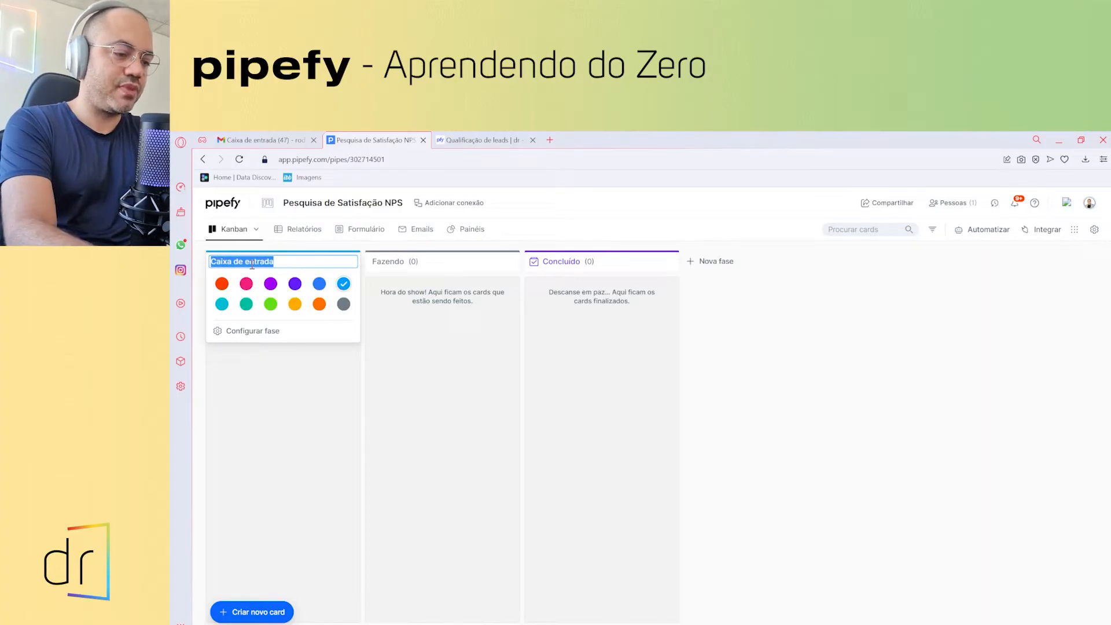
type("Entrada das Pesquisa")
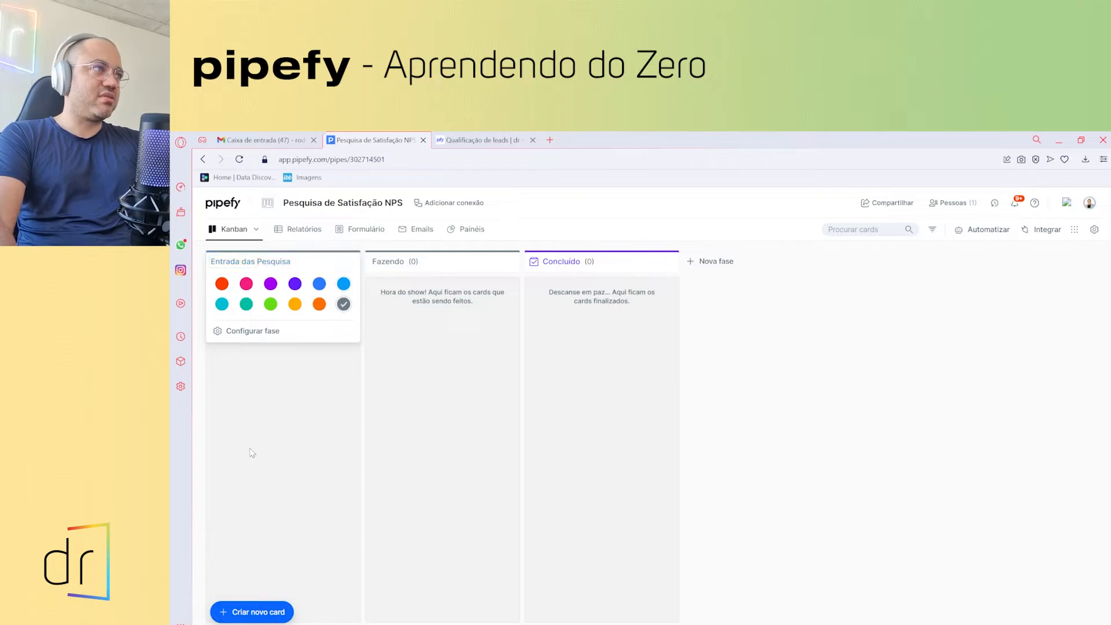
left_click(267, 441)
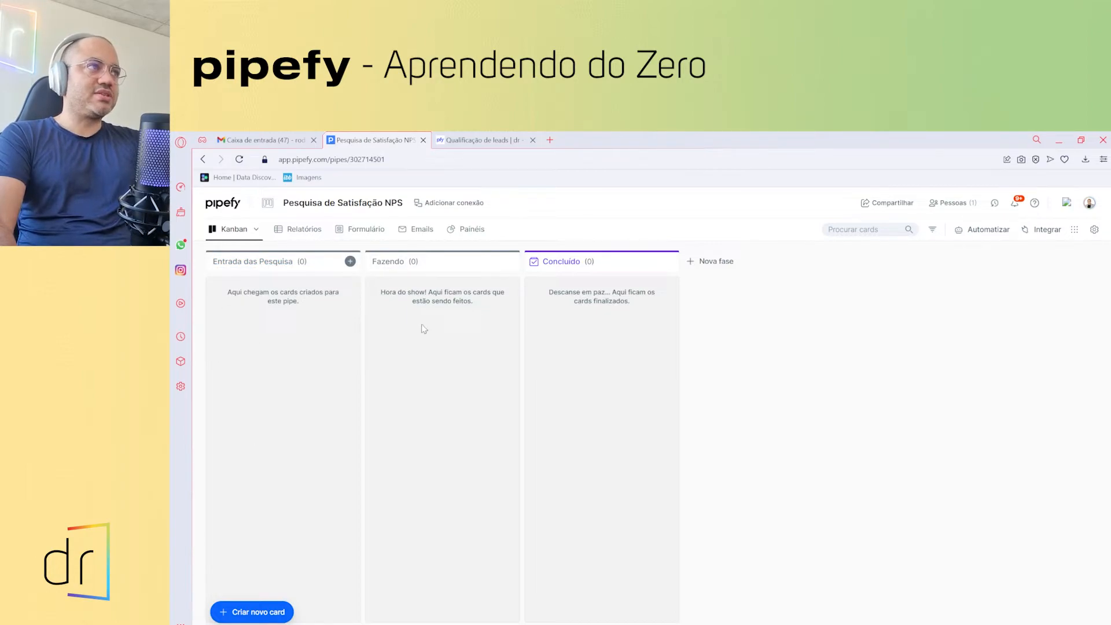
- Rename the Fazendo phase to 'Triagem das pesquisas por produto' and colour it orange
left_click(379, 265)
type("Tr")
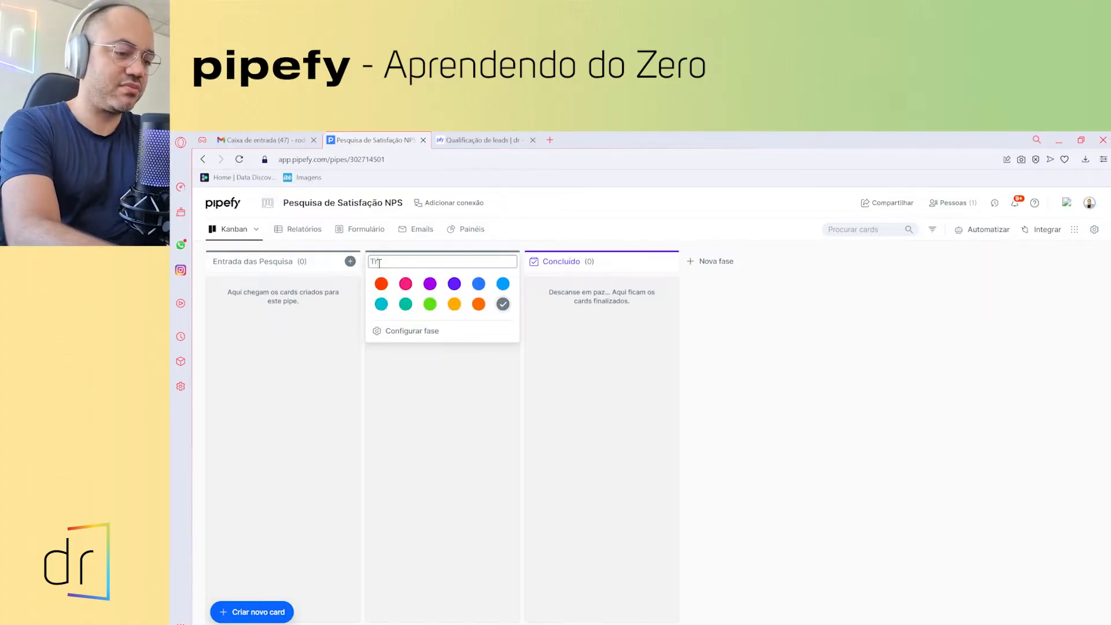
type("iagem das p")
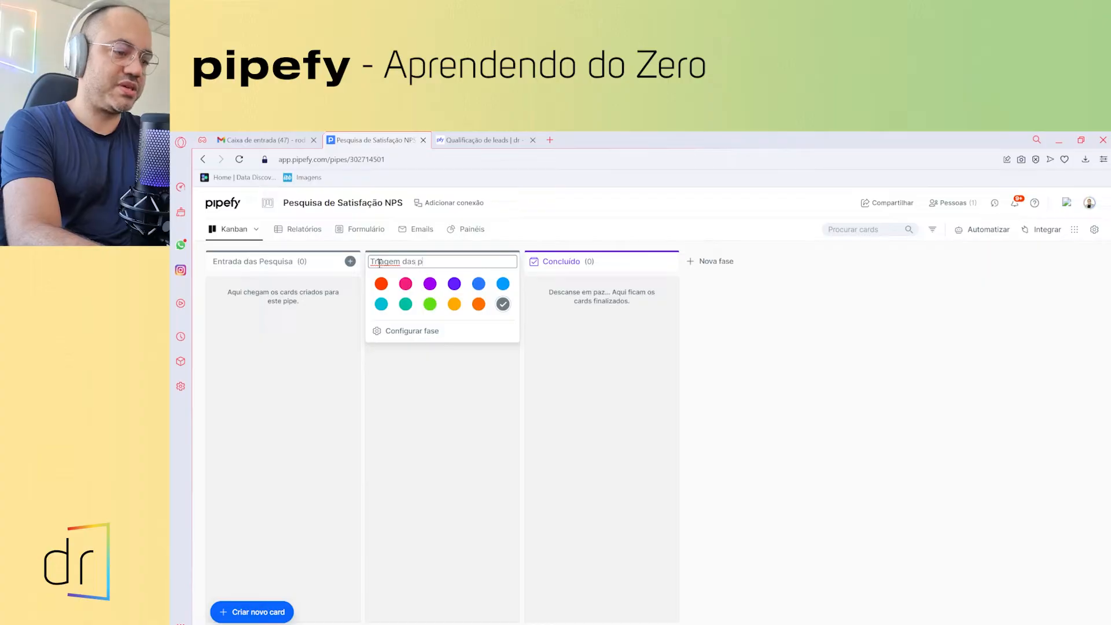
type("esquisas ")
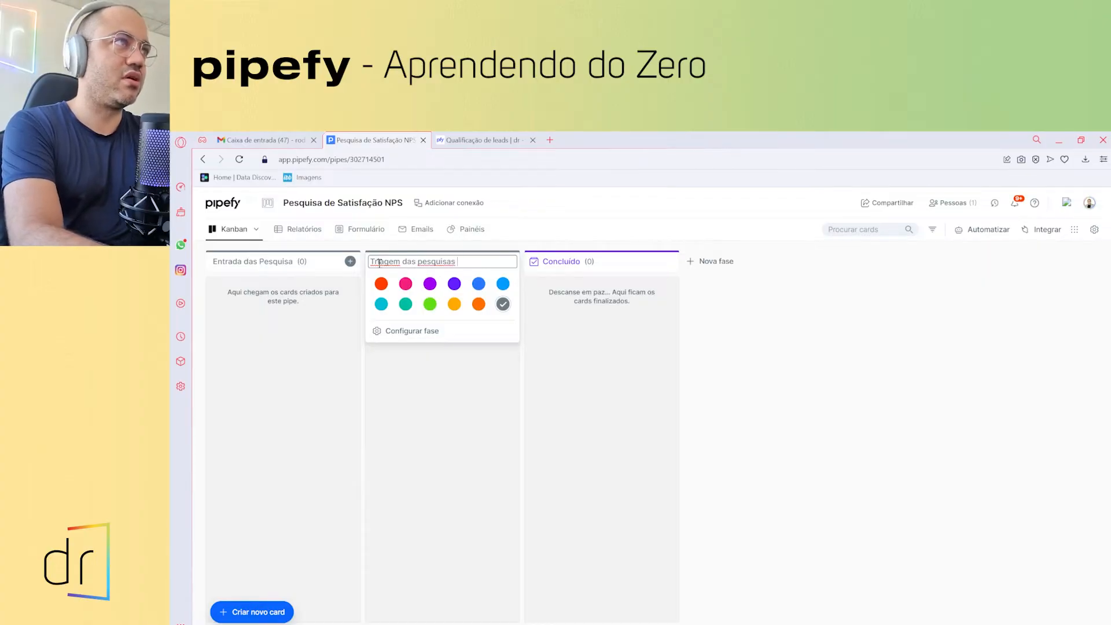
type("por produt")
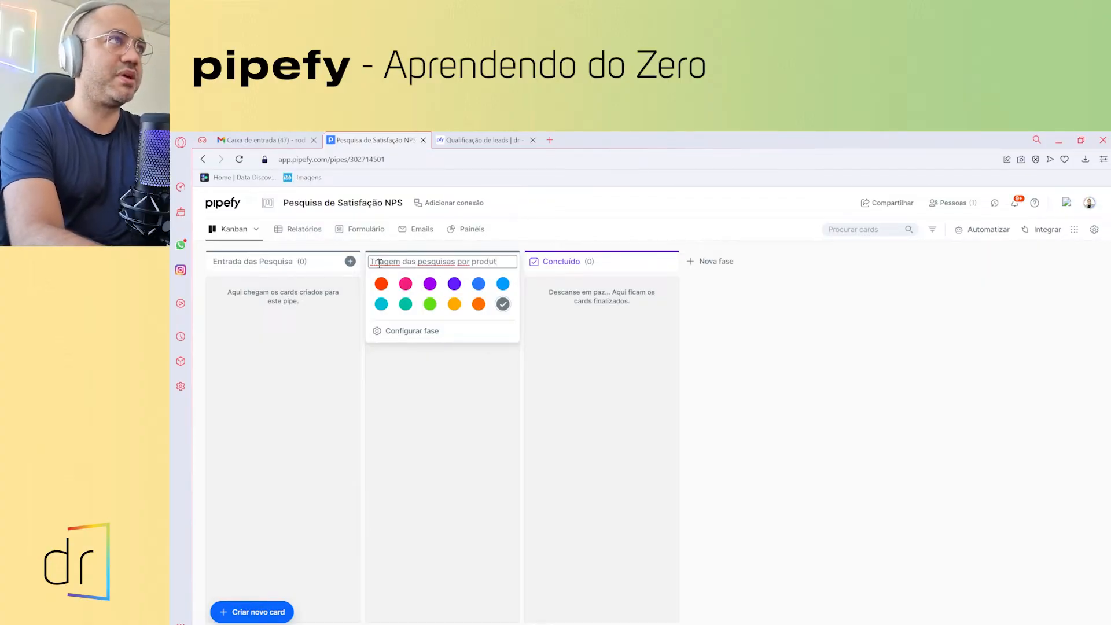
type("o")
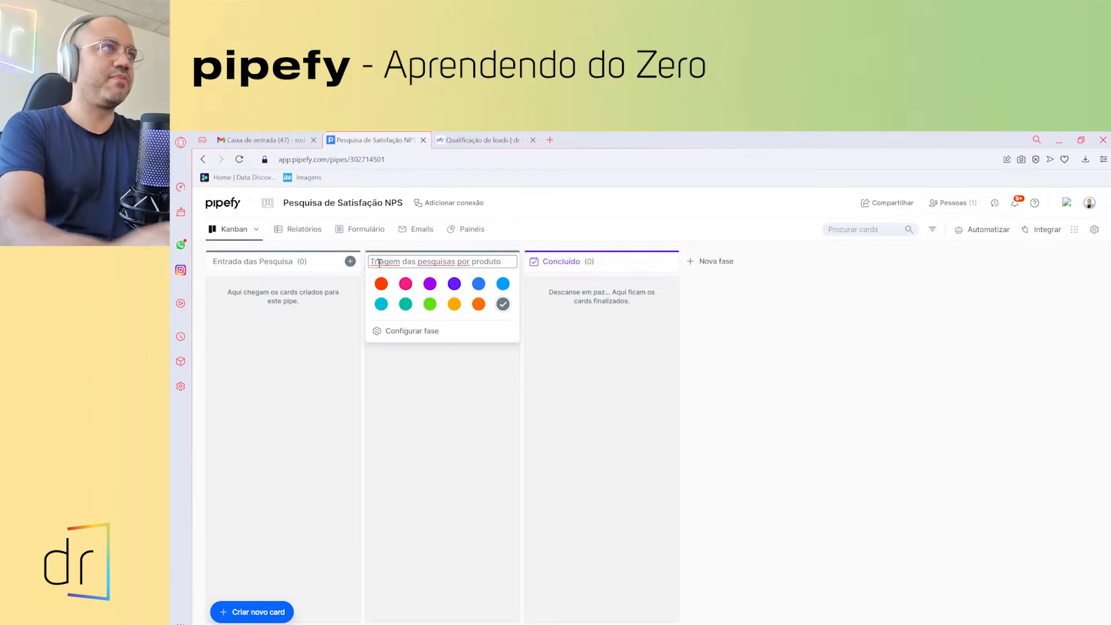
left_click(501, 405)
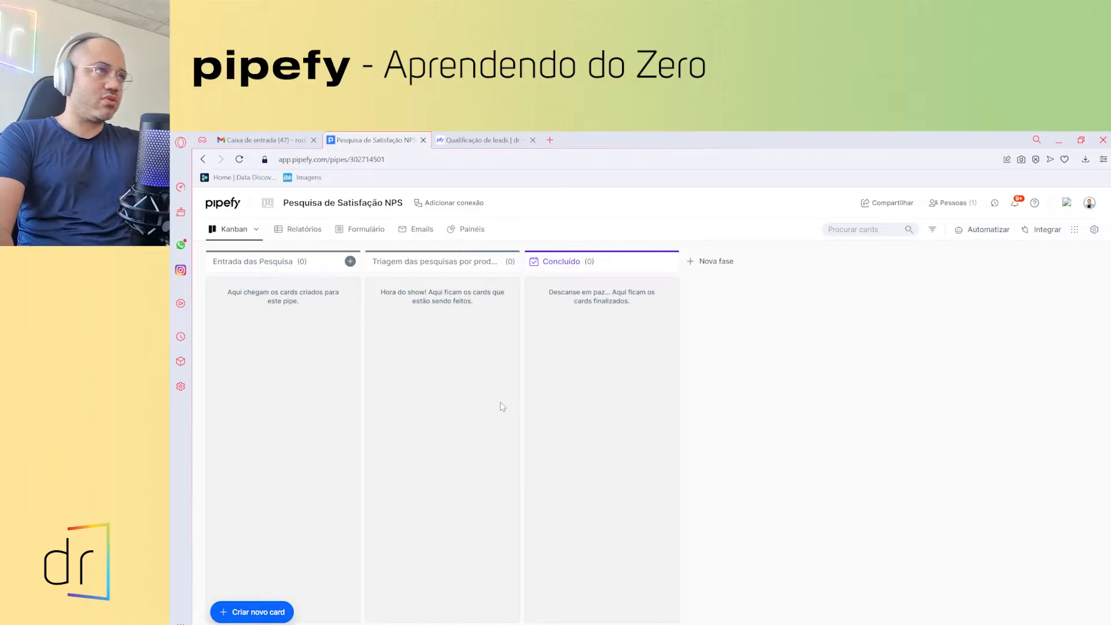
left_click(422, 261)
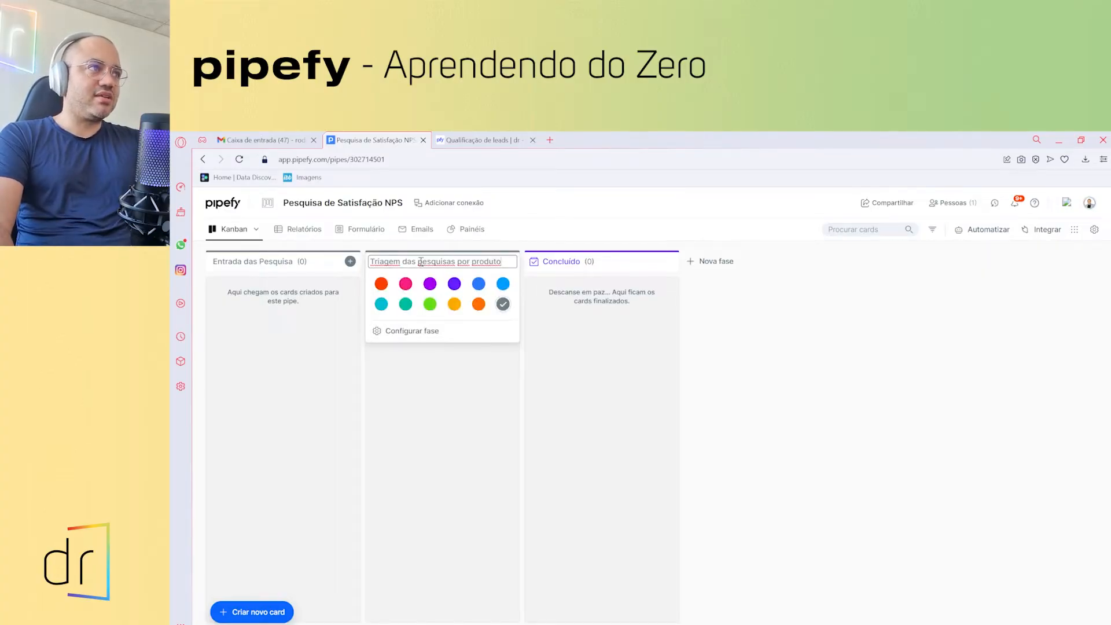
left_click(475, 306)
left_click(467, 403)
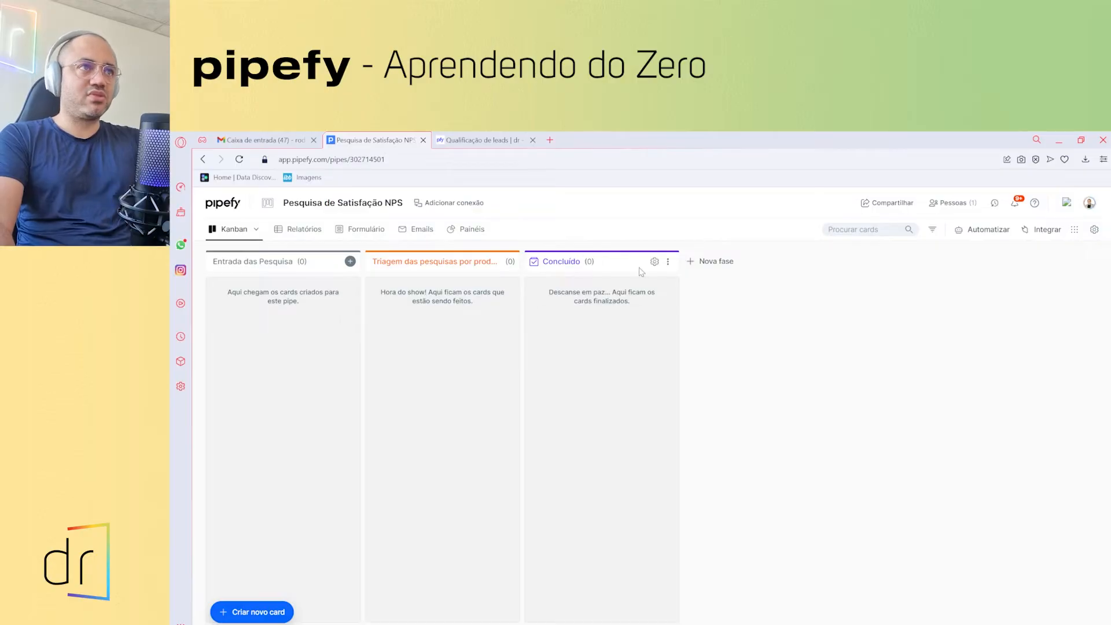
- Add a new phase 'Respostas produto Team as a Service' marked as the final process phase
left_click(716, 264)
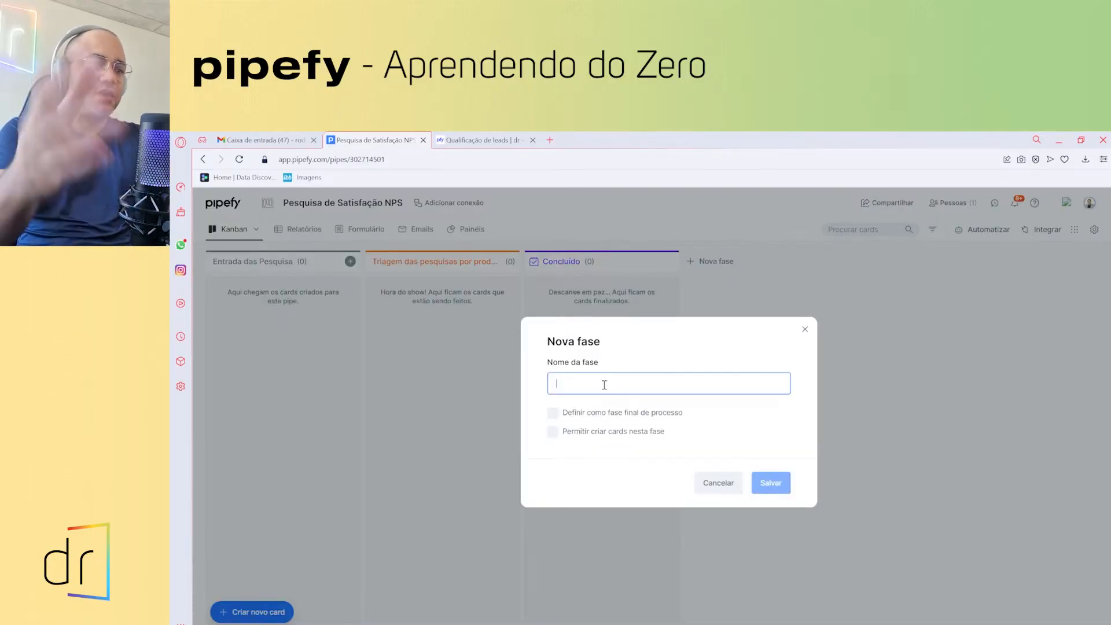
type("Resposat")
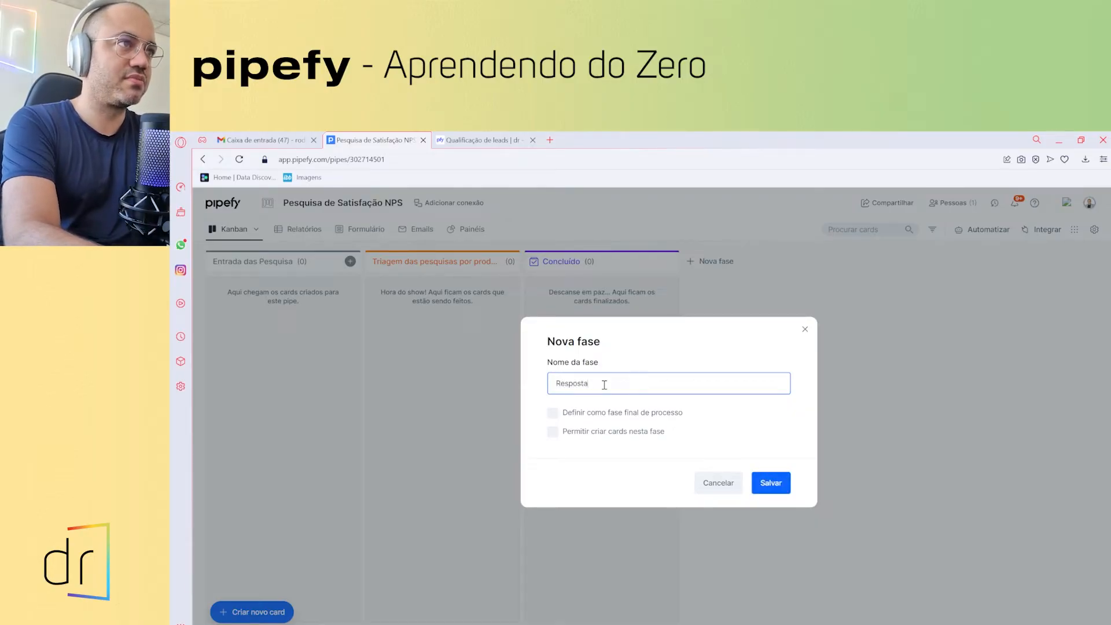
type("s produto Team as a Service")
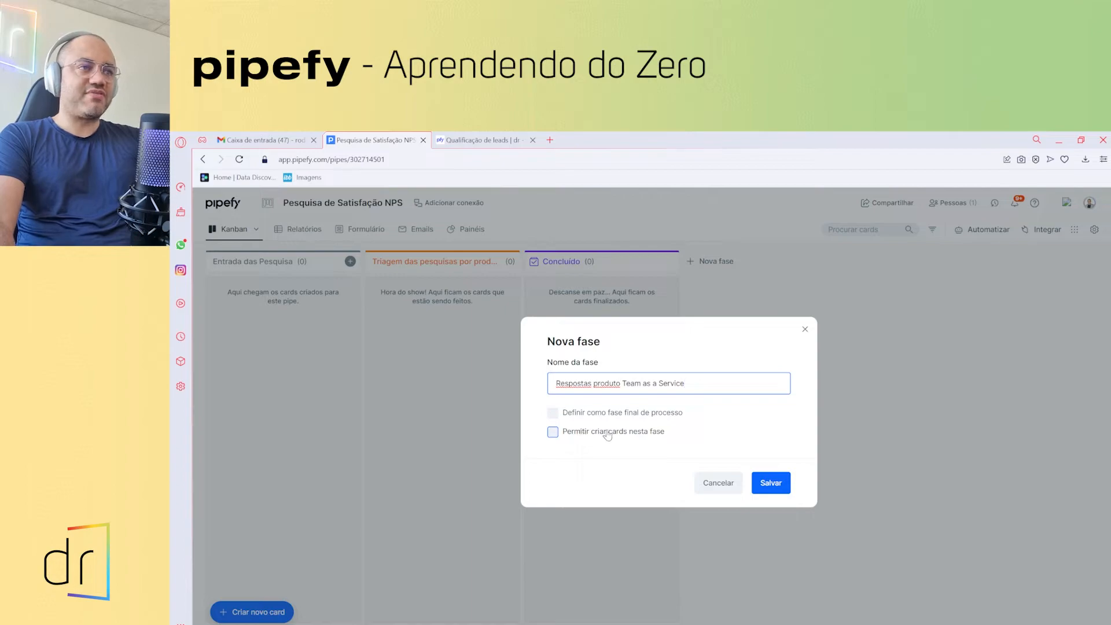
left_click(552, 433)
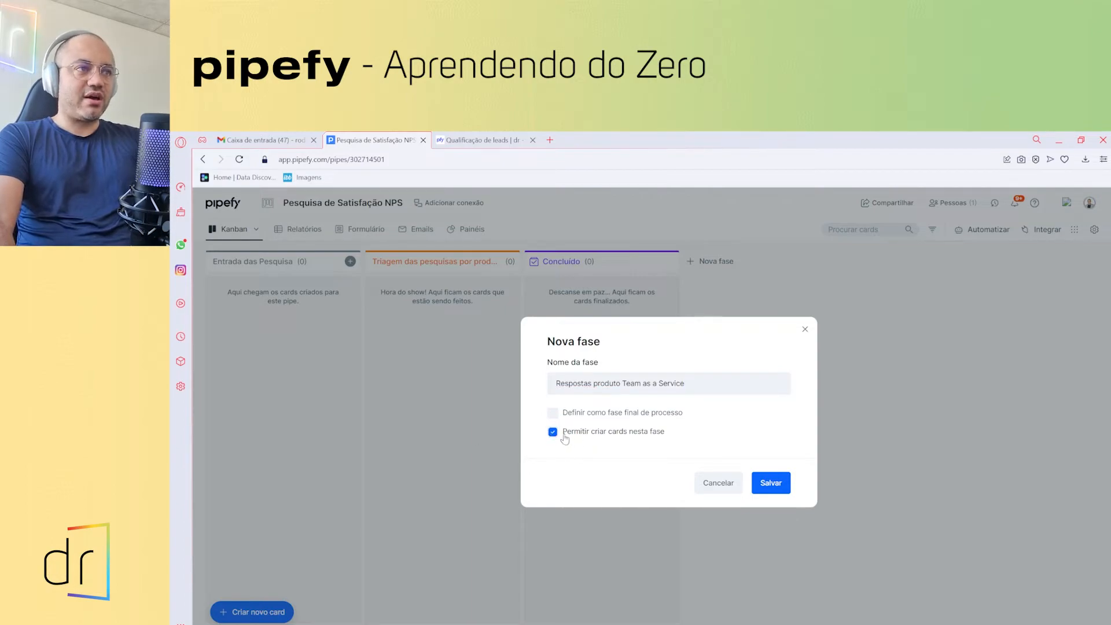
left_click(553, 433)
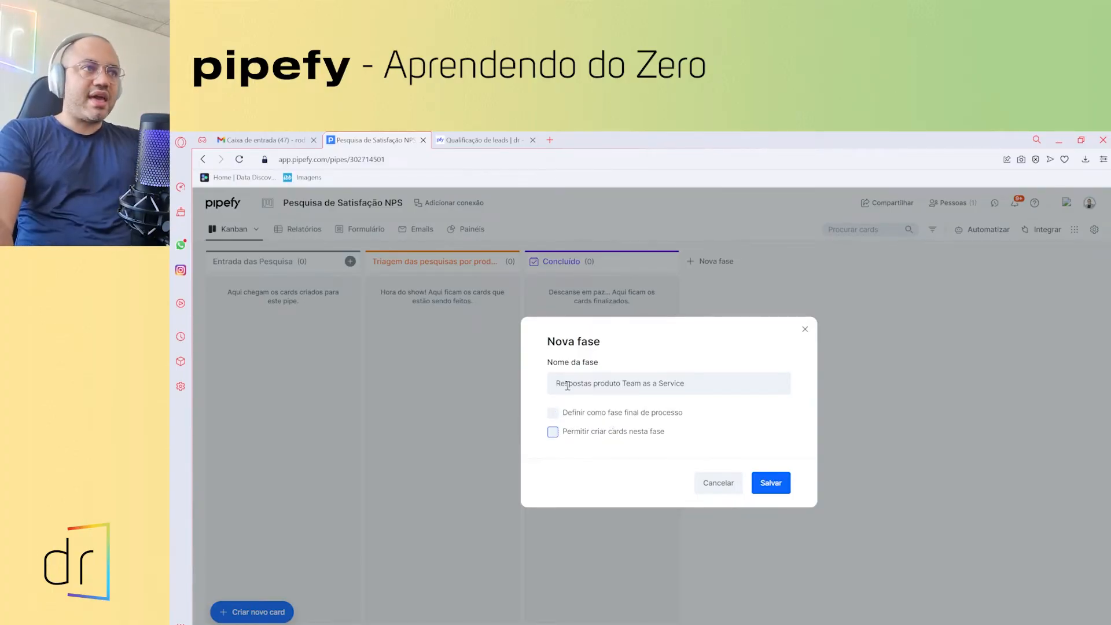
left_click(553, 413)
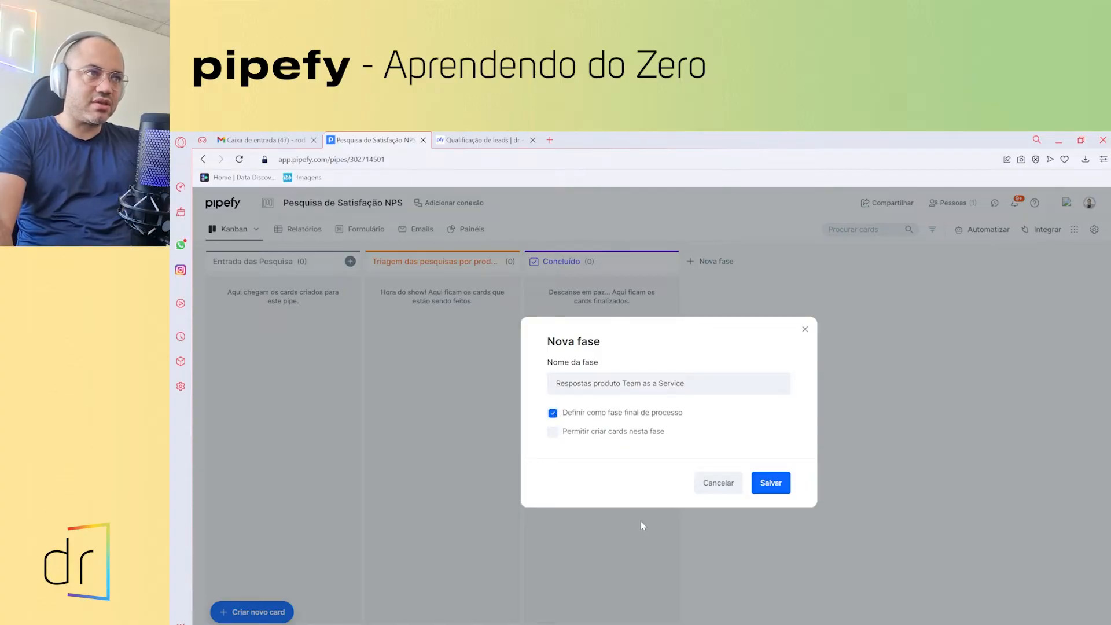
left_click(765, 485)
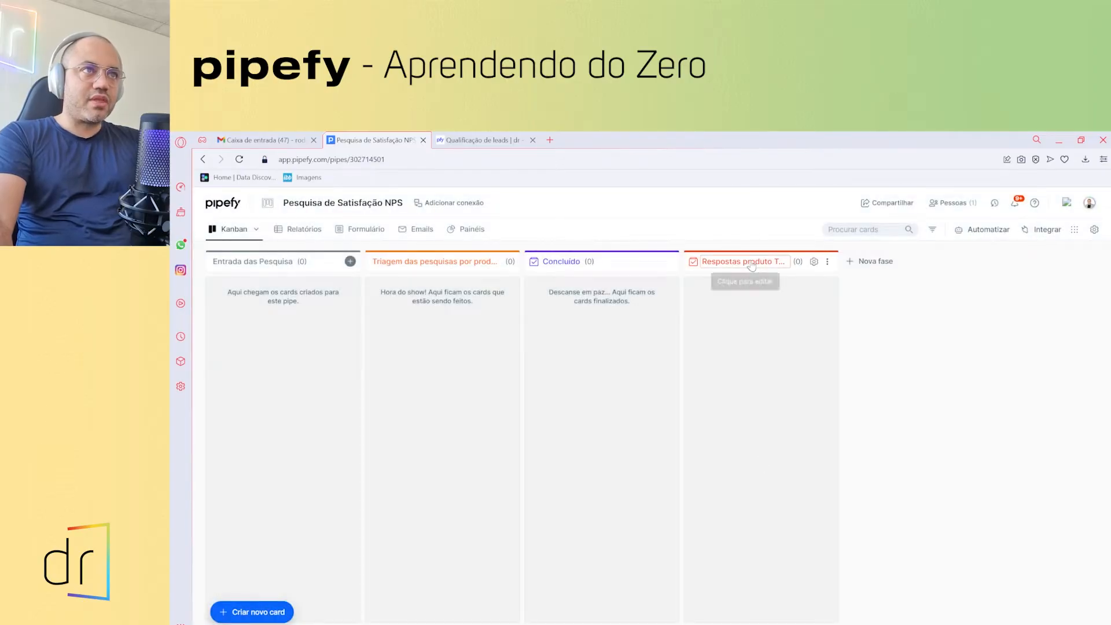
- Colour the Respostas produto Team as a Service phase teal
left_click(748, 262)
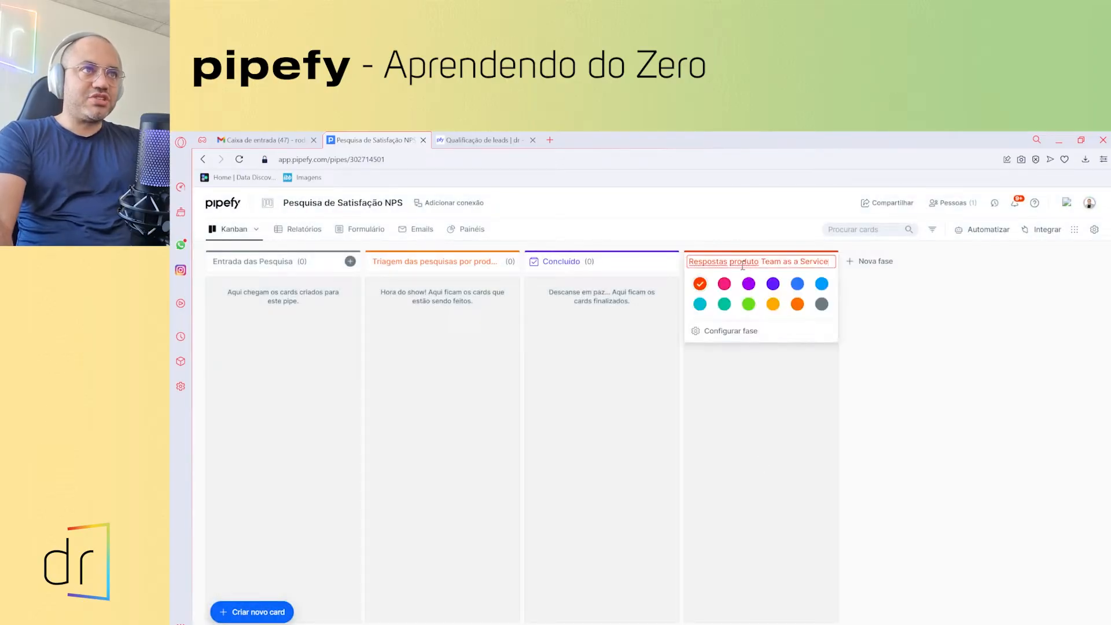
left_click(724, 304)
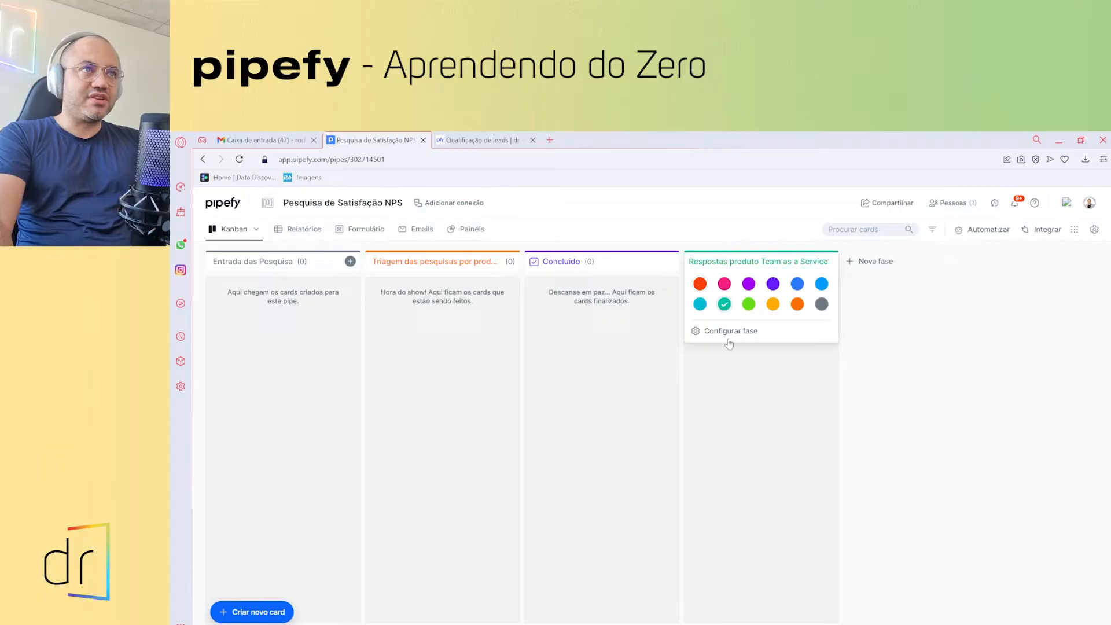
left_click(734, 372)
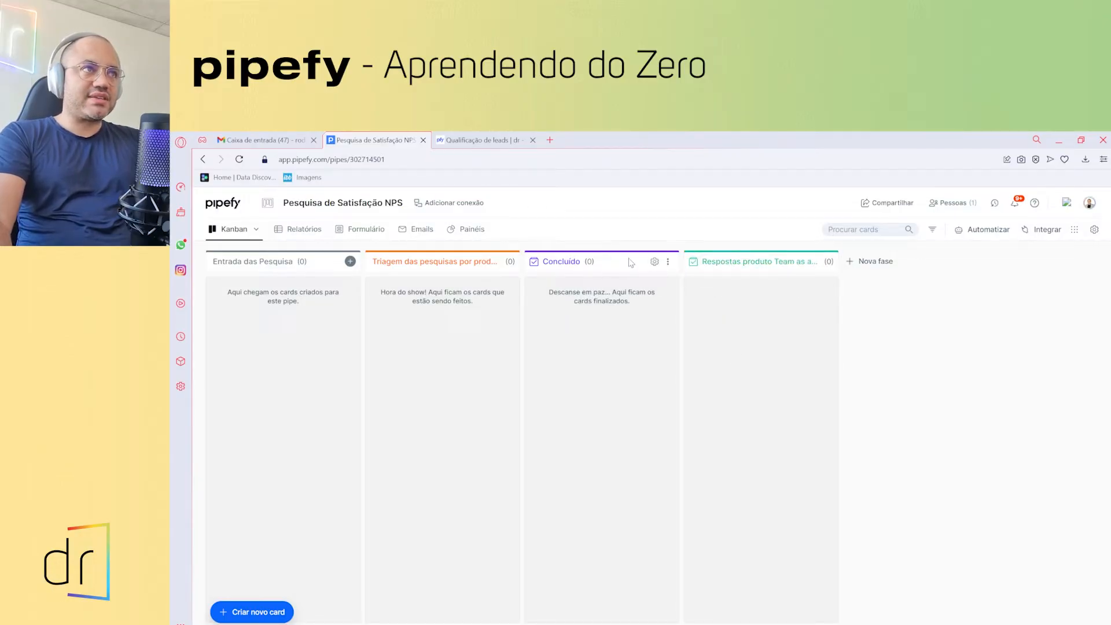
- Delete the Concluído phase, confirming by typing 'excluir'
left_click(668, 263)
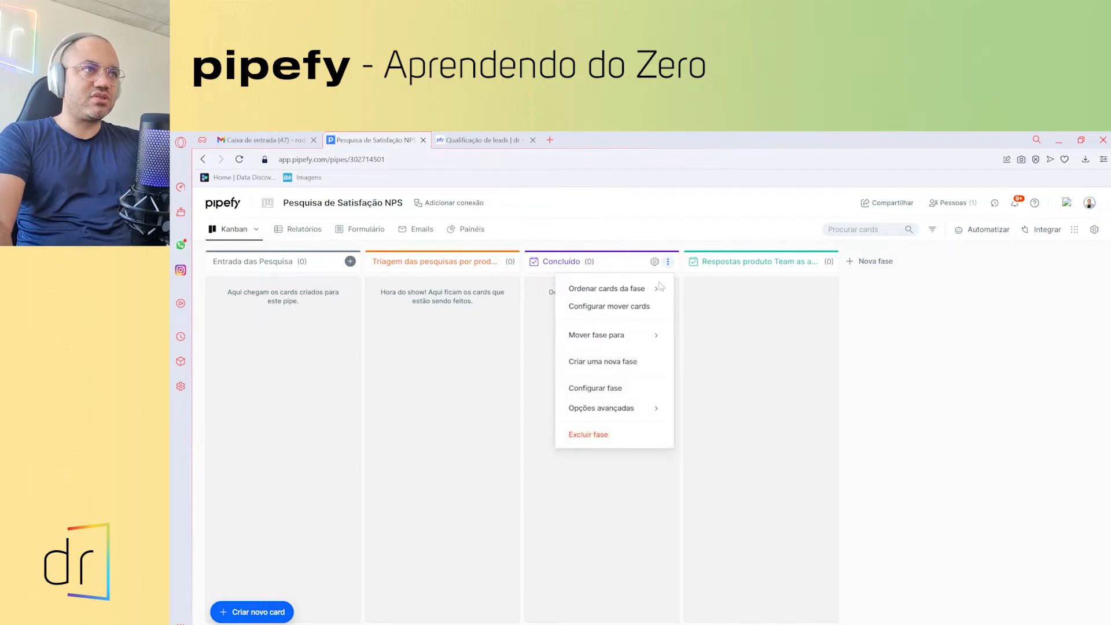
mouse_move(626, 409)
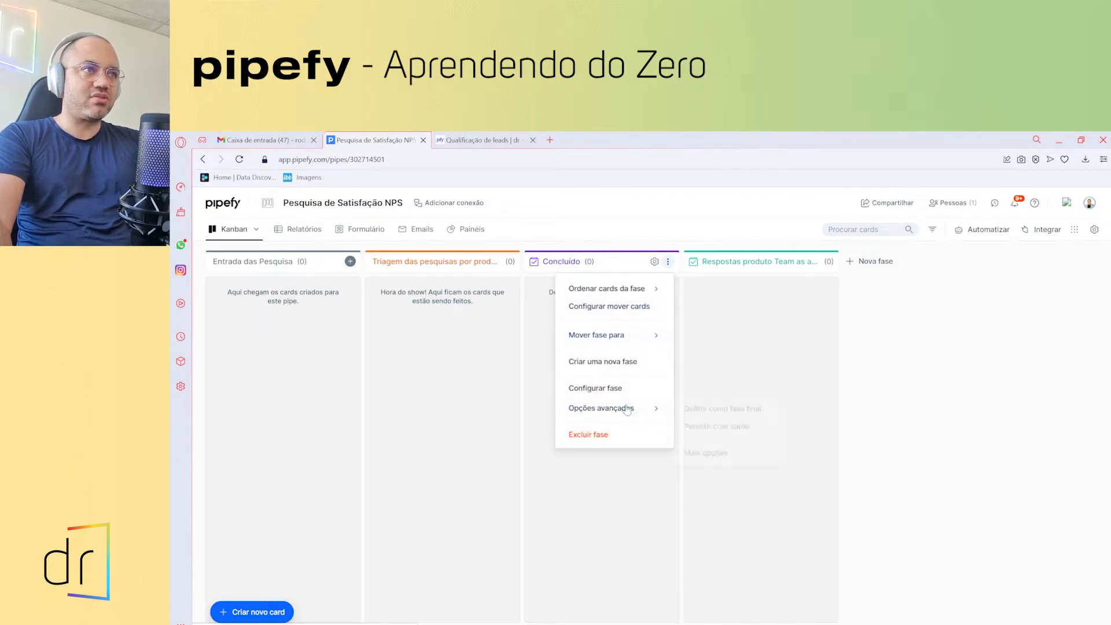
left_click(607, 439)
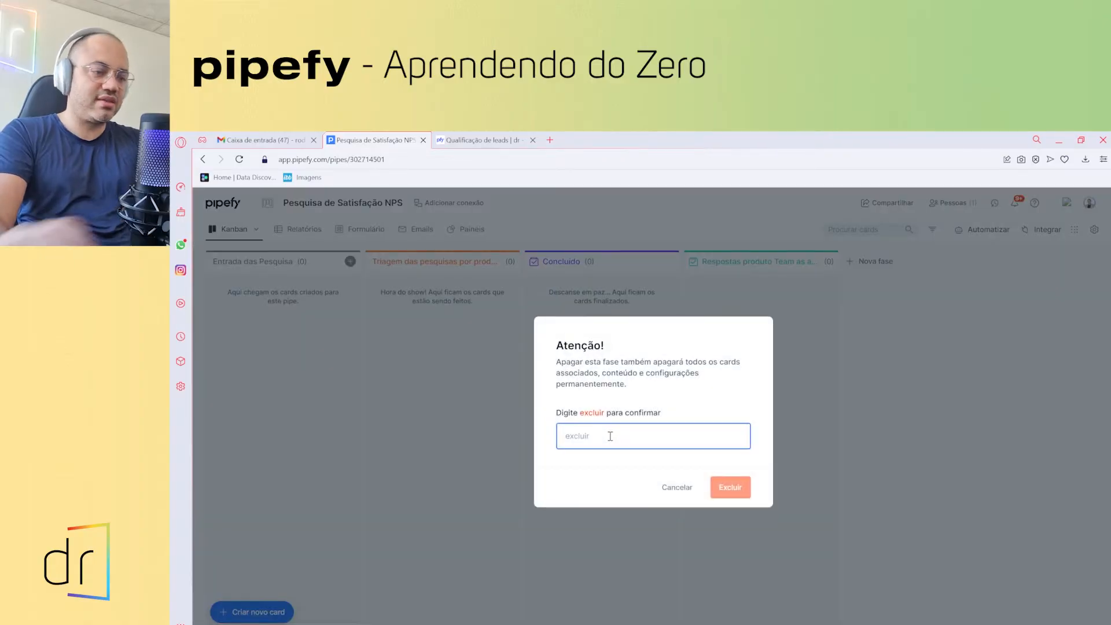
type("excluir")
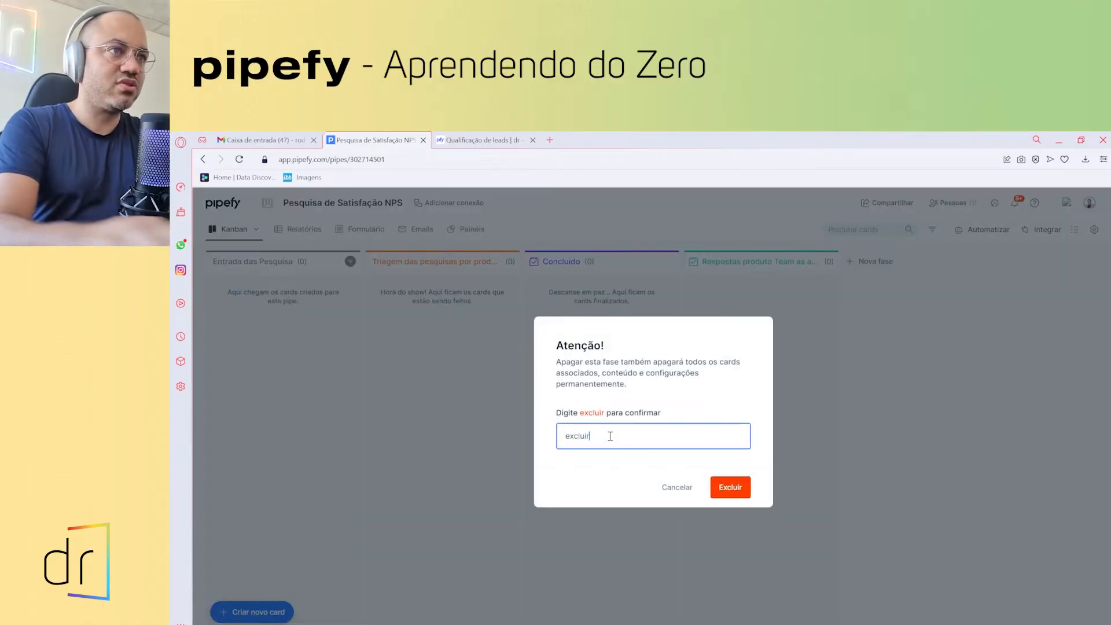
left_click(727, 488)
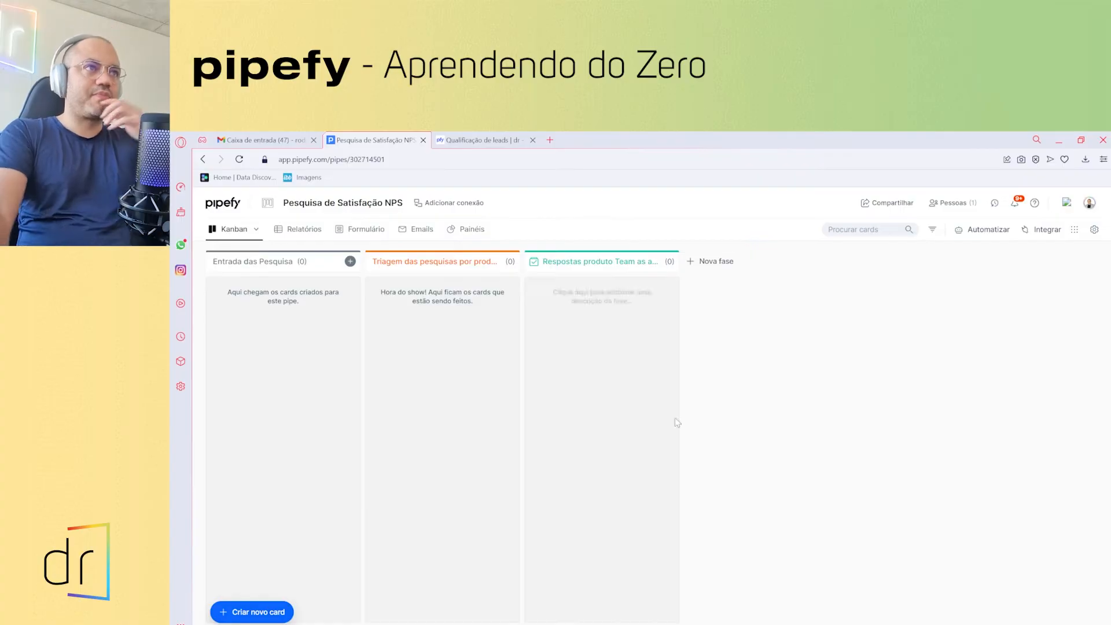
- Create a final process phase named 'Respostas do produto Recruiter'
left_click(707, 261)
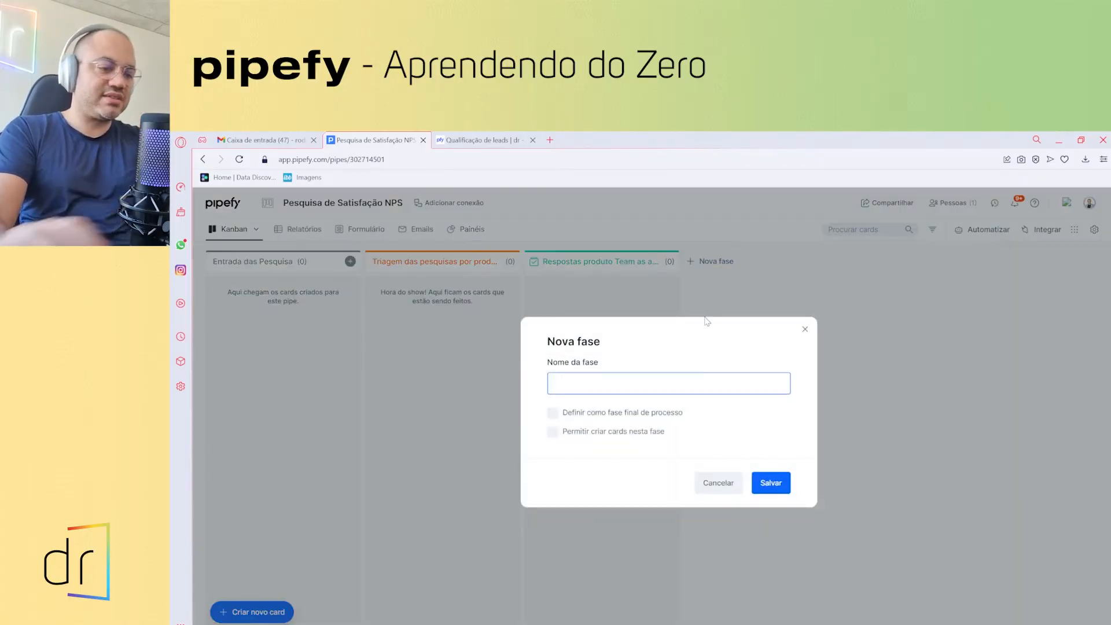
type("Fes")
key("BackSpace")
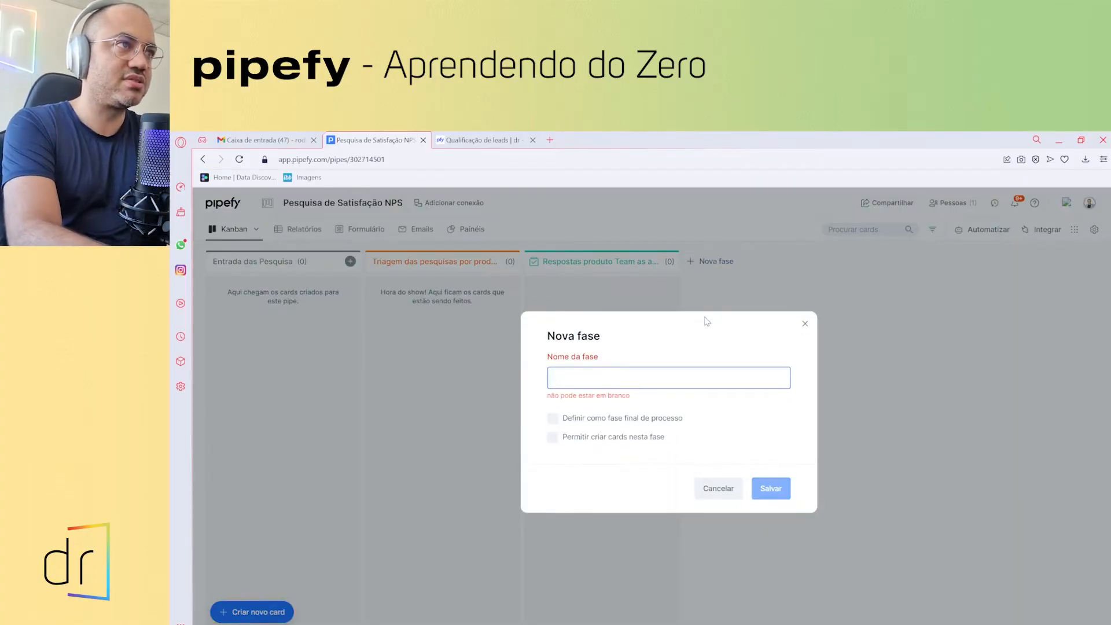
type("Respostas do")
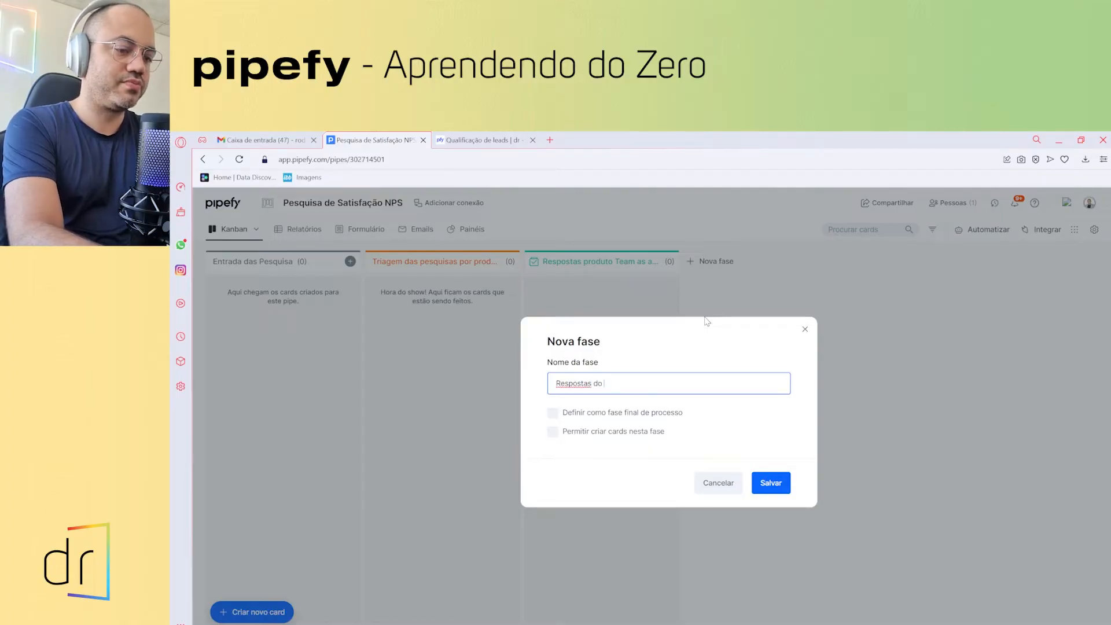
type(" produto Recrui")
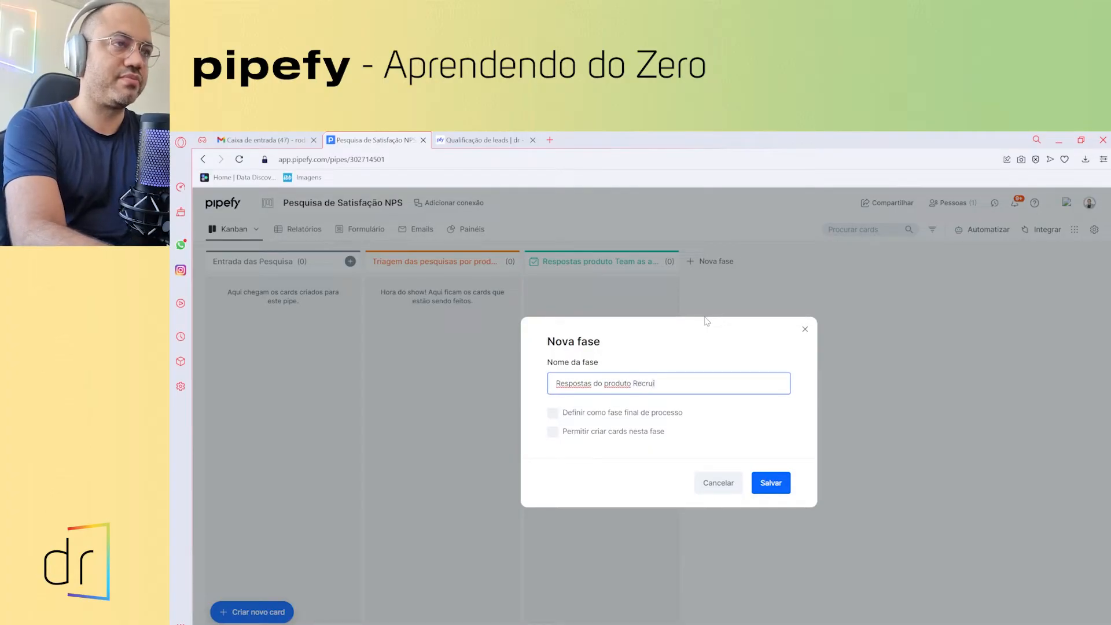
type("ter")
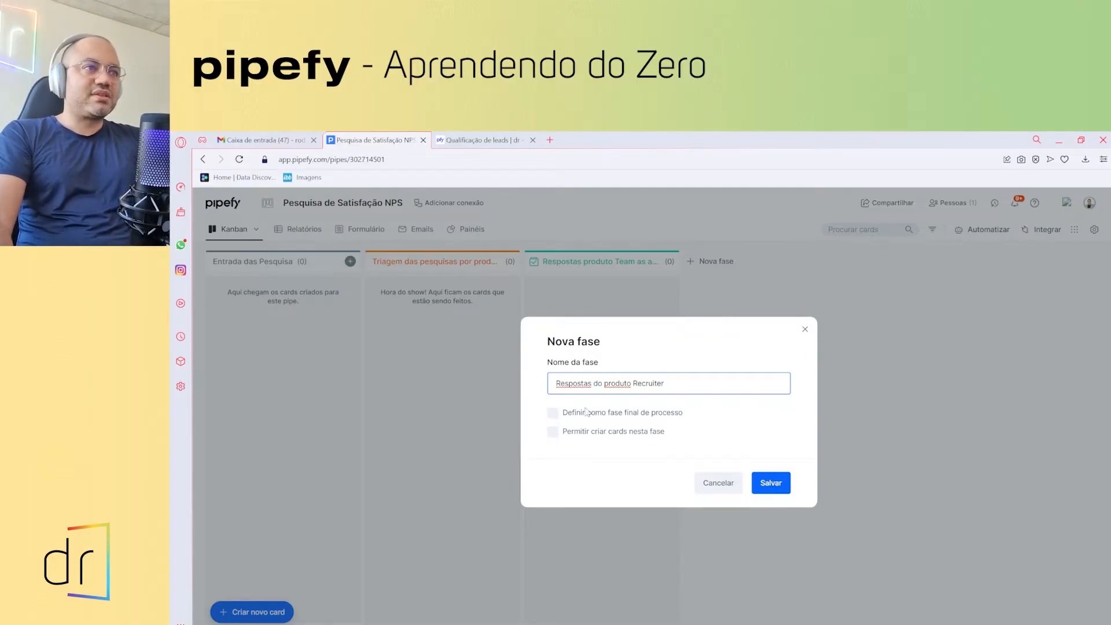
left_click(551, 414)
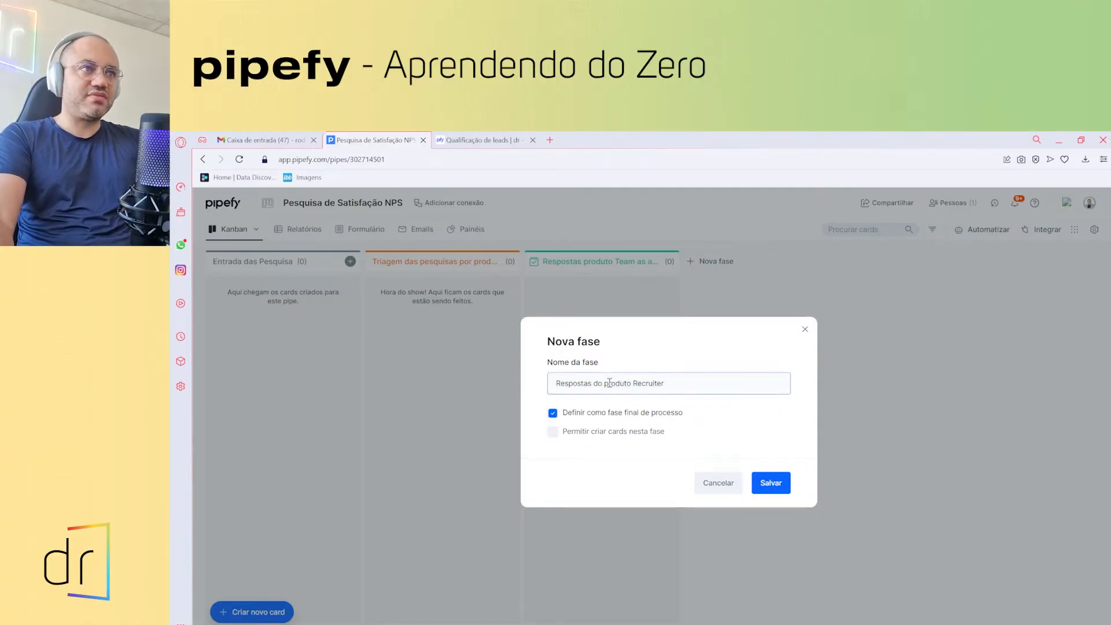
left_click(779, 486)
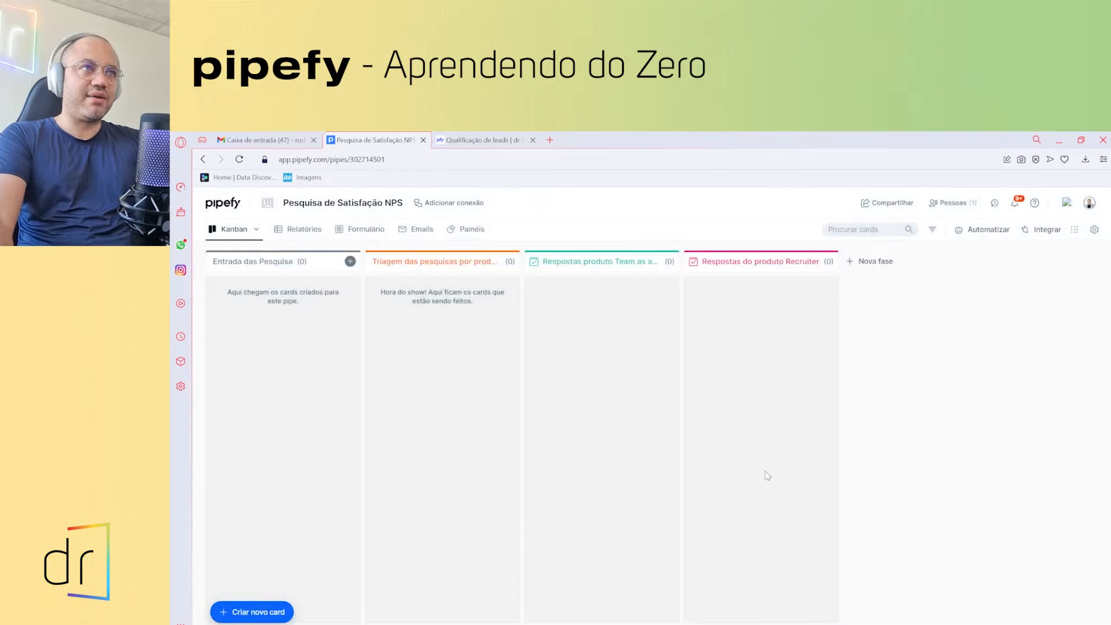
- Colour the Respostas do produto Recruiter phase teal
left_click(714, 264)
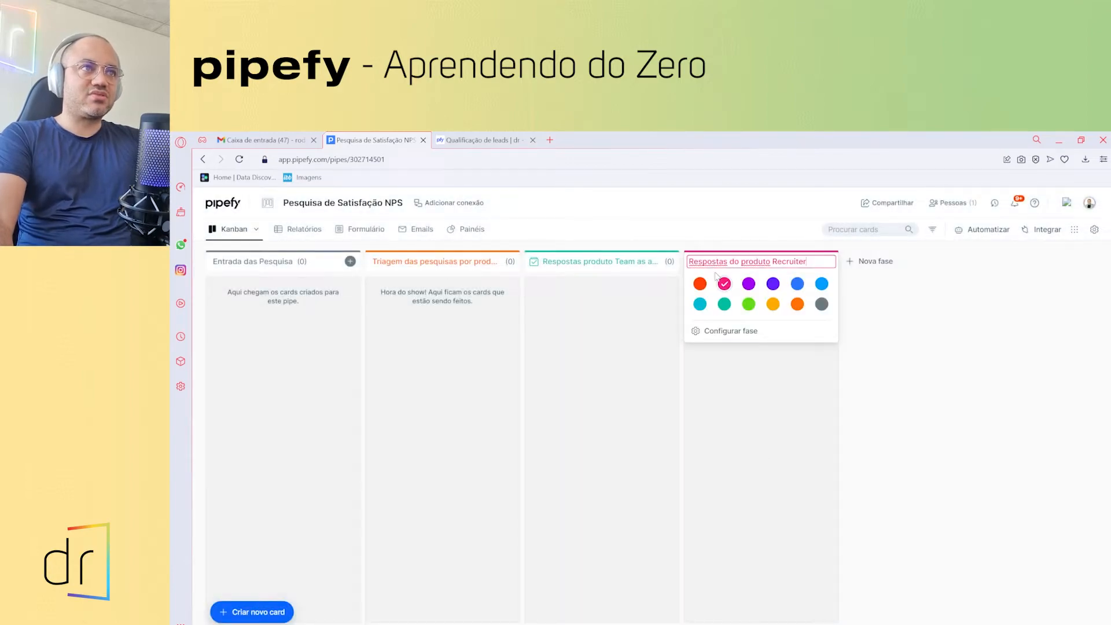
left_click(725, 304)
left_click(730, 409)
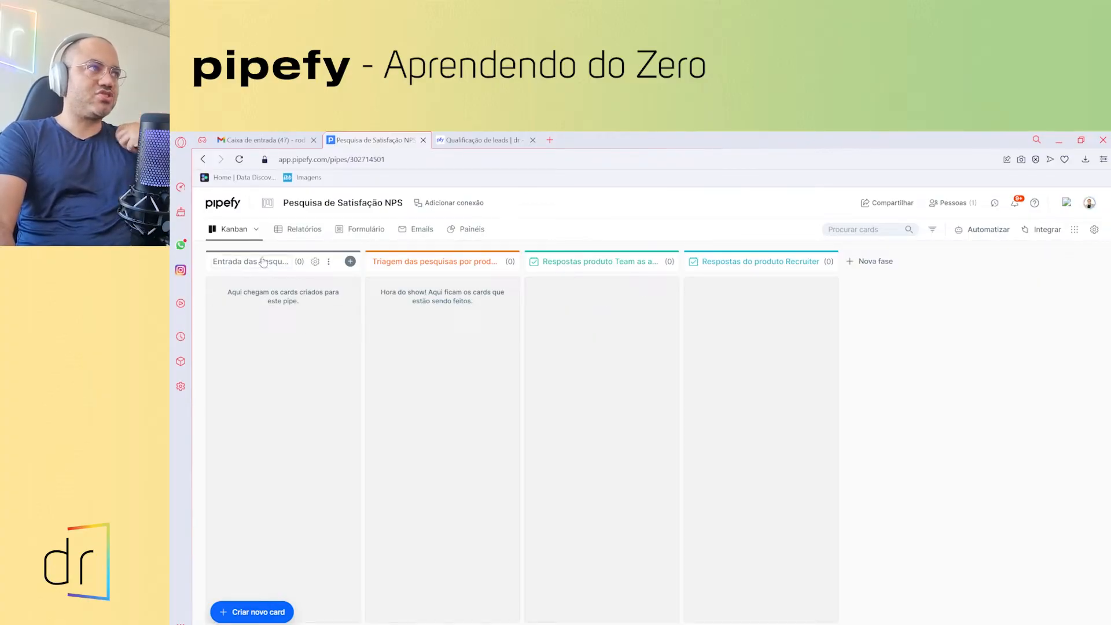
- Open the NPS pipe's Formulário inicial editor from the new-card modal and review the Tipos de campo list
left_click(350, 262)
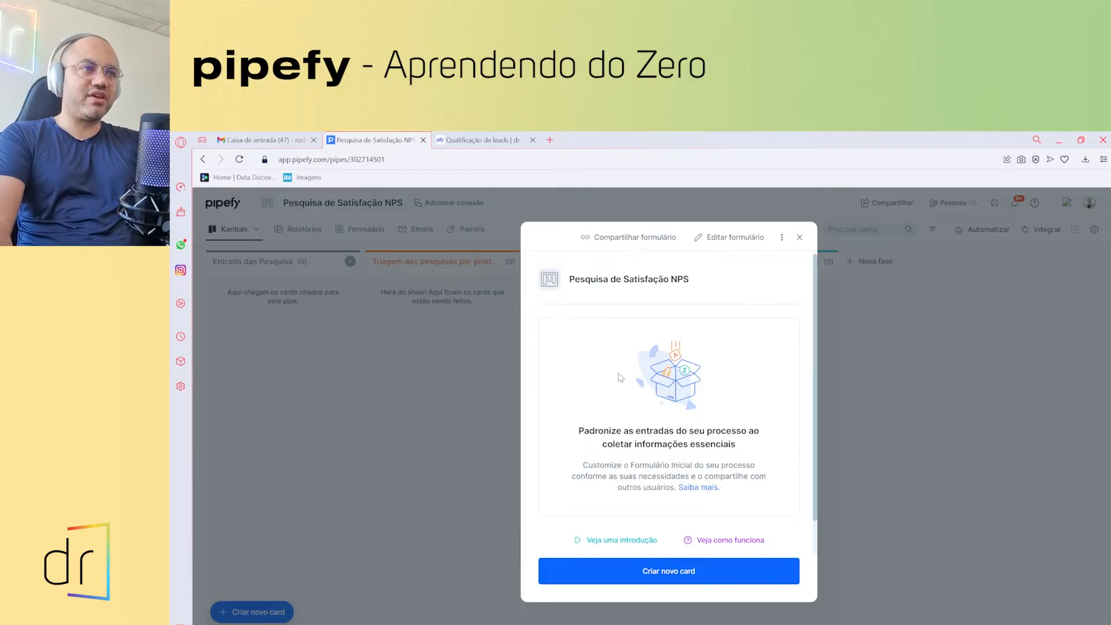
left_click(726, 243)
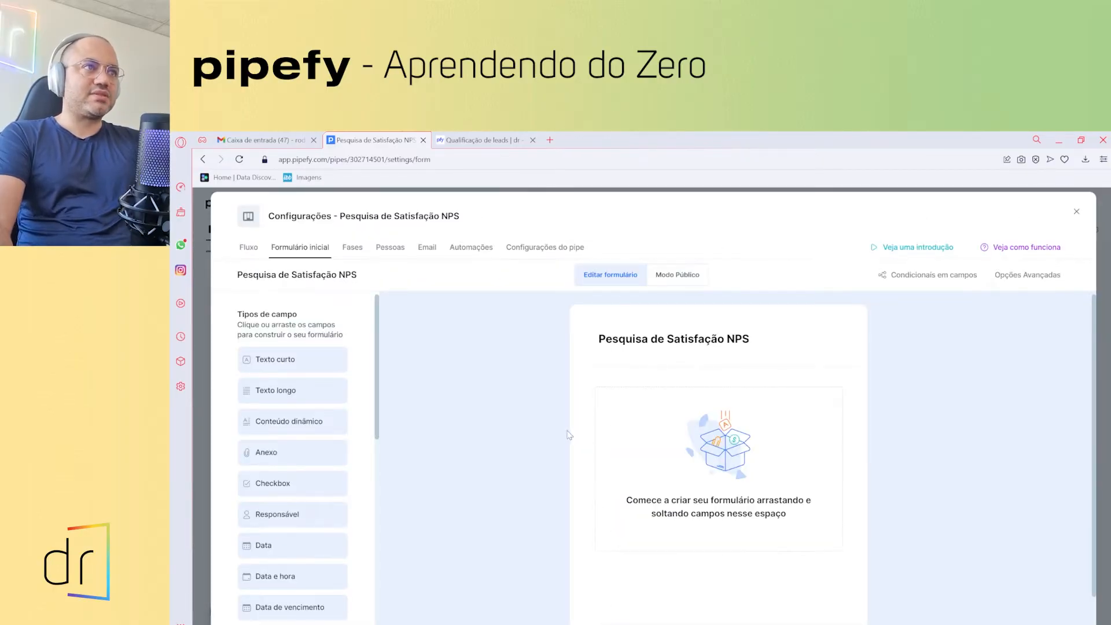
scroll(640, 422, "down", 1)
scroll(640, 422, "up", 1)
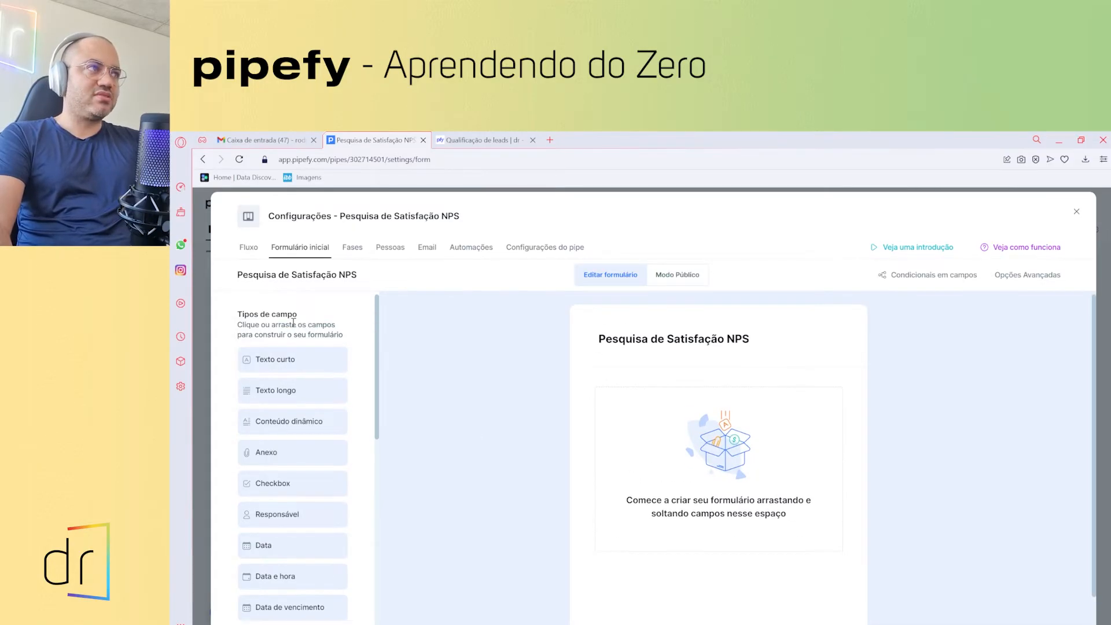
scroll(290, 378, "down", 3)
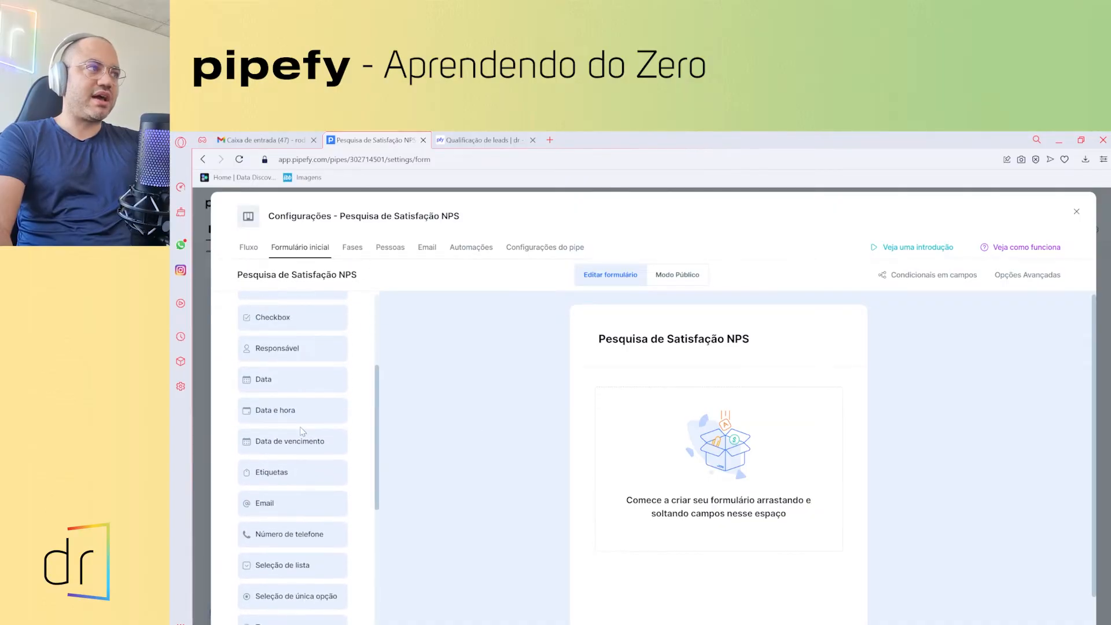
scroll(301, 359, "up", 3)
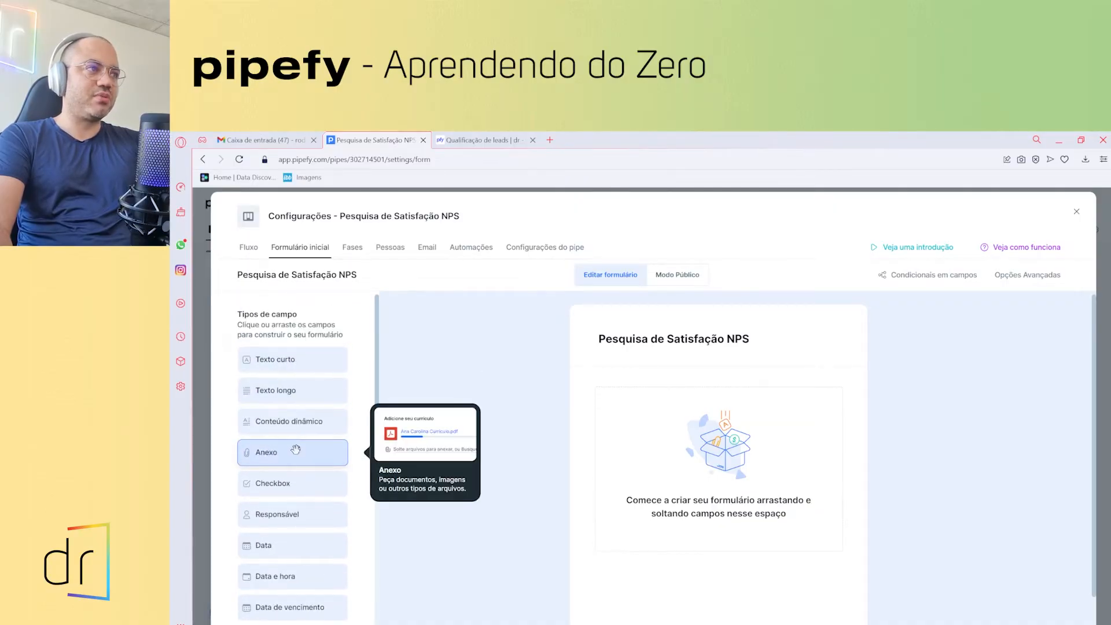
scroll(309, 450, "down", 1)
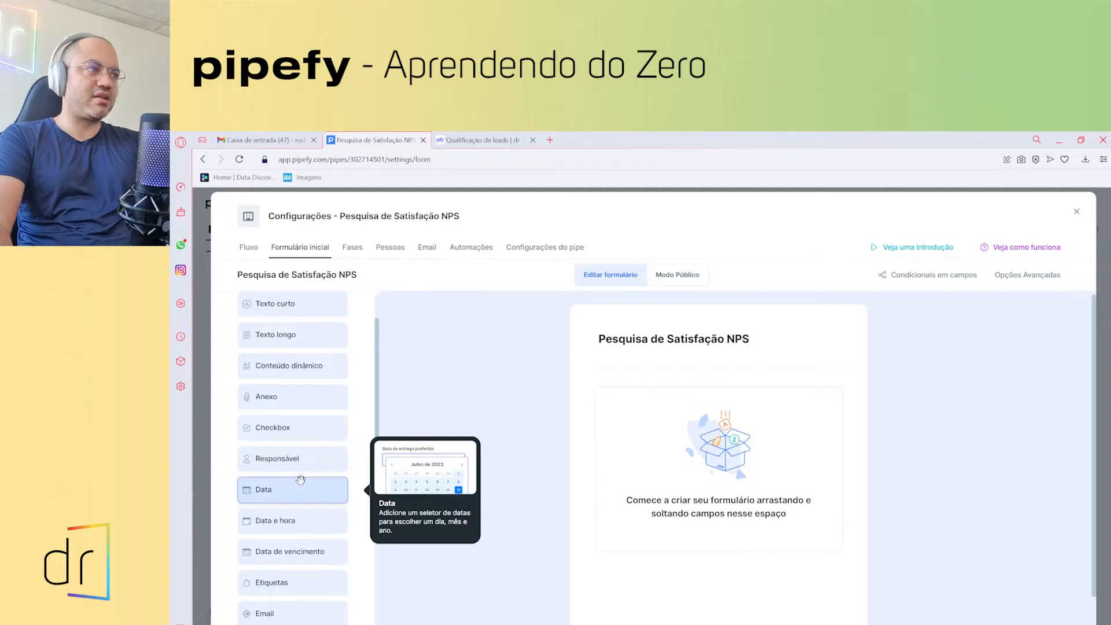
scroll(306, 429, "down", 2)
scroll(305, 461, "down", 2)
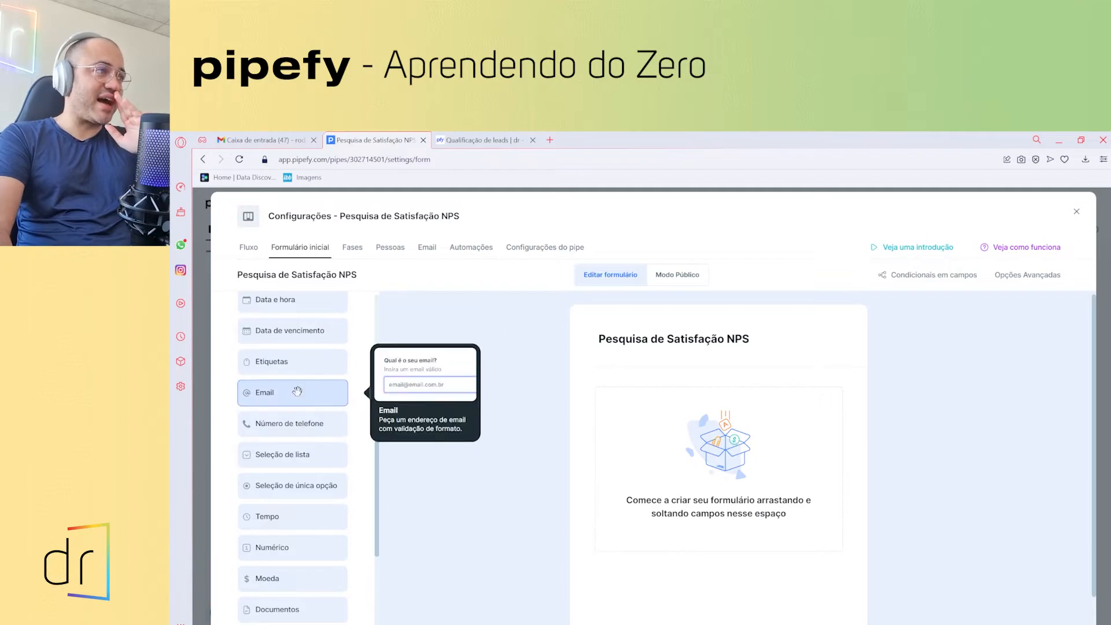
scroll(305, 457, "down", 3)
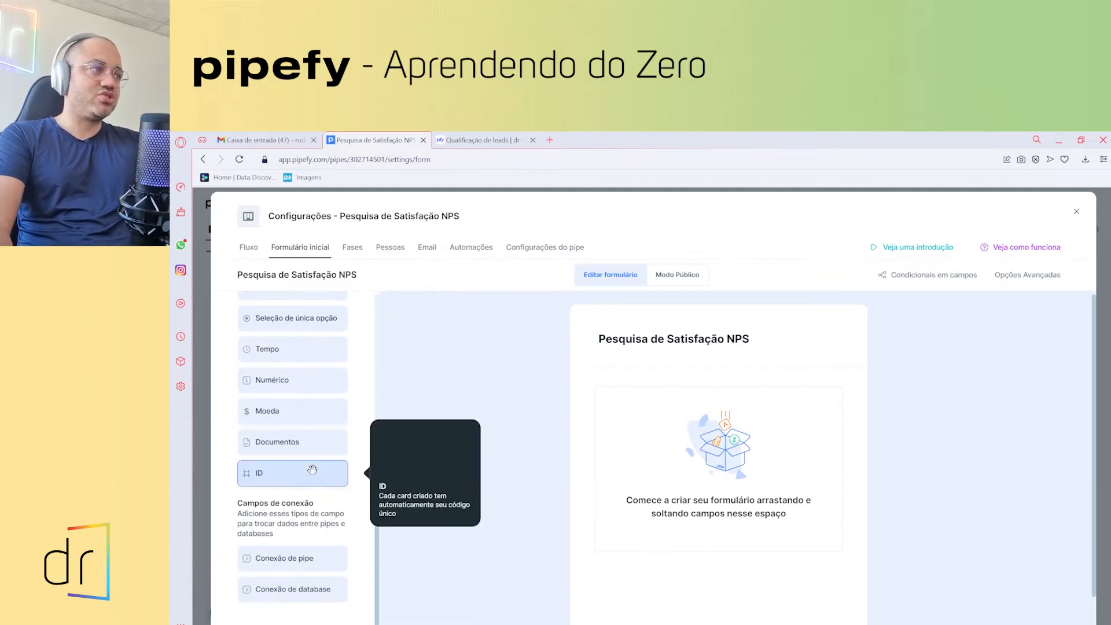
scroll(306, 509, "up", 8)
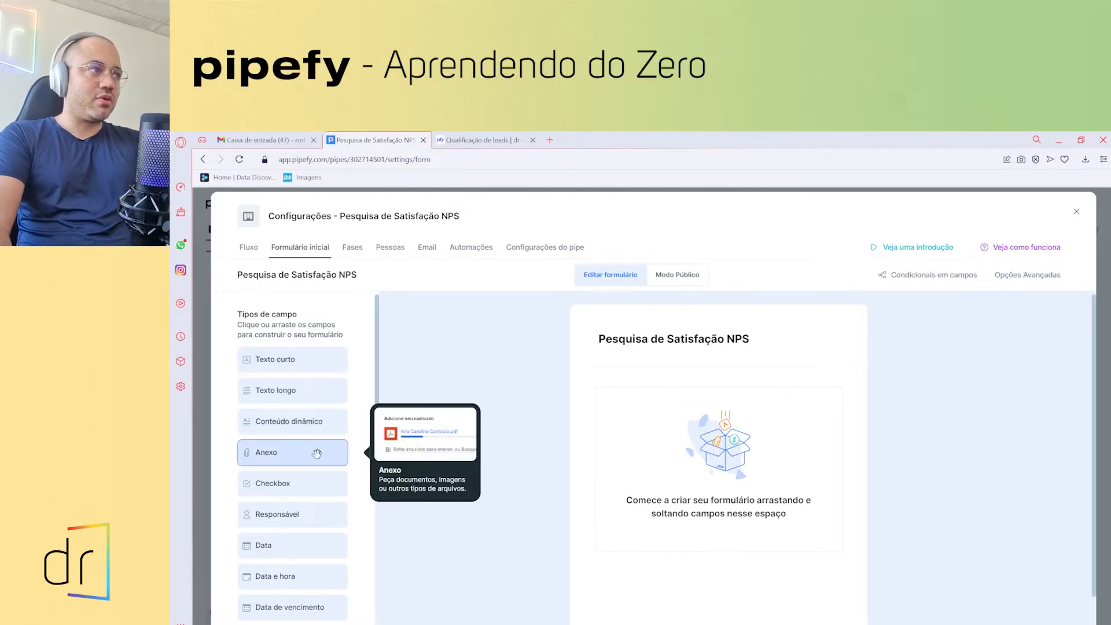
- Add a Texto curto field titled 'Qual seu nome?', briefly trying Texto longo before reverting
left_click(278, 363)
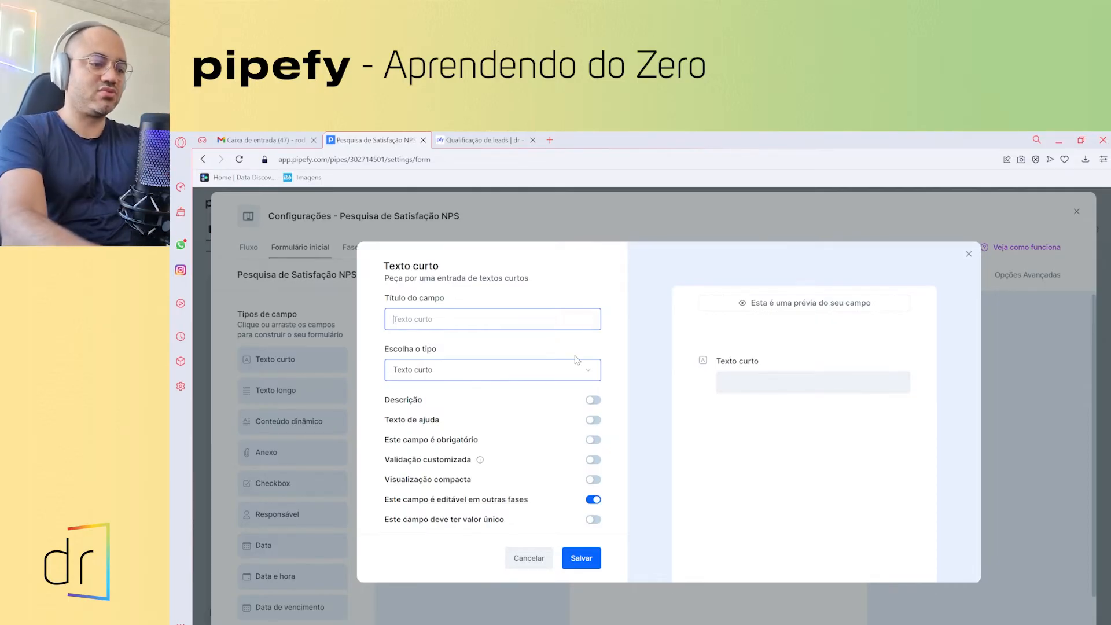
type("Qual s")
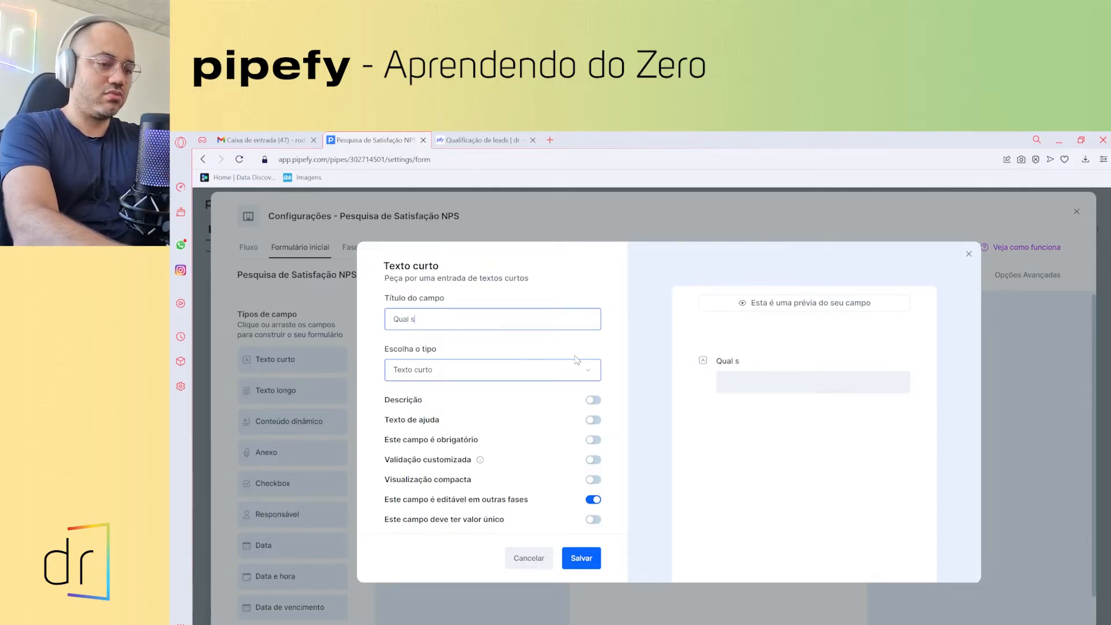
type("eu nome?")
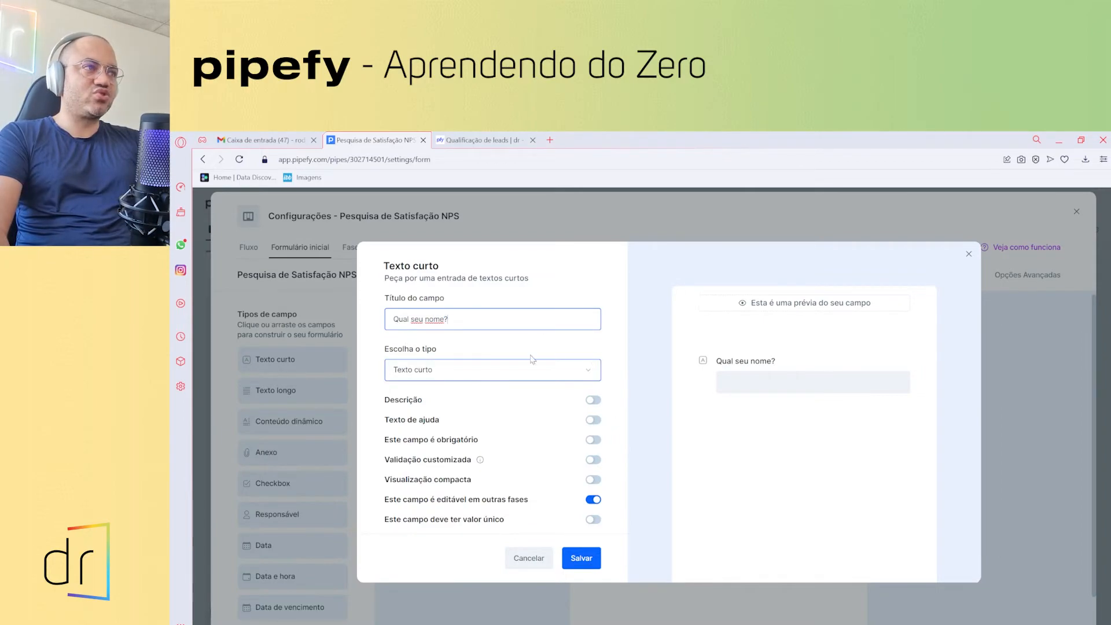
left_click(521, 373)
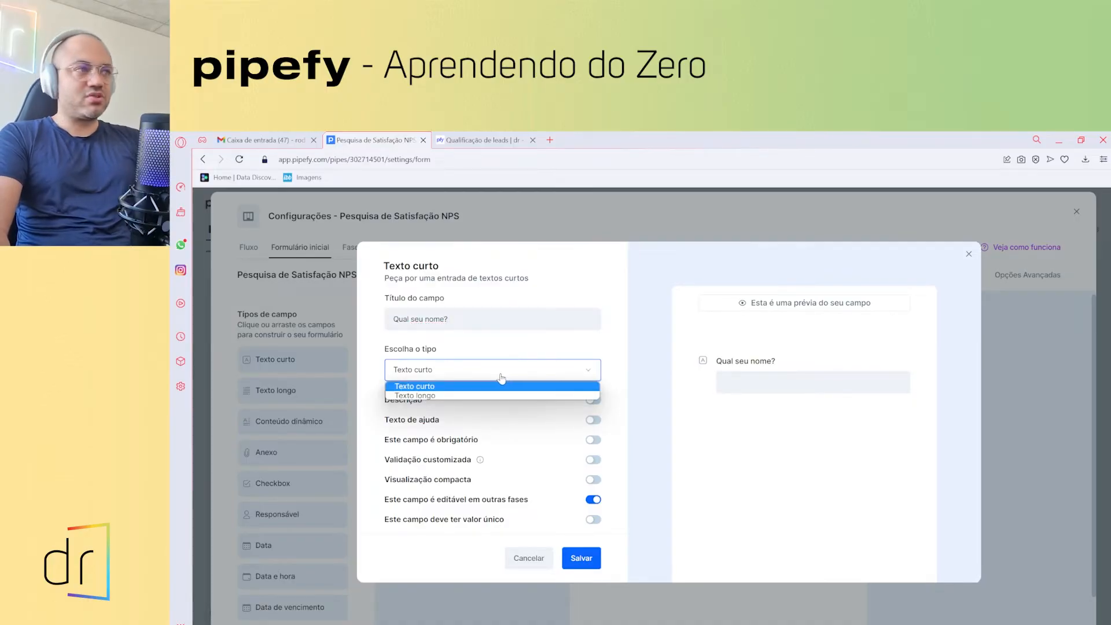
left_click(497, 395)
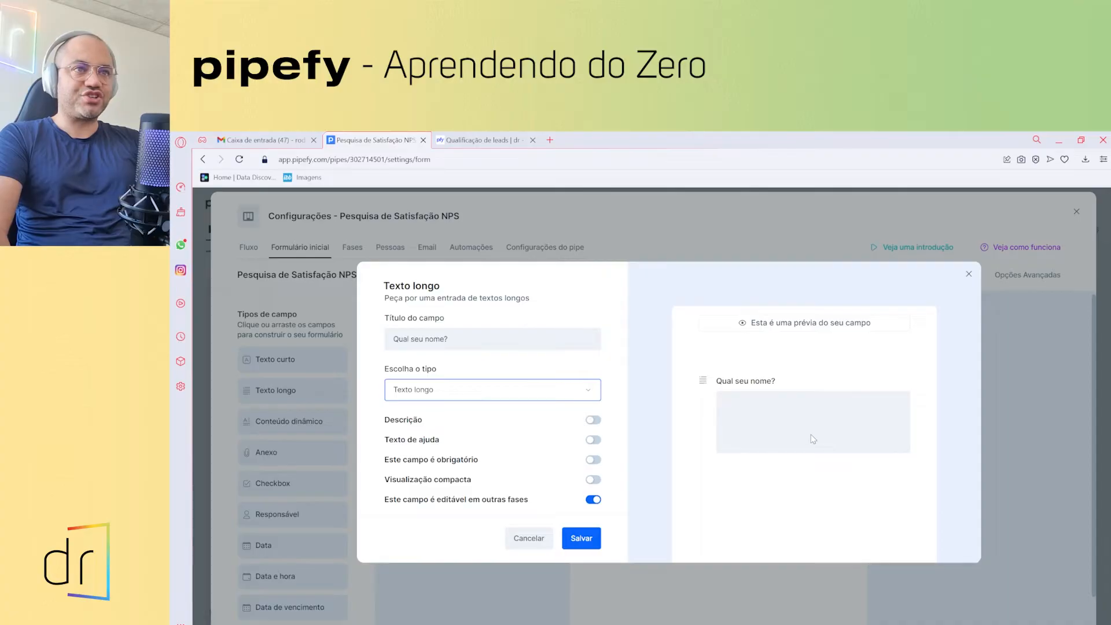
left_click(430, 396)
left_click(438, 411)
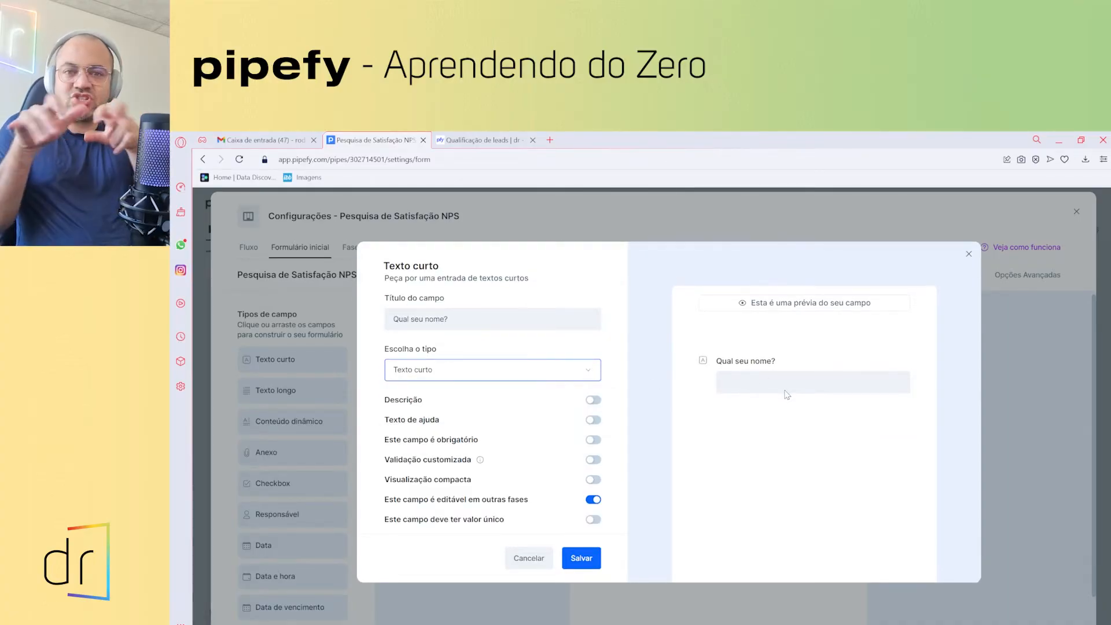
- Give the name field the description 'Insira seu nome completo', without help text
left_click(593, 400)
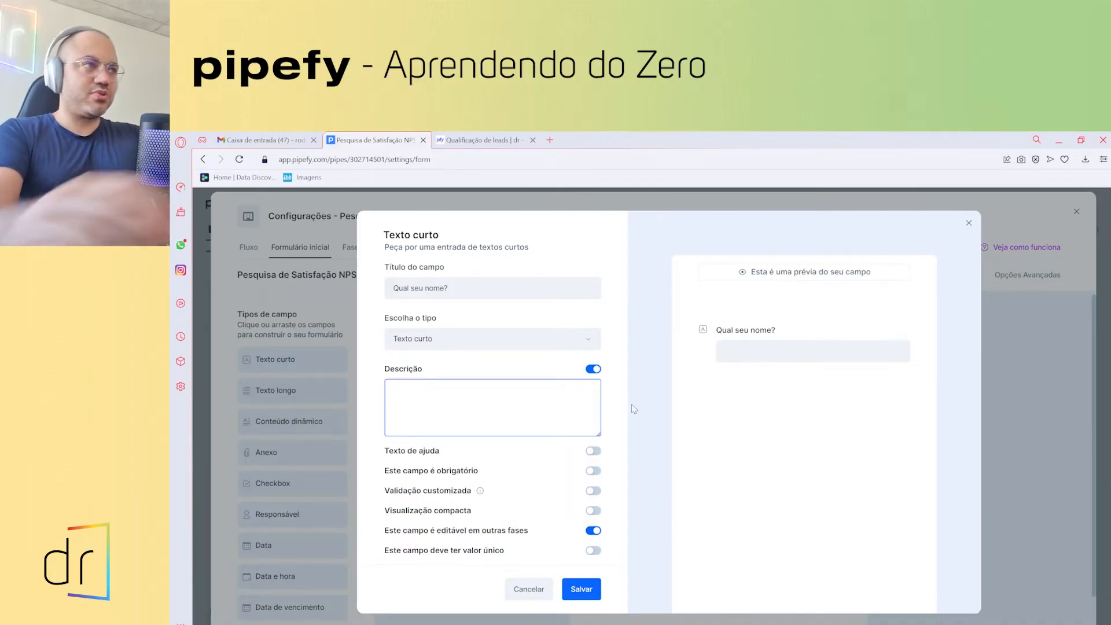
type("Insira ")
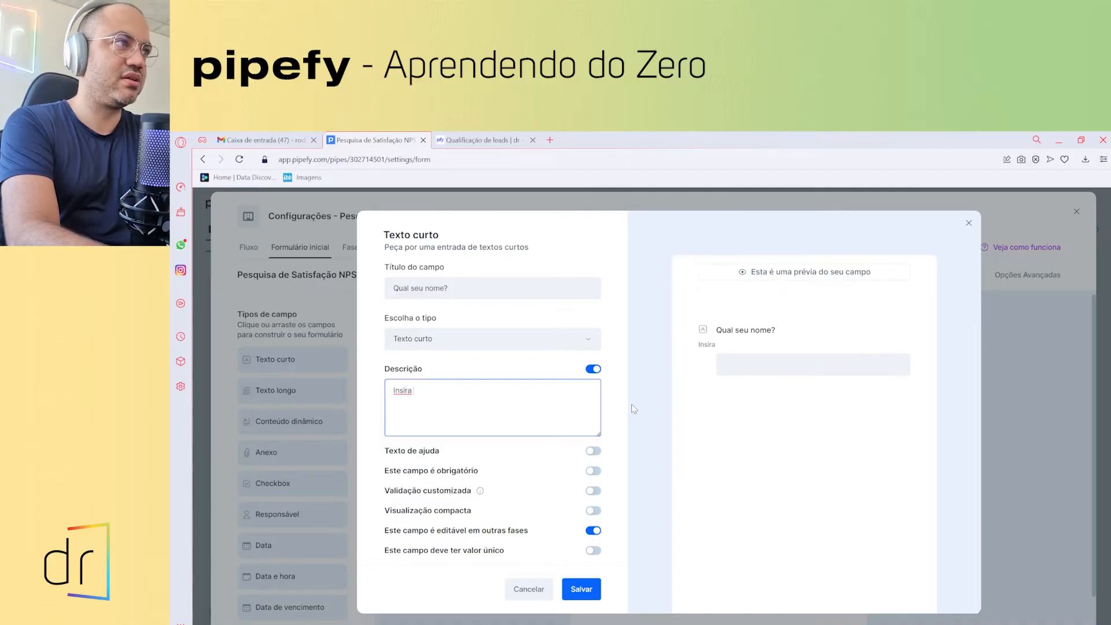
type("seu nome co")
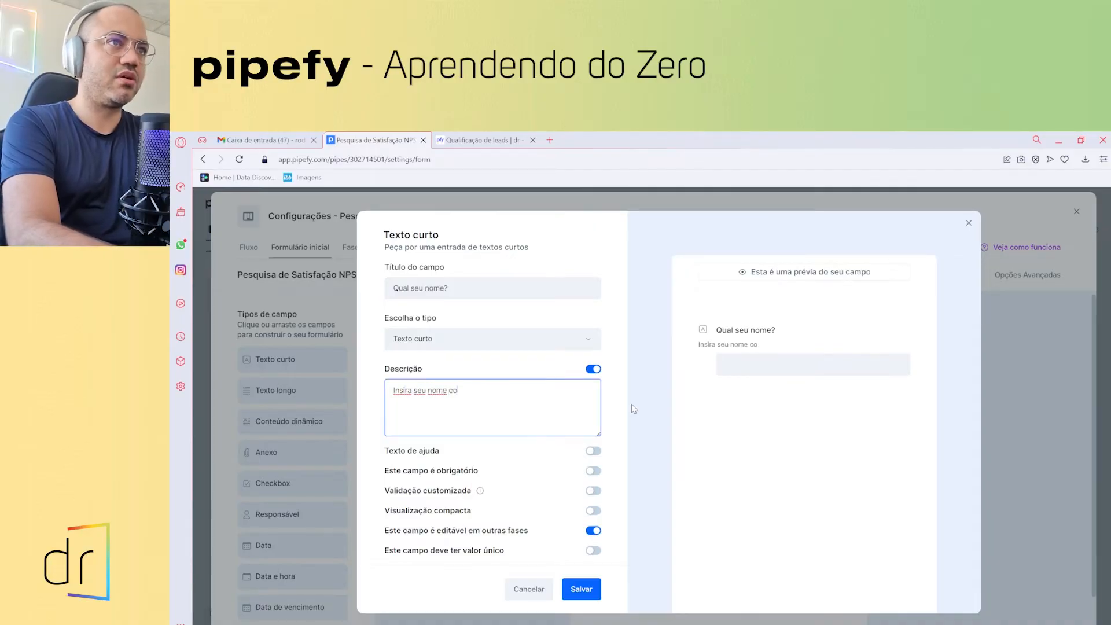
type("mpleto")
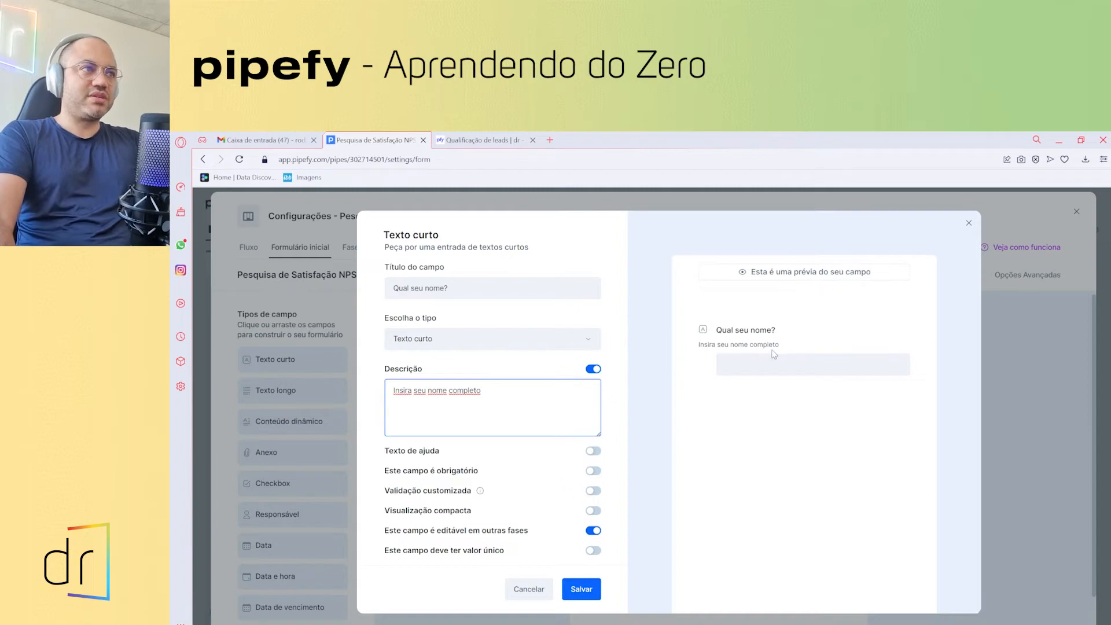
left_click(511, 450)
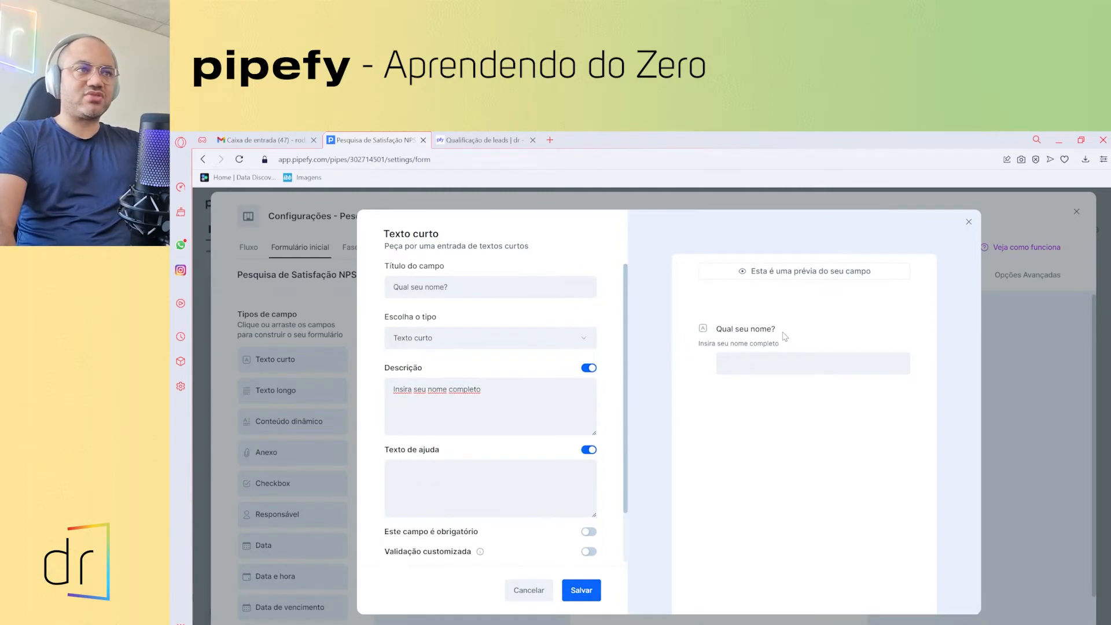
left_click(588, 450)
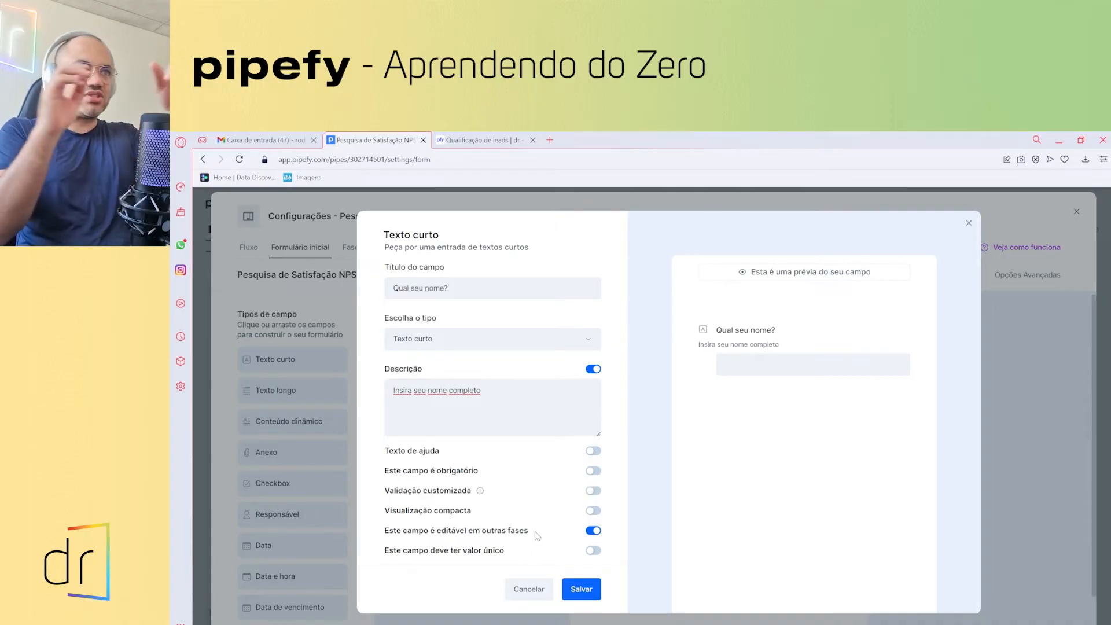
- Make the name field required and not editable in other phases, then save it
left_click(593, 532)
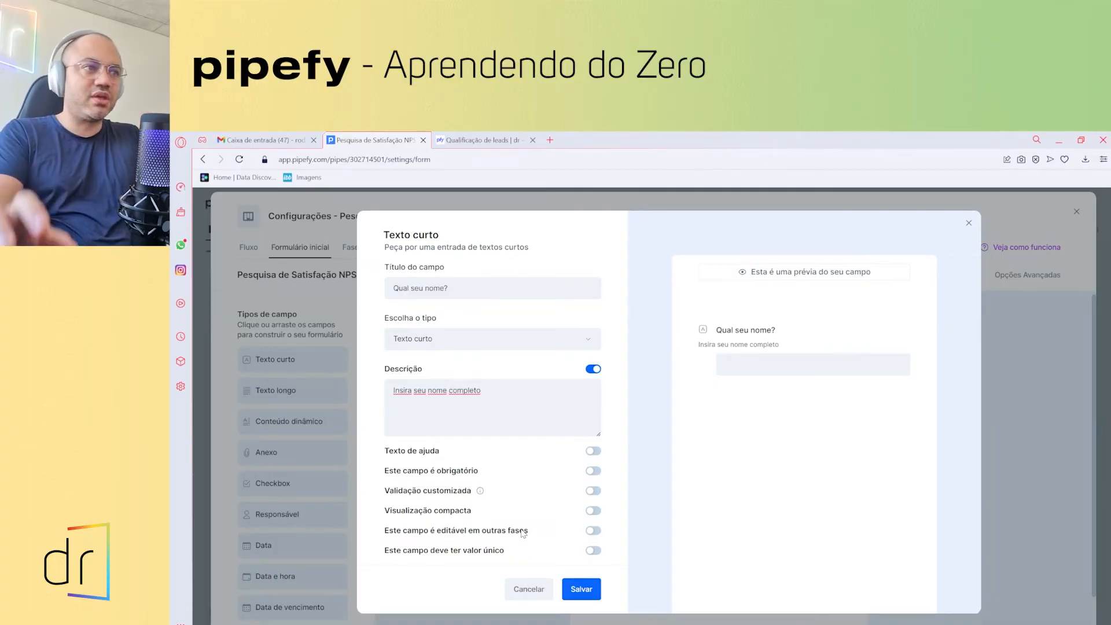
left_click(591, 533)
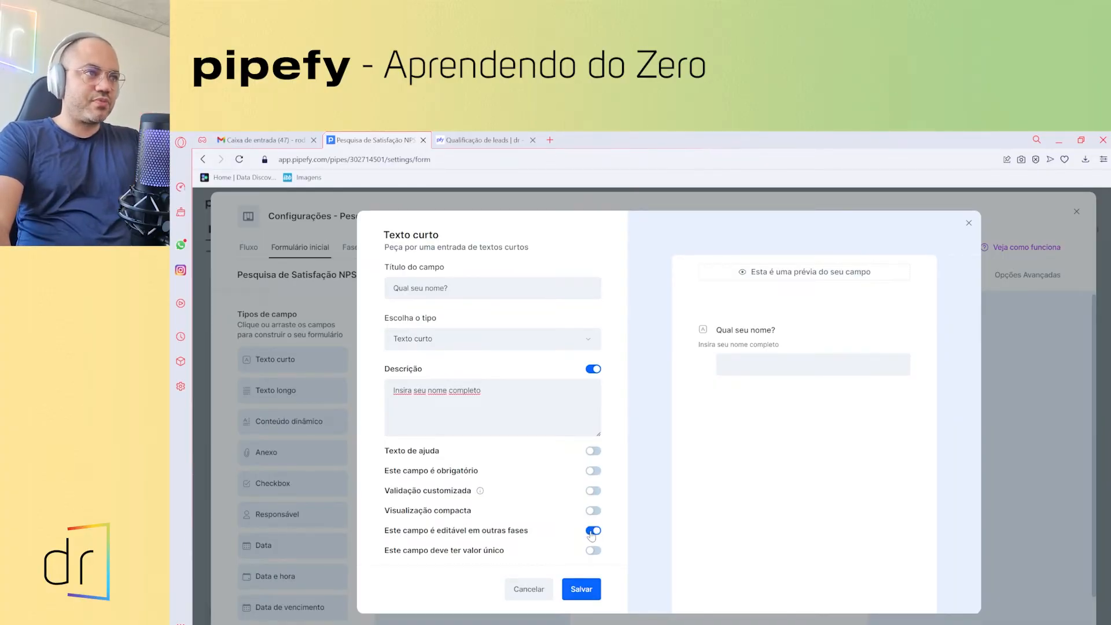
left_click(592, 532)
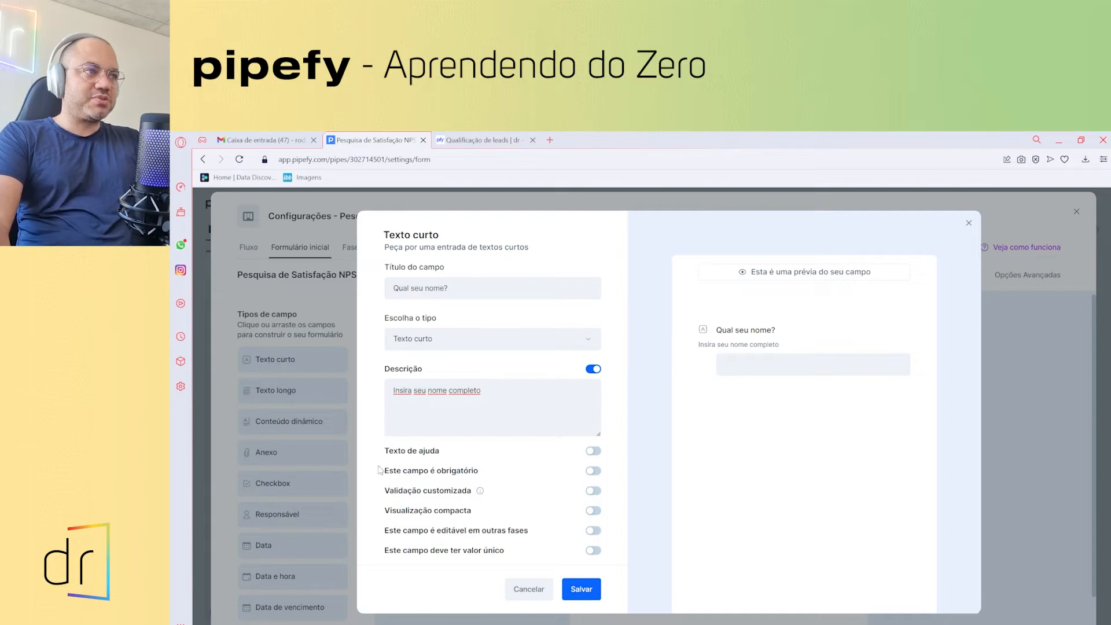
left_click(593, 471)
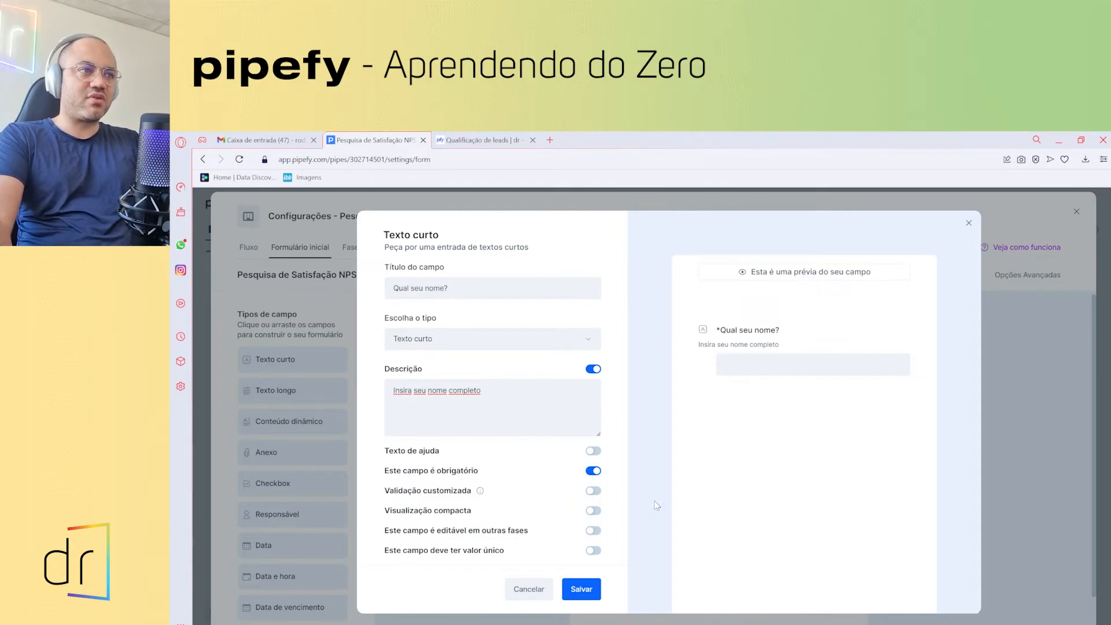
left_click(581, 590)
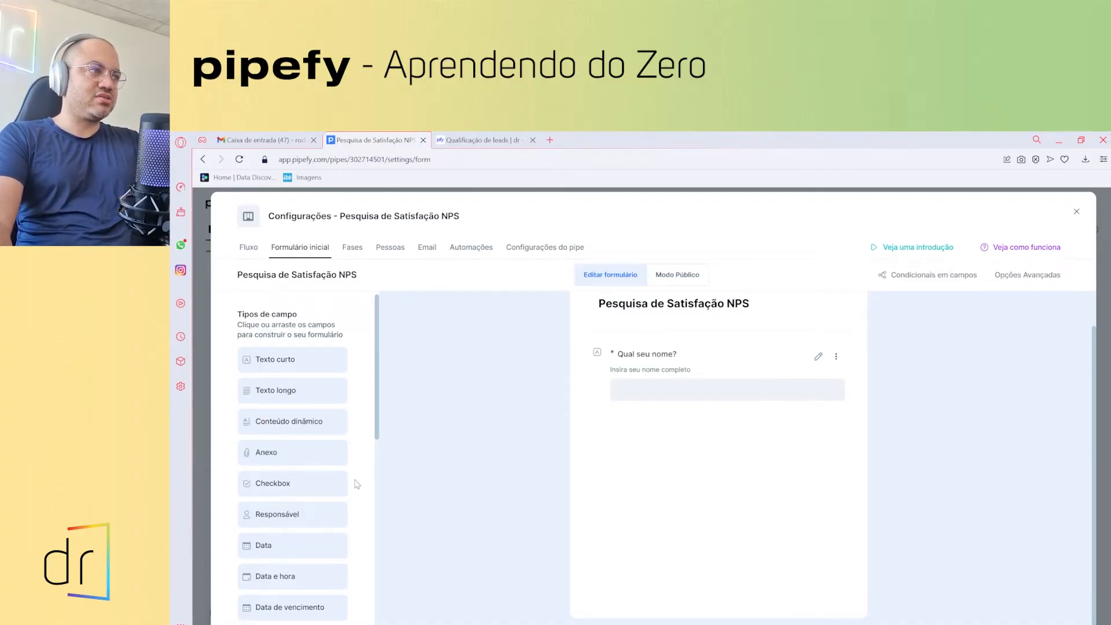
scroll(330, 498, "down", 5)
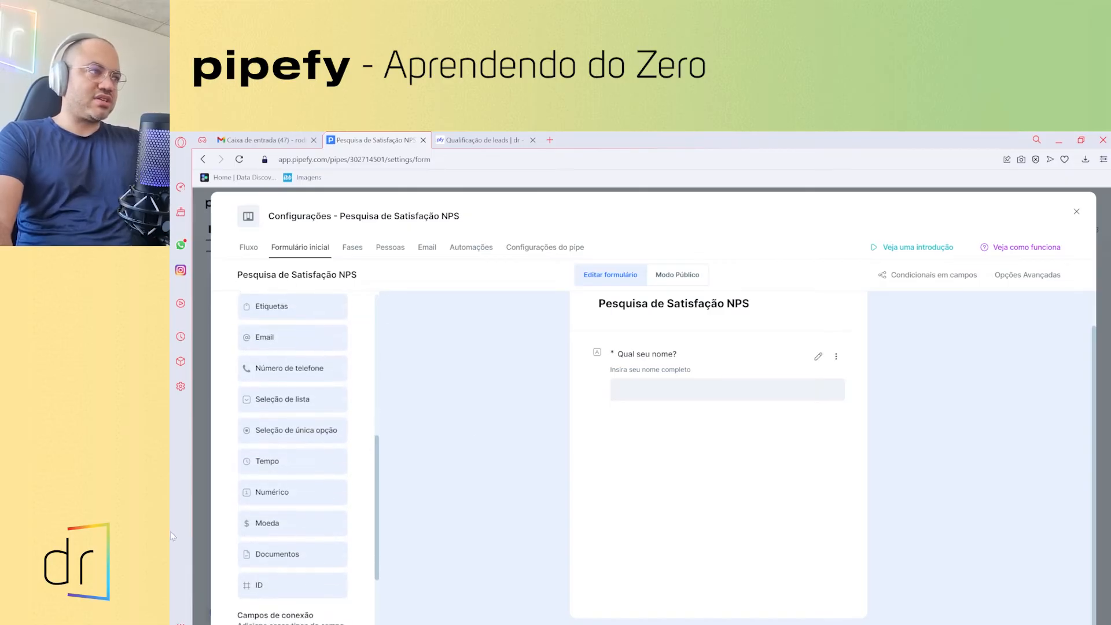
scroll(313, 515, "down", 2)
scroll(286, 528, "up", 4)
scroll(287, 528, "up", 3)
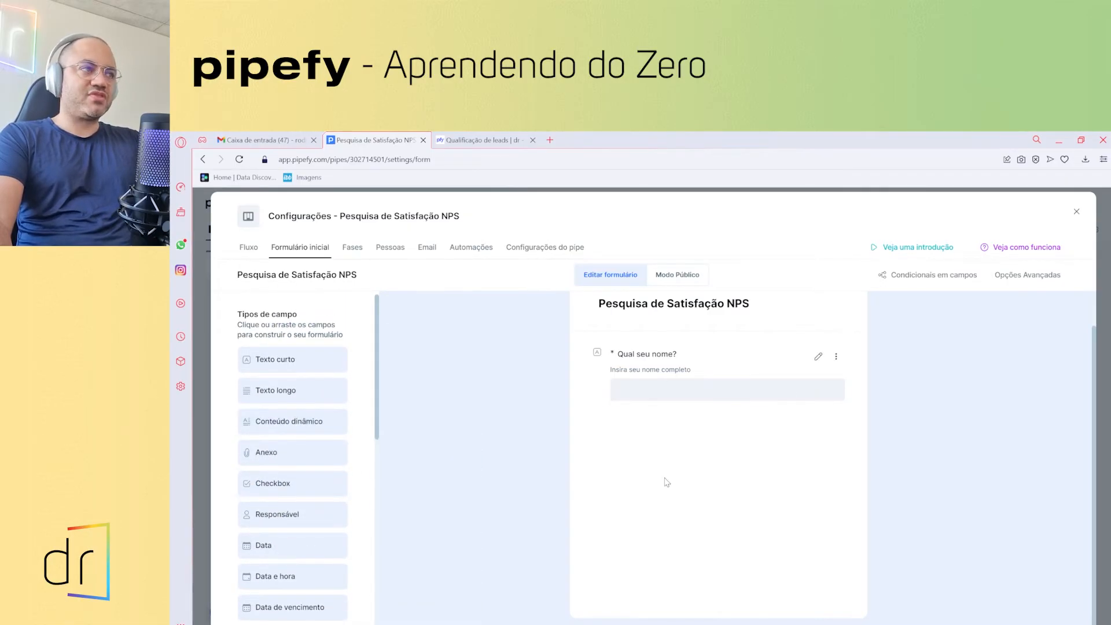
mouse_move(284, 425)
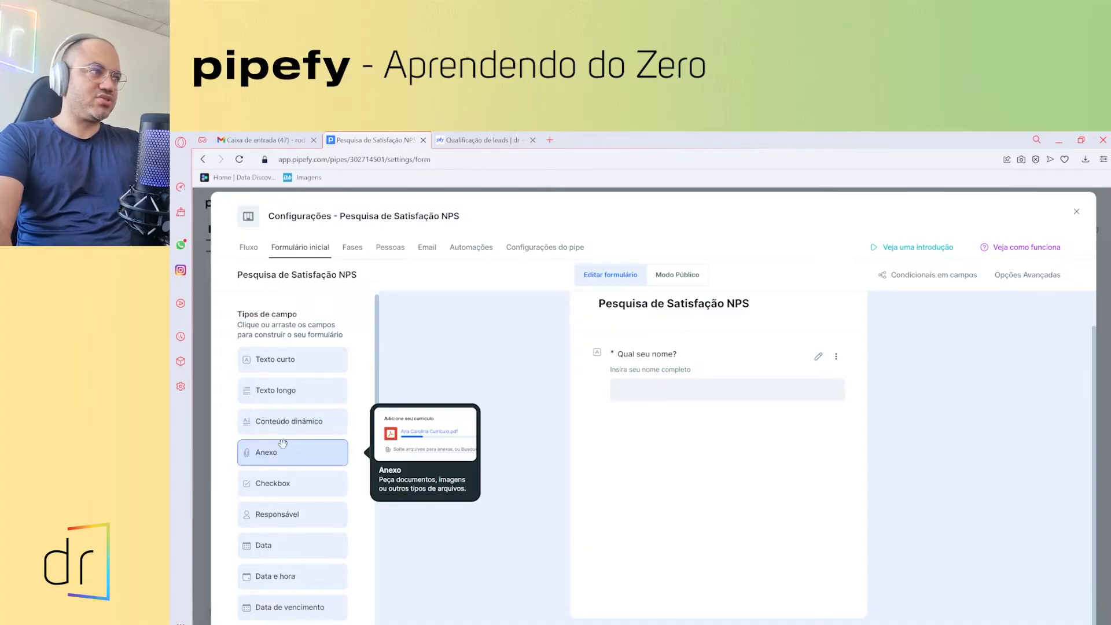
mouse_move(283, 479)
scroll(283, 479, "down", 1)
scroll(285, 476, "down", 3)
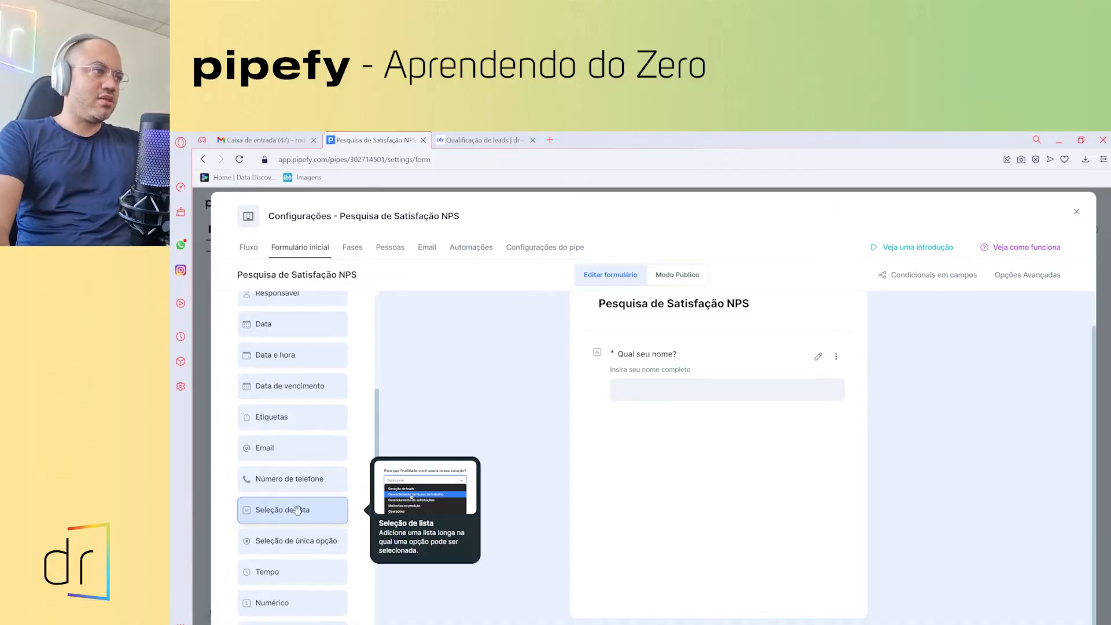
left_click(298, 512)
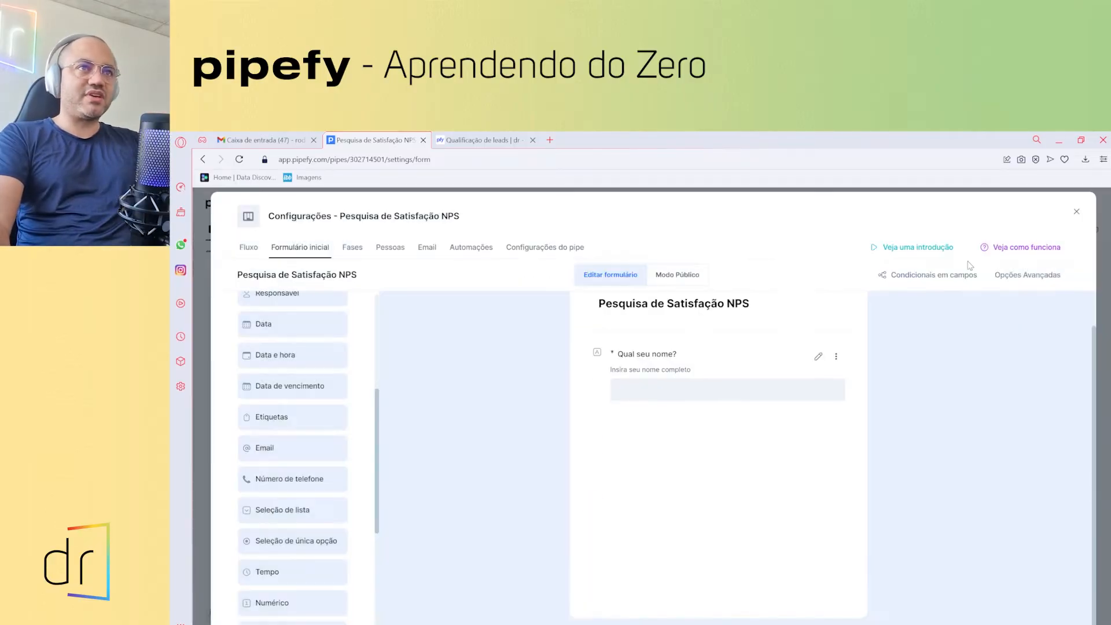
left_click(967, 259)
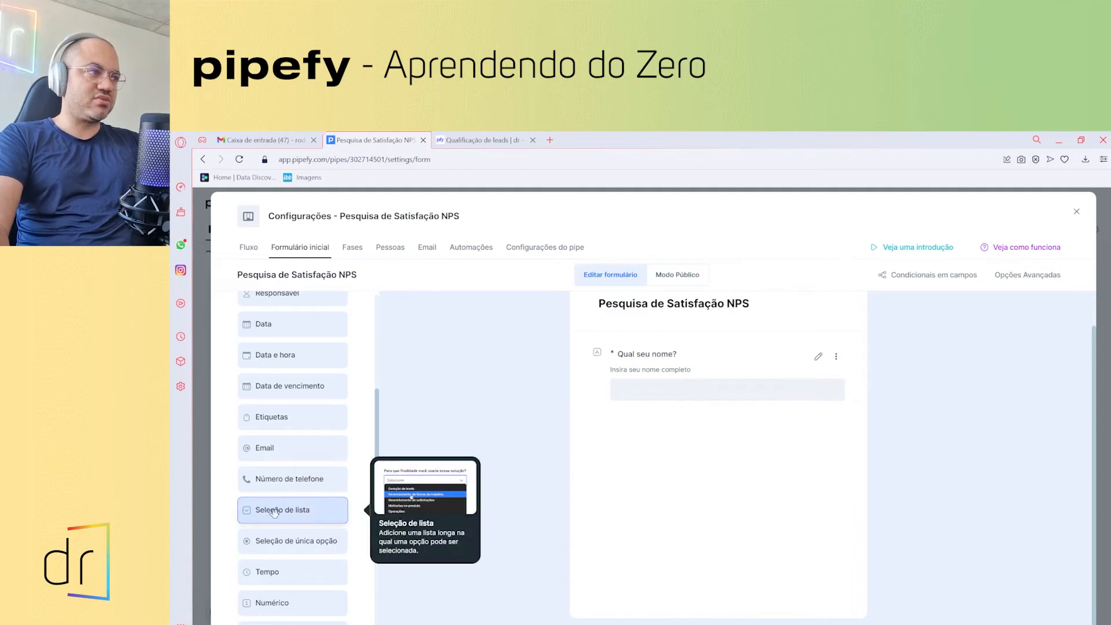
mouse_move(273, 540)
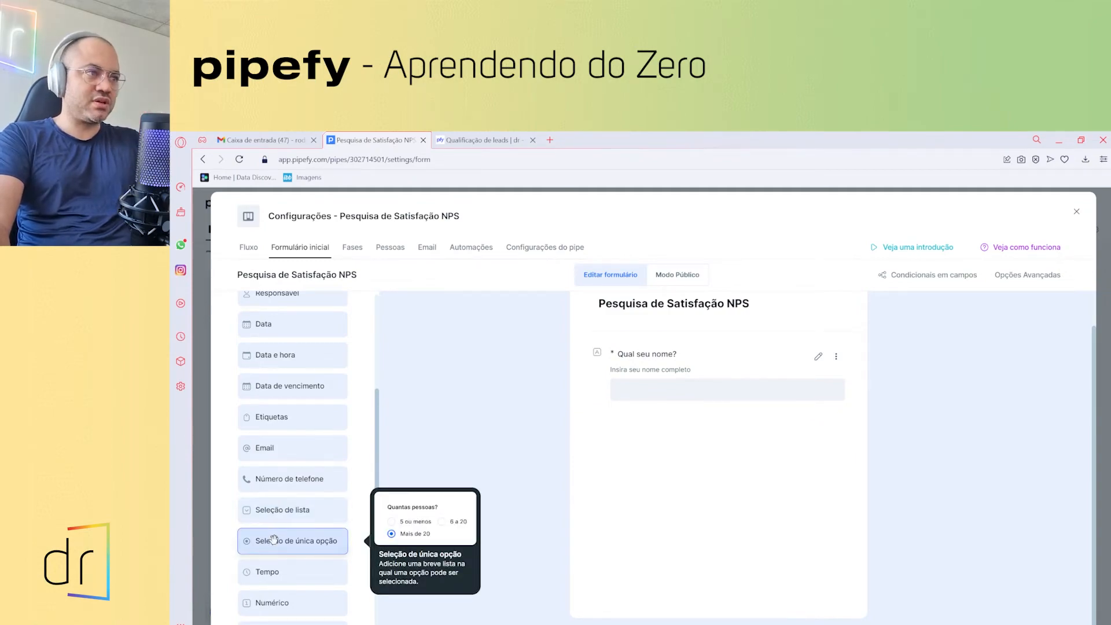
mouse_move(280, 519)
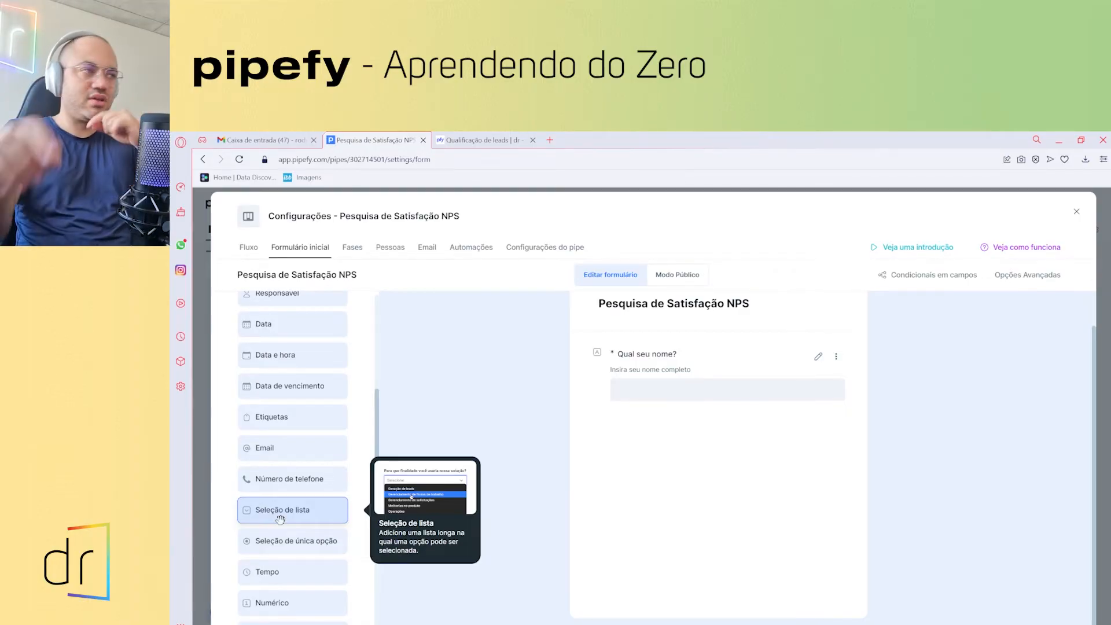
mouse_move(307, 544)
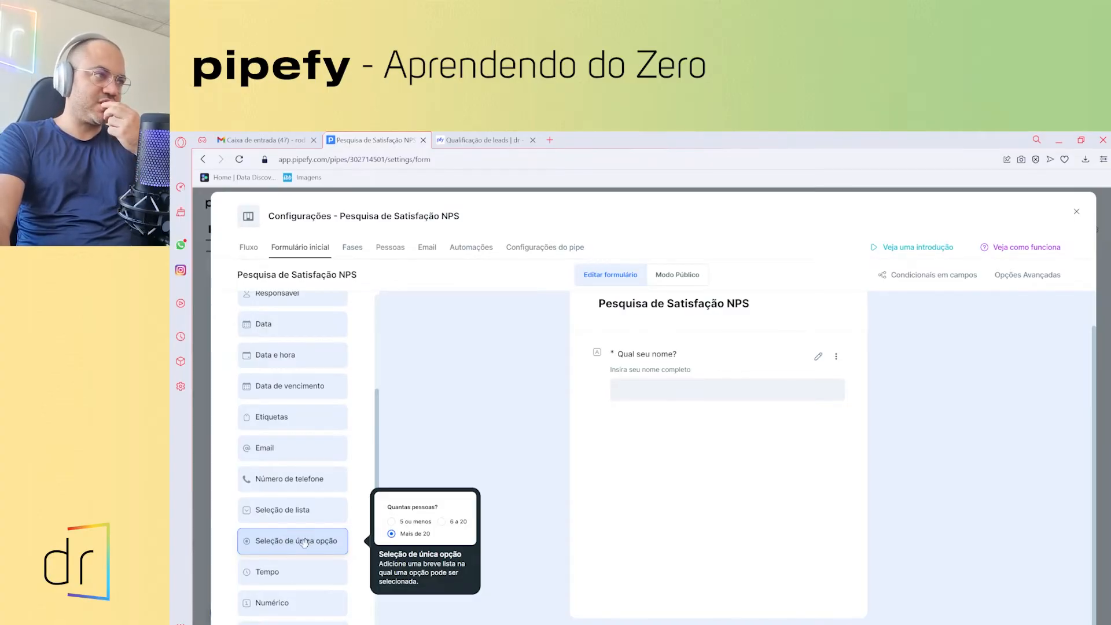
- Add a horizontal single-choice field titled 'Qual produto você utiliza atualmente'
left_click(303, 543)
left_click(446, 301)
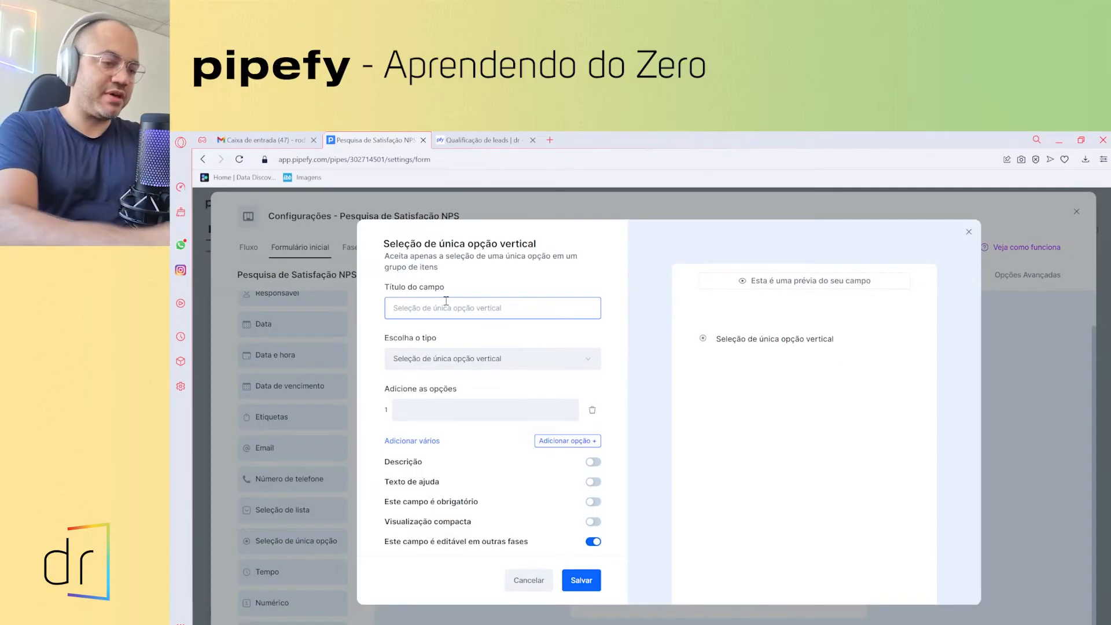
type("Qual pro")
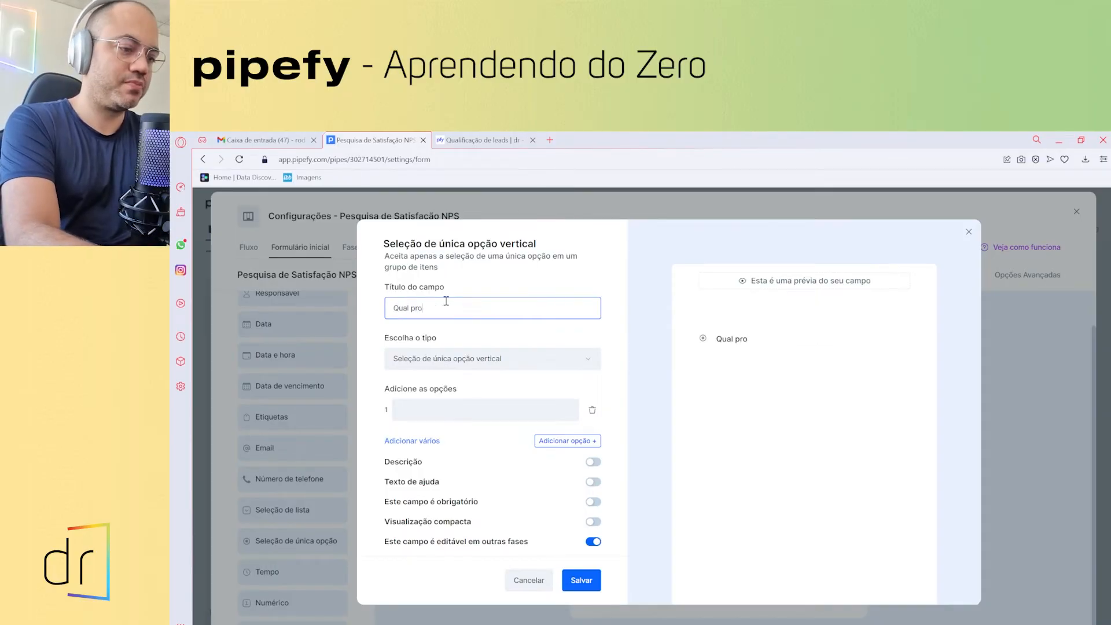
type("duto voc")
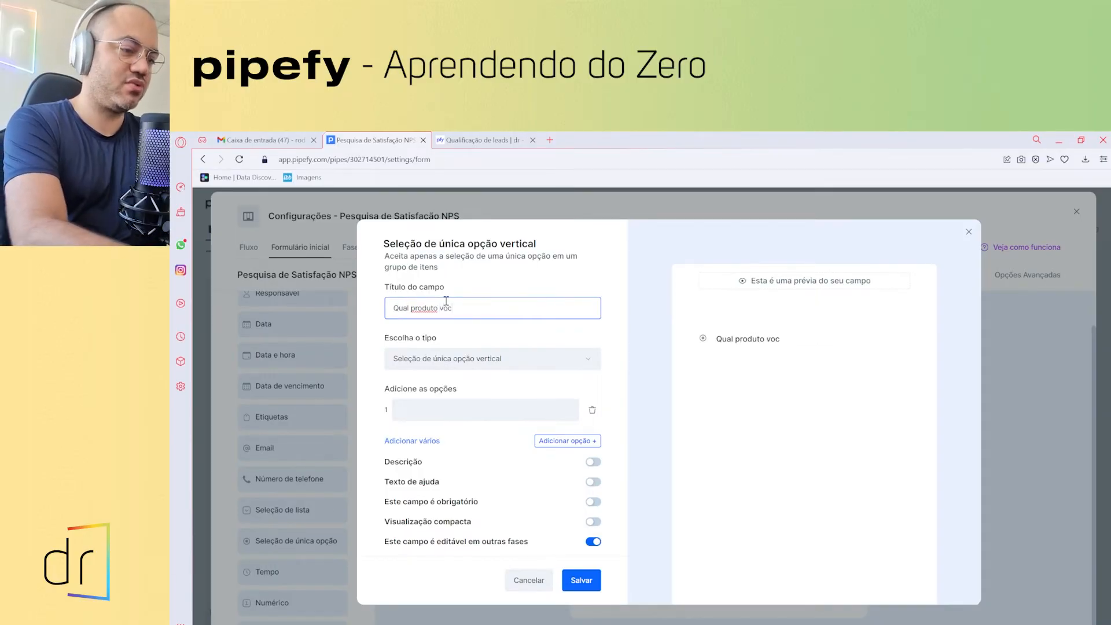
type("ê utiliza")
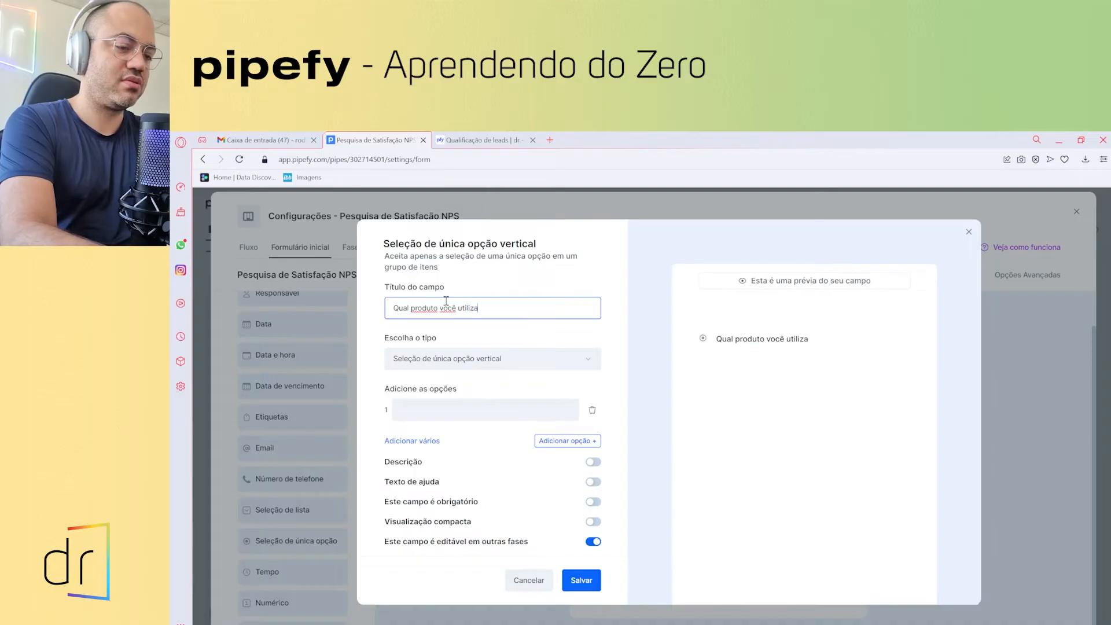
type(" atualmente?")
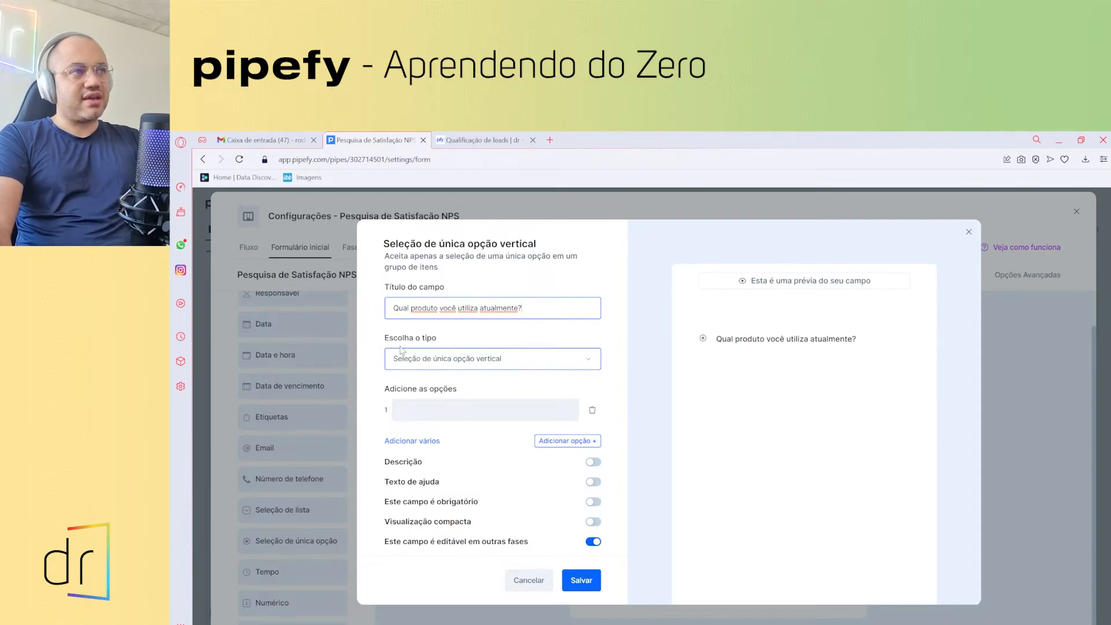
left_click(509, 365)
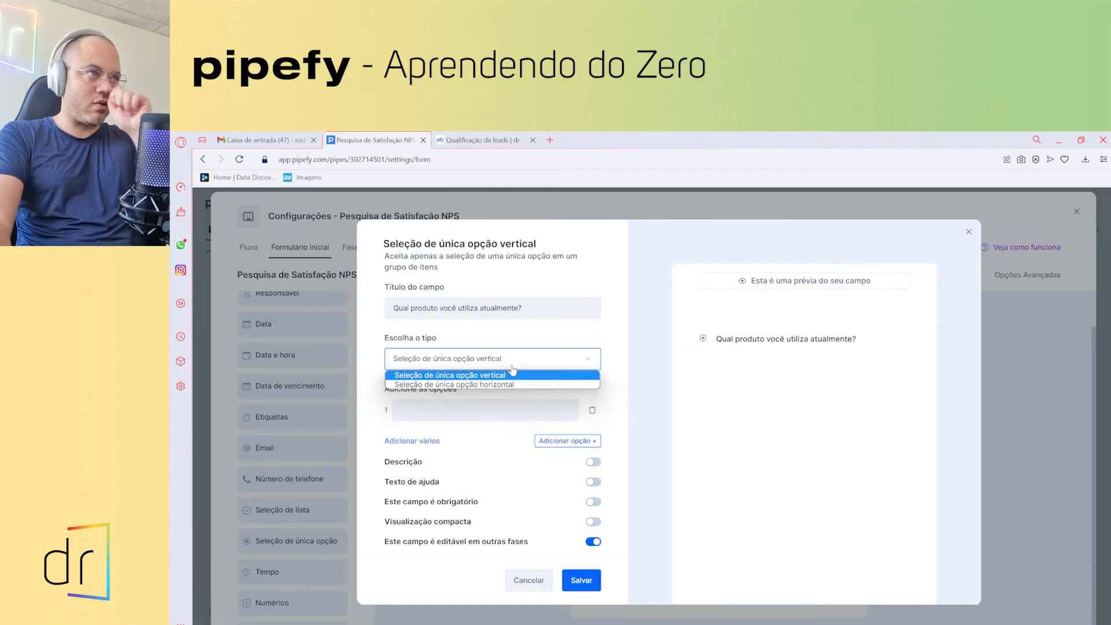
left_click(512, 384)
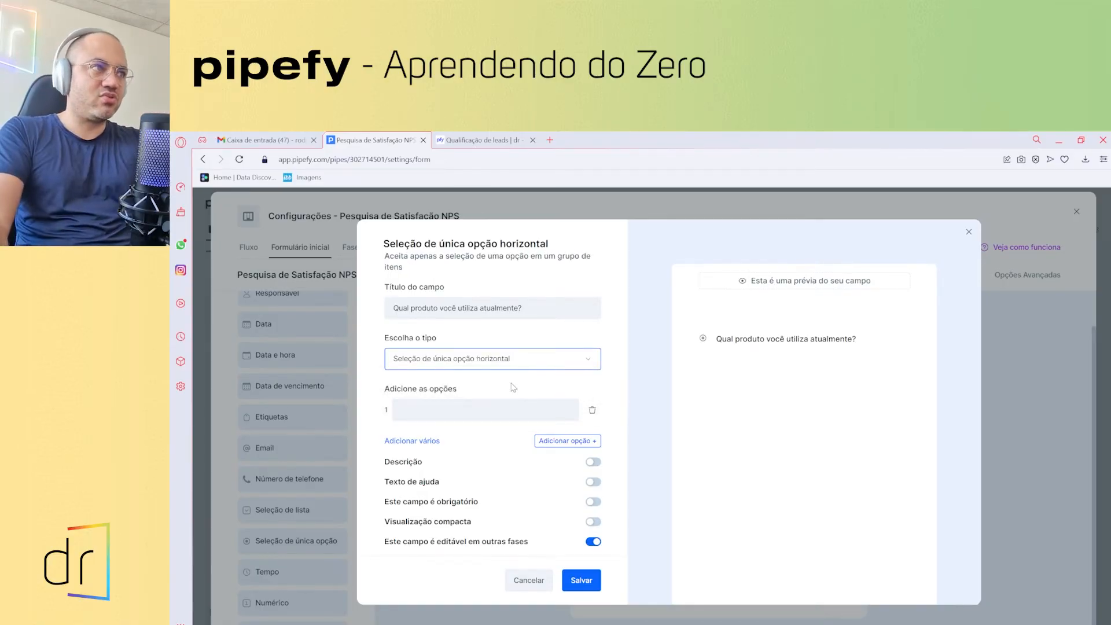
- Give the product question the options 'Team as a Service' and 'Recruiter'
left_click(414, 412)
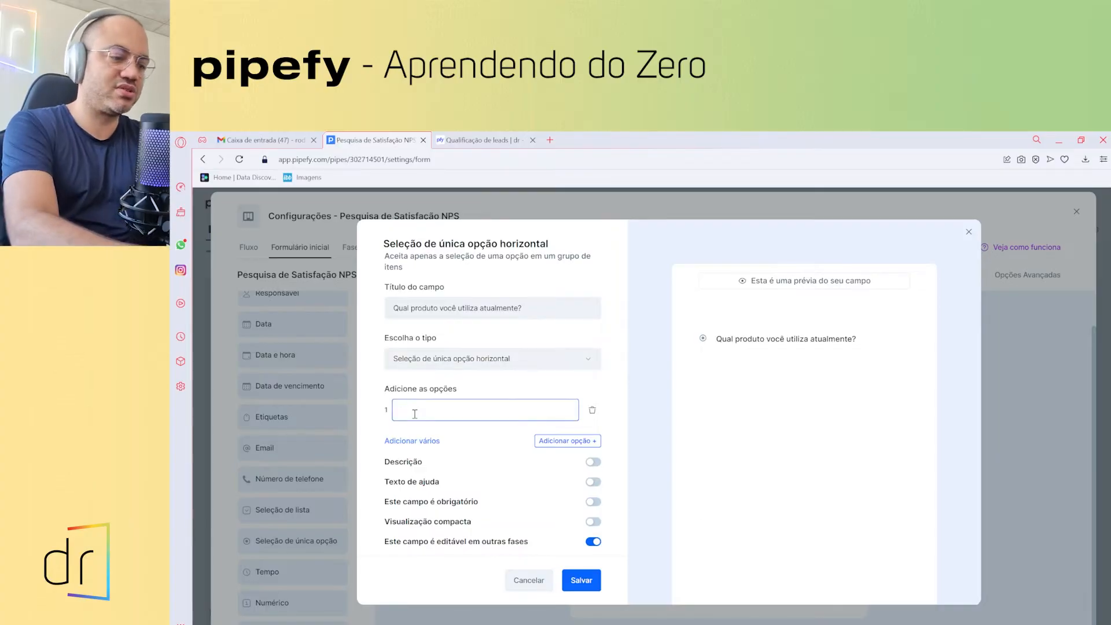
type("Team as a Serv")
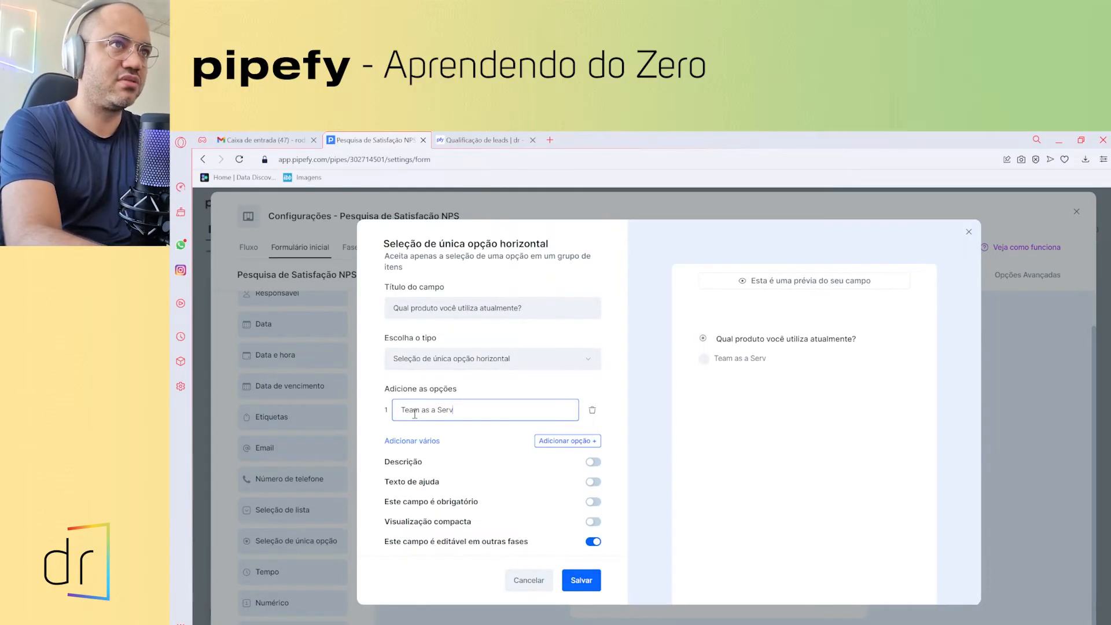
type("ice (TaaS")
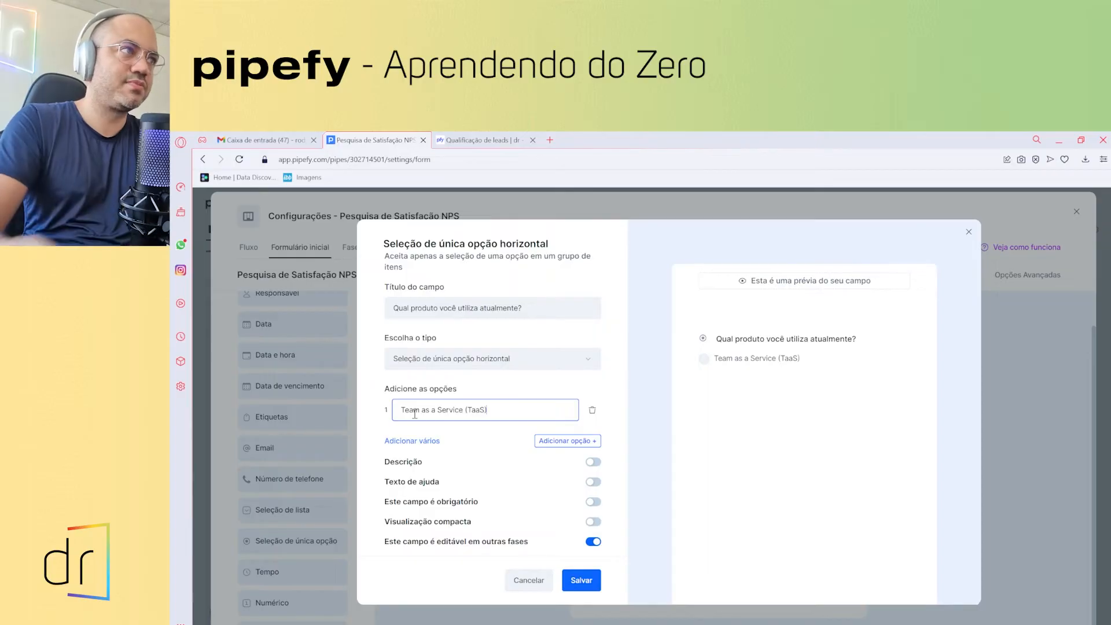
left_click(426, 434)
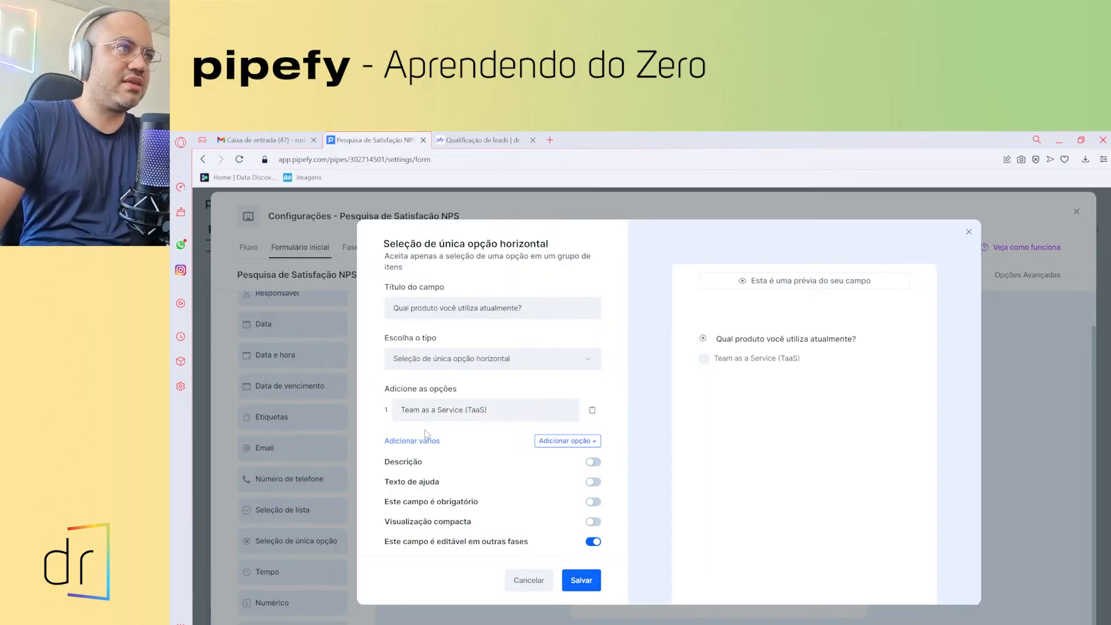
left_click(582, 442)
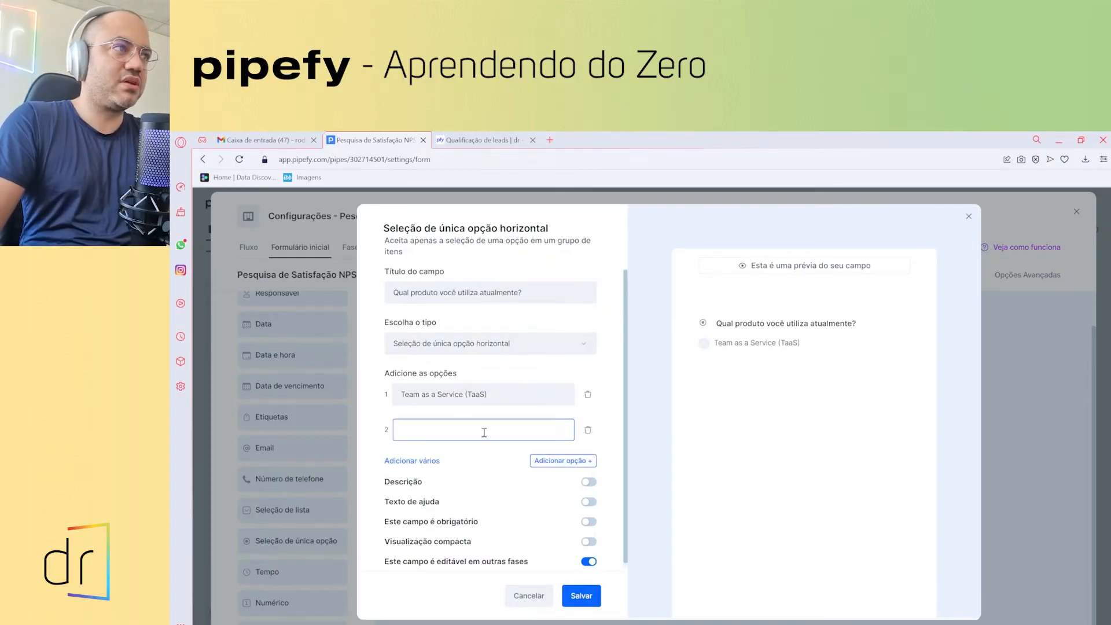
type("Recruiter")
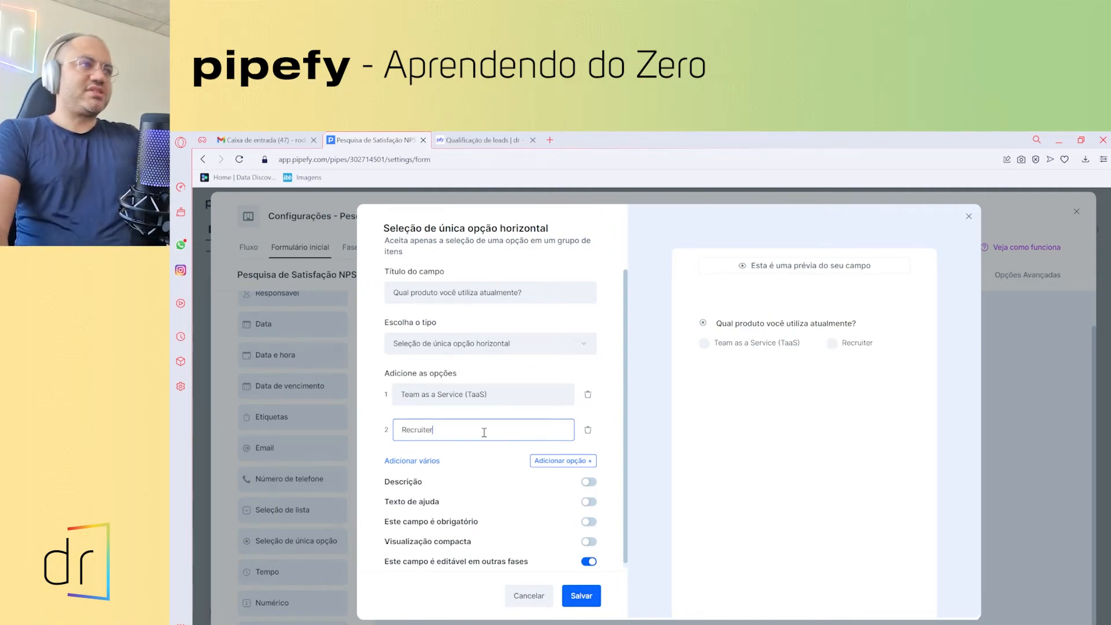
left_click(477, 450)
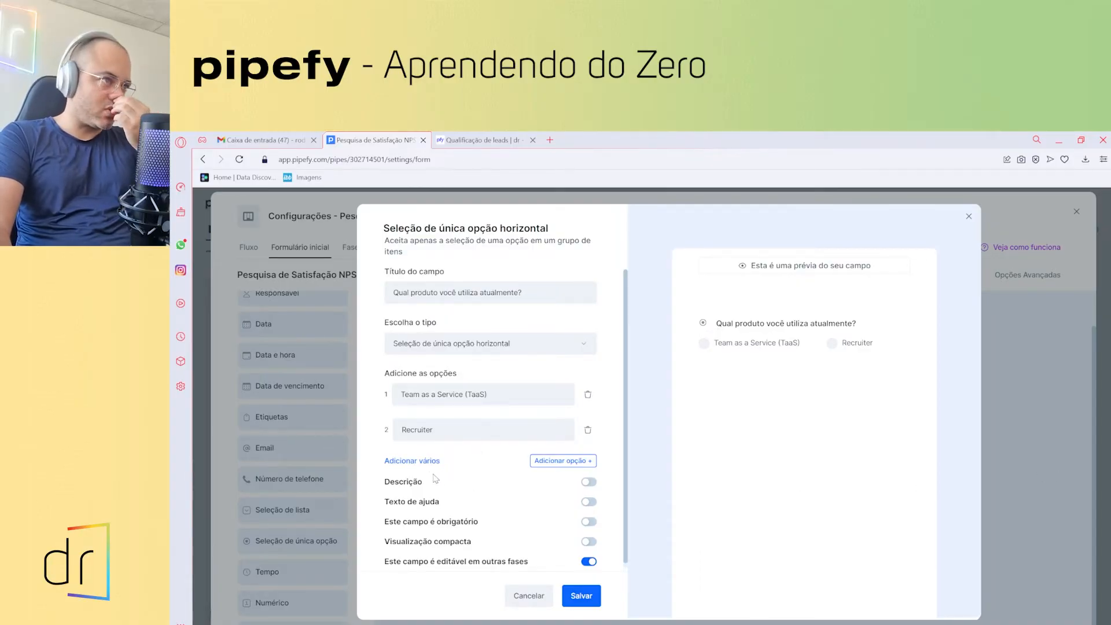
left_click(405, 462)
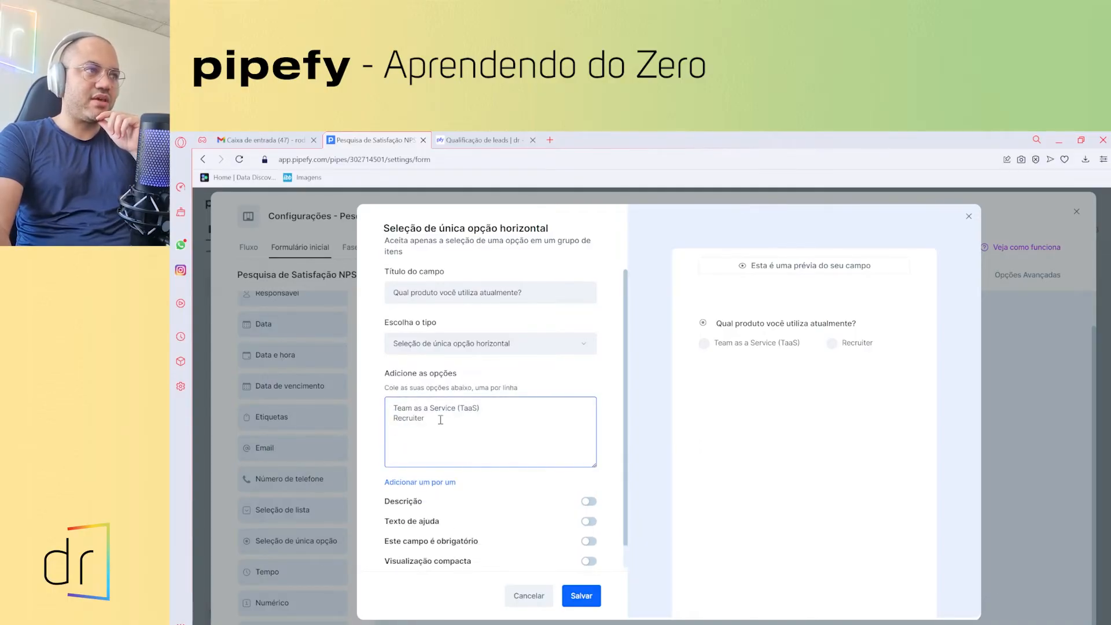
left_click(419, 433)
left_click_drag(396, 403, 426, 419)
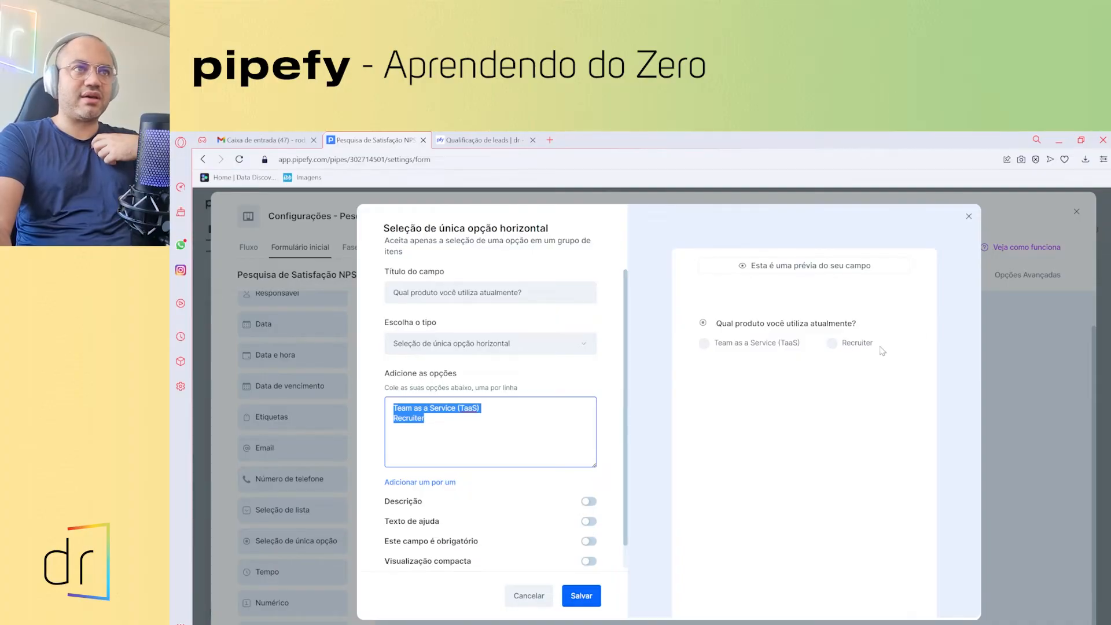
left_click(422, 431)
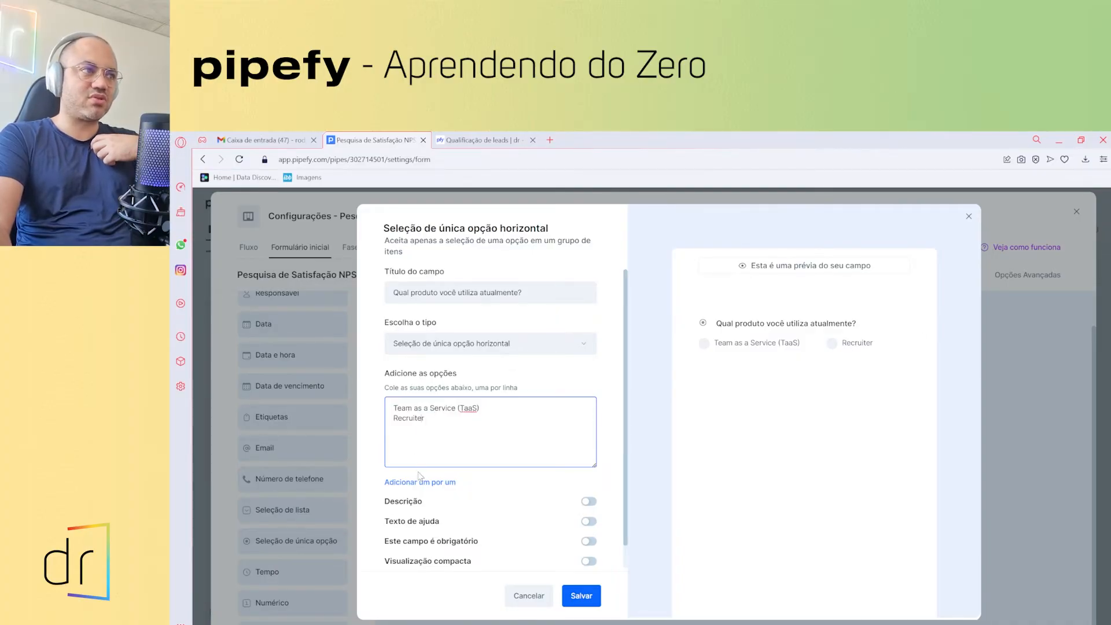
left_click(421, 483)
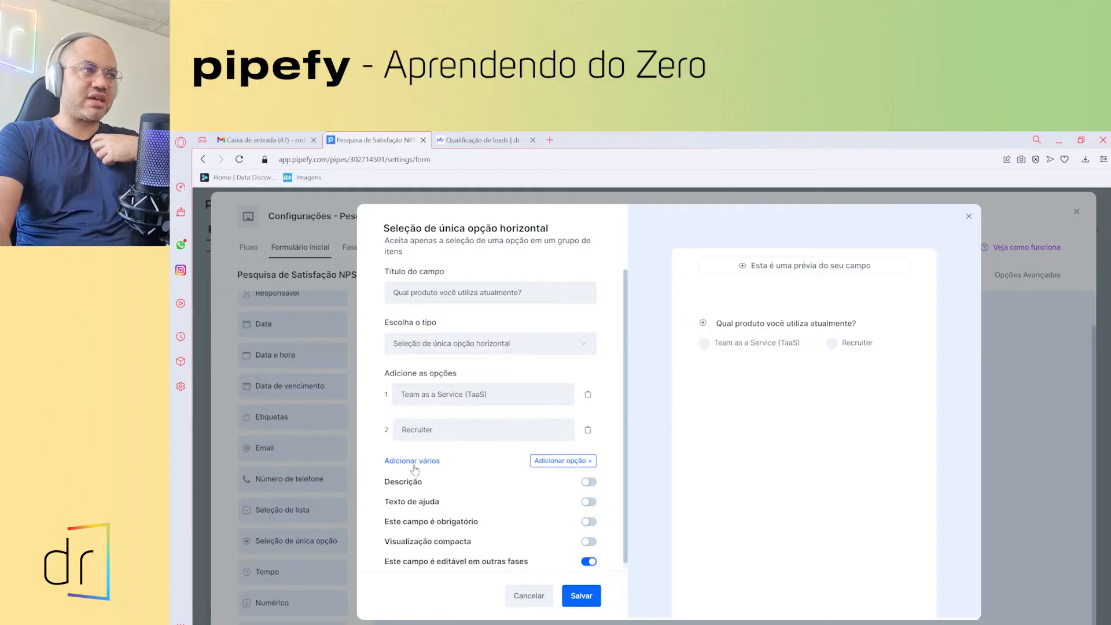
left_click(478, 435)
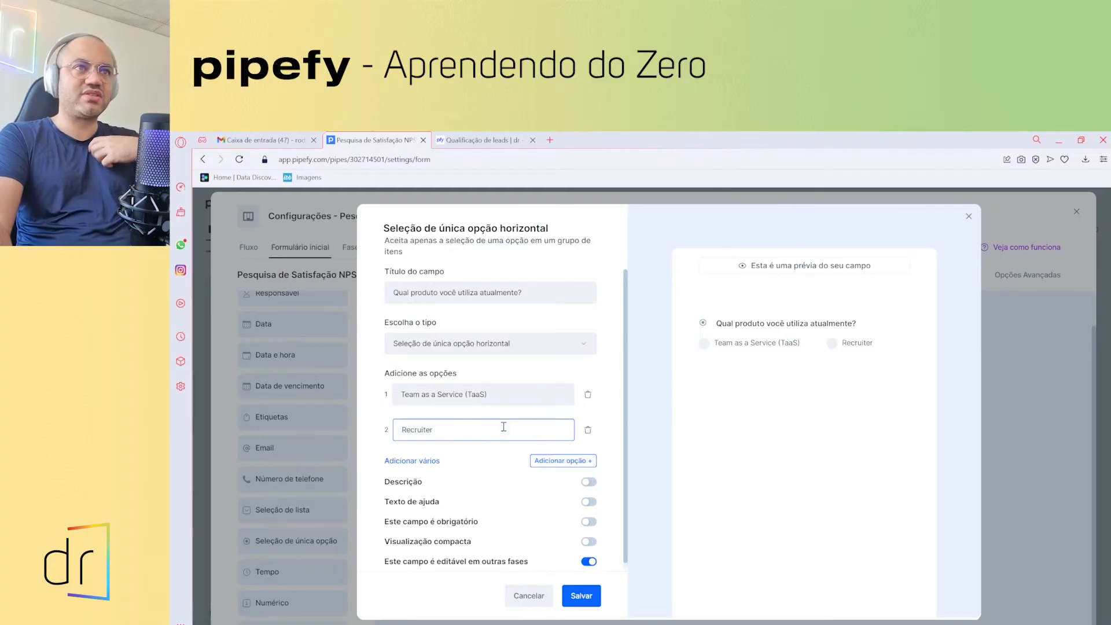
- Make the product question required and not editable in other phases, then save it
left_click(588, 521)
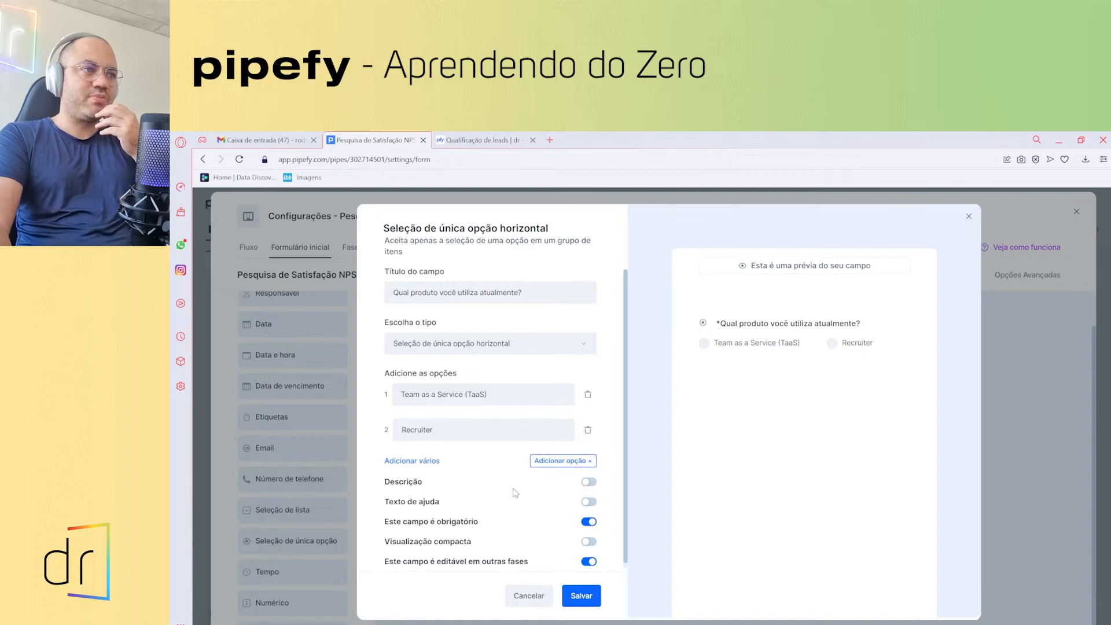
scroll(500, 480, "down", 1)
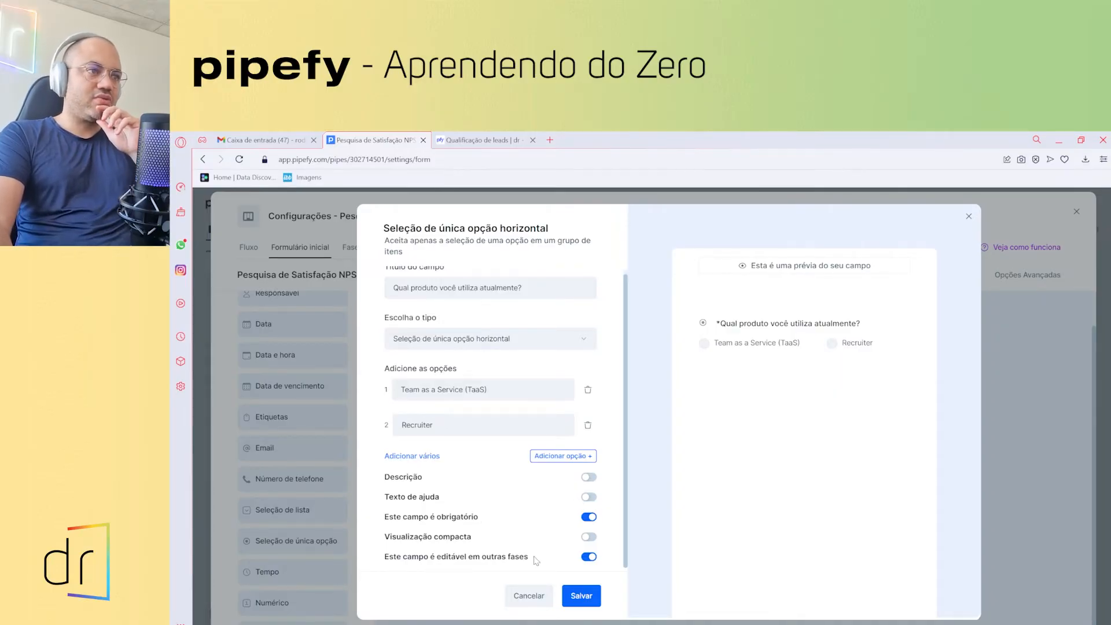
left_click(588, 558)
left_click(582, 596)
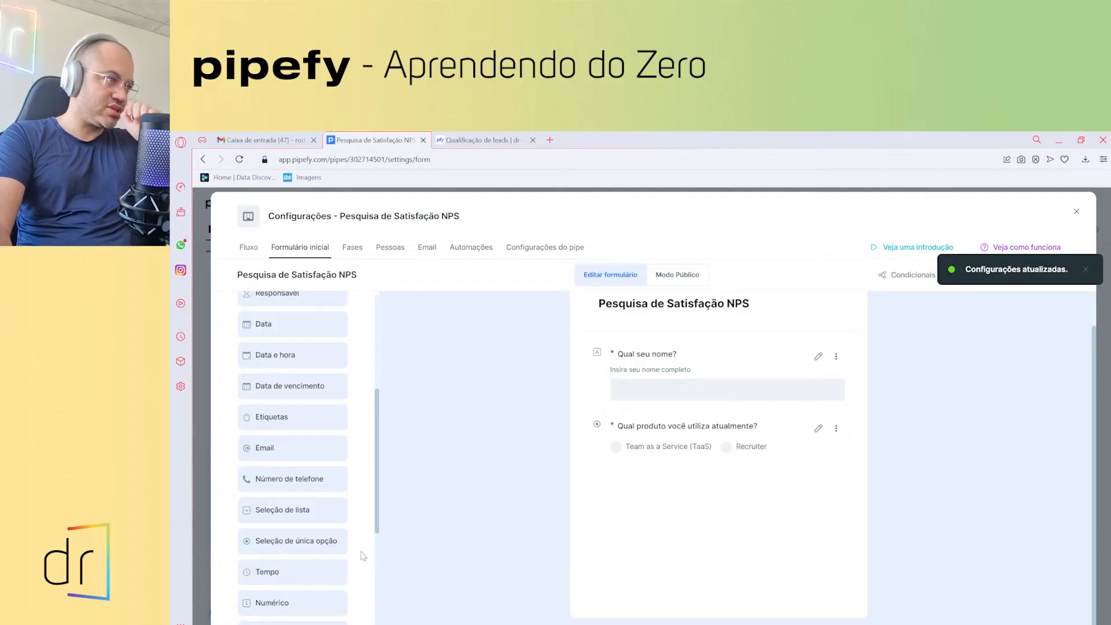
mouse_move(303, 566)
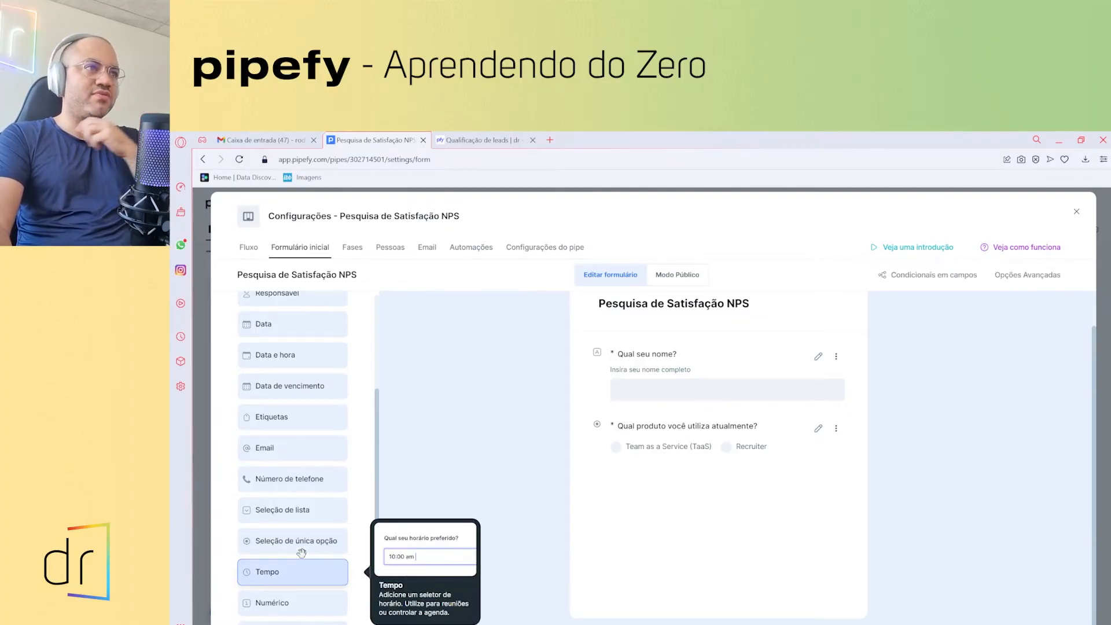
scroll(303, 480, "up", 2)
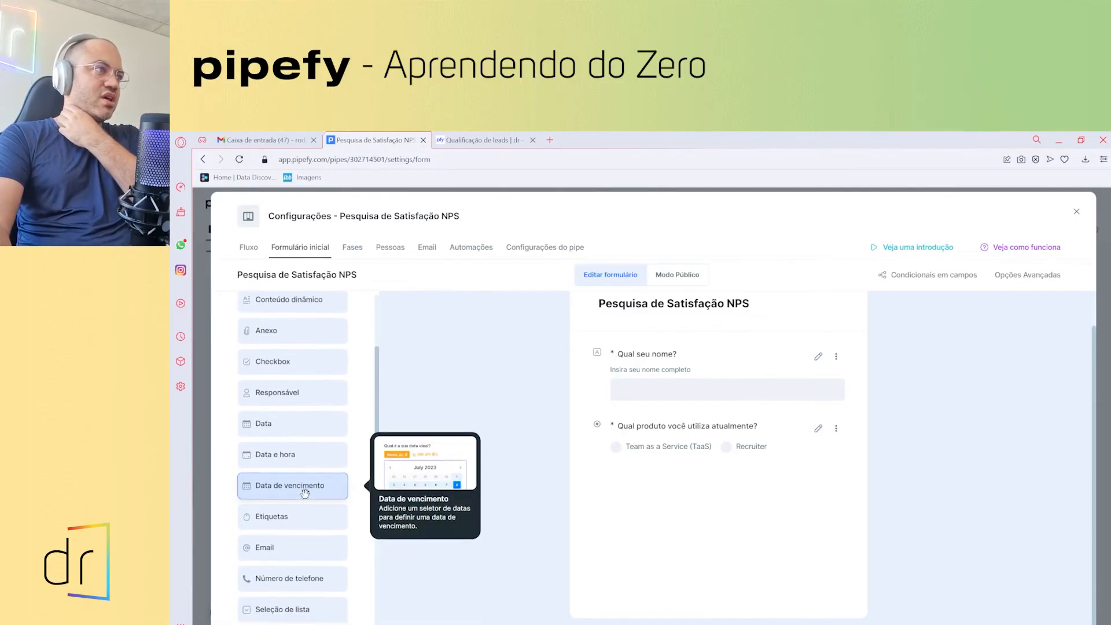
scroll(306, 494, "down", 2)
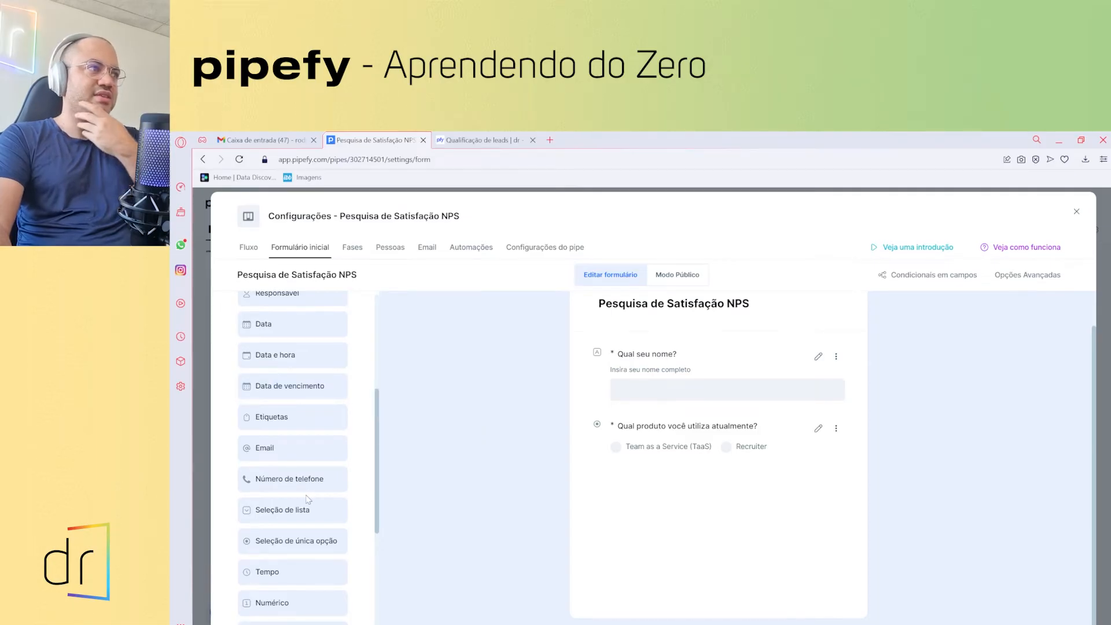
scroll(308, 498, "down", 3)
mouse_move(313, 536)
scroll(313, 535, "up", 2)
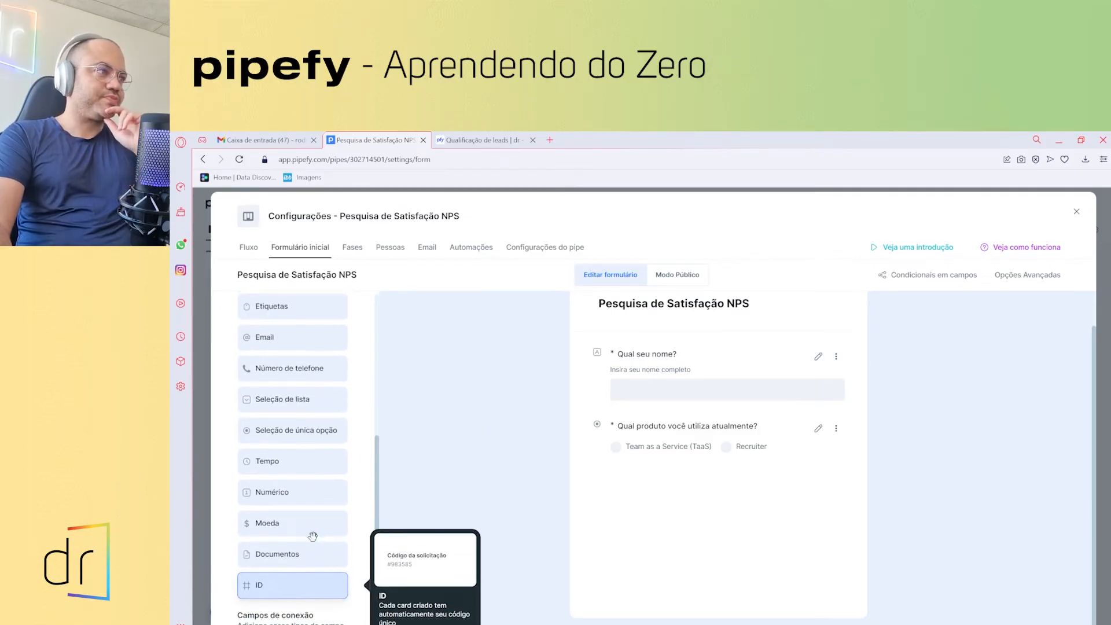
scroll(312, 535, "up", 3)
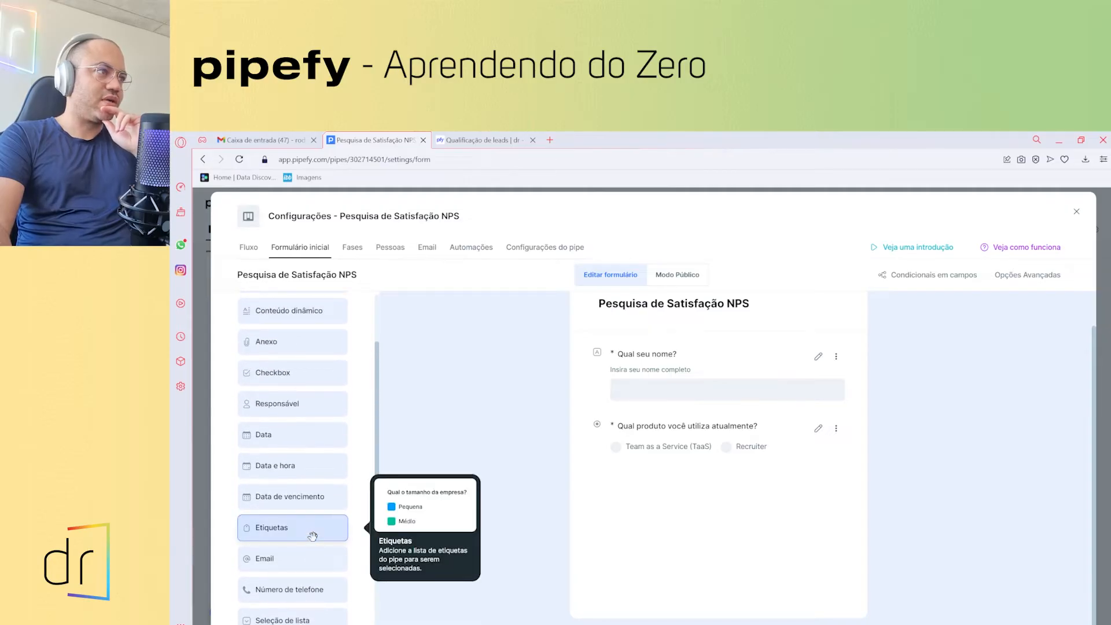
scroll(312, 535, "down", 2)
scroll(301, 463, "up", 2)
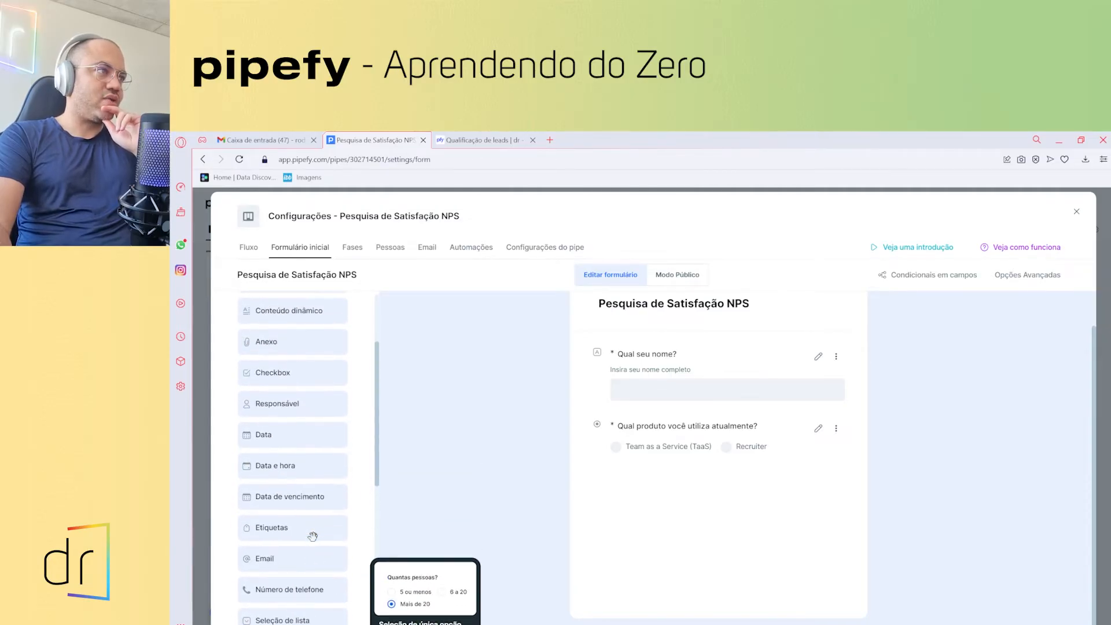
- Add a Checkbox field titled 'De zero a 10, quanto você recommendaria este produto para um conhecido?'
left_click(286, 375)
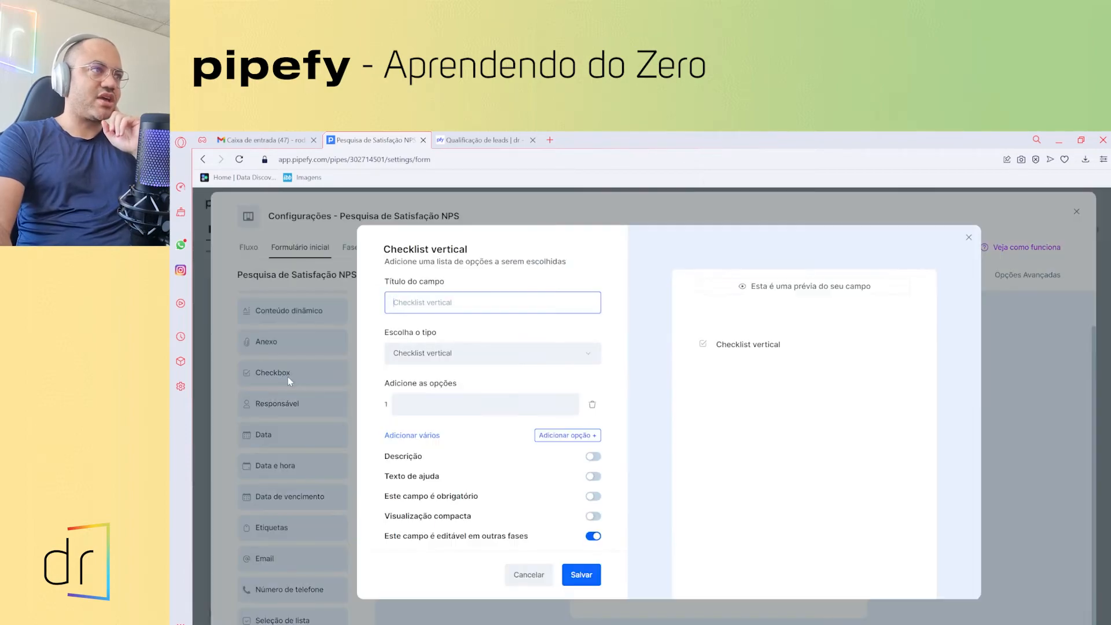
type("Qua")
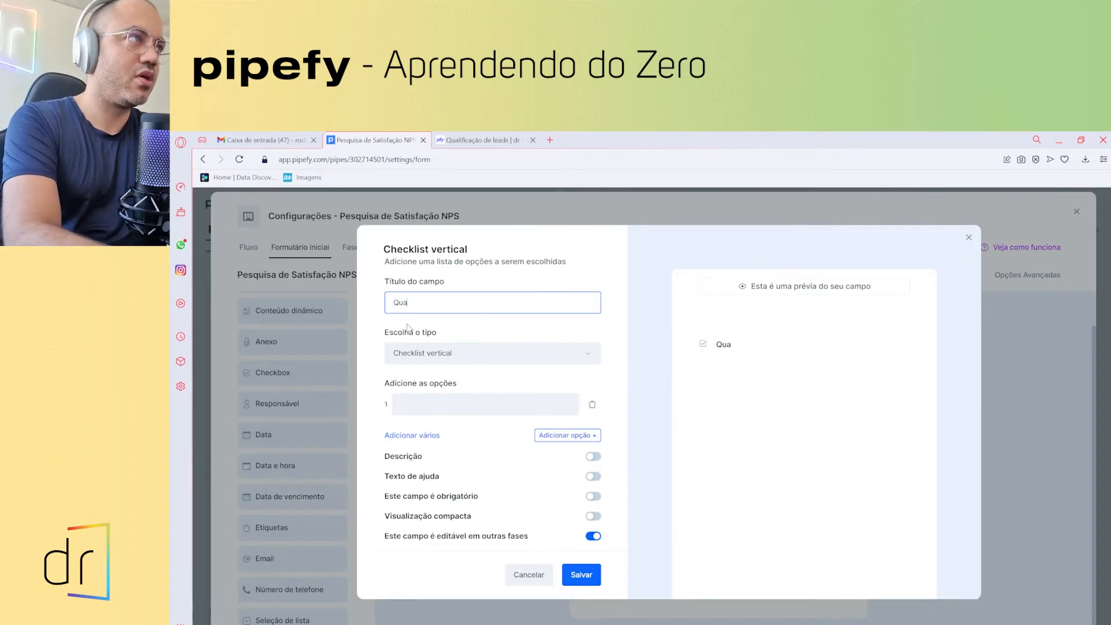
type("l nota")
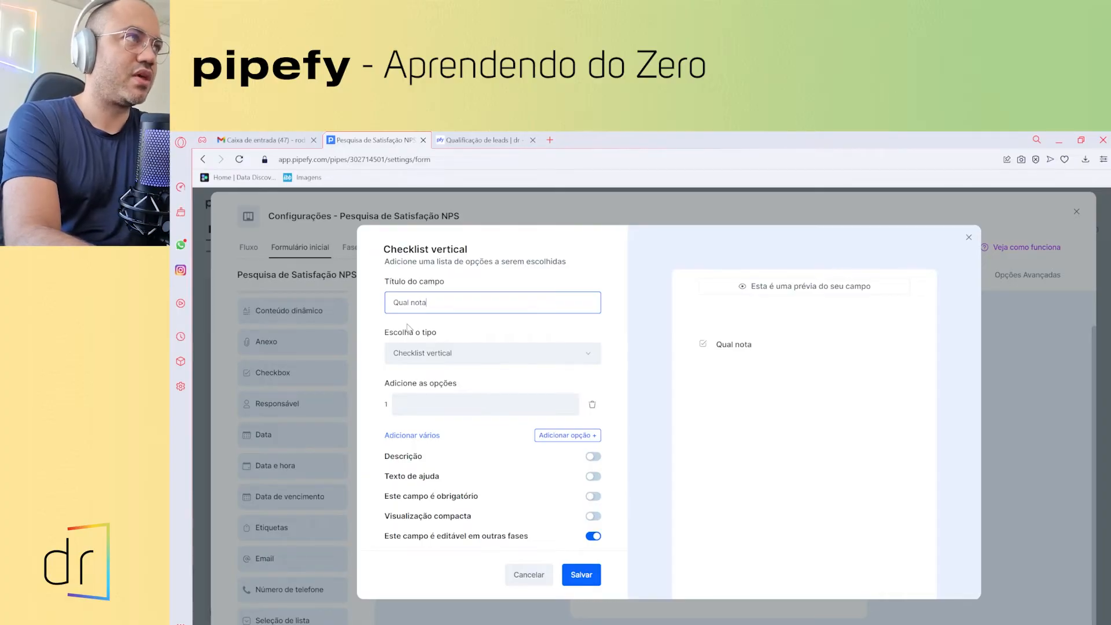
key("BackSpace")
key("BackSpace")
key("BackSpace")
key("BackSpace")
key("BackSpace")
key("BackSpace")
key("BackSpace")
key("BackSpace")
key("BackSpace")
type("De zero a 10")
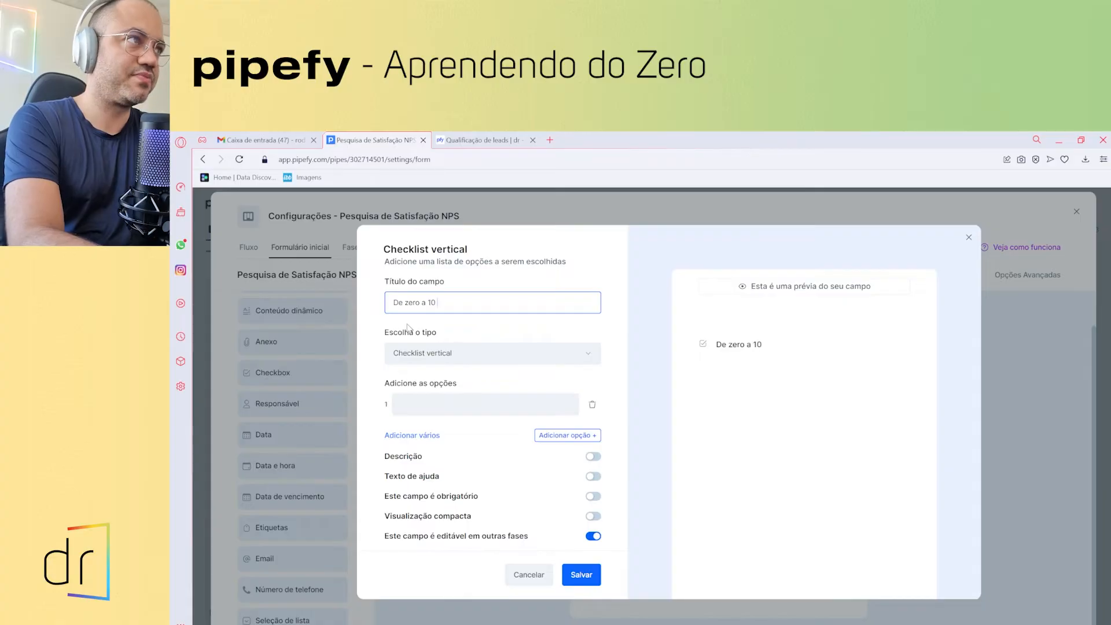
type(", quant")
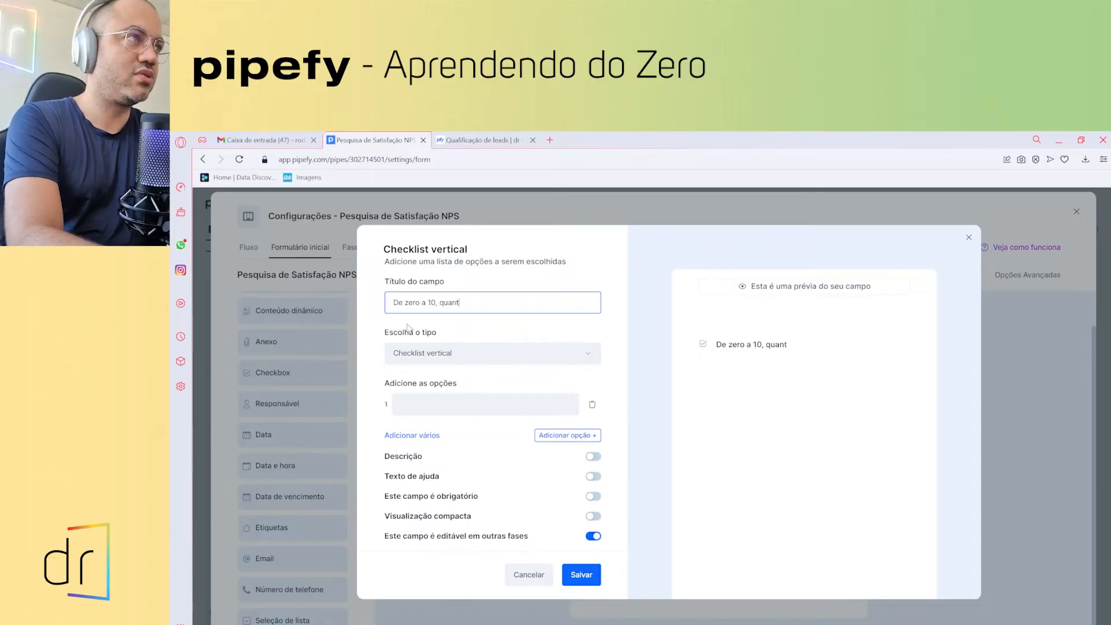
type("o você re")
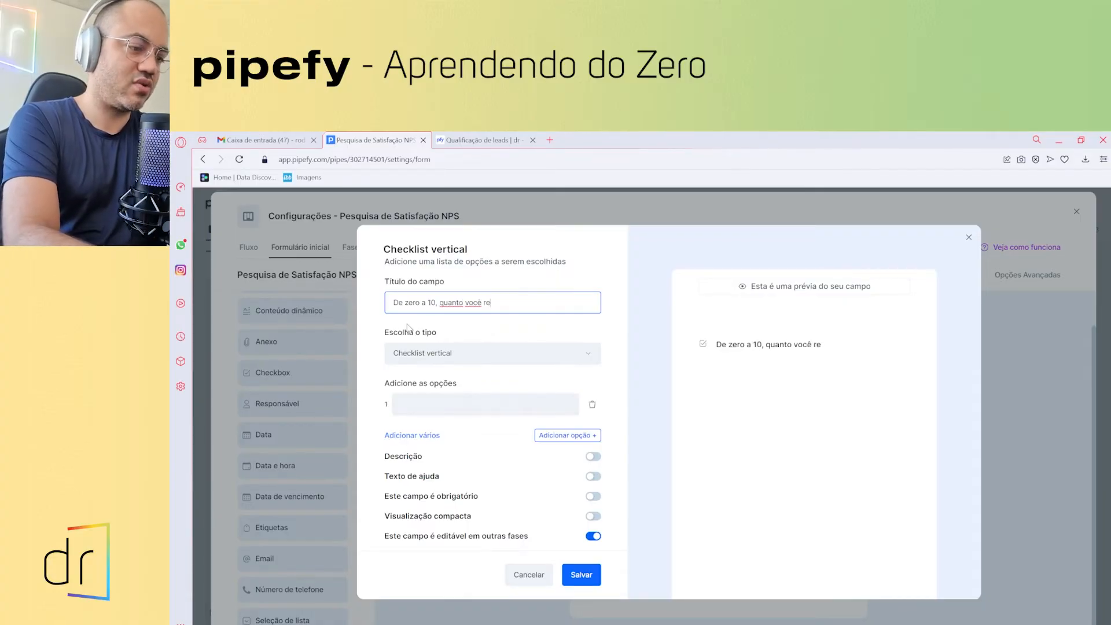
type("commendaria e")
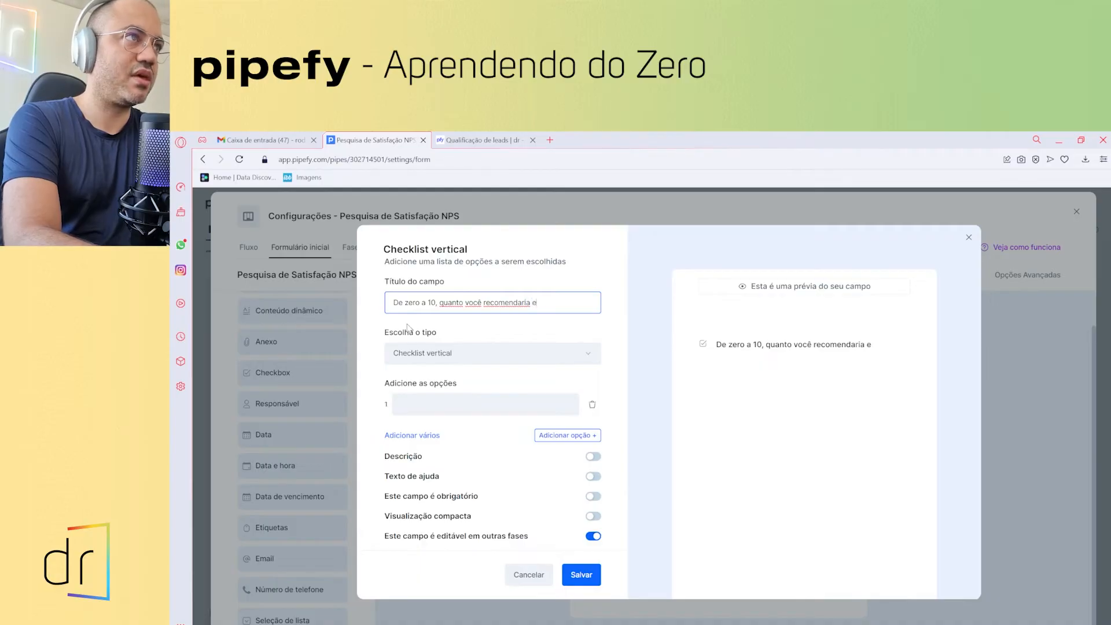
type("ste produto para um")
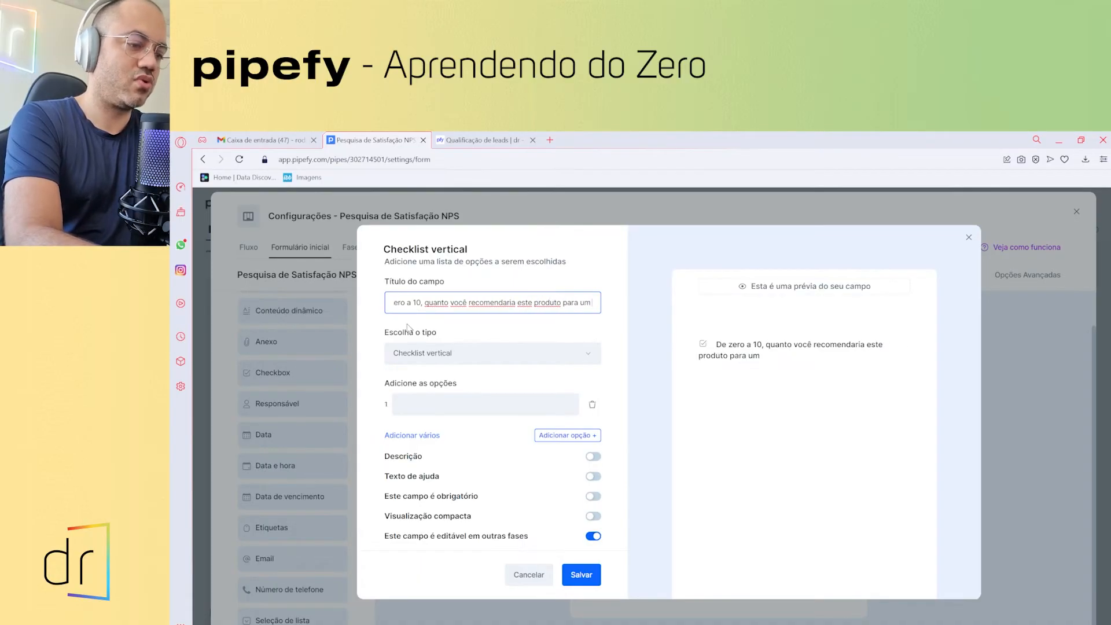
type(" conhecido")
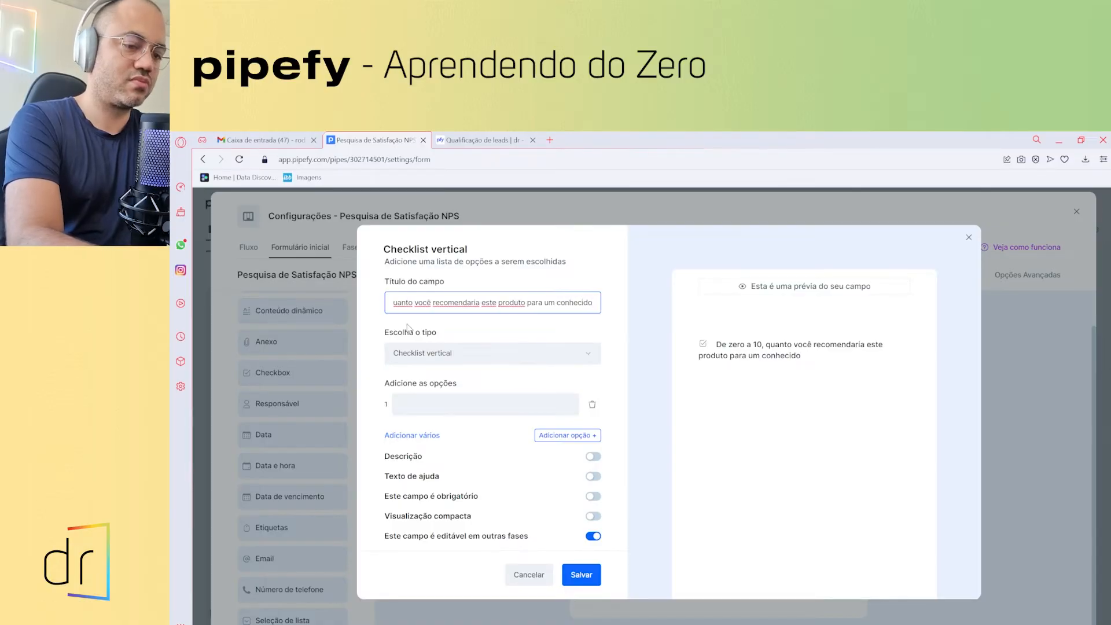
type("?")
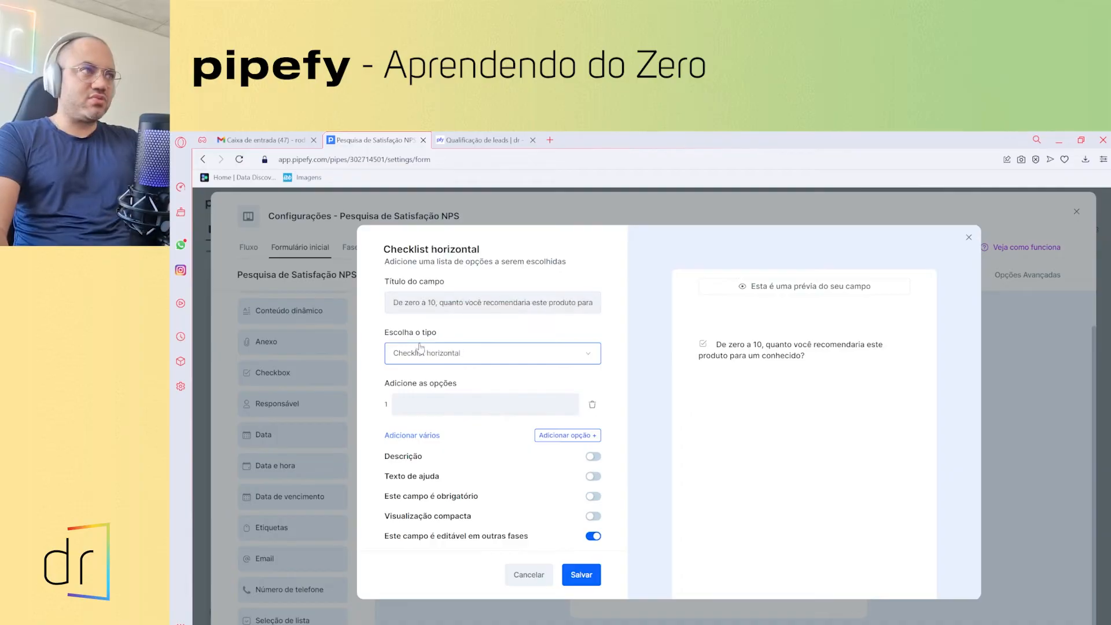
- Enter the answer options 1 through 10 as a multi-line list
left_click(444, 401)
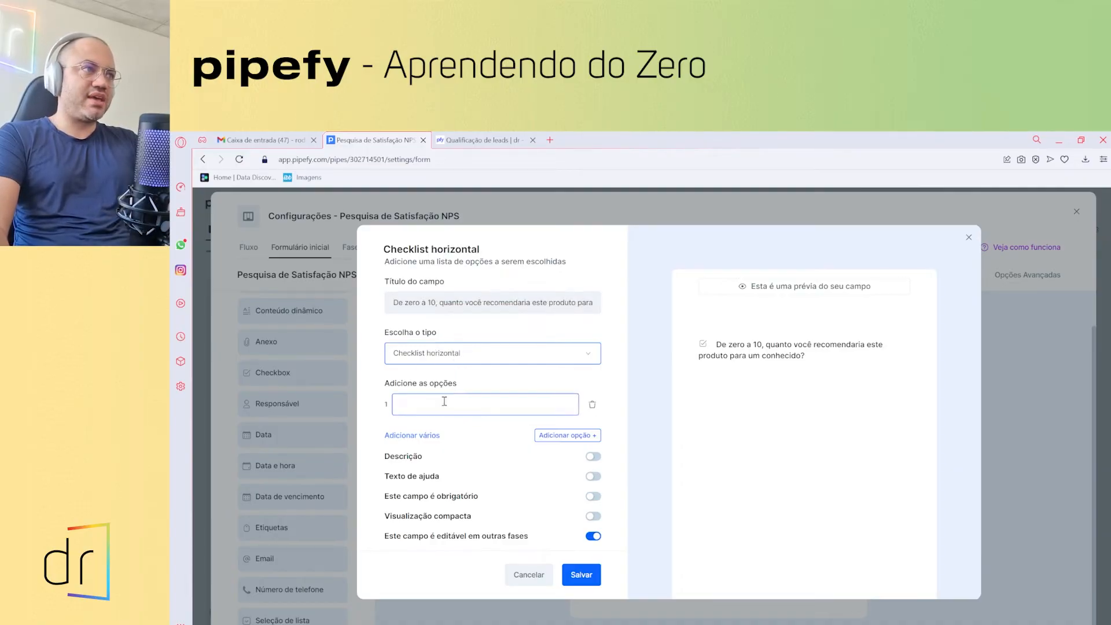
left_click(415, 436)
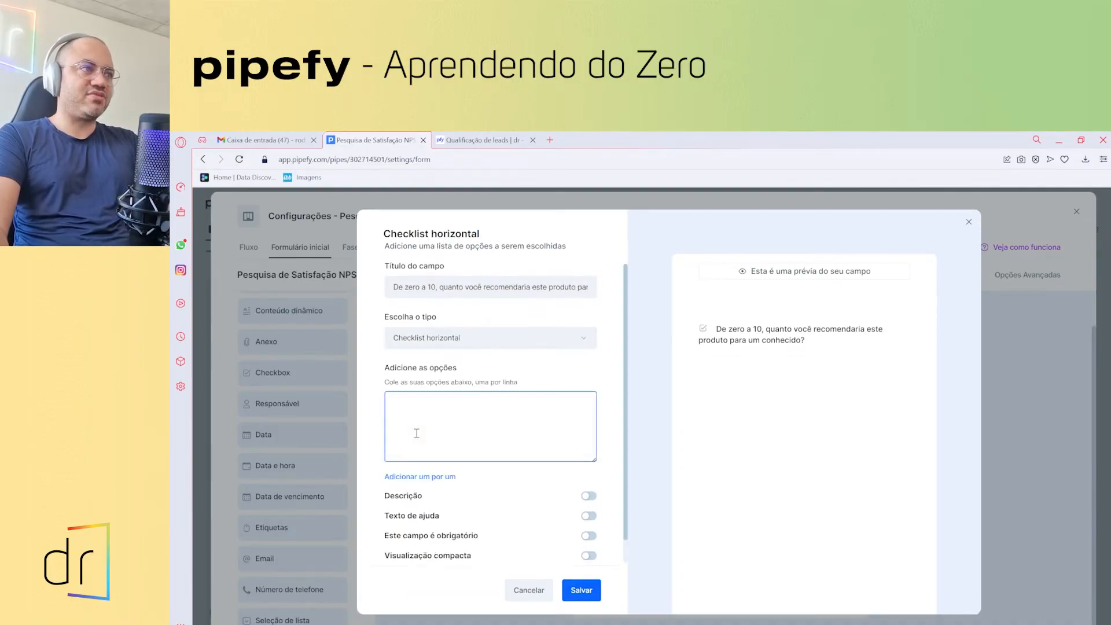
type("1")
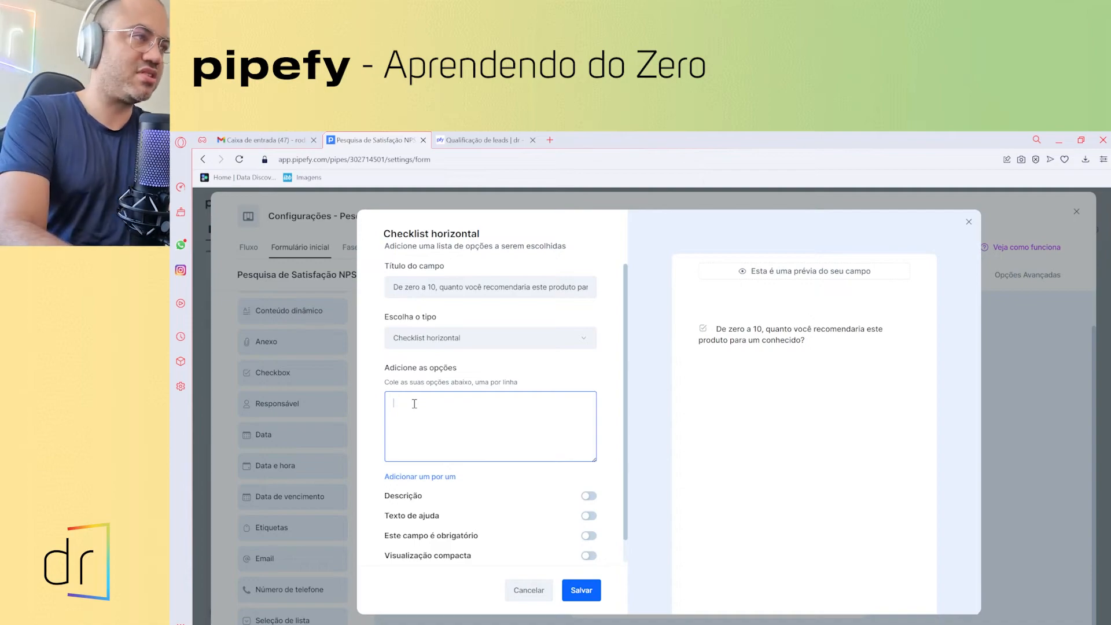
key("Return")
type("2")
key("Return")
type("3 4 5 6 7 ")
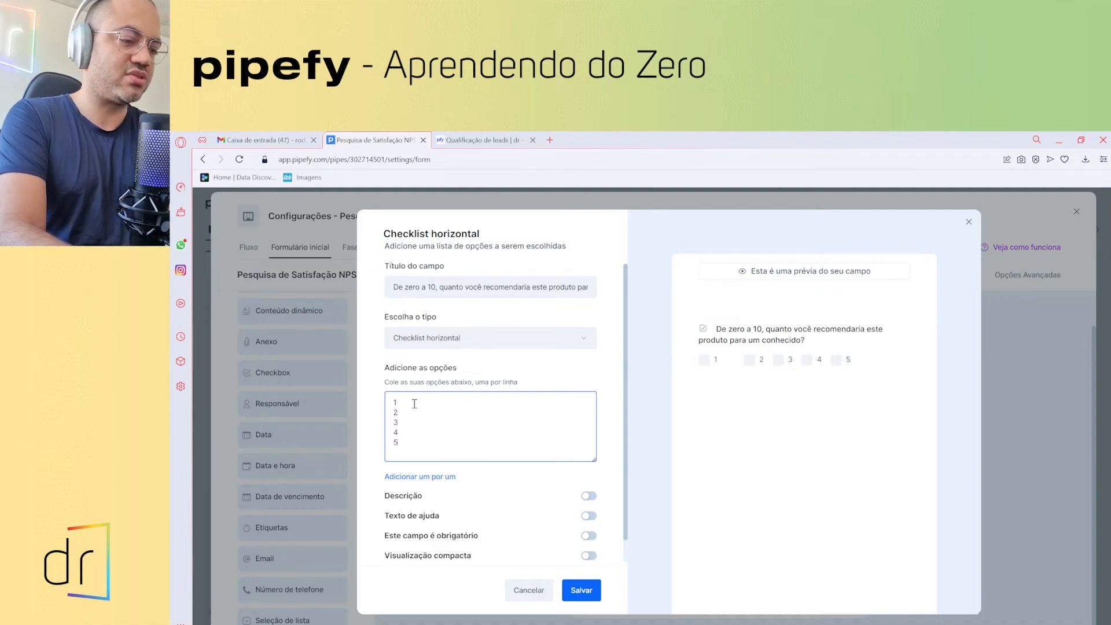
type("8 9 ")
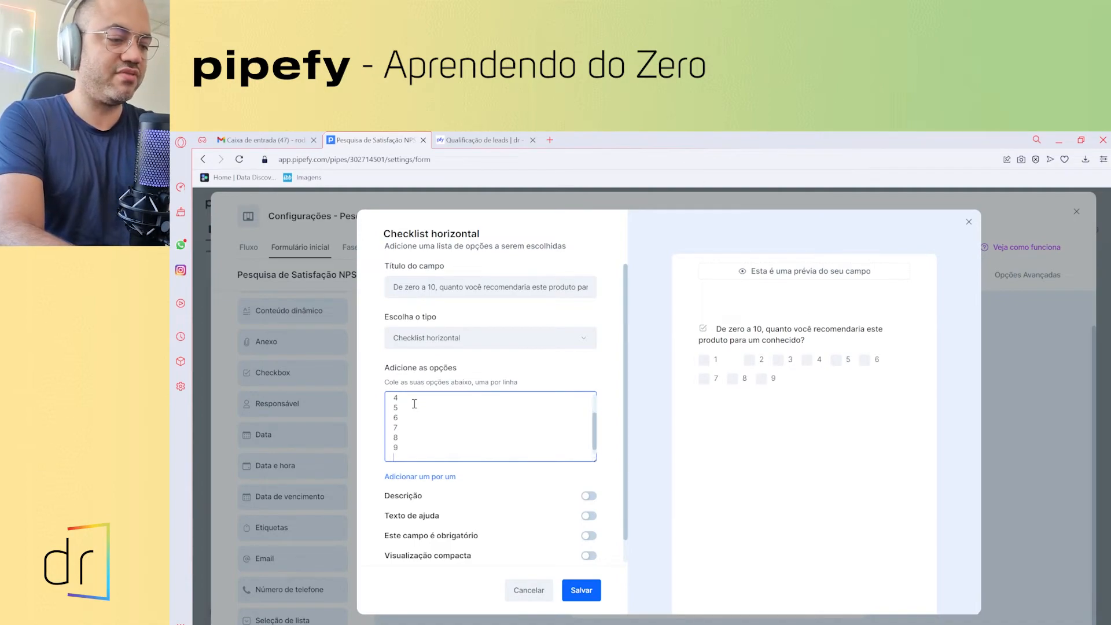
type("10")
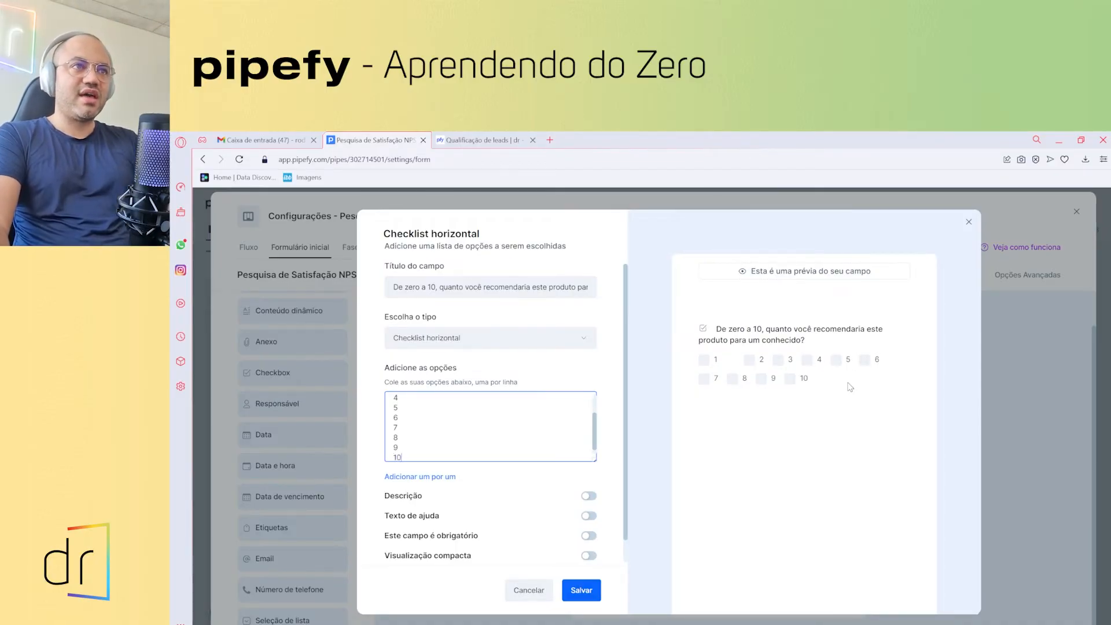
- Make the recommendation question required and not editable in other phases, then save it
scroll(480, 480, "down", 1)
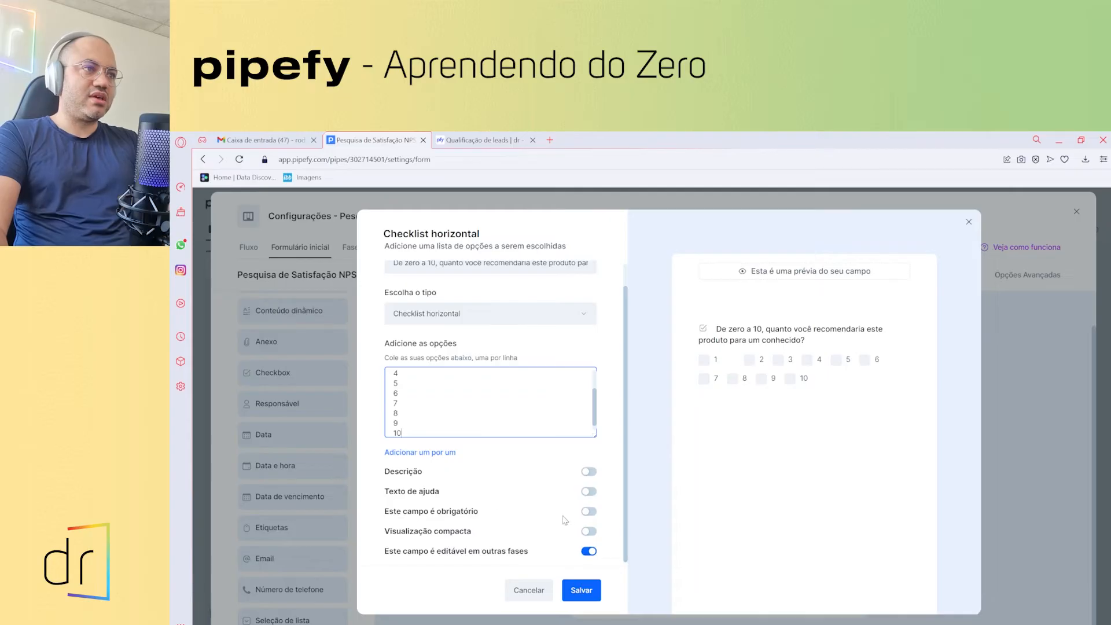
left_click(587, 512)
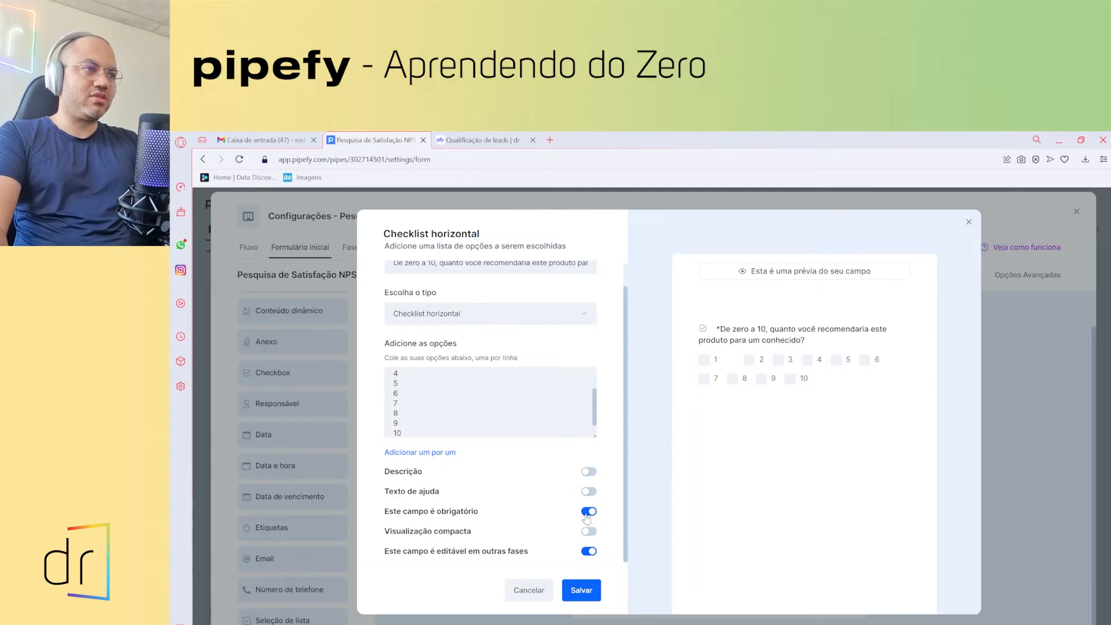
left_click(584, 553)
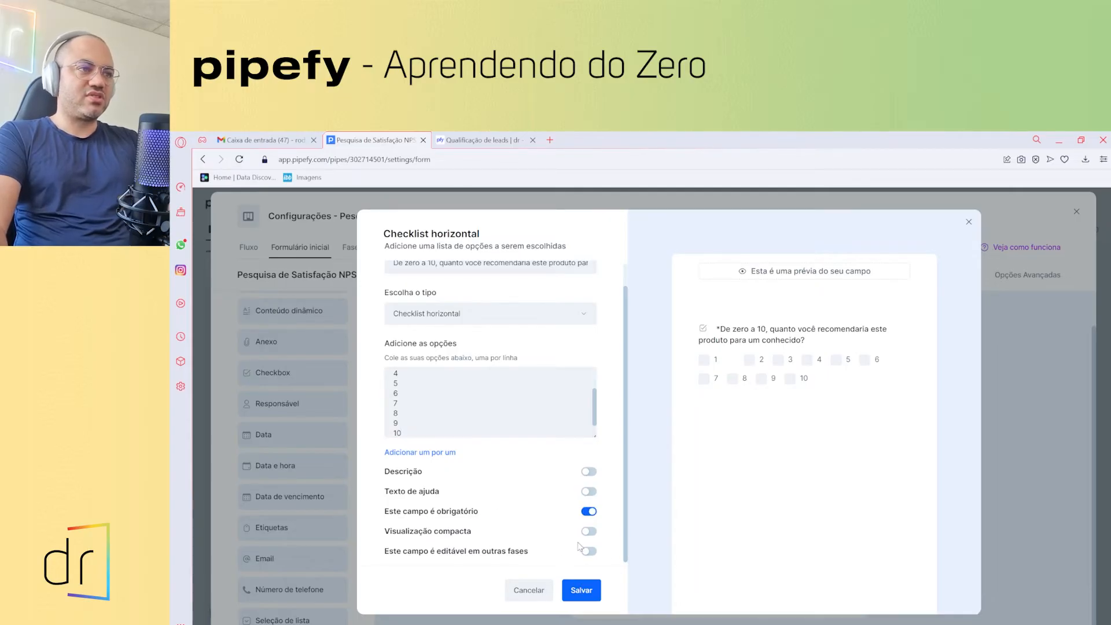
left_click(582, 590)
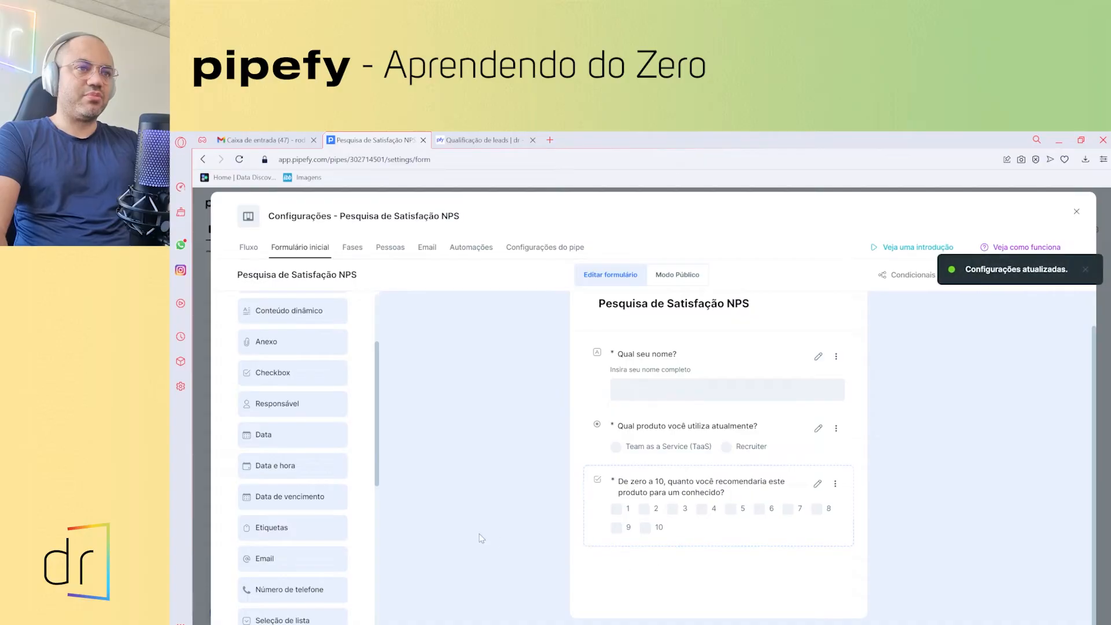
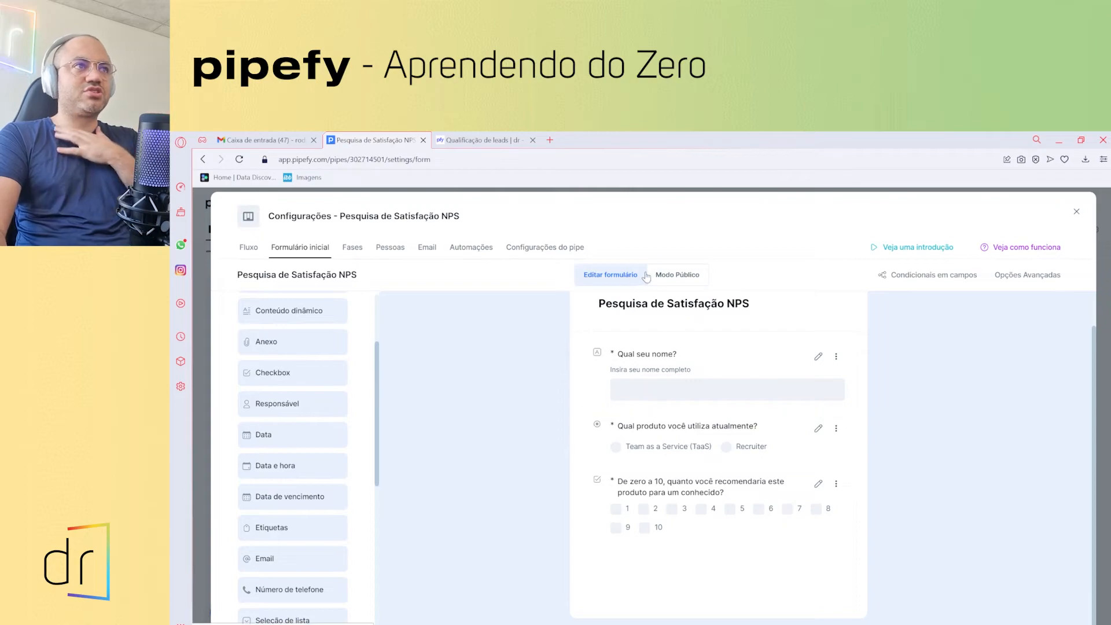
- Turn on the Formulário público toggle so the NPS form gets a shareable public address
left_click(681, 279)
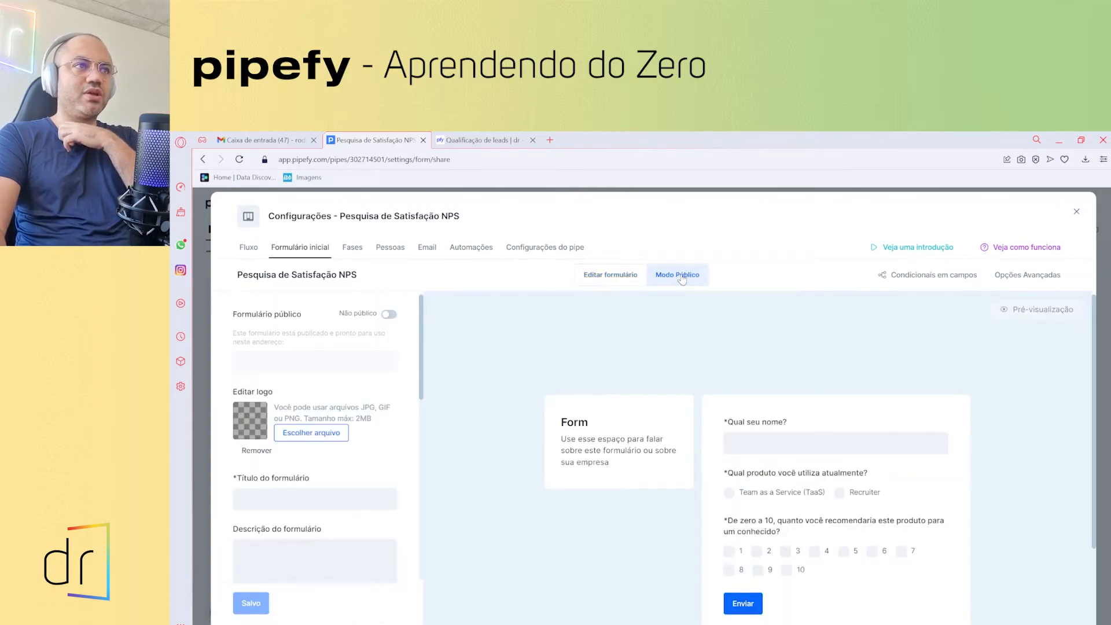
left_click(636, 279)
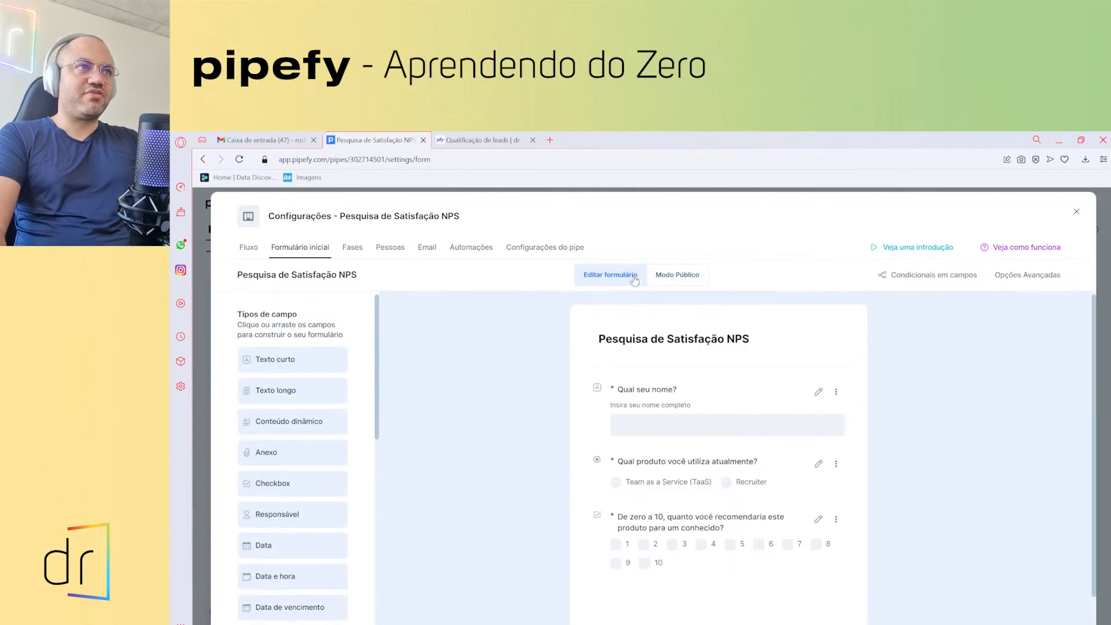
left_click(667, 280)
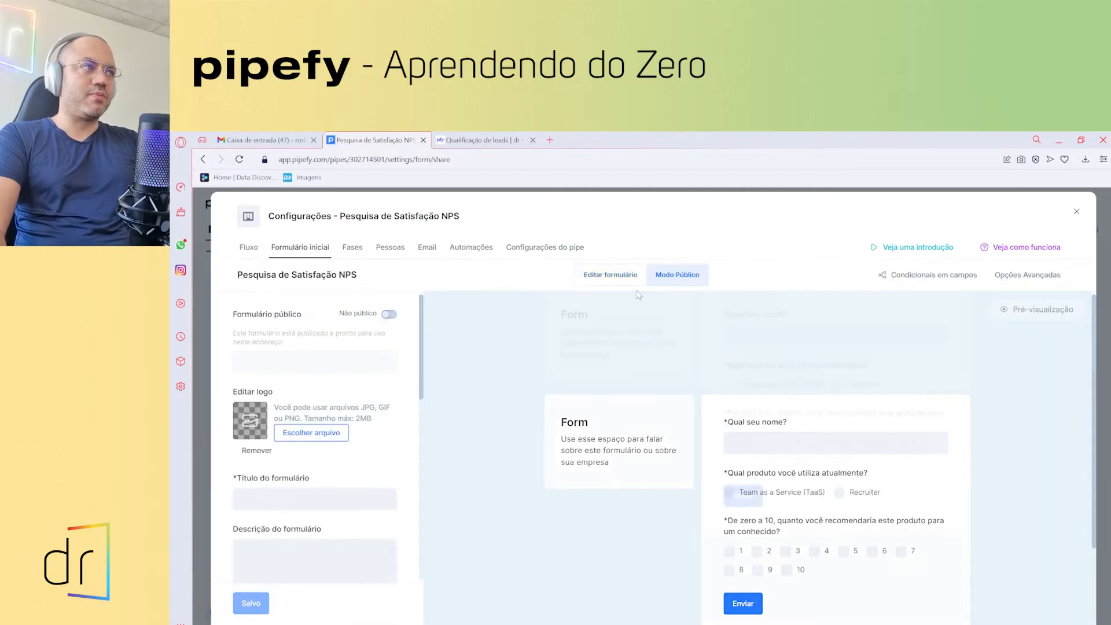
left_click(389, 315)
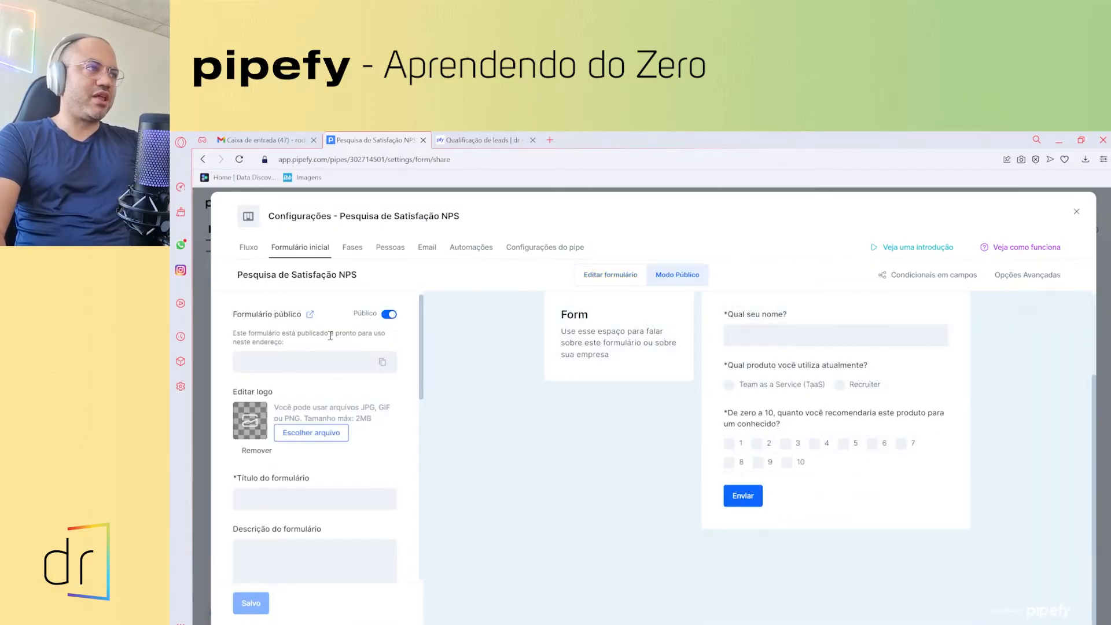
scroll(268, 346, "down", 1)
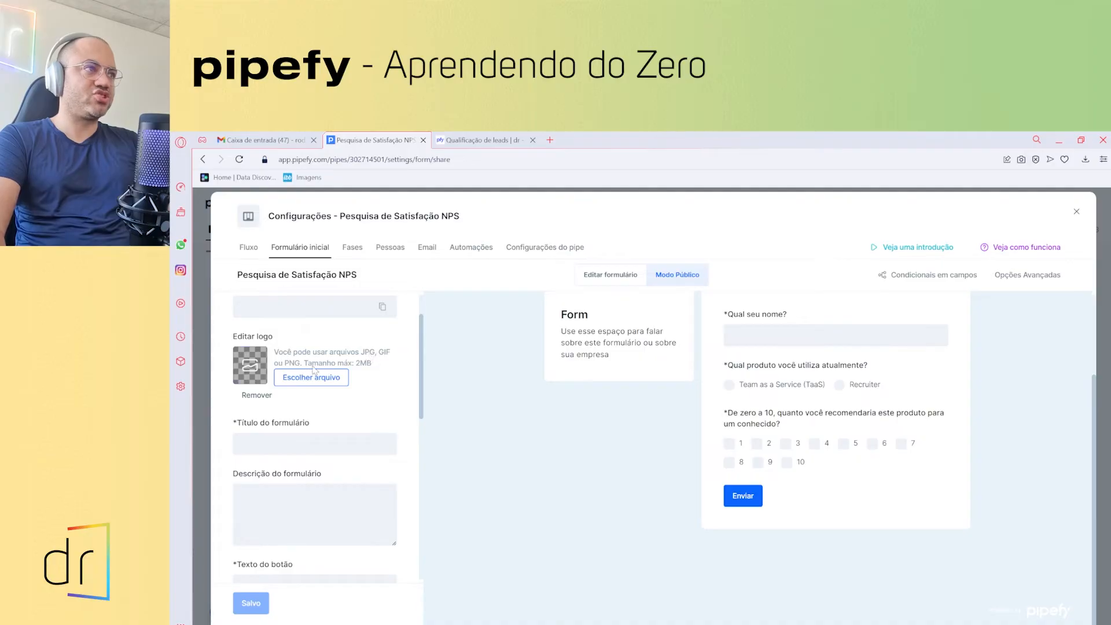
- Load preto_cortado.png from the Marketing > logos folder as the public form's logo
left_click(306, 379)
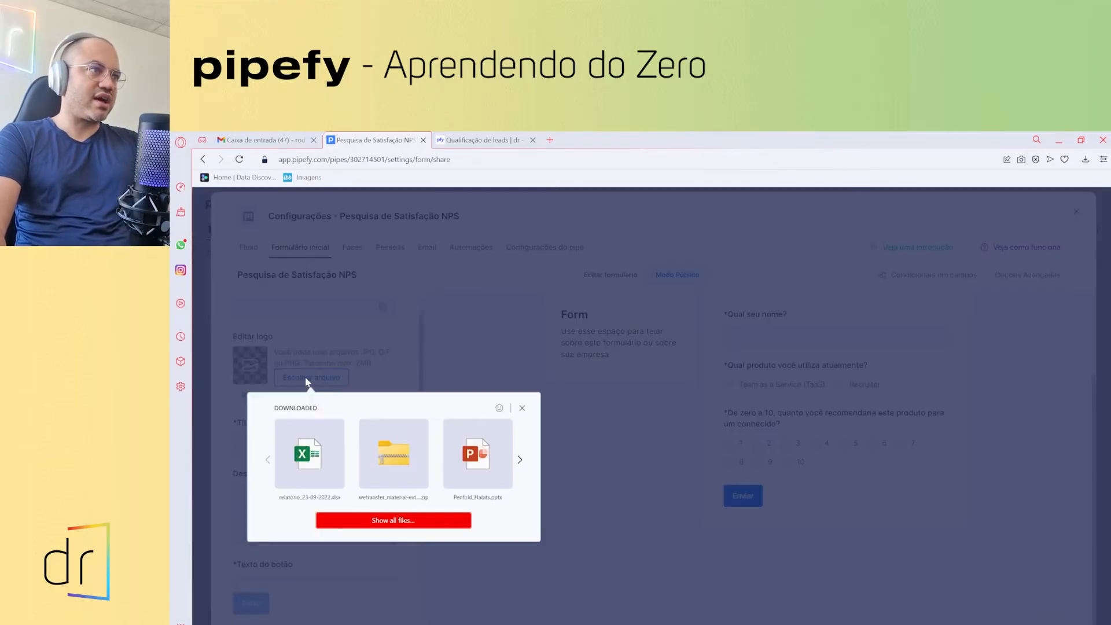
left_click(380, 518)
scroll(223, 262, "up", 3)
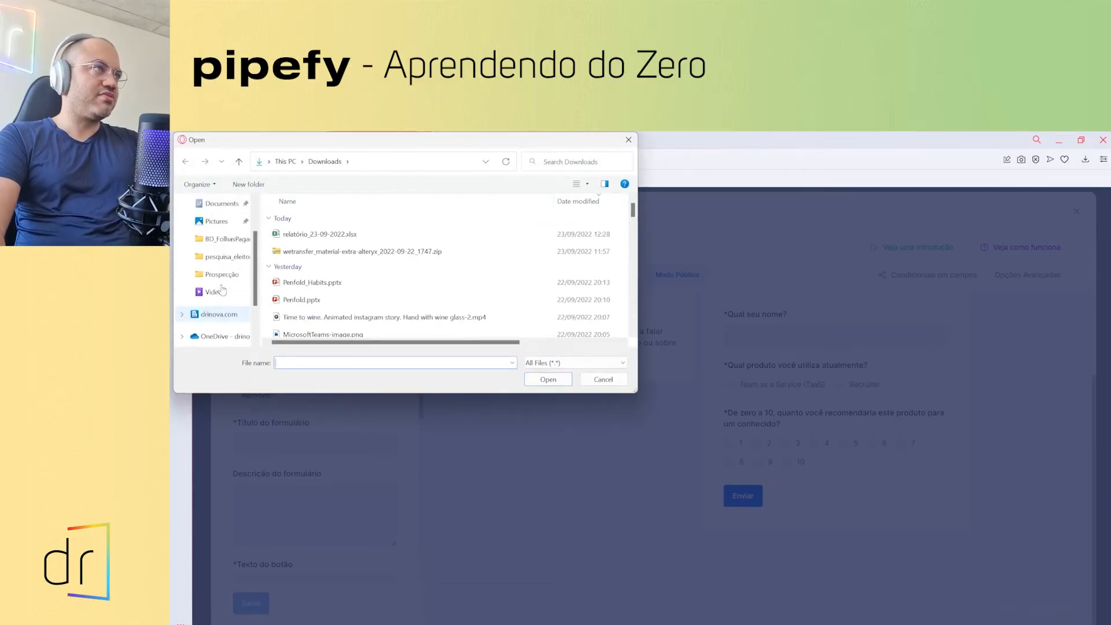
left_click_drag(341, 144, 371, 624)
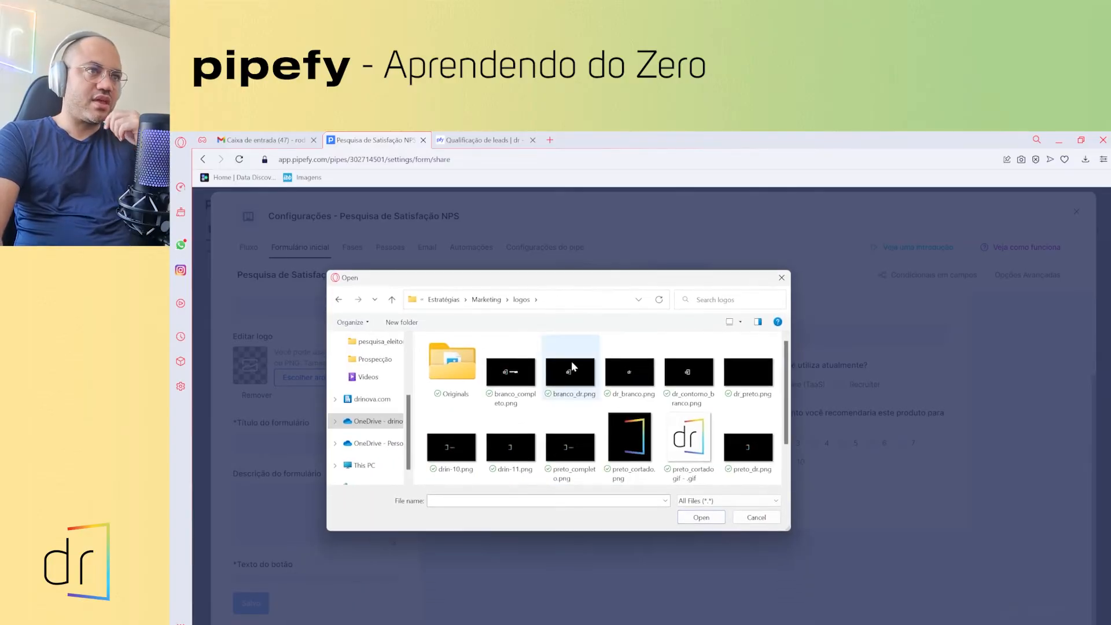
left_click(683, 449)
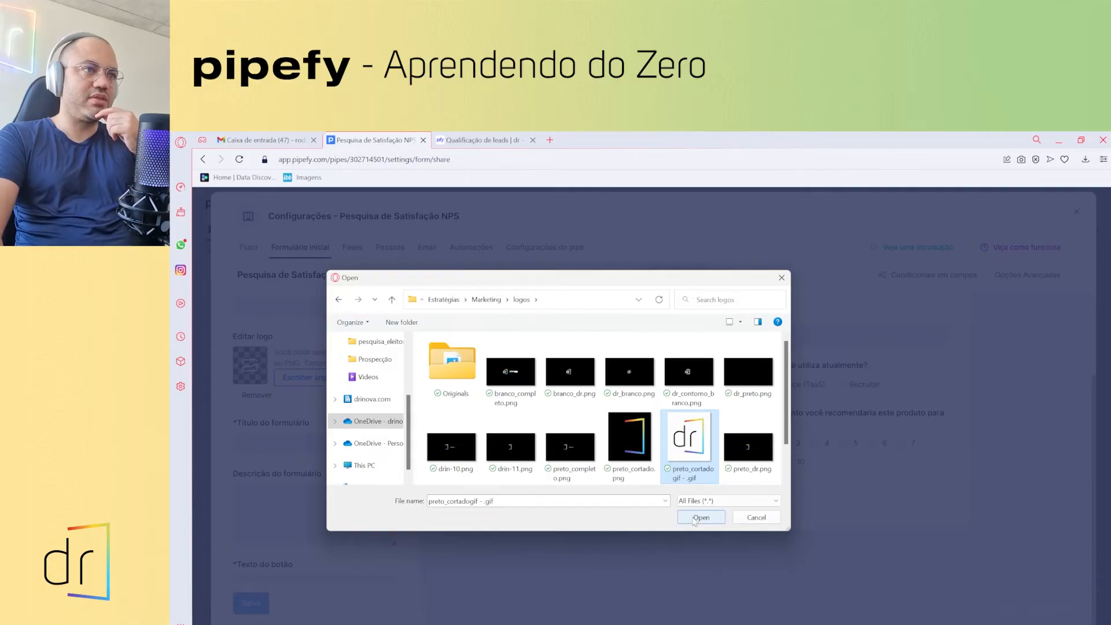
scroll(600, 447, "down", 2)
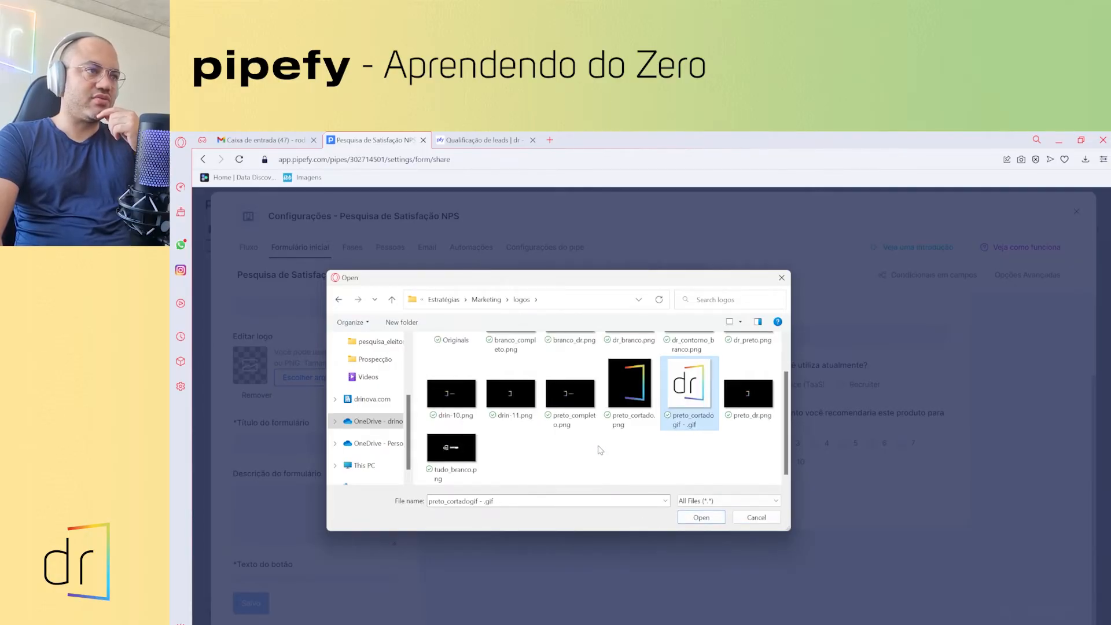
scroll(593, 454, "up", 2)
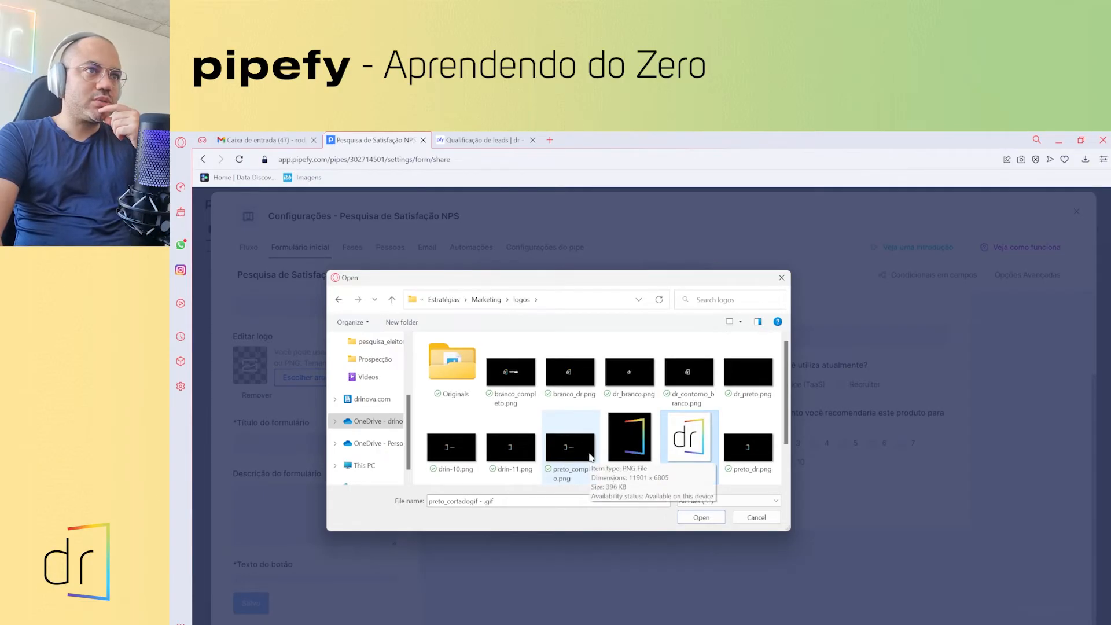
left_click(635, 452)
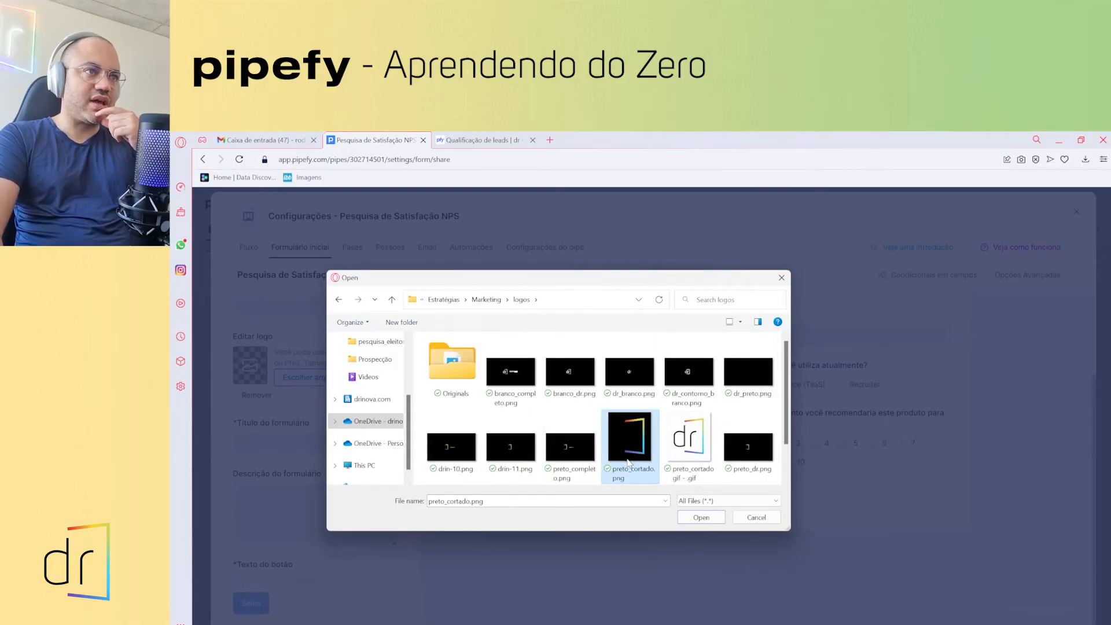
left_click(702, 518)
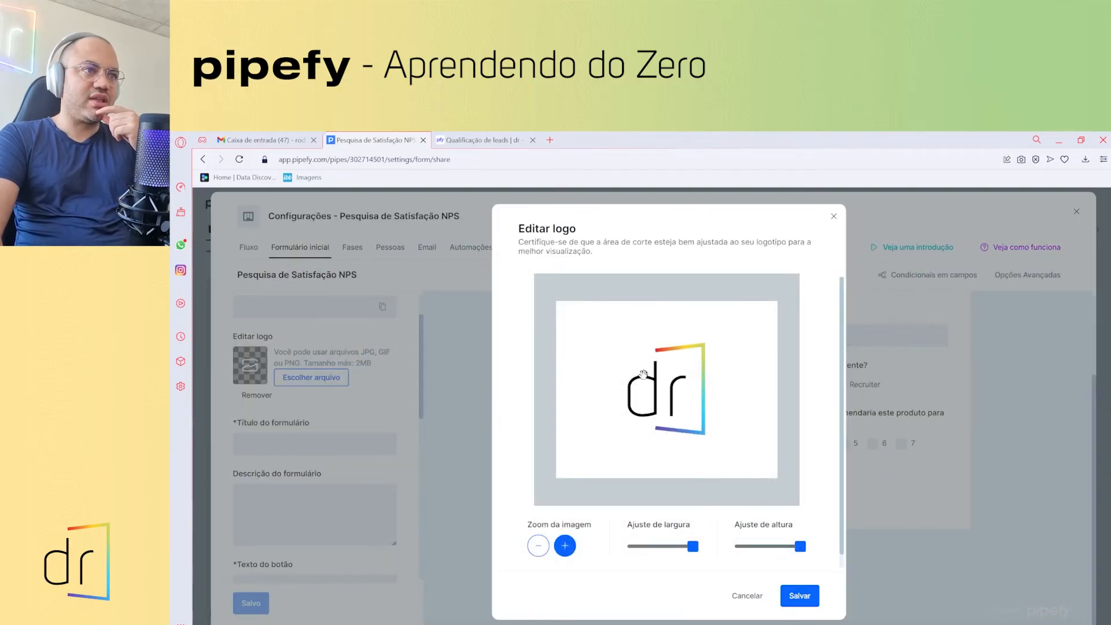
- Adjust the dr logo's crop area, size and zoom, then save it onto the public form
left_click_drag(618, 442, 621, 426)
left_click_drag(692, 549, 641, 558)
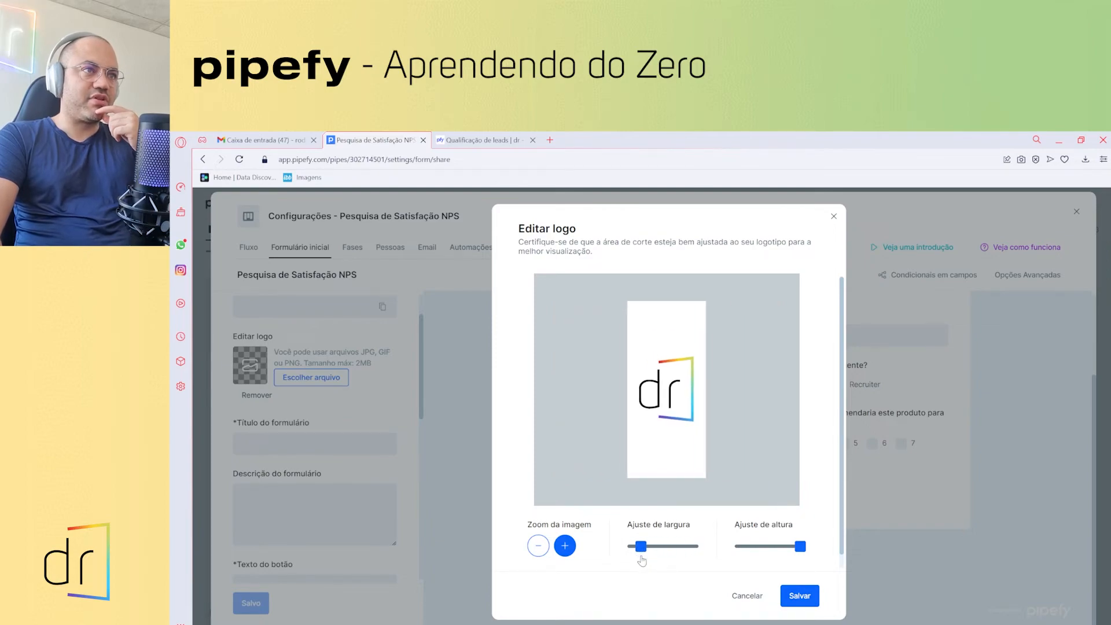
mouse_move(802, 555)
left_mouse_down()
mouse_move(747, 546)
mouse_move(800, 550)
left_mouse_up()
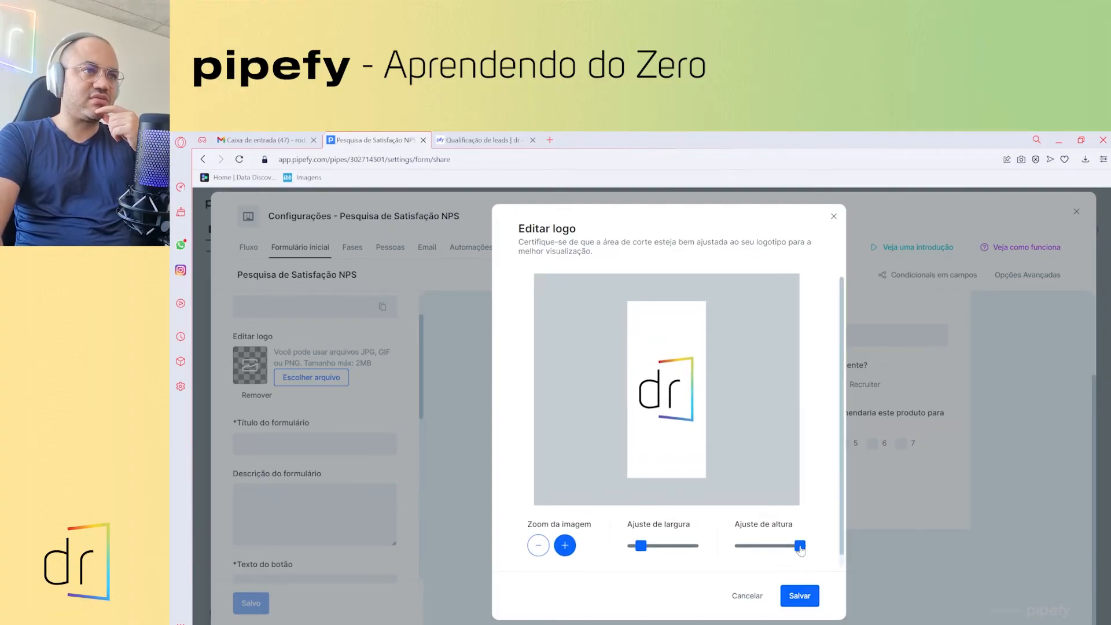
left_click(564, 545)
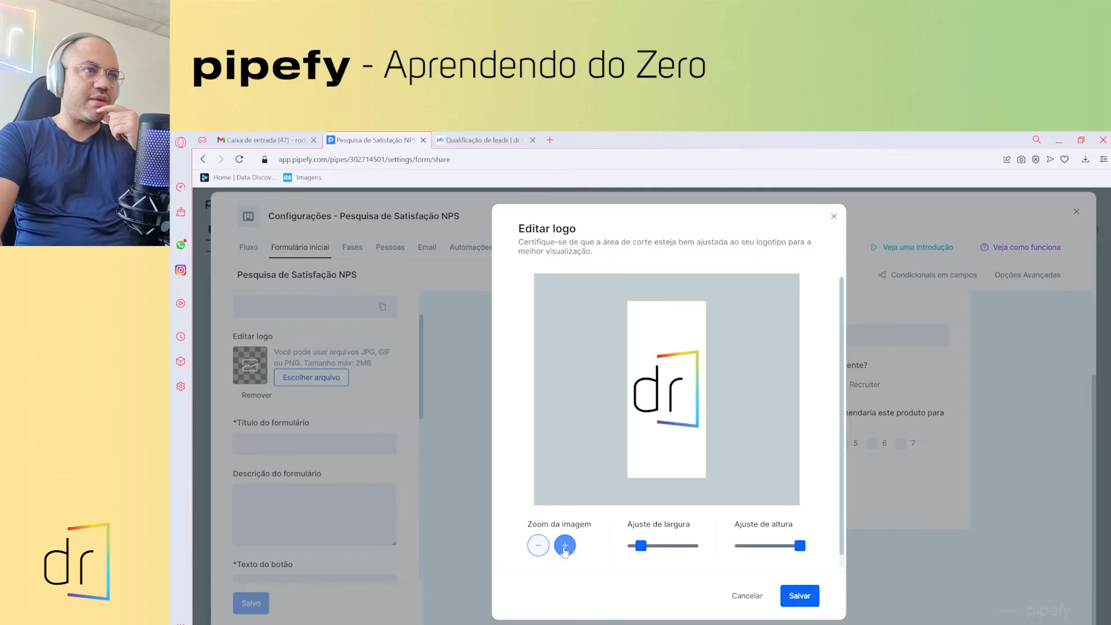
left_click(531, 548)
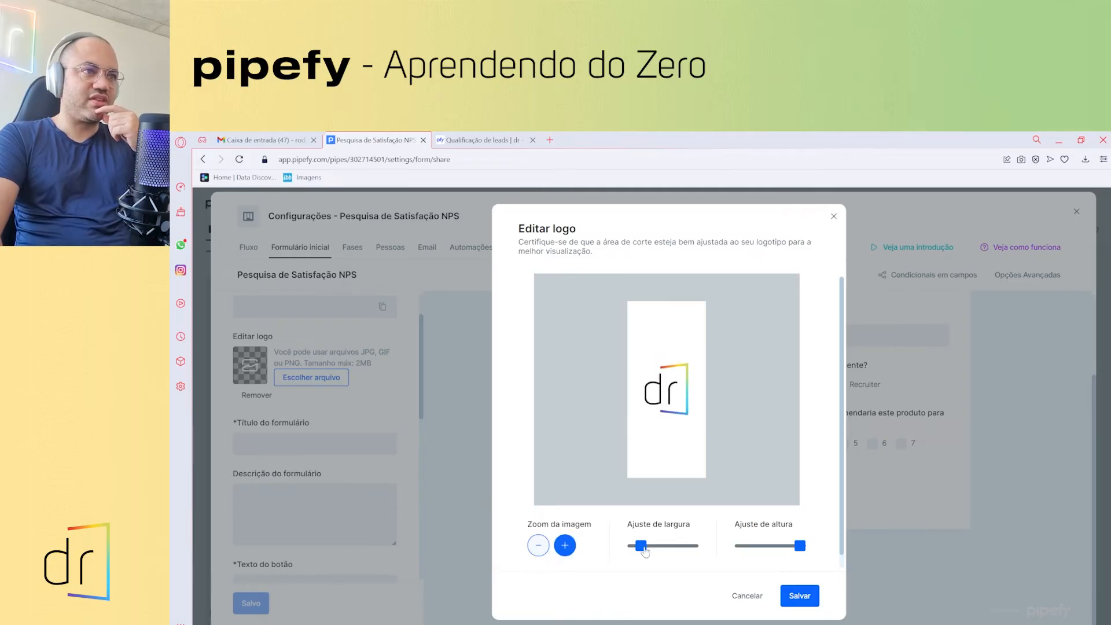
left_click_drag(643, 549, 707, 557)
left_click(565, 545)
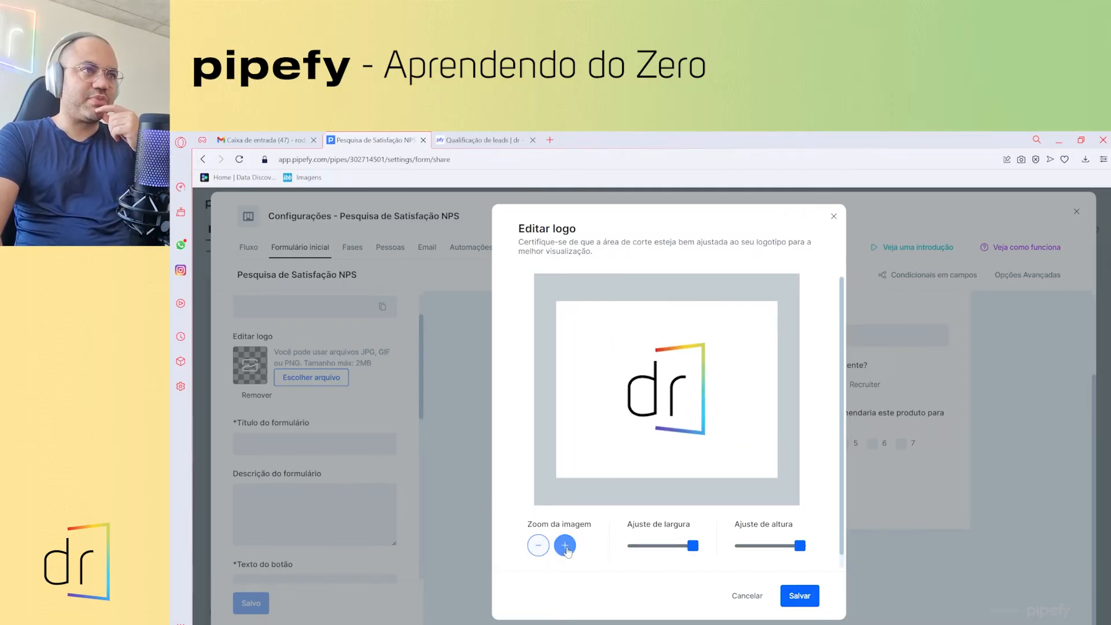
left_click(566, 548)
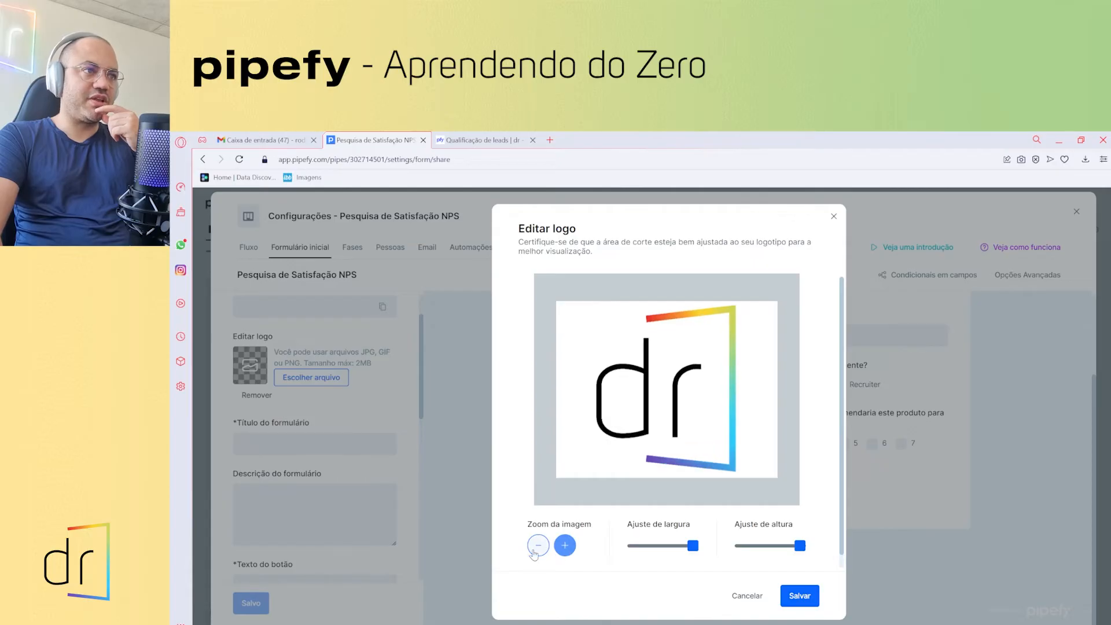
left_click(538, 550)
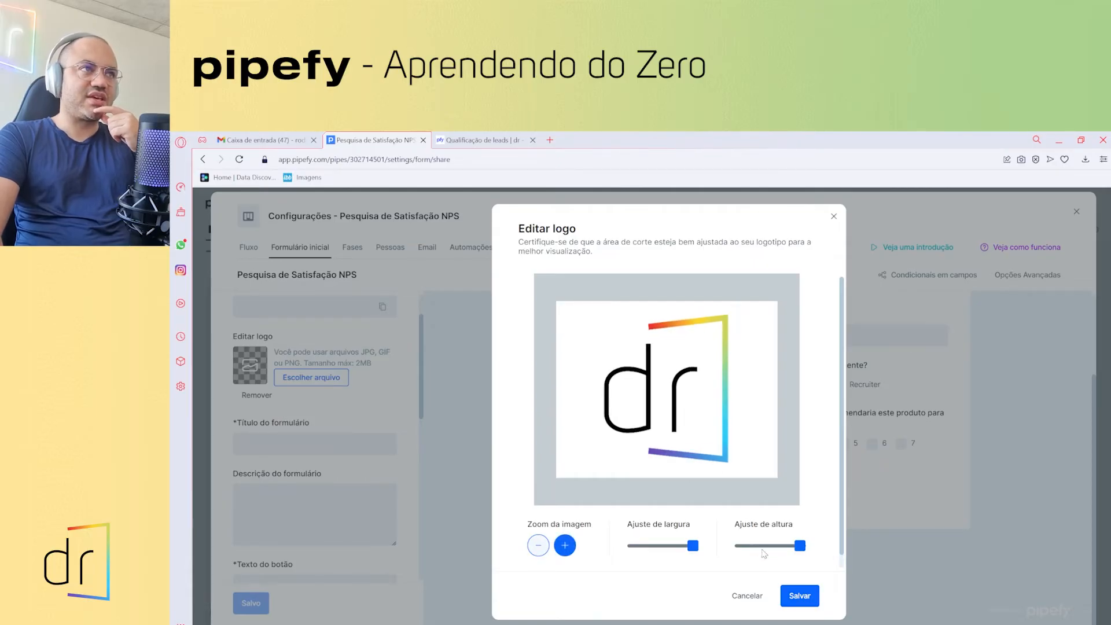
left_click(799, 598)
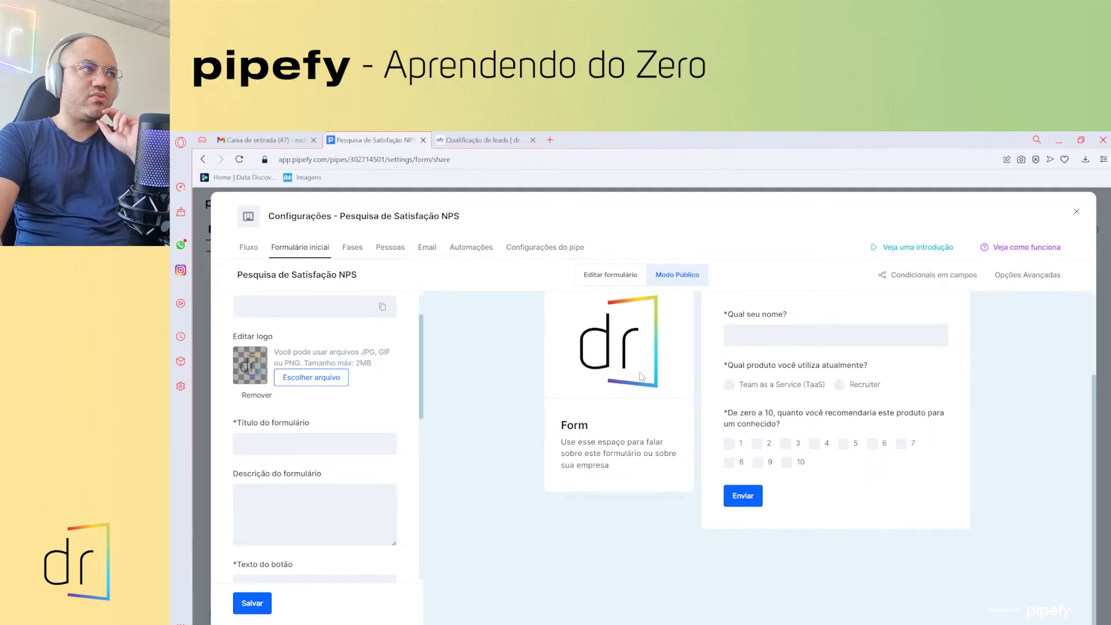
- Enter 'Pesquisa NPS' as the public form title, fixing the capitalisation typo
left_click(309, 449)
left_click(584, 428)
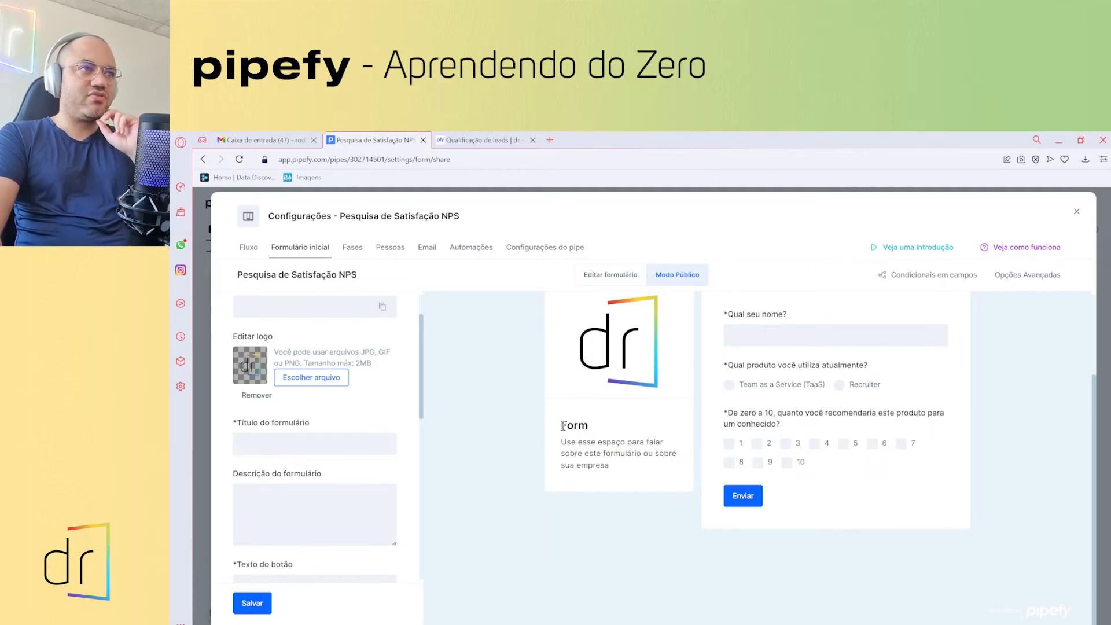
double_click(570, 426)
left_click(324, 447)
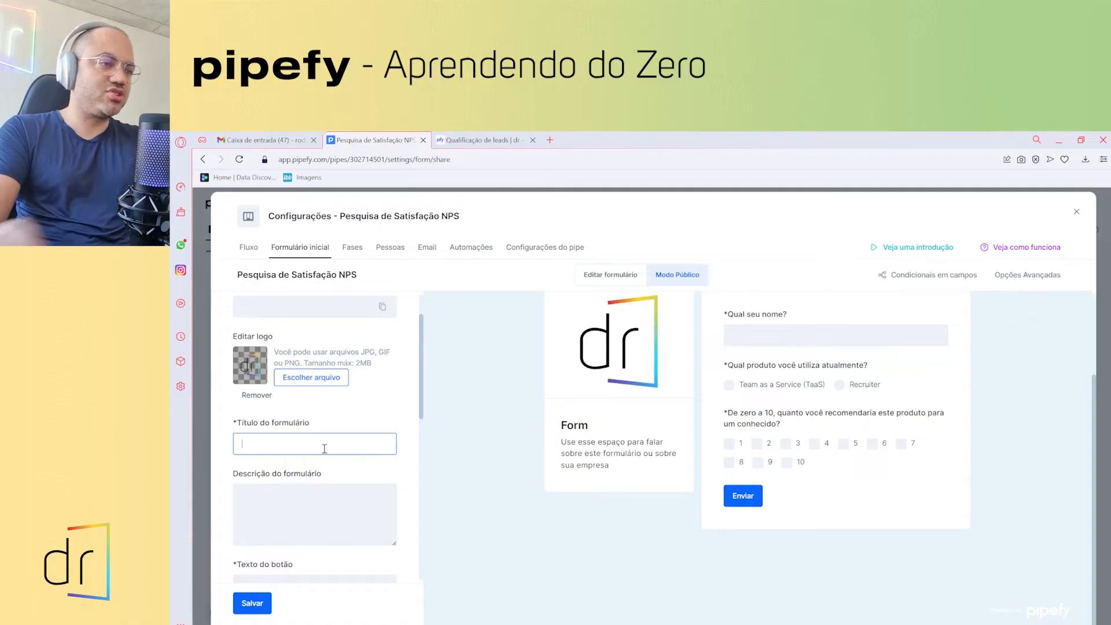
type("PEsquisa")
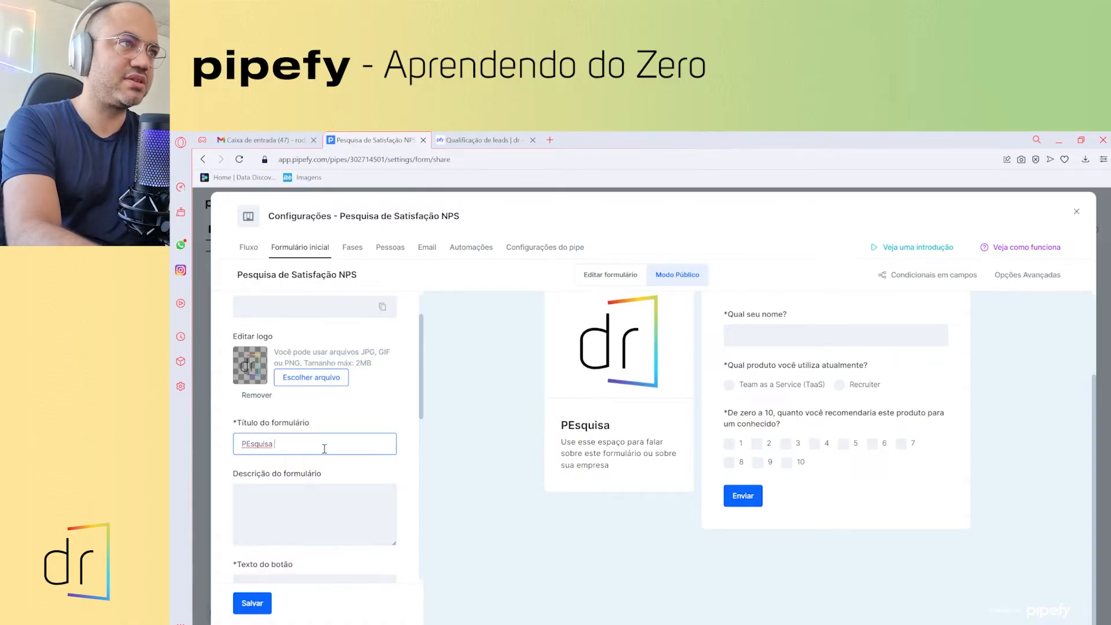
key("BackSpace")
key("BackSpace")
key("BackSpace")
key("BackSpace")
key("BackSpace")
key("BackSpace")
key("BackSpace")
key("BackSpace")
type("esquis")
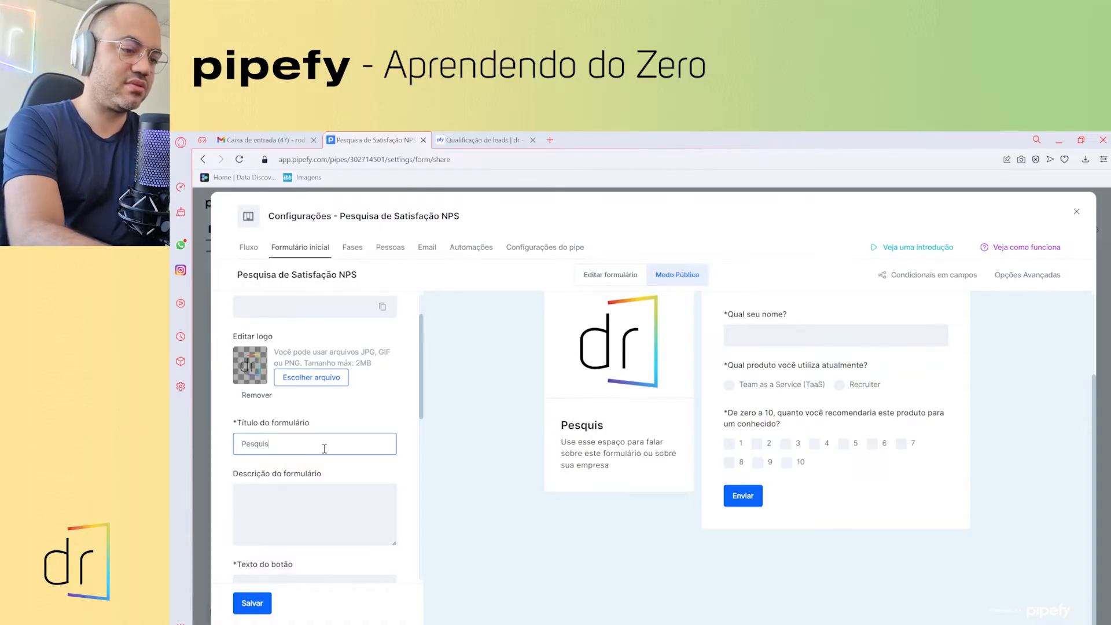
type("a NPS")
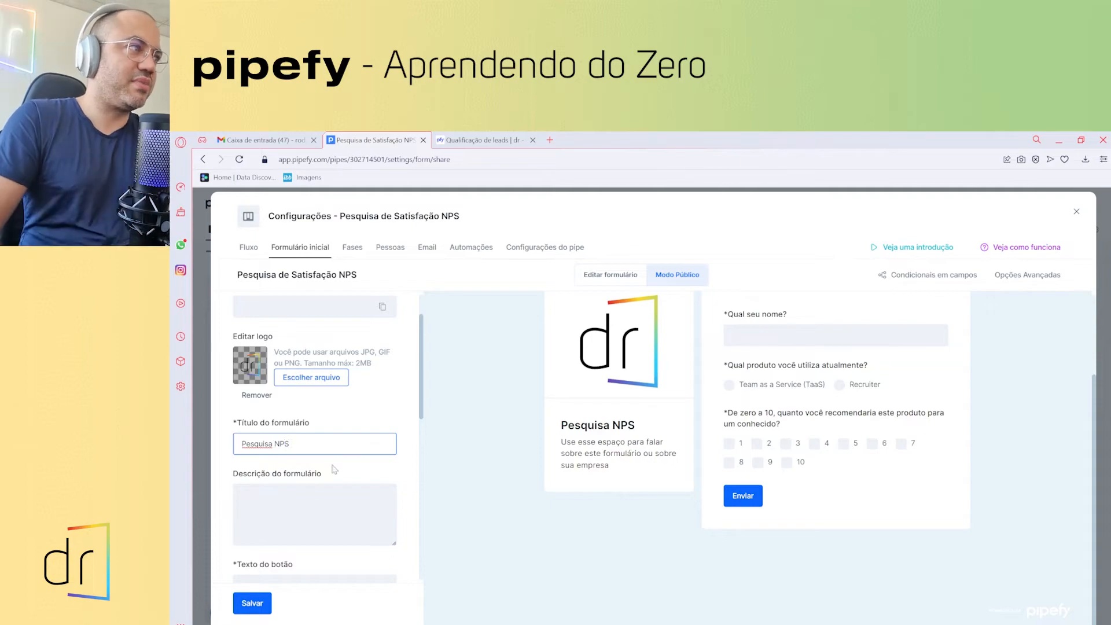
left_click(328, 510)
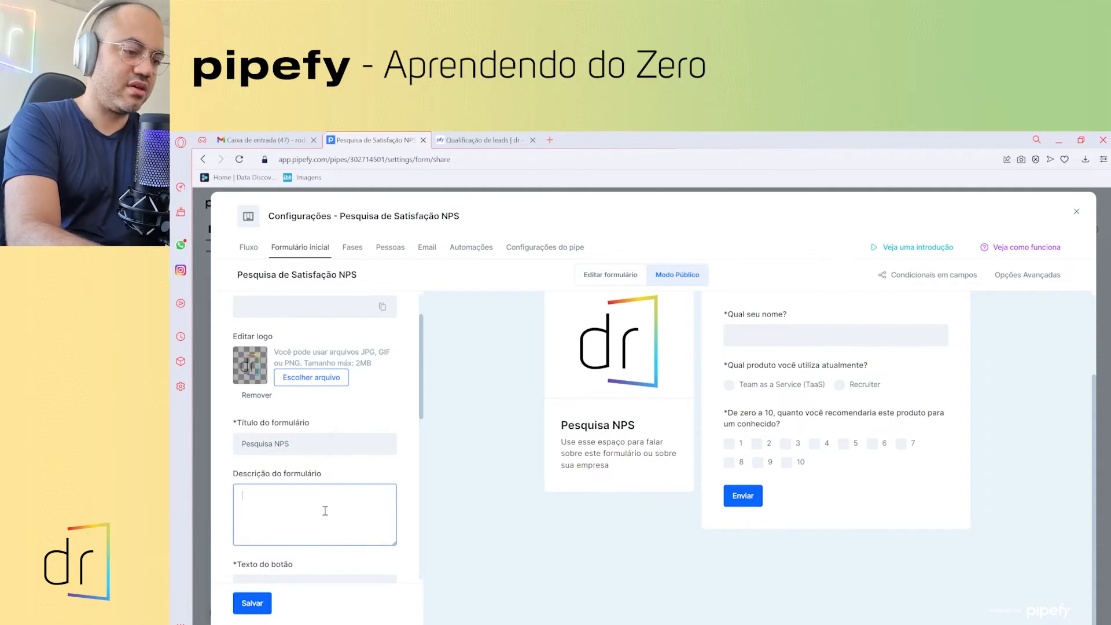
- Write the description 'Gostaríamos muito de saber sua opinião a respeito de nossos serviços!…', correcting typos
type("Gosta")
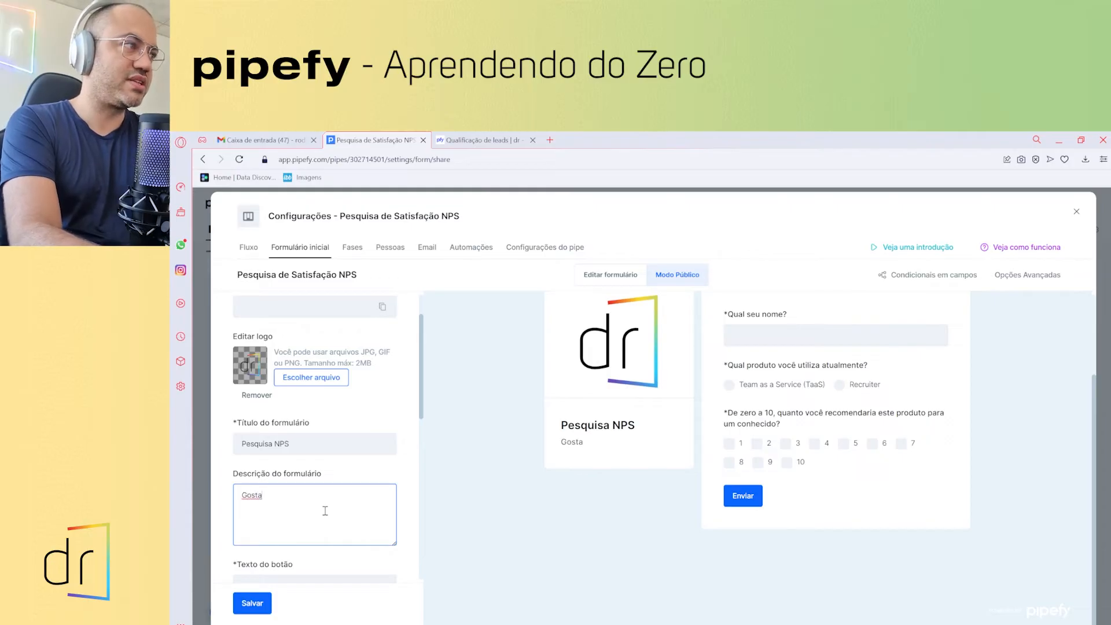
type("ríamo")
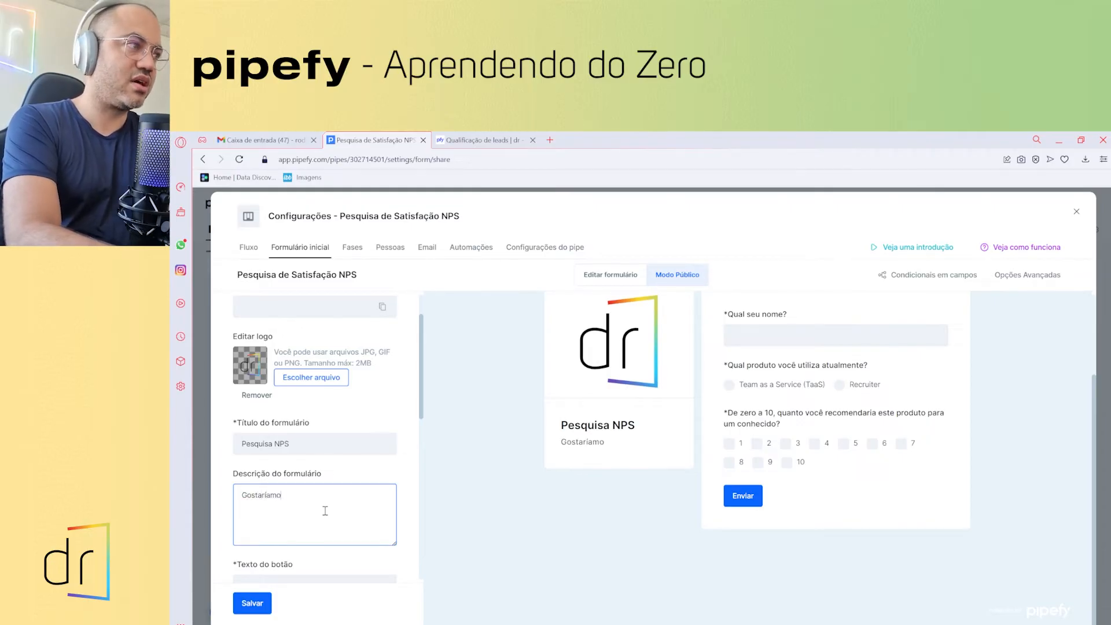
type("s mutio")
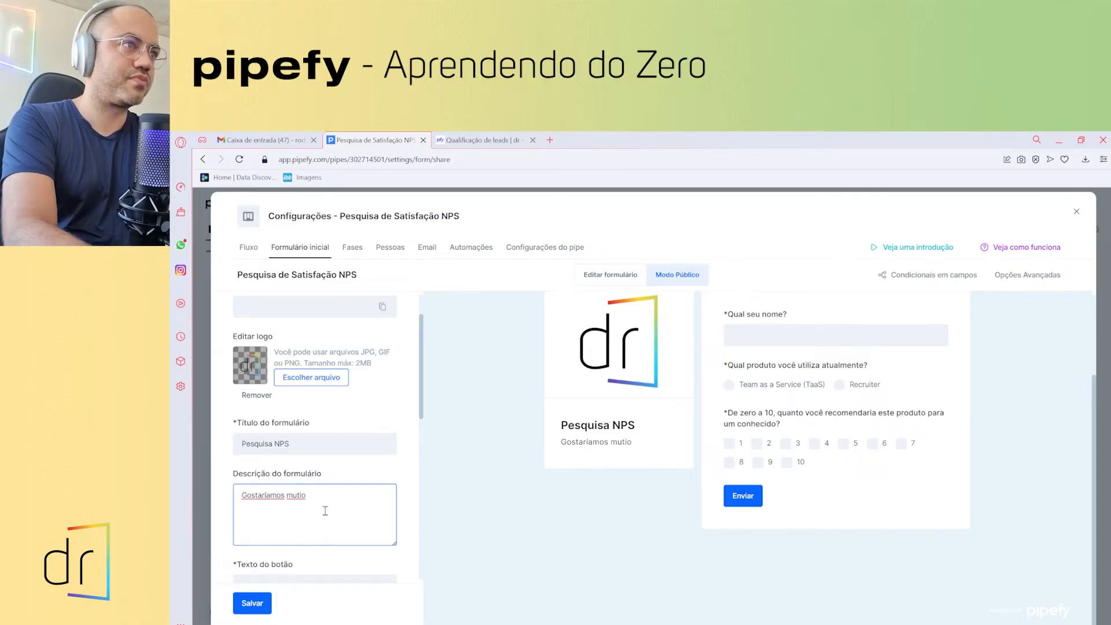
key("BackSpace")
key("BackSpace")
key("BackSpace")
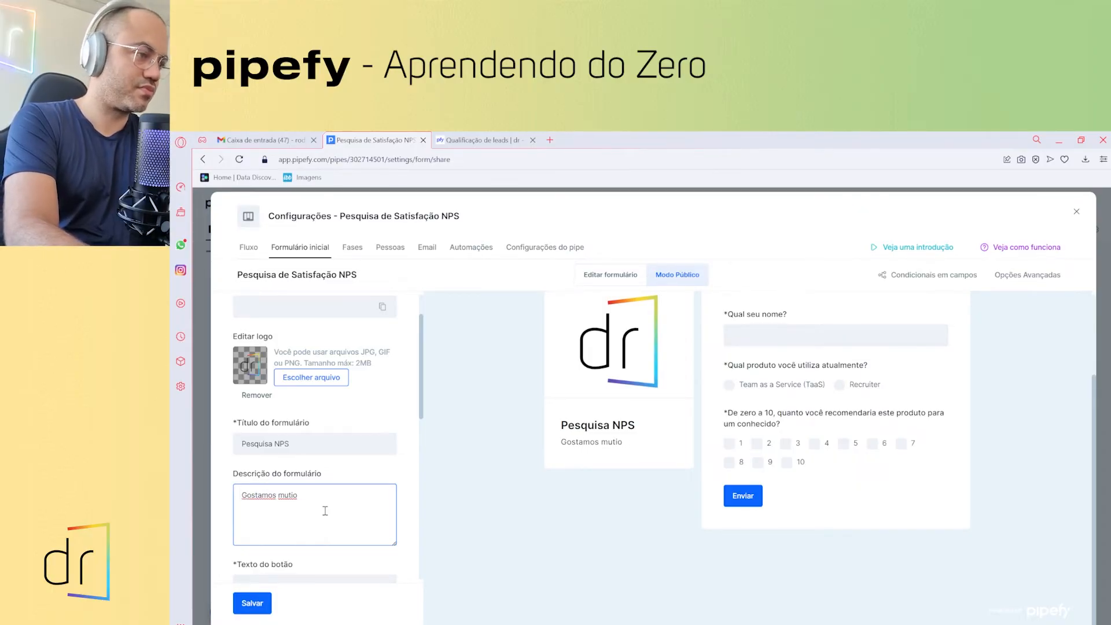
type("aría")
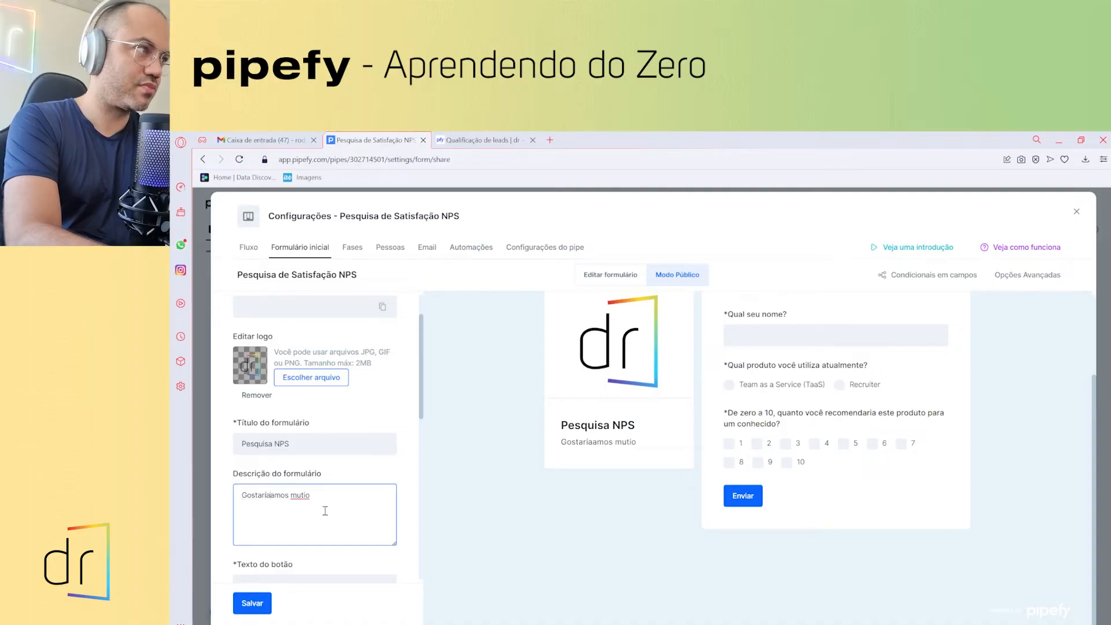
key("BackSpace")
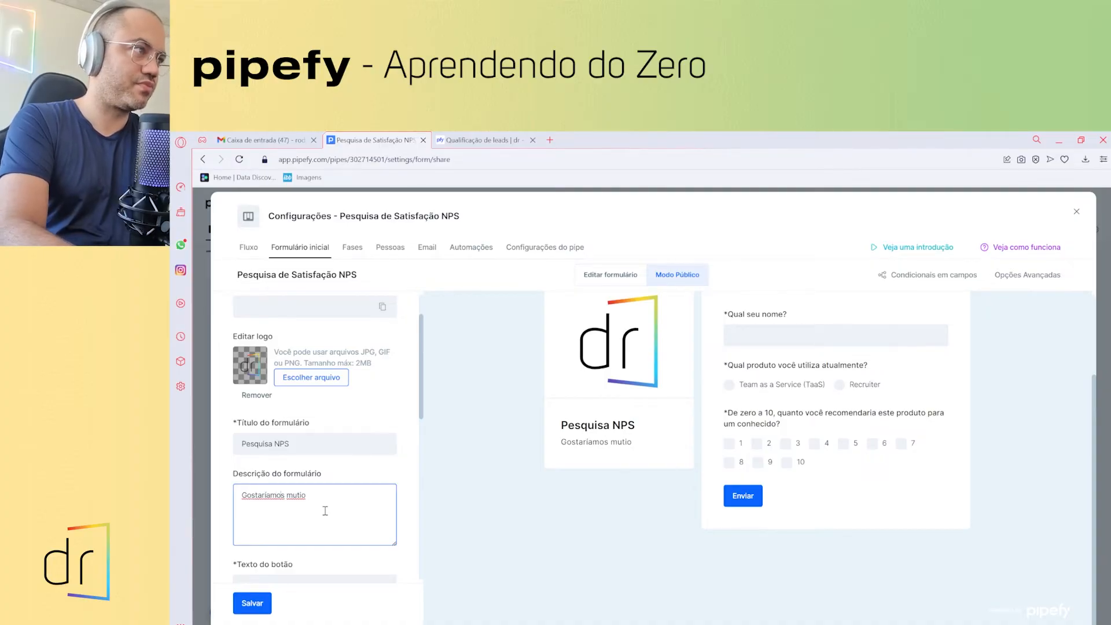
key("BackSpace")
key("BackSpace")
key("BackSpace")
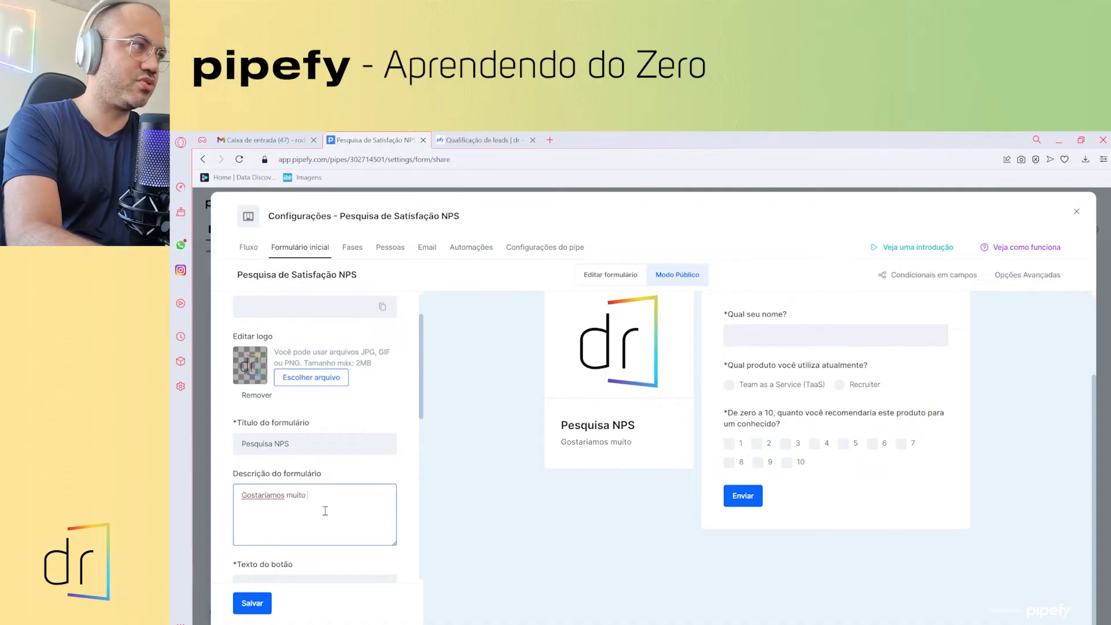
type("ito de saber sua")
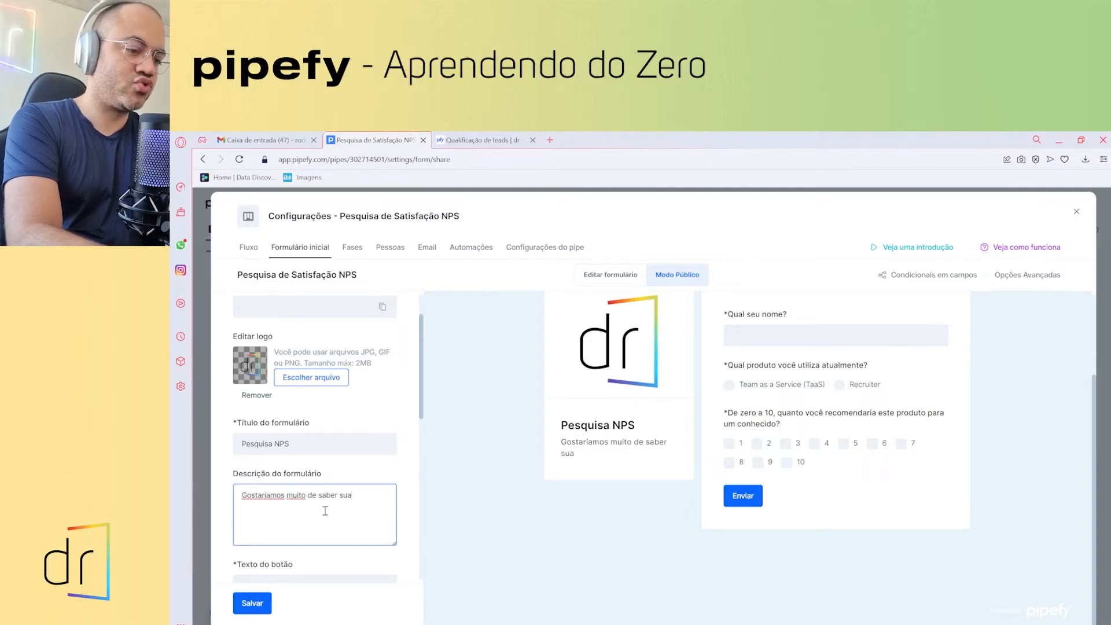
type(" opinião")
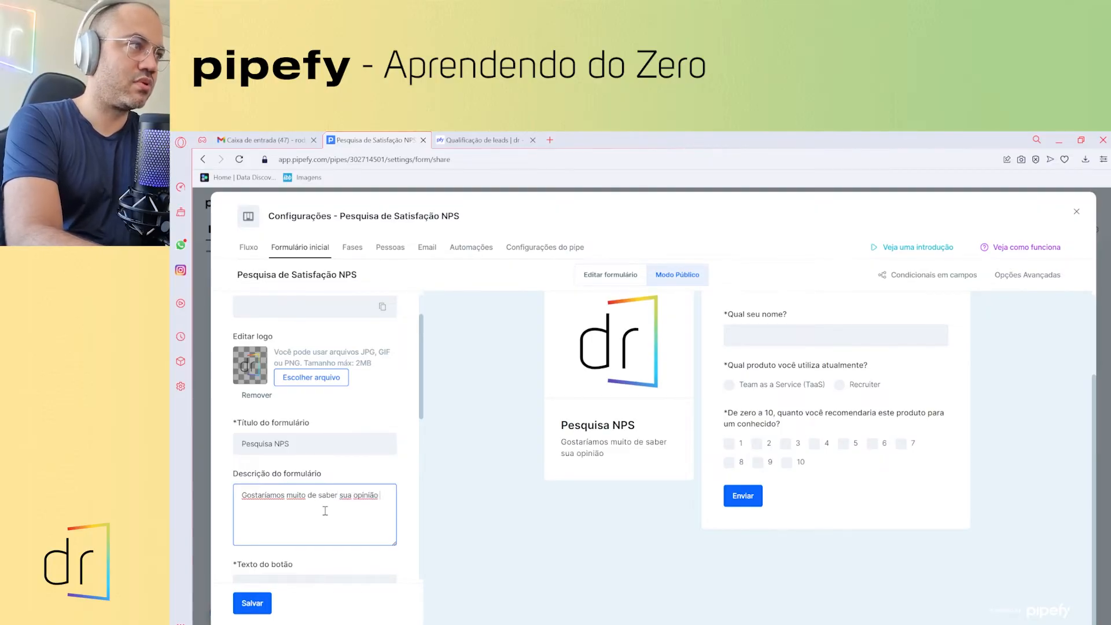
key("BackSpace")
key("BackSpace")
key("BackSpace")
key("BackSpace")
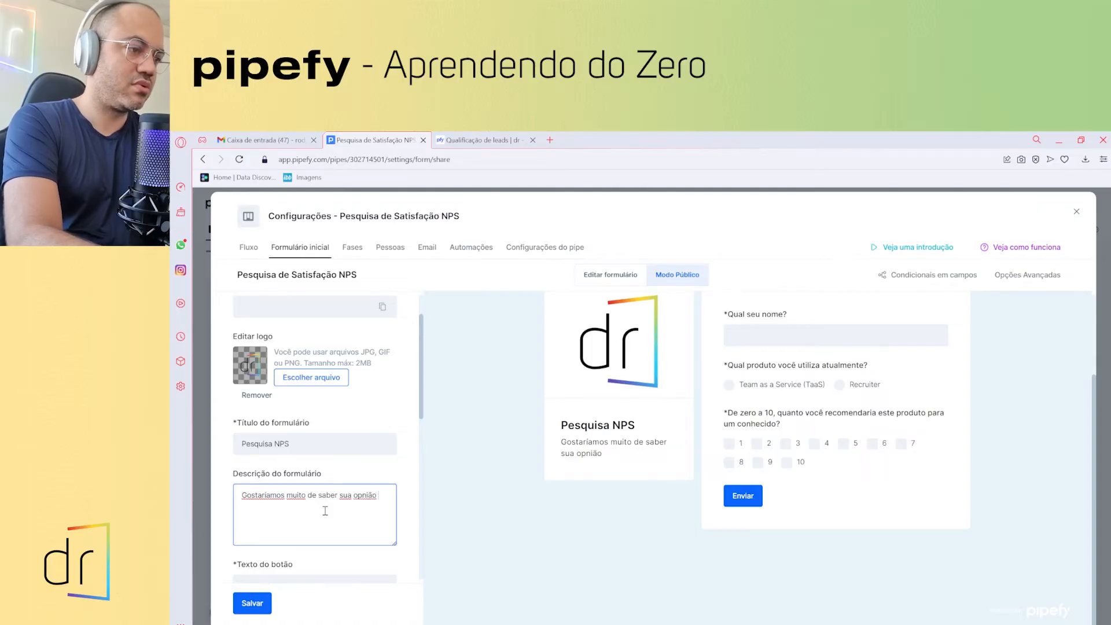
type("ão a respeito de")
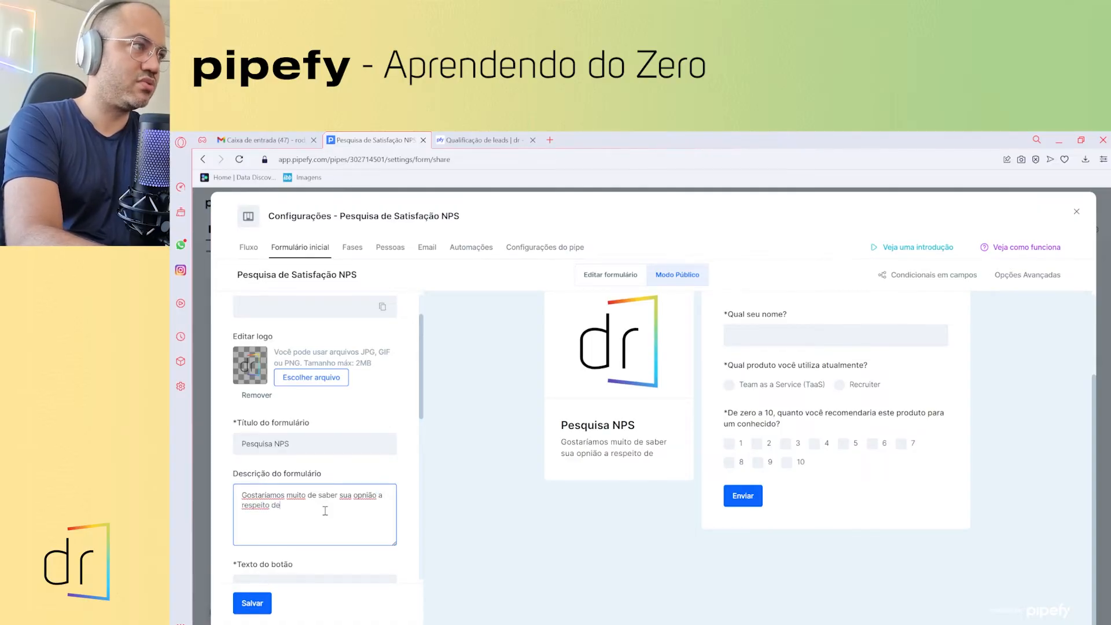
type(" no")
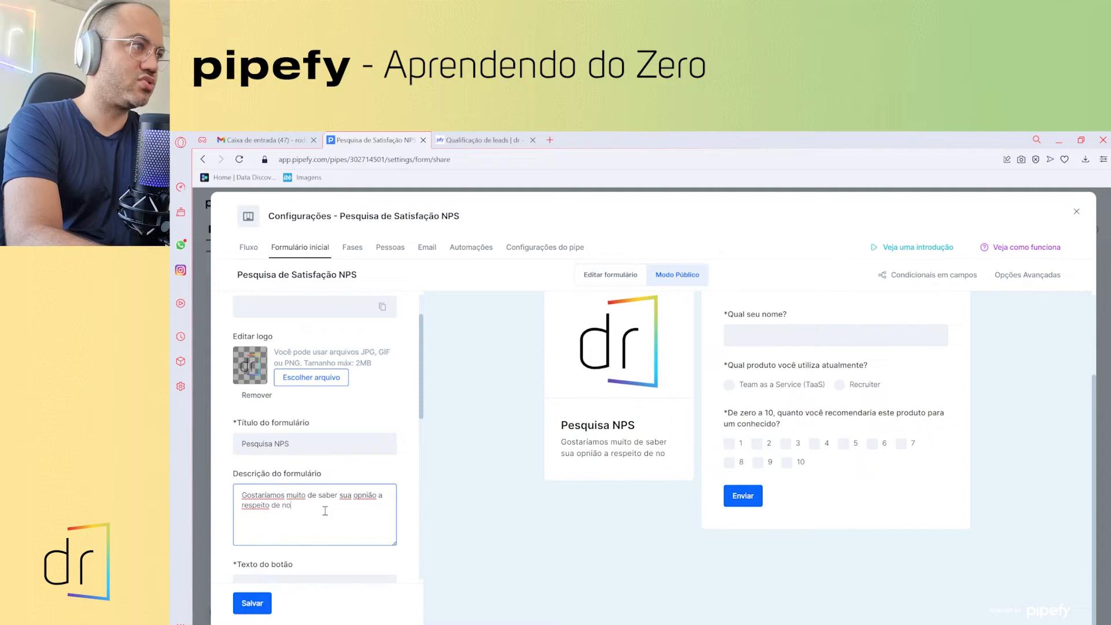
type("ssos")
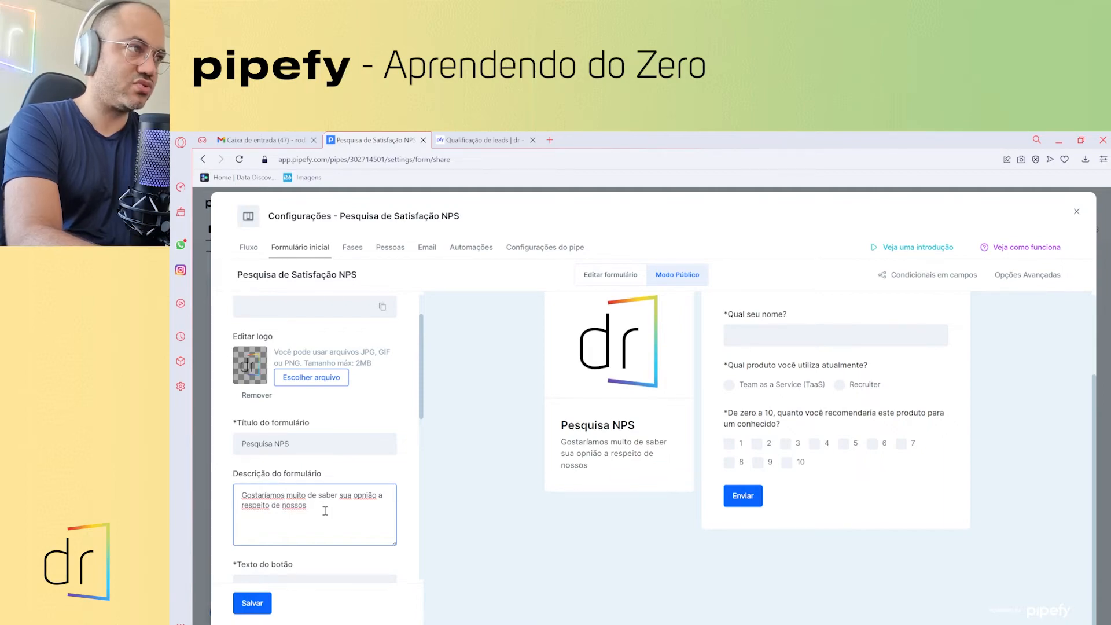
type(" servi")
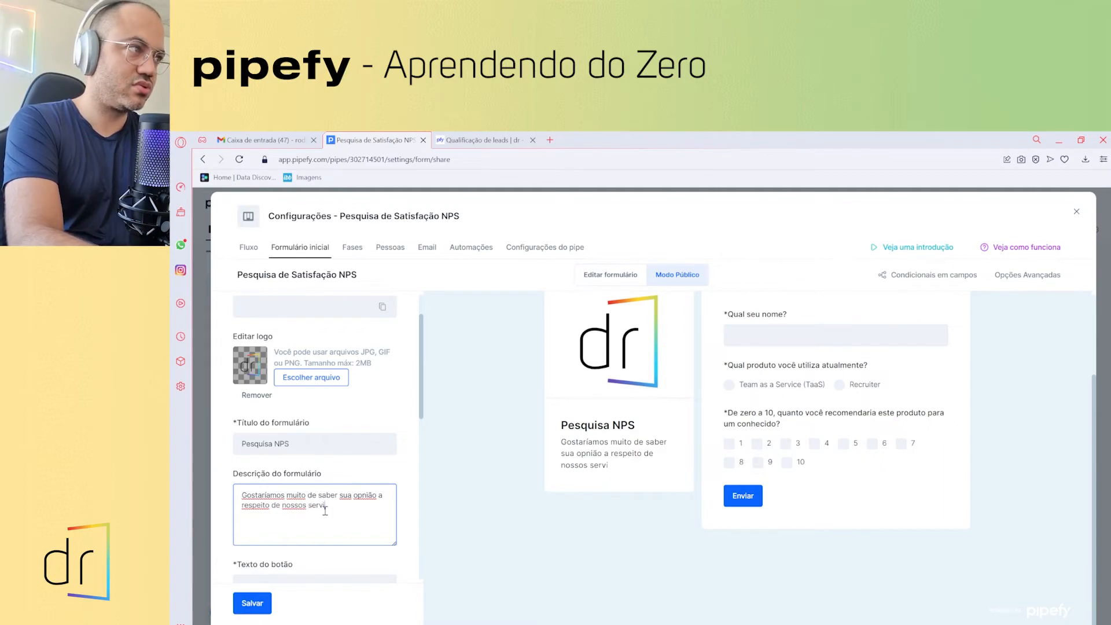
type("ços!")
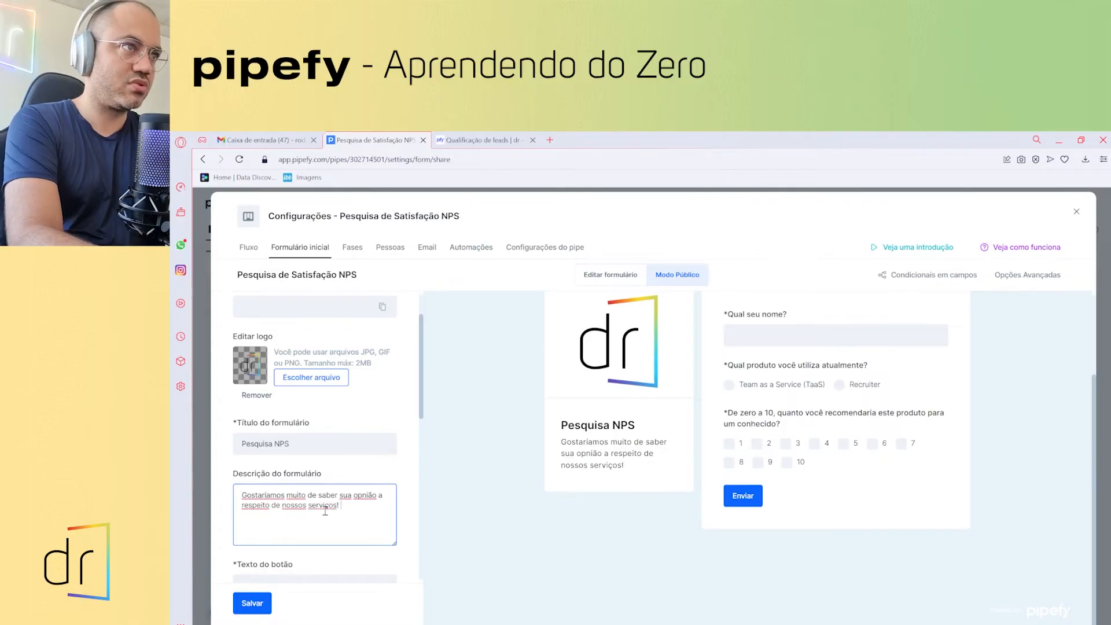
type(" Fica ")
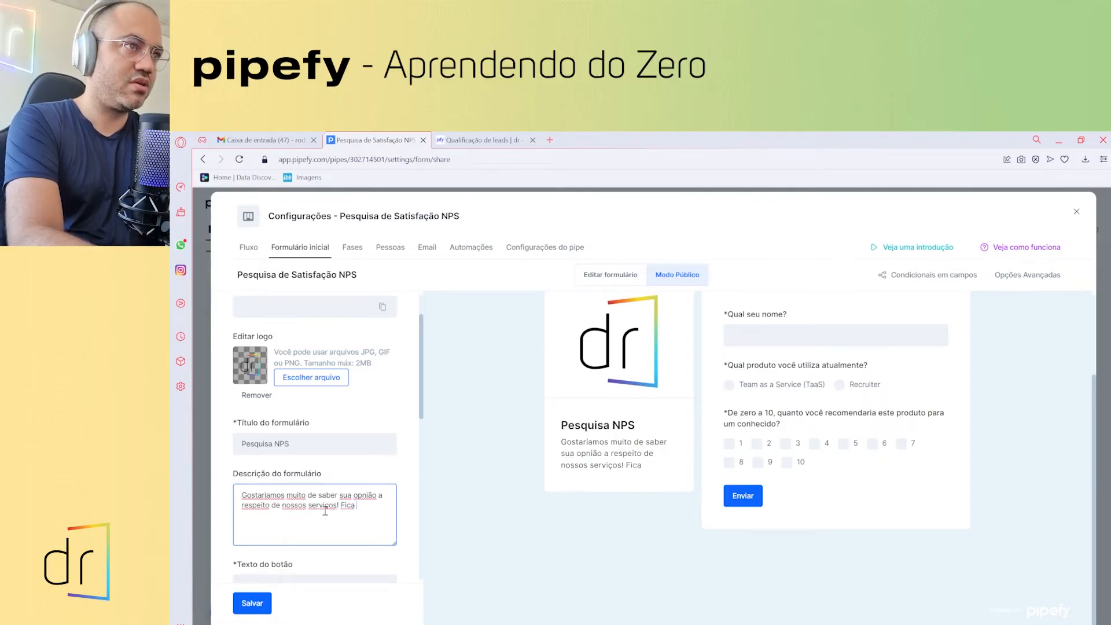
key("BackSpace")
key("BackSpace")
key("BackSpace")
type("que")
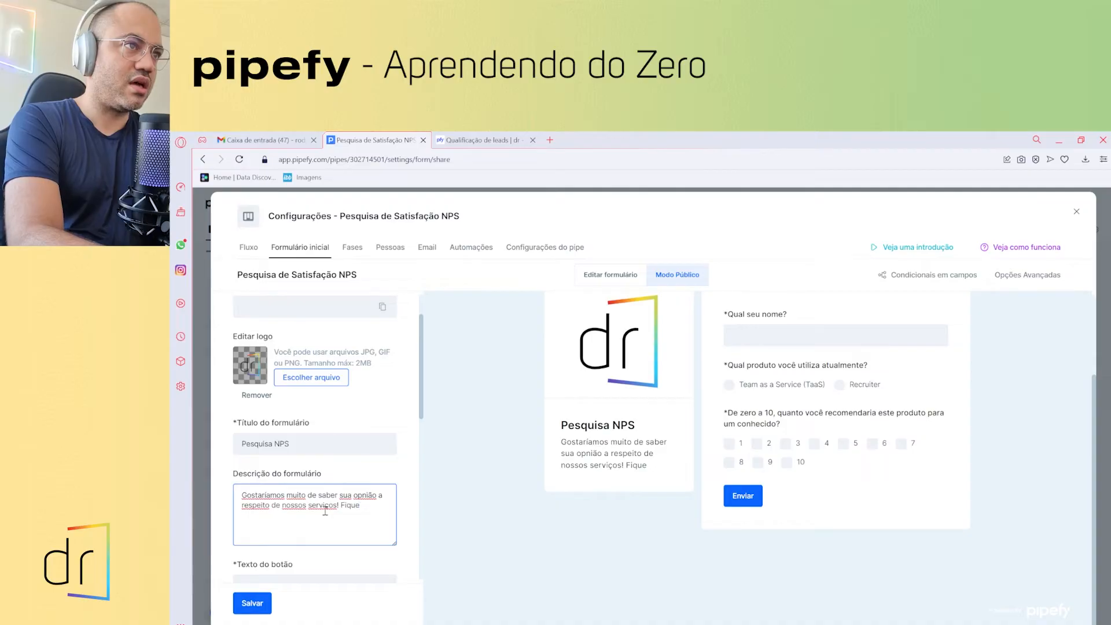
type(" a vontade")
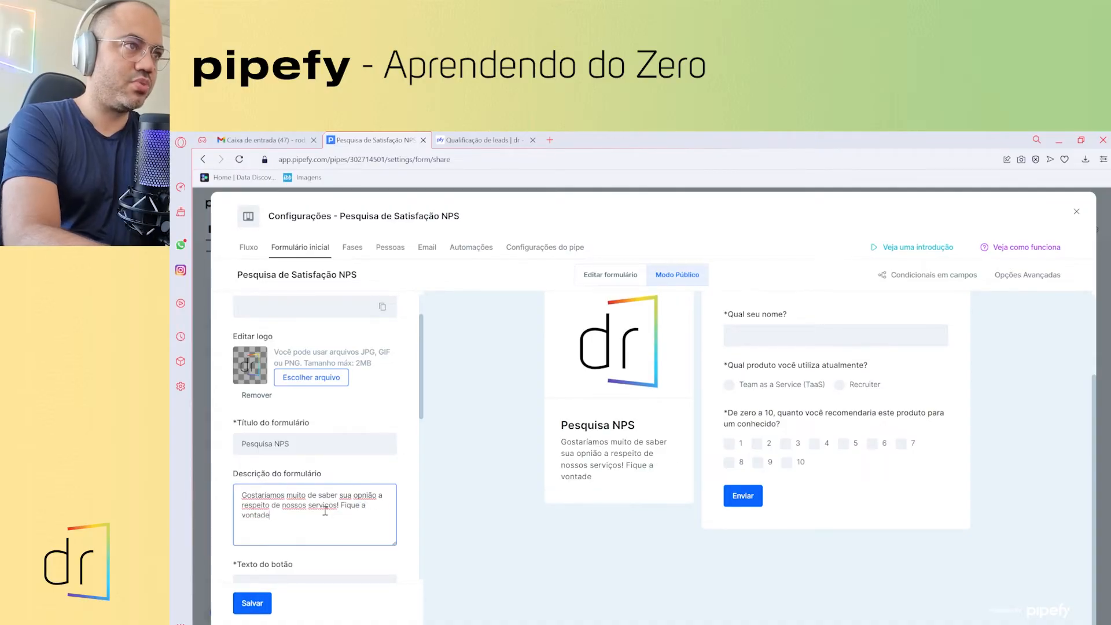
type(", pois não ")
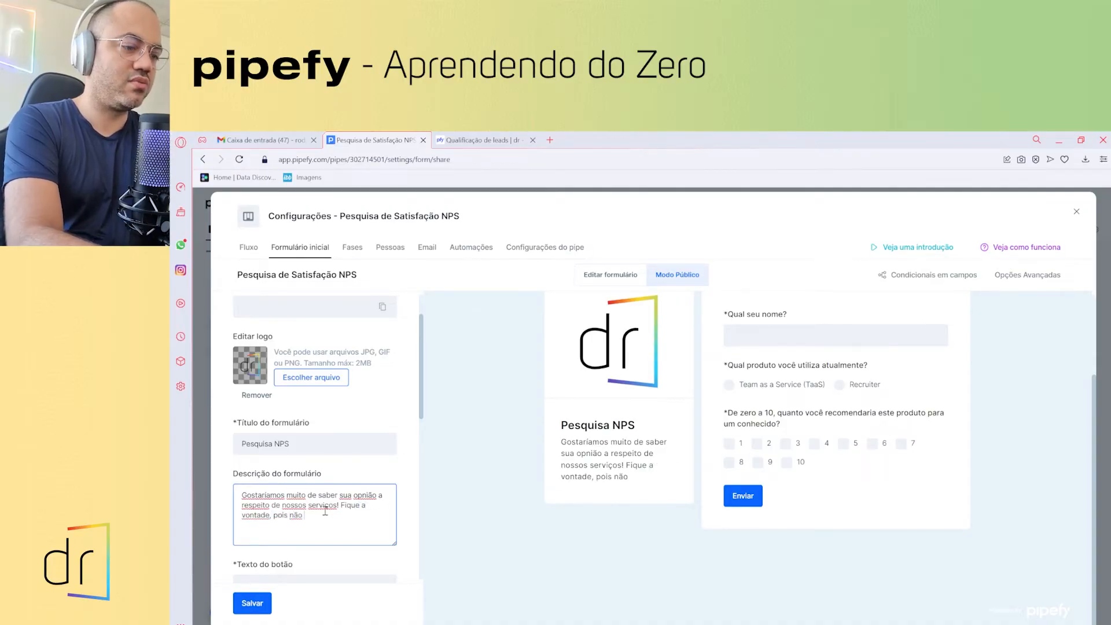
type("iremos utiliza")
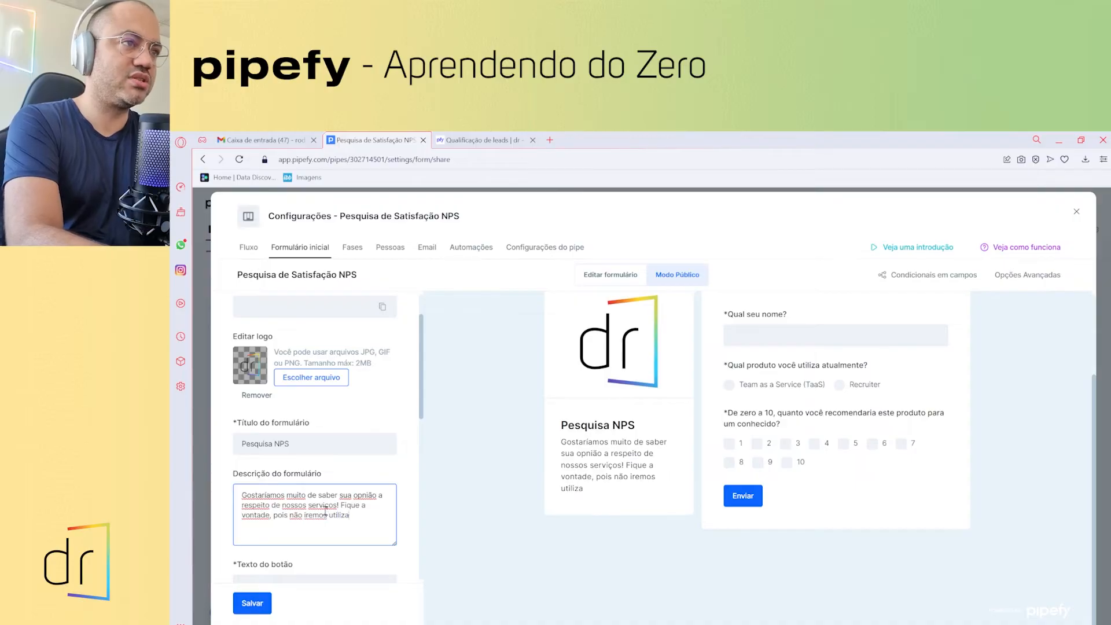
type("r esta")
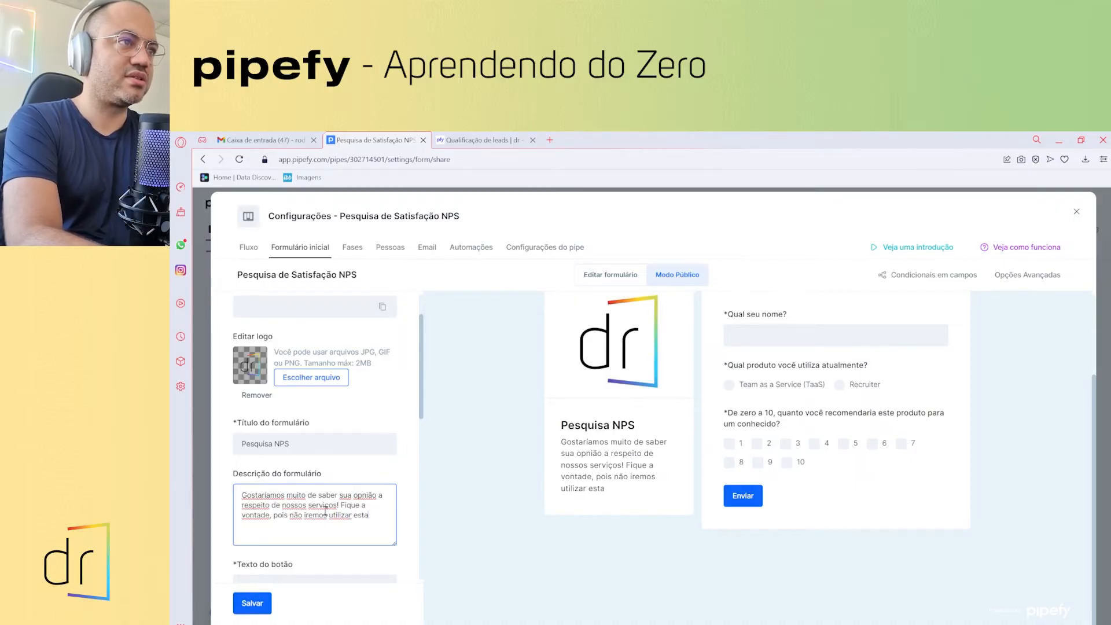
type("s infor")
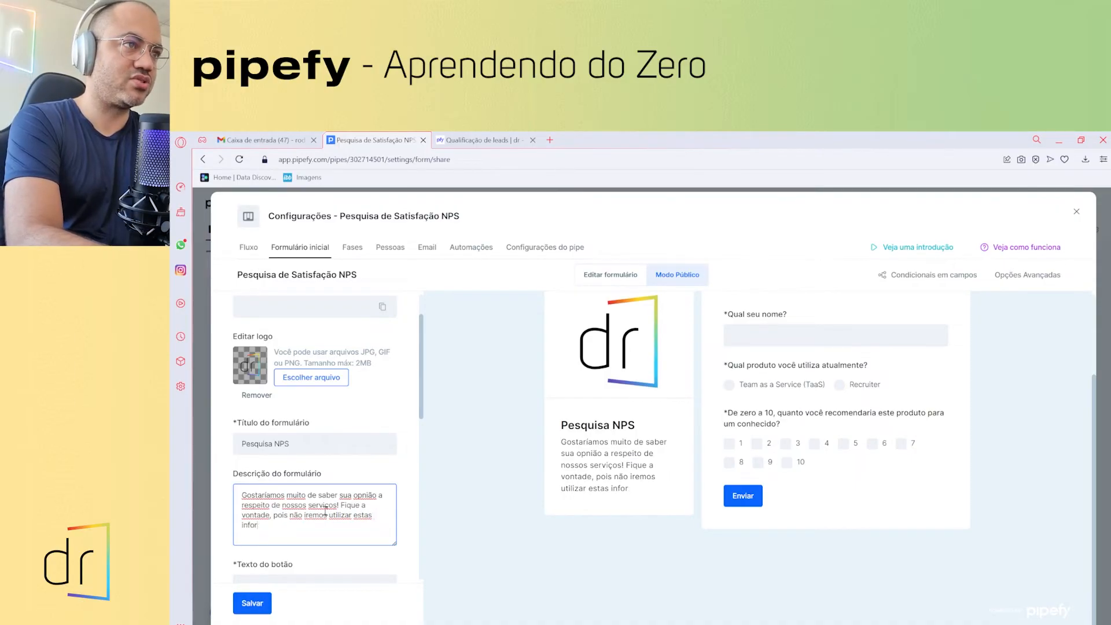
type("mações para ")
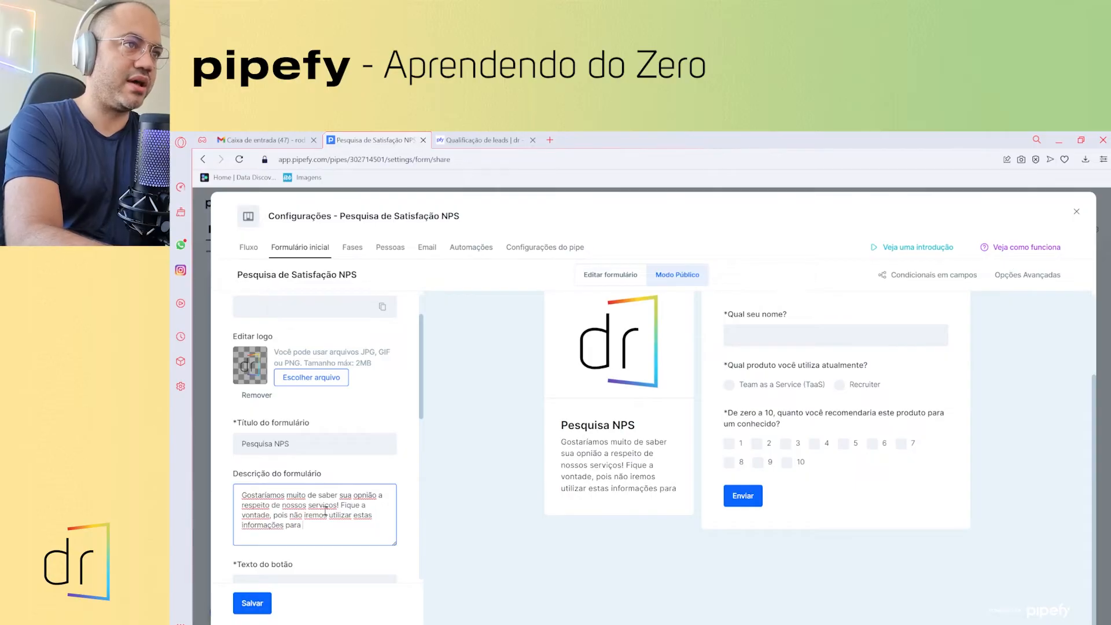
type("envio de")
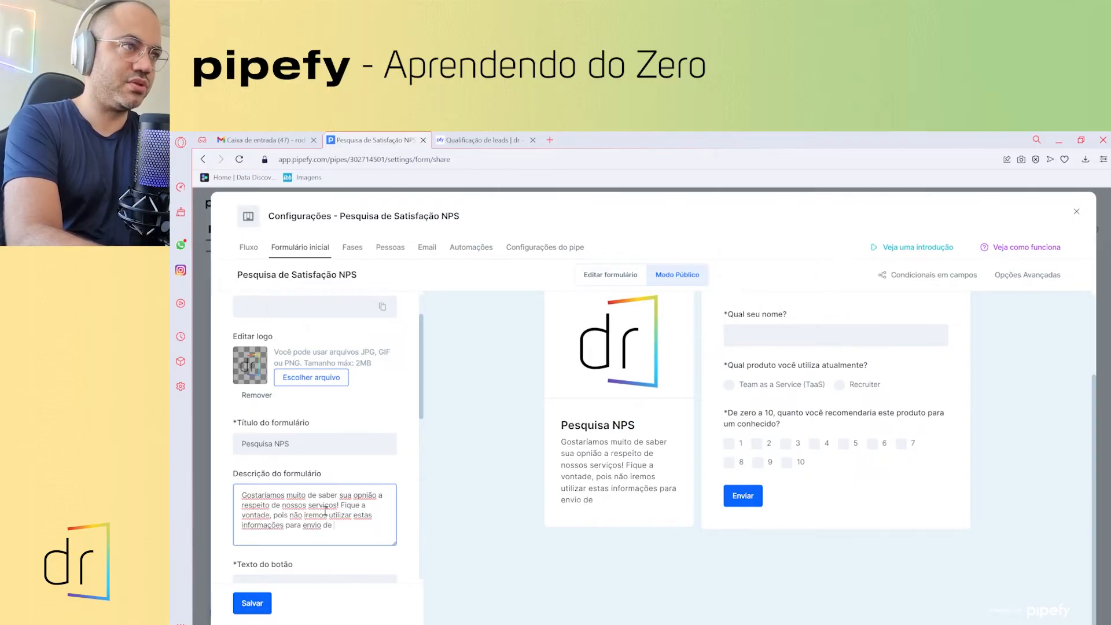
type(" p")
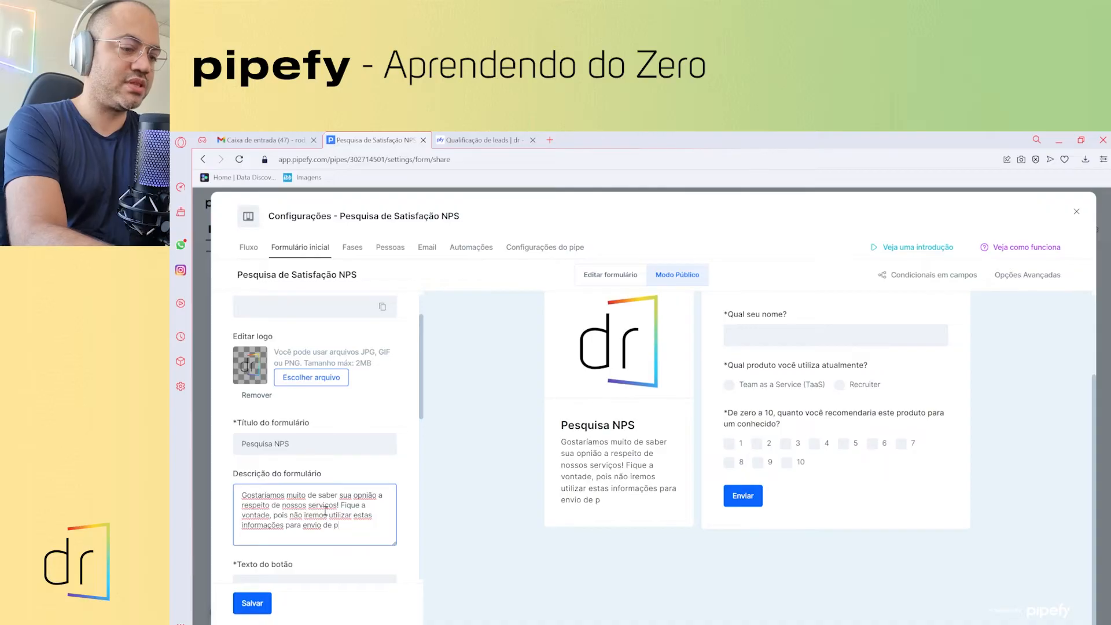
type("ublicidade.")
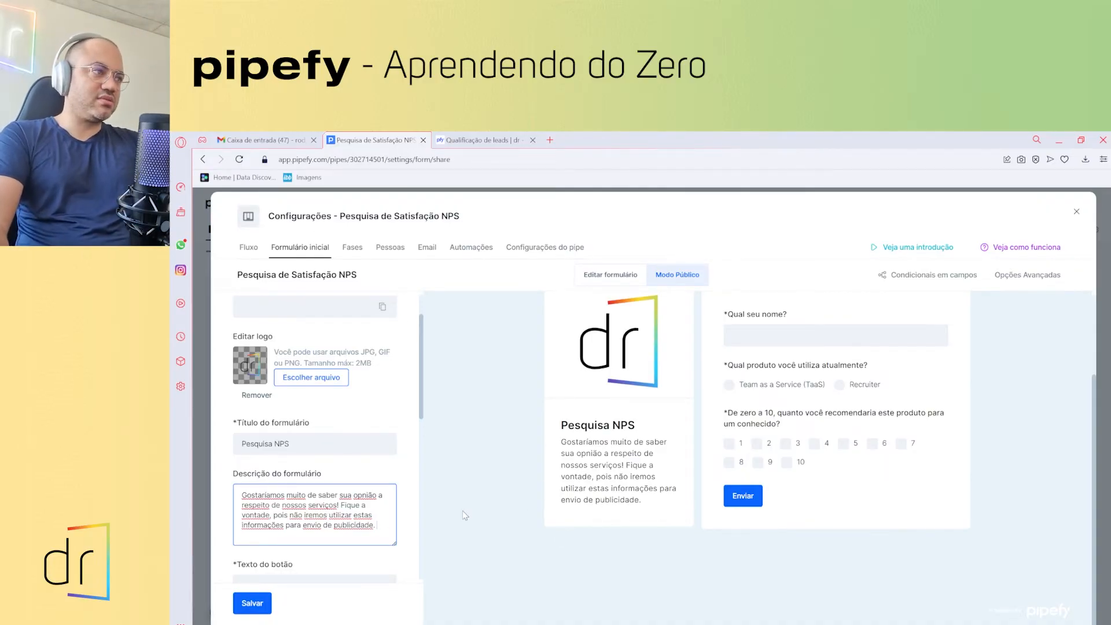
- Set the submit button label to 'Finalizado!'
scroll(324, 463, "down", 2)
left_click(283, 475)
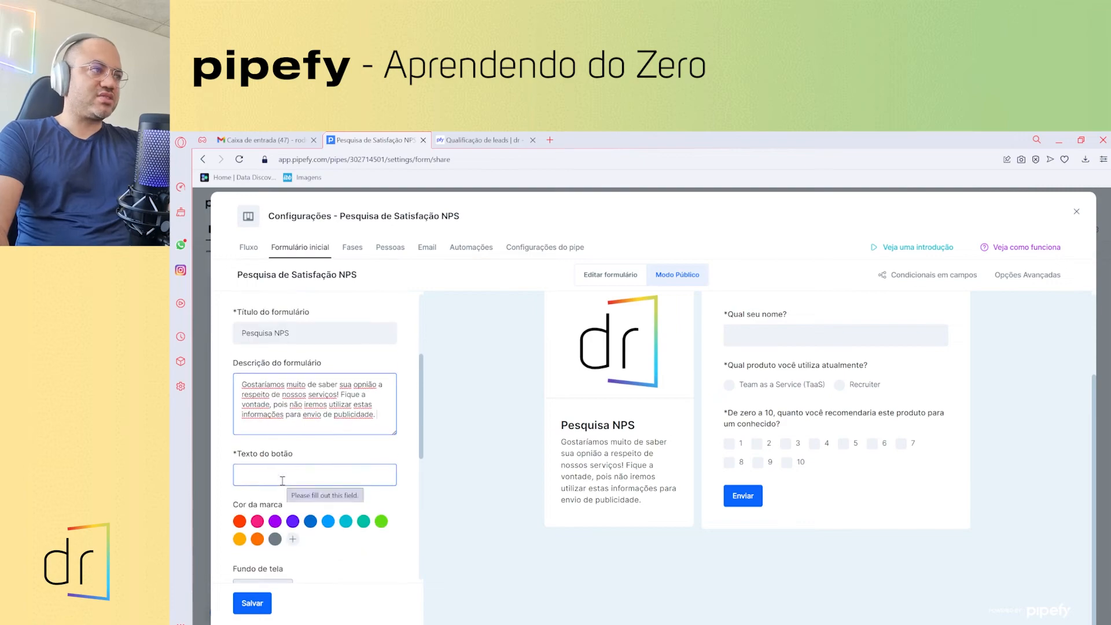
left_click(282, 481)
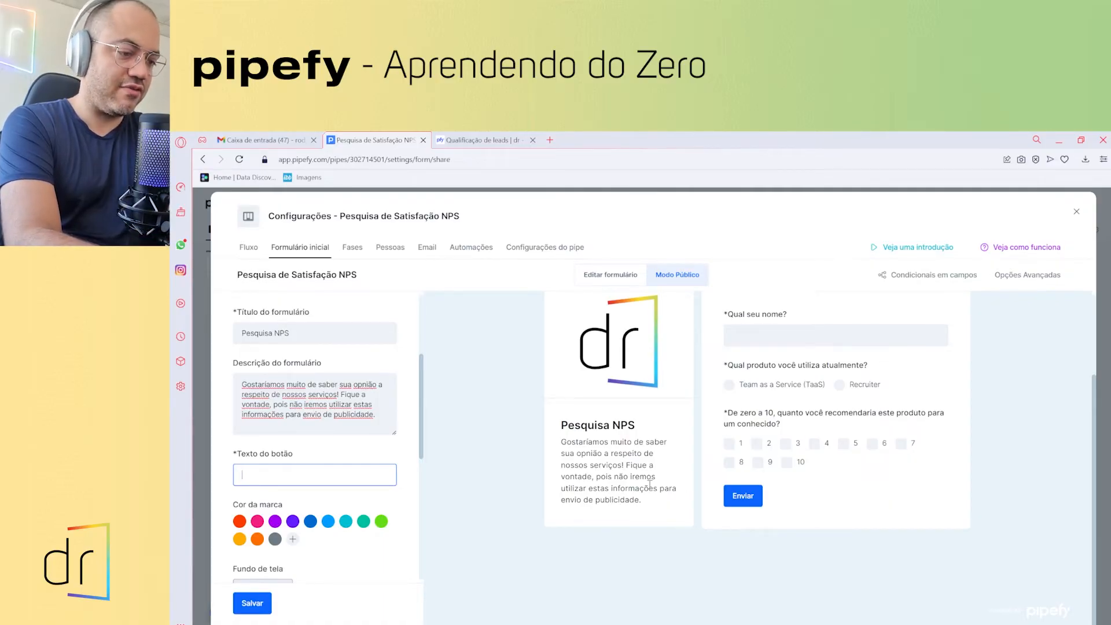
type("Finalizado")
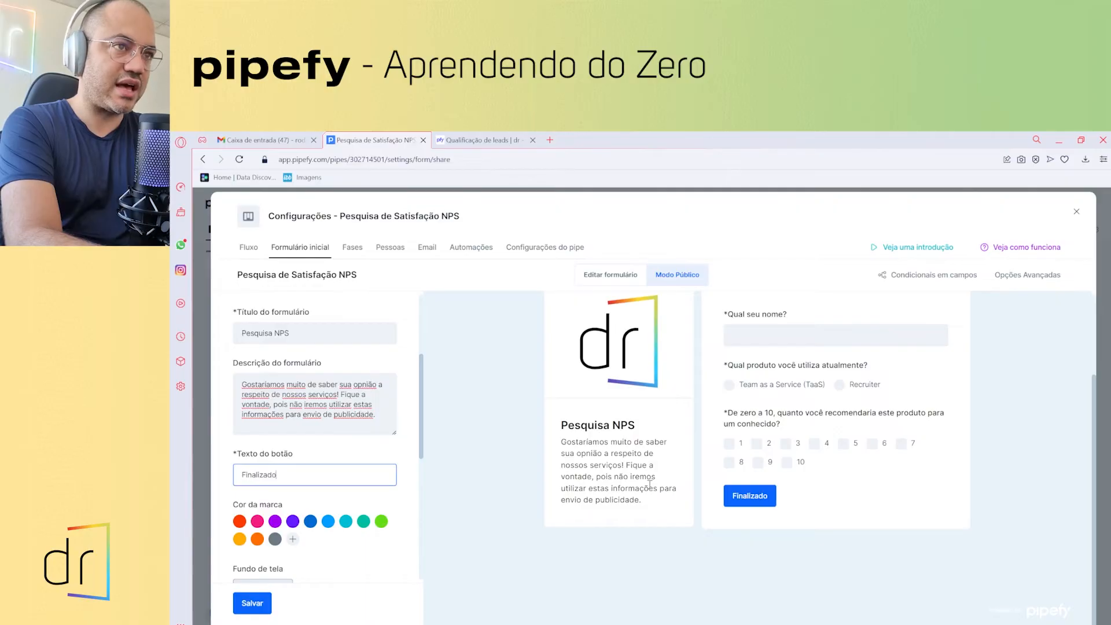
type("!")
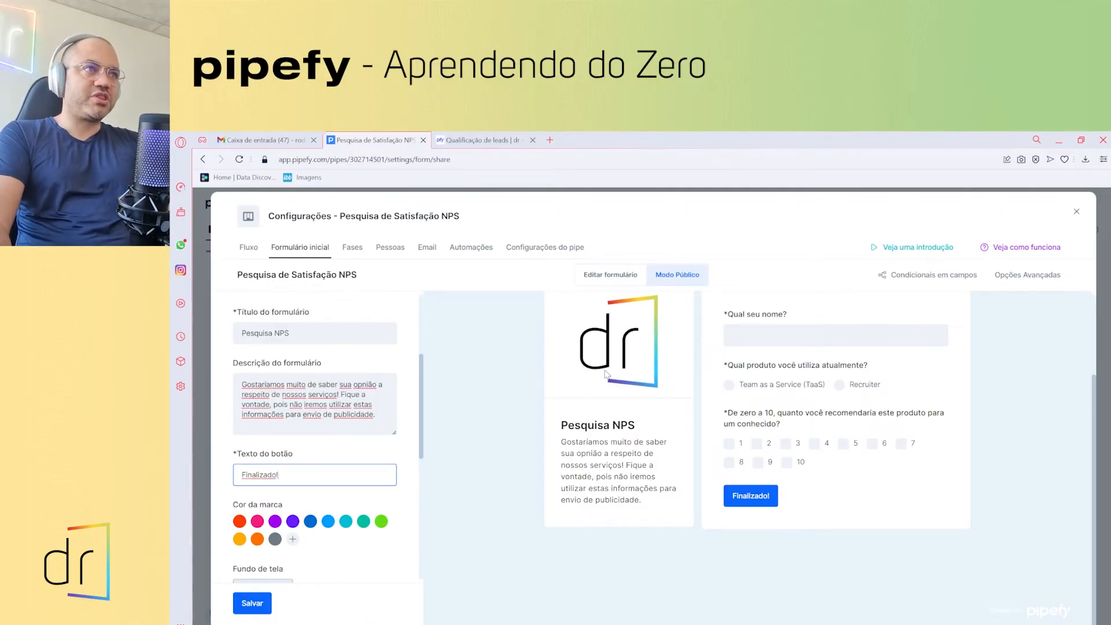
- Apply the teal brand colour to the public form
left_click(364, 522)
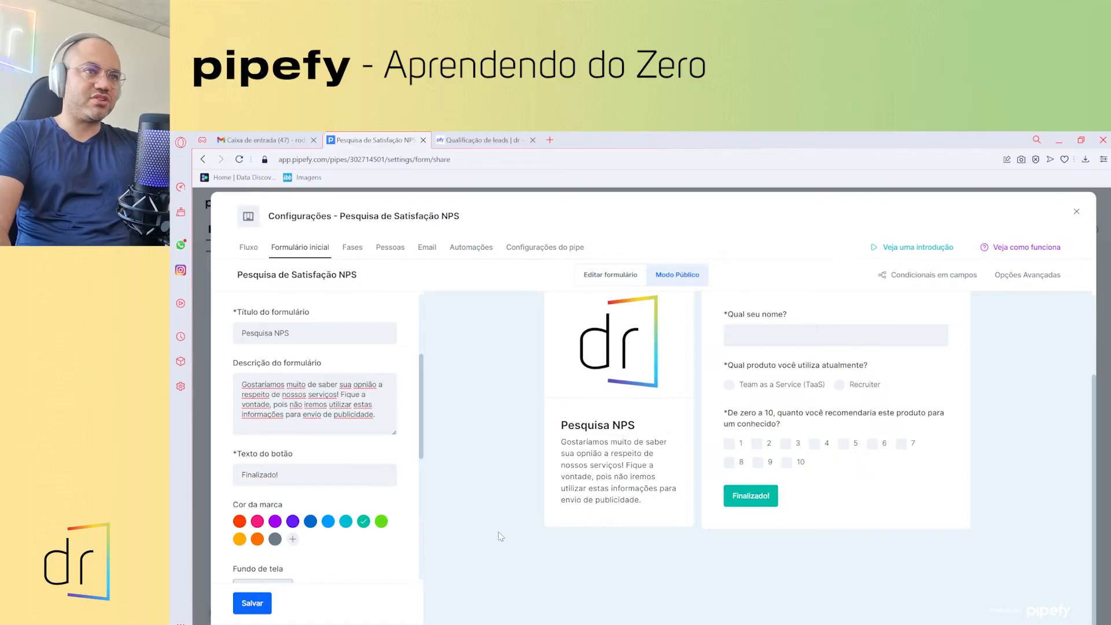
scroll(309, 551, "down", 1)
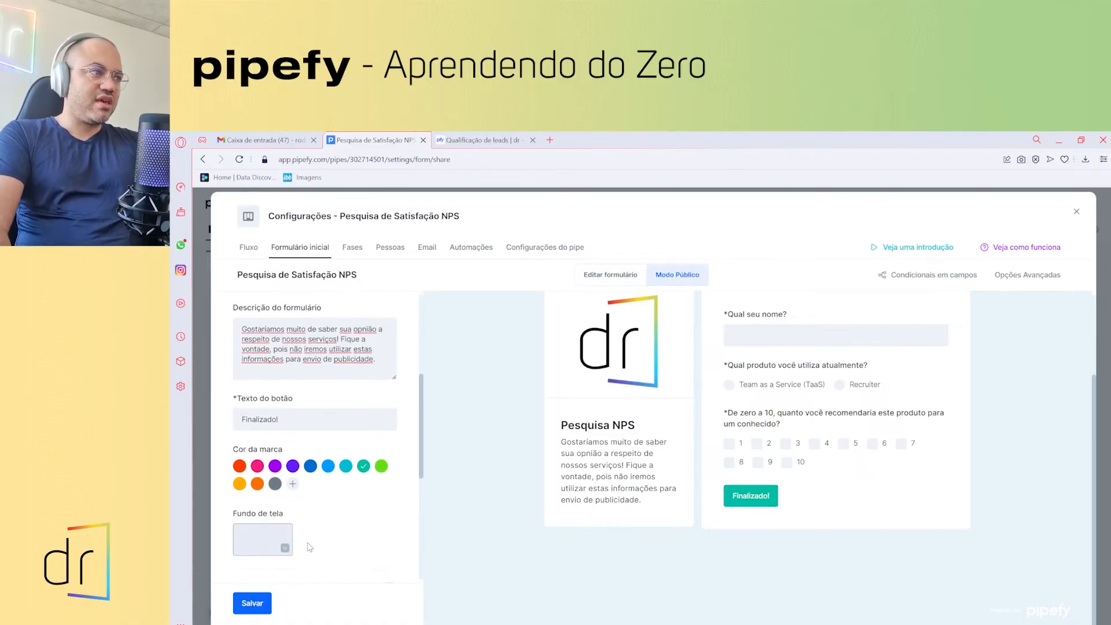
scroll(810, 533, "up", 2)
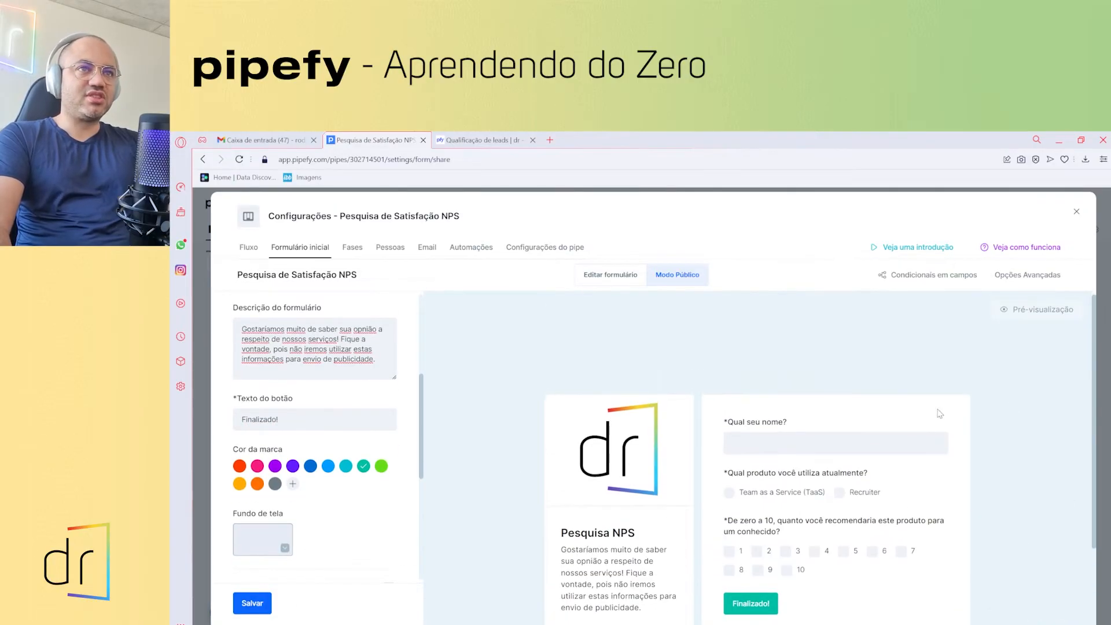
scroll(923, 471, "down", 2)
scroll(921, 472, "up", 2)
scroll(613, 545, "down", 3)
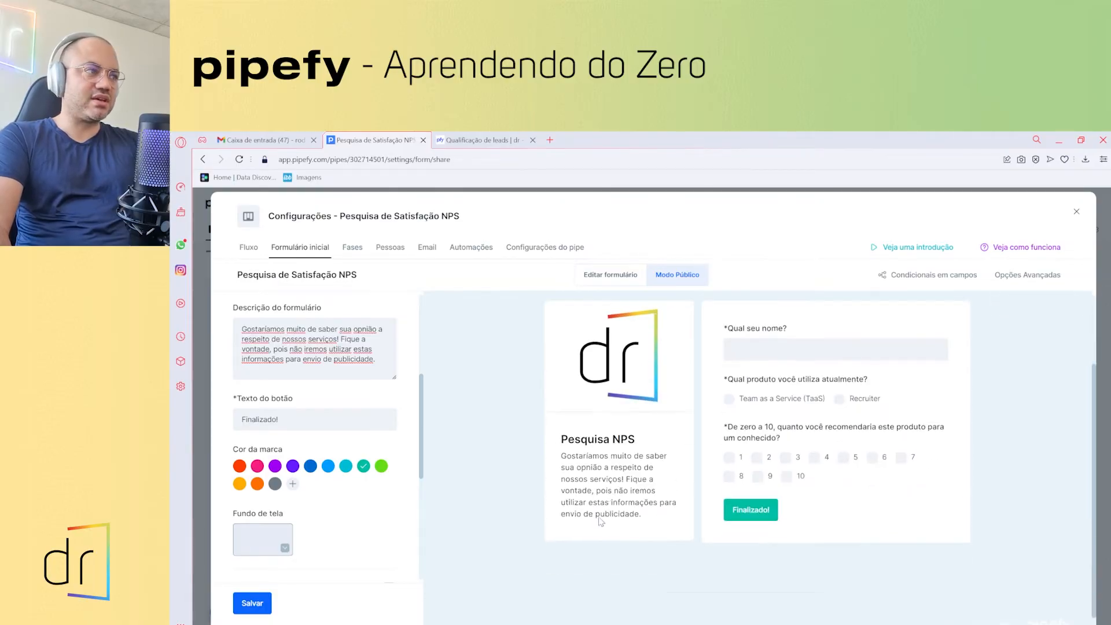
- Search the background images for 'Score' and save the first photo as the form background
left_click(284, 550)
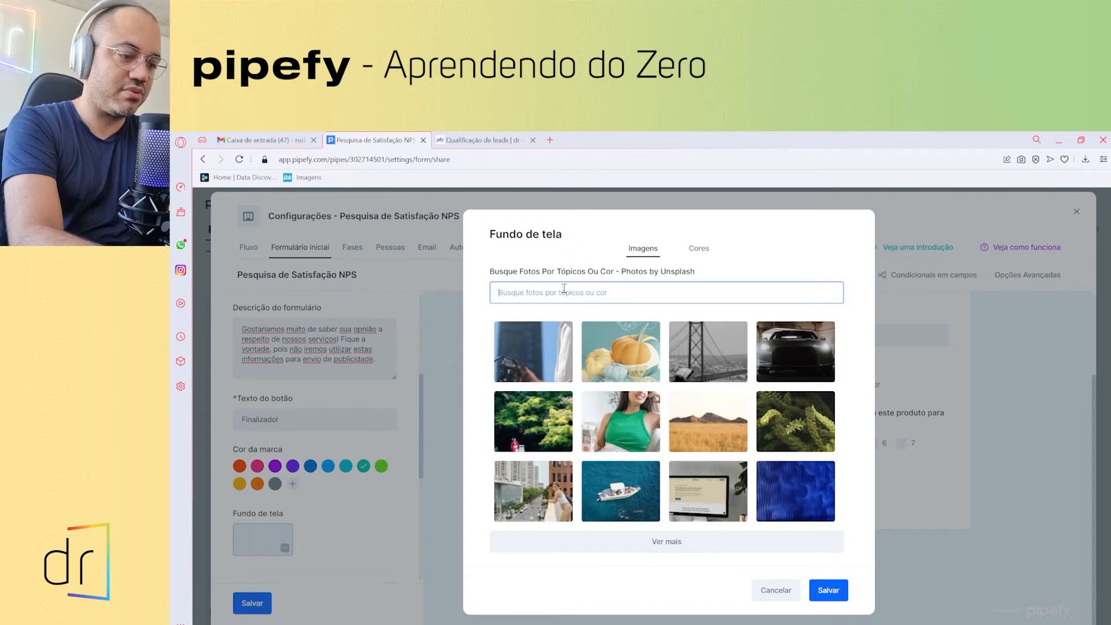
type("pesquisa")
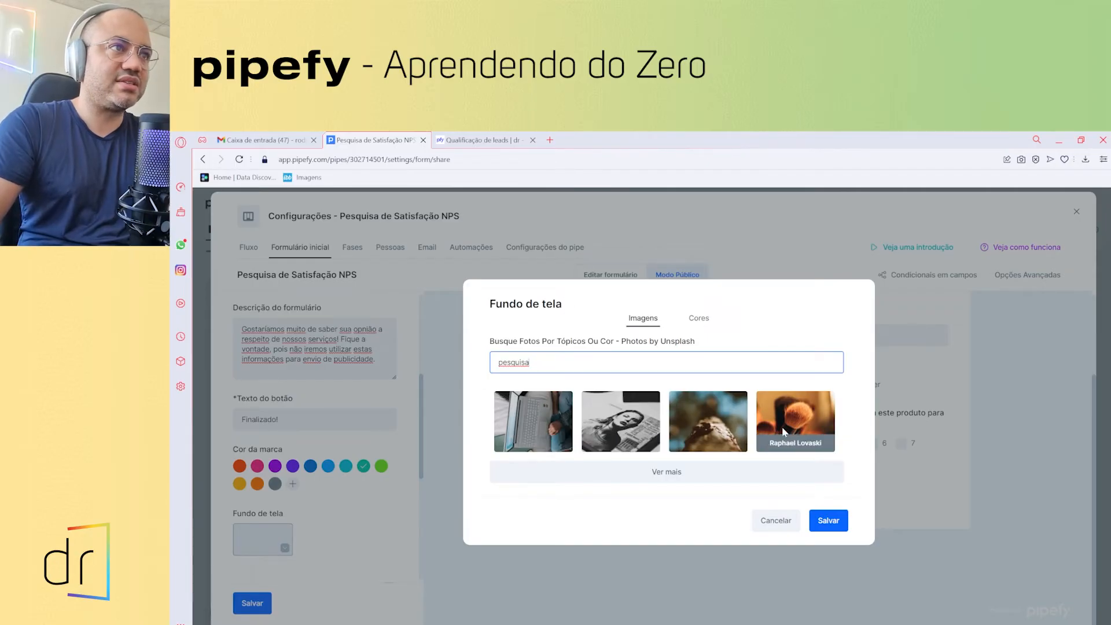
double_click(538, 364)
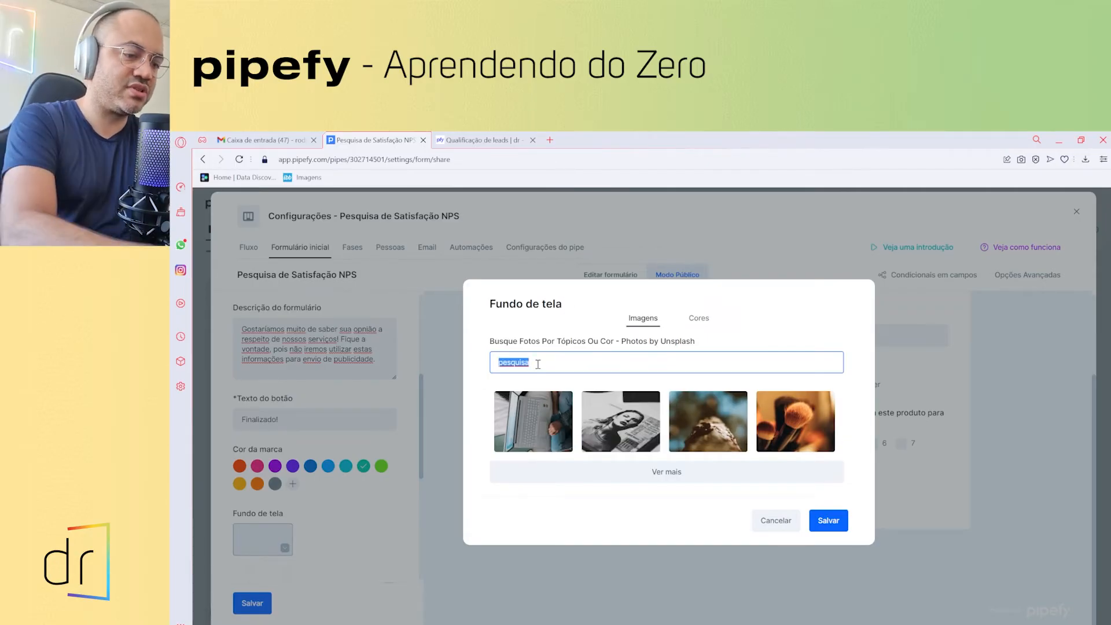
type("NPS")
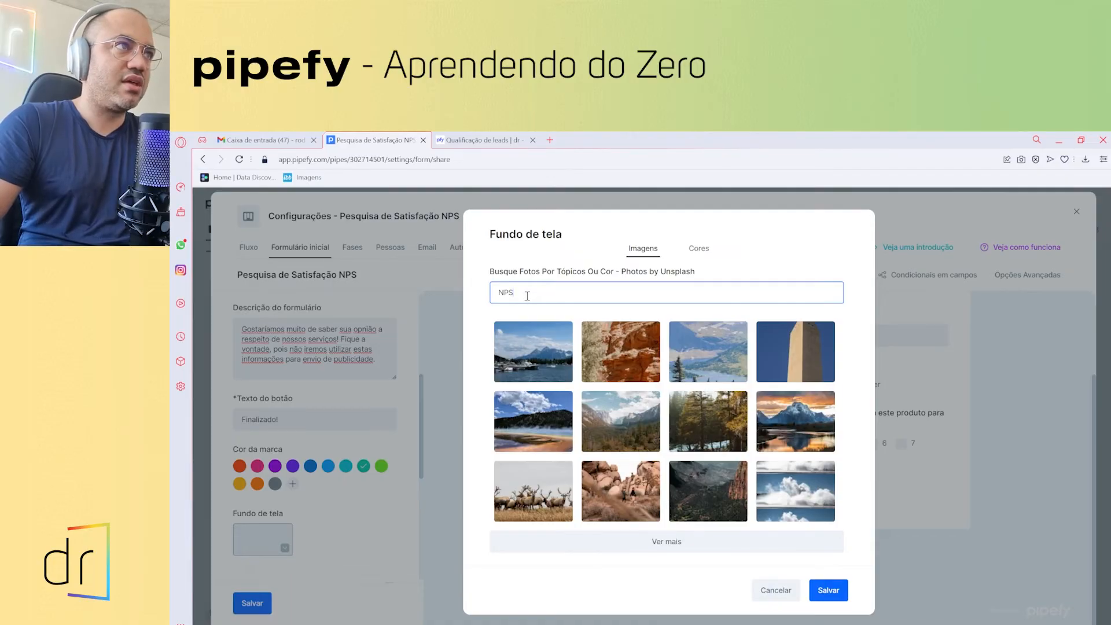
double_click(527, 296)
type("Net promote")
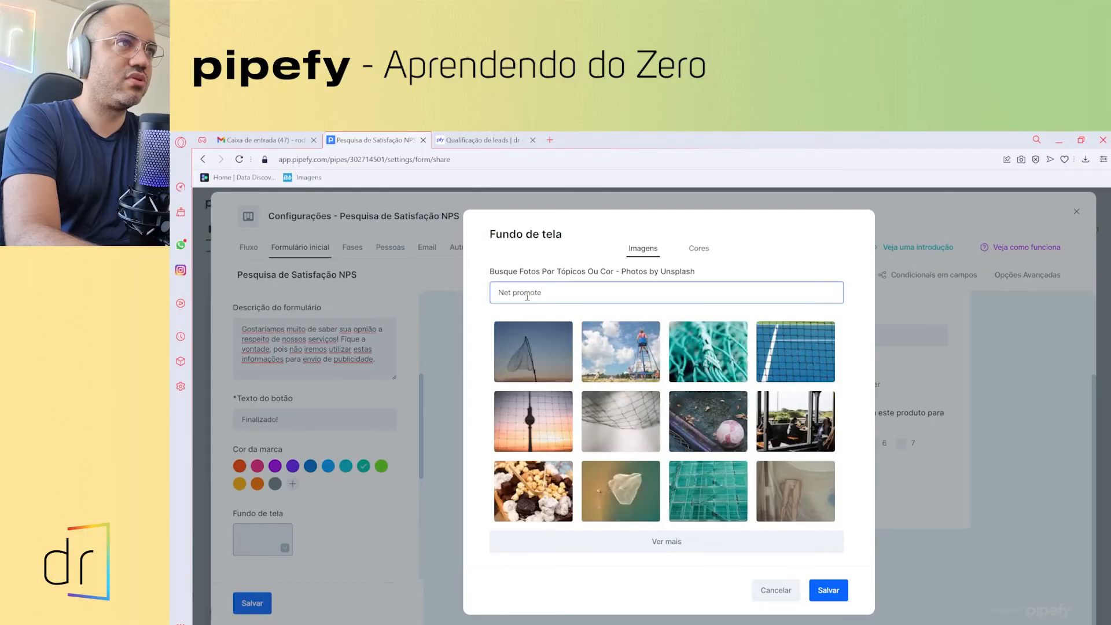
type(" score")
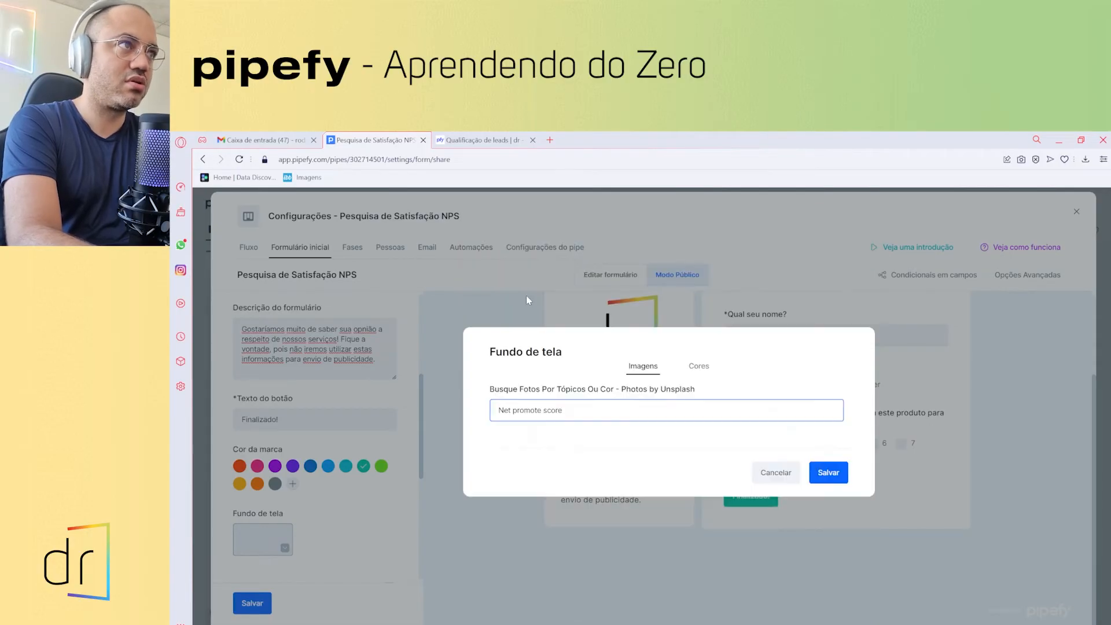
key("ctrl+a")
key("BackSpace")
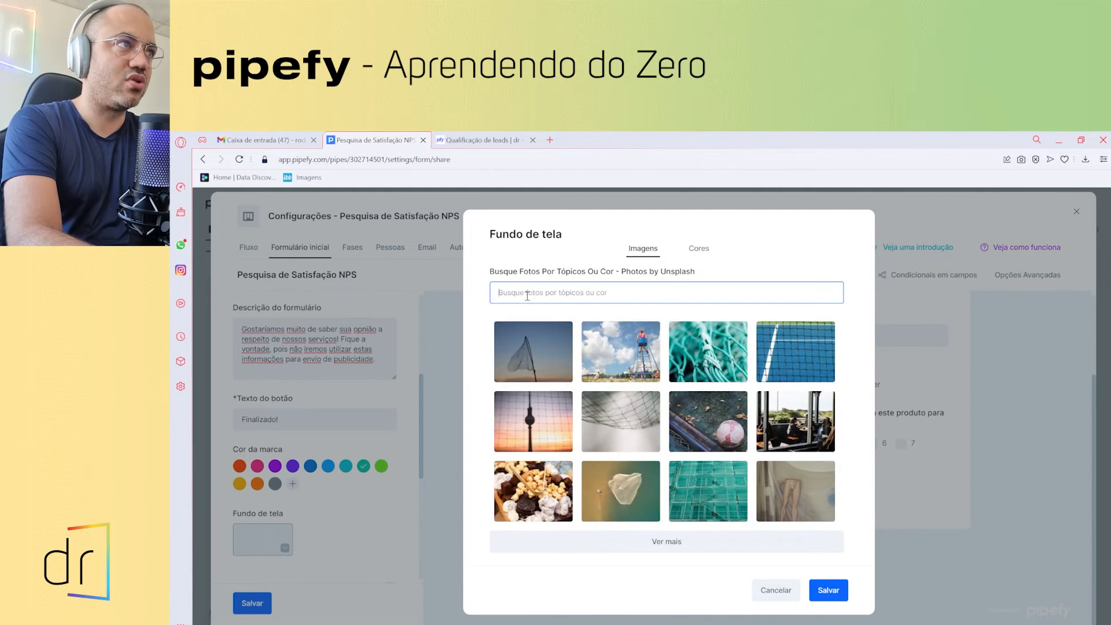
type("Score")
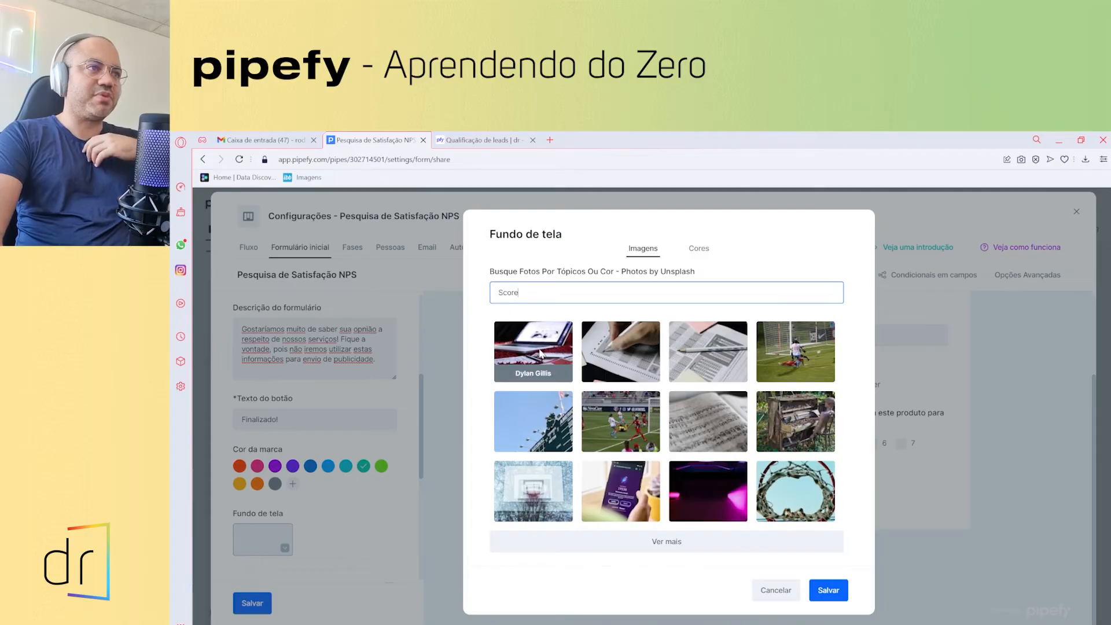
left_click(539, 353)
left_click(827, 590)
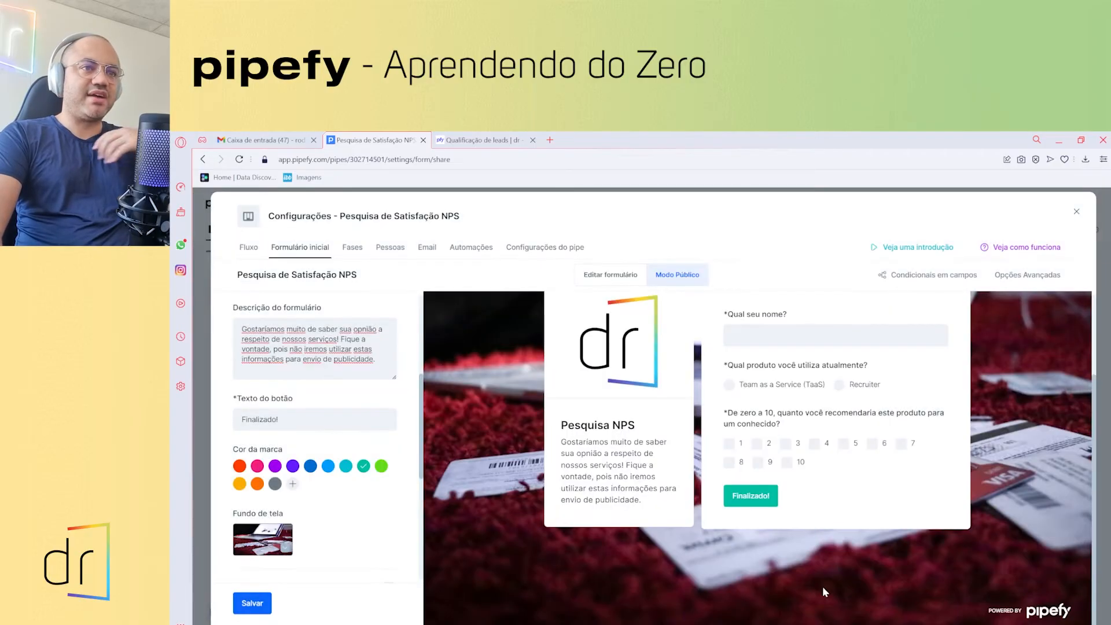
- Replace the background with the pen-and-paper photo from a 'score' search
left_click(273, 550)
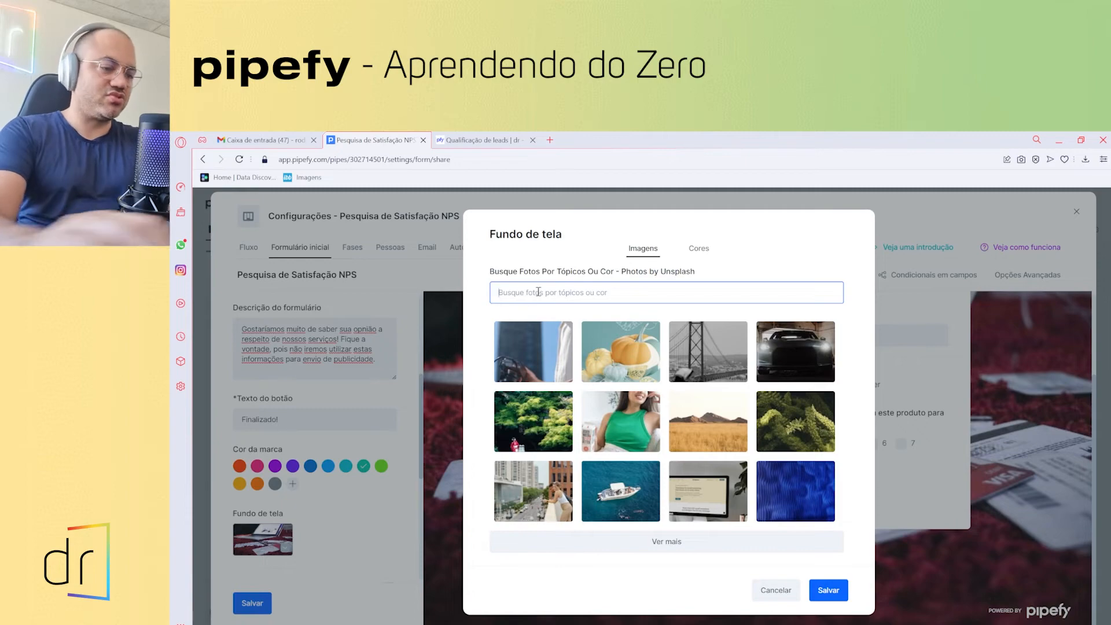
type("score")
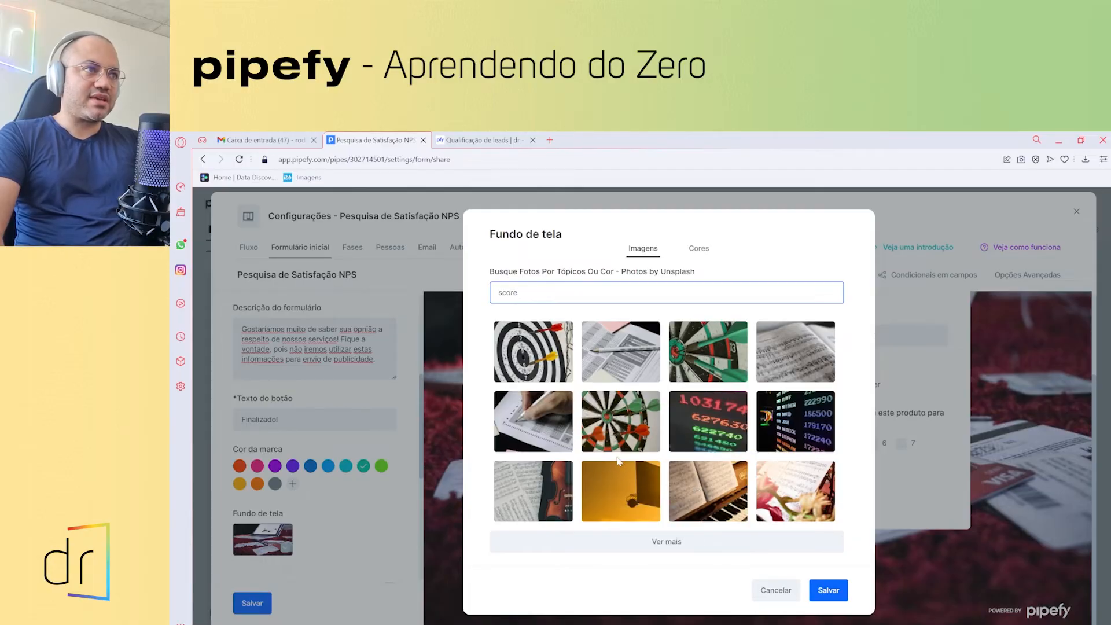
left_click(540, 410)
left_click(828, 590)
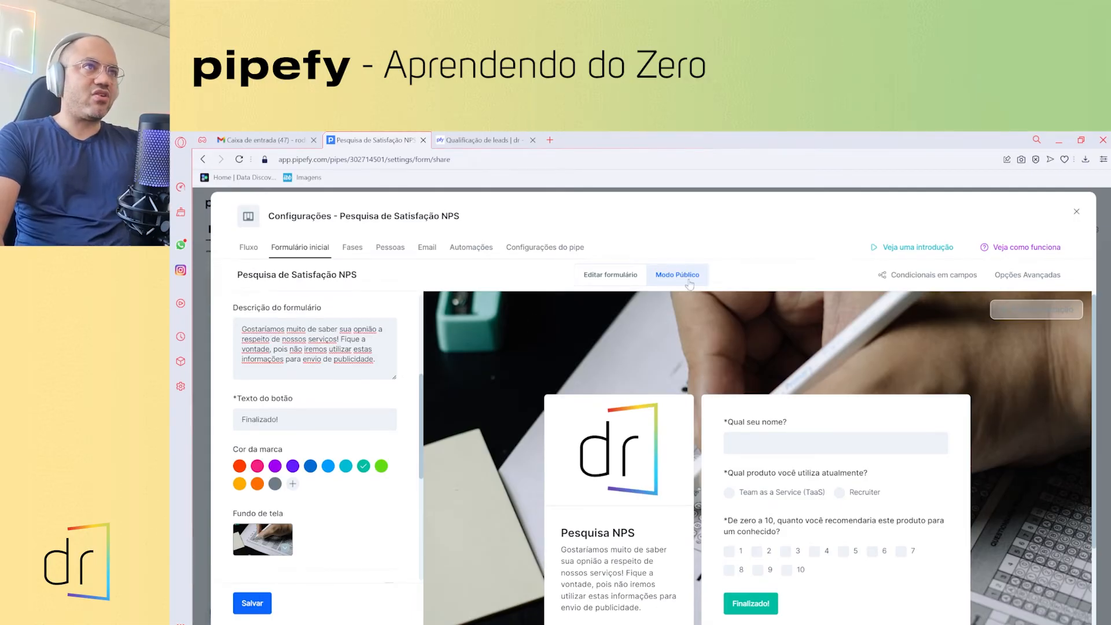
- Pan through the pipe's Fluxo view to inspect its phases, then close the settings
left_click(253, 253)
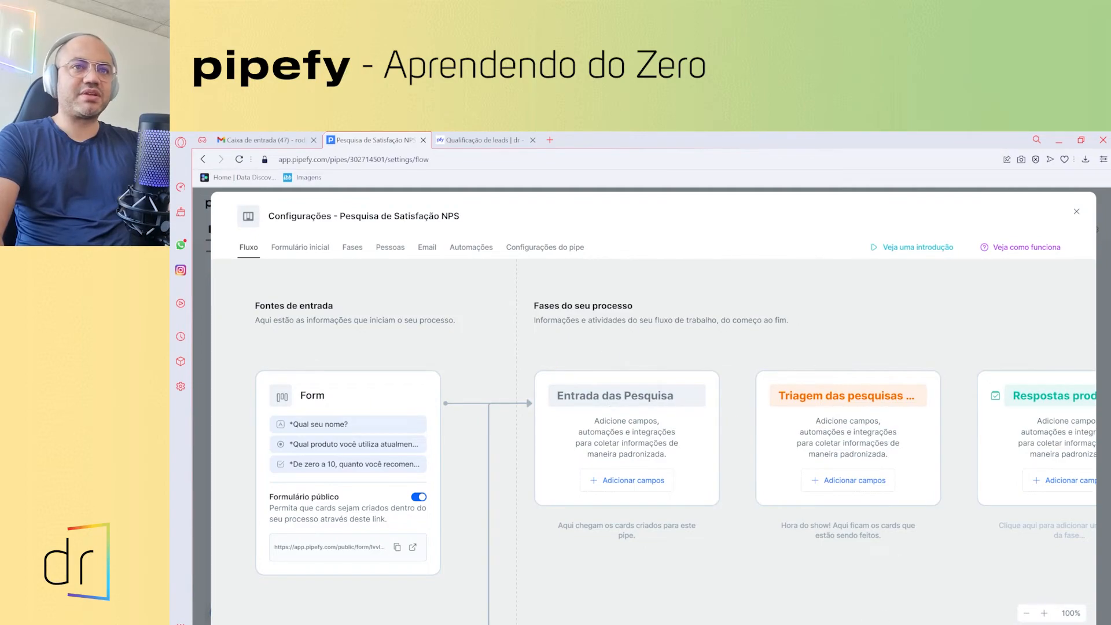
left_click_drag(930, 603, 550, 588)
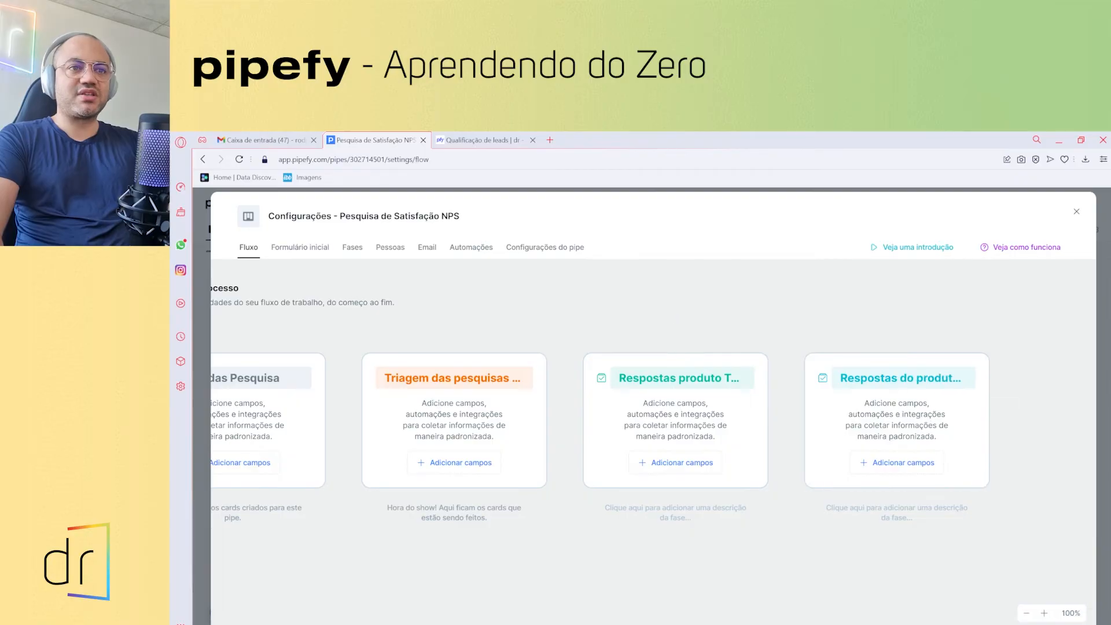
left_click_drag(559, 566, 746, 535)
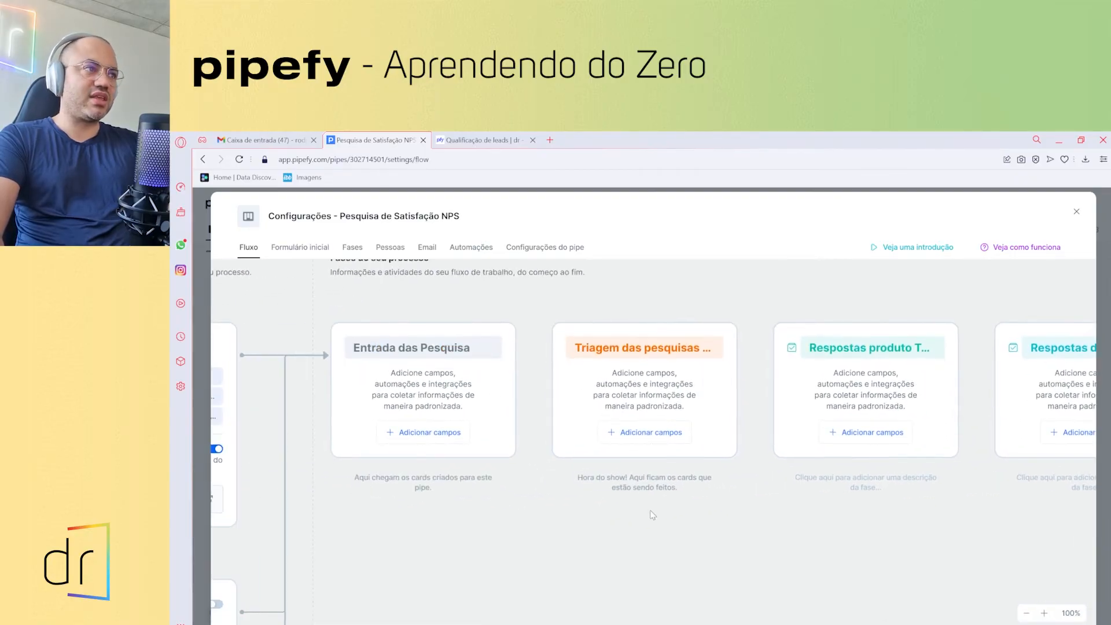
left_click_drag(666, 495, 842, 597)
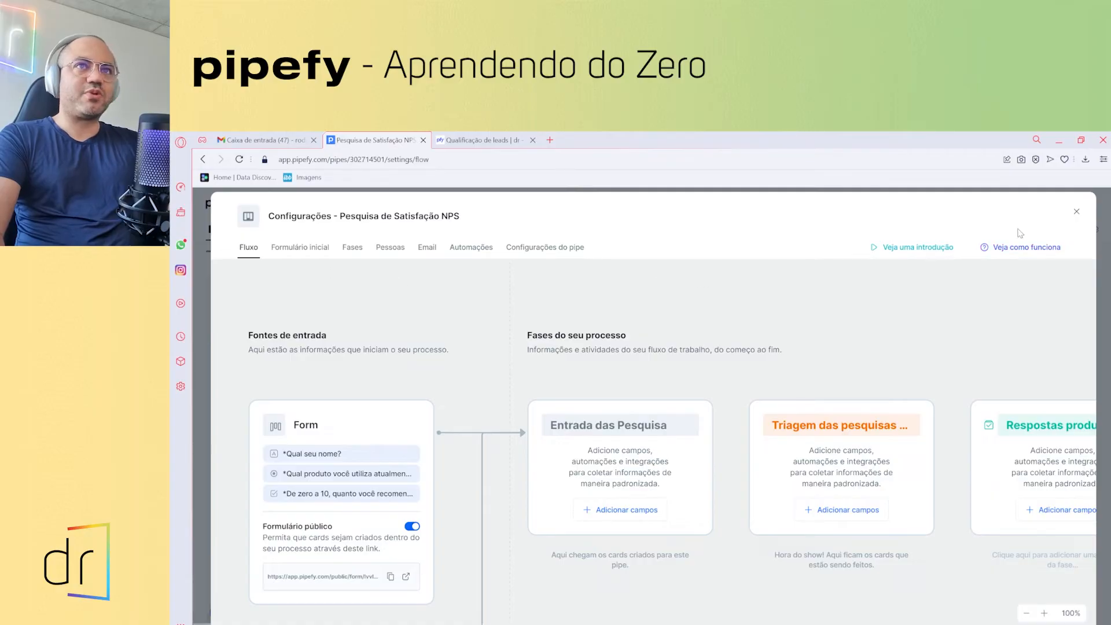
left_click(1076, 212)
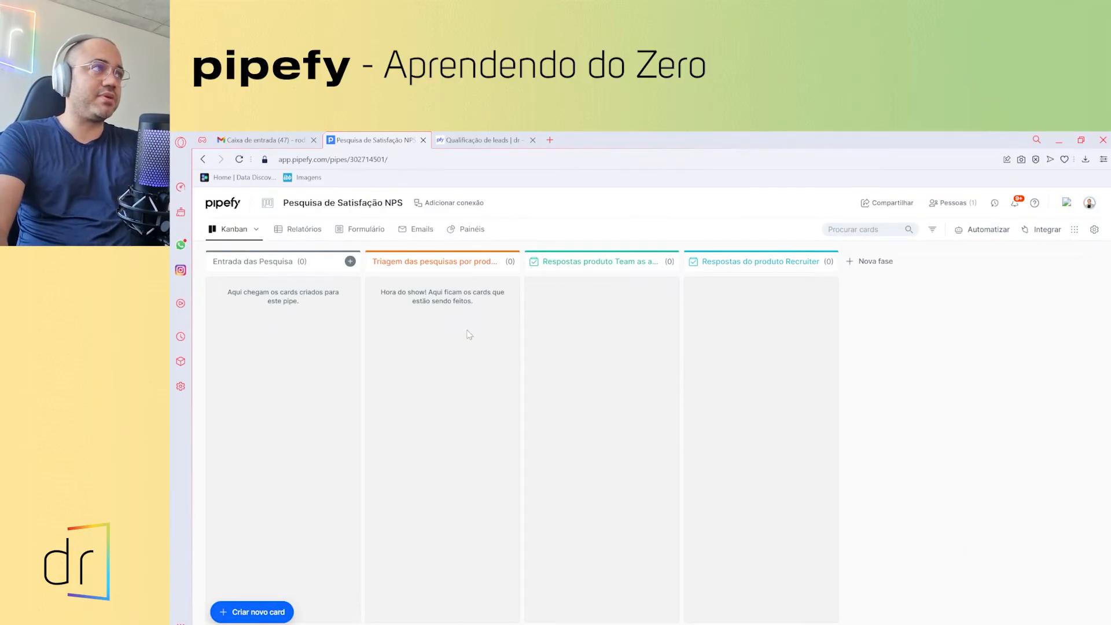
- Open the entry phase's shared public form link in the other browser tab
left_click(350, 262)
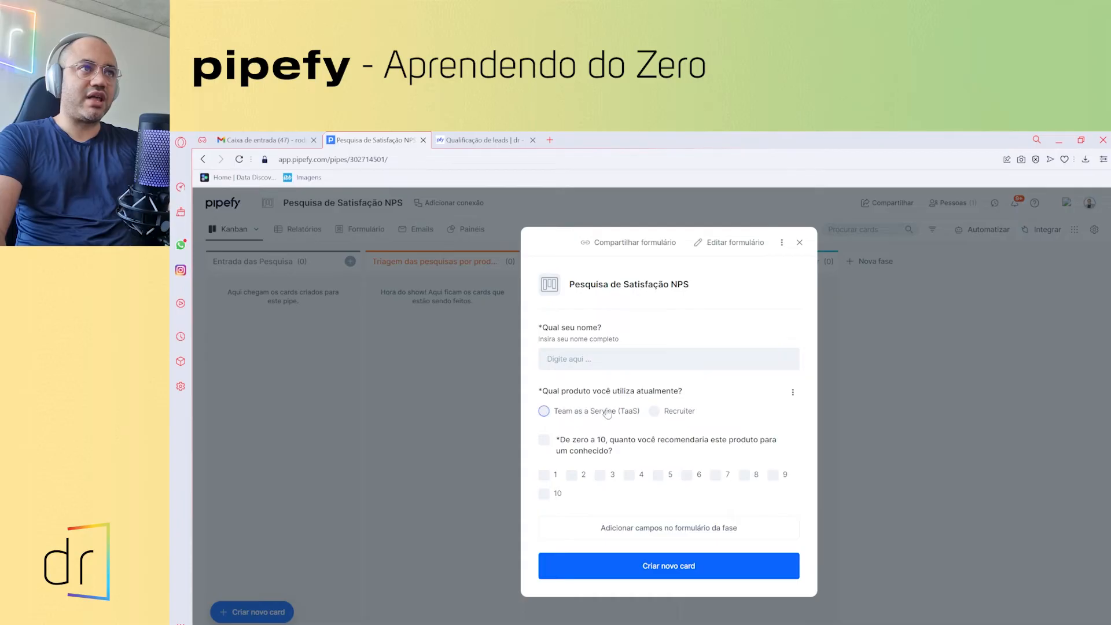
left_click(635, 243)
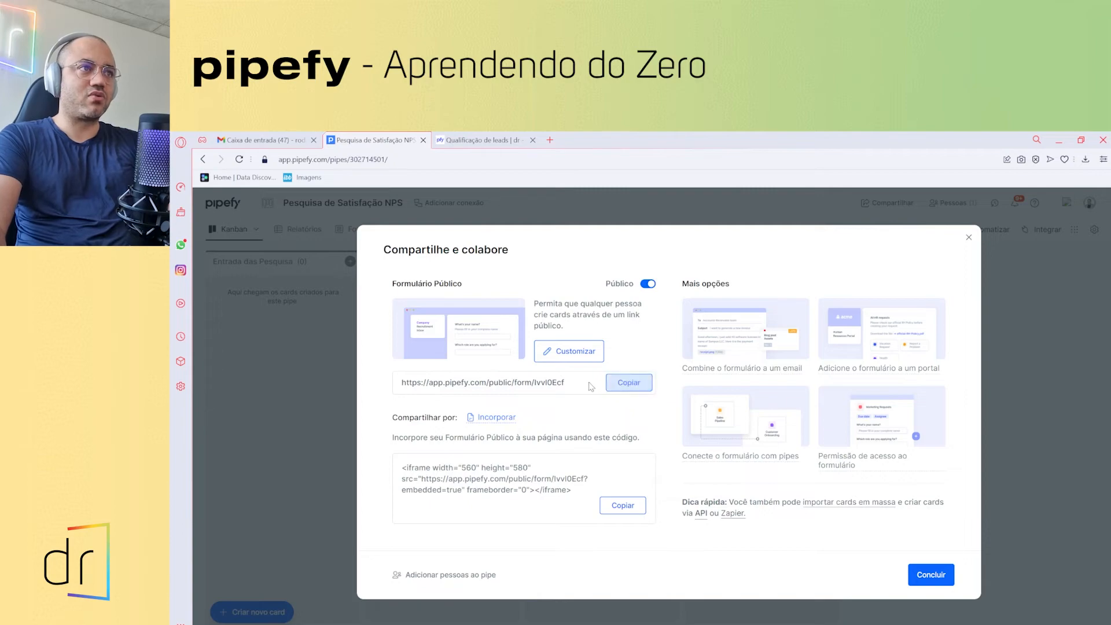
left_click(499, 140)
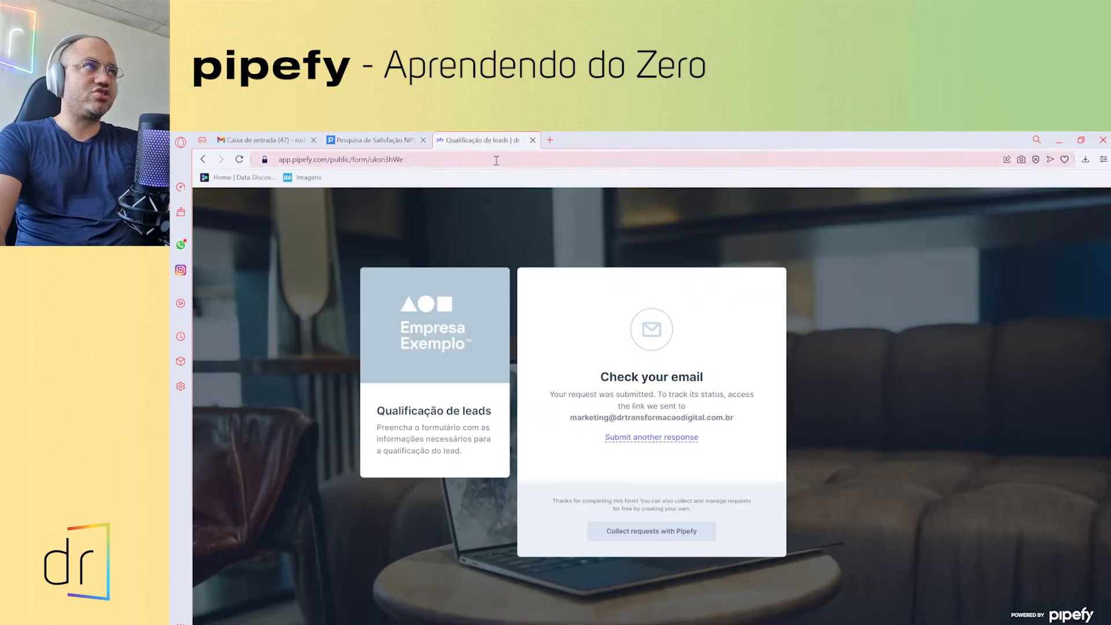
left_click(496, 160)
type("https://app.pipefy.com/public/form/lvvl0Ecf")
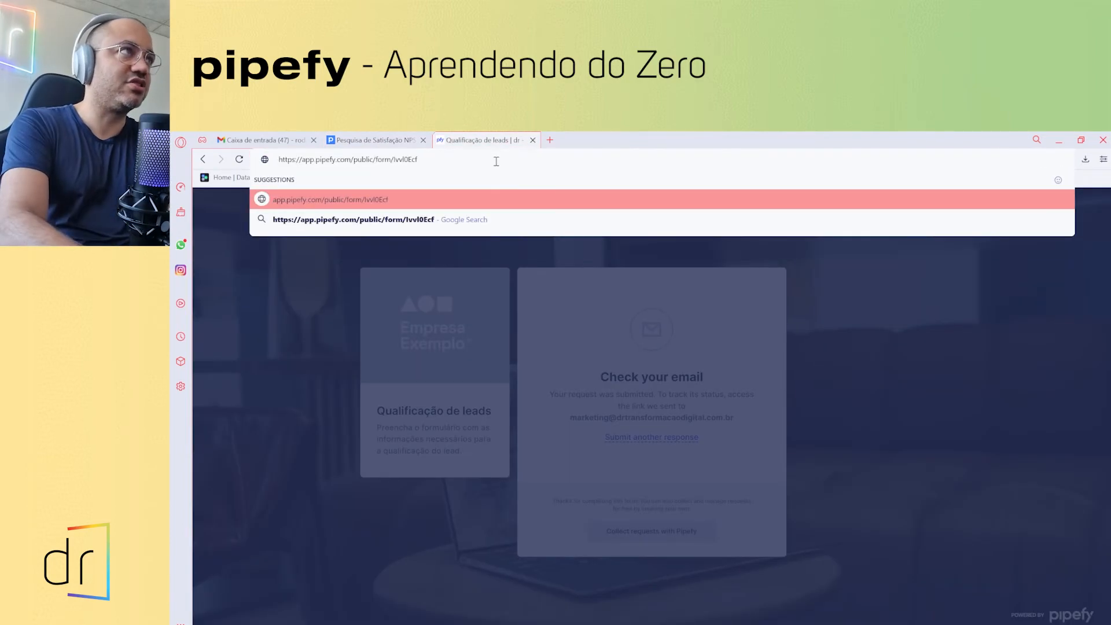
key("Return")
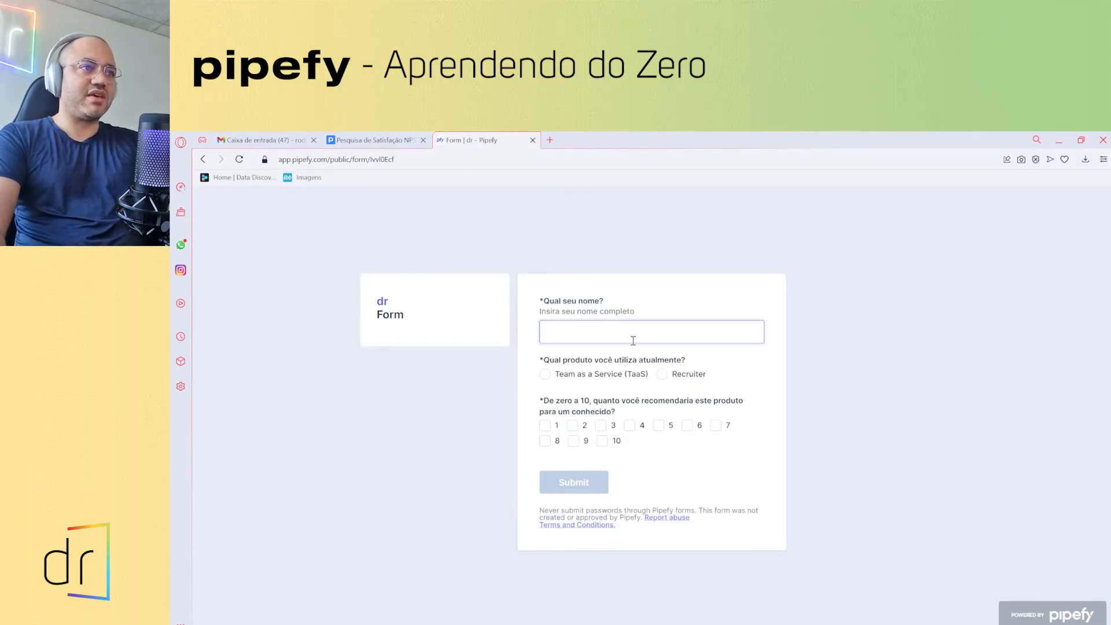
- Copy the public form link again and close the sharing and new-card dialogs
left_click(374, 140)
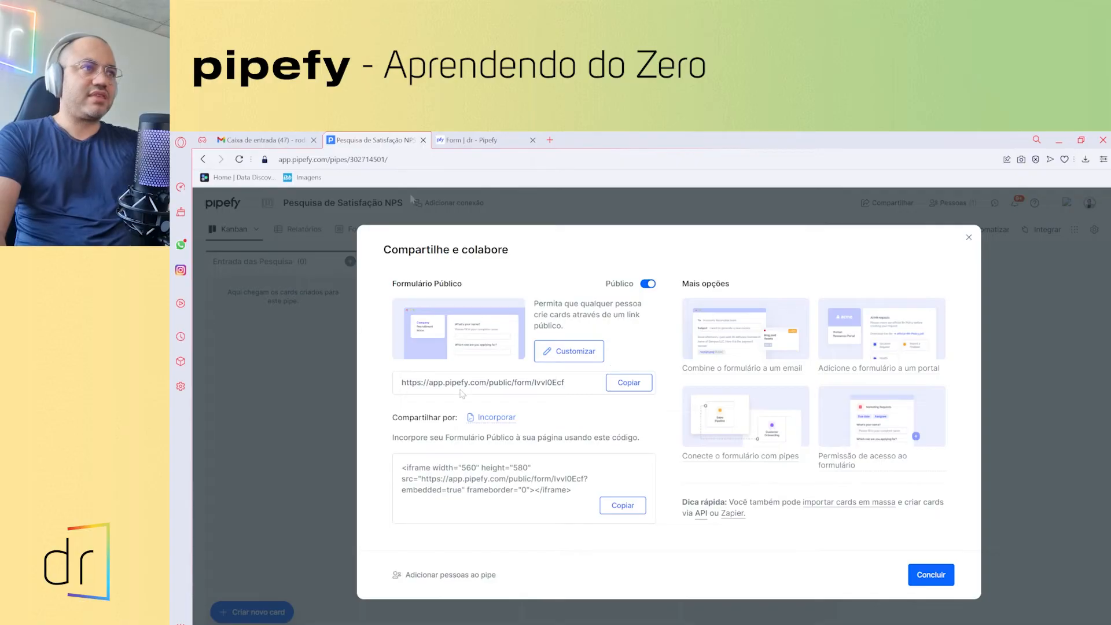
left_click(644, 387)
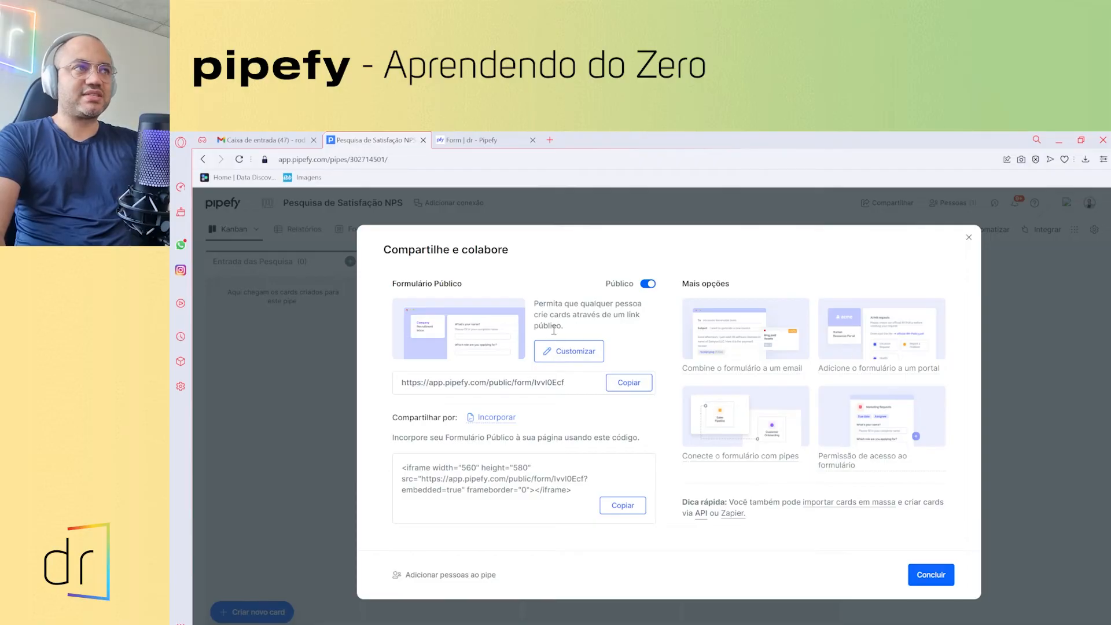
left_click(968, 238)
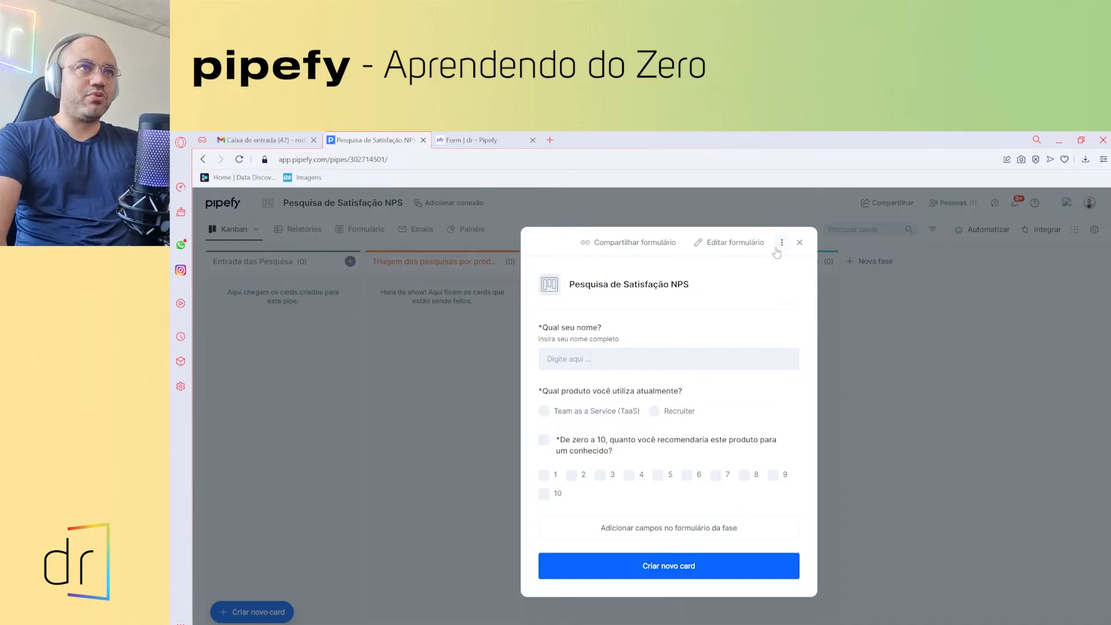
left_click(799, 242)
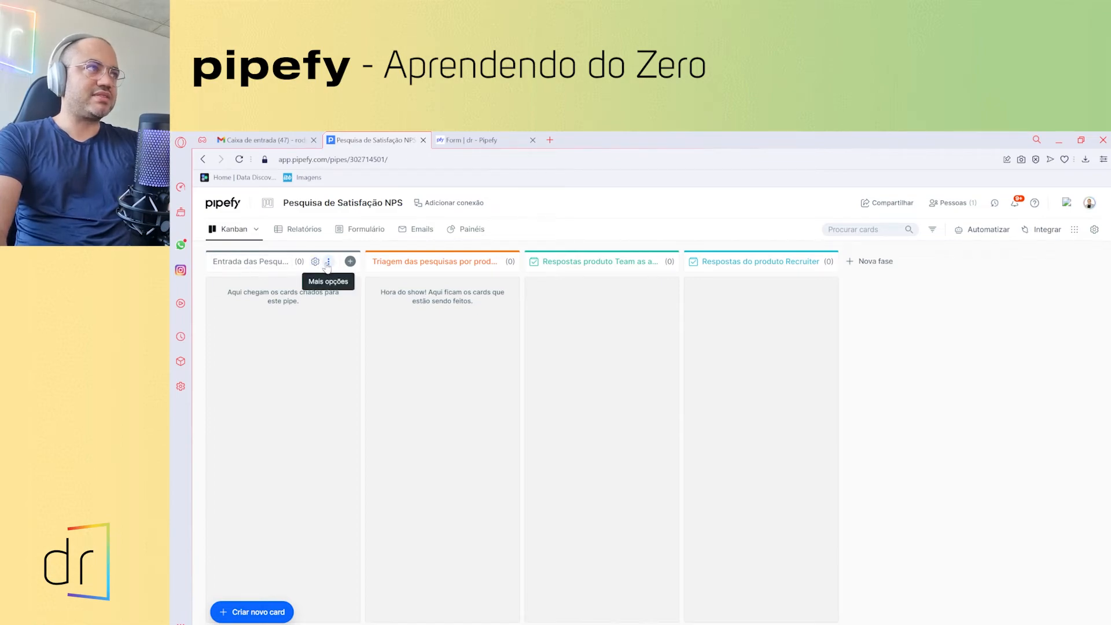
- Choose Configurar fase from the Entrada das Pesquisa phase's options menu
left_click(328, 262)
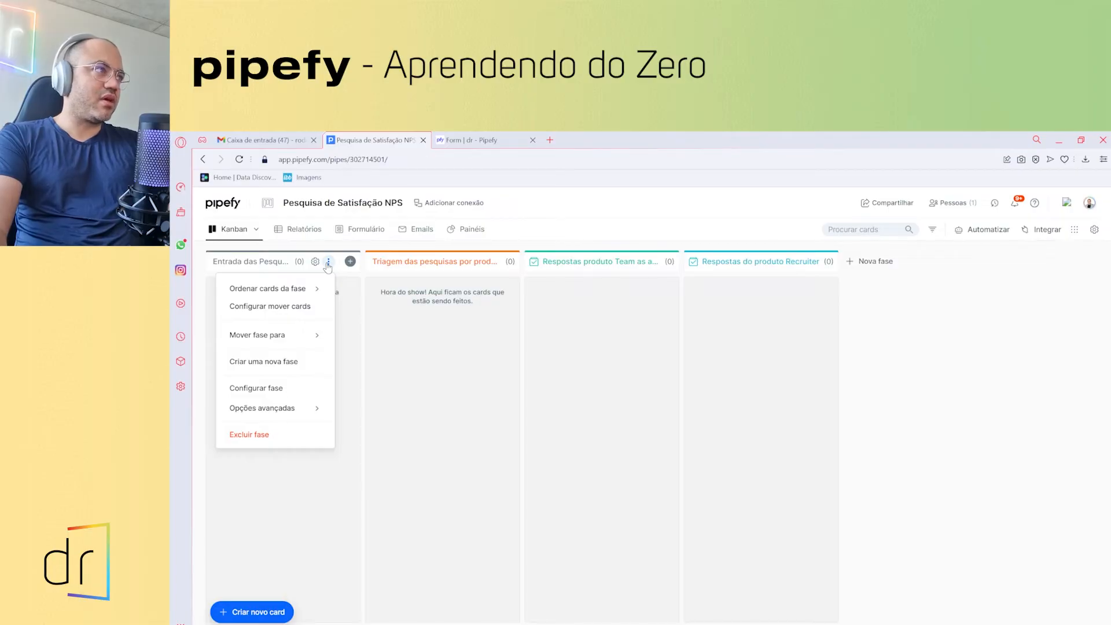
left_click(277, 391)
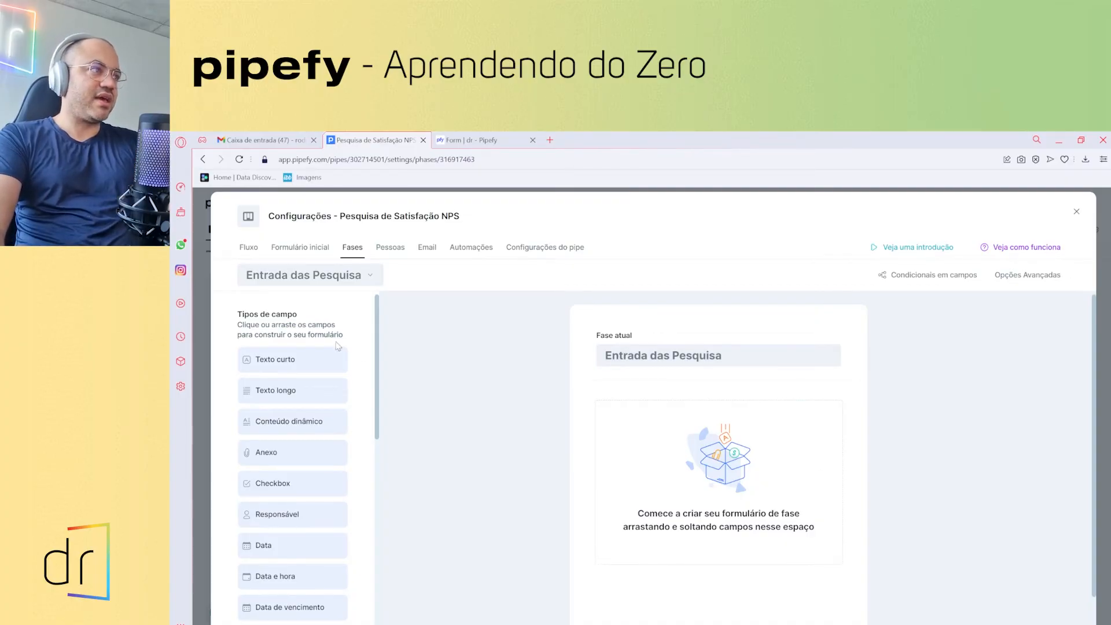
scroll(283, 428, "down", 2)
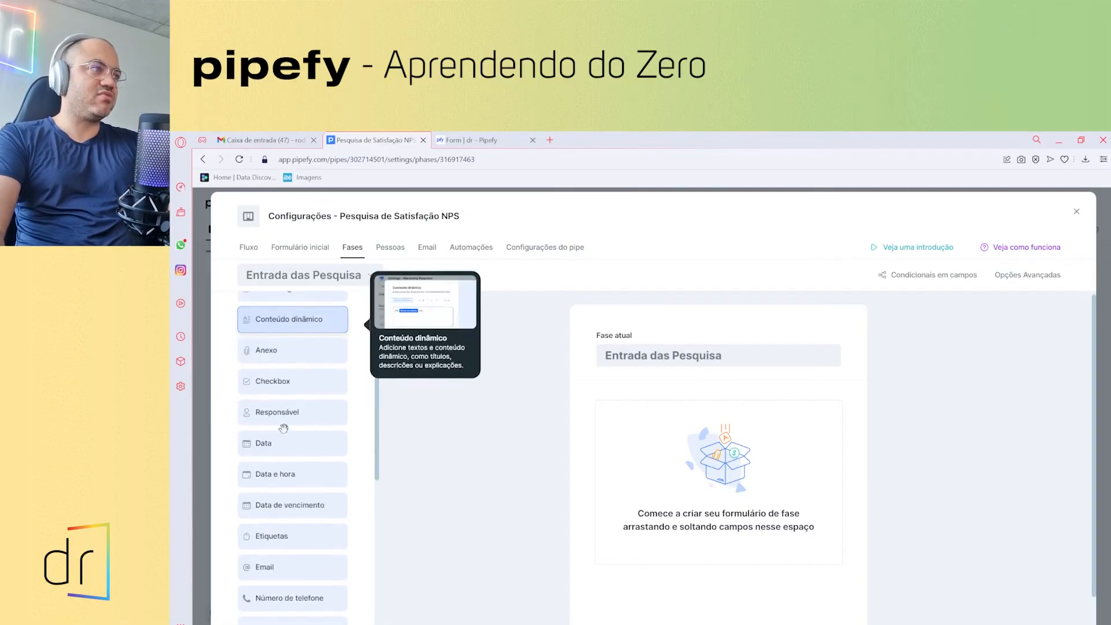
scroll(283, 428, "up", 2)
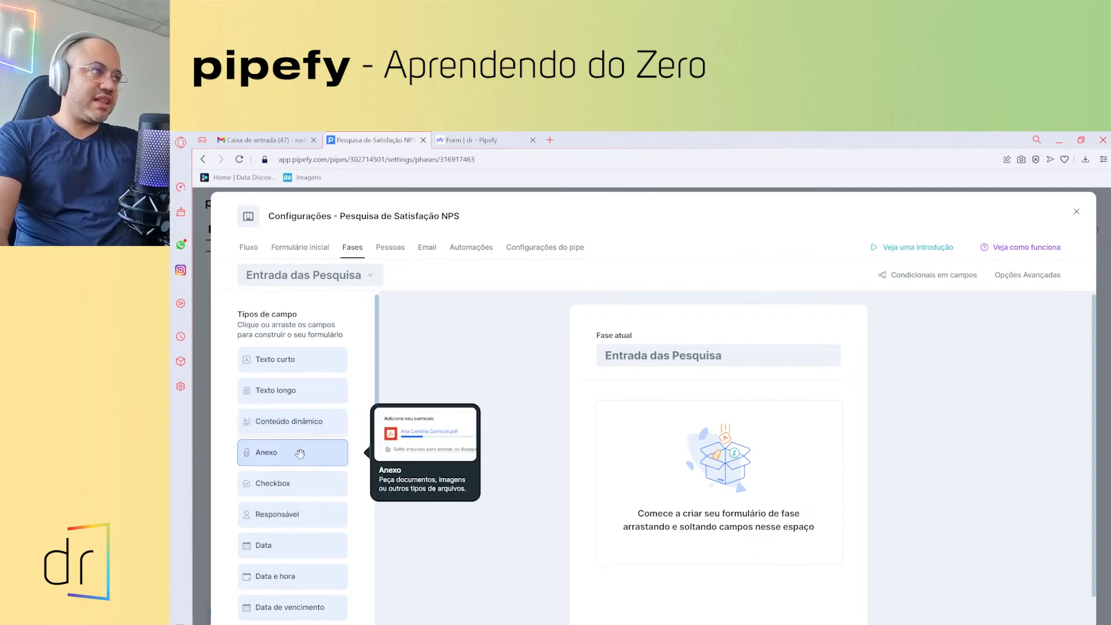
scroll(298, 463, "down", 2)
scroll(299, 492, "up", 2)
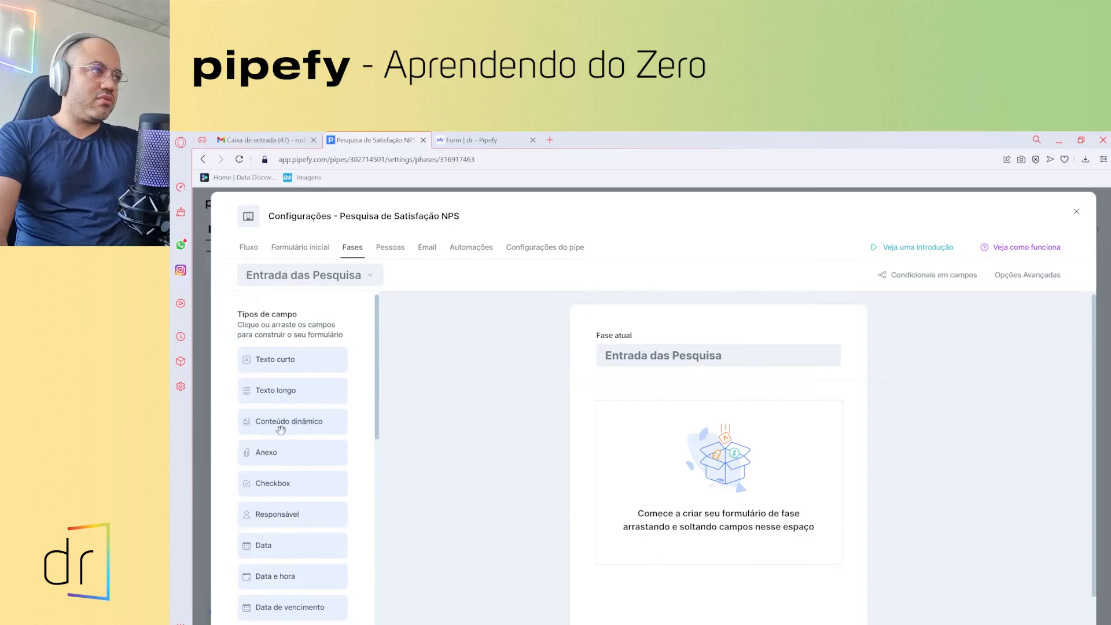
scroll(286, 425, "down", 2)
scroll(289, 440, "down", 3)
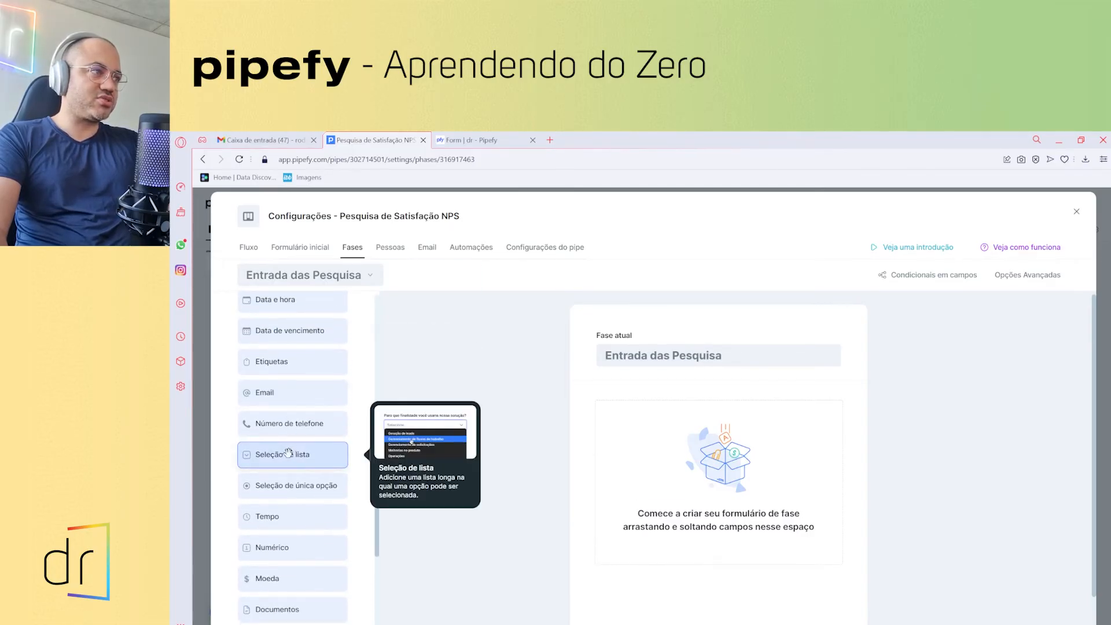
scroll(289, 453, "down", 2)
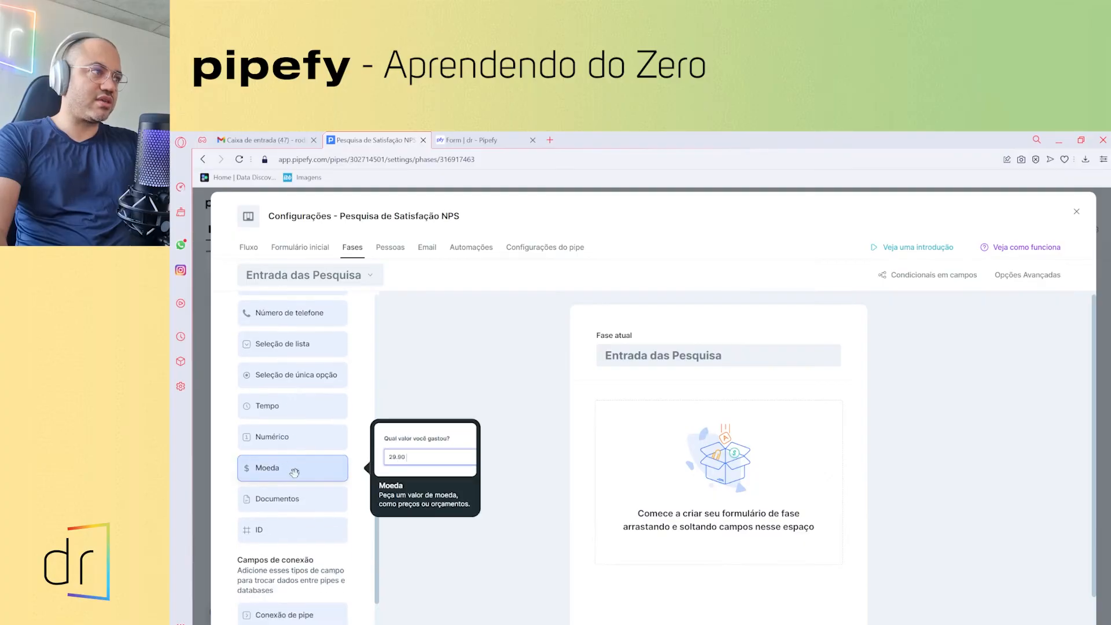
scroll(290, 466, "up", 5)
scroll(292, 470, "up", 1)
scroll(299, 475, "down", 5)
scroll(299, 475, "down", 1)
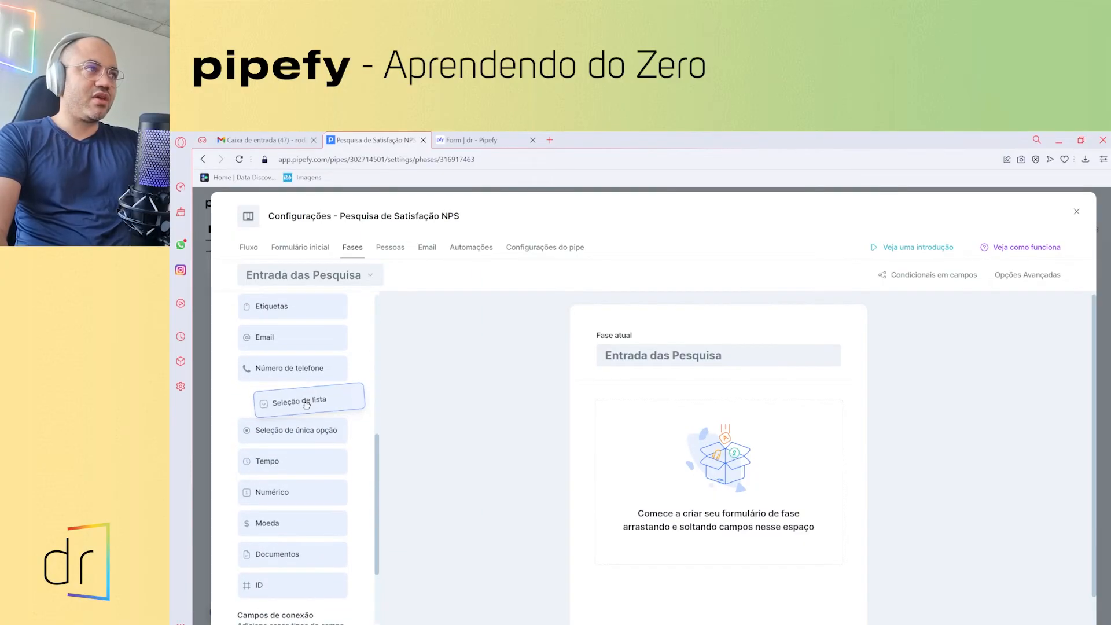
- Add the required list field 'Pesquisa devidamente preenchida?' with options Sim and Não, not editable in other phases
left_click(307, 406)
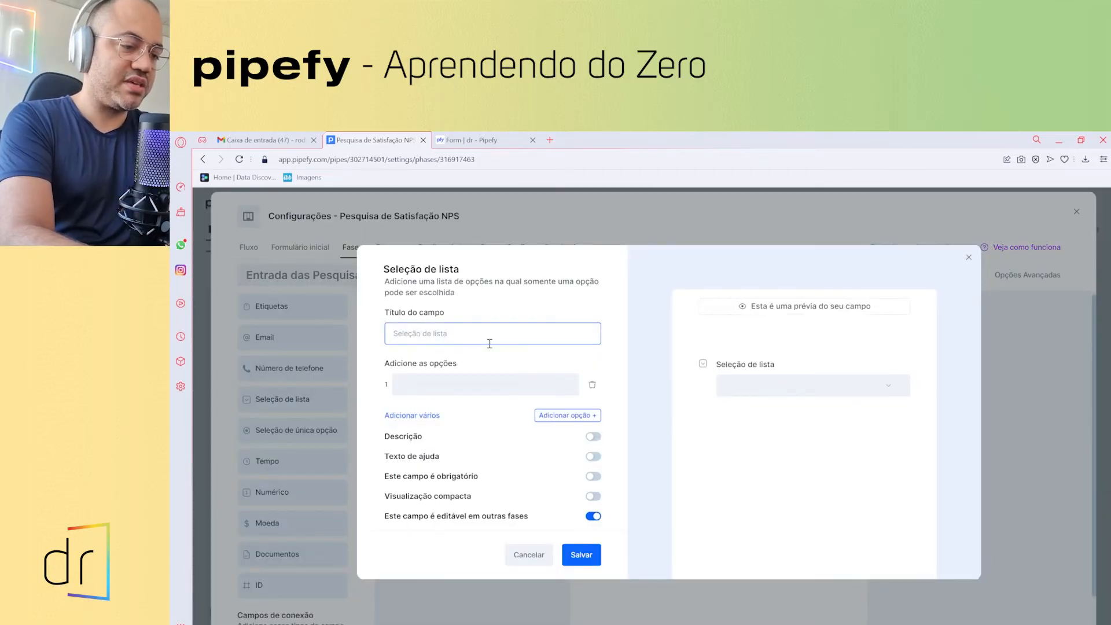
type("PEs")
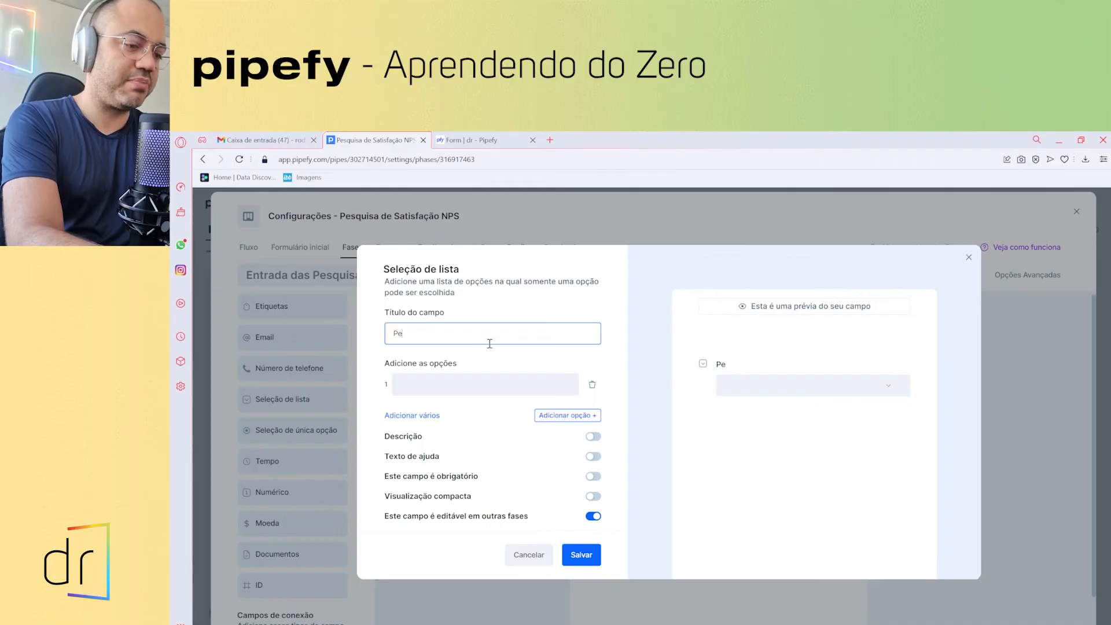
type("quisa devida")
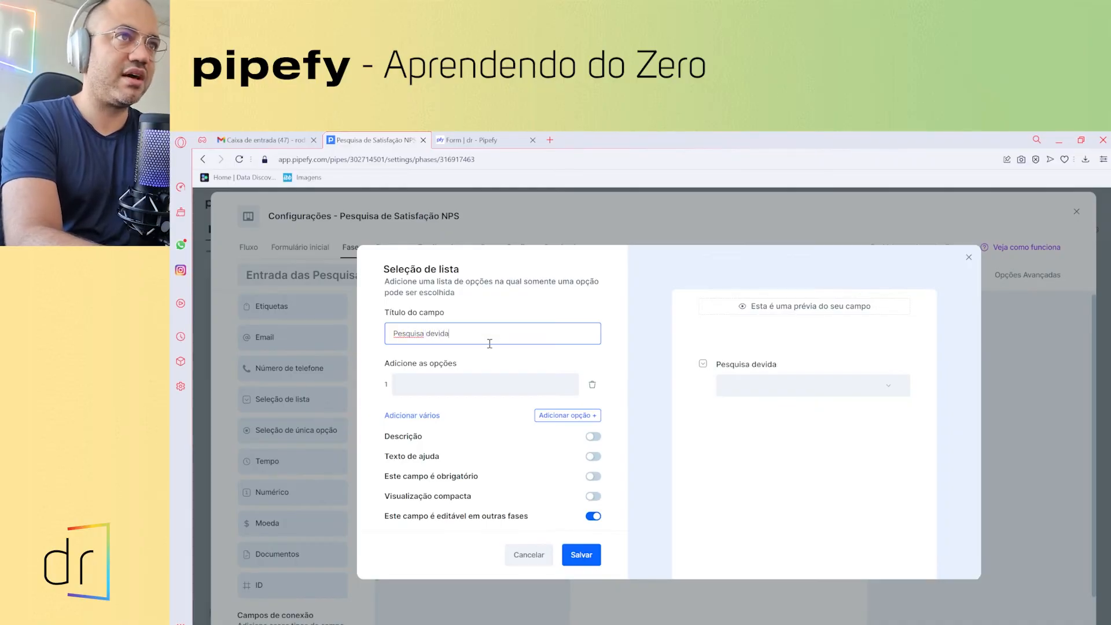
type("mente preenc")
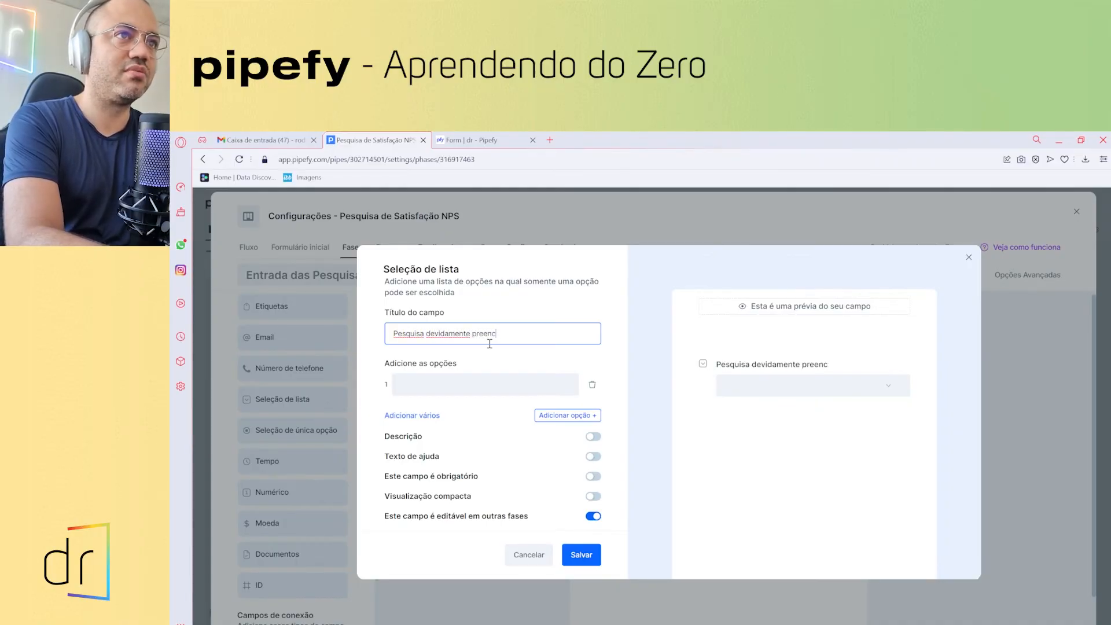
type("hida")
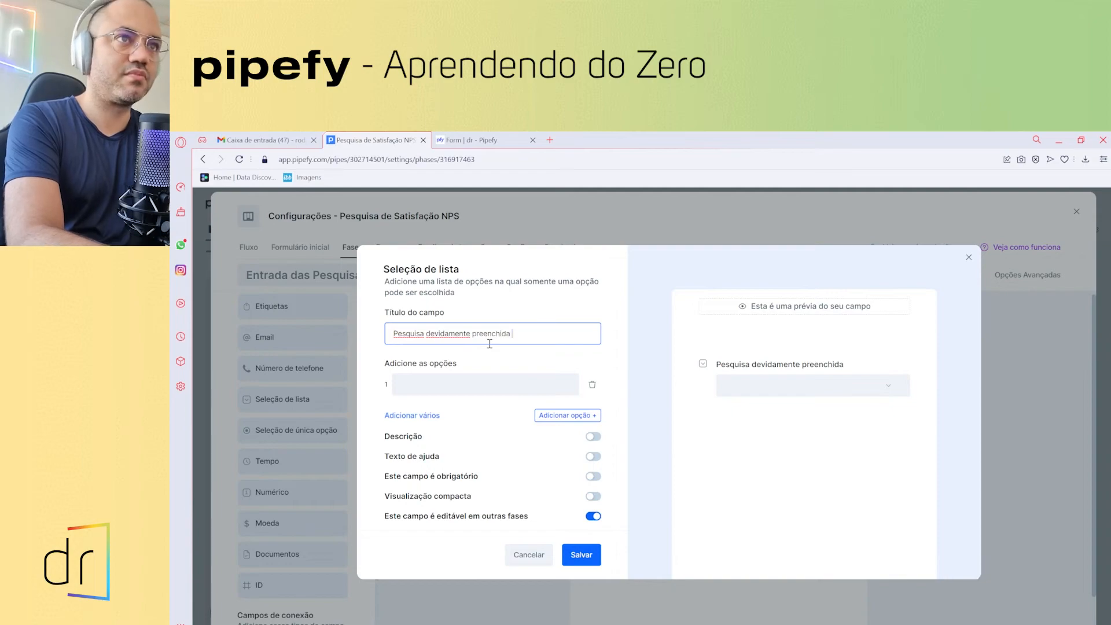
left_click(492, 383)
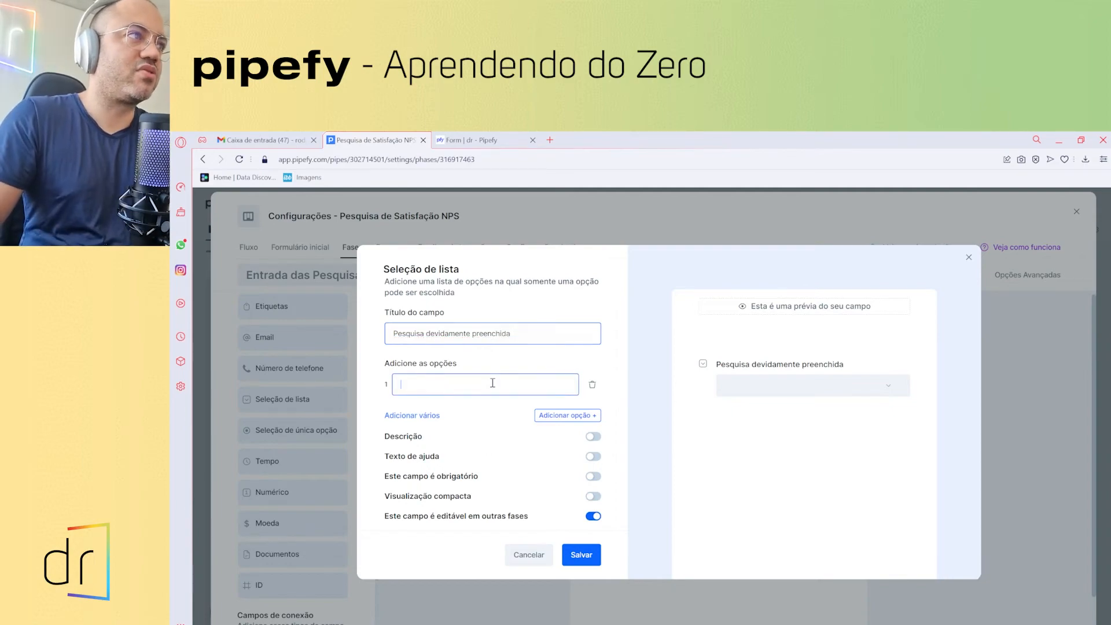
type("Sim")
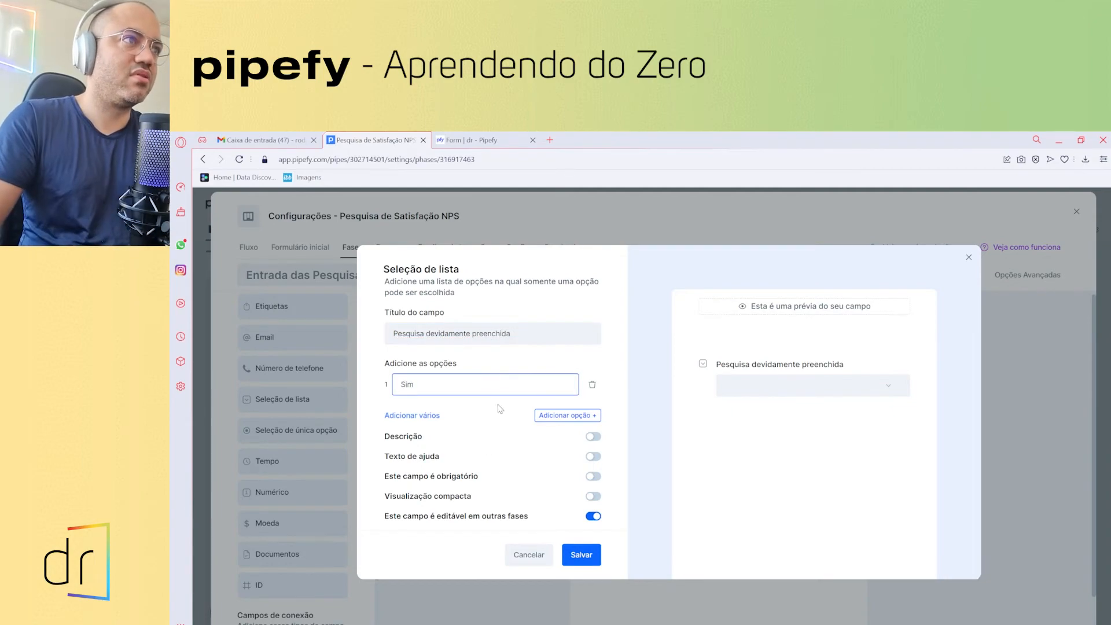
left_click(547, 415)
type("Não")
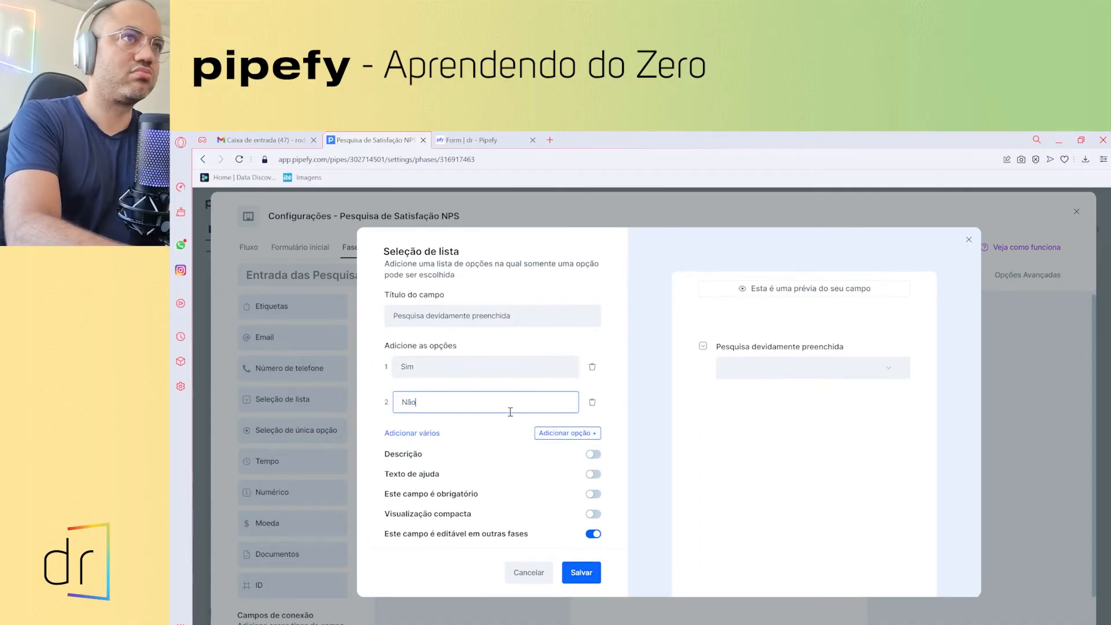
left_click(569, 315)
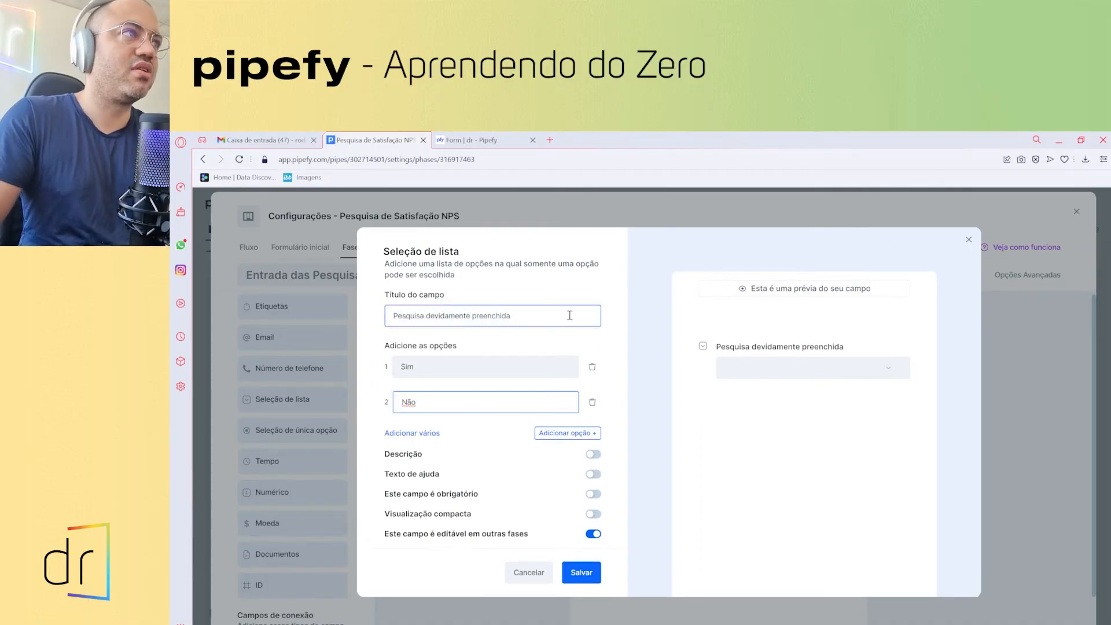
type("?")
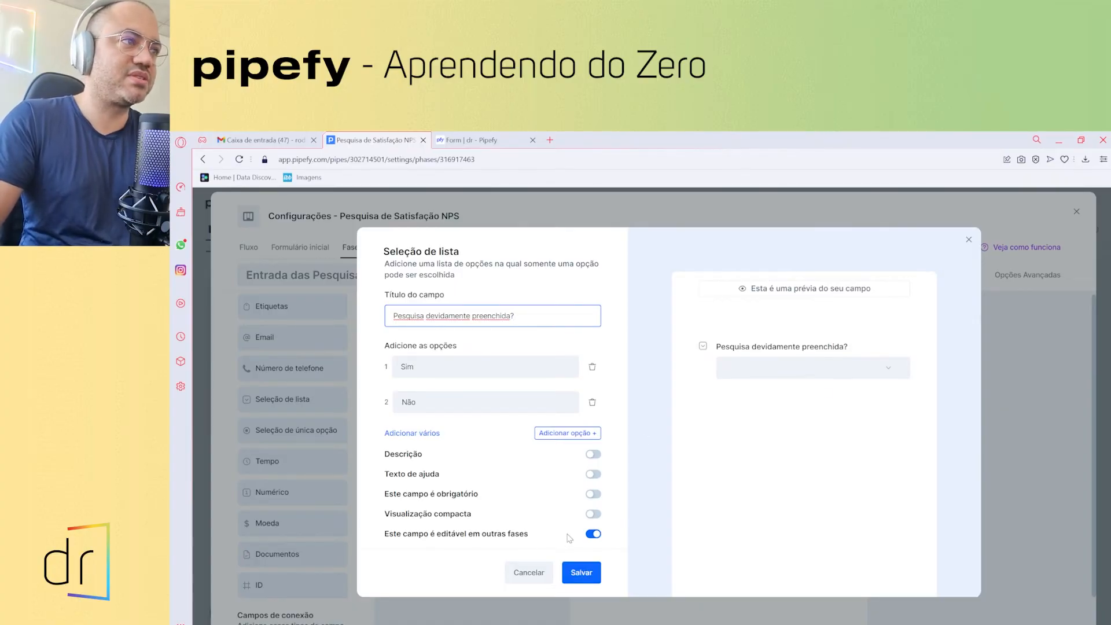
left_click(594, 494)
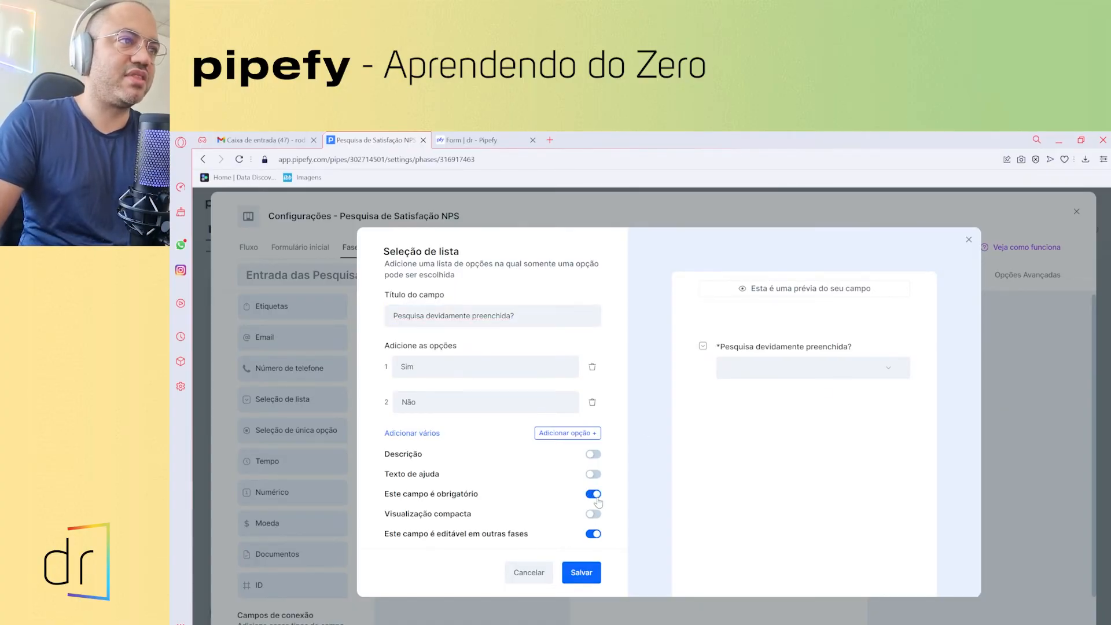
left_click(592, 534)
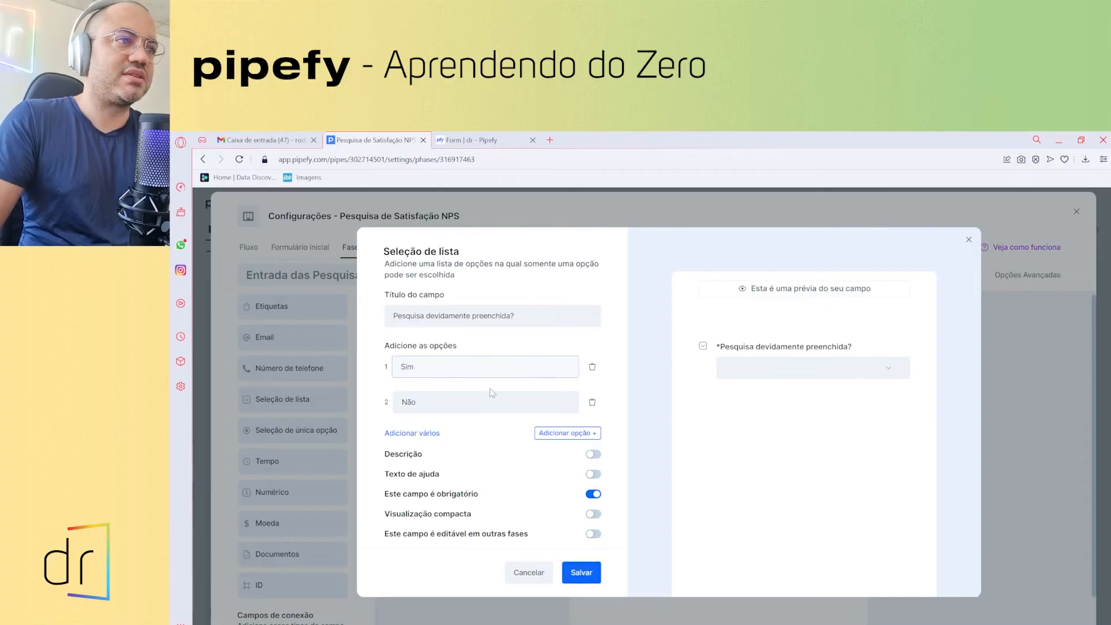
left_click(581, 573)
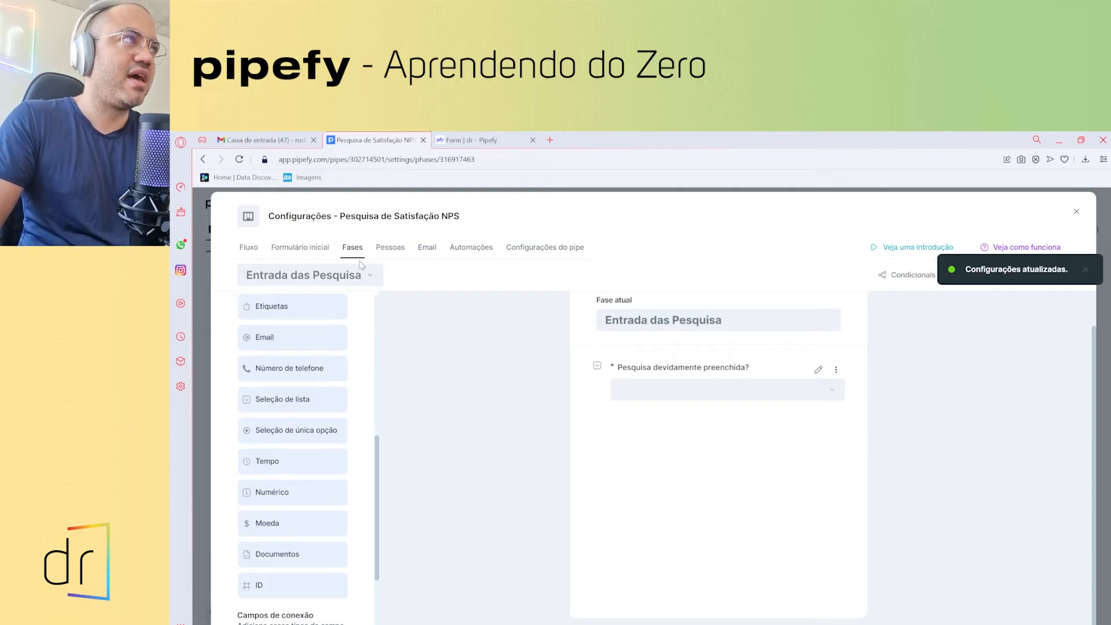
- Check the Formulário inicial settings and its Modo Público sharing options
left_click(285, 251)
left_click(693, 273)
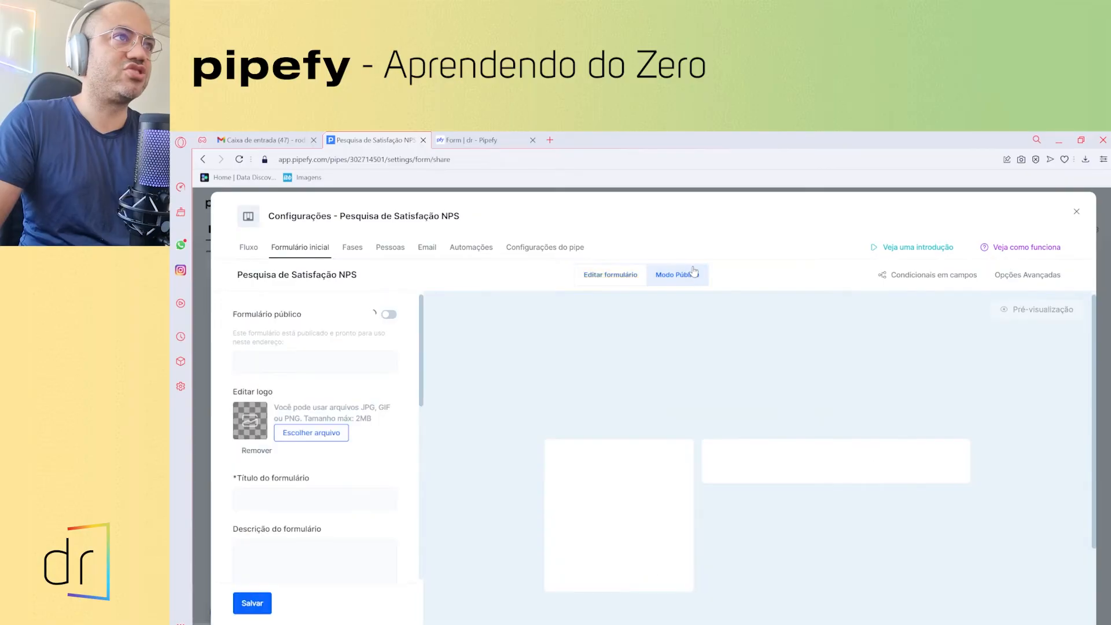
left_click(591, 277)
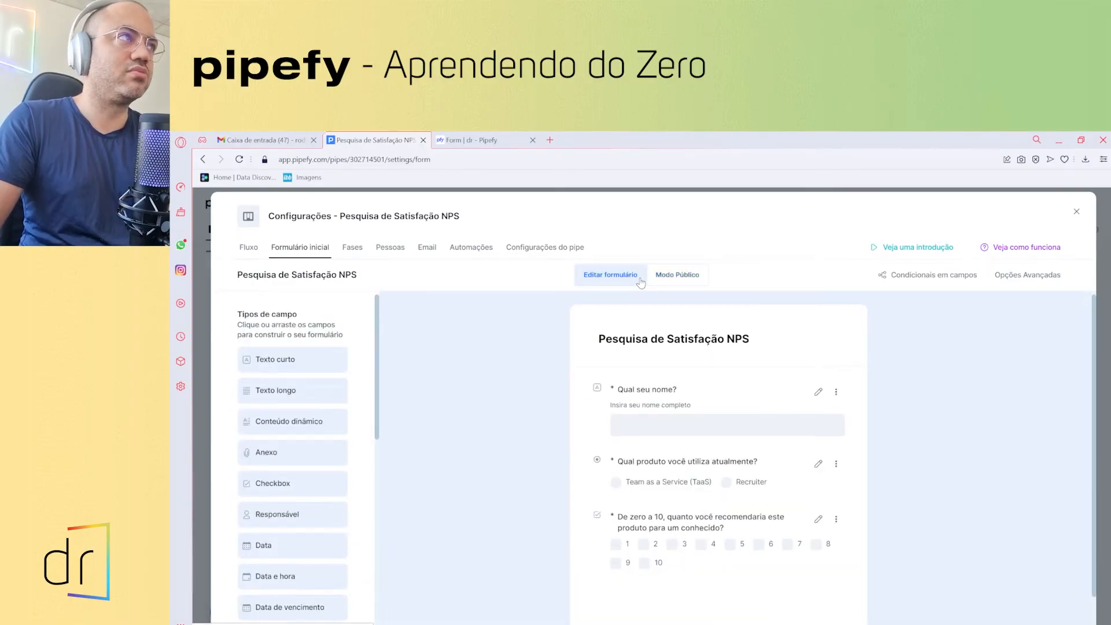
- Return to the Fases settings and bring up the dropdown listing the pipe's phases
left_click(354, 248)
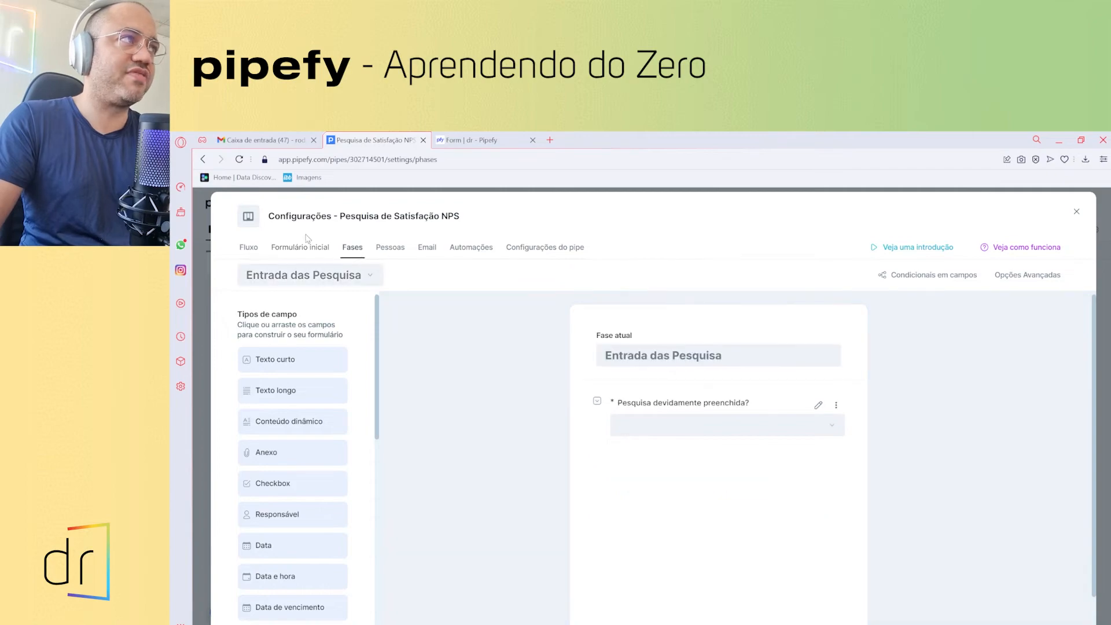
left_click(364, 279)
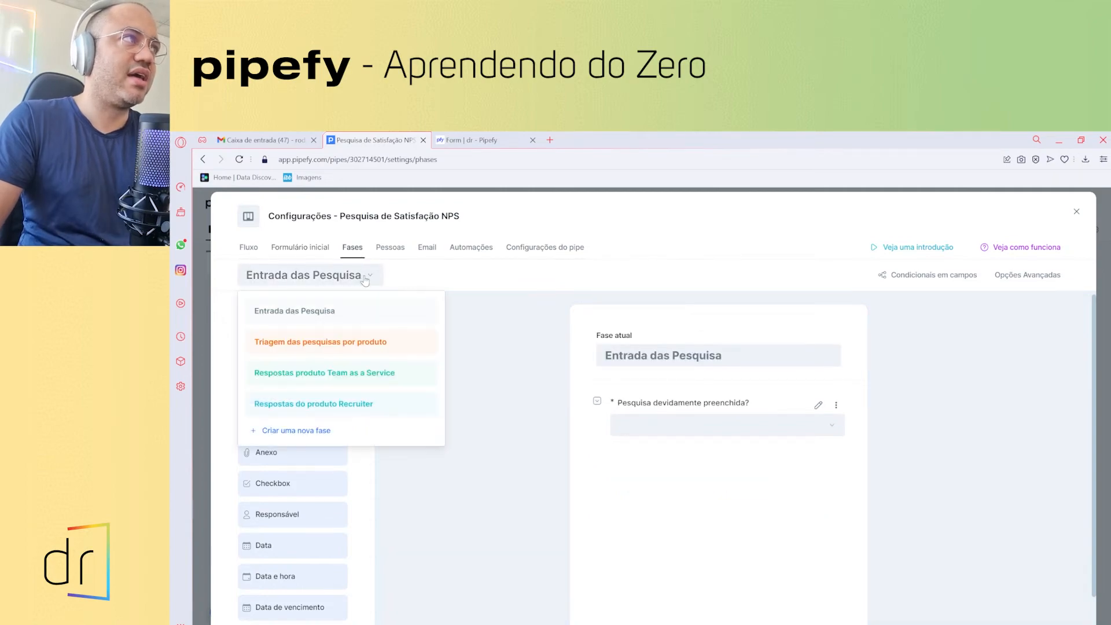
left_click(365, 278)
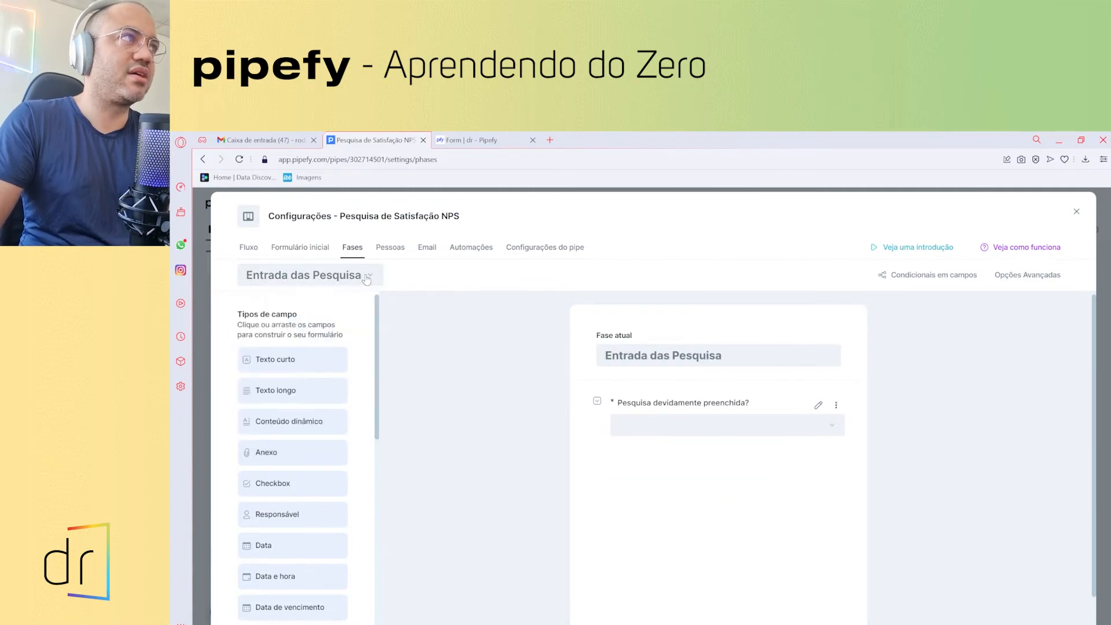
left_click(365, 278)
left_click(354, 254)
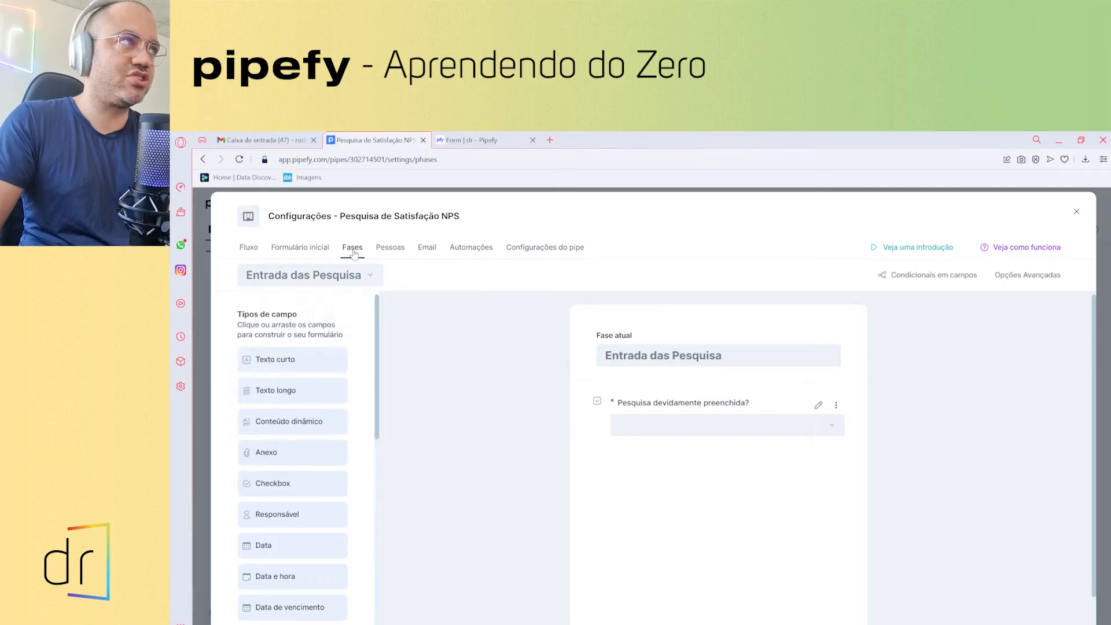
left_click(372, 276)
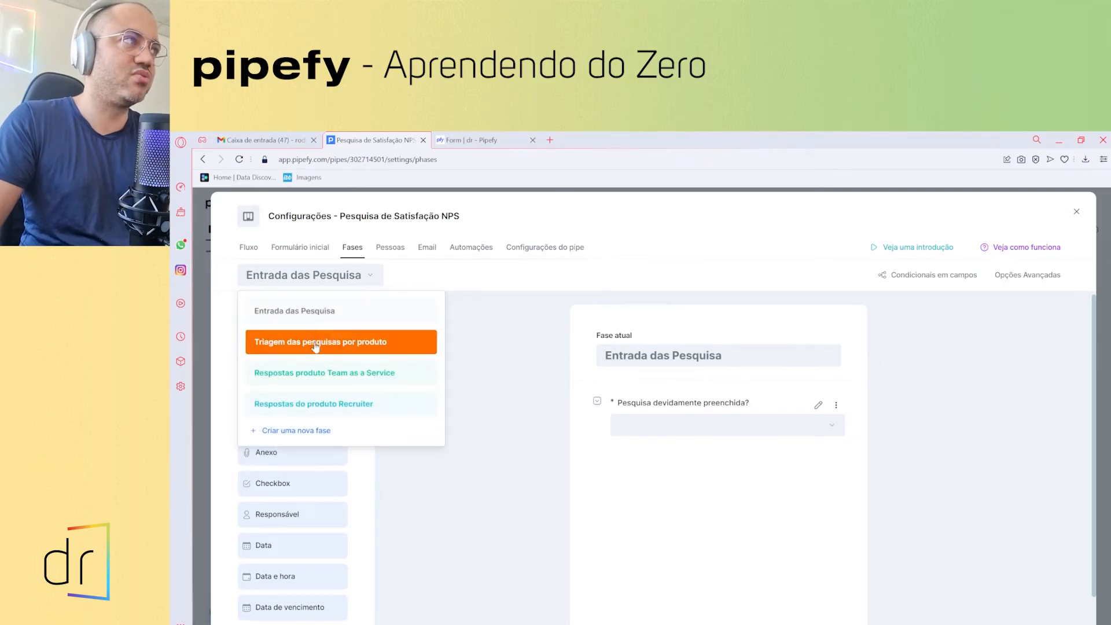
- Add a Conteúdo dinâmico note on the triage form telling auditors to identify the product and set themselves as auditor responsável
left_click(346, 311)
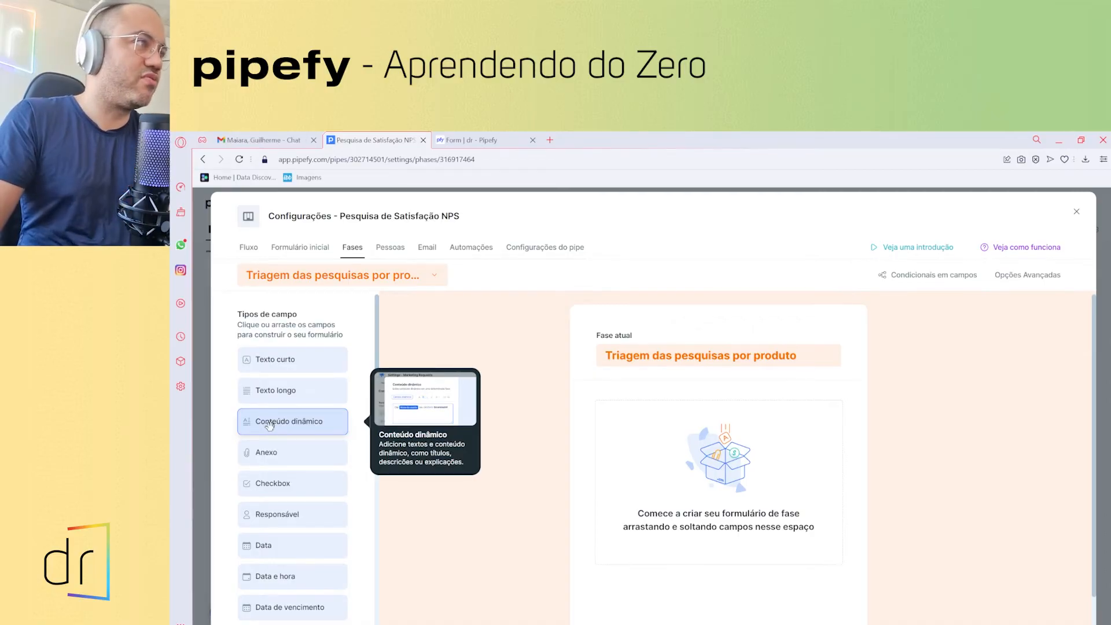
left_click(270, 424)
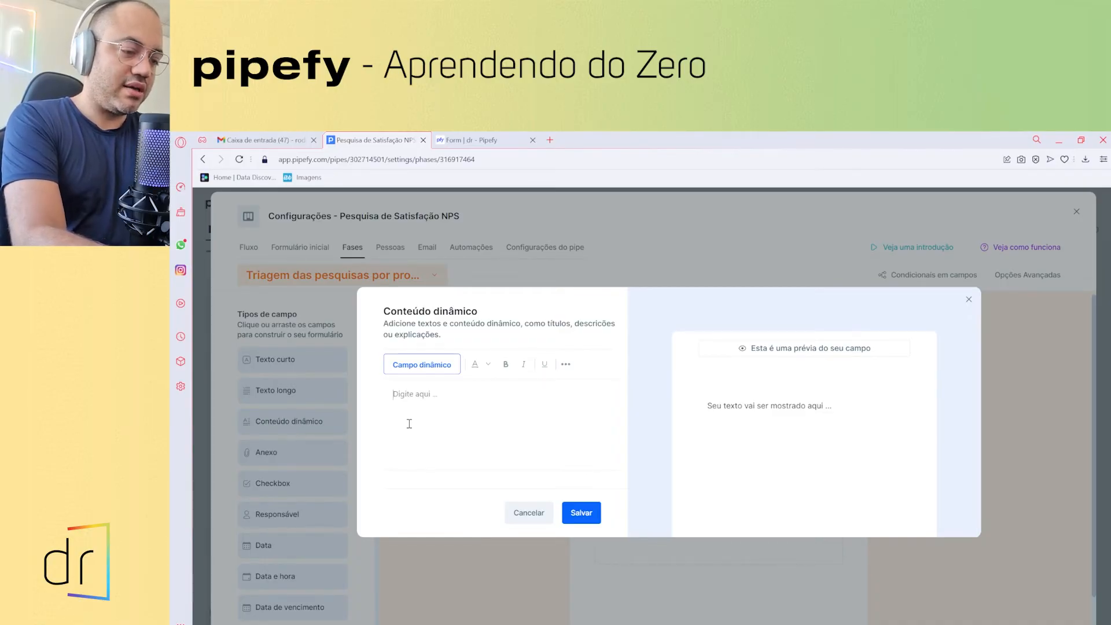
type("Sua re")
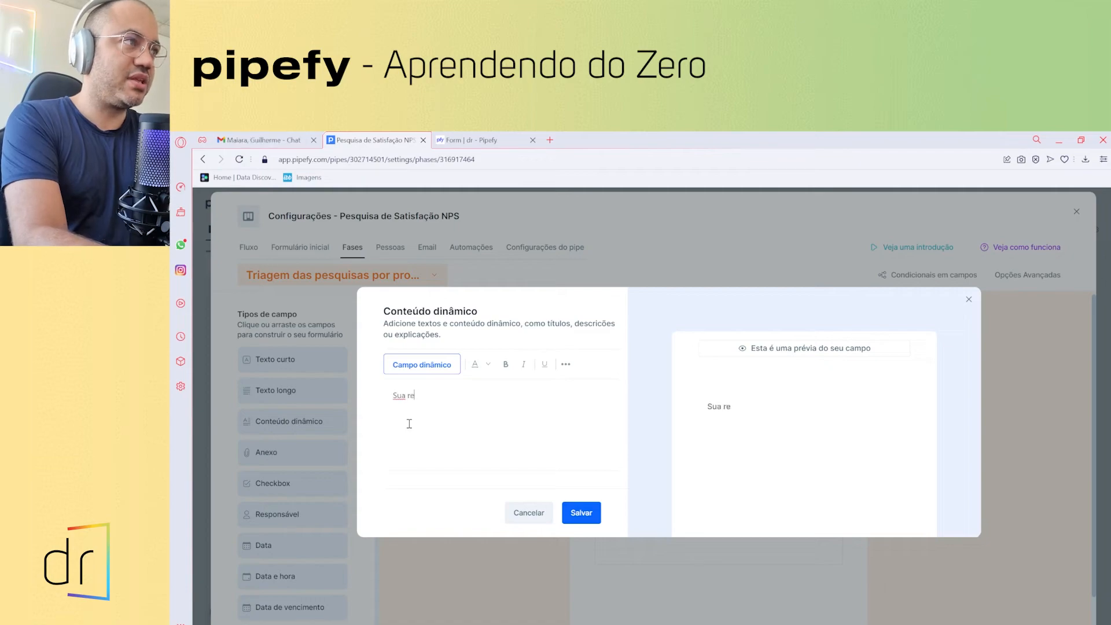
type("spos")
type("na")
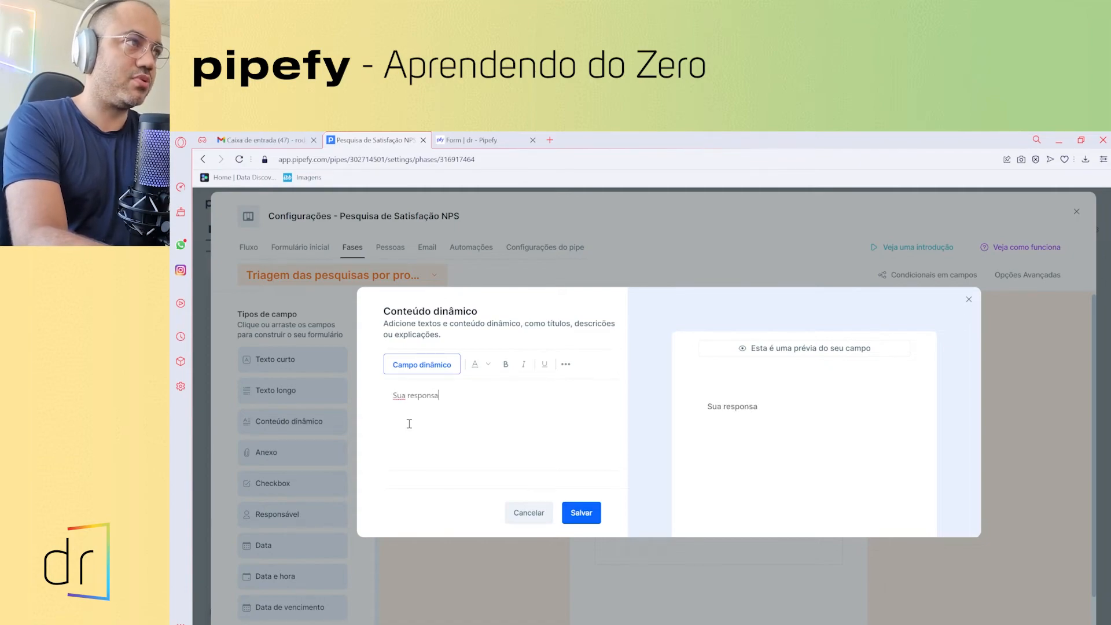
type("bilidade ")
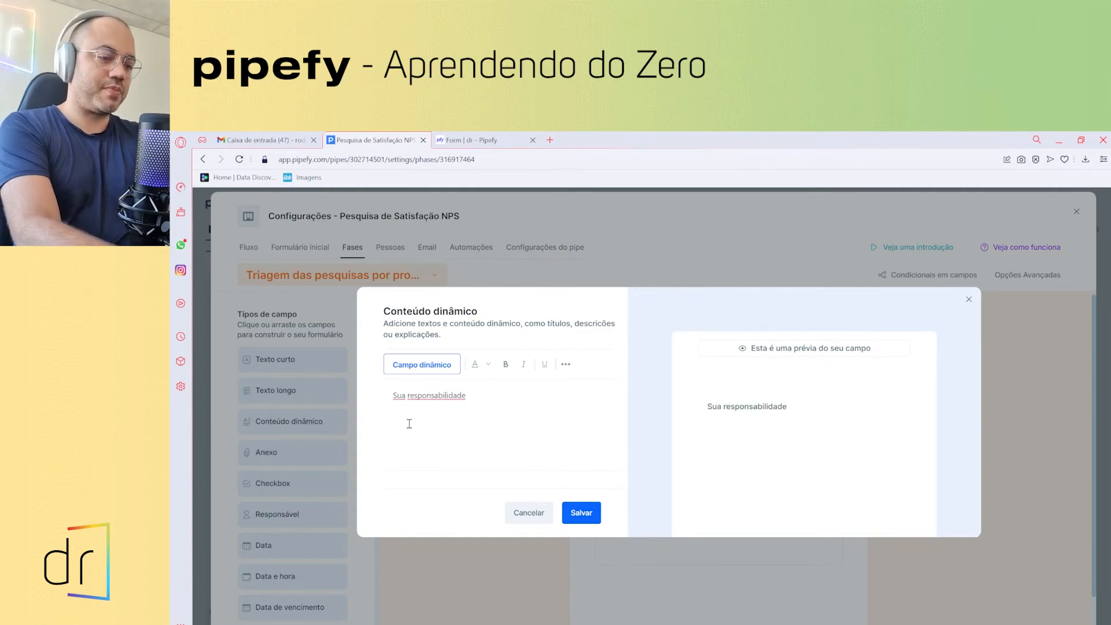
type("nes")
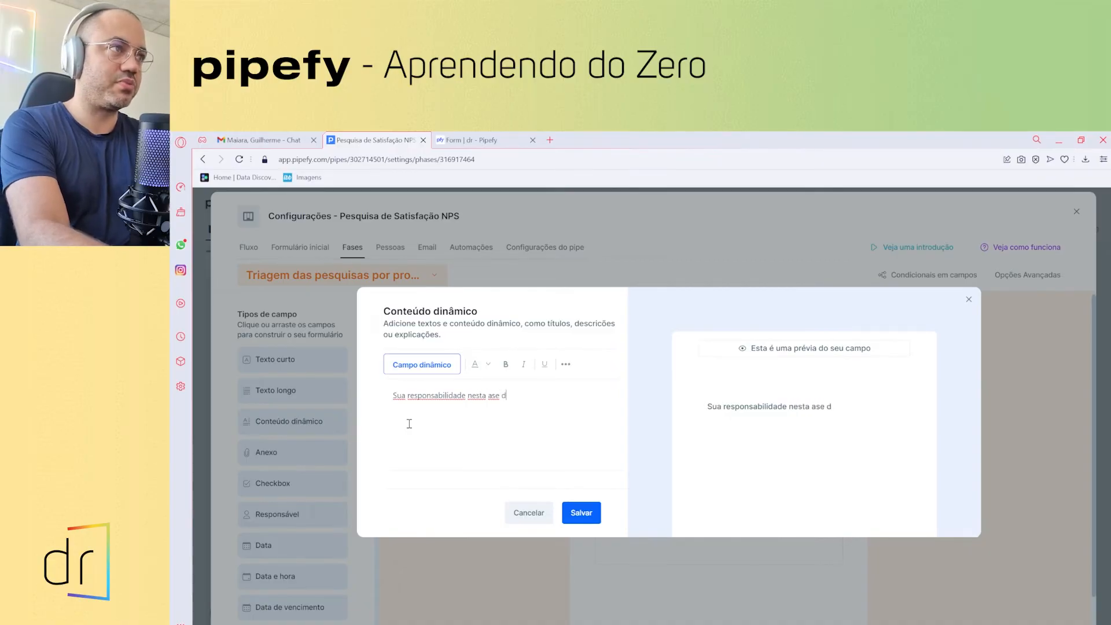
type("ta fase do")
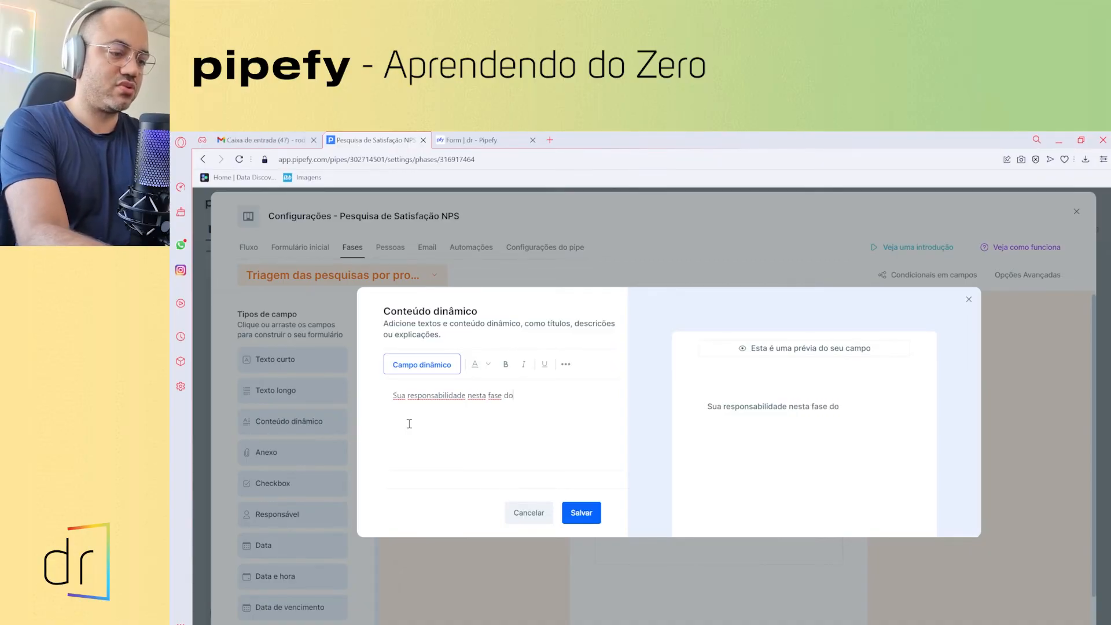
type(" processo será audit")
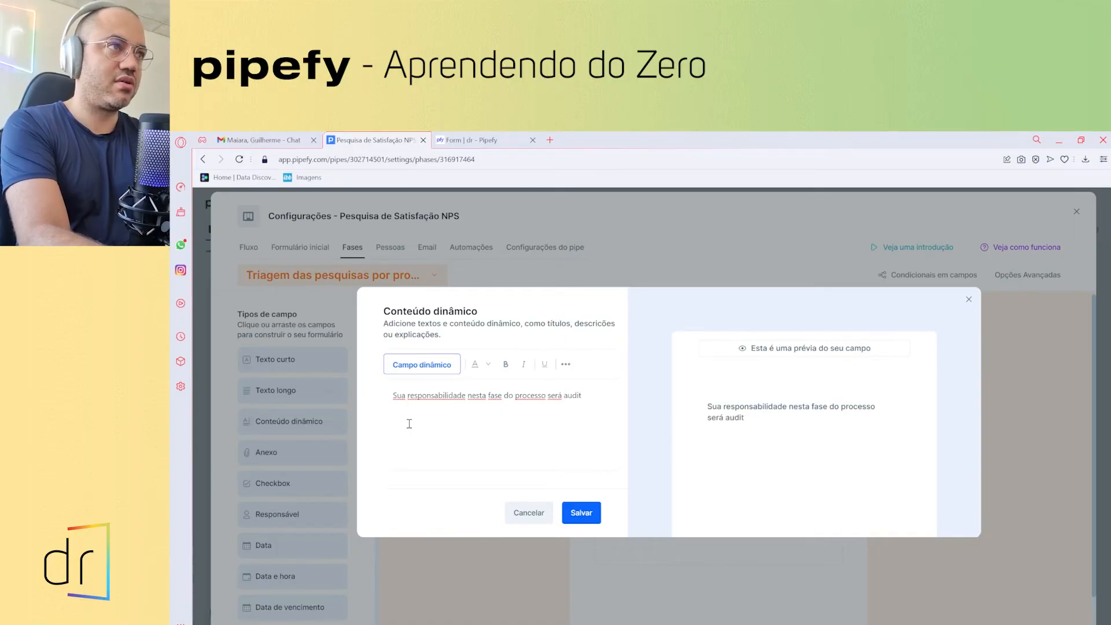
key("BackSpace")
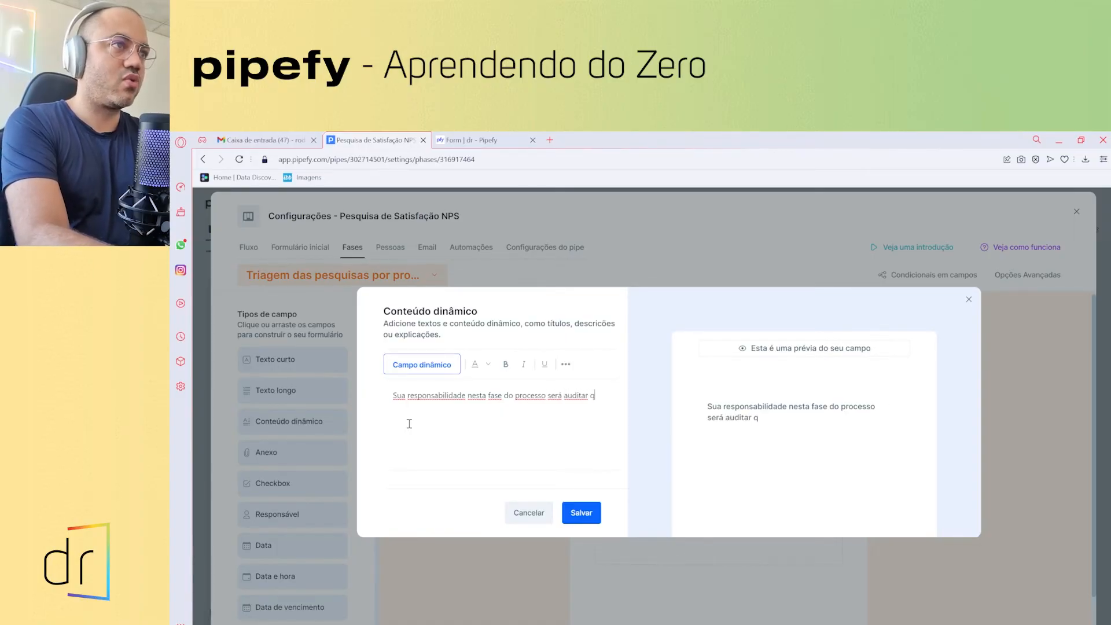
type("tar qual produto esta")
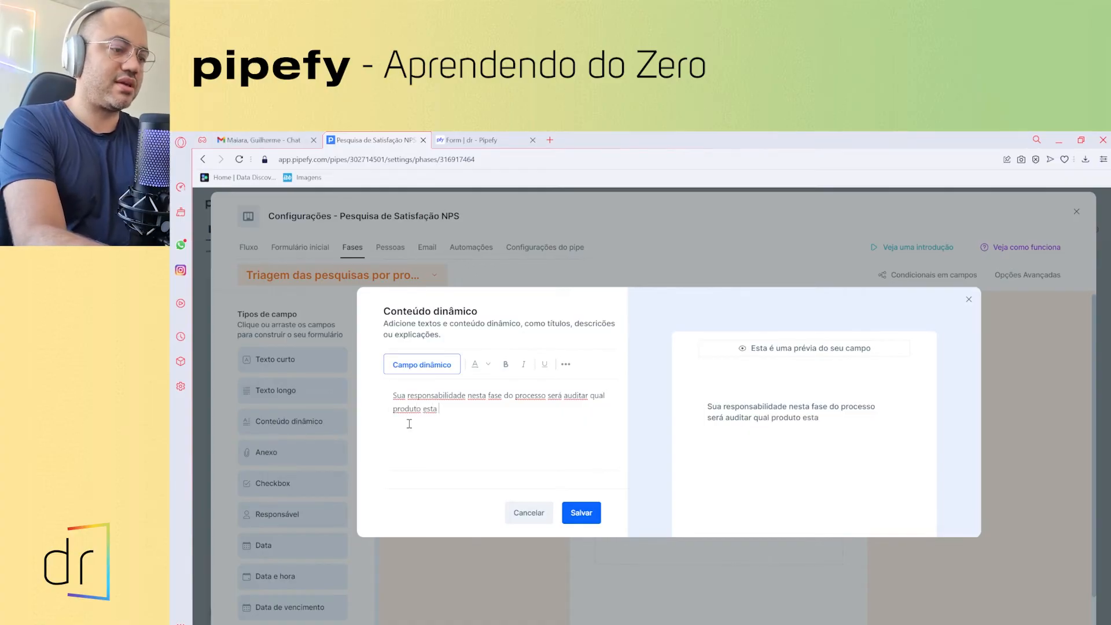
type(" pesq")
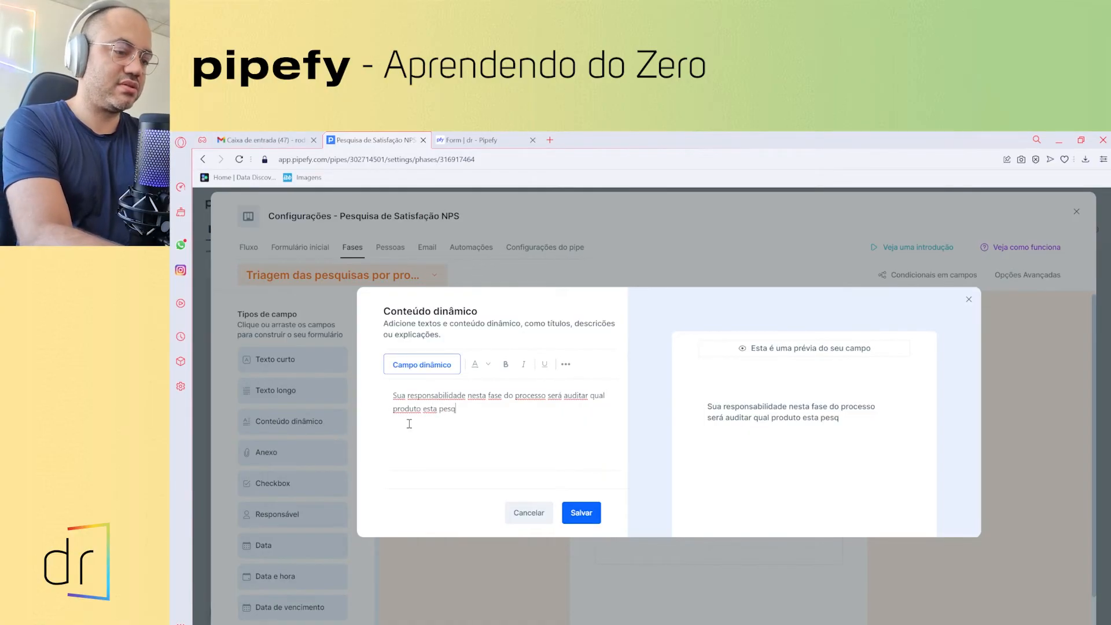
type("uisa se refere")
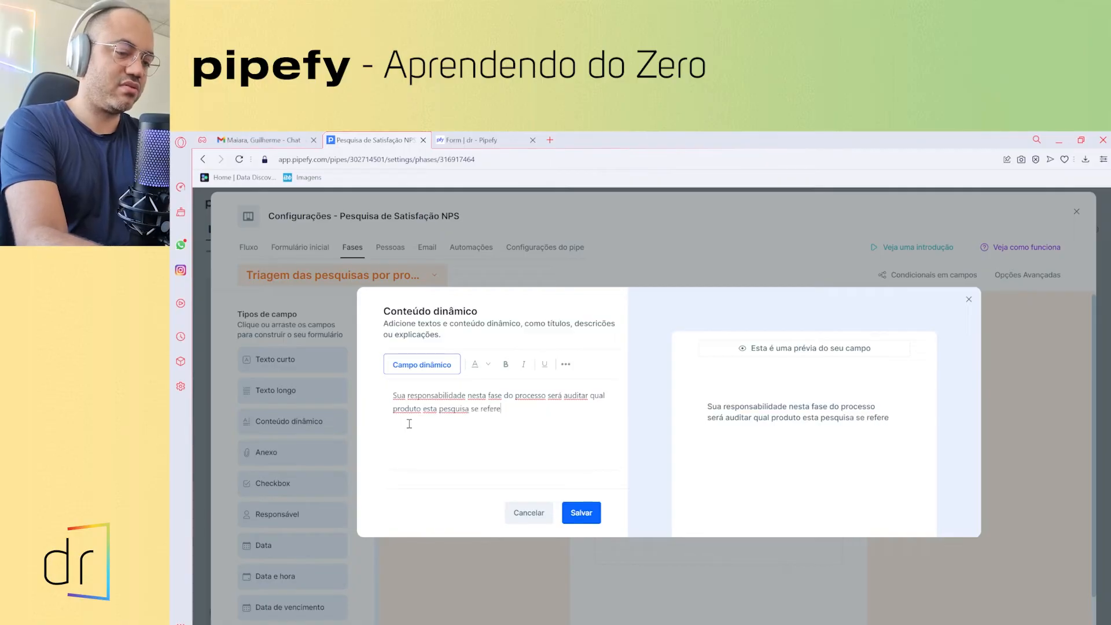
type(". ")
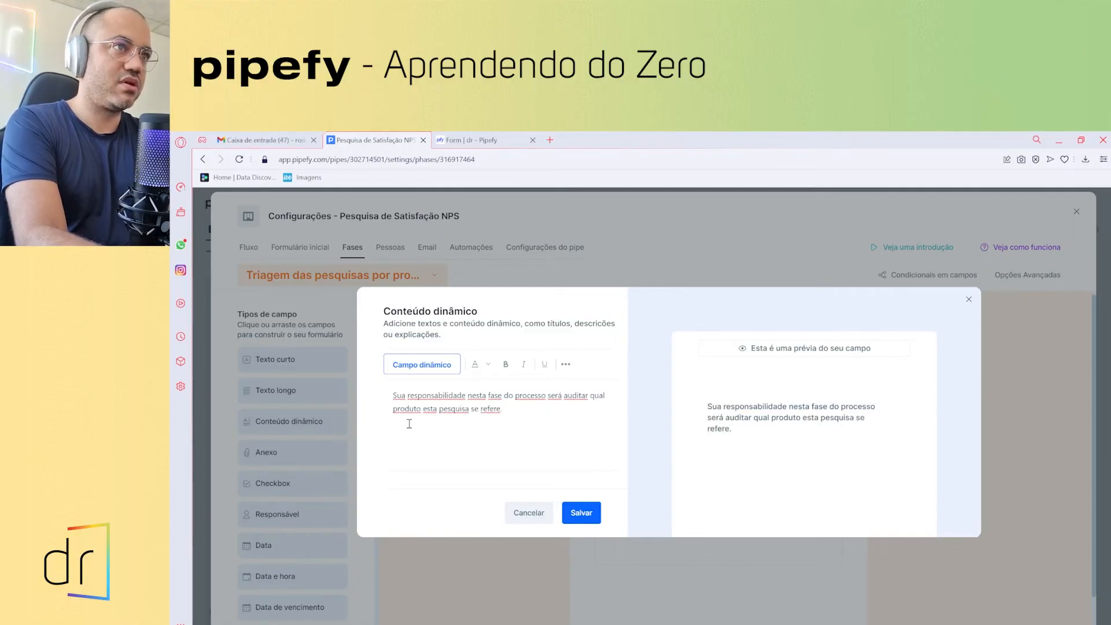
type("Não")
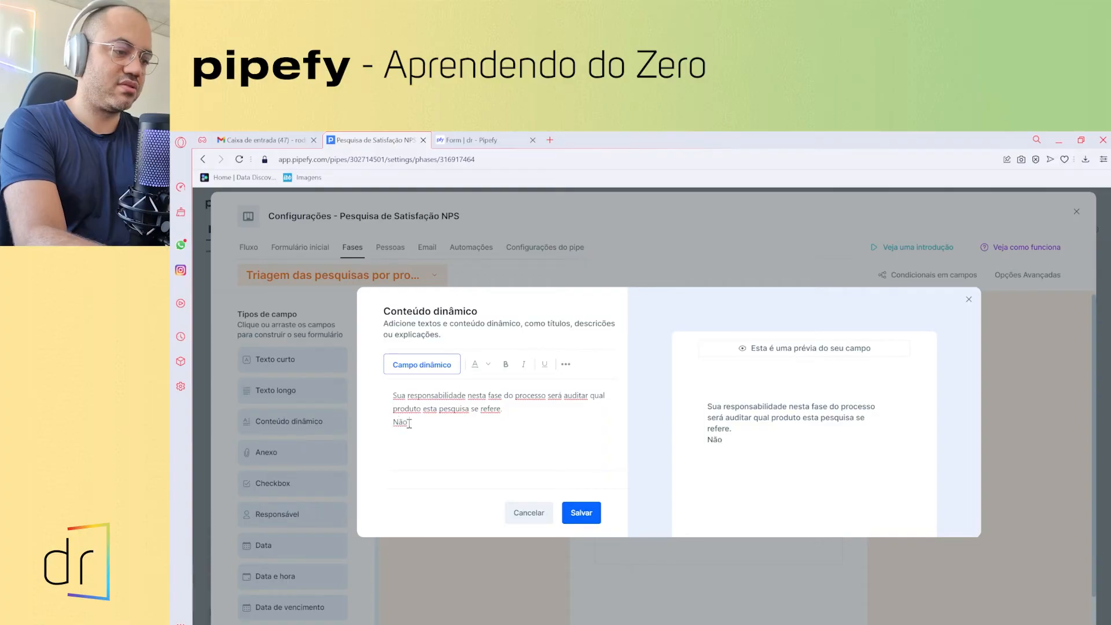
type(" esquece de se colocar como")
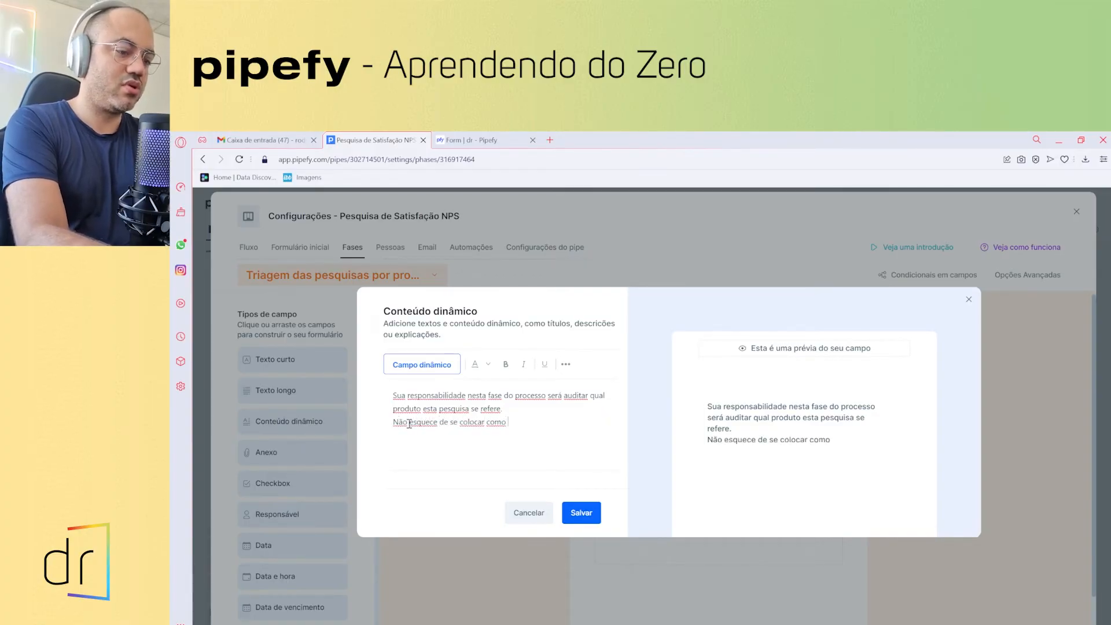
type(" auditor responsáe")
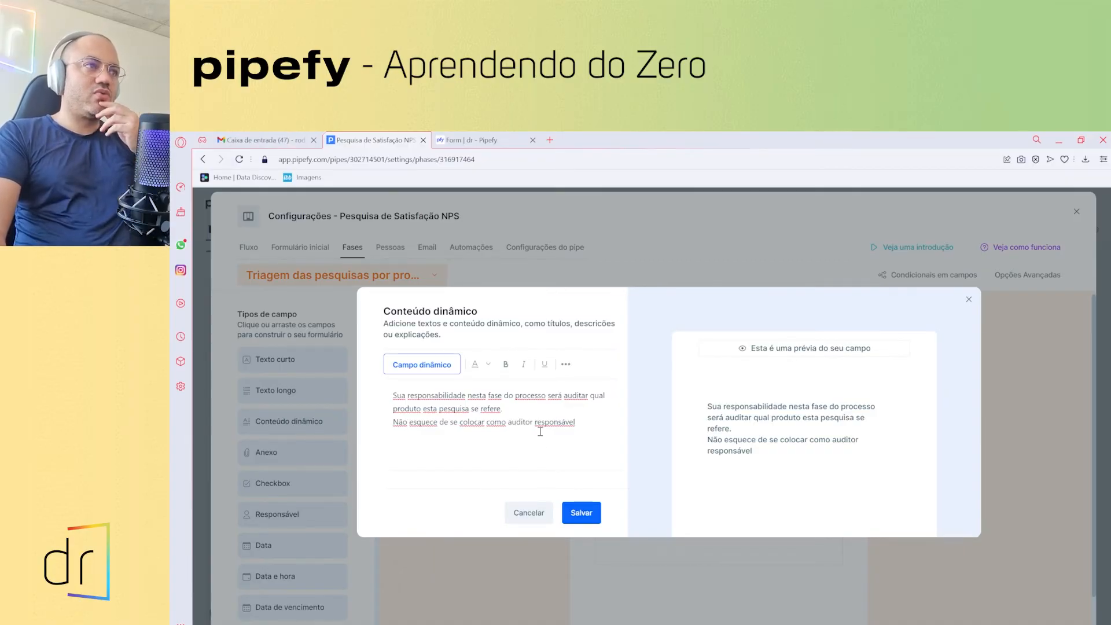
left_click(583, 512)
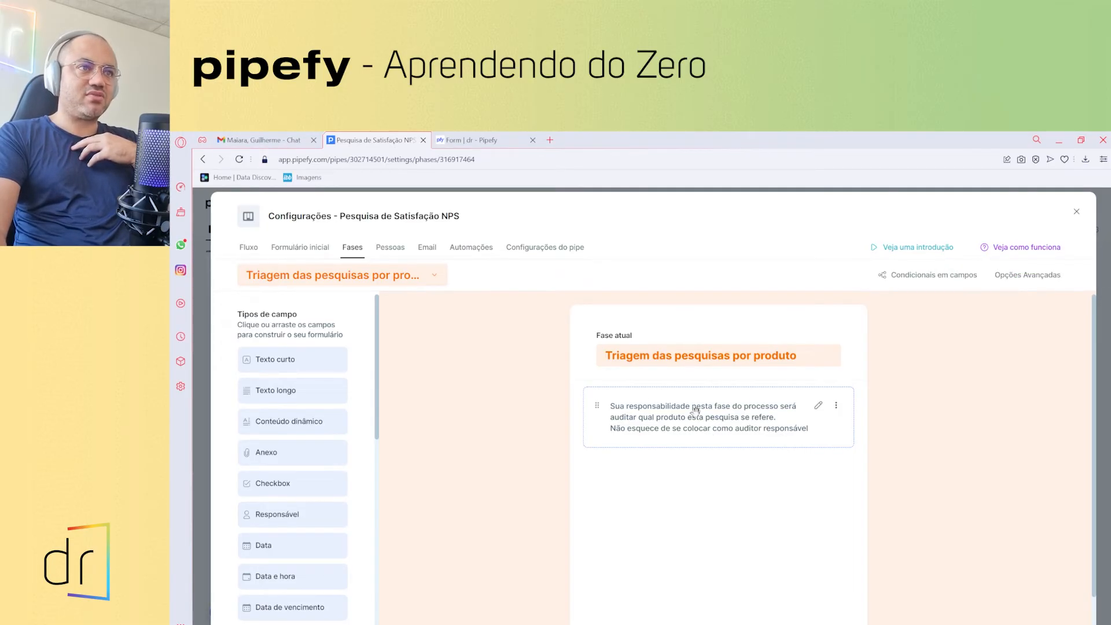
- Append a full stop so the instruction note ends with 'auditor responsável.' and save it
left_click(818, 406)
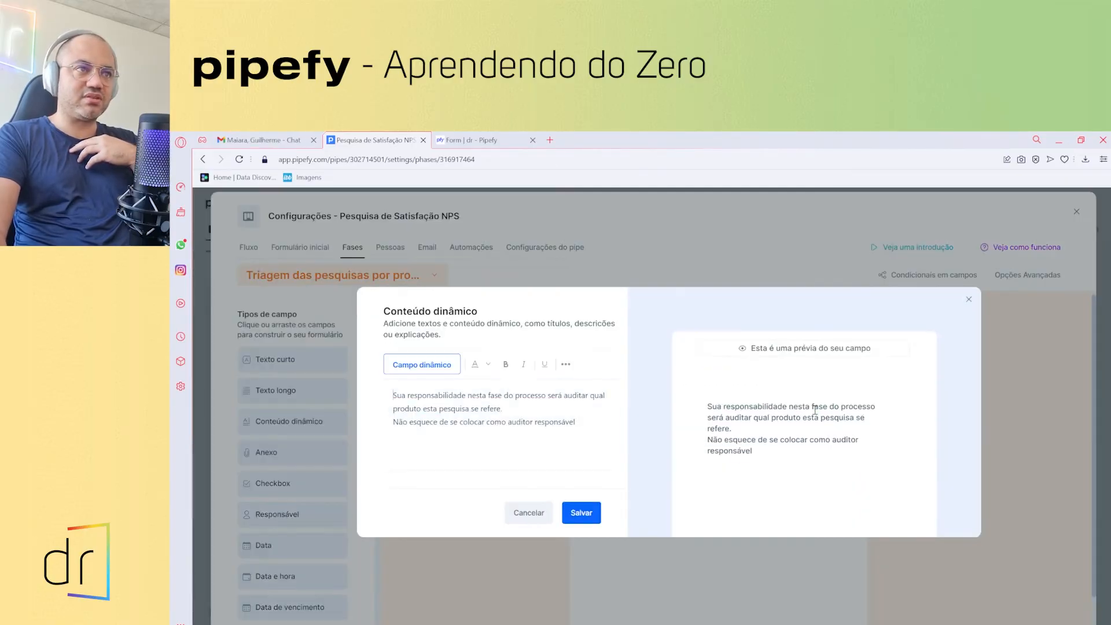
left_click(585, 426)
type(".")
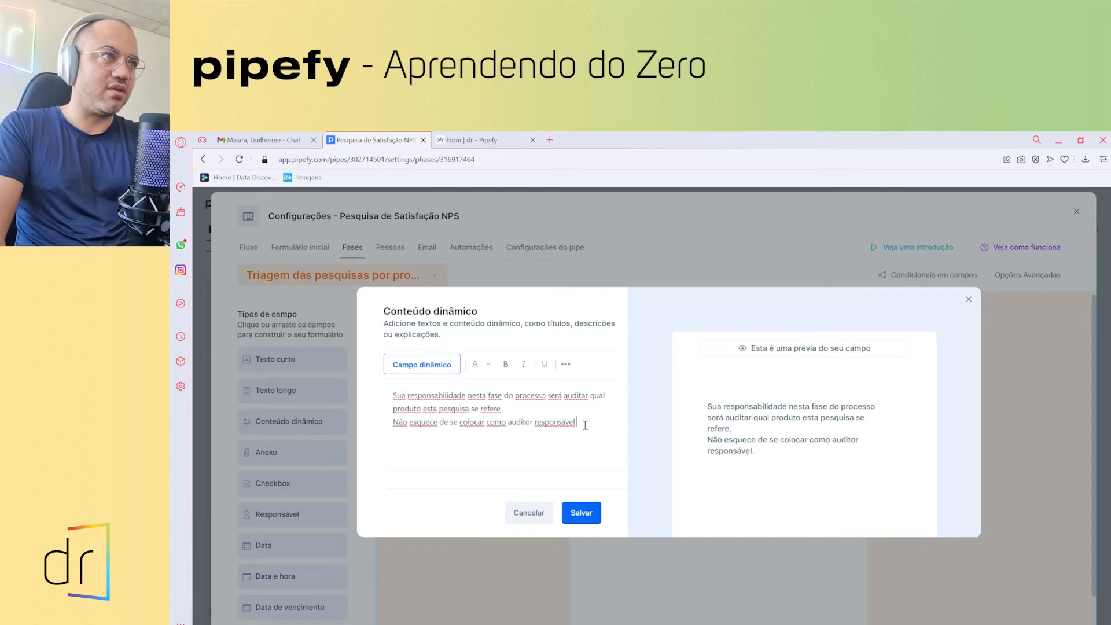
left_click_drag(578, 423, 474, 409)
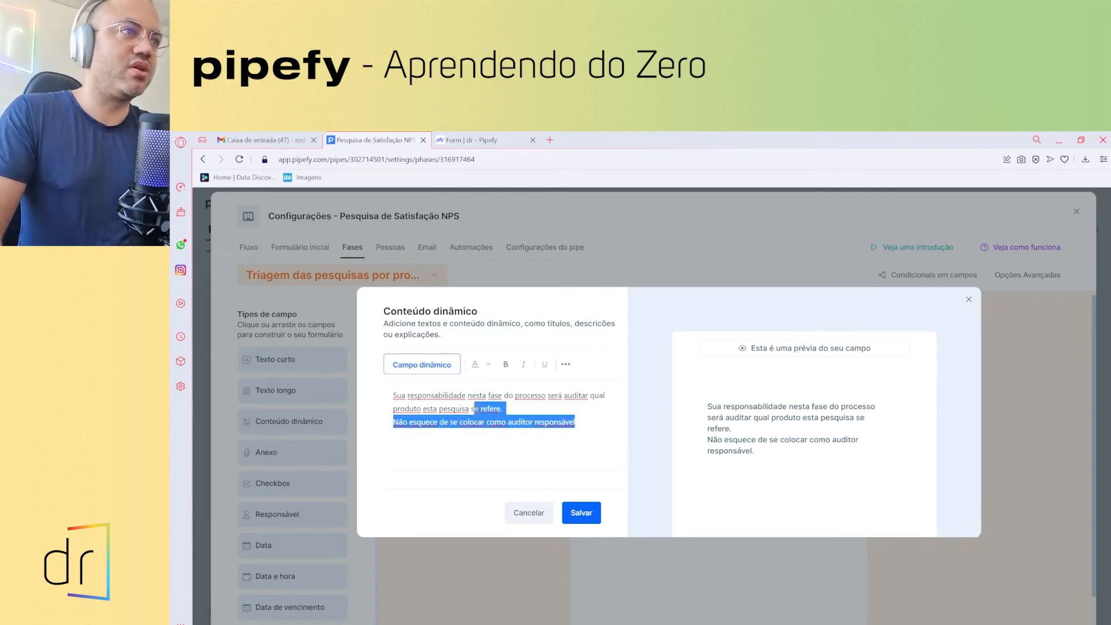
left_click(579, 513)
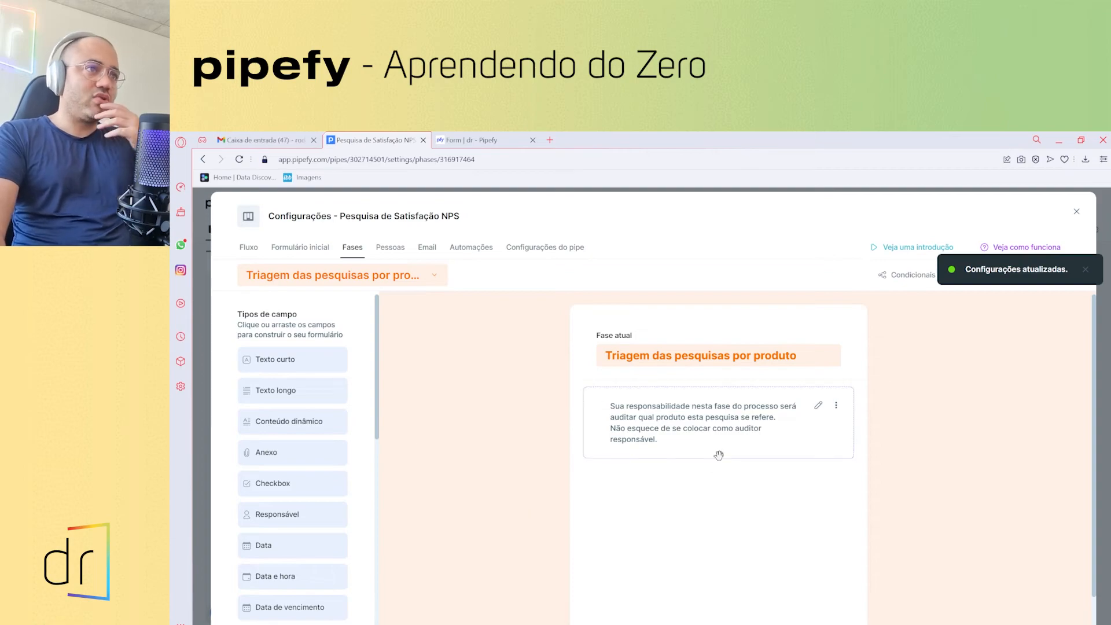
scroll(278, 460, "down", 1)
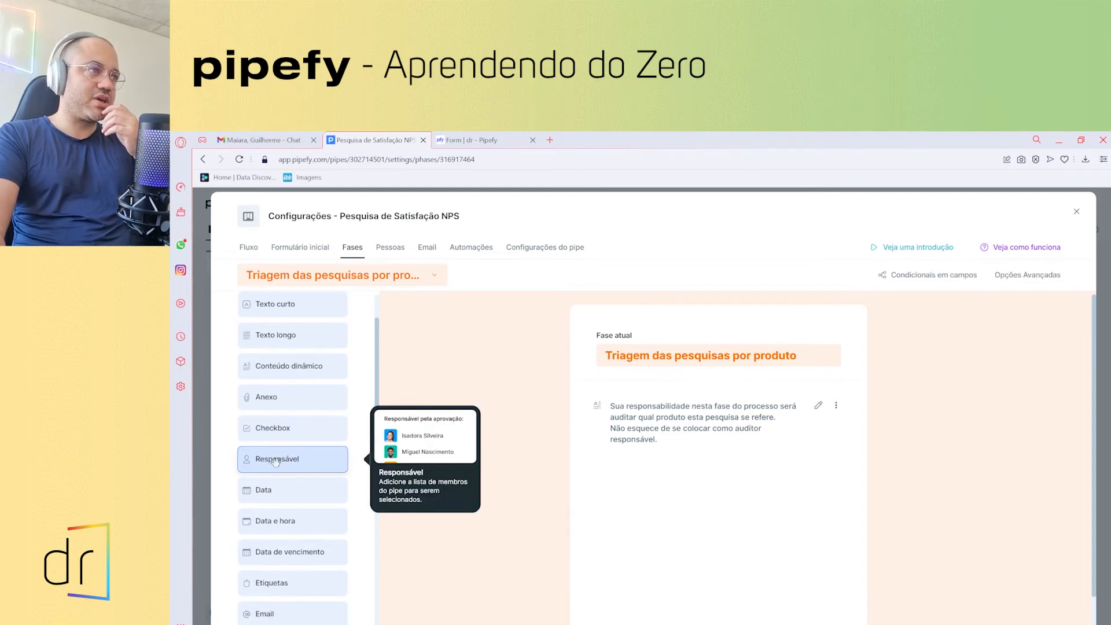
- Add a Responsável field titled 'Auditor responsável', required and not editable in other phases
left_click(275, 463)
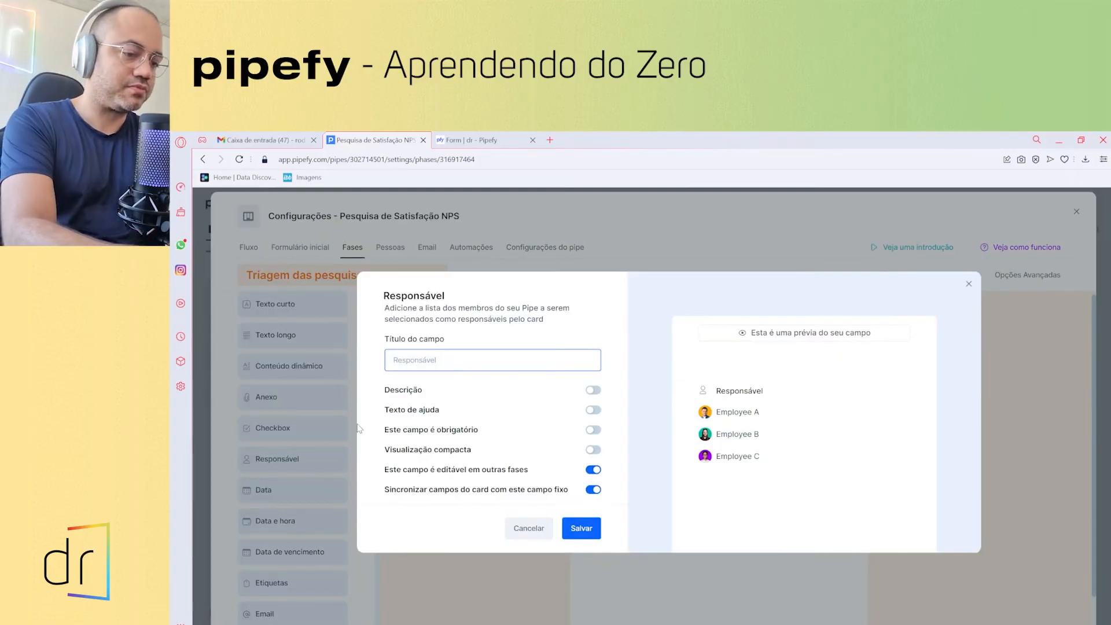
type("Resp")
key("BackSpace")
key("BackSpace")
key("BackSpace")
type("A")
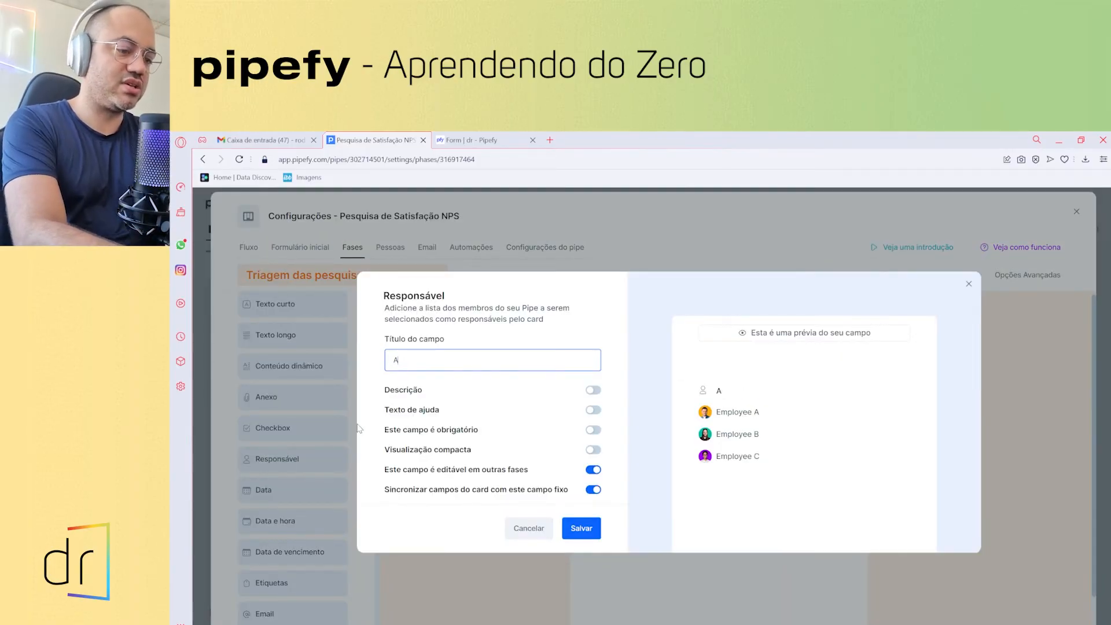
type("uditor respo")
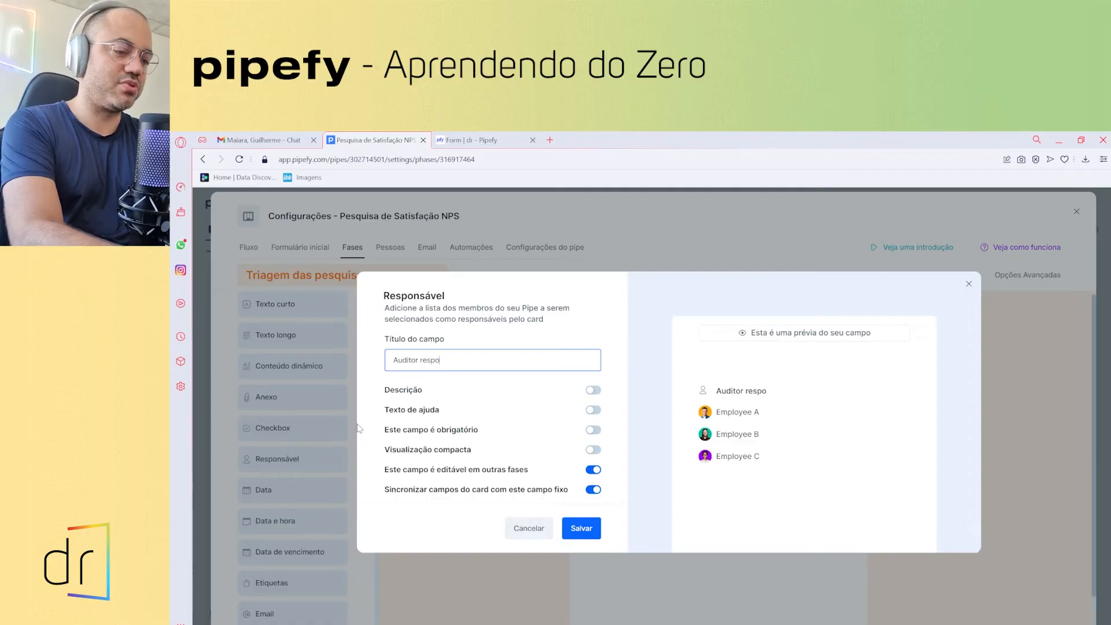
type("nsável")
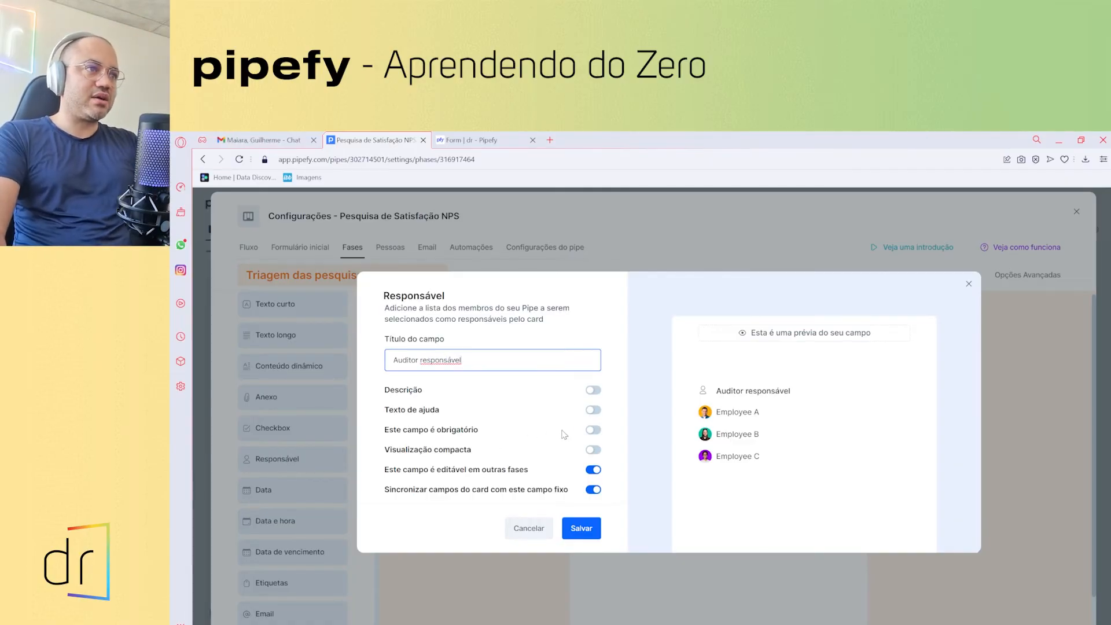
left_click(593, 429)
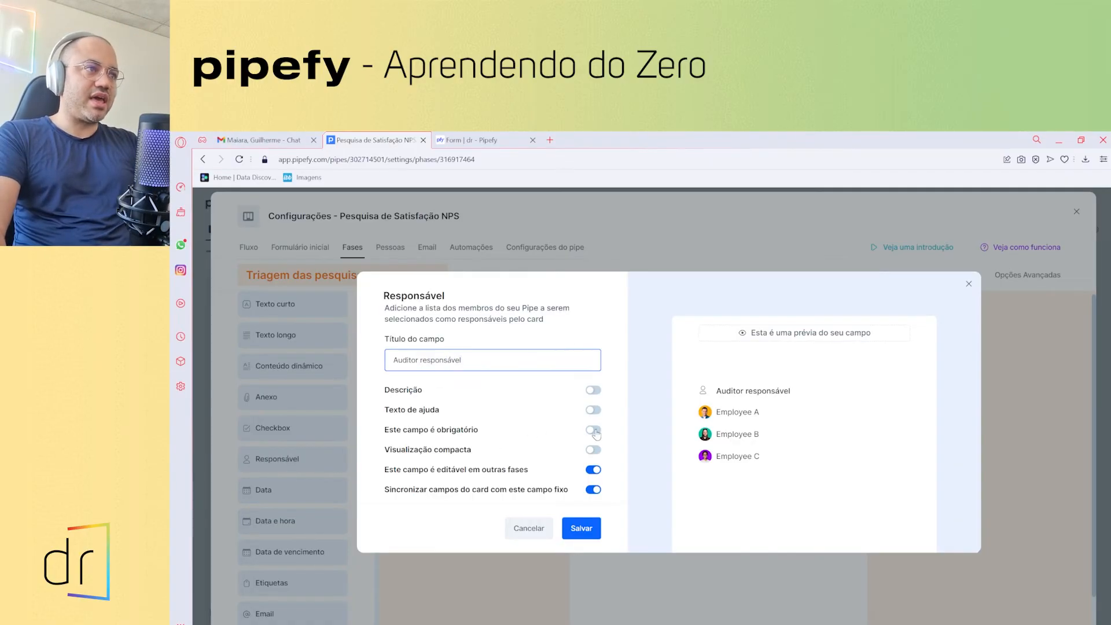
left_click(591, 471)
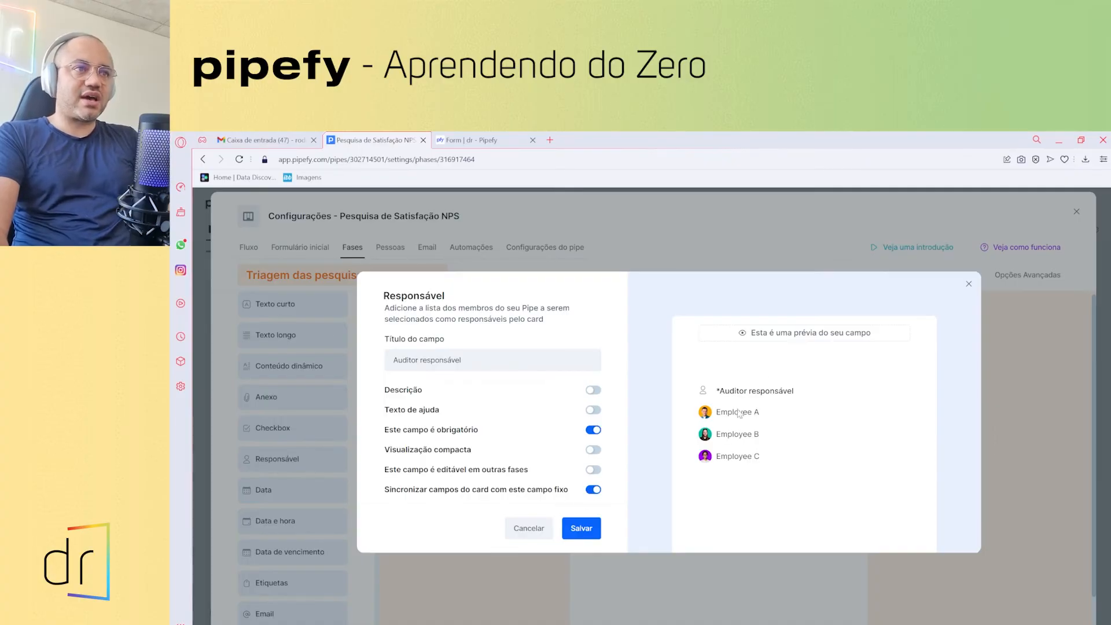
left_click(581, 528)
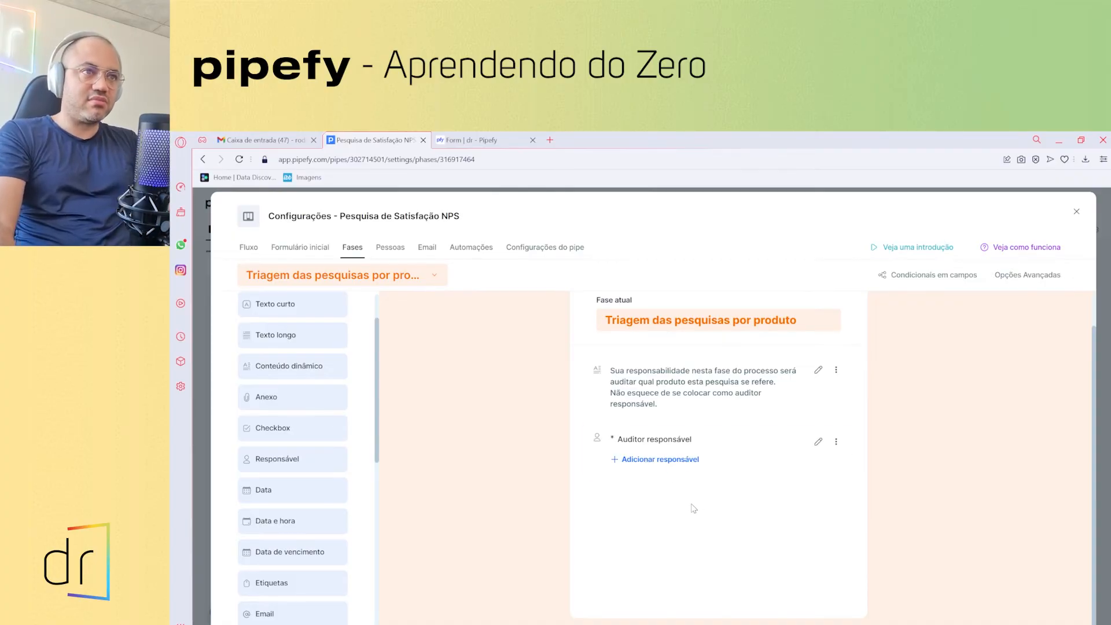
- Add a single-choice field titled 'Qual produto da pesquisa ?' with a horizontal option layout
scroll(299, 463, "down", 1)
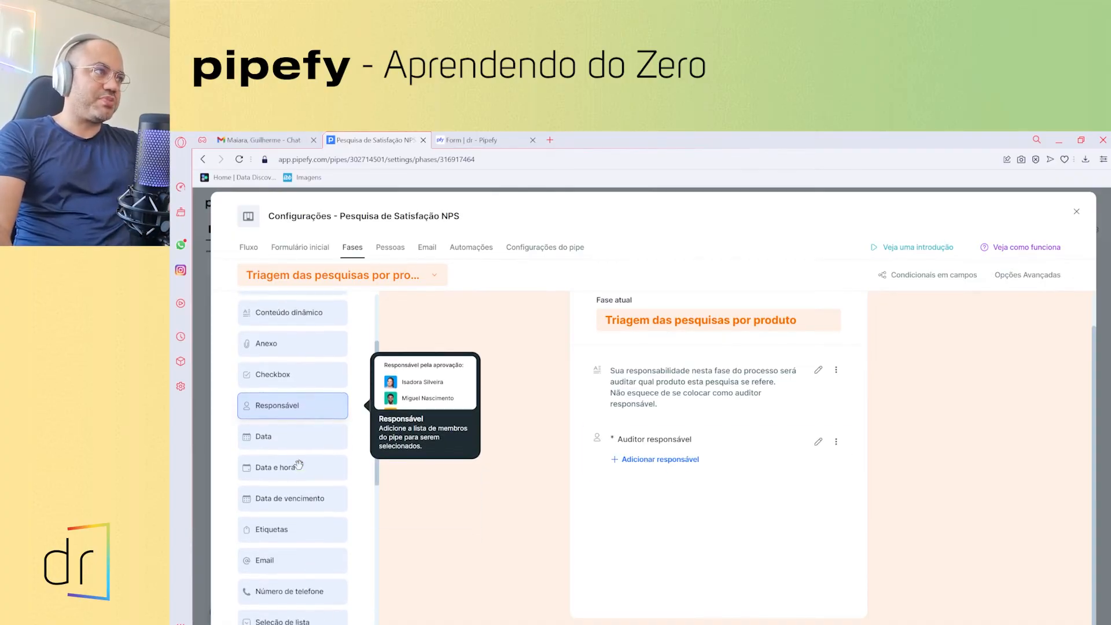
scroll(298, 465, "up", 2)
scroll(296, 454, "down", 2)
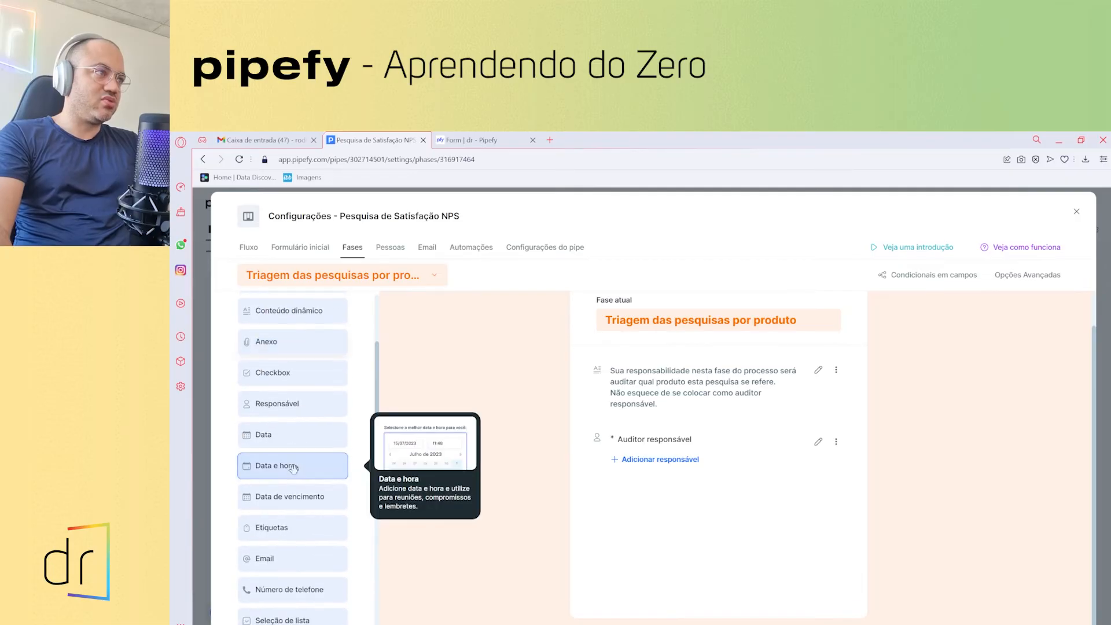
scroll(292, 486, "down", 2)
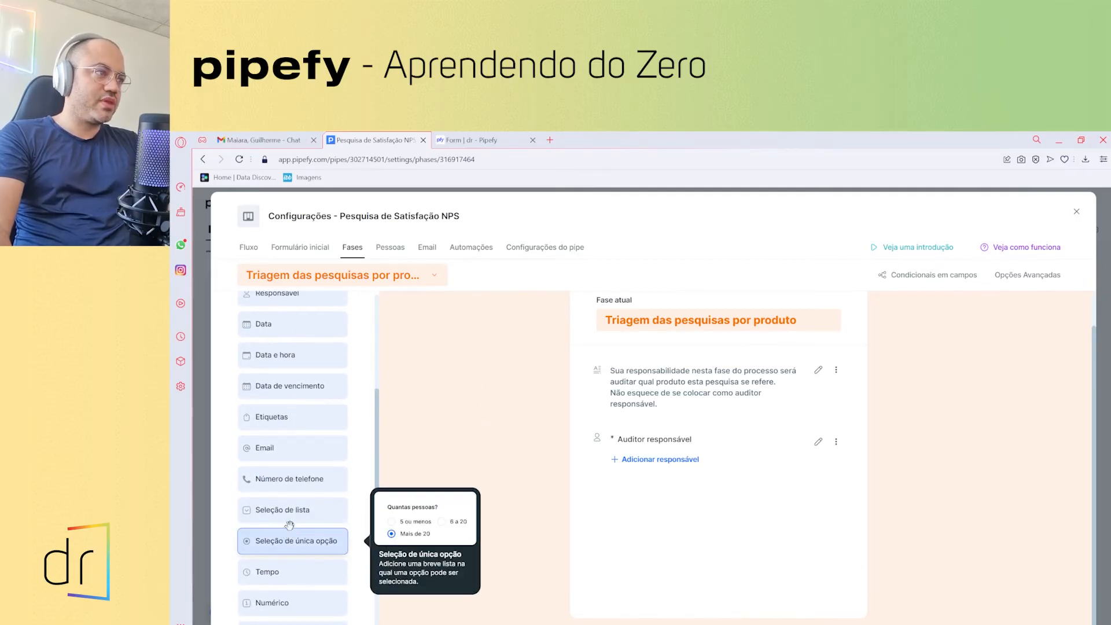
left_click_drag(279, 547, 644, 491)
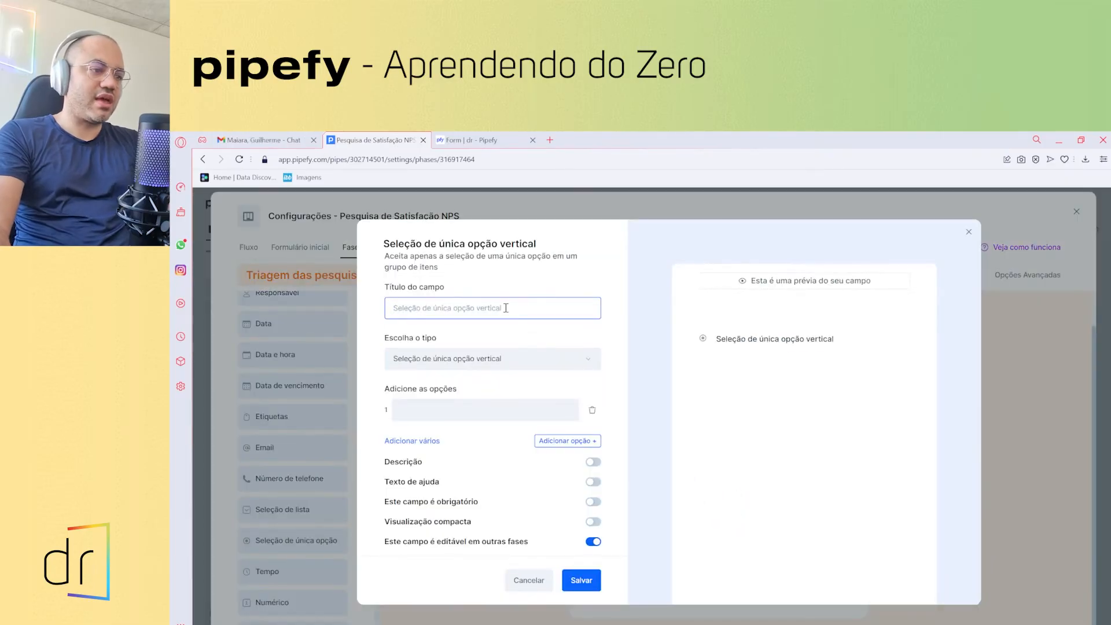
type("Qual ")
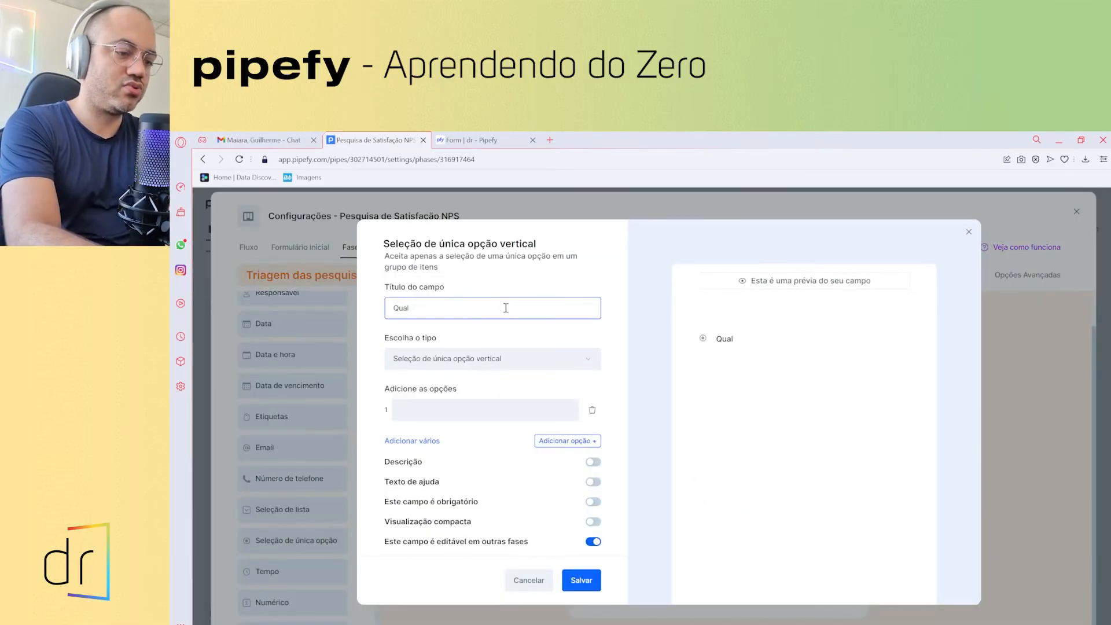
type("produto da pe")
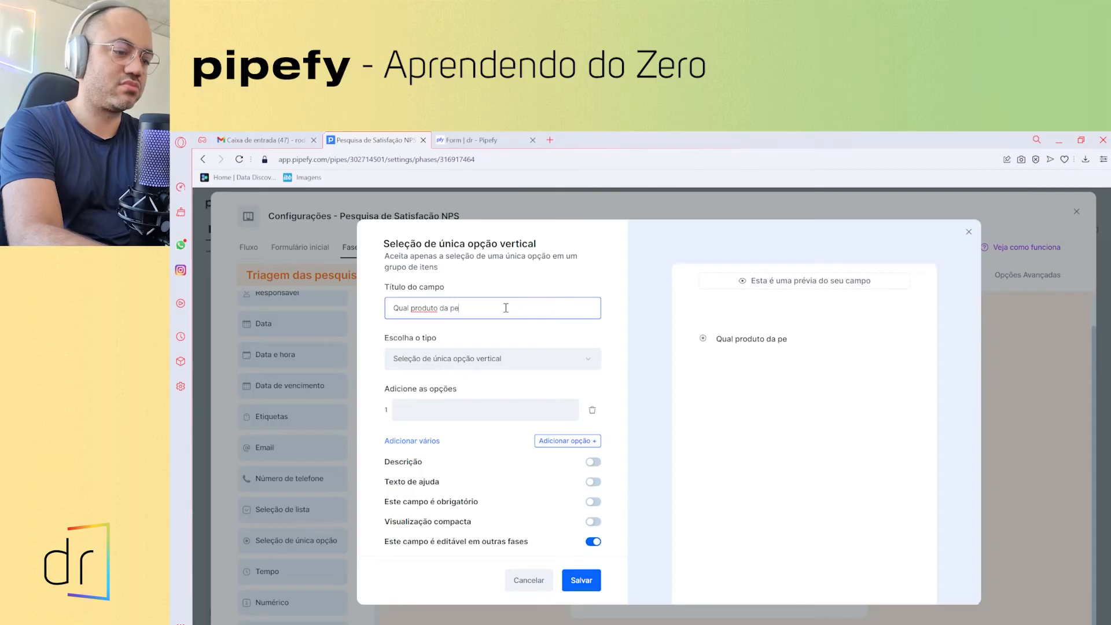
type("saquisa")
key("BackSpace")
key("BackSpace")
key("BackSpace")
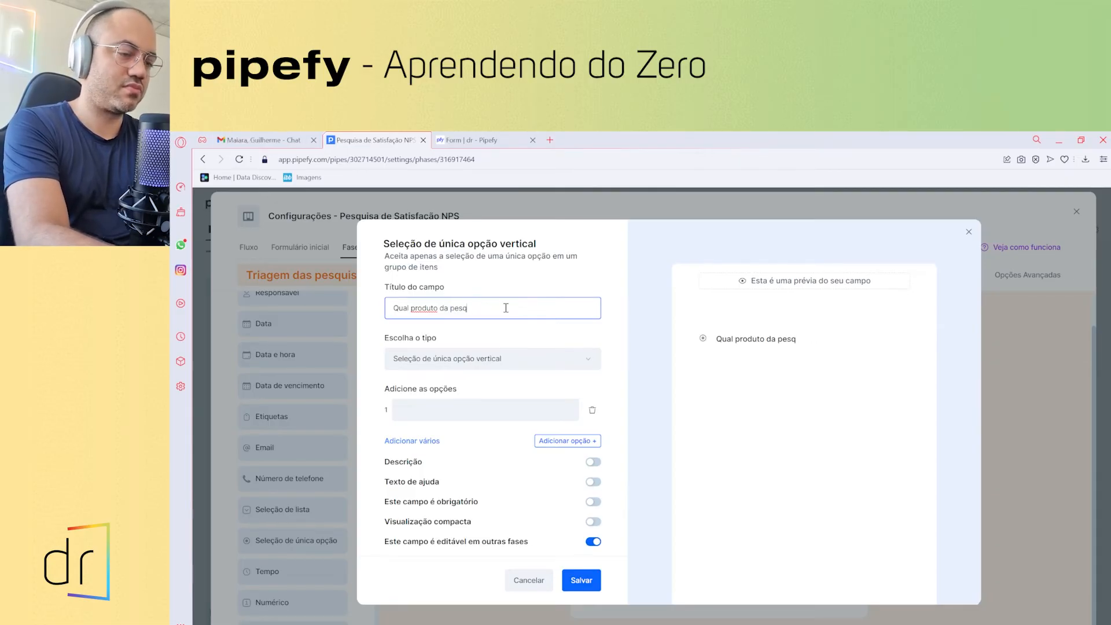
type("uisa ?")
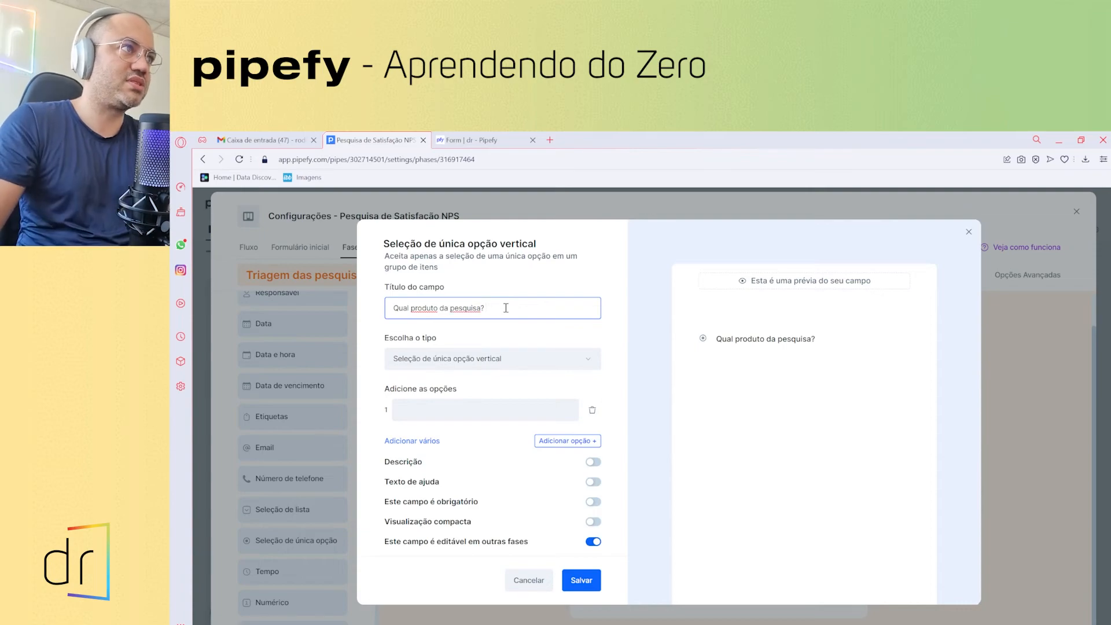
left_click(490, 365)
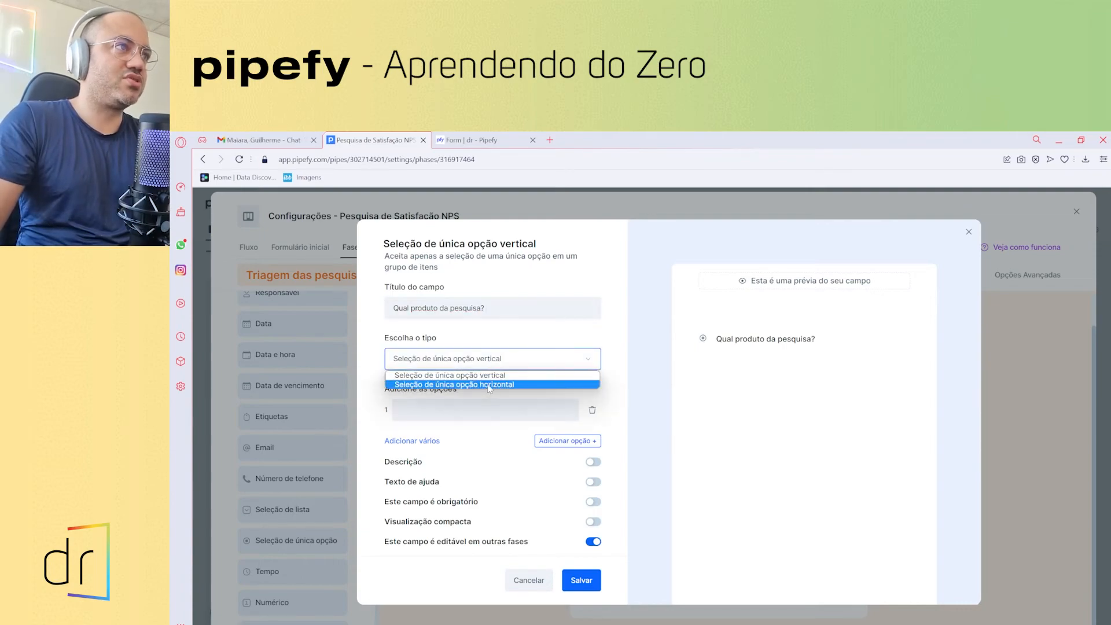
left_click(488, 384)
- Give it options Team as a Service and Recruiter, make it required and non-editable elsewhere, and save
left_click(486, 403)
type("T")
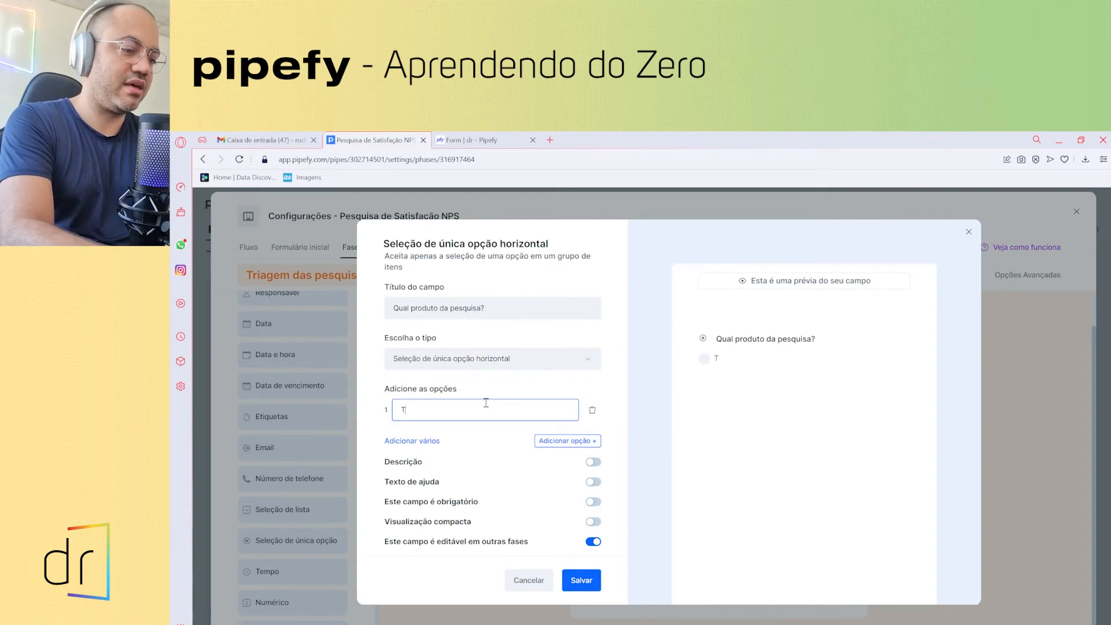
type("eam as a")
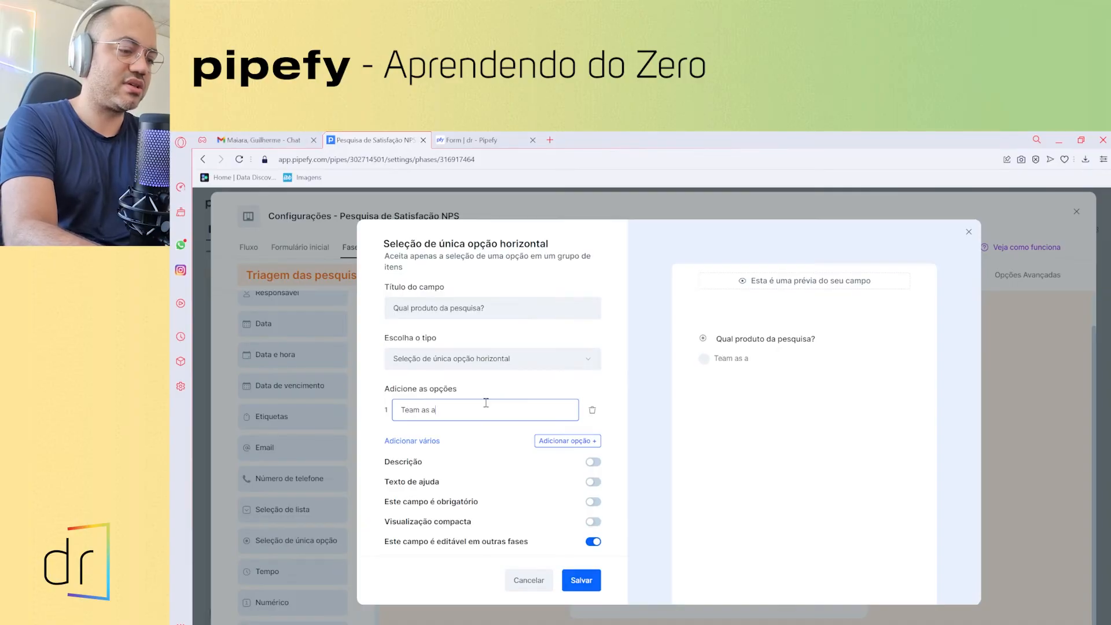
type(" Service")
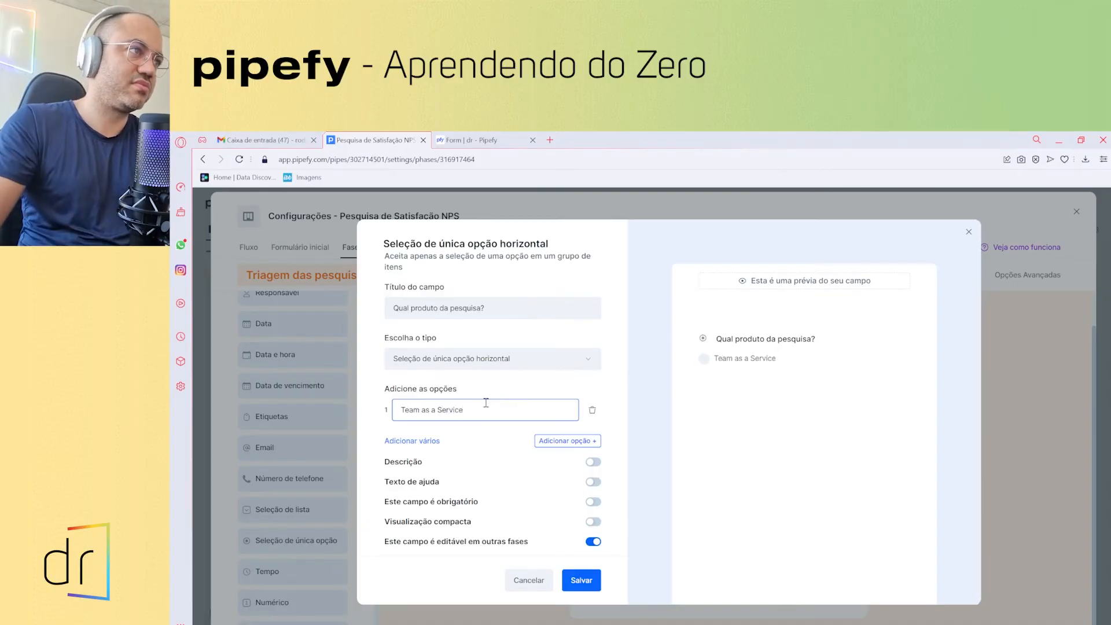
left_click(567, 441)
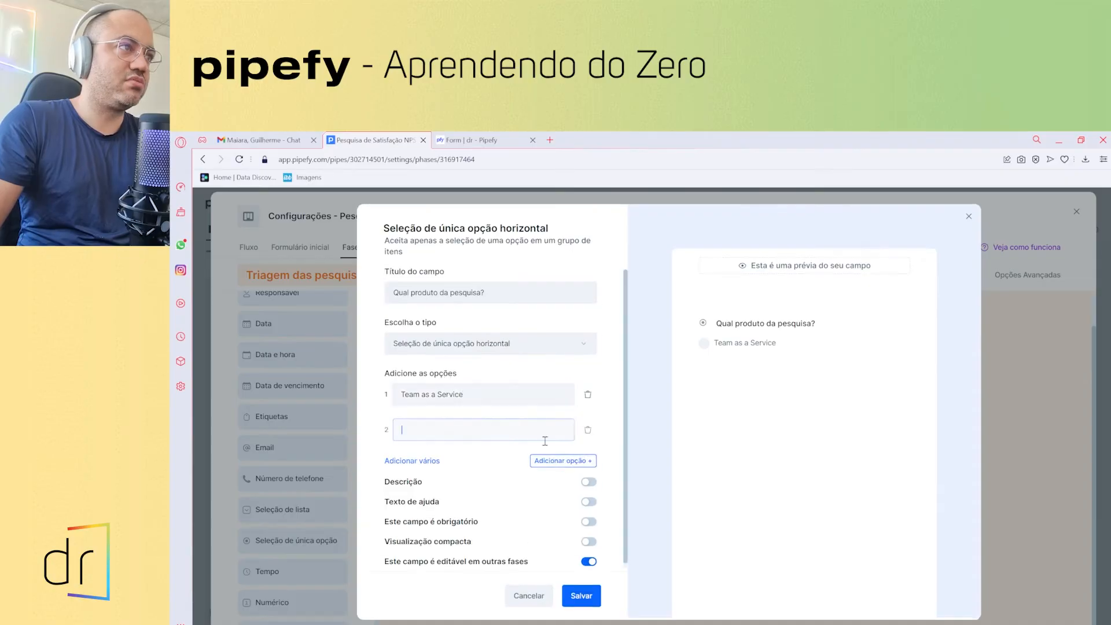
type("Recruiter")
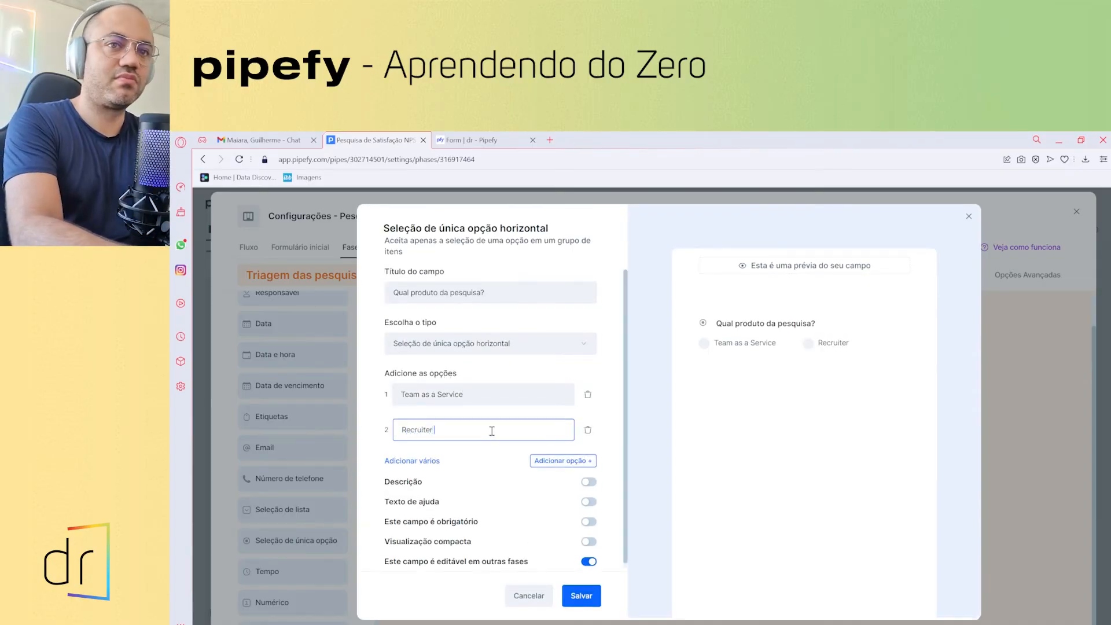
left_click(488, 457)
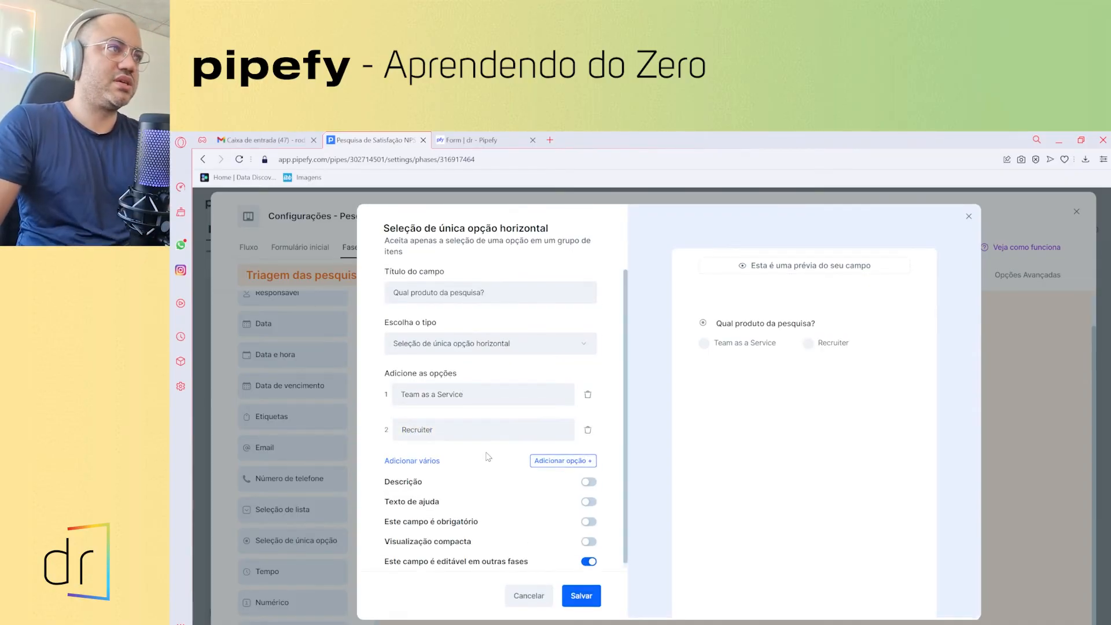
left_click(588, 522)
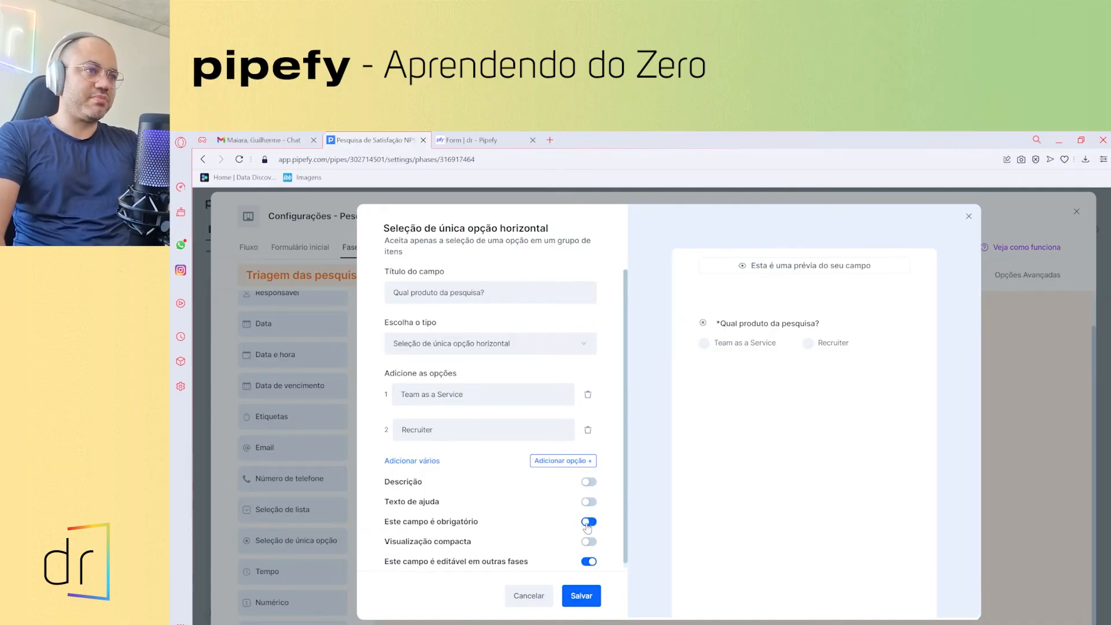
left_click(589, 561)
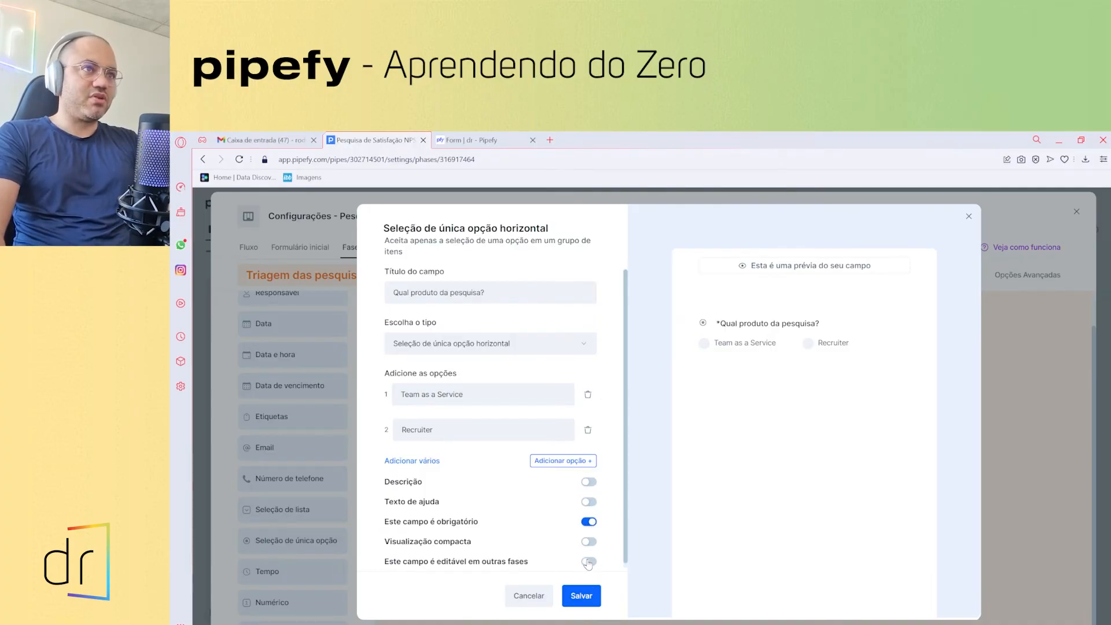
left_click(582, 597)
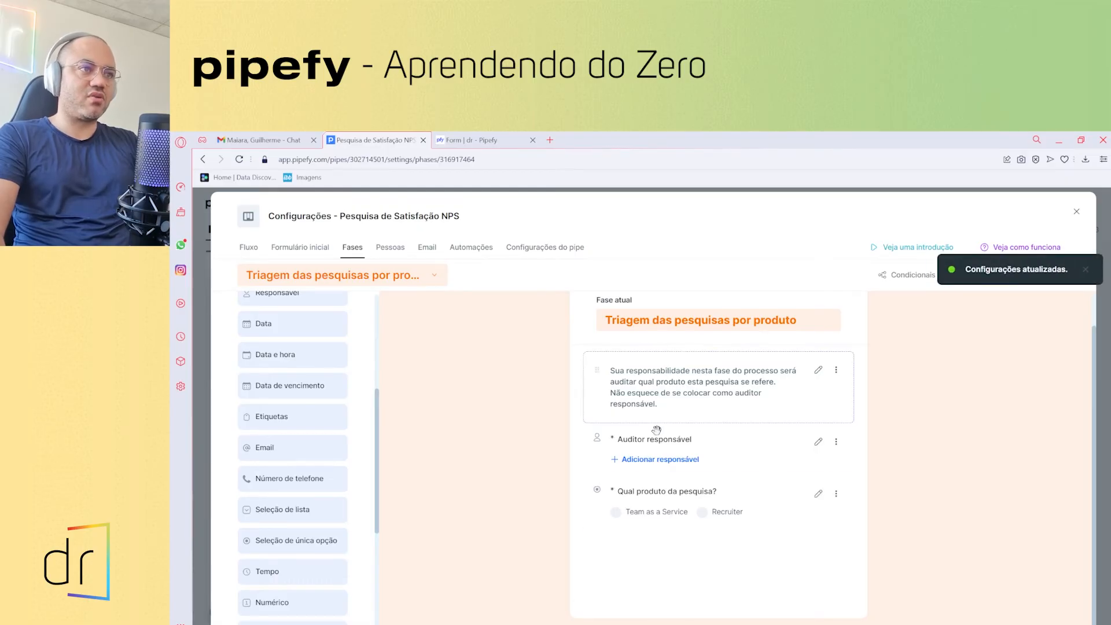
- Add a required field 'Data da conferência' of plain Data type to the triage form
scroll(328, 518, "down", 4)
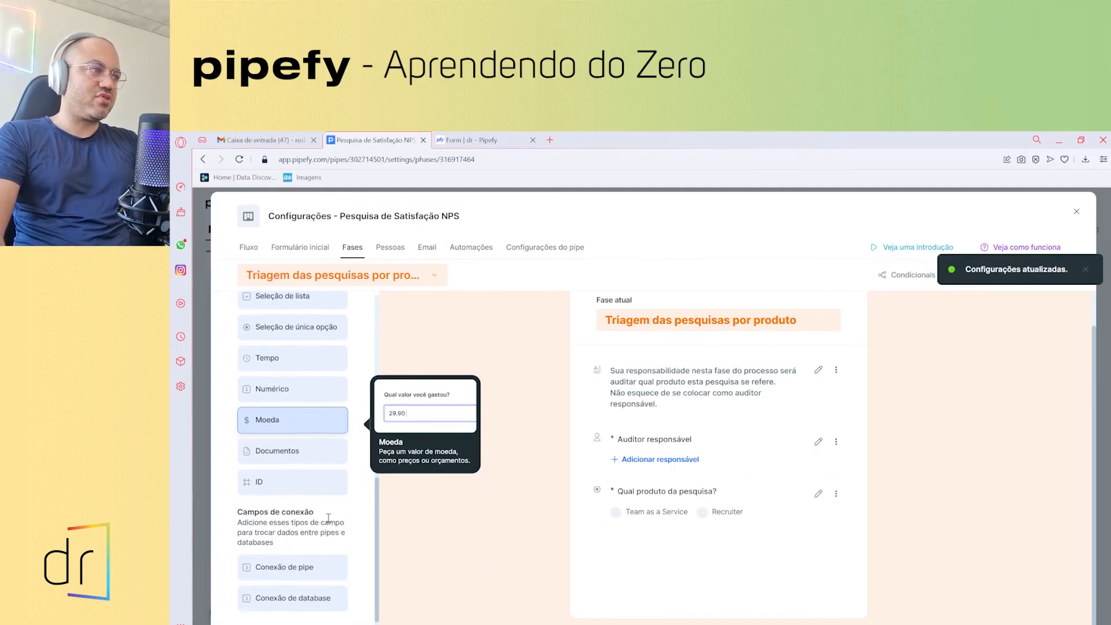
scroll(324, 518, "up", 5)
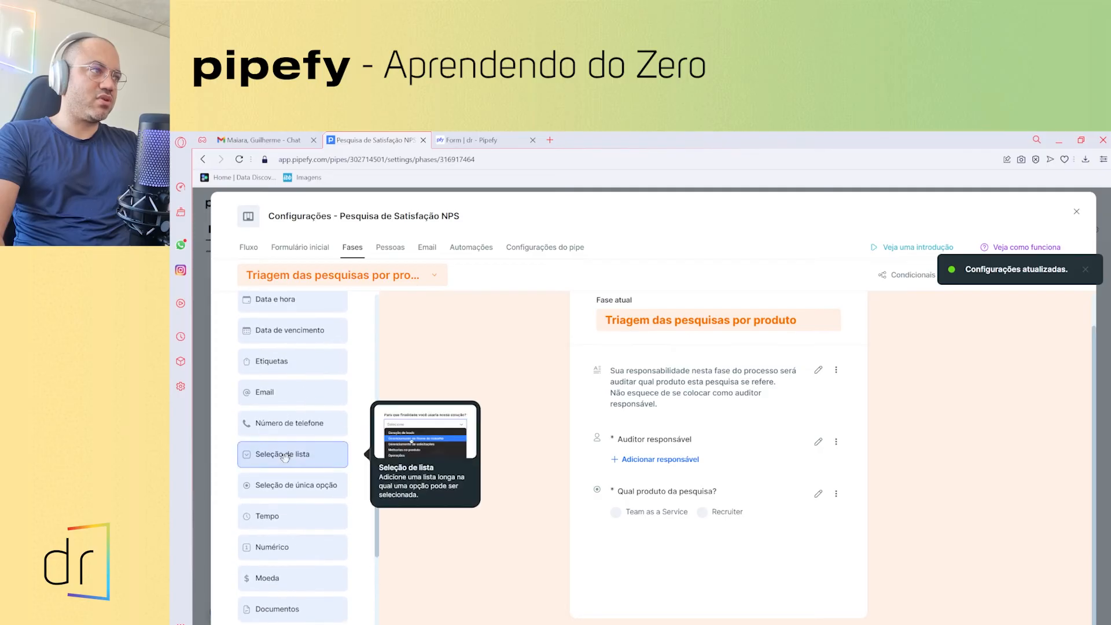
scroll(283, 458, "up", 4)
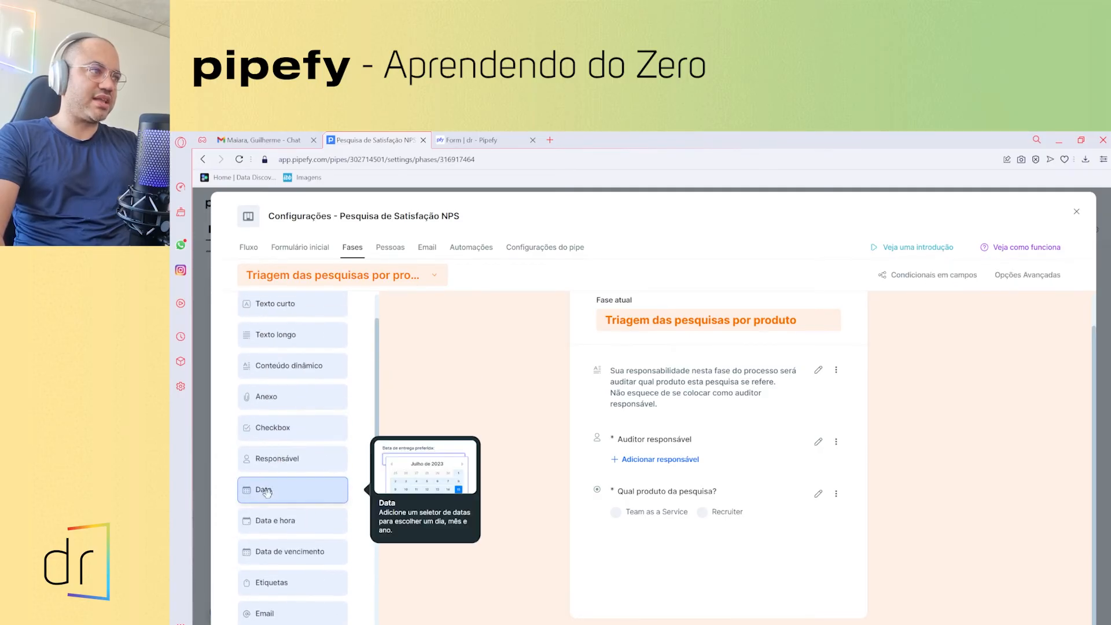
left_click(265, 491)
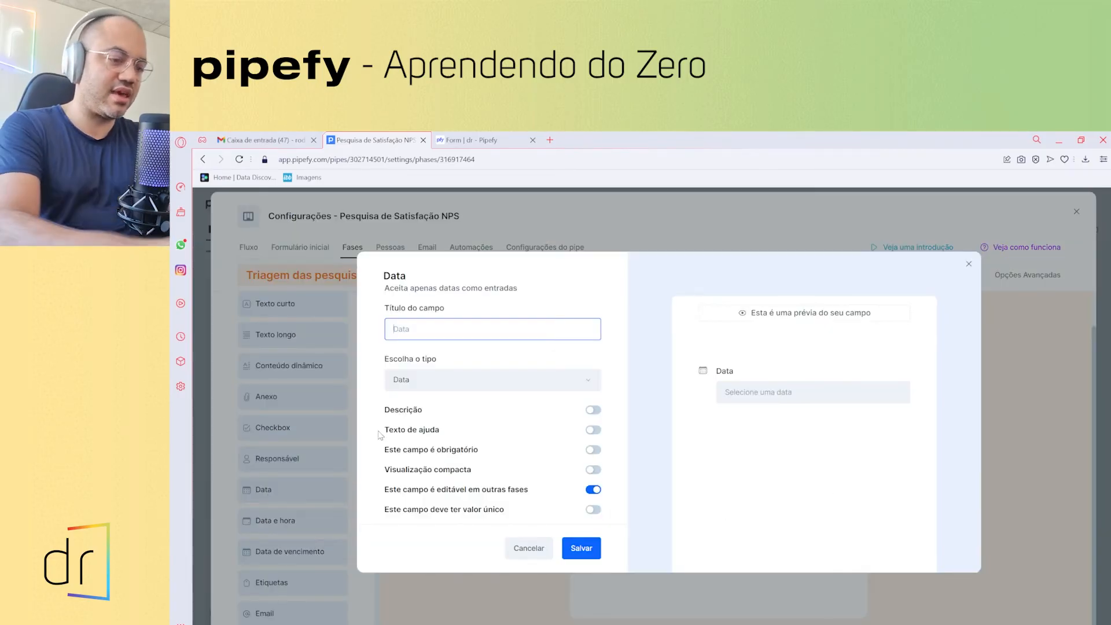
type("Data da")
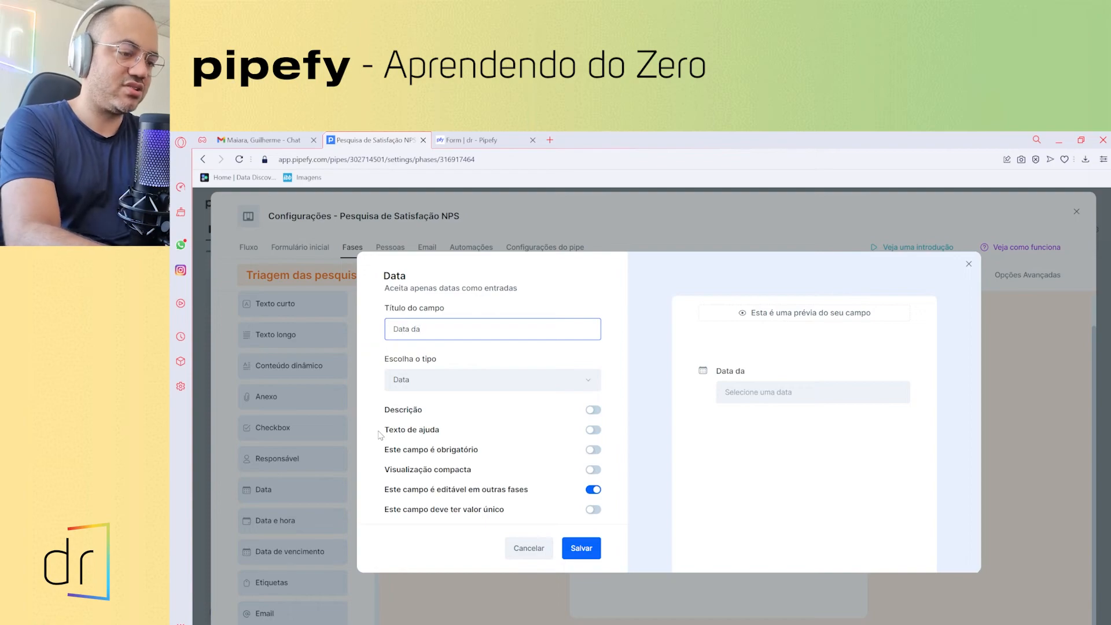
type(" confe")
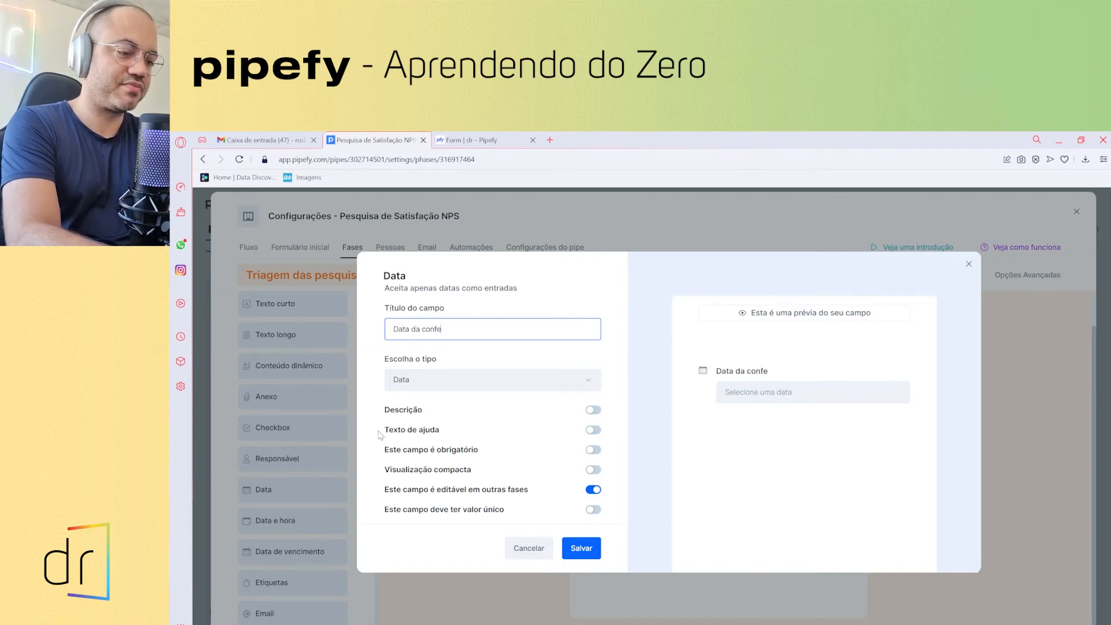
type("rência")
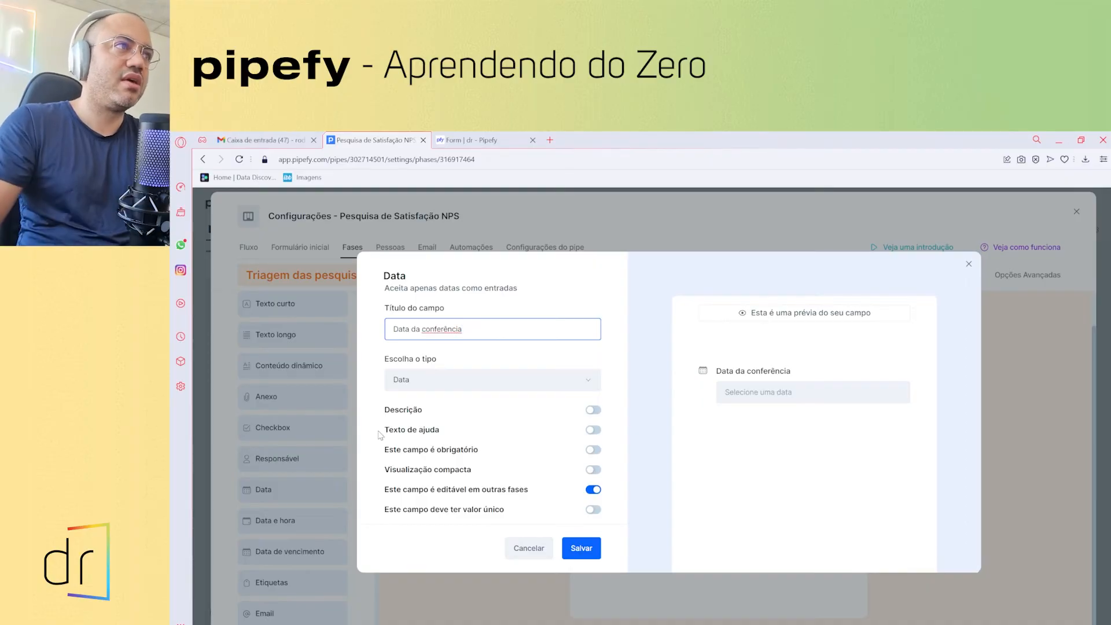
left_click(507, 381)
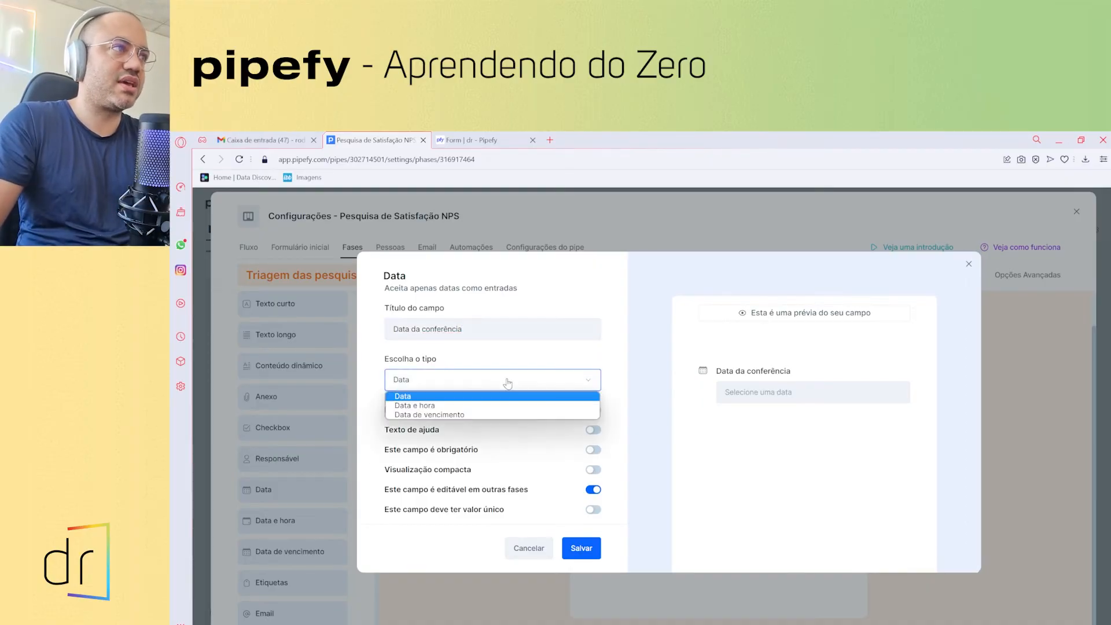
left_click(451, 396)
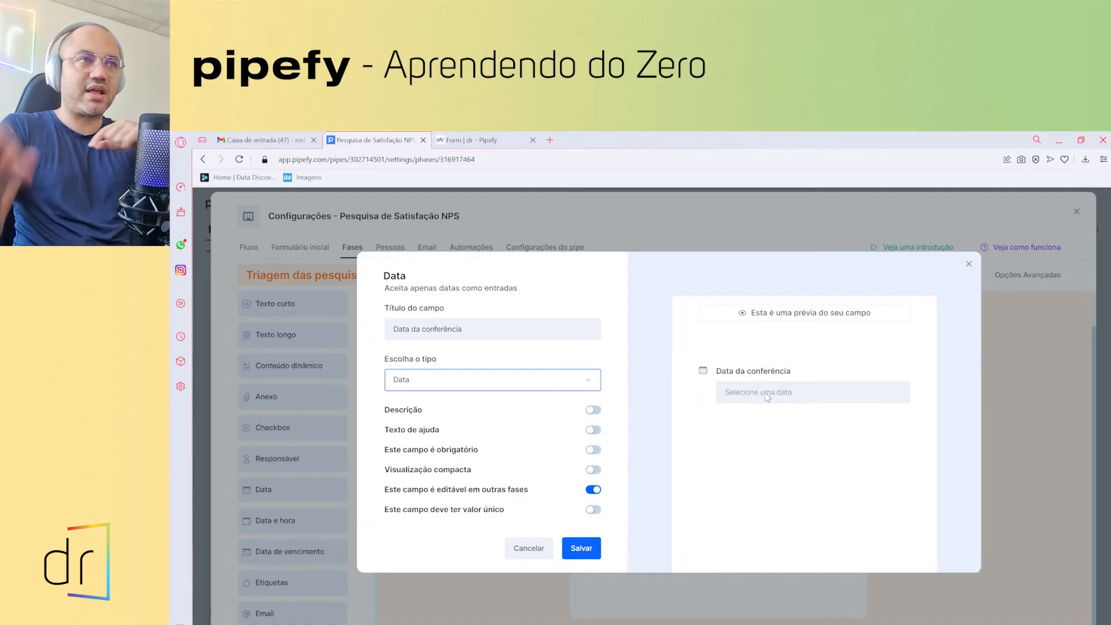
left_click(592, 451)
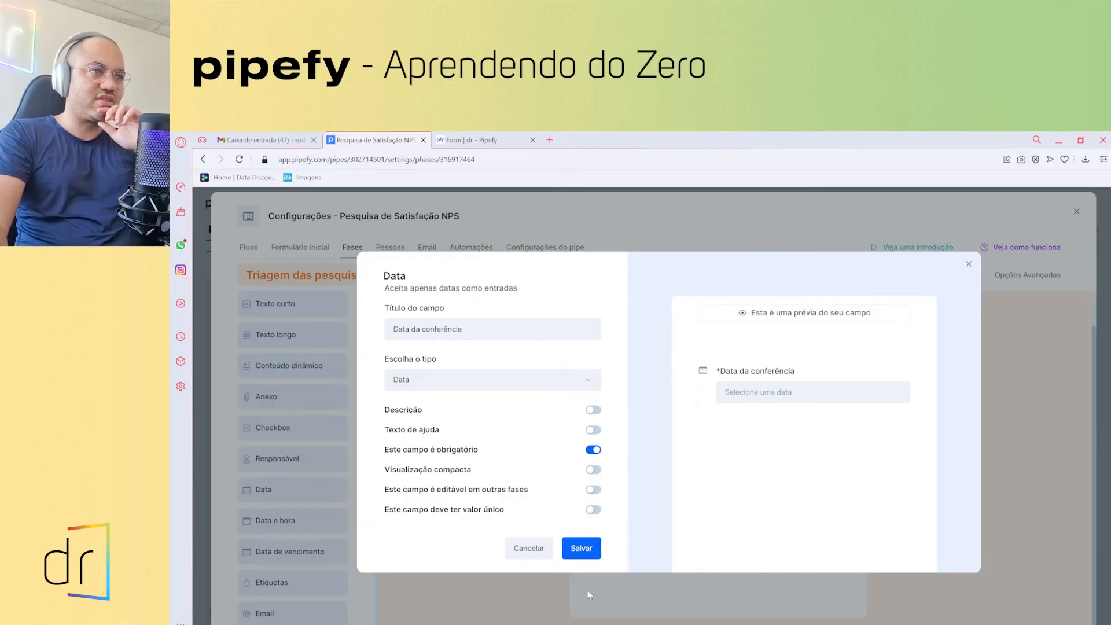
left_click(580, 551)
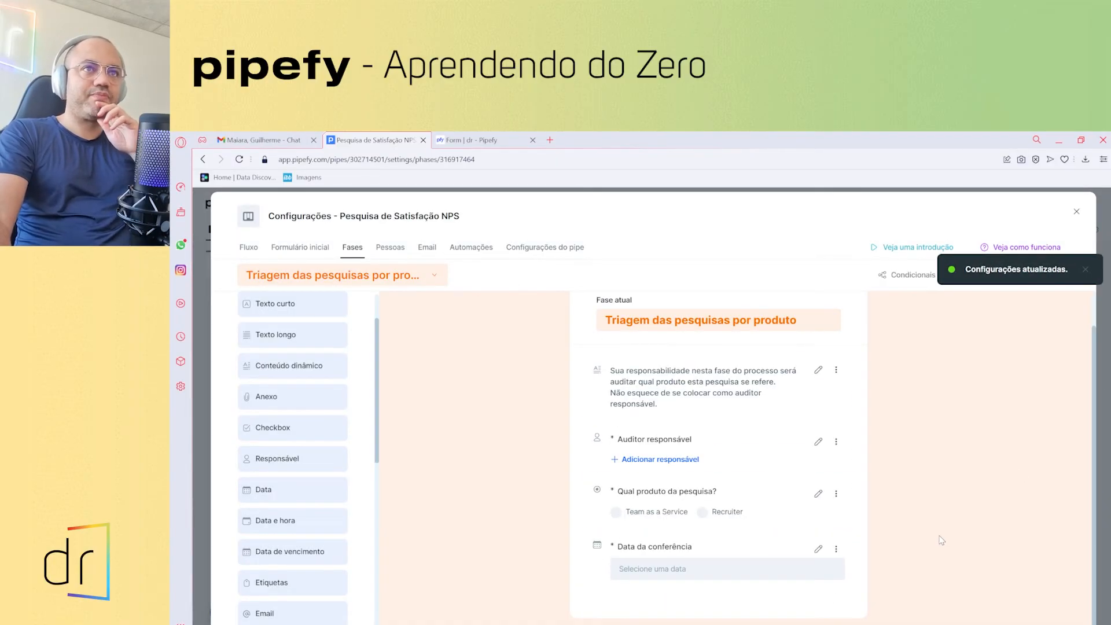
- Dismiss the notification, look through the Email, Automações and Configurações do pipe tabs, and end on Pessoas
left_click(1085, 269)
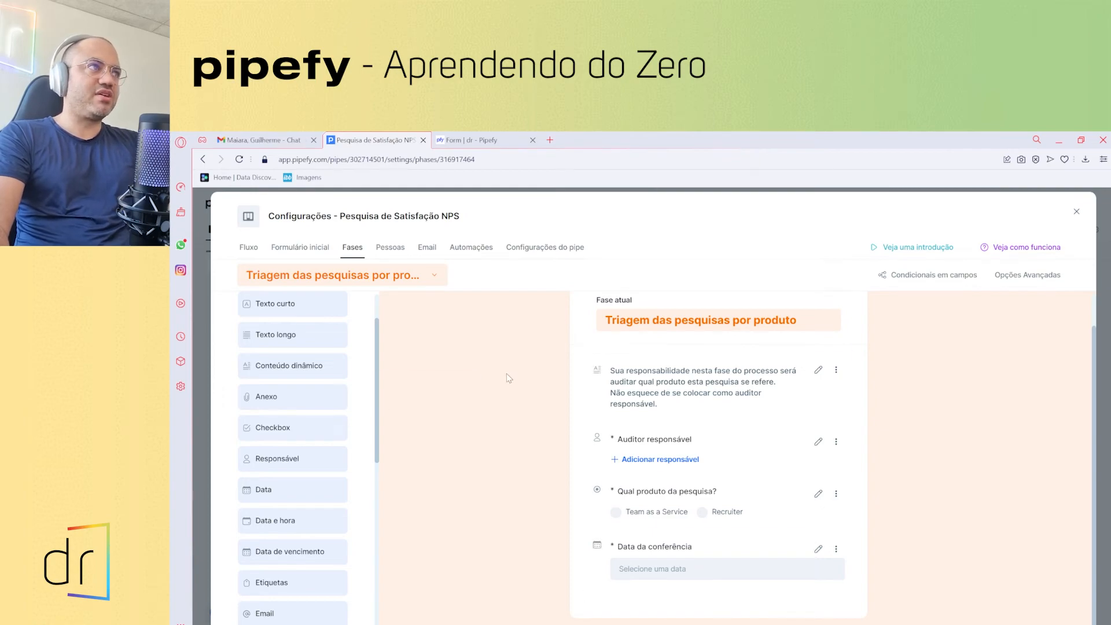
left_click(391, 247)
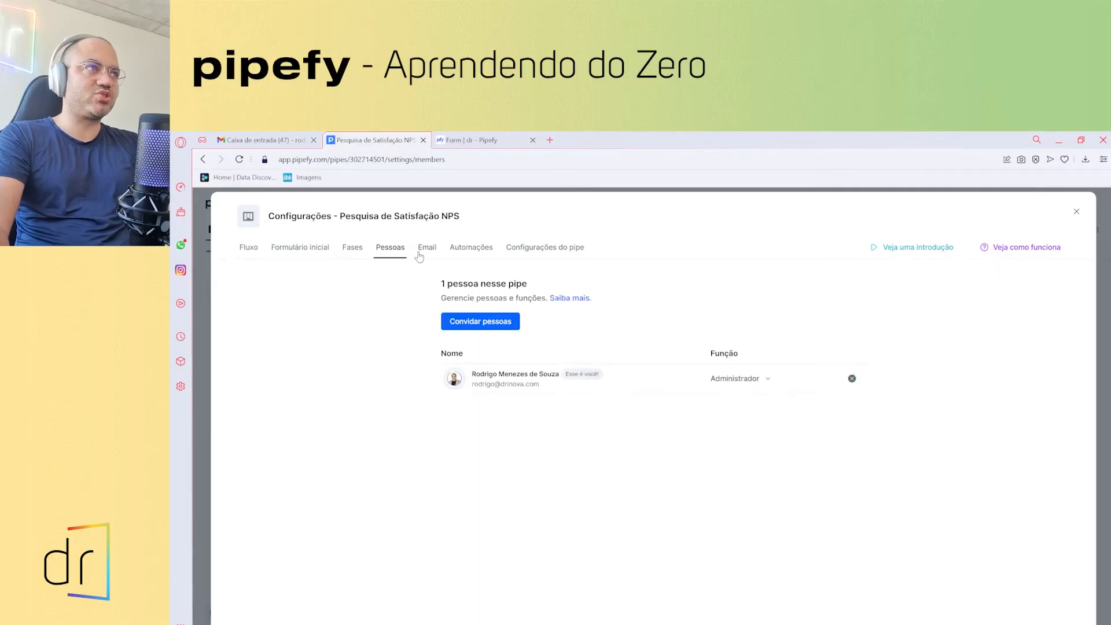
left_click(421, 249)
left_click(468, 250)
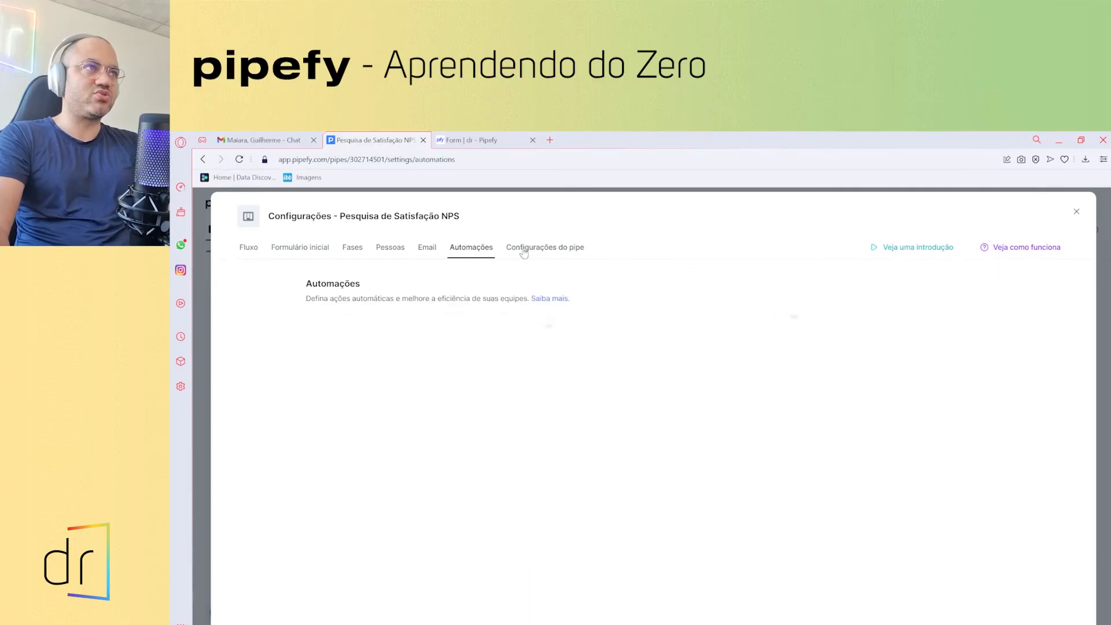
left_click(523, 252)
left_click(393, 251)
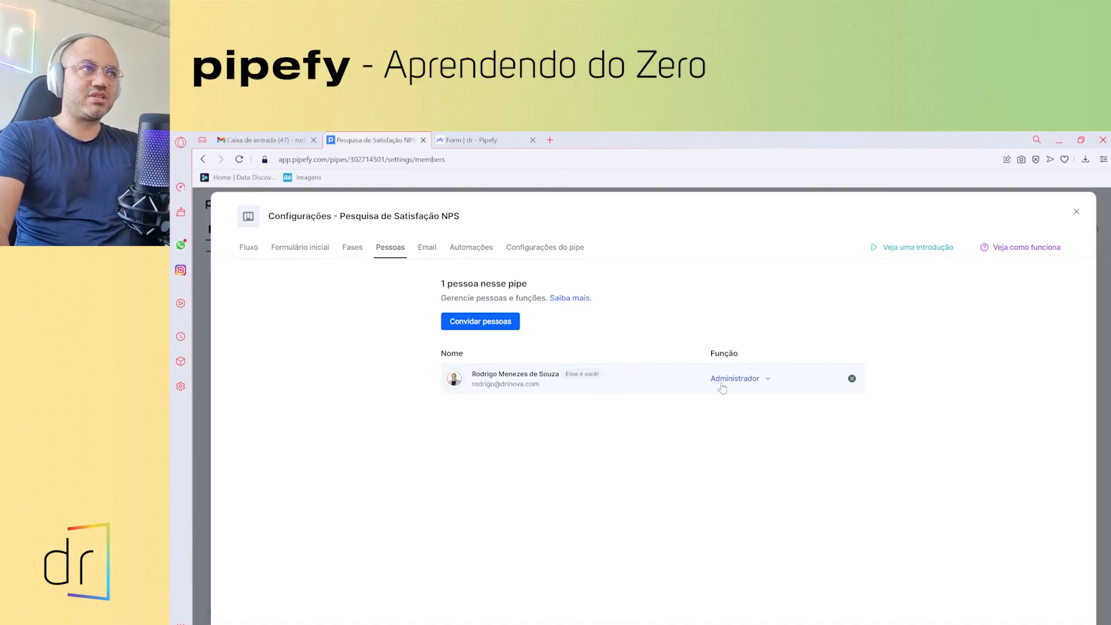
- Invite a colleague, found by searching their name, to the pipe with the Membro do pipe role
left_click(485, 325)
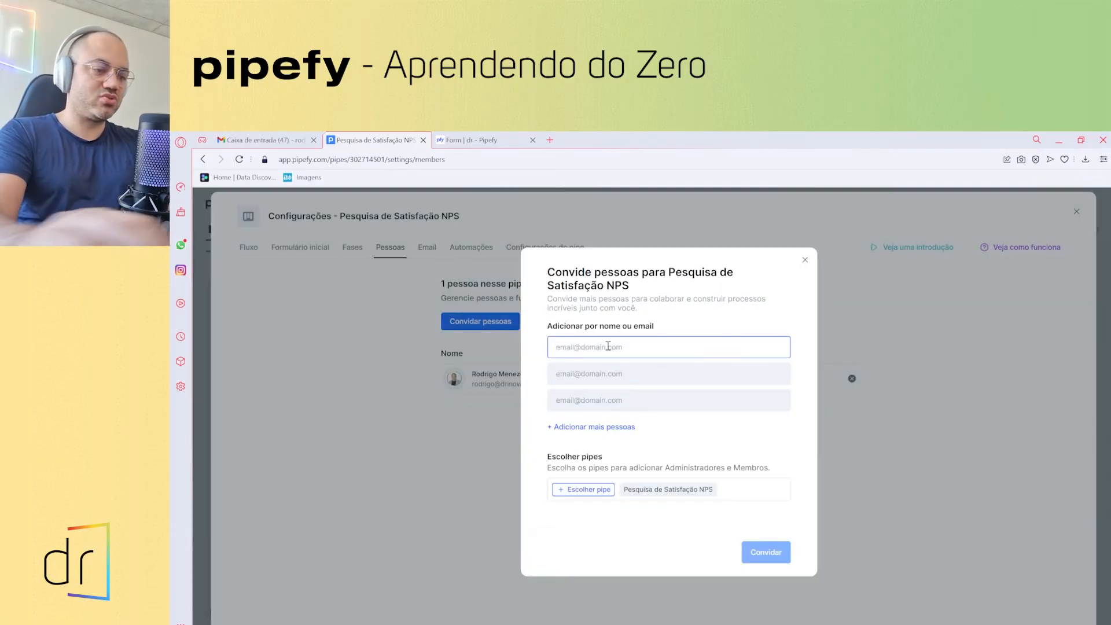
type("bruna")
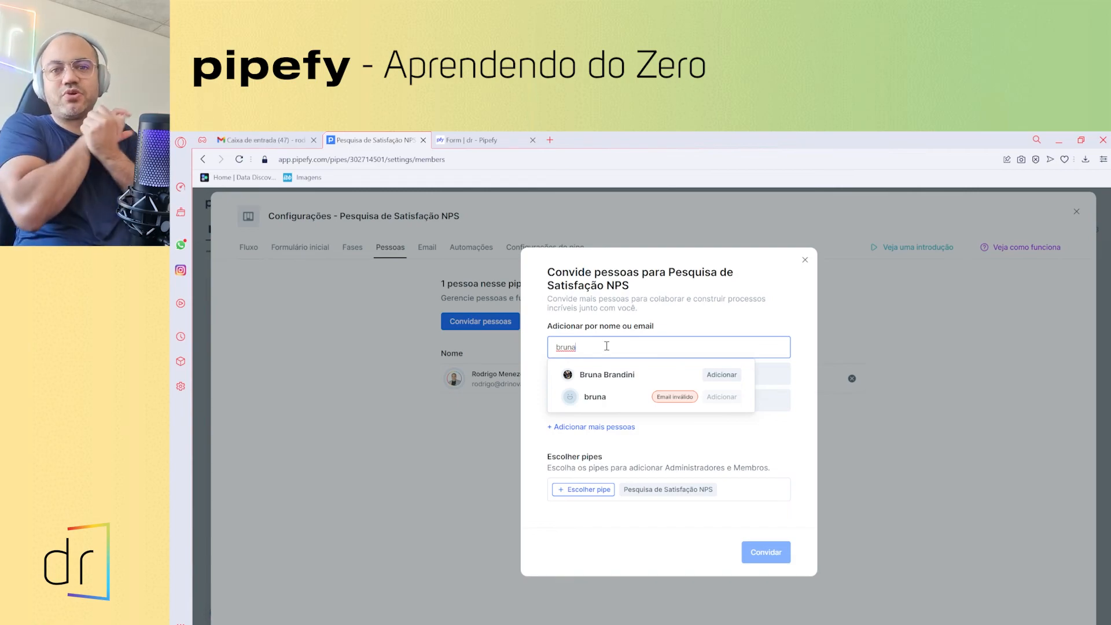
left_click(721, 375)
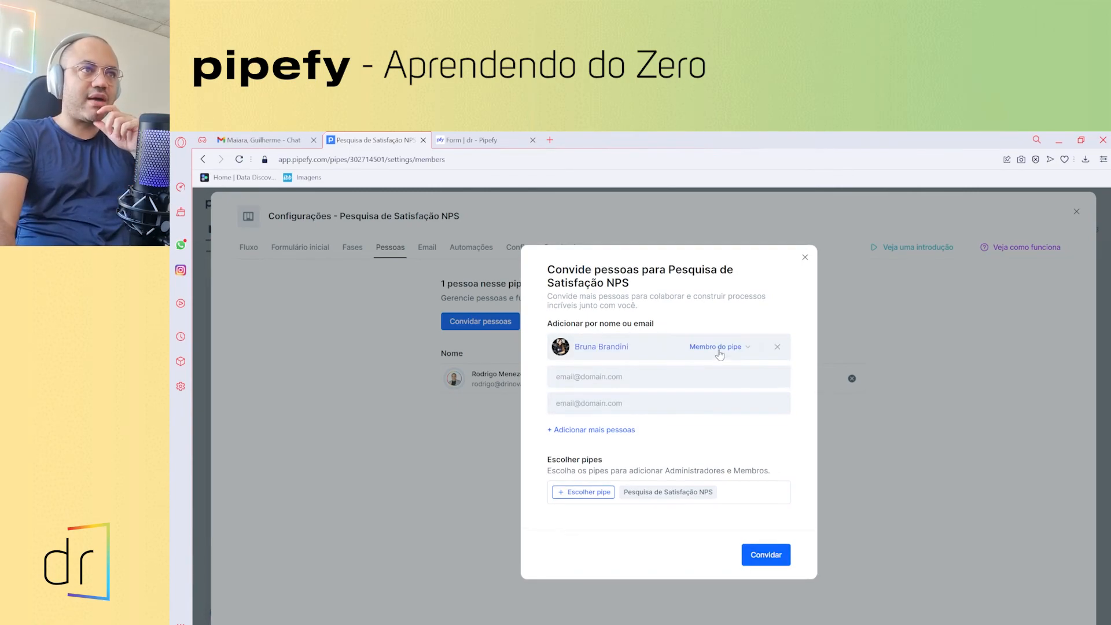
left_click(719, 350)
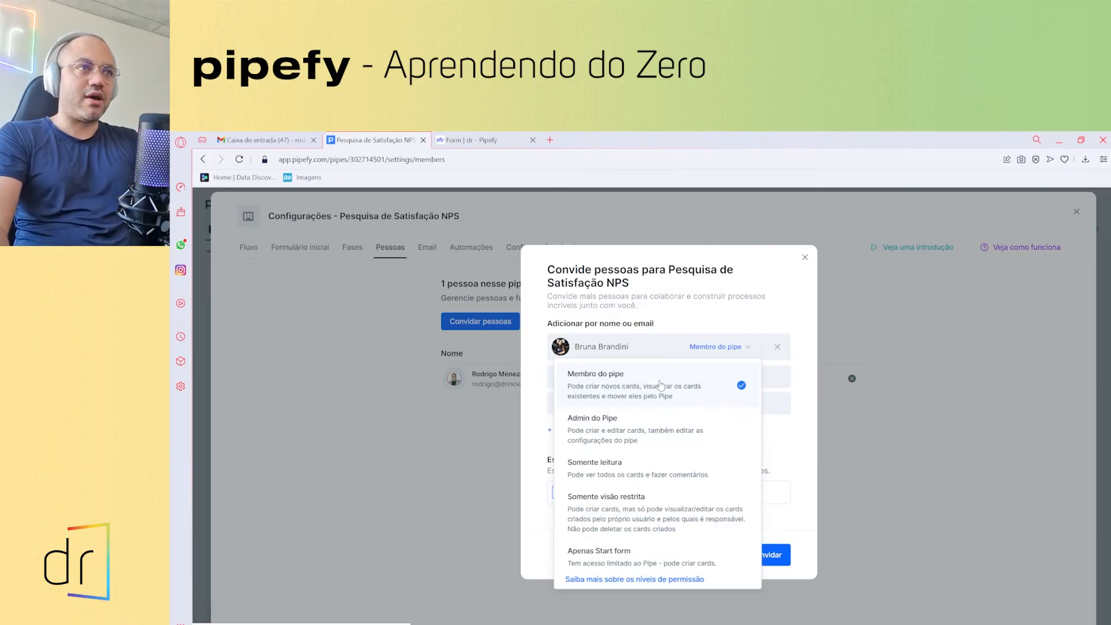
left_click(660, 385)
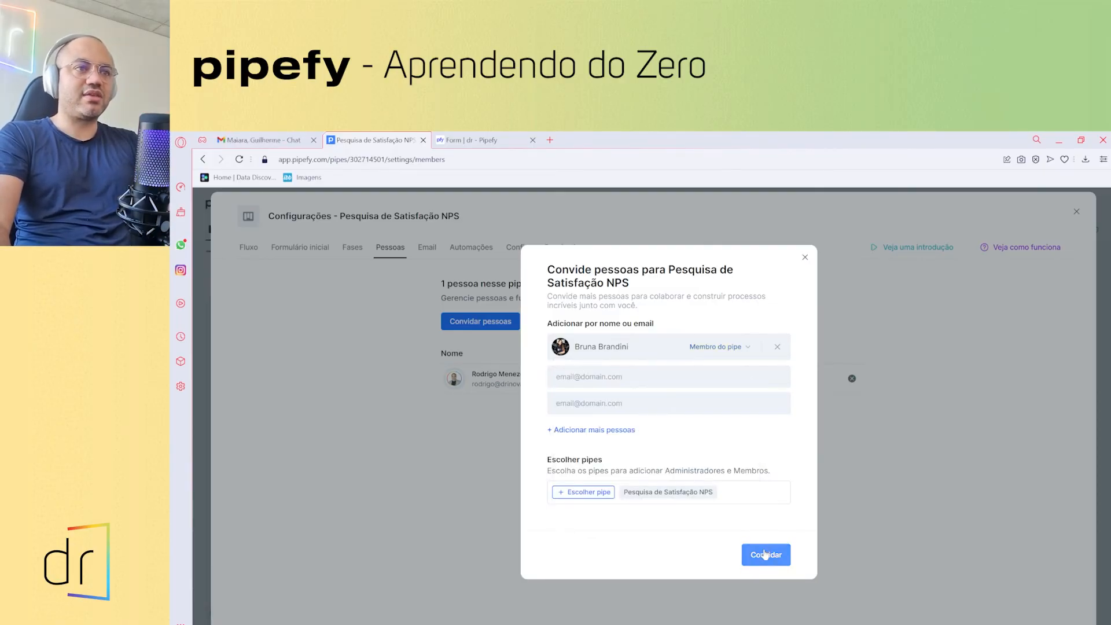
left_click(765, 554)
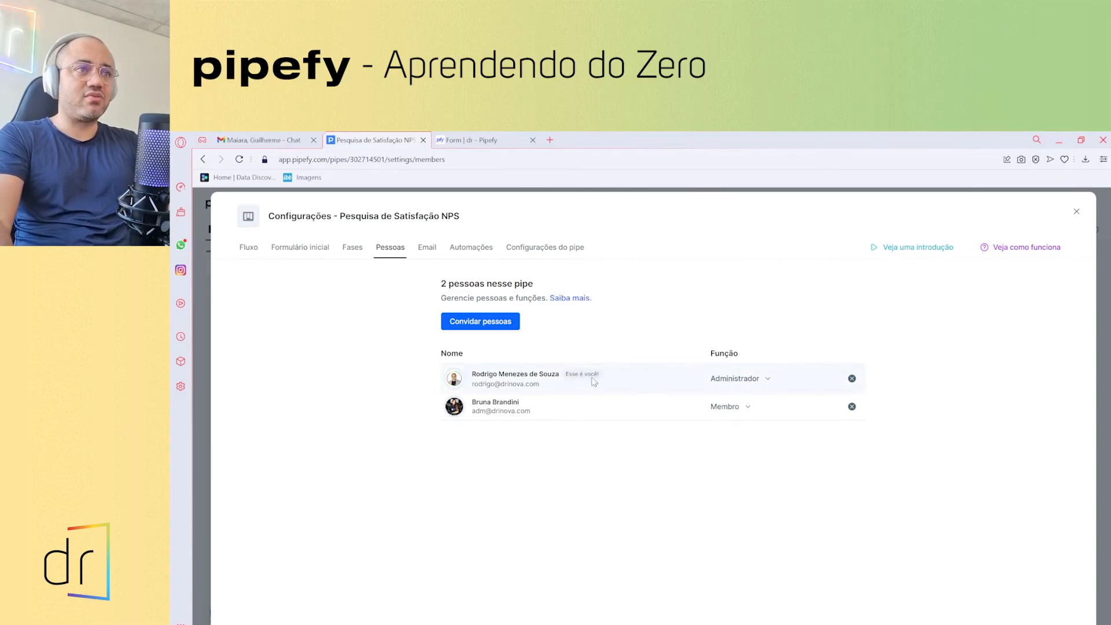
left_click(355, 248)
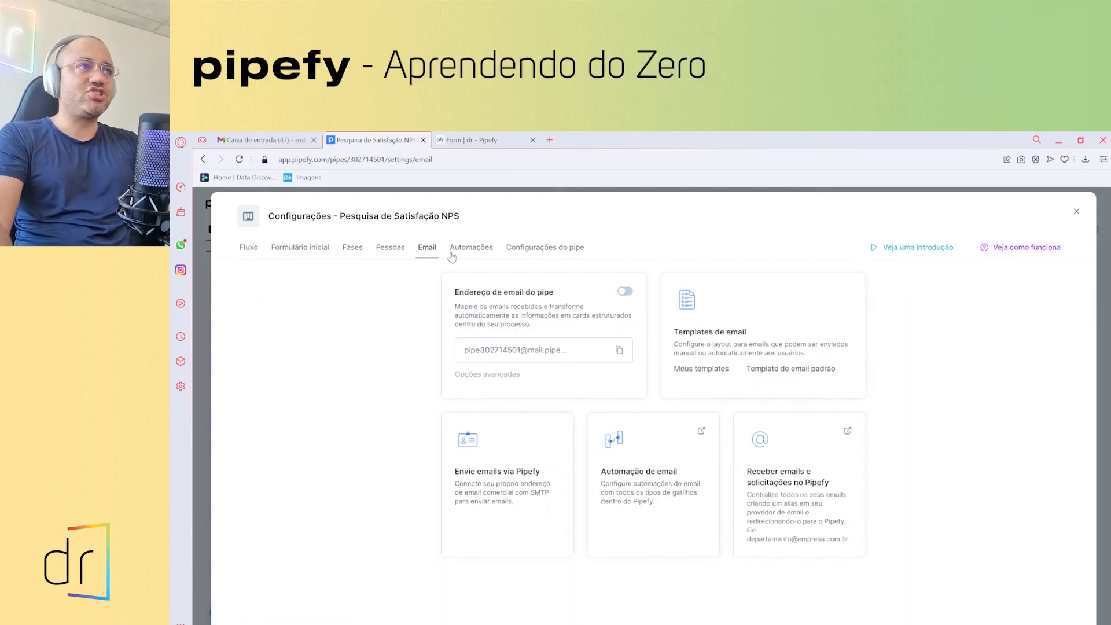
left_click(351, 250)
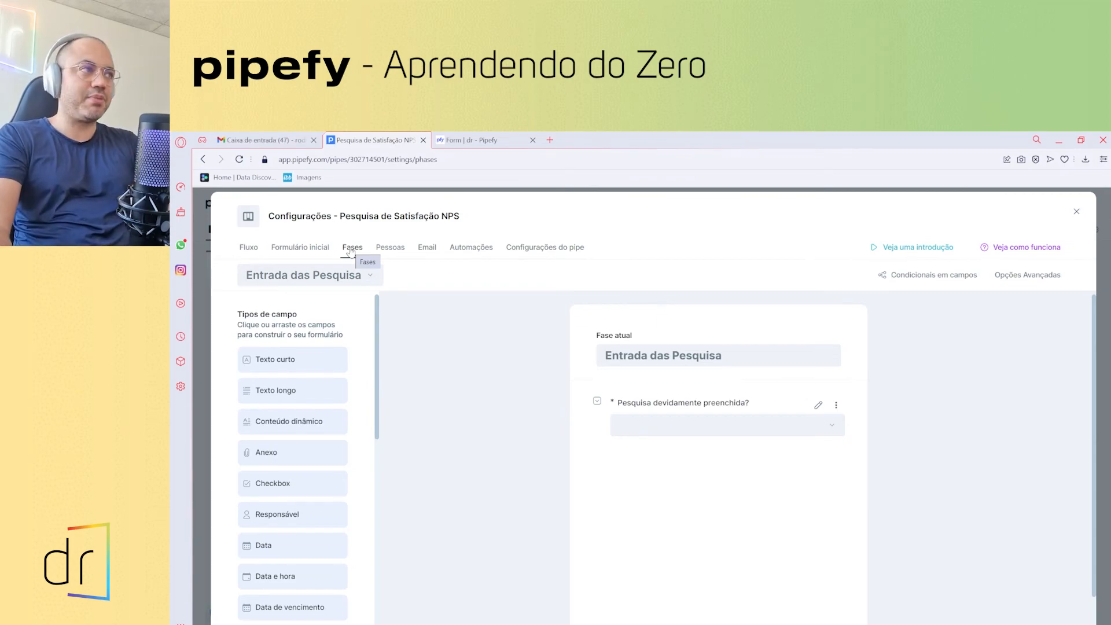
left_click(316, 247)
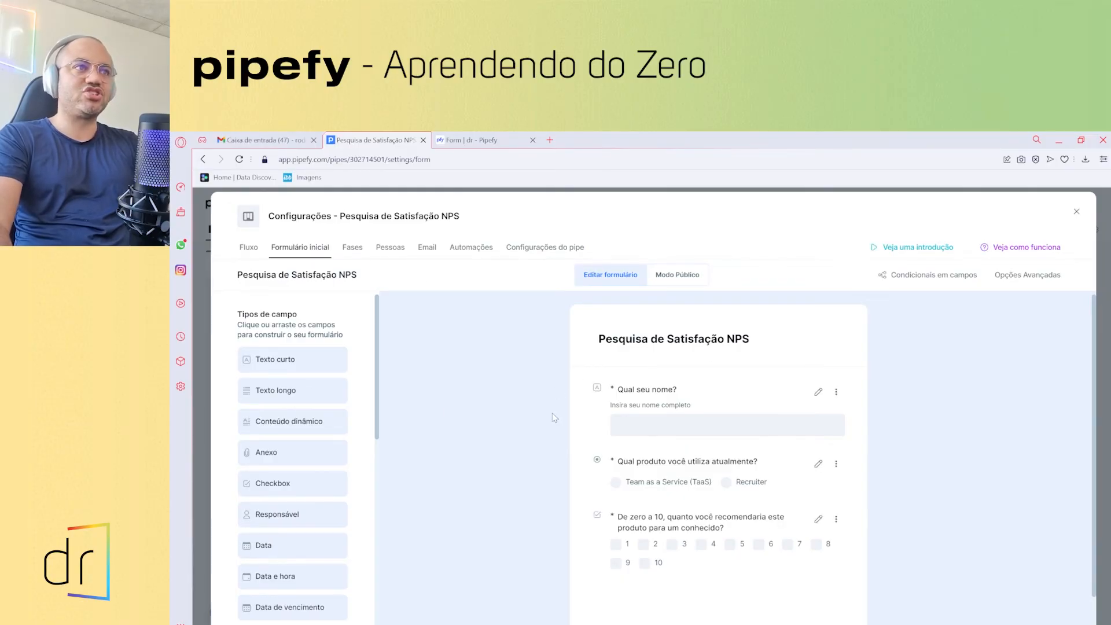
left_click(677, 274)
left_click(615, 277)
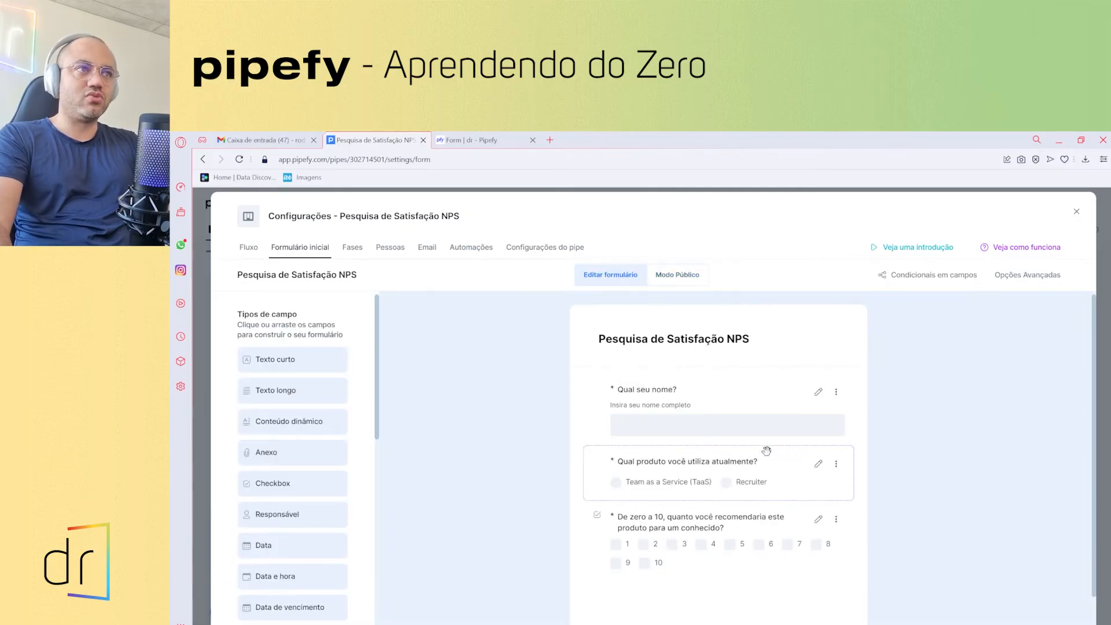
left_click(354, 249)
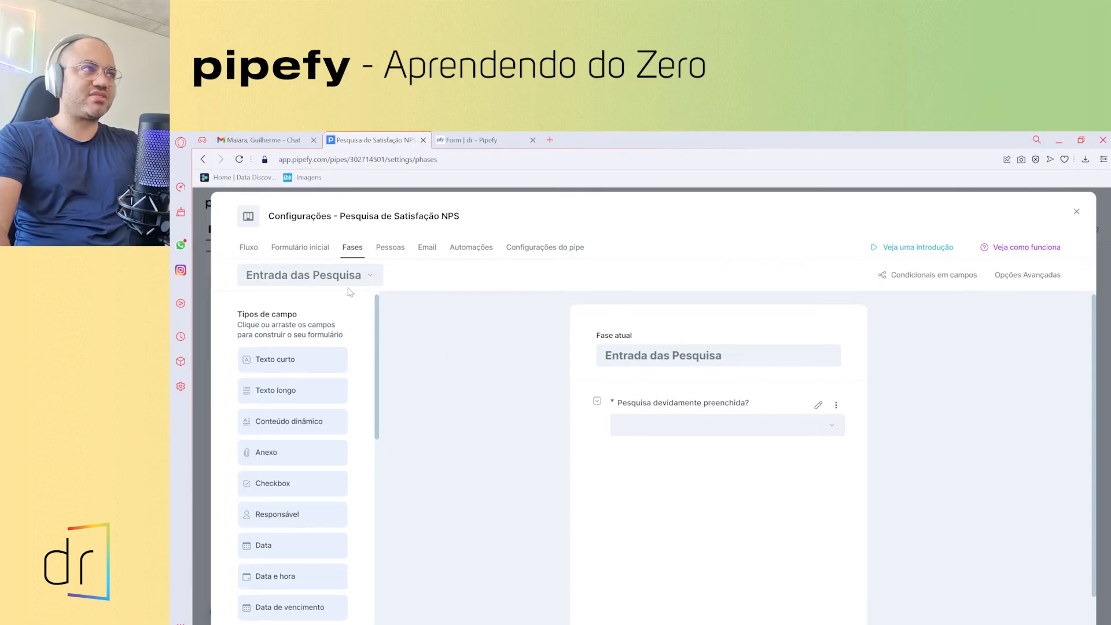
left_click(352, 274)
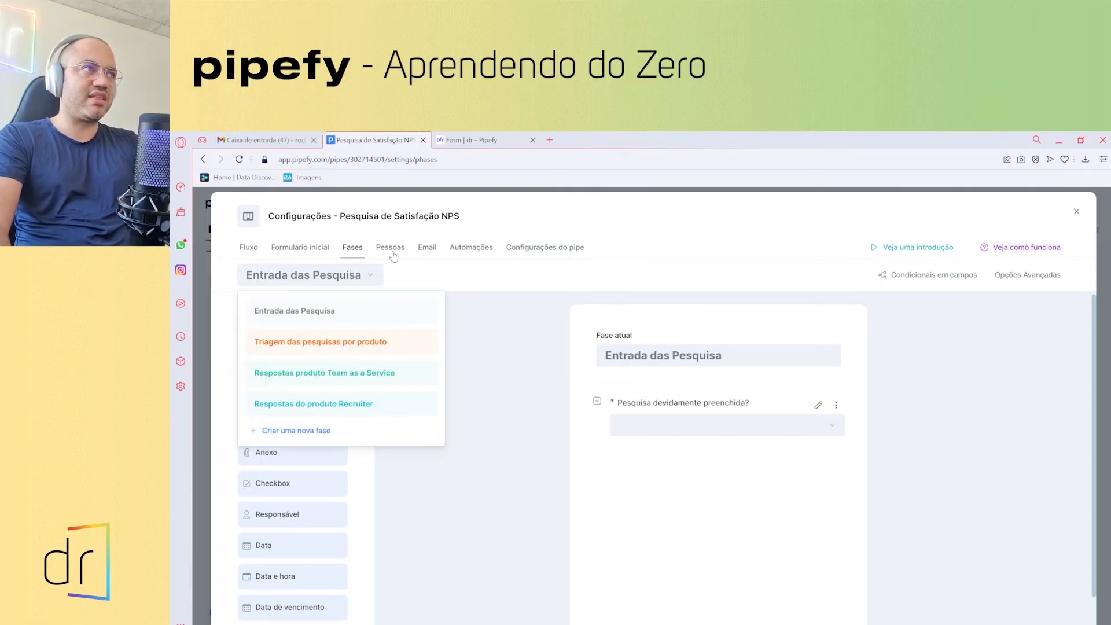
left_click(392, 250)
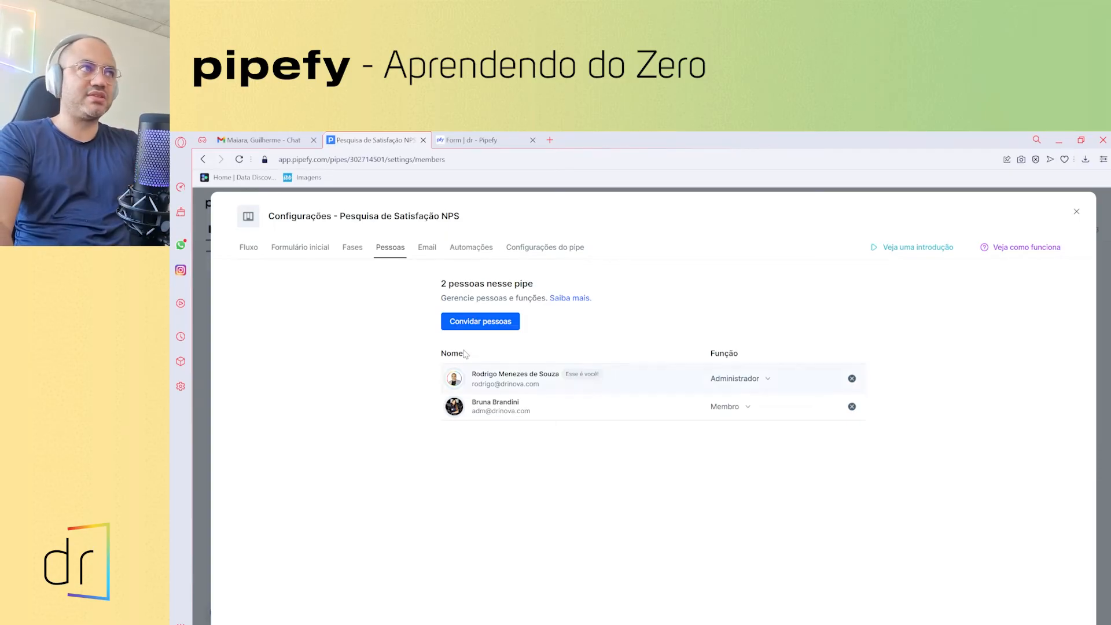
- From the Kanban board, create an Entrada das Pesquisa card: respondent's full name, Team as a Service (TaaS), score 7
left_click(1075, 213)
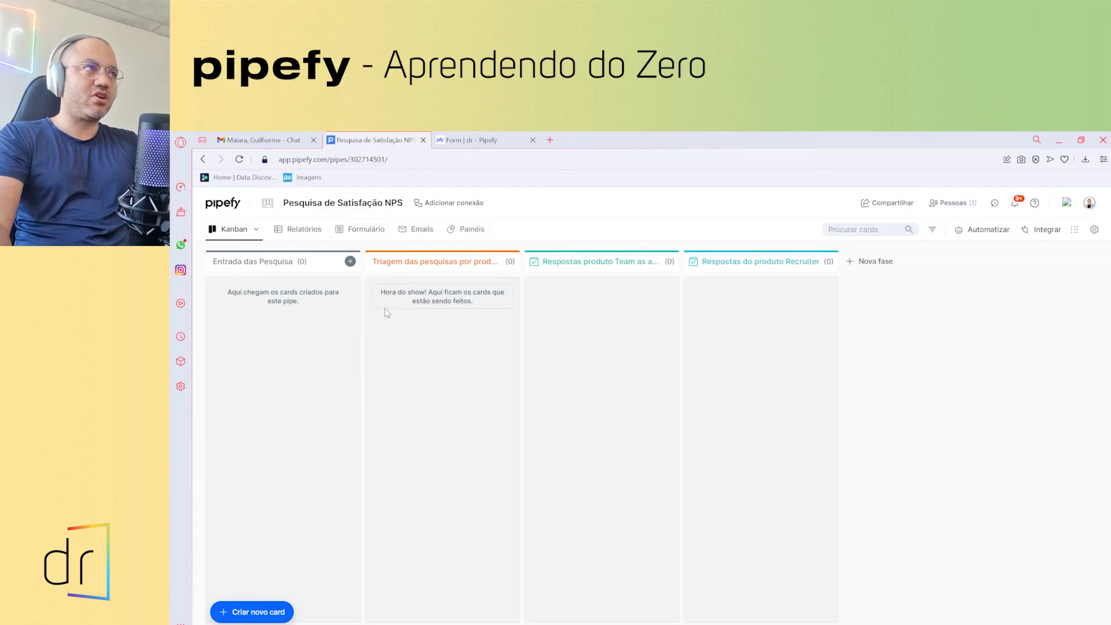
left_click(349, 262)
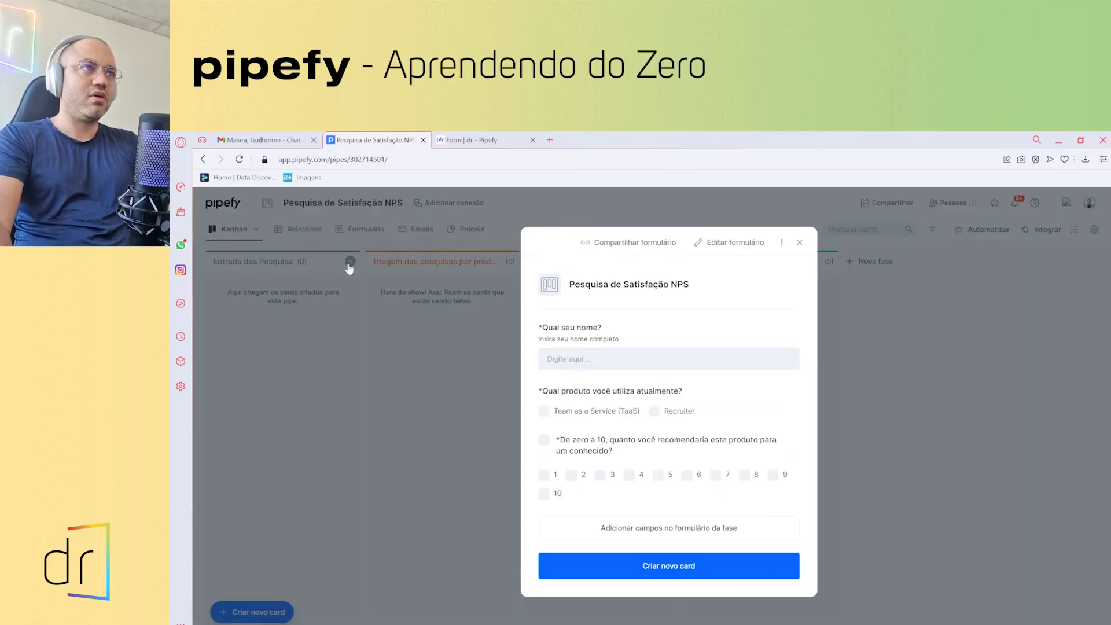
left_click(642, 359)
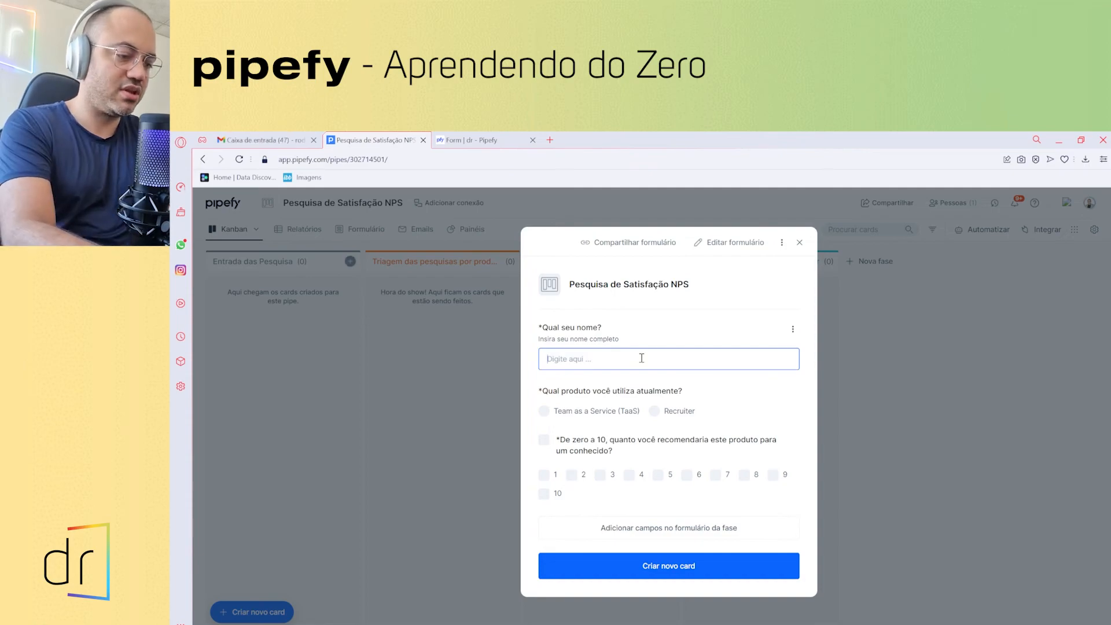
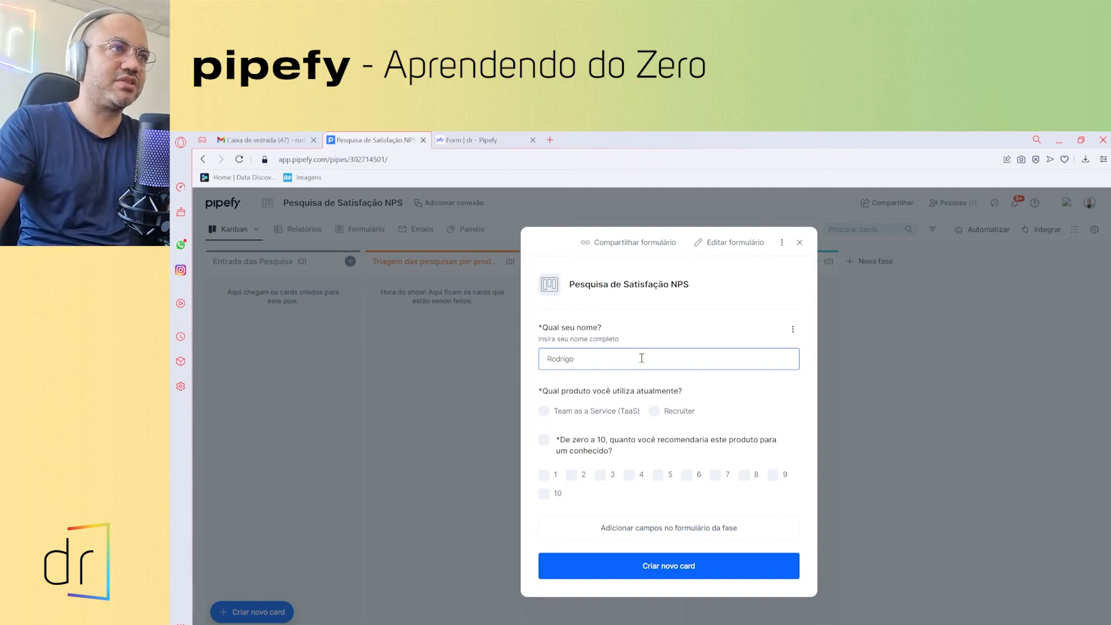
left_click(544, 412)
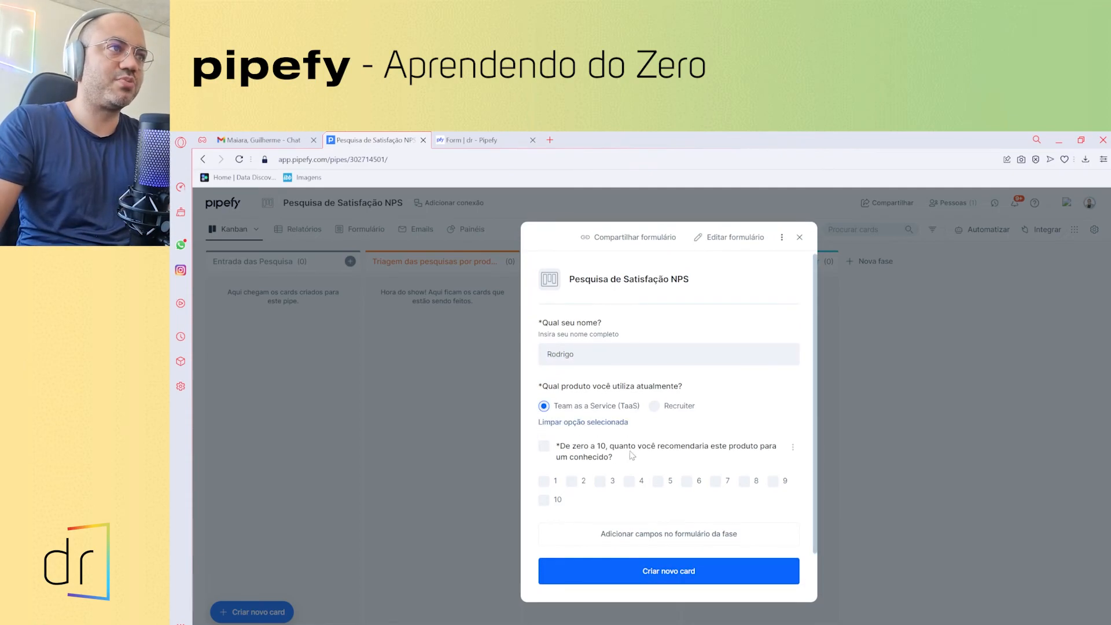
left_click(605, 362)
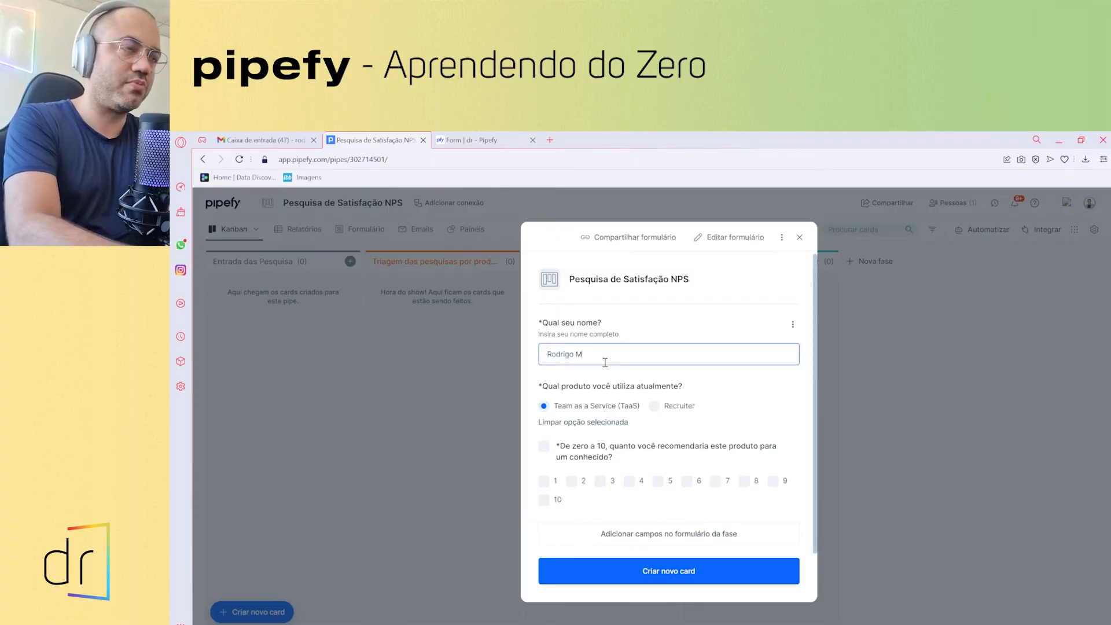
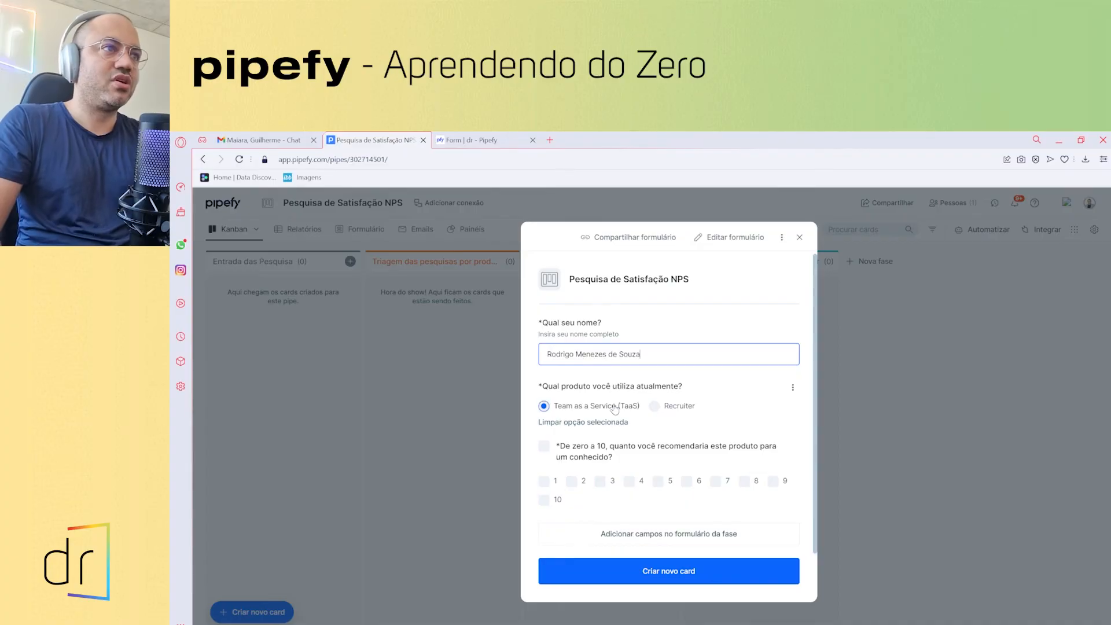
left_click(713, 485)
left_click(667, 582)
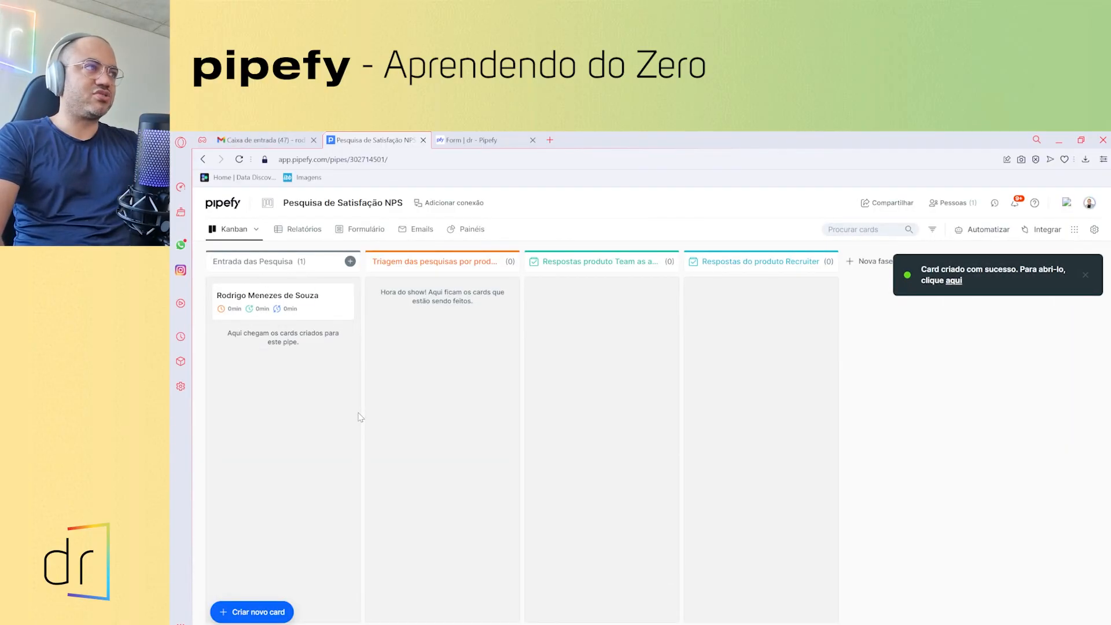
- Answer Sim to 'Pesquisa devidamente preenchida?' and allow the card to move to Triagem das pesquisas por produto
left_click(305, 300)
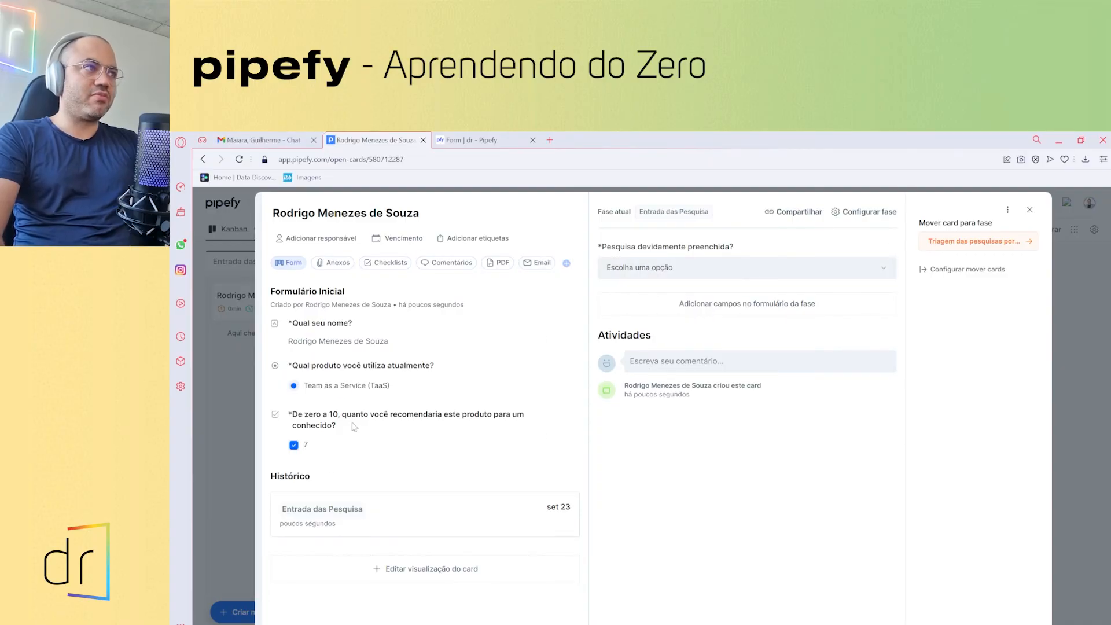
left_click(687, 267)
left_click(682, 293)
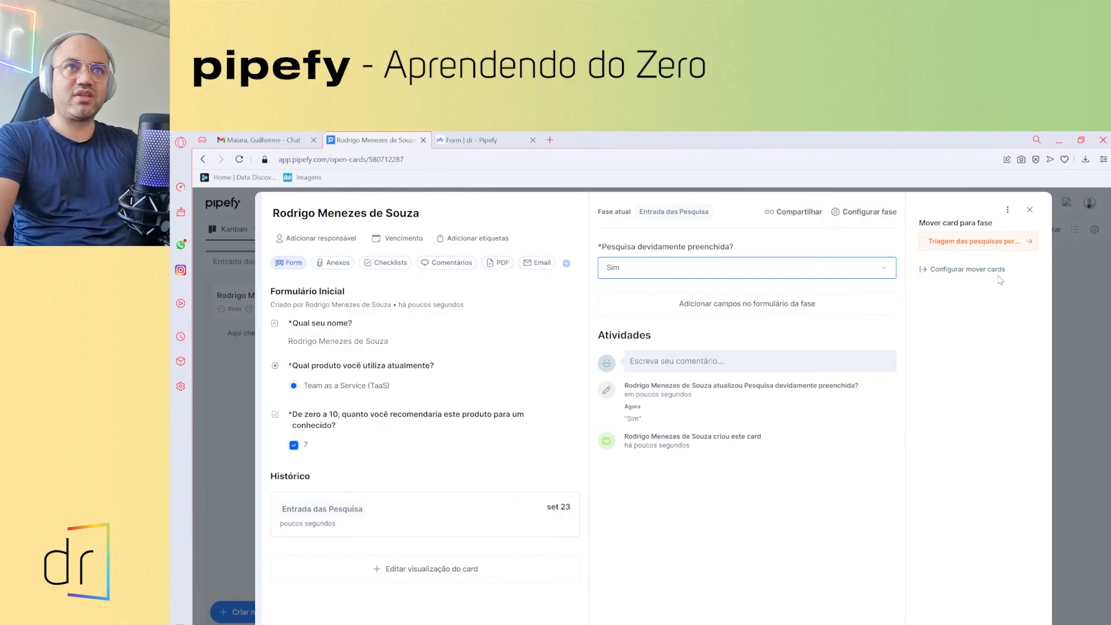
left_click(964, 271)
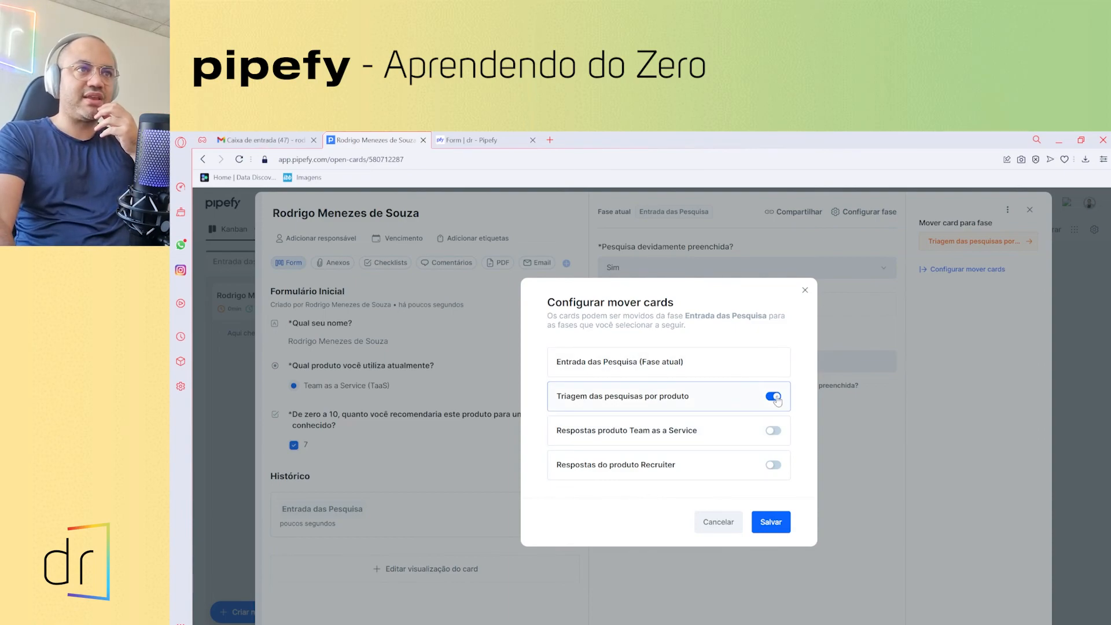
left_click(776, 523)
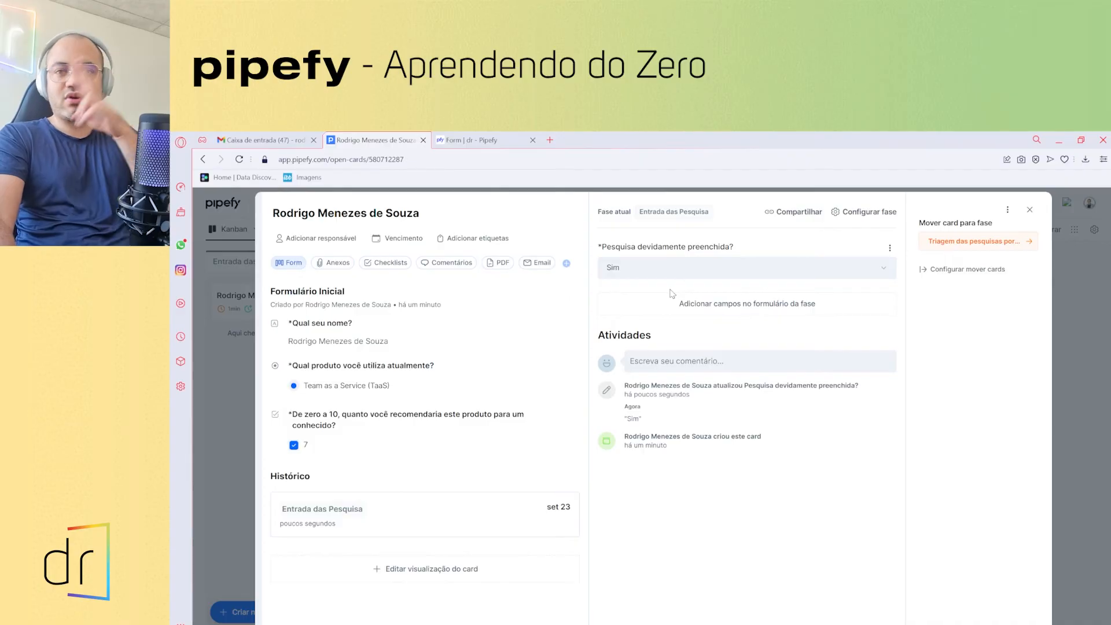
- Add a new phase 'Descarte' set as the final process phase and colour it purple
left_click(1030, 210)
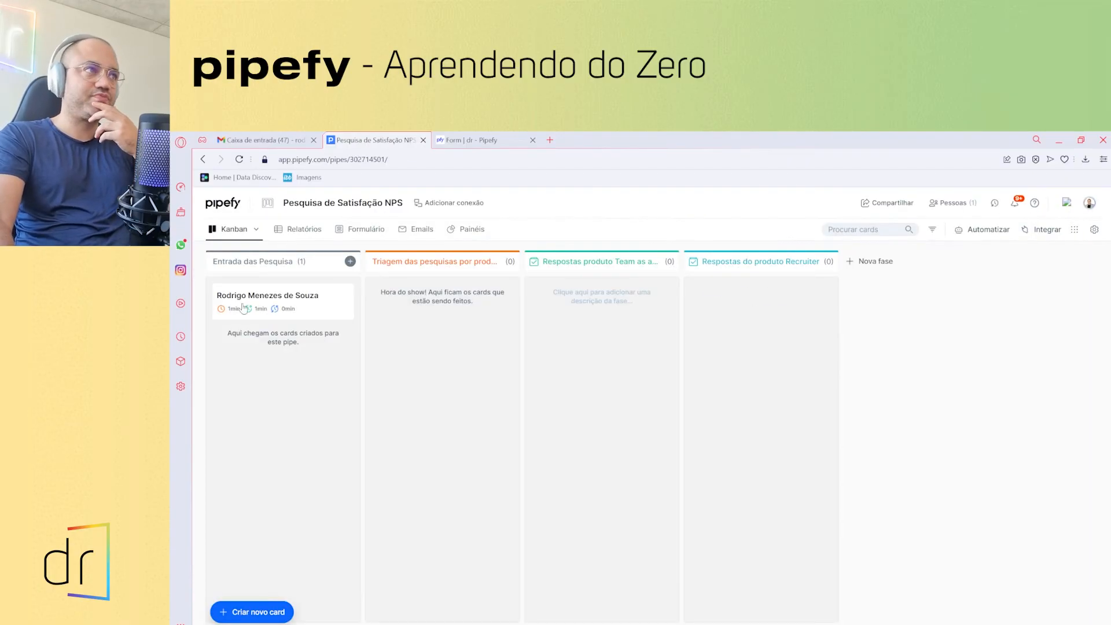
left_click(875, 261)
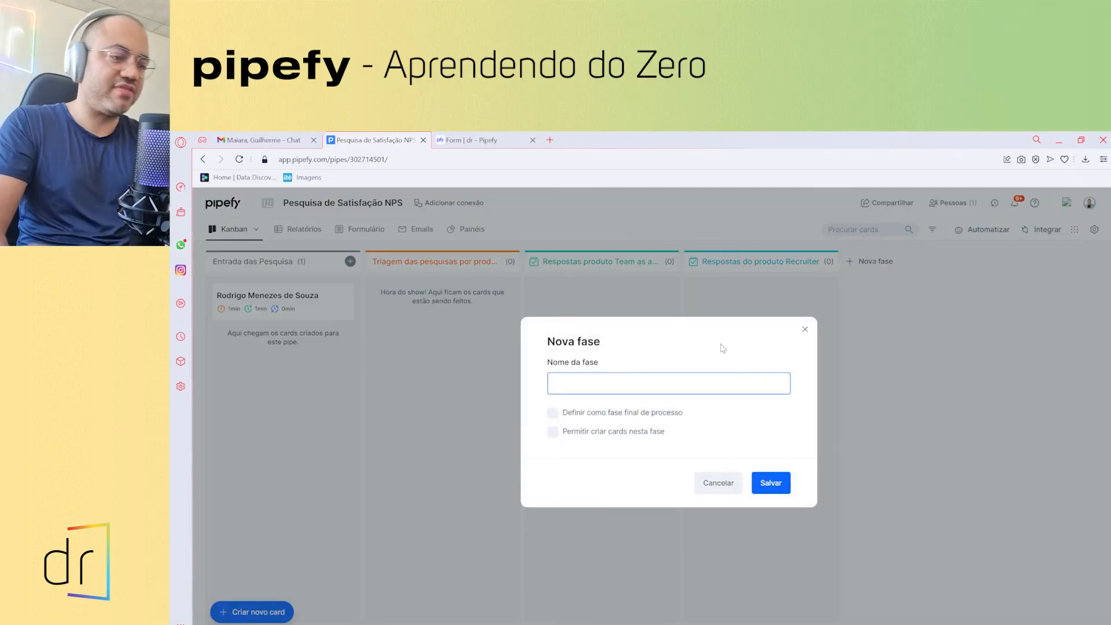
type("Descarte")
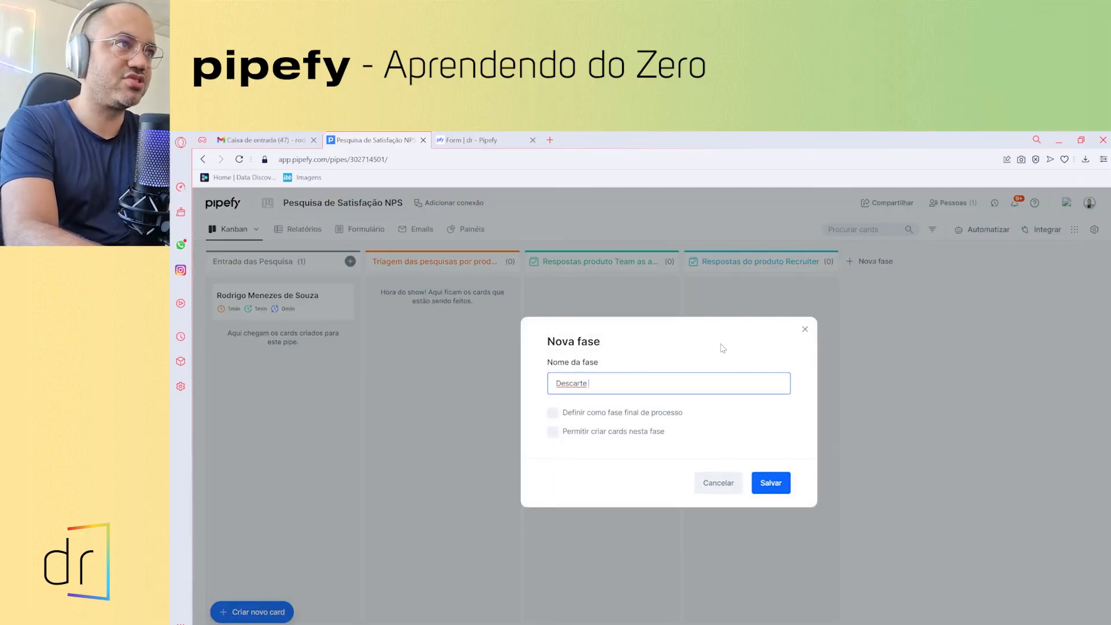
left_click(553, 413)
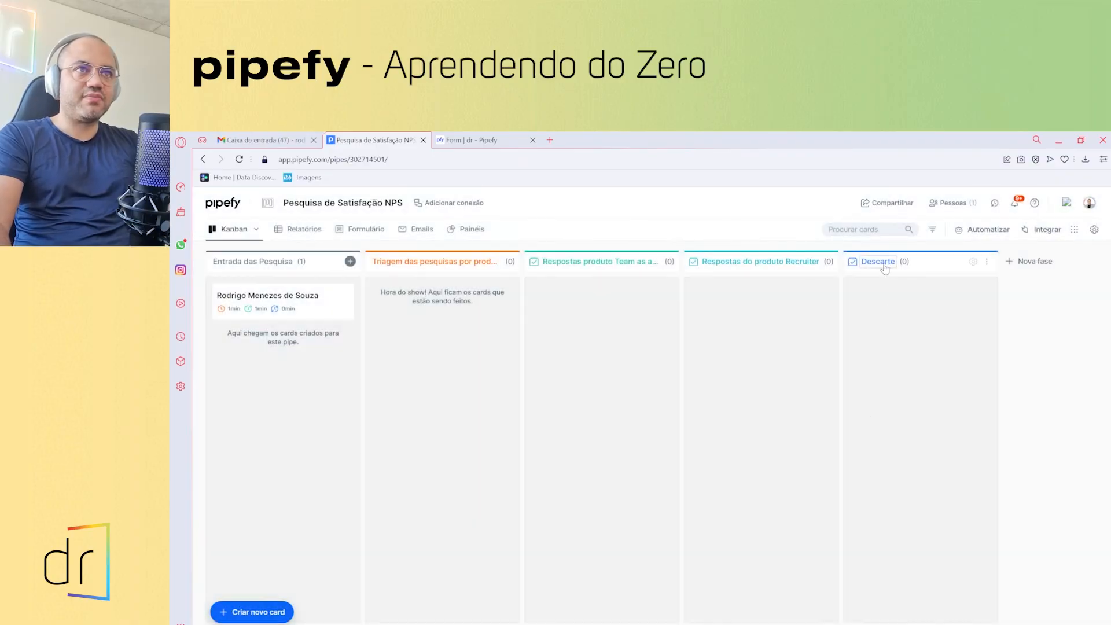
left_click(884, 261)
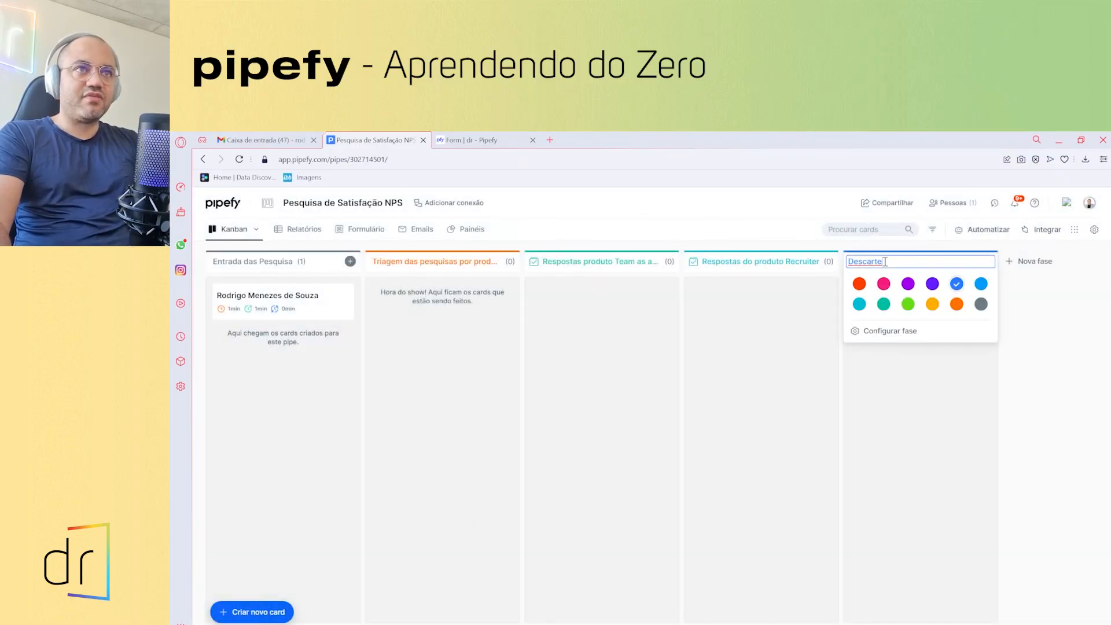
left_click(907, 285)
left_click(943, 393)
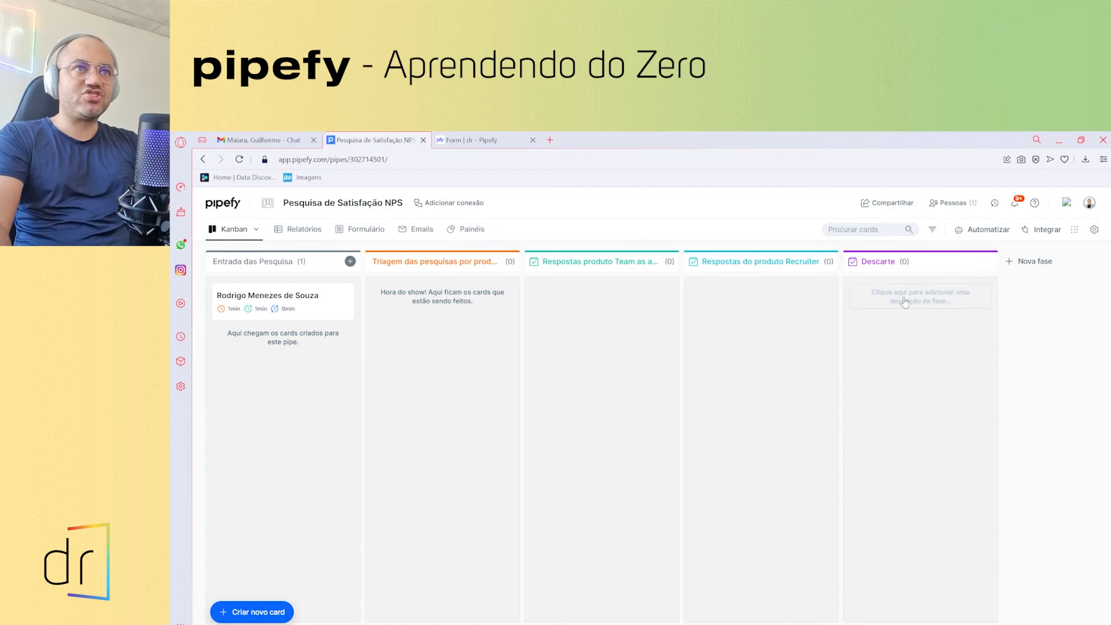
- Allow the test card's phase to also move cards to Descarte
left_click(272, 300)
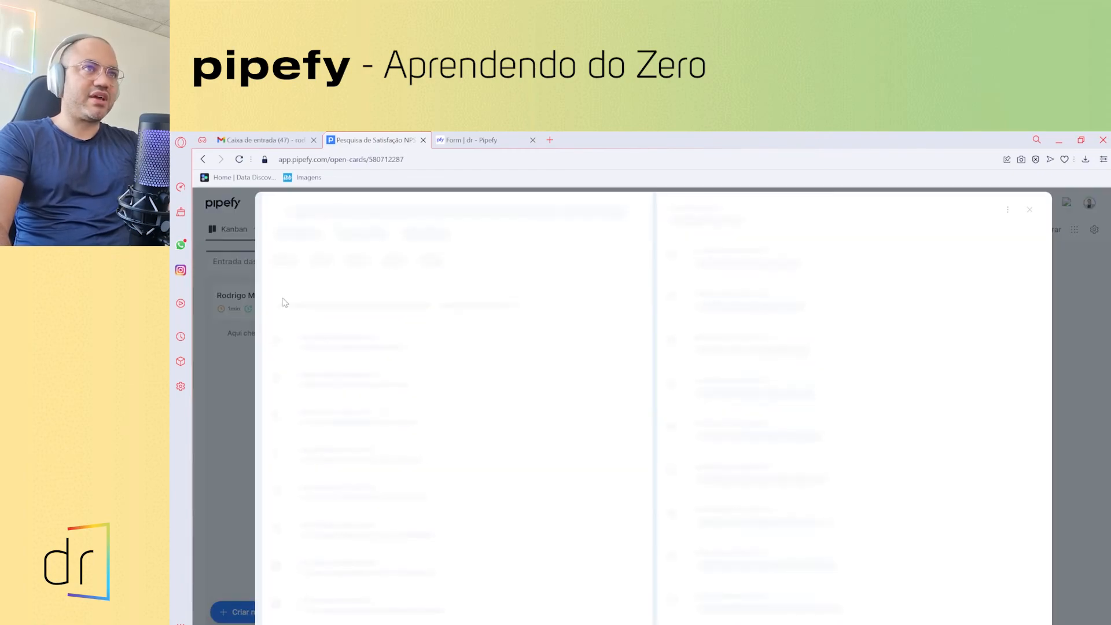
left_click(984, 269)
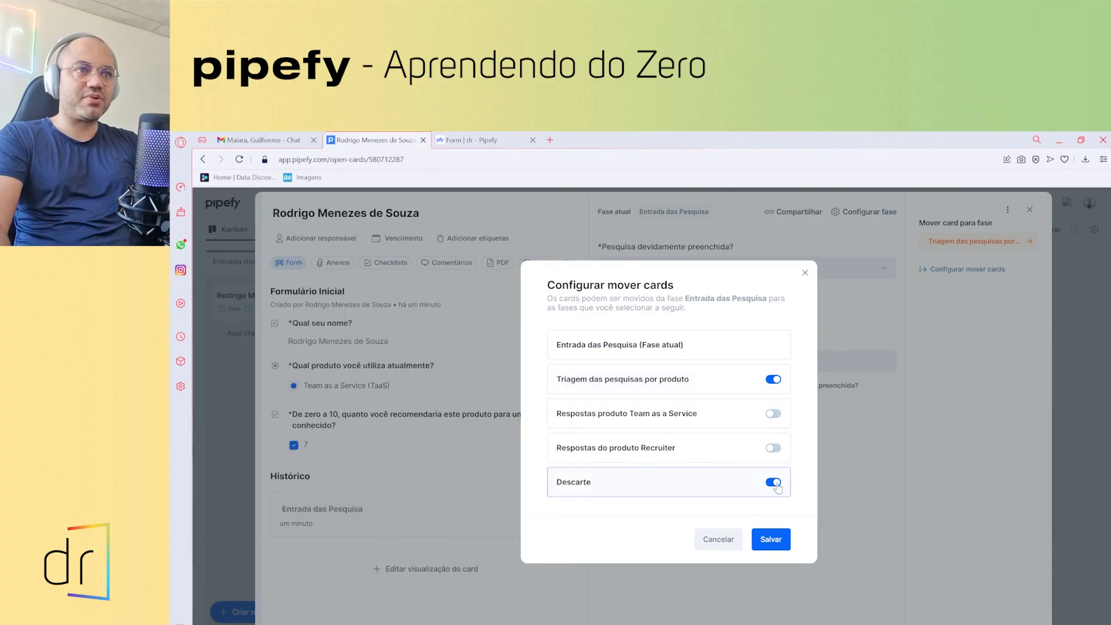
left_click(771, 539)
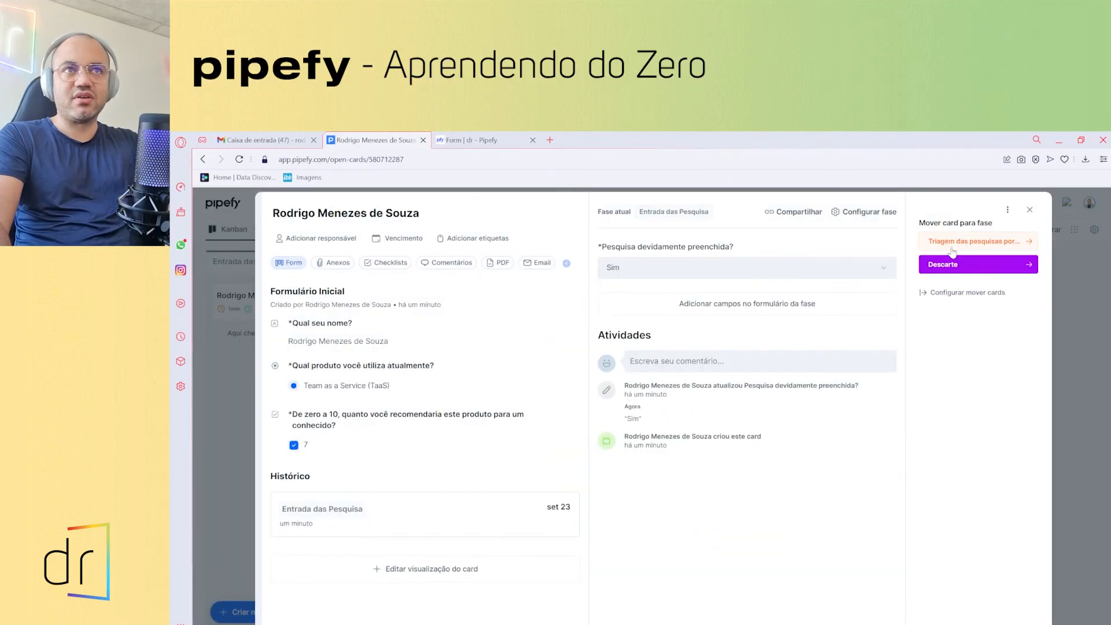
- Move the test card into the Triagem das pesquisas por produto column
left_click(956, 248)
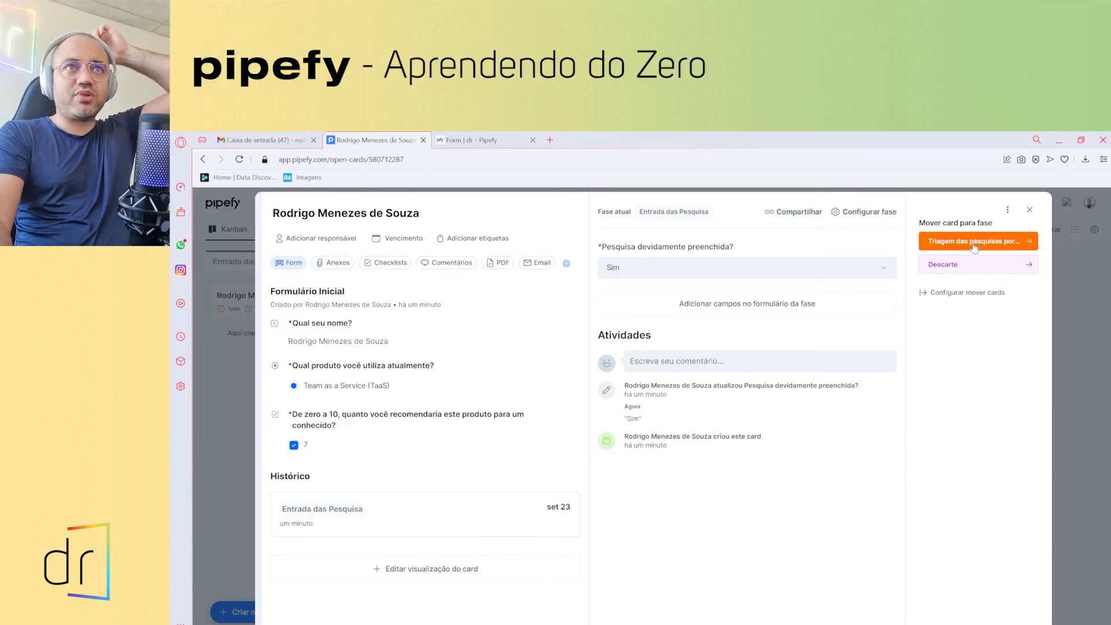
left_click(1030, 209)
left_click_drag(301, 303, 450, 312)
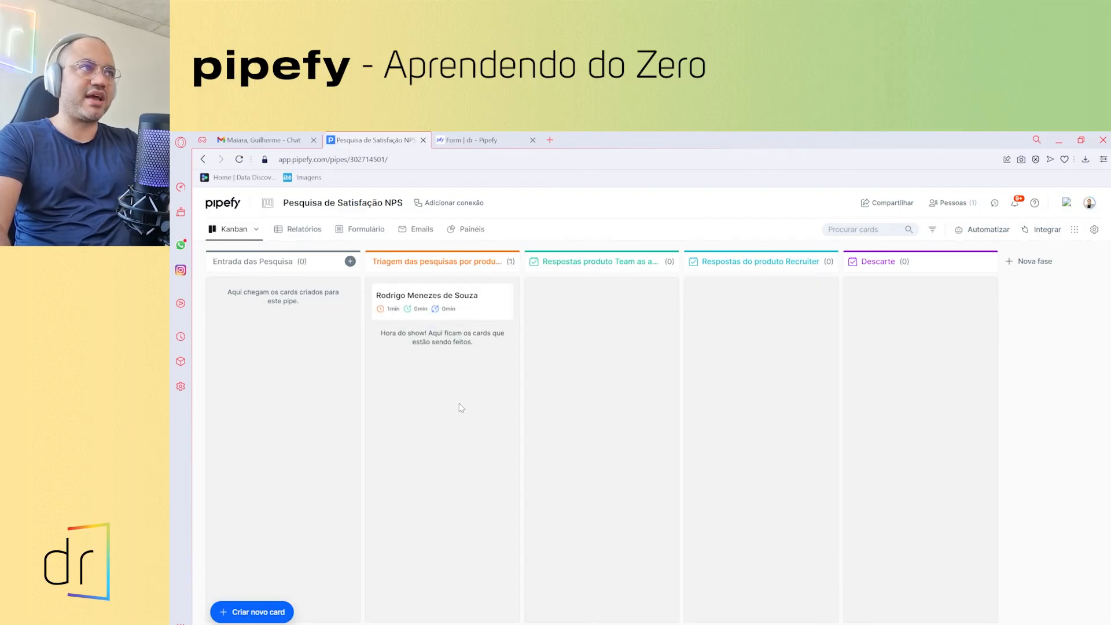
- Allow triage-phase cards to move only to the Team as a Service and Recruiter response phases
left_click(460, 298)
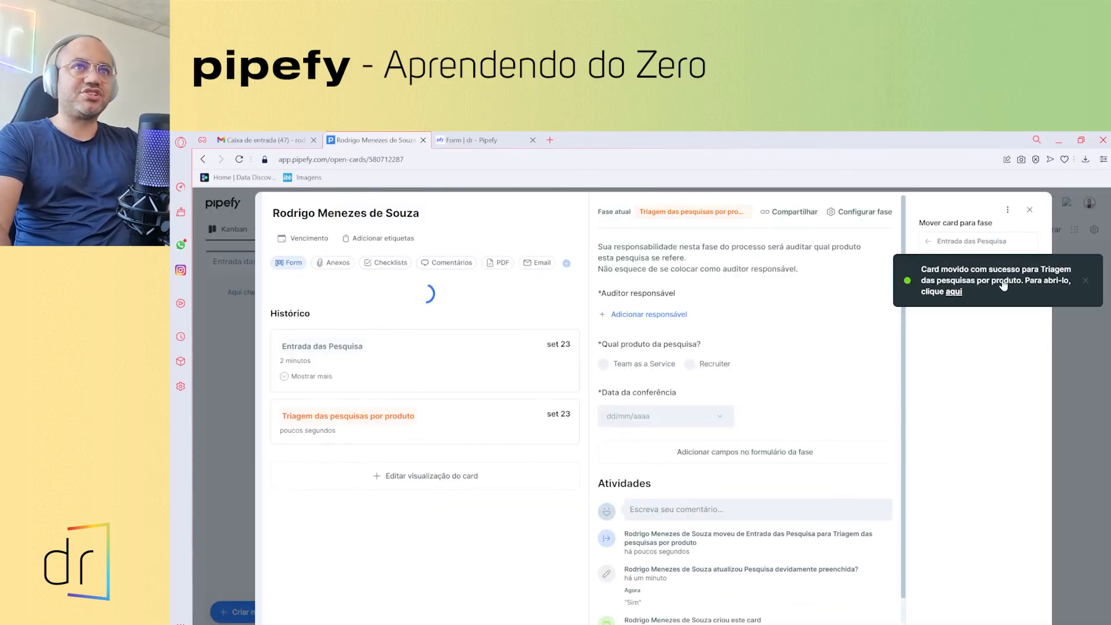
left_click(1085, 281)
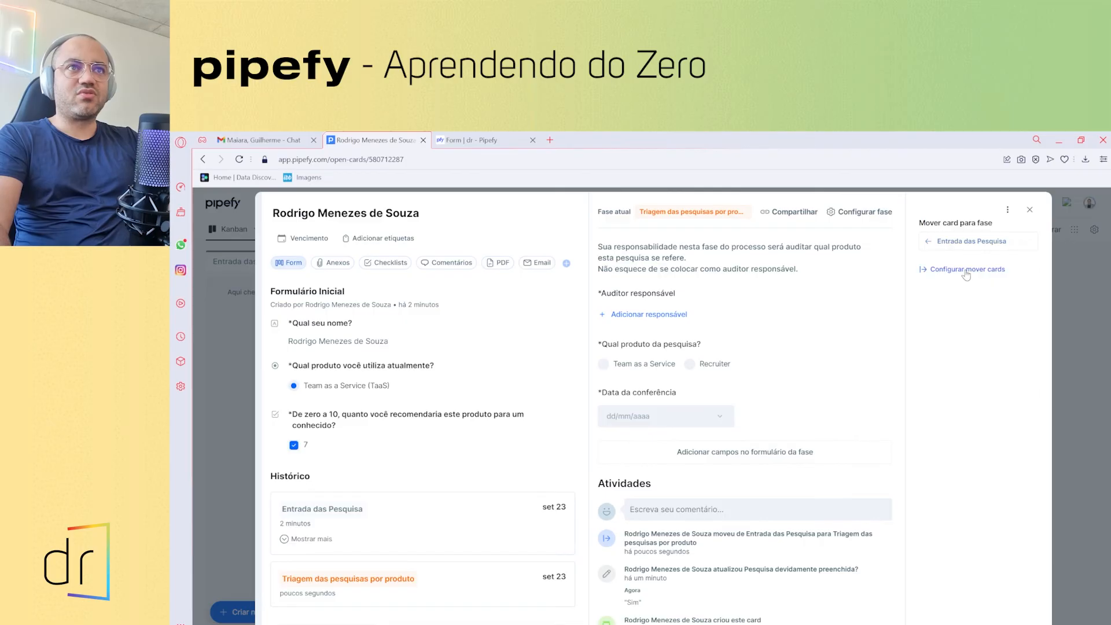
left_click(966, 271)
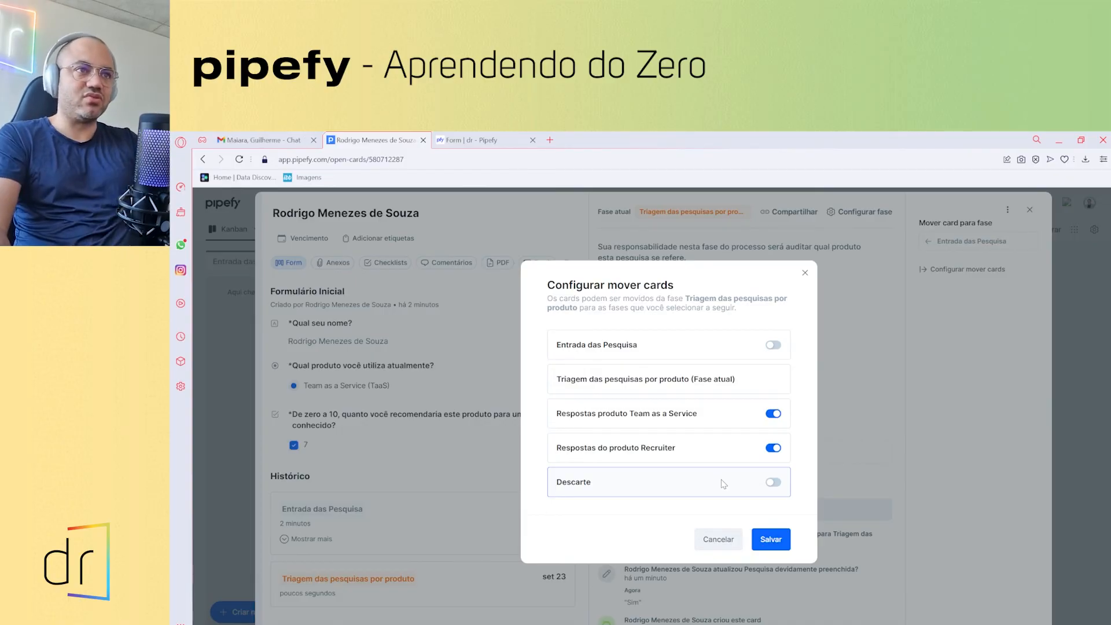
left_click(765, 541)
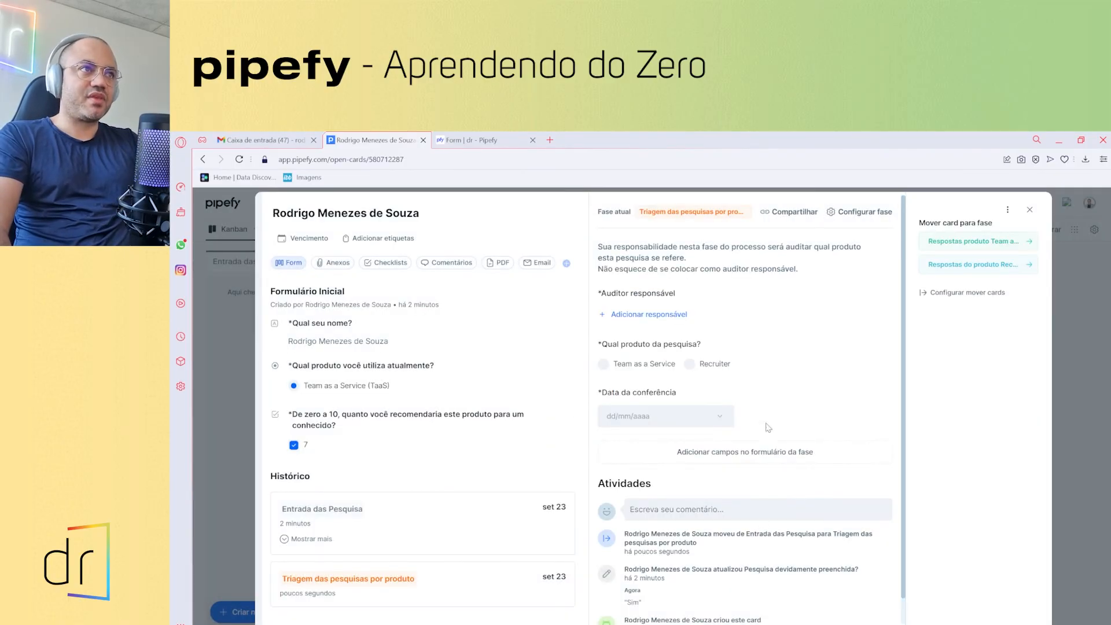
- Assign a responsible auditor and set the audited product to Team as a Service
left_click(633, 316)
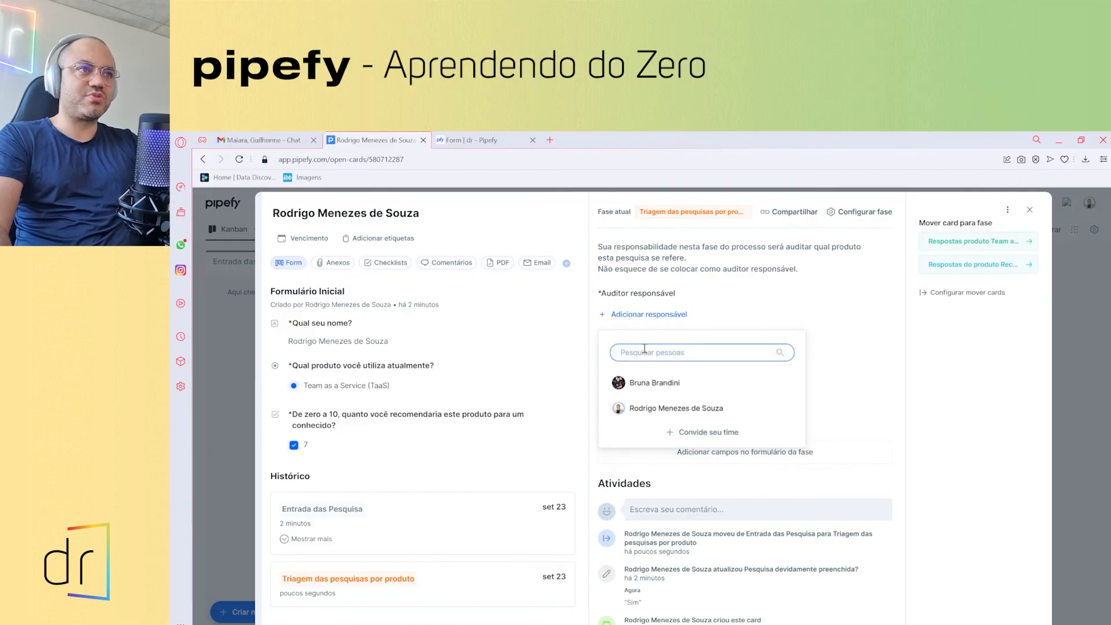
left_click(642, 408)
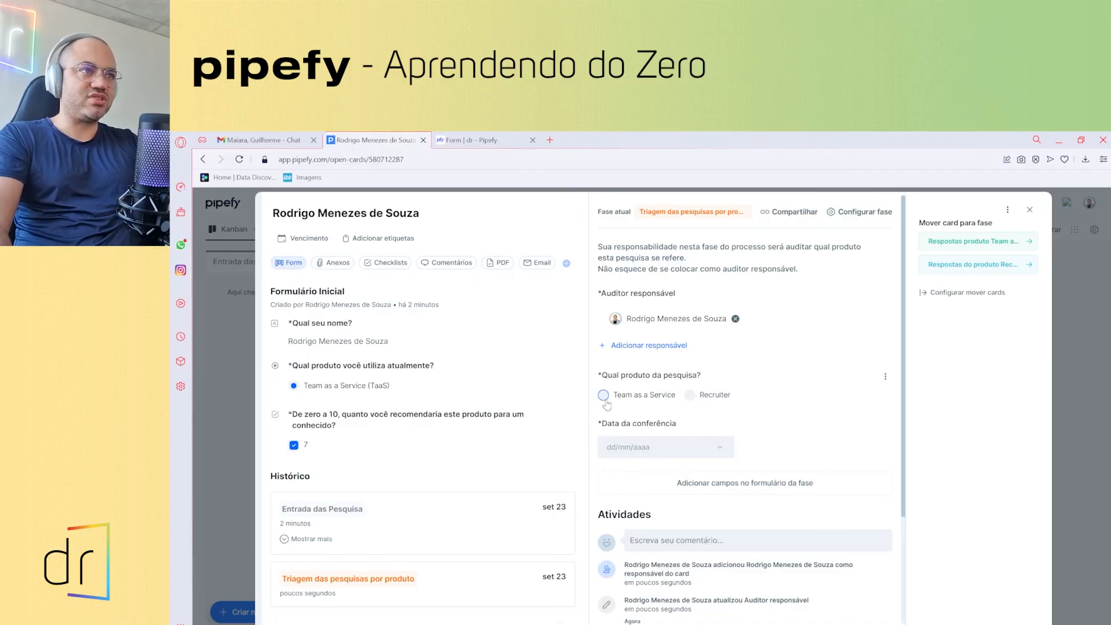
left_click(603, 396)
- Set Data da conferência to 23/09/2022 and move the card to Respostas produto Team as a Service
left_click(671, 456)
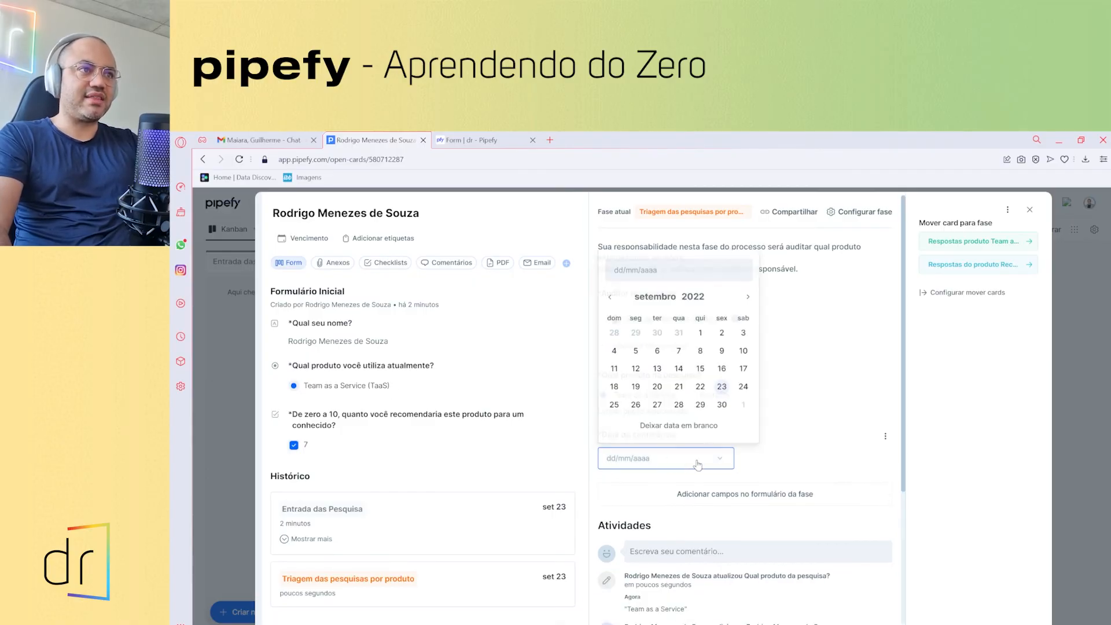
left_click(723, 386)
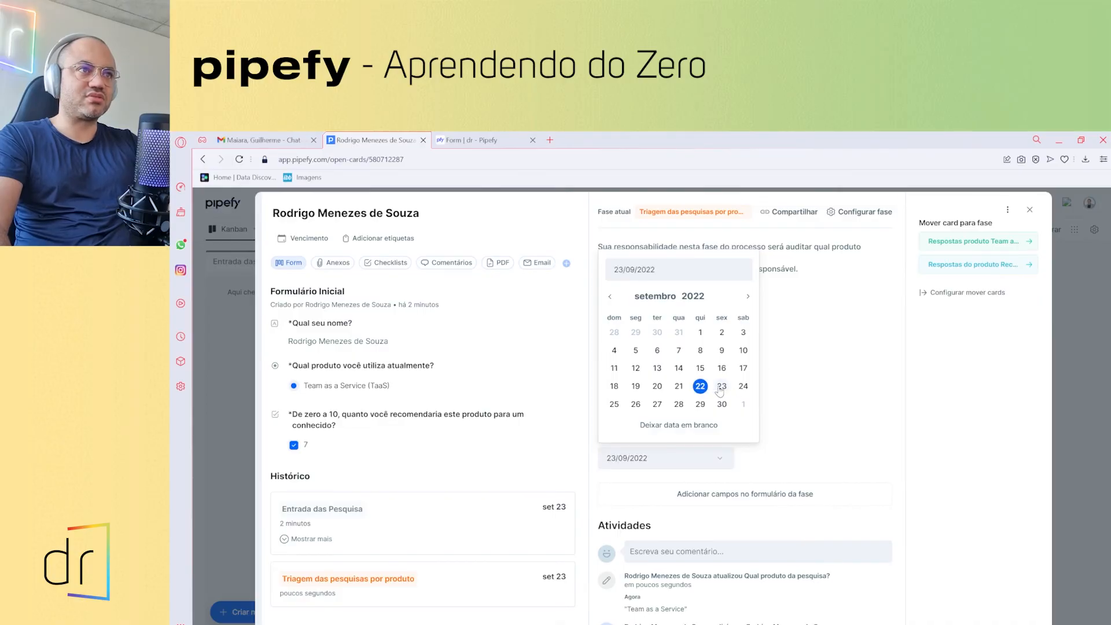
left_click(778, 422)
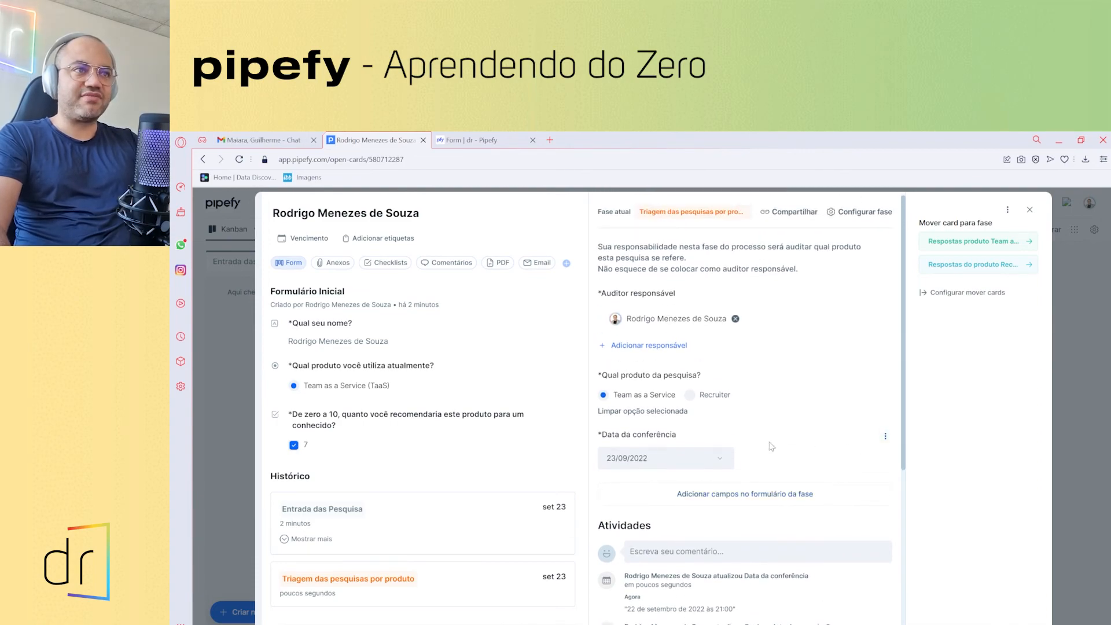
left_click(689, 457)
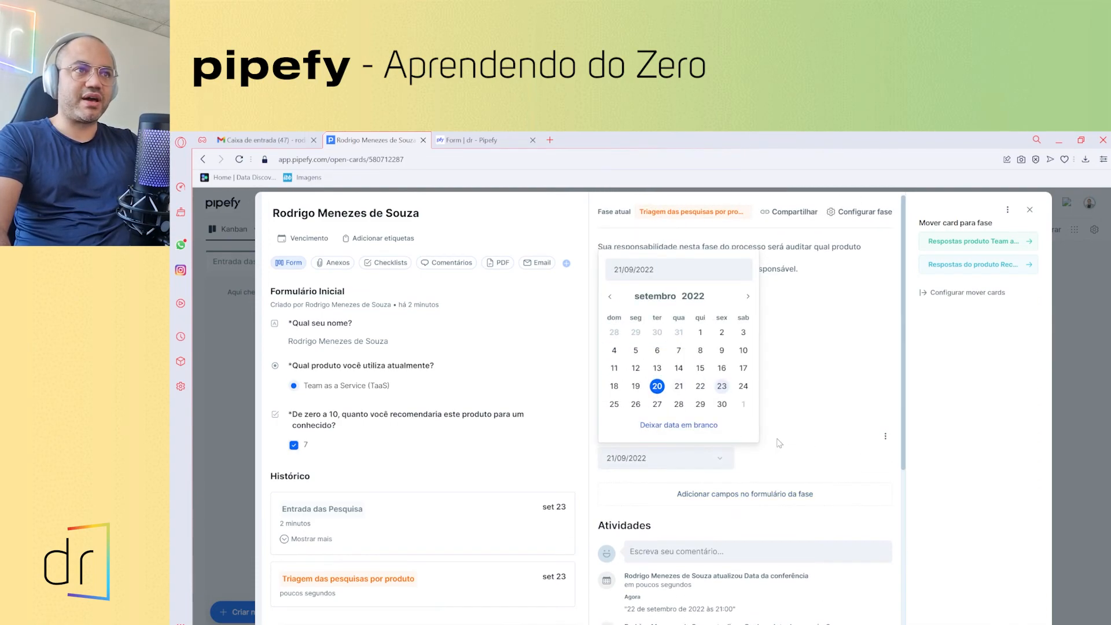
left_click(792, 451)
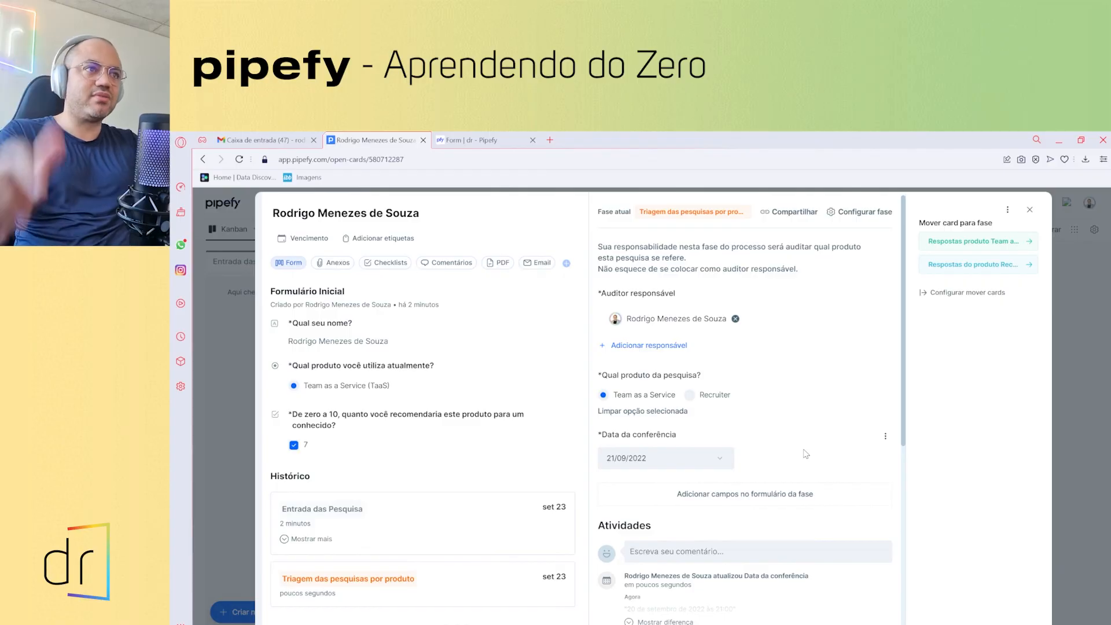
left_click(728, 460)
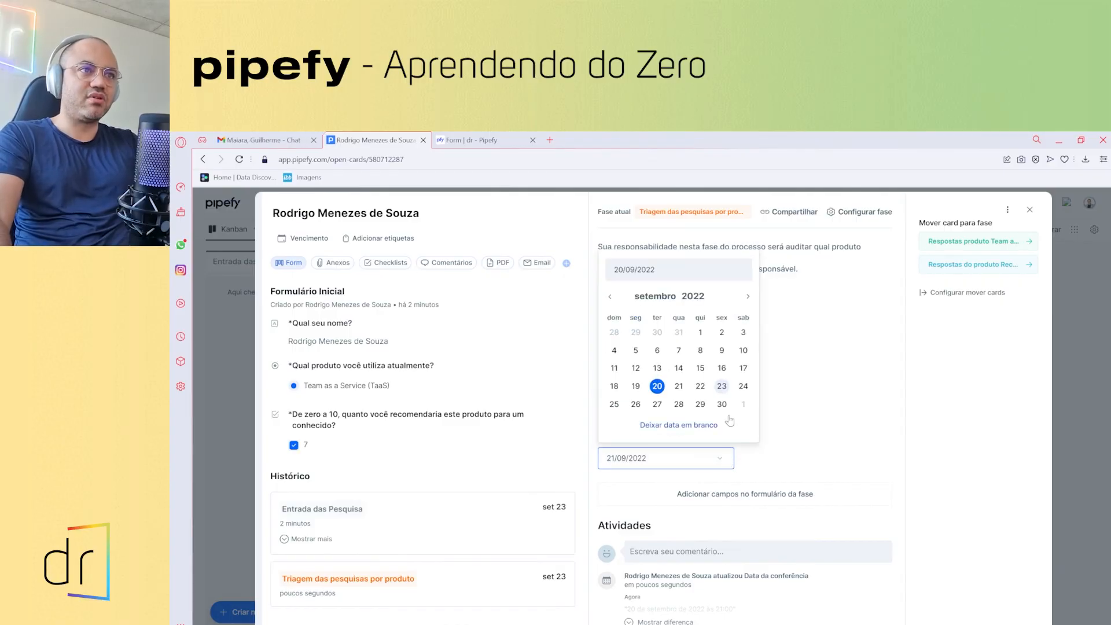
left_click(722, 386)
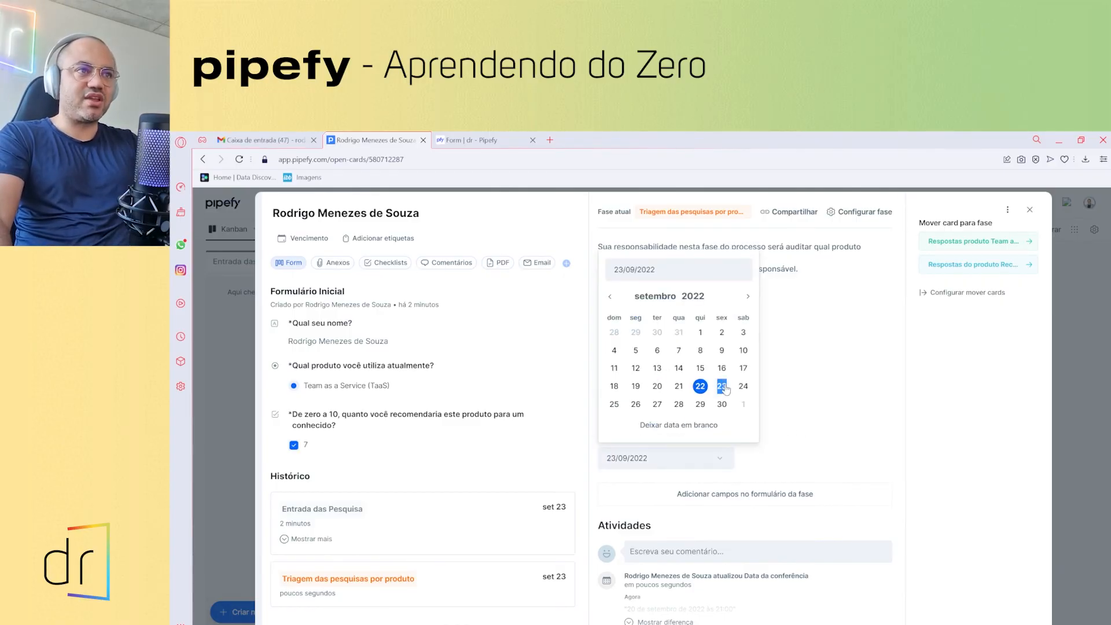
left_click(763, 442)
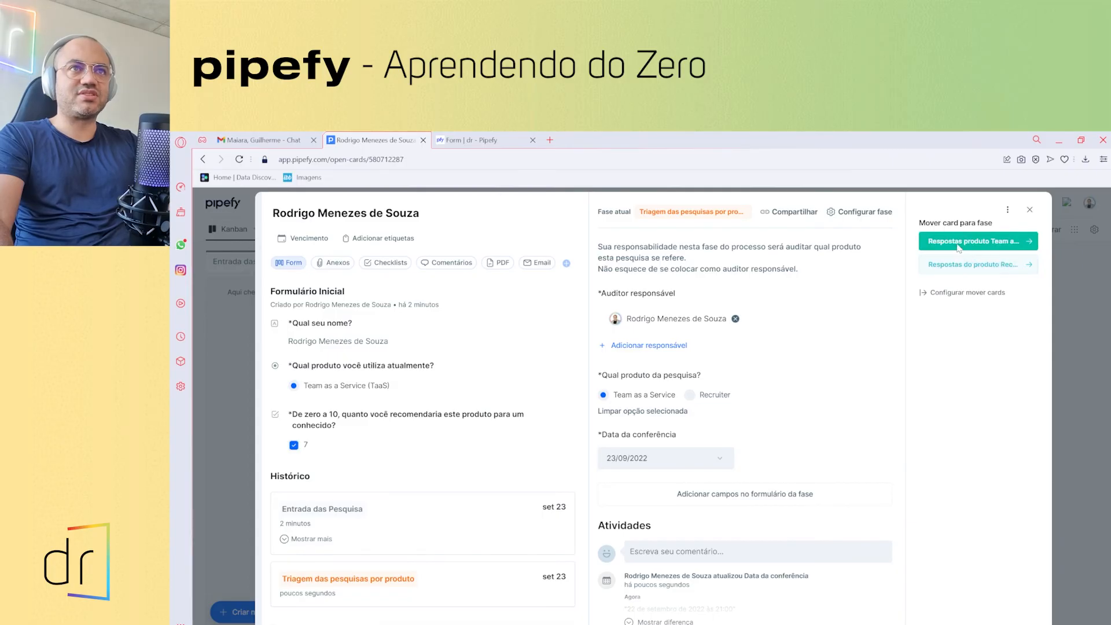
left_click(958, 242)
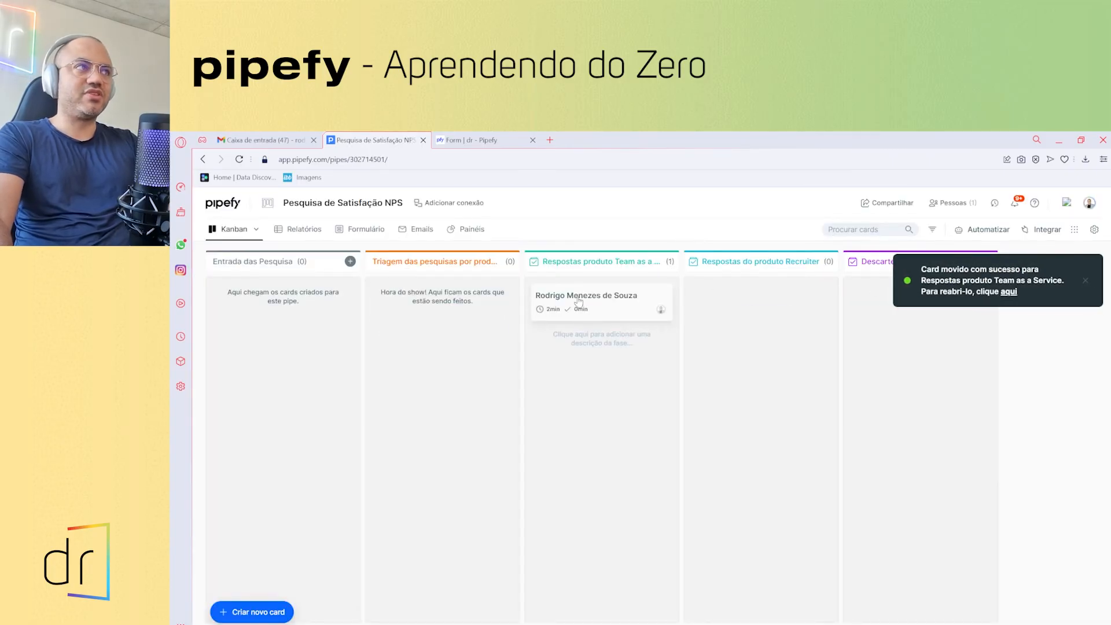
- Append an 's' to the first phase title, making it 'Entrada das Pesquisas'
double_click(258, 262)
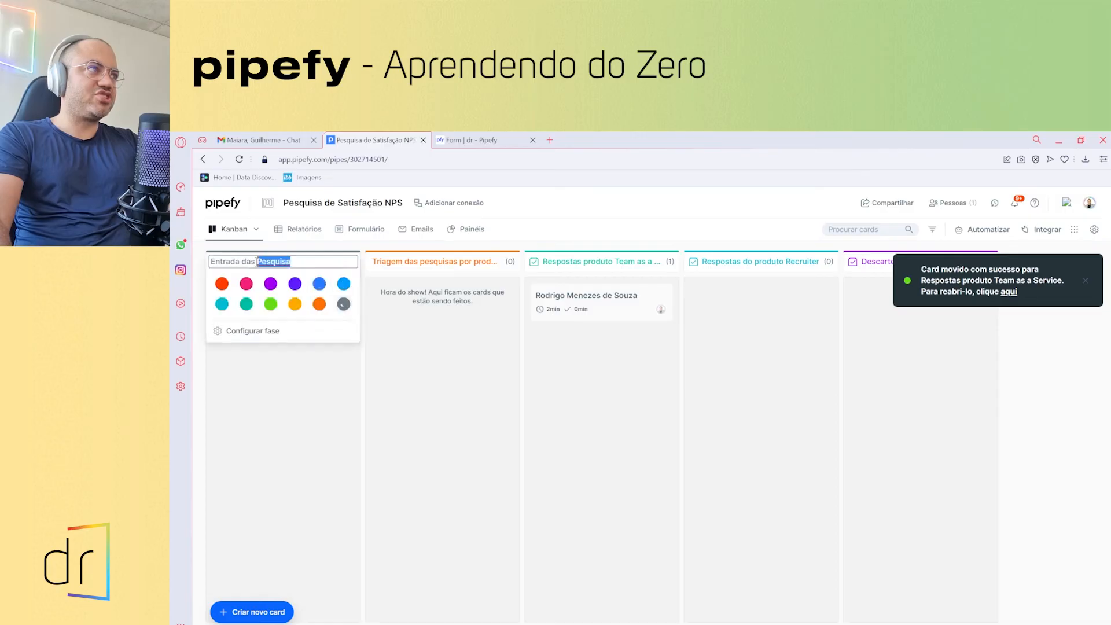
left_click(255, 262)
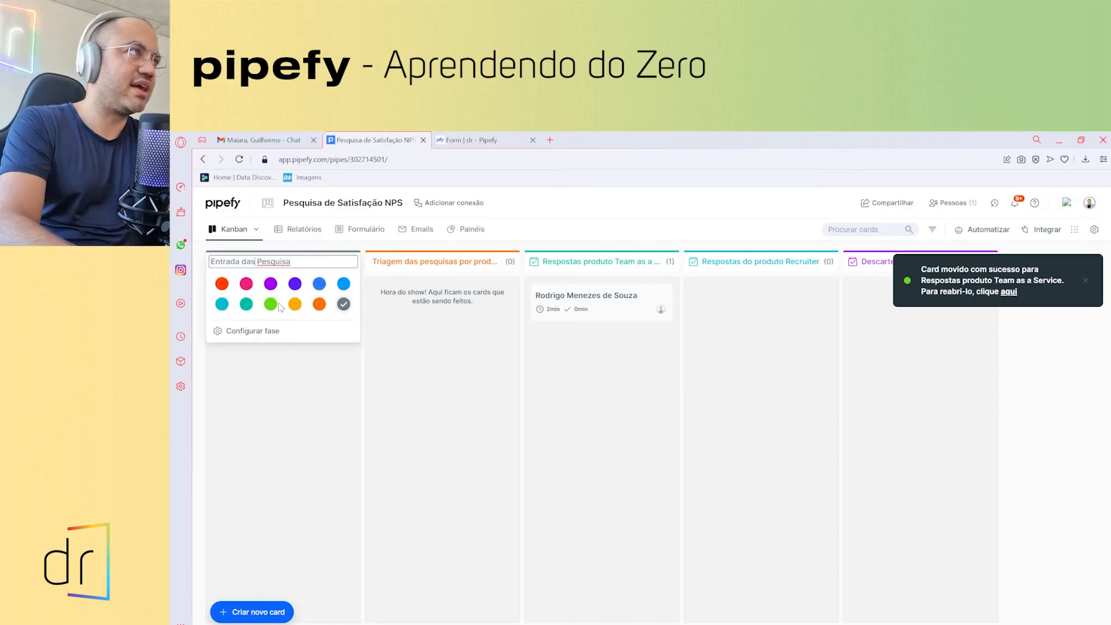
type("s")
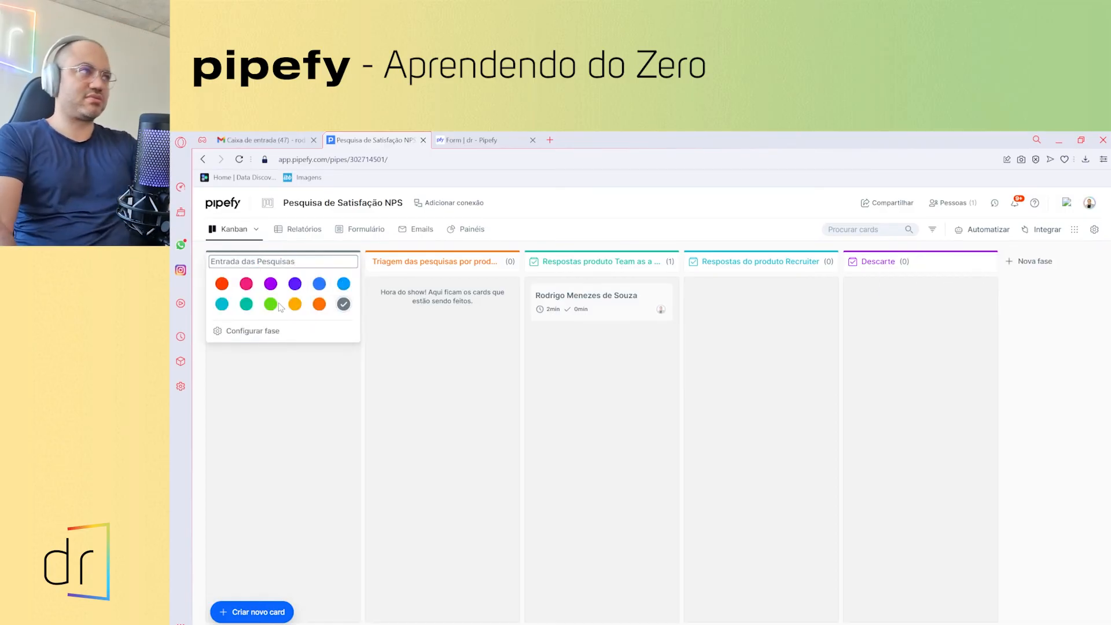
left_click(318, 401)
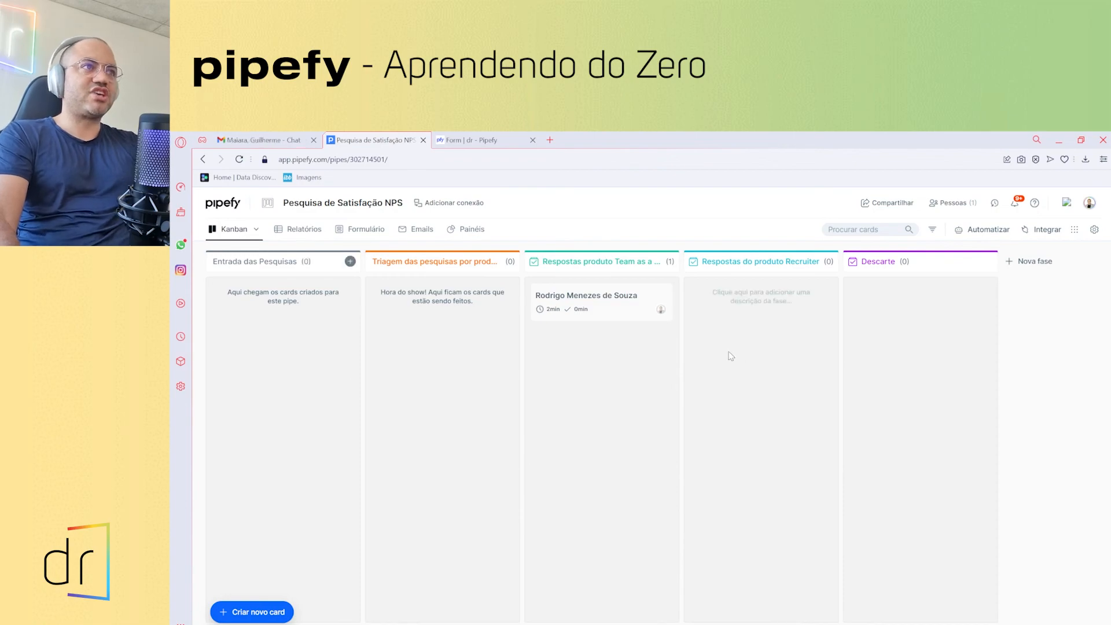
- Create a card in Entrada das Pesquisas with the respondent's name, product Recruiter and score 10
left_click(351, 261)
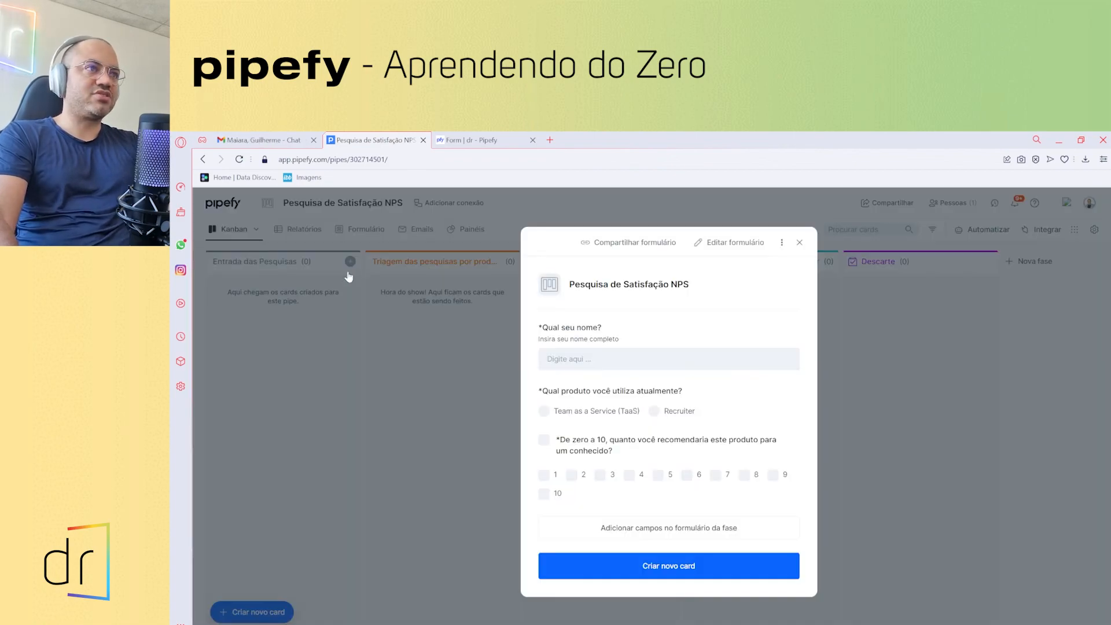
left_click(615, 365)
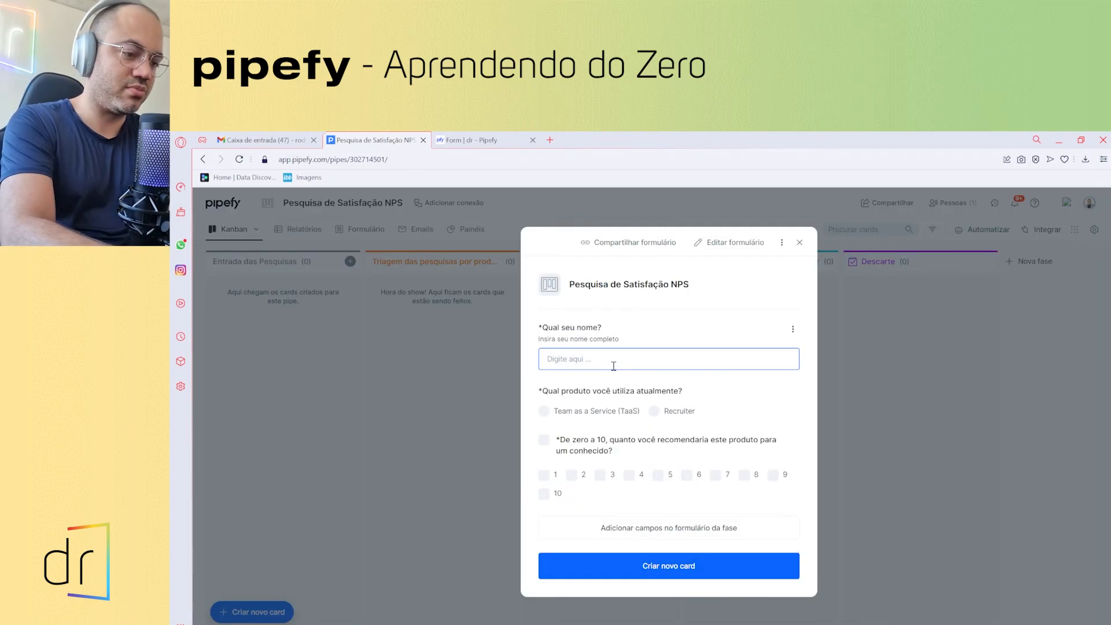
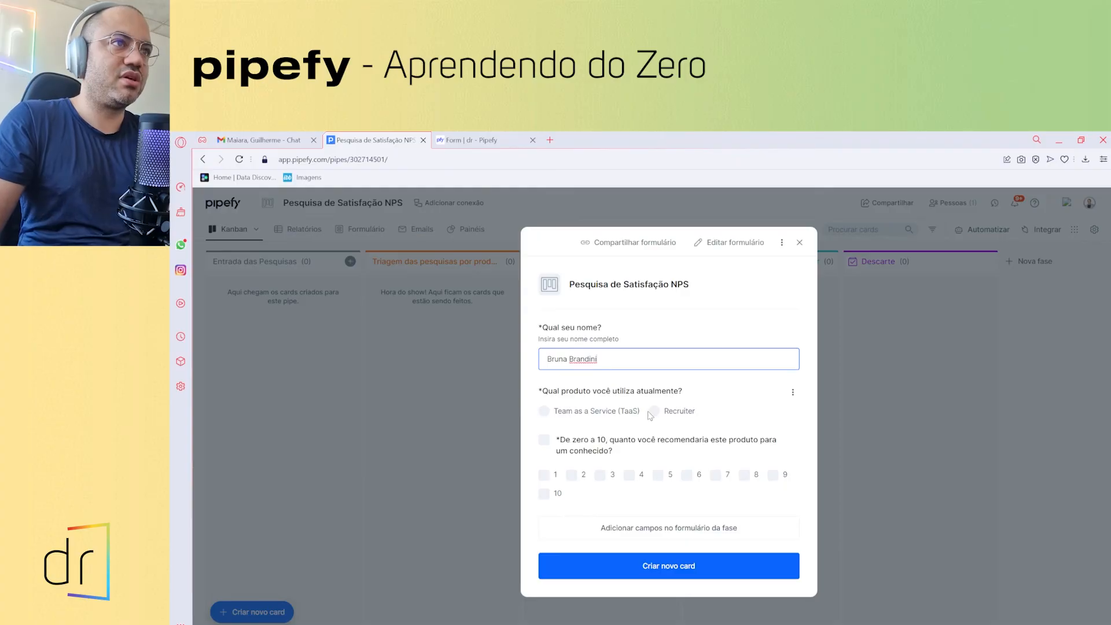
left_click(654, 412)
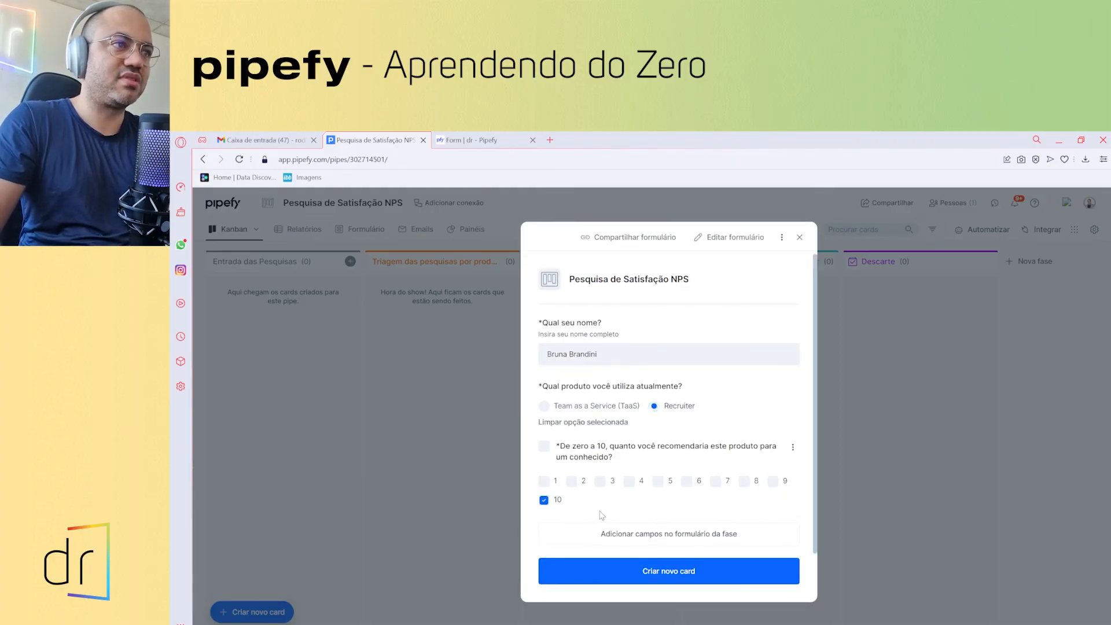
left_click(653, 576)
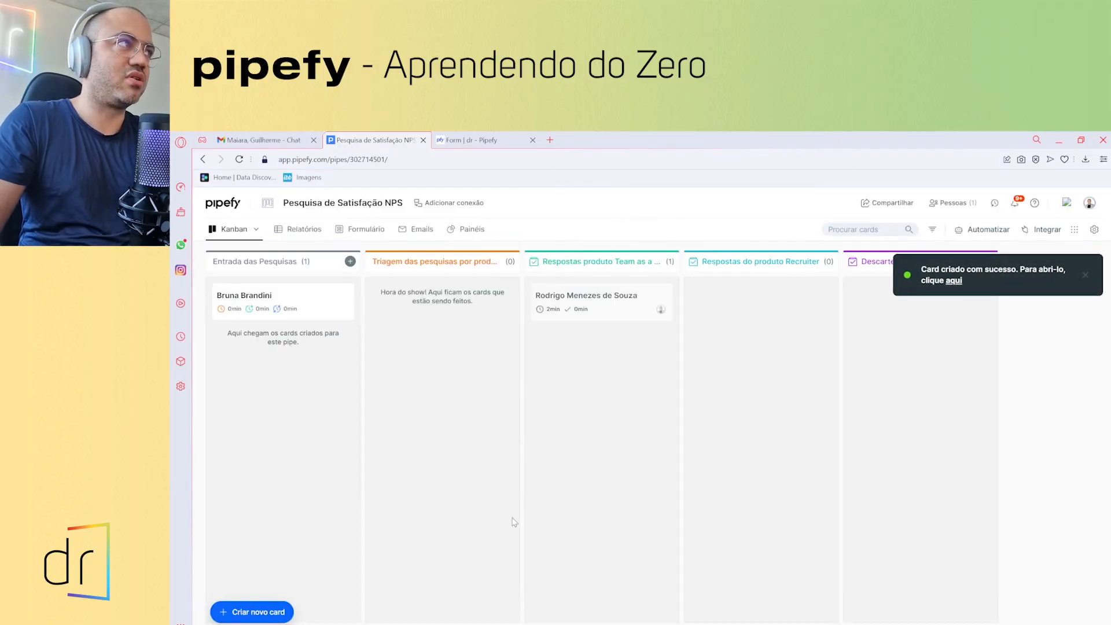
- Answer Sim on the Recruiter card's survey check and move it to Triagem das pesquisas por produto
left_click(260, 299)
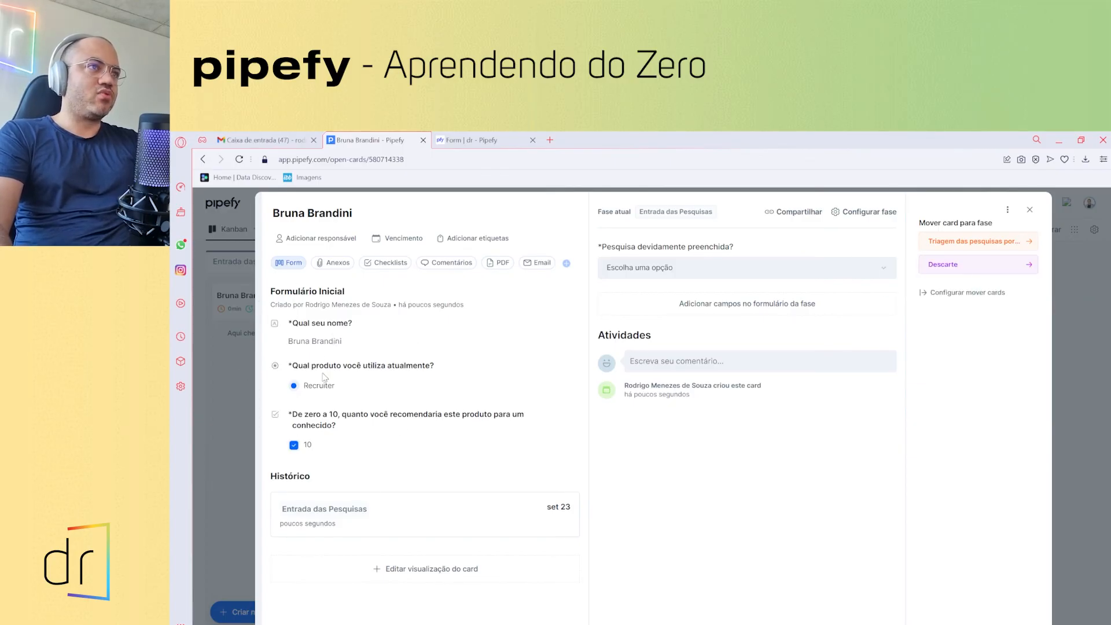
left_click(654, 268)
left_click(654, 294)
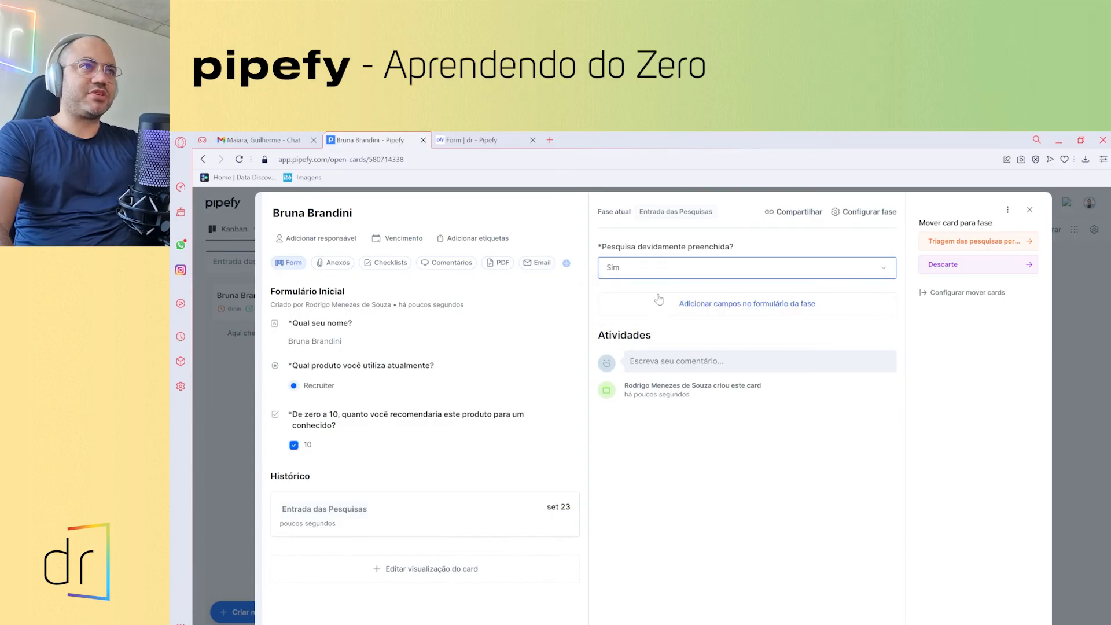
left_click(961, 249)
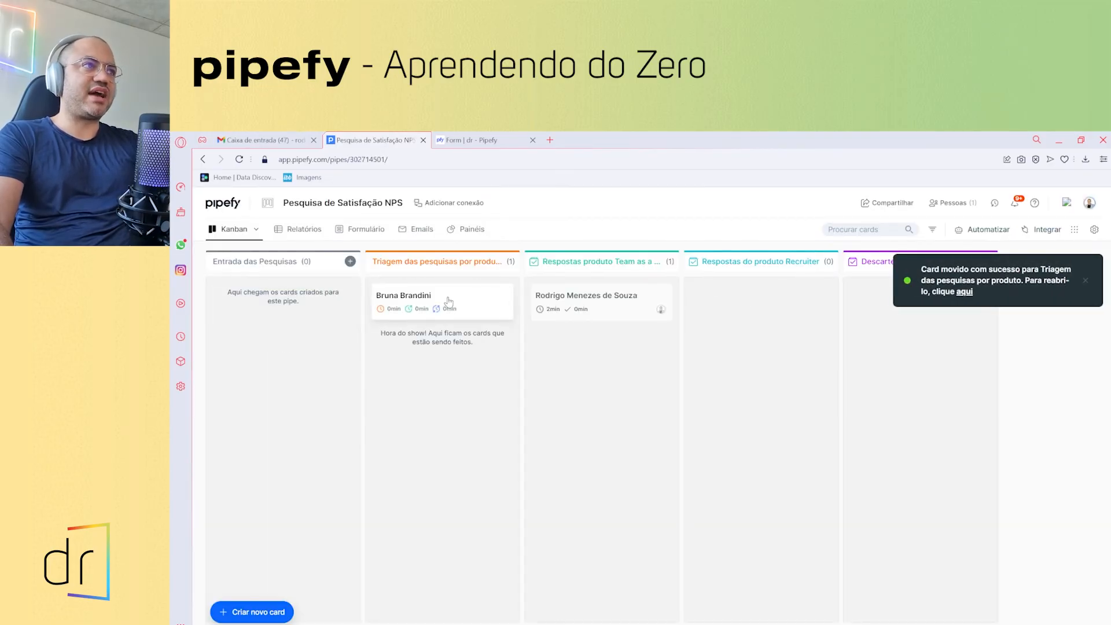
left_click(449, 301)
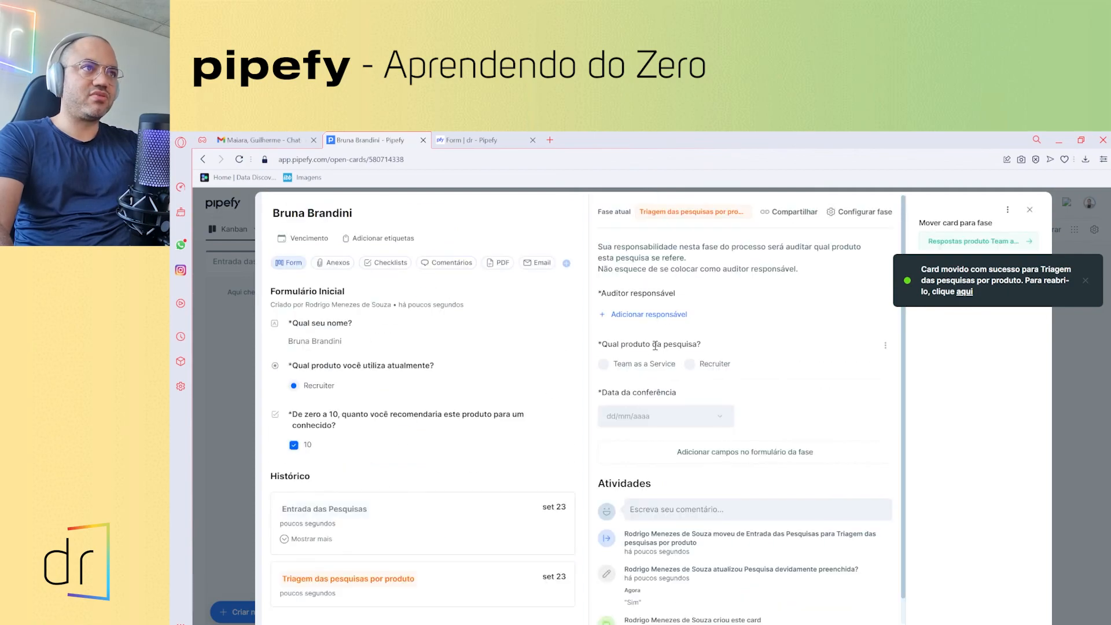
- Add the first person as responsible auditor and choose Recruiter for 'Qual produto da pesquisa?'
left_click(650, 316)
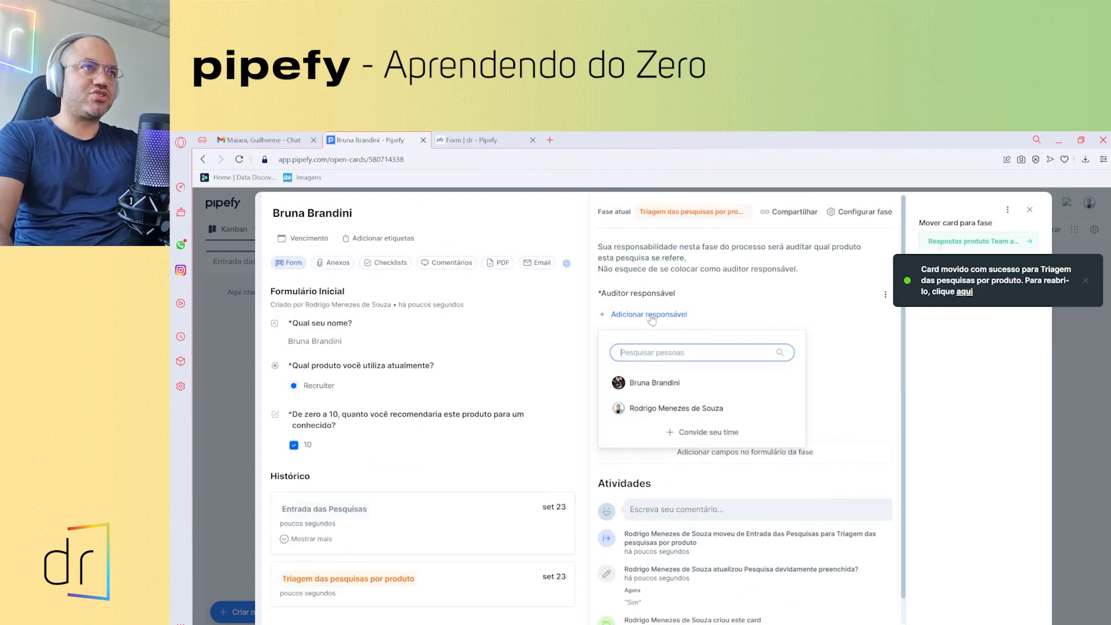
left_click(655, 382)
left_click(739, 297)
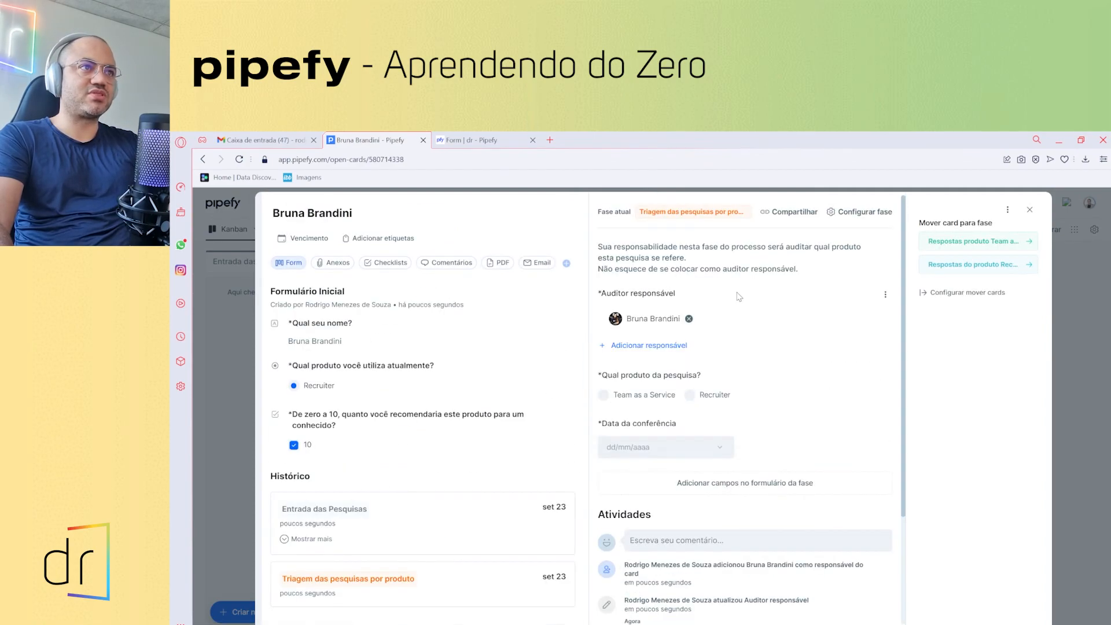
left_click(690, 395)
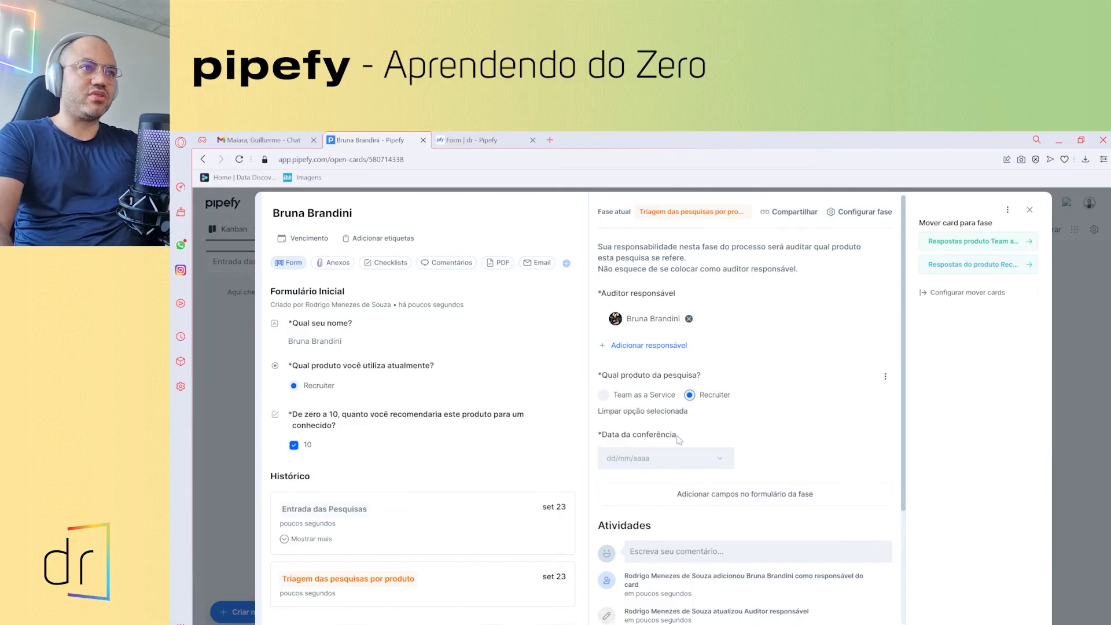
left_click(680, 458)
left_click(786, 431)
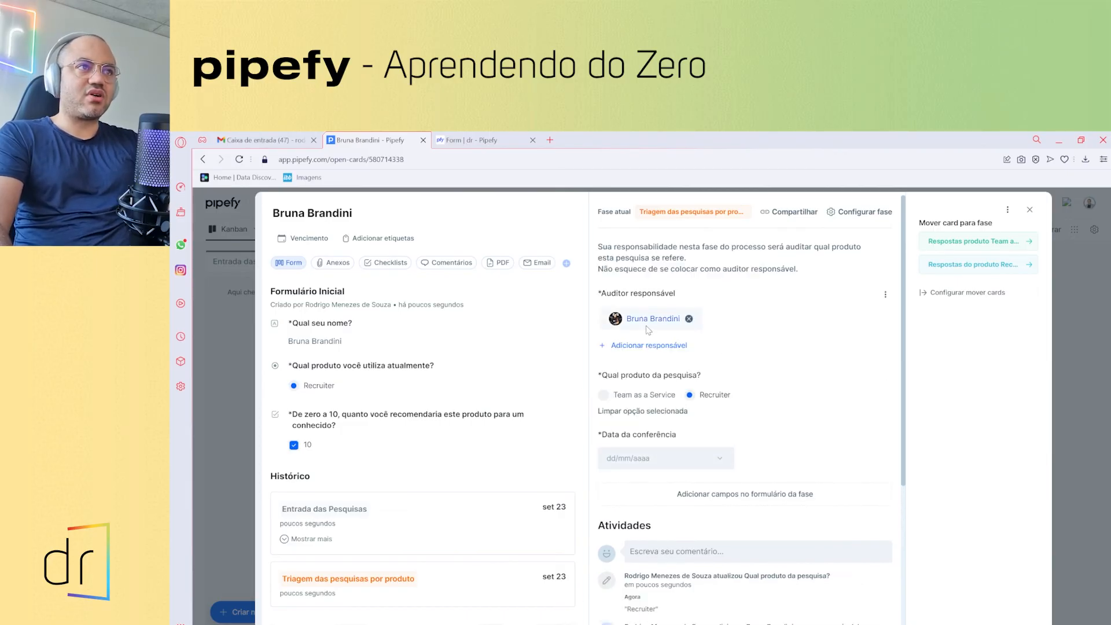
left_click(677, 460)
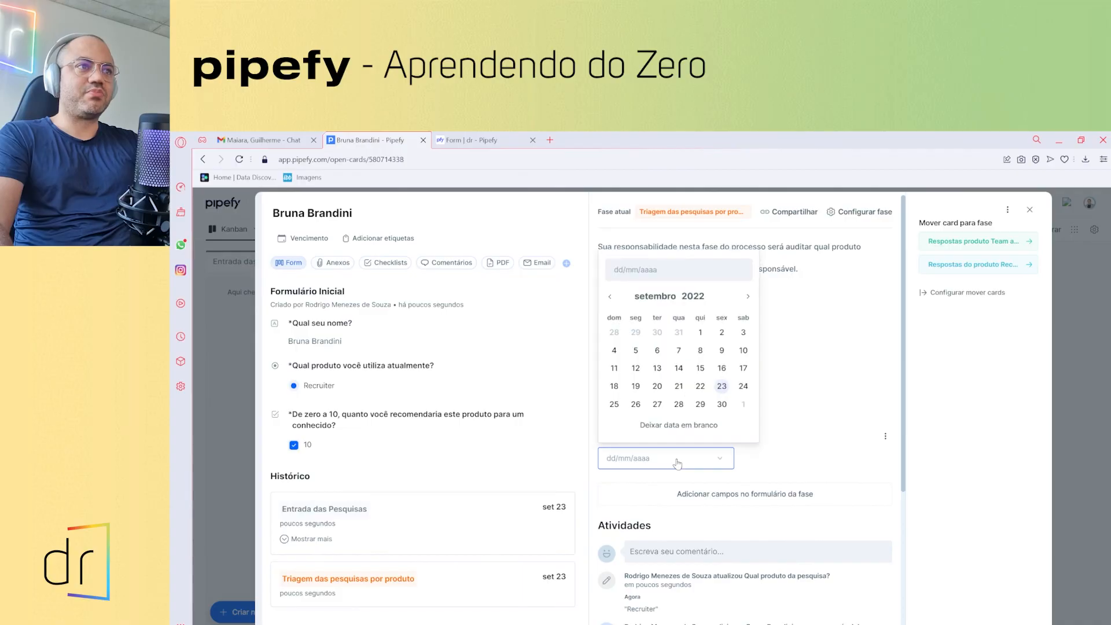
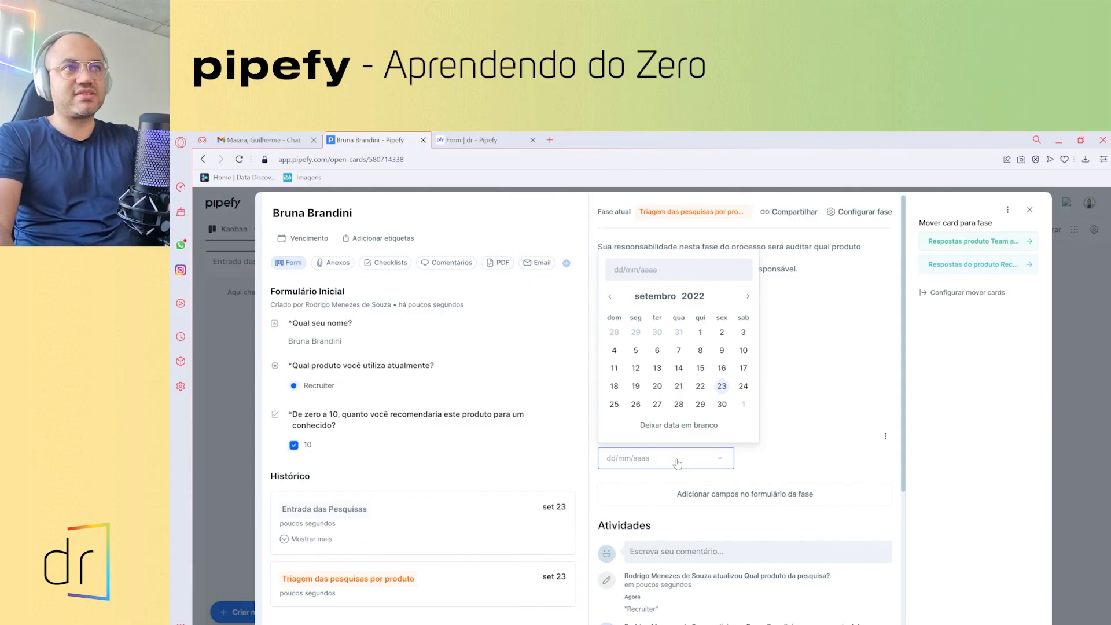
- Set the Recruiter card's Data da conferência to 23/09/2022 and move it to Respostas do produto Recruiter
left_click(723, 387)
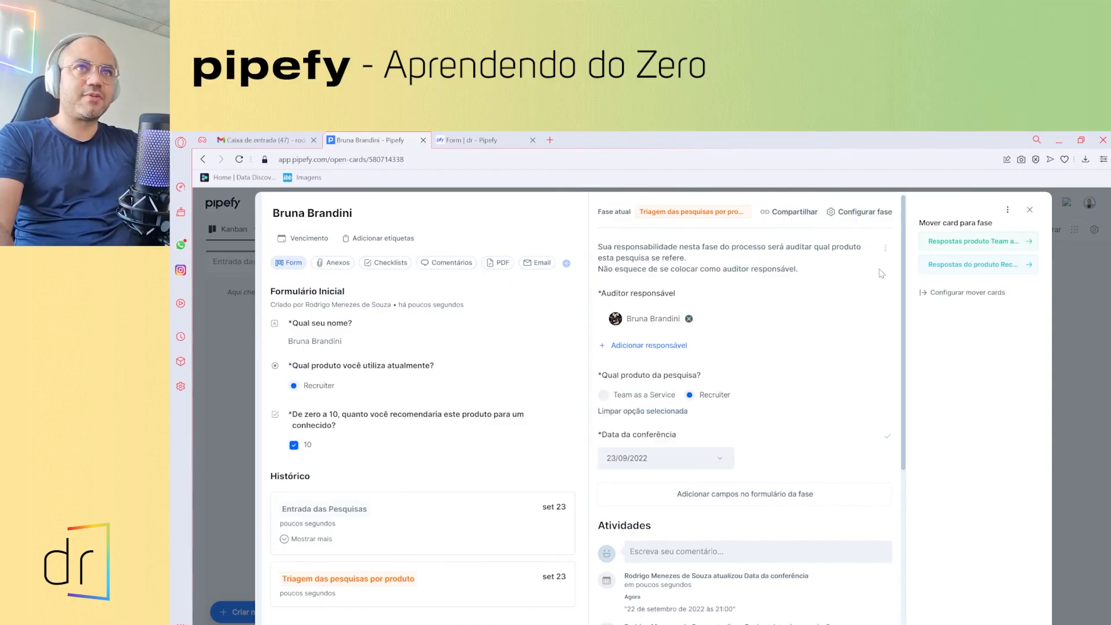
left_click(993, 272)
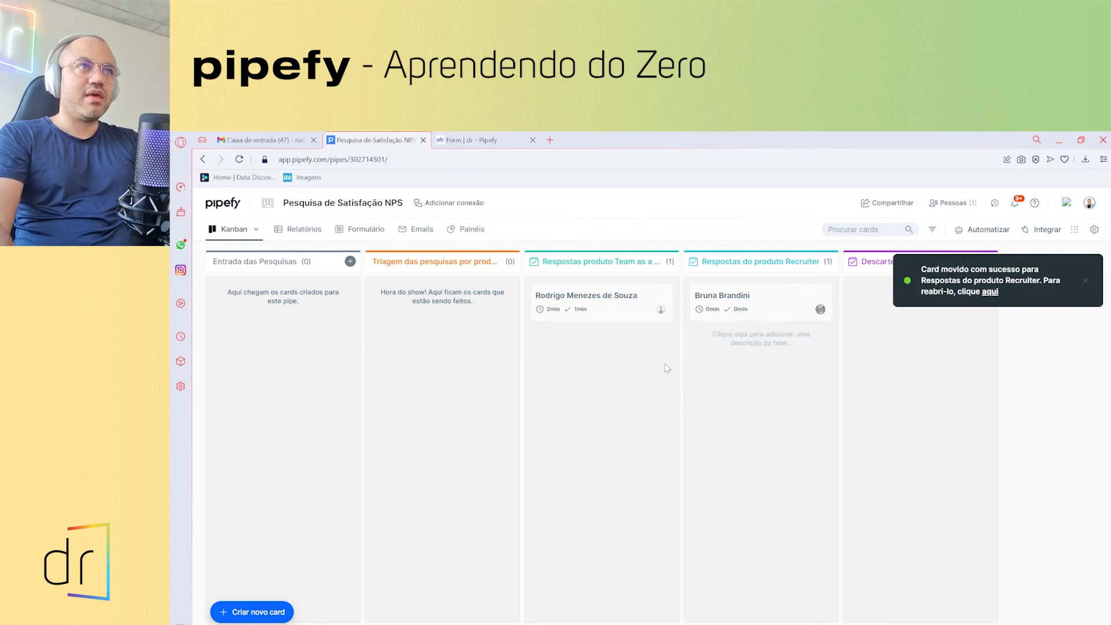
- Create a card in Entrada das Pesquisas with the respondent's name, product Team as a Service and score 10
left_click(350, 262)
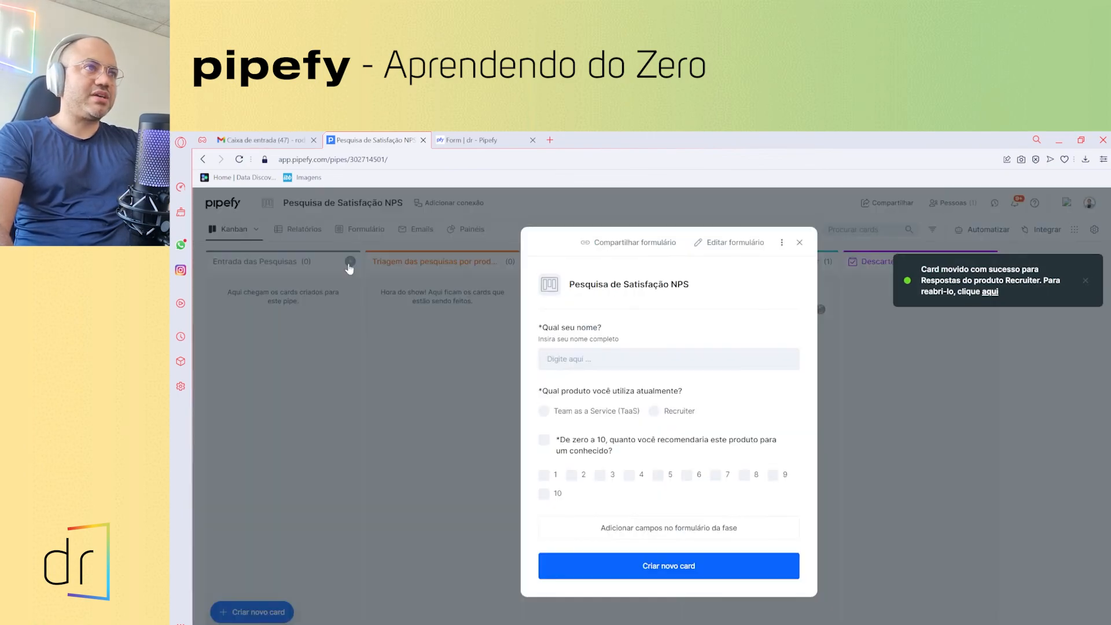
left_click(567, 361)
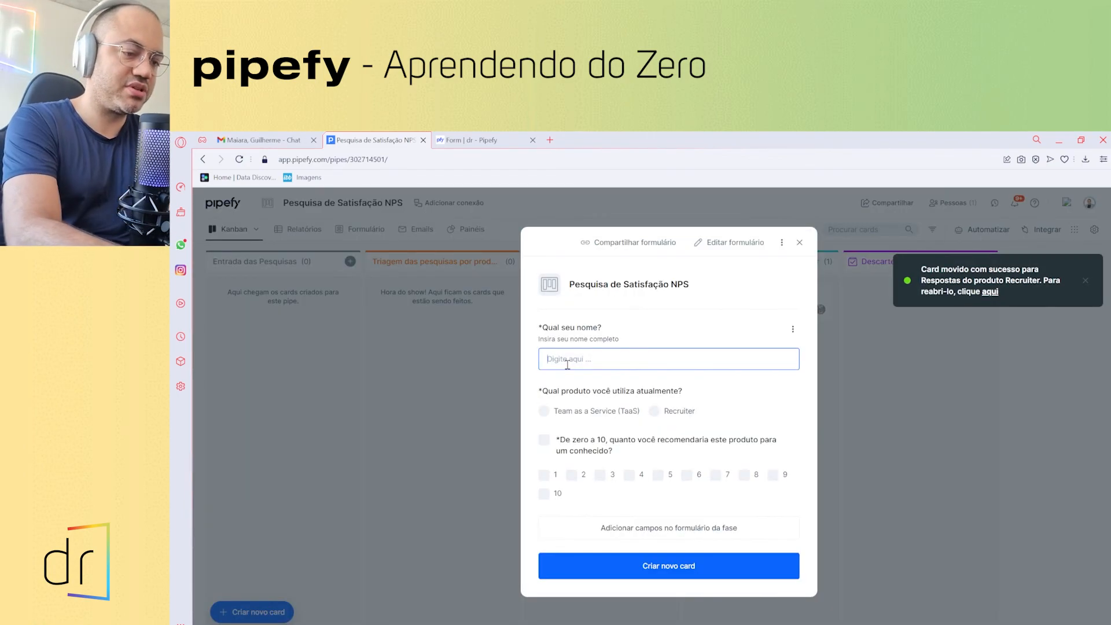
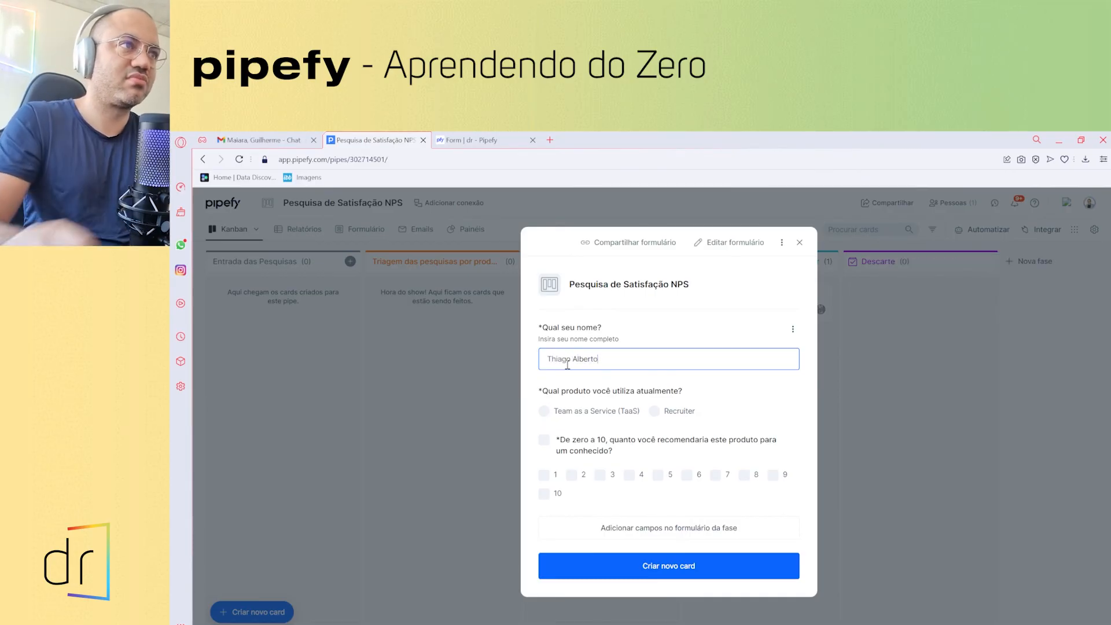
left_click(546, 411)
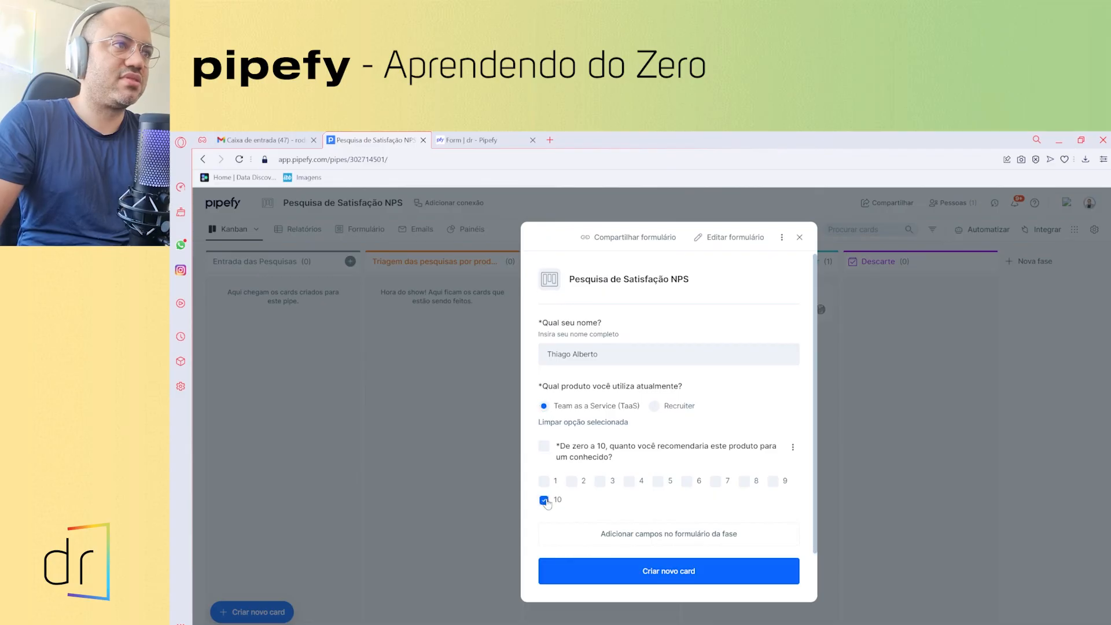
left_click(626, 571)
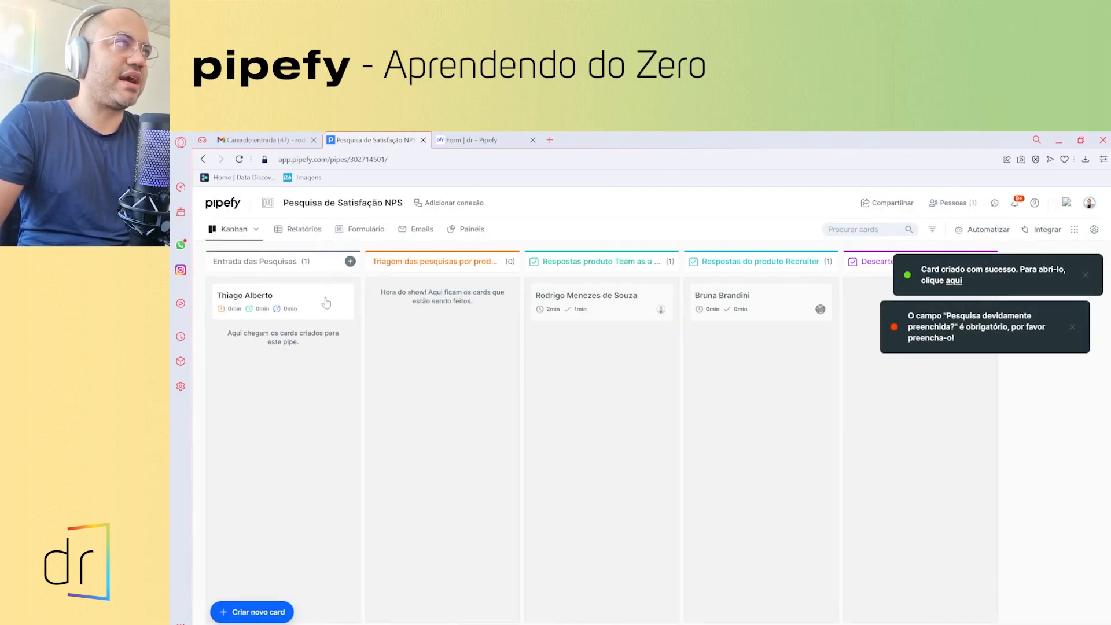
- Try dragging the new card toward triage, then open its details
left_click_drag(266, 294, 418, 312)
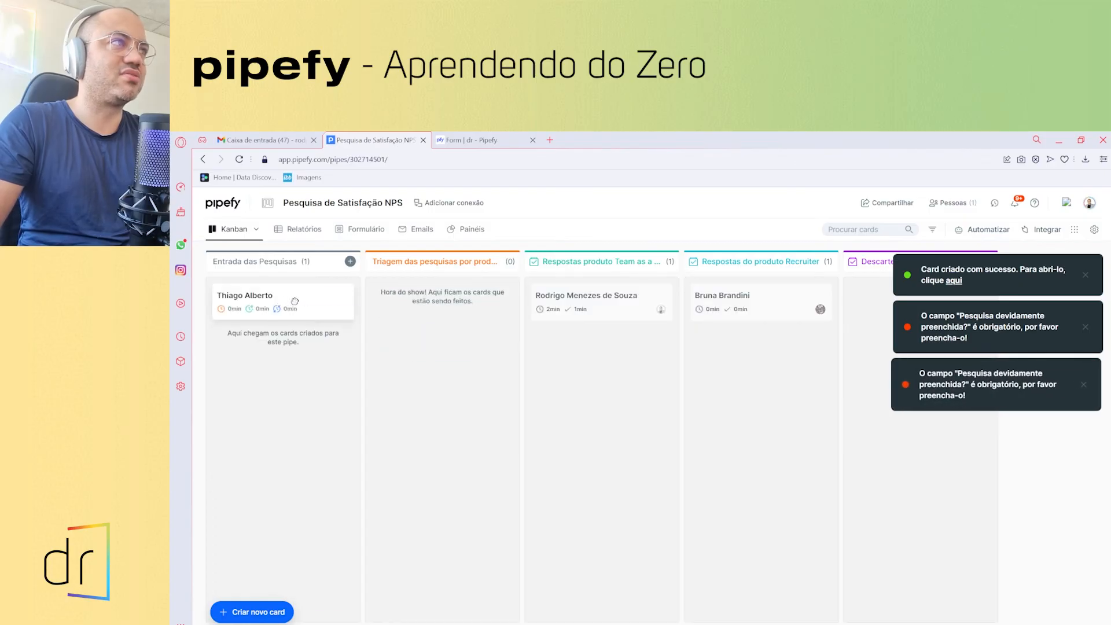
left_click_drag(308, 313, 405, 301)
left_click_drag(289, 298, 420, 309)
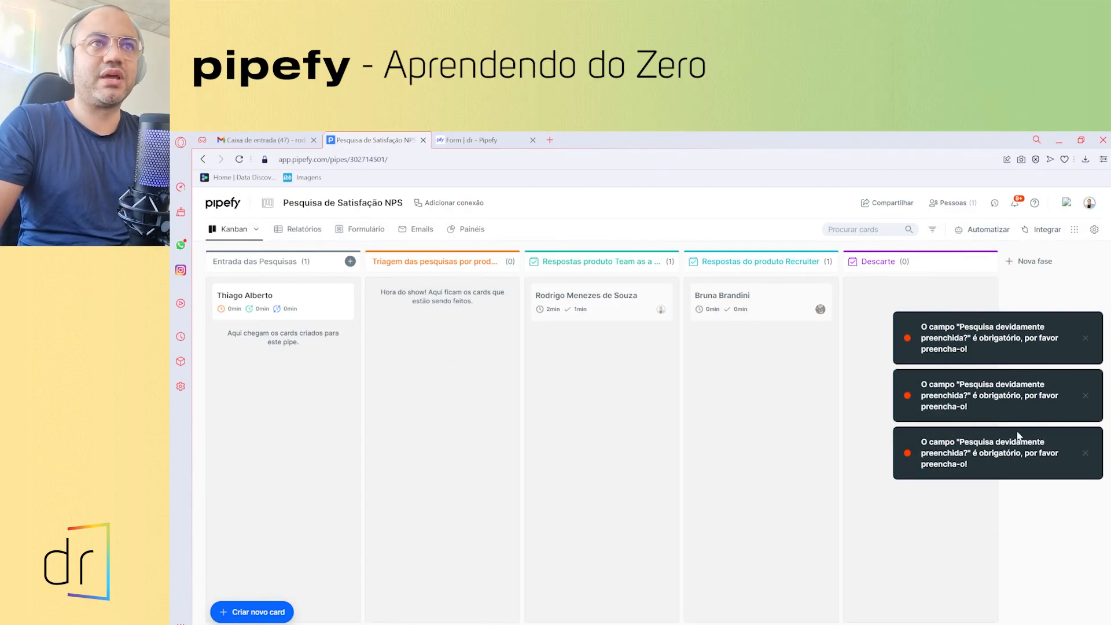
left_click(279, 301)
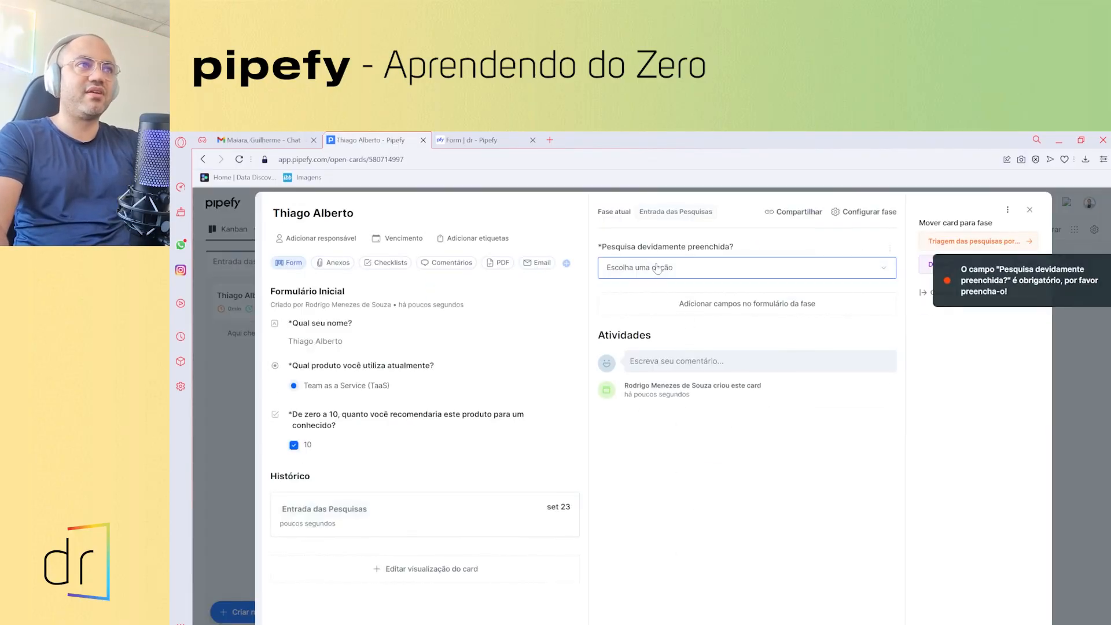
- Answer Sim to 'Pesquisa devidamente preenchida?' and move the card to Triagem das pesquisas por produto
left_click(665, 267)
left_click(665, 294)
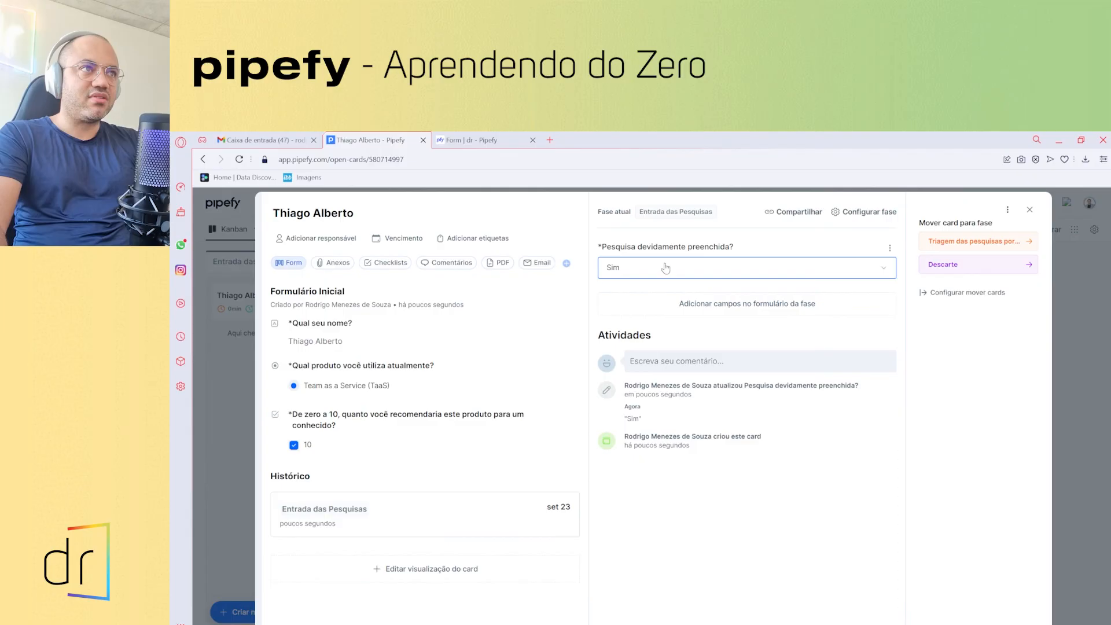
left_click(978, 242)
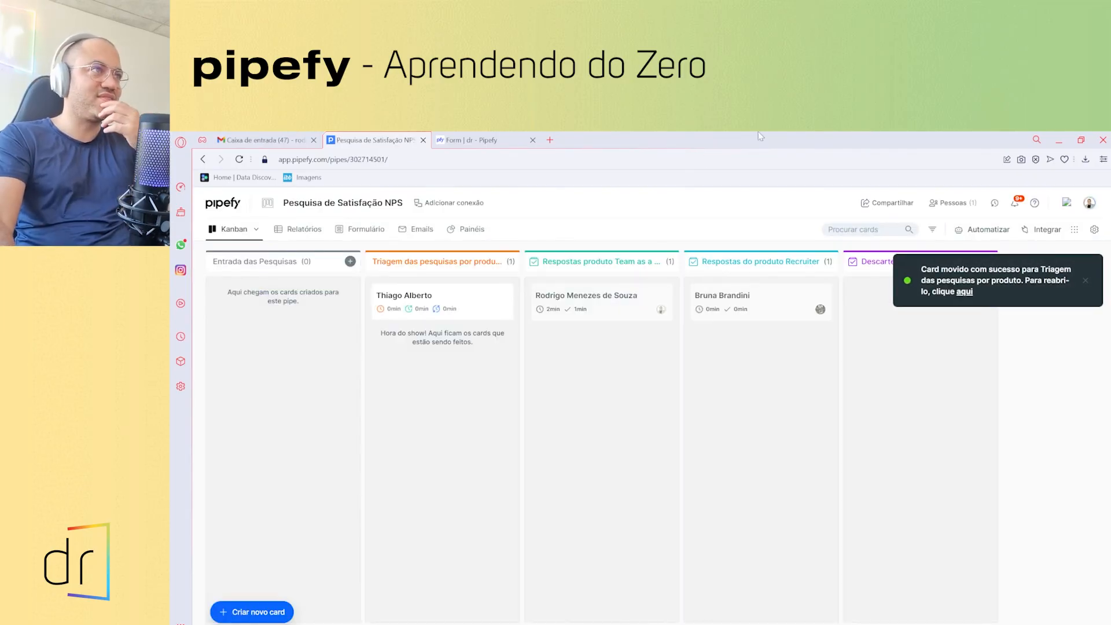
- Assign the auditor, pick Team as a Service, date it 23/09/2022, and move it to Respostas produto Team as a Service
left_click(446, 300)
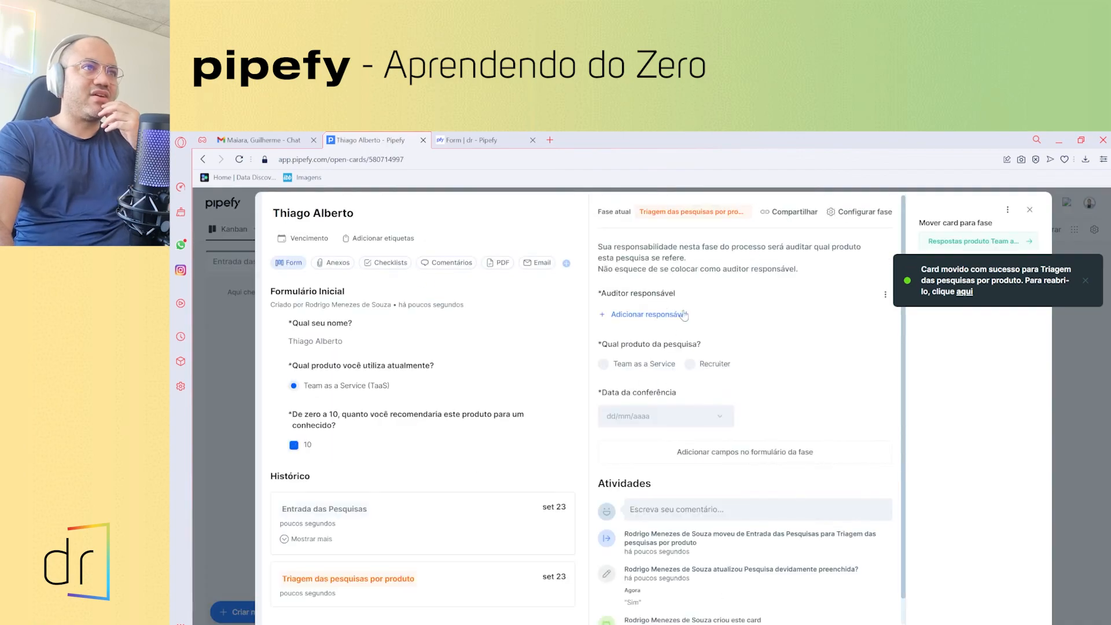
left_click(649, 315)
left_click(651, 405)
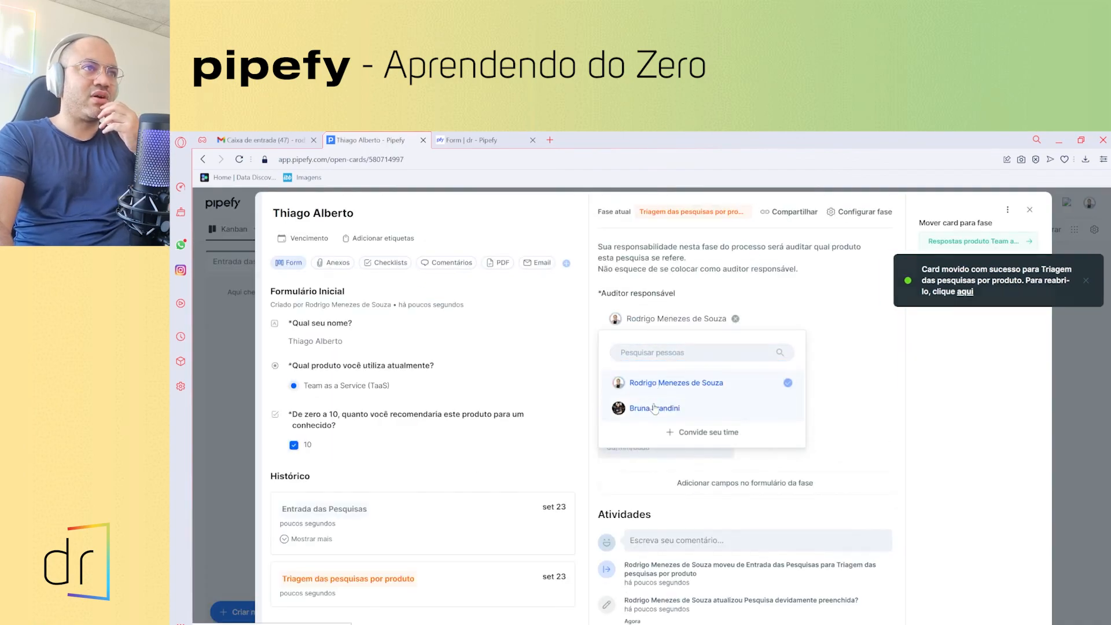
left_click(674, 288)
left_click(603, 395)
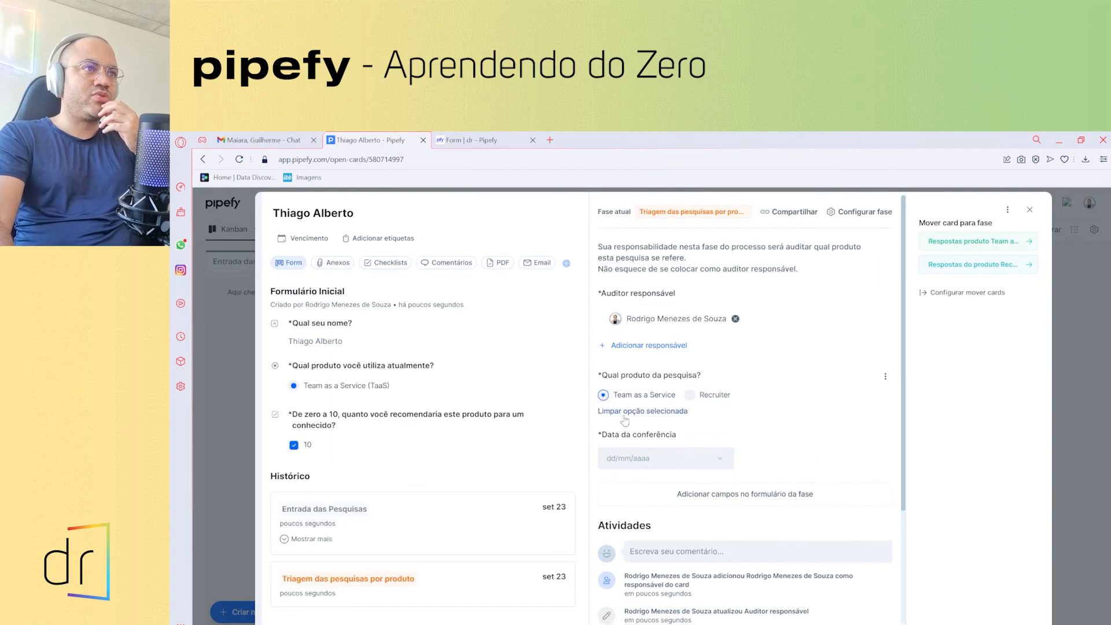
left_click(643, 455)
left_click(721, 386)
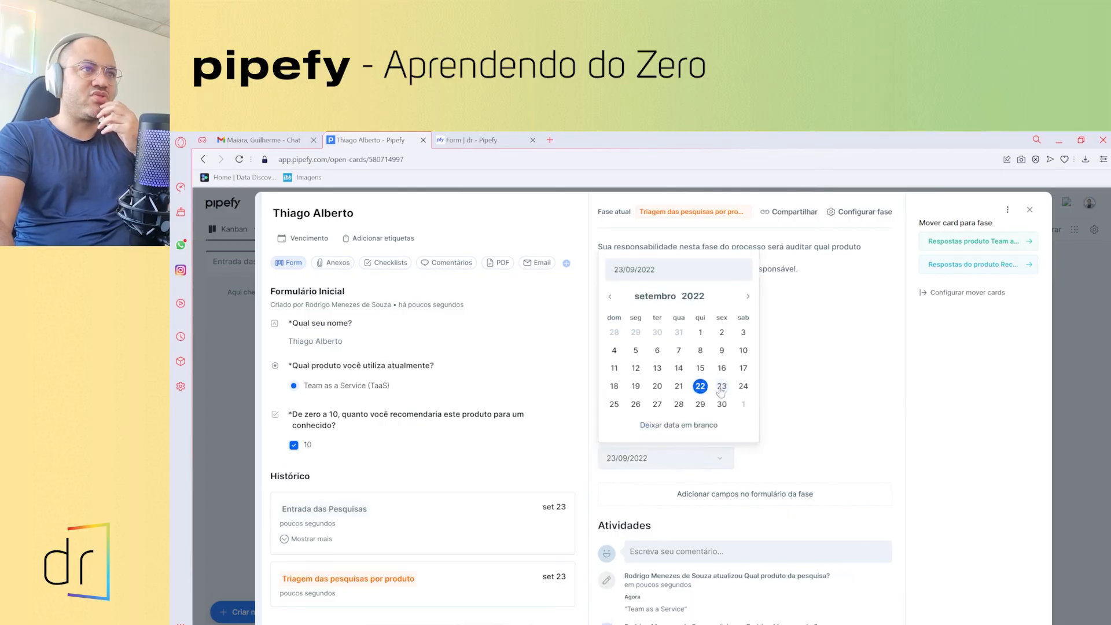
left_click(954, 242)
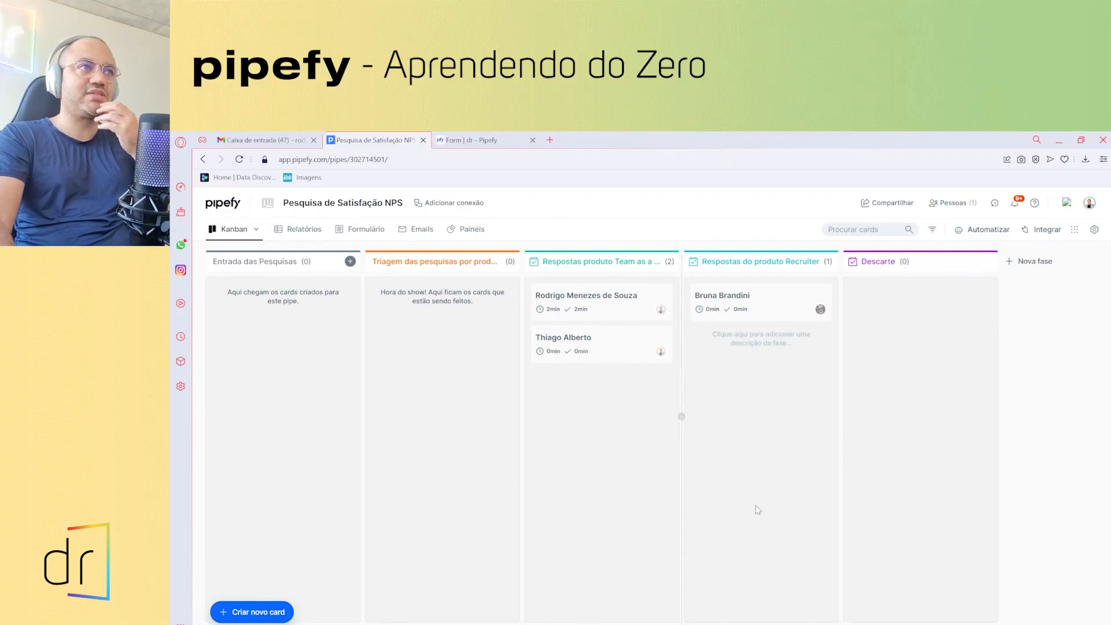
- Create a new report from Relatórios and review its available columns
left_click(304, 229)
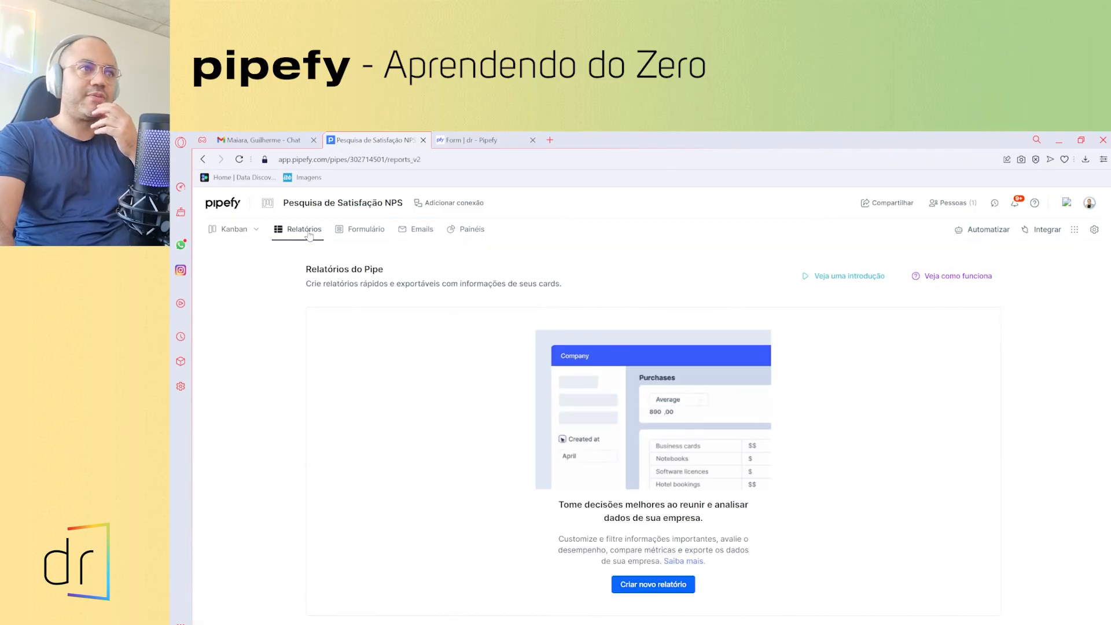
left_click(667, 586)
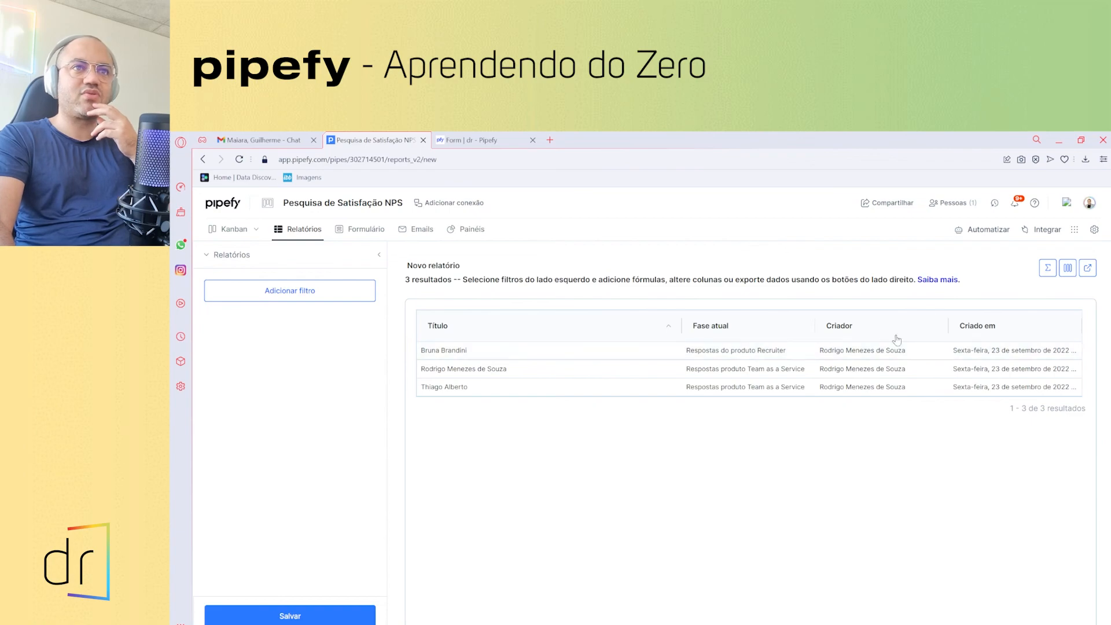
left_click(1065, 274)
scroll(951, 438, "down", 3)
scroll(950, 439, "down", 8)
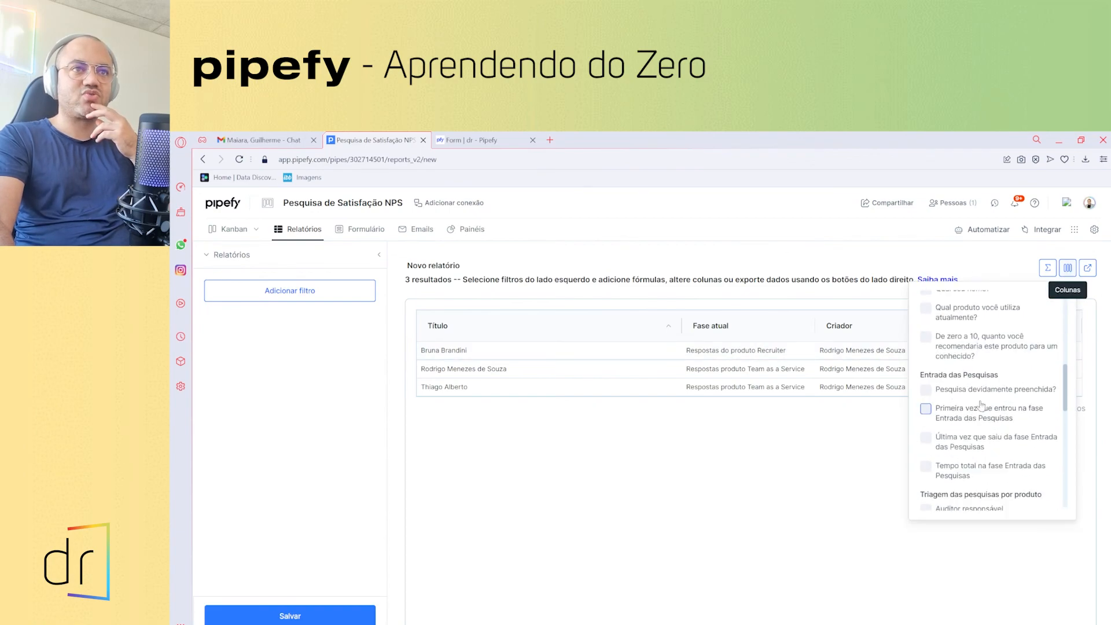
scroll(979, 424, "down", 5)
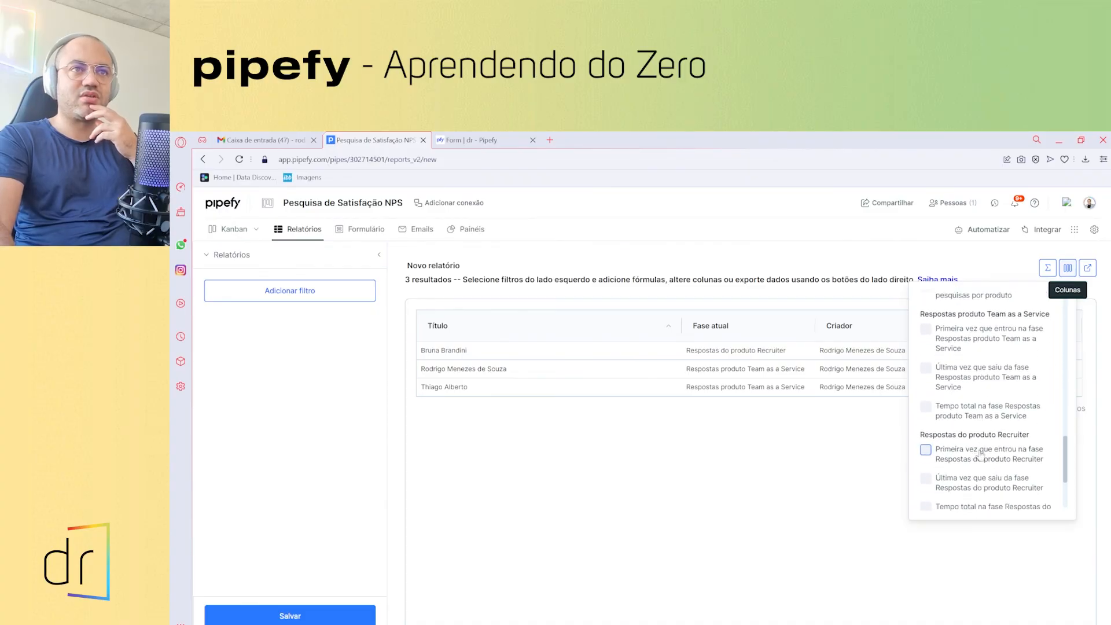
scroll(980, 450, "up", 20)
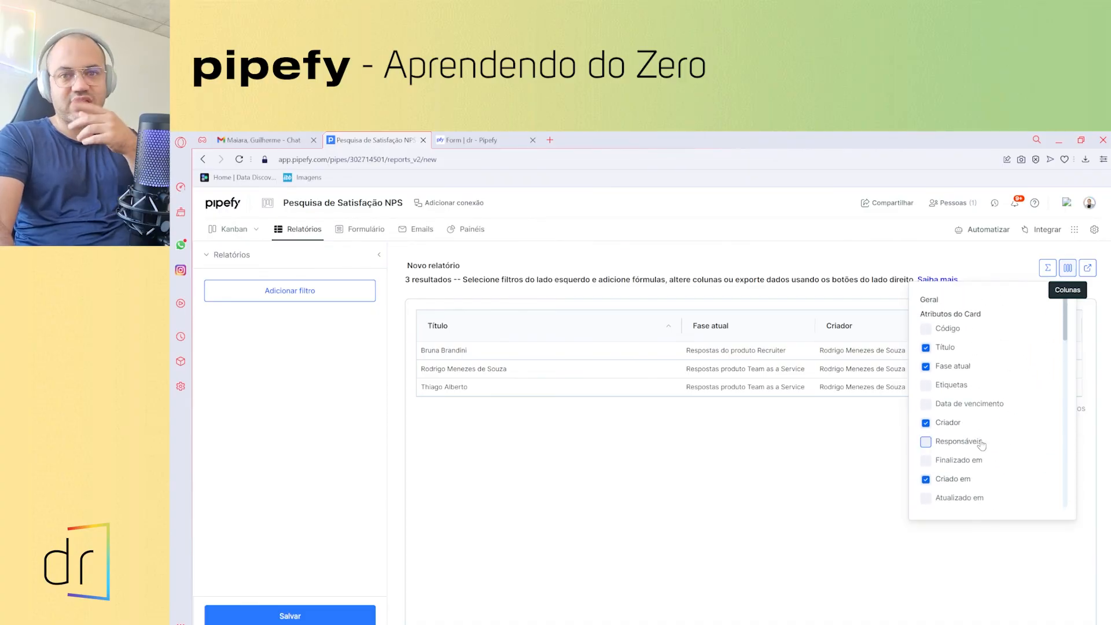
left_click(680, 453)
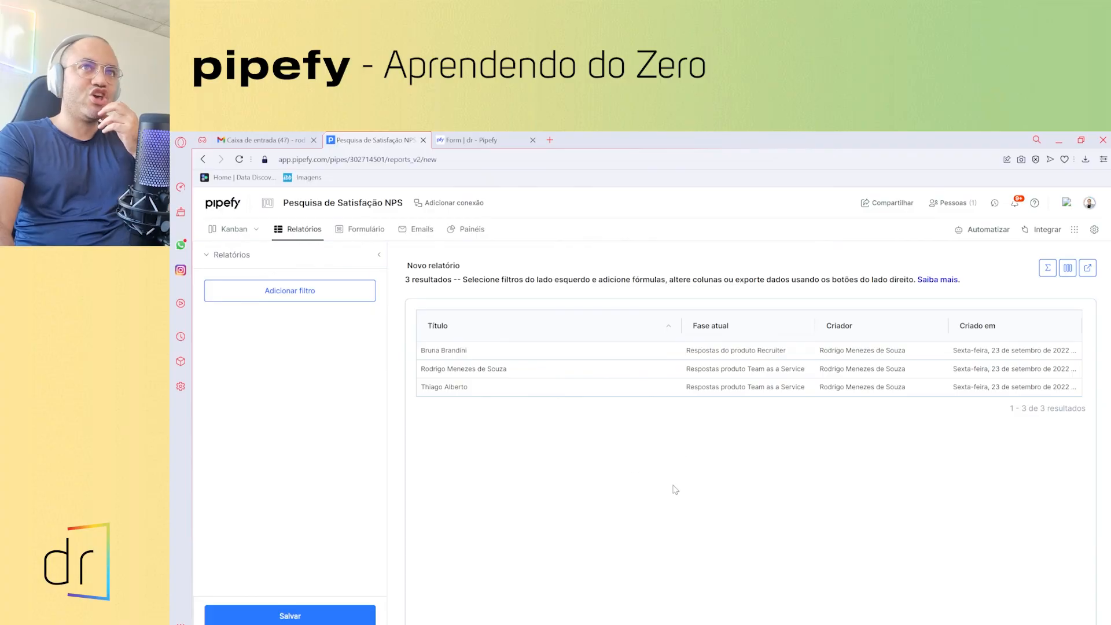
- Filter the report to recommendation score equals 8
left_click(304, 297)
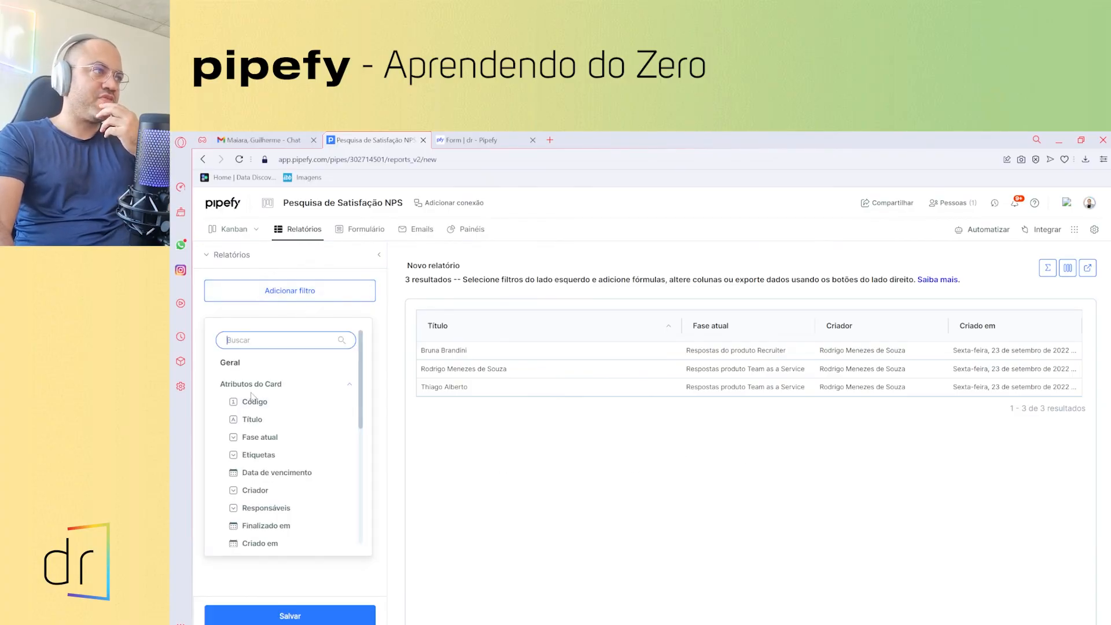
scroll(251, 395, "down", 5)
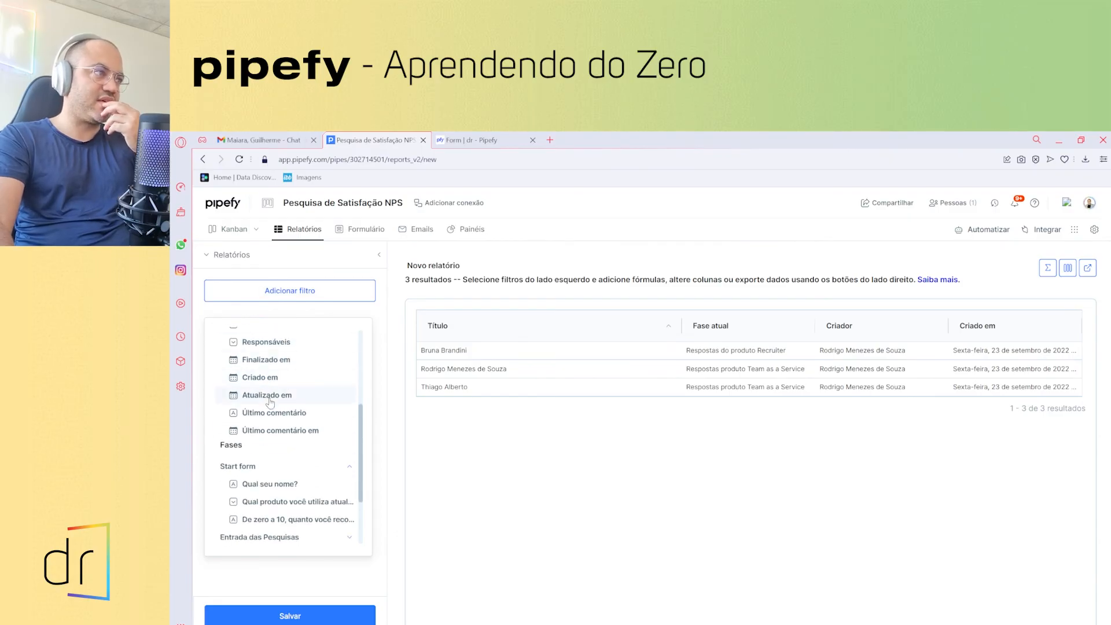
scroll(270, 402, "down", 3)
left_click(245, 429)
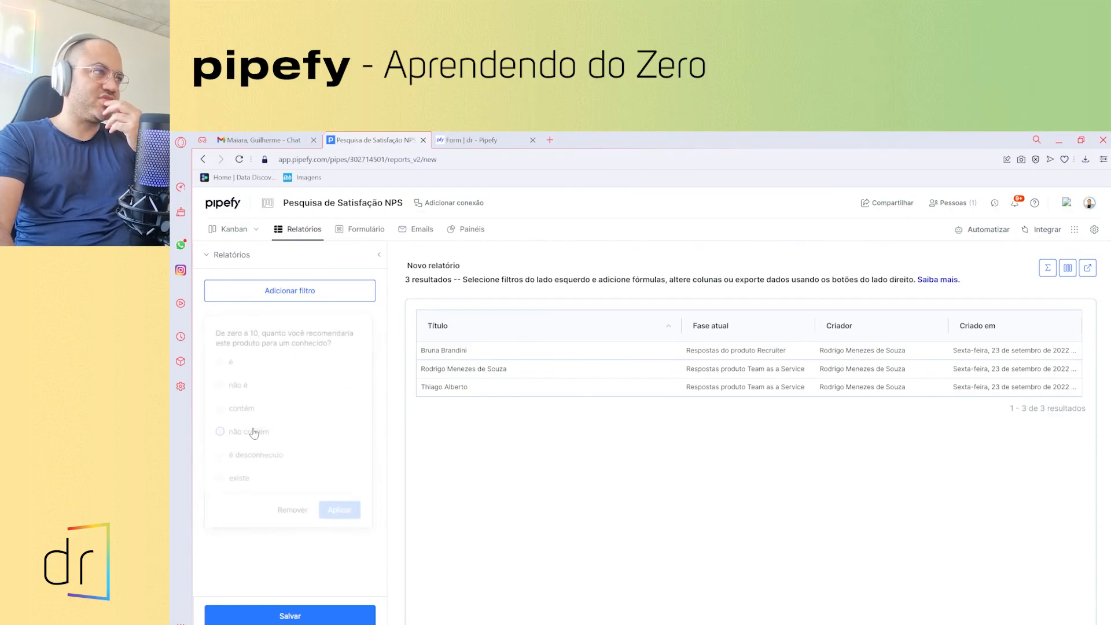
left_click(220, 365)
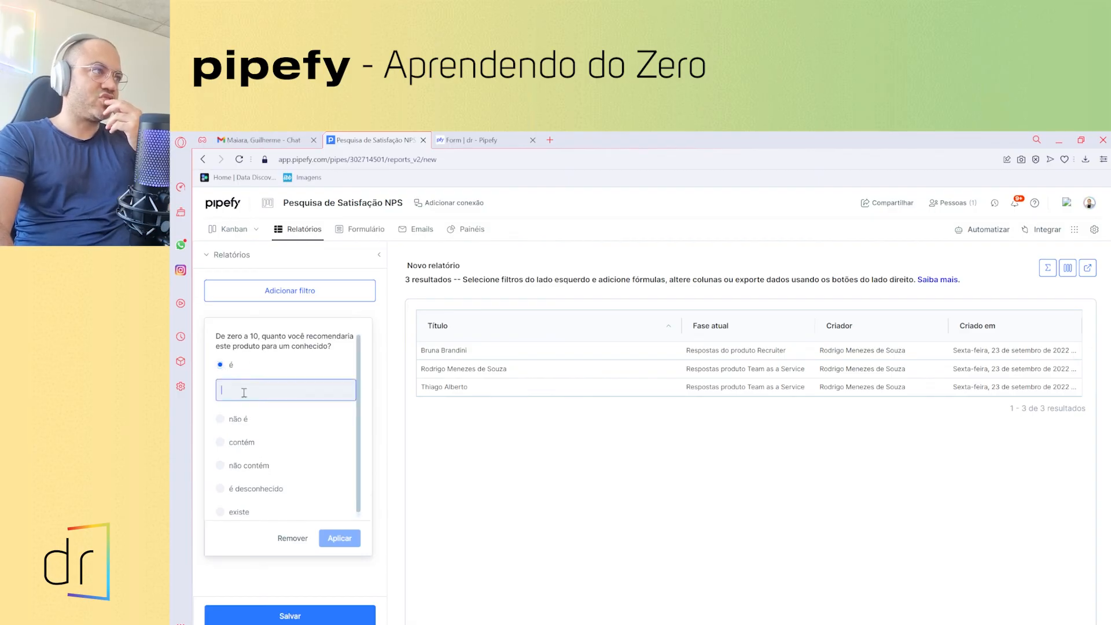
type("8")
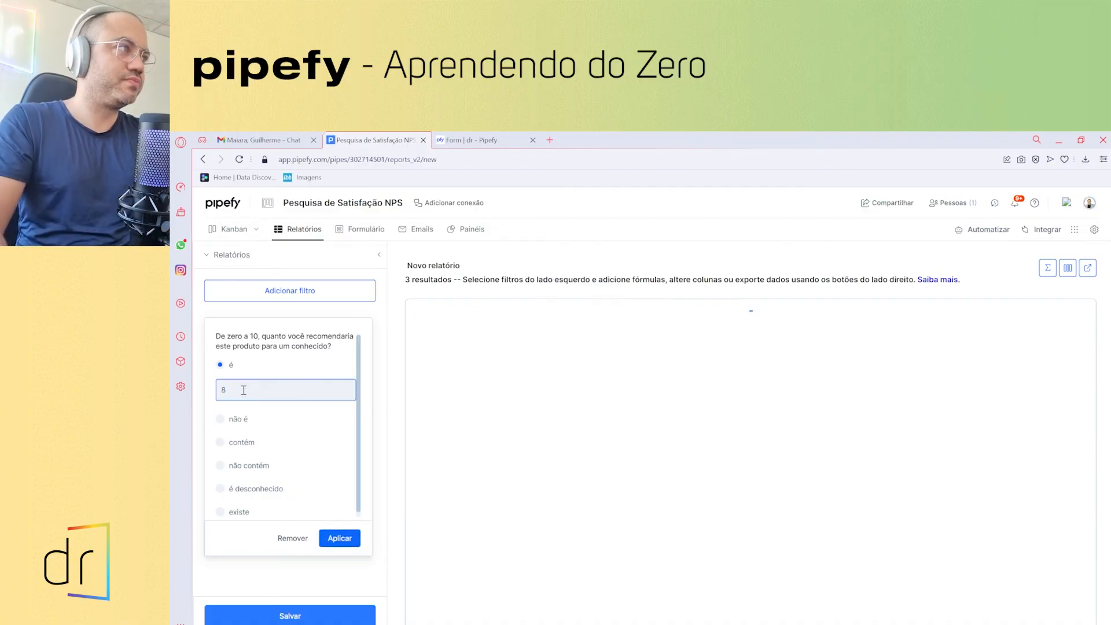
left_click(339, 539)
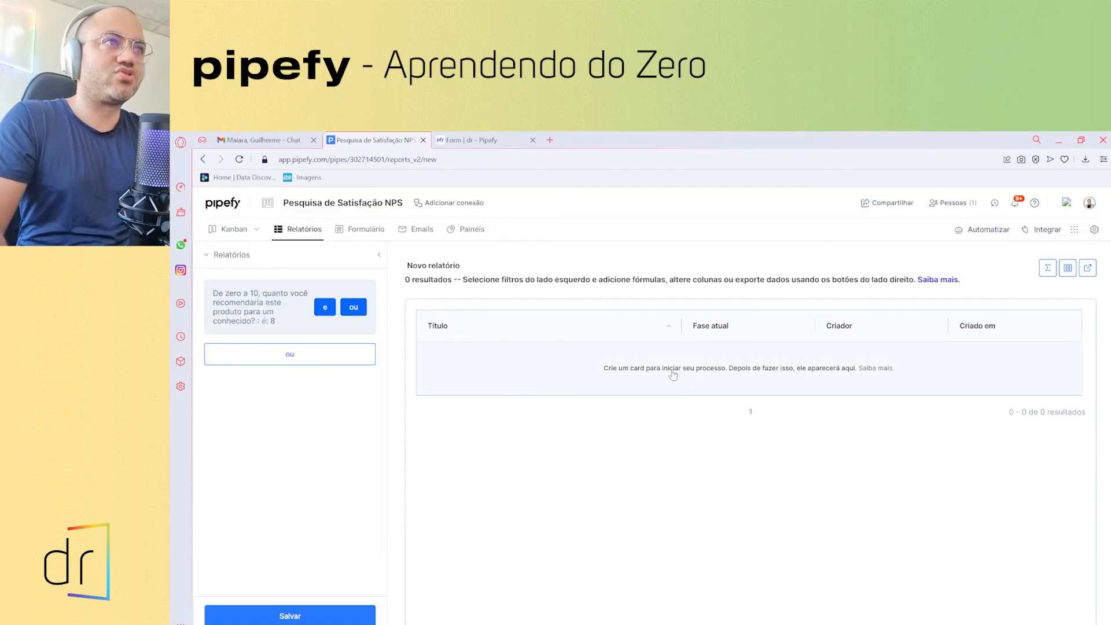
- Add an 'ou' condition for recommendation score equals 9
left_click(299, 359)
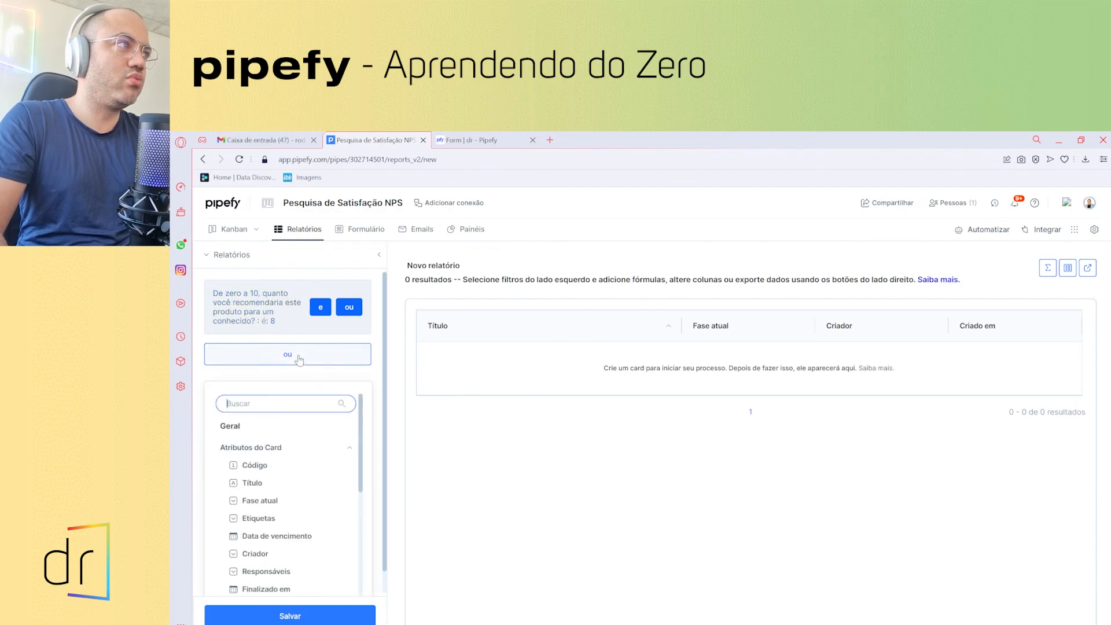
scroll(280, 424, "down", 4)
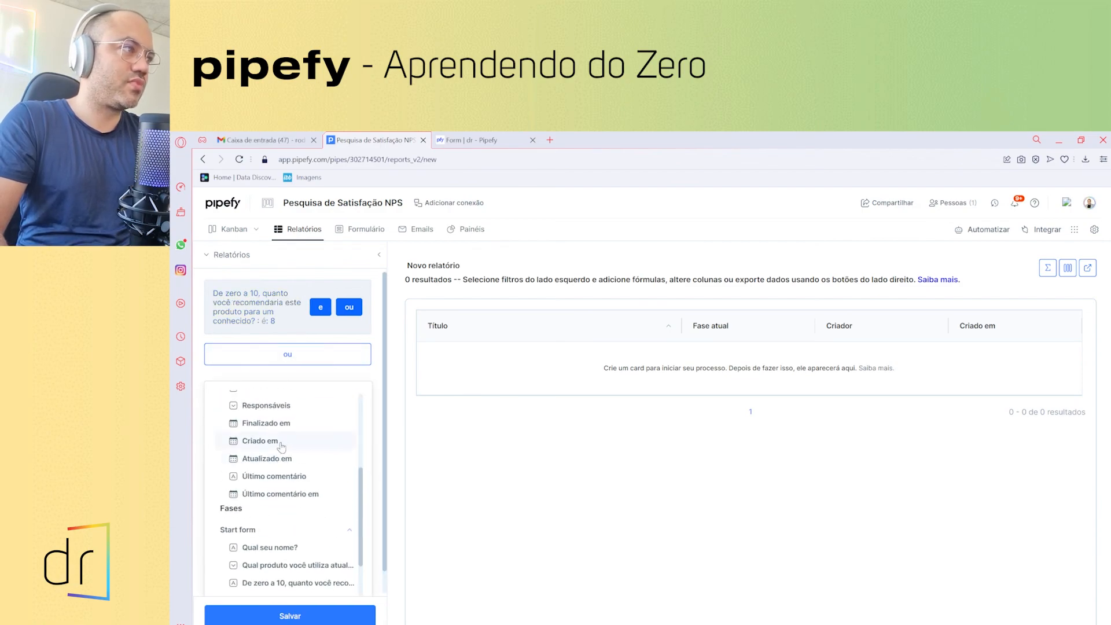
scroll(290, 486, "down", 1)
left_click(290, 492)
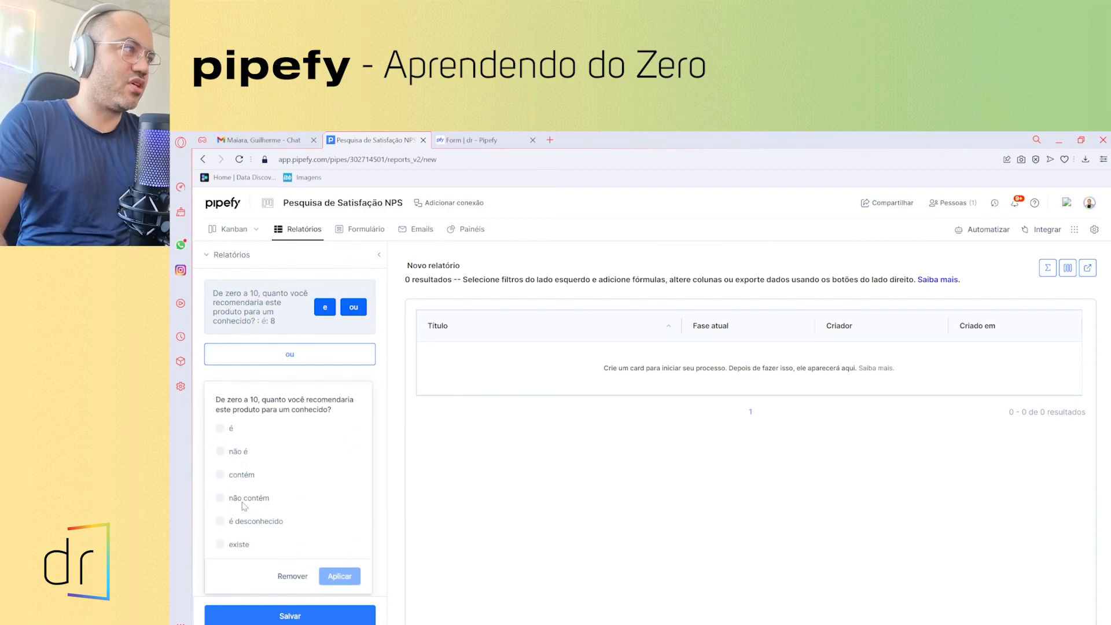
left_click(231, 430)
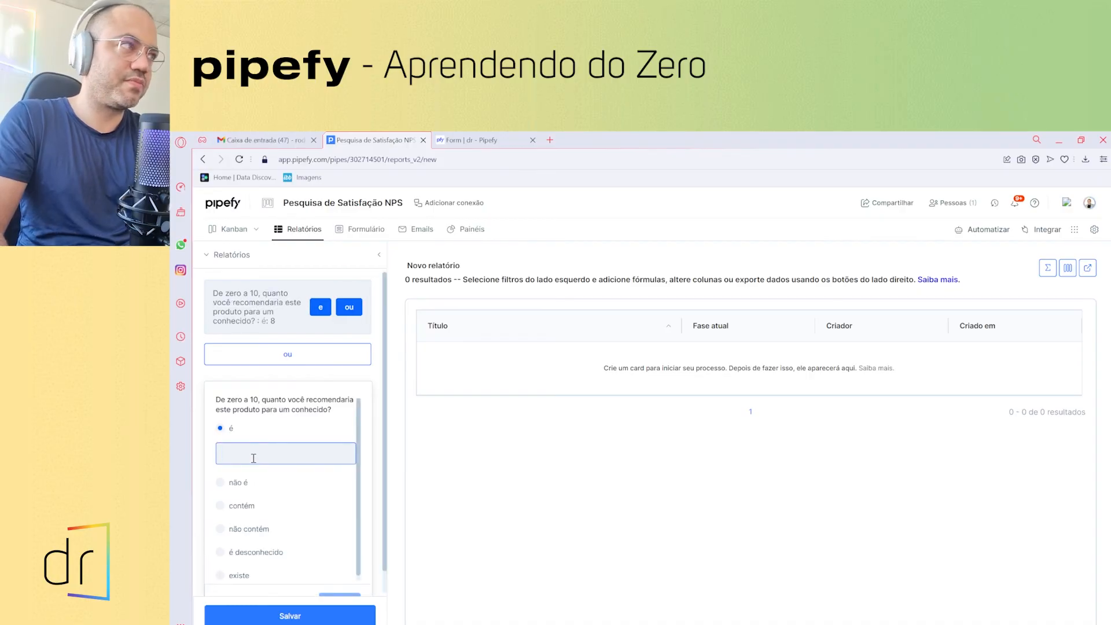
scroll(306, 547, "down", 1)
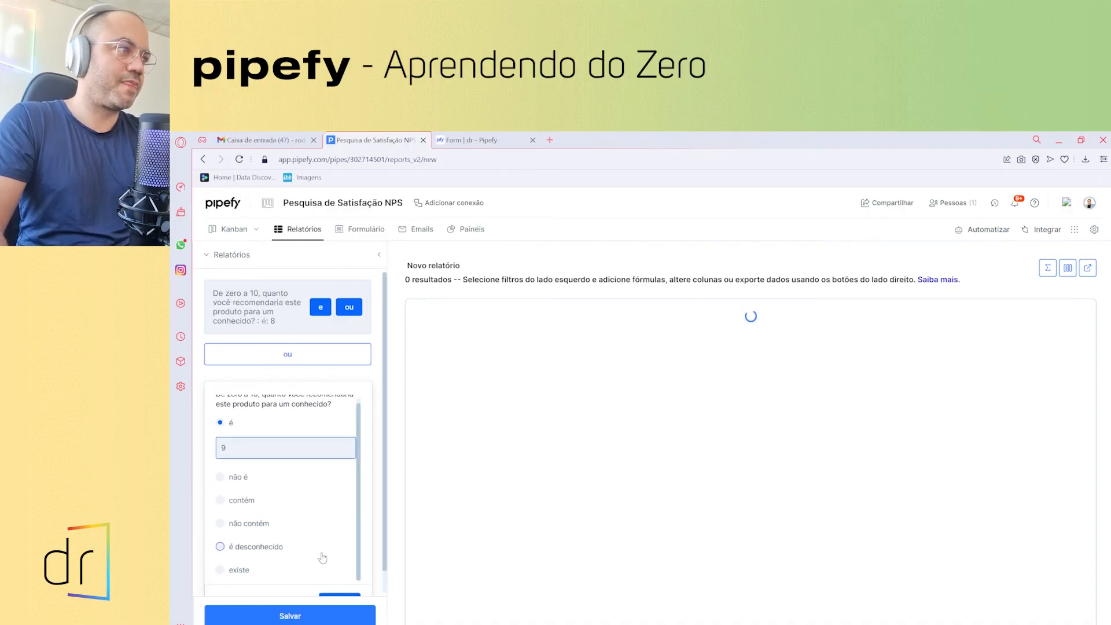
left_click(347, 597)
- Add another 'ou' condition for recommendation score equals 10
left_click(267, 457)
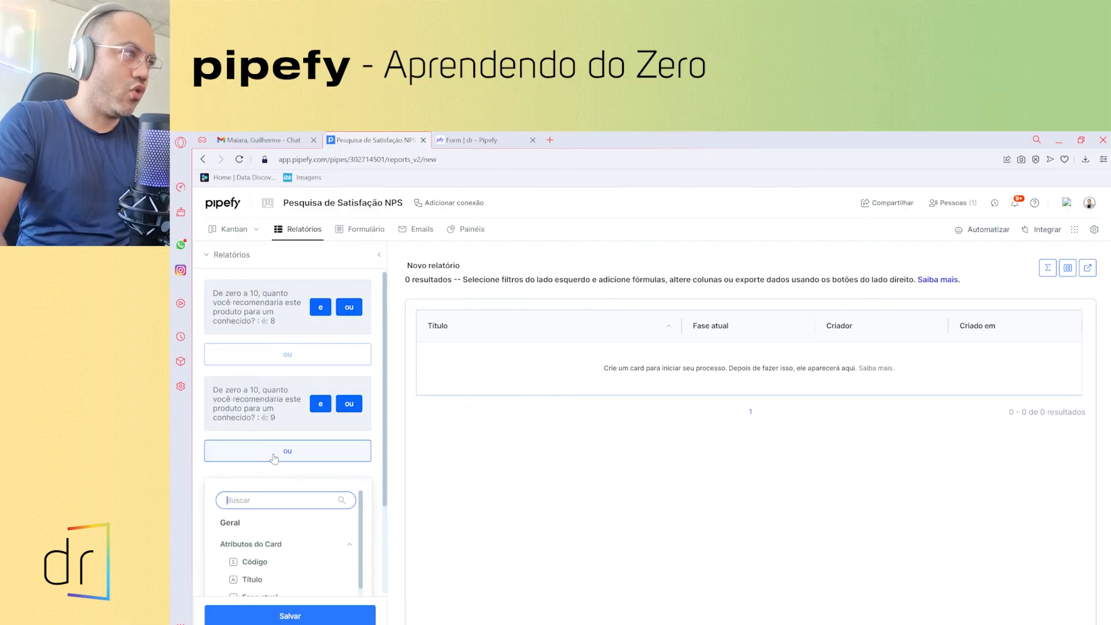
scroll(268, 519, "down", 5)
scroll(268, 520, "down", 2)
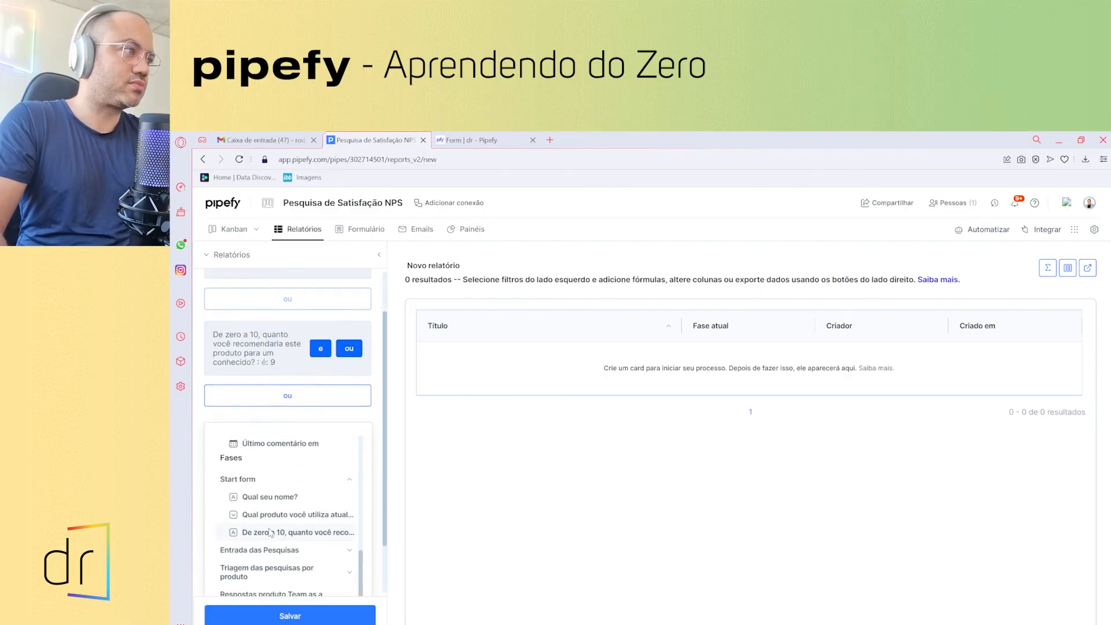
left_click(276, 533)
left_click(234, 431)
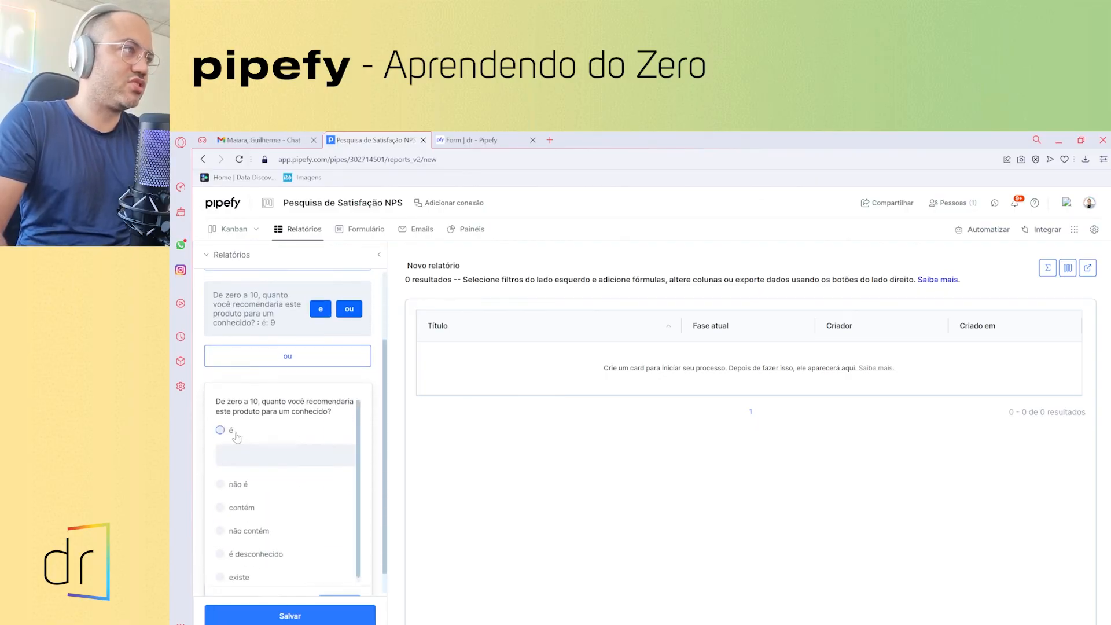
type("10")
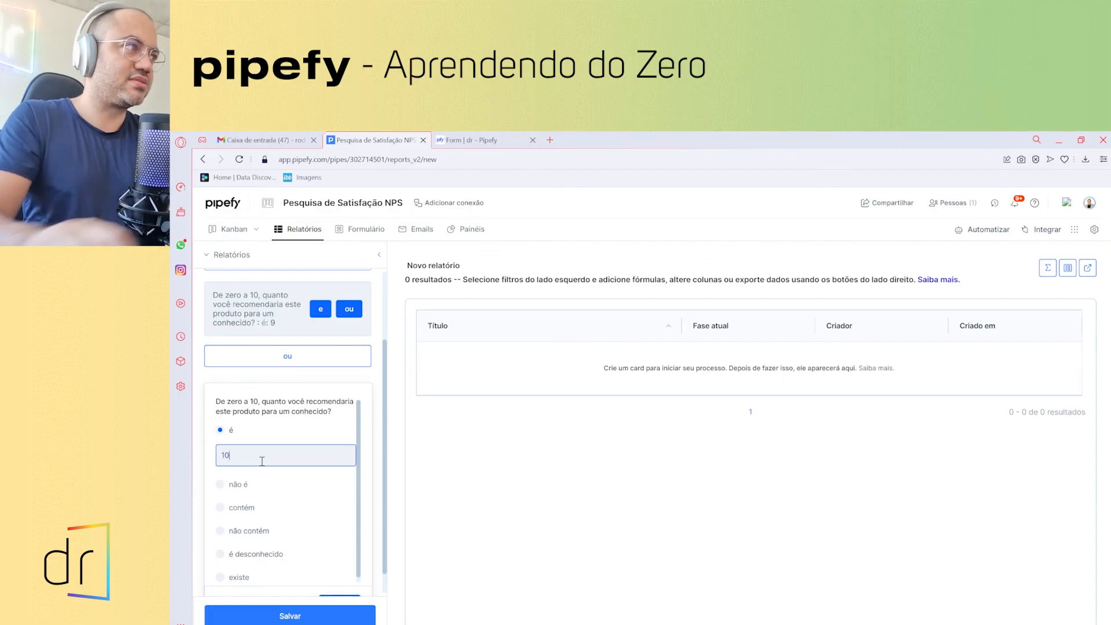
scroll(362, 562, "down", 1)
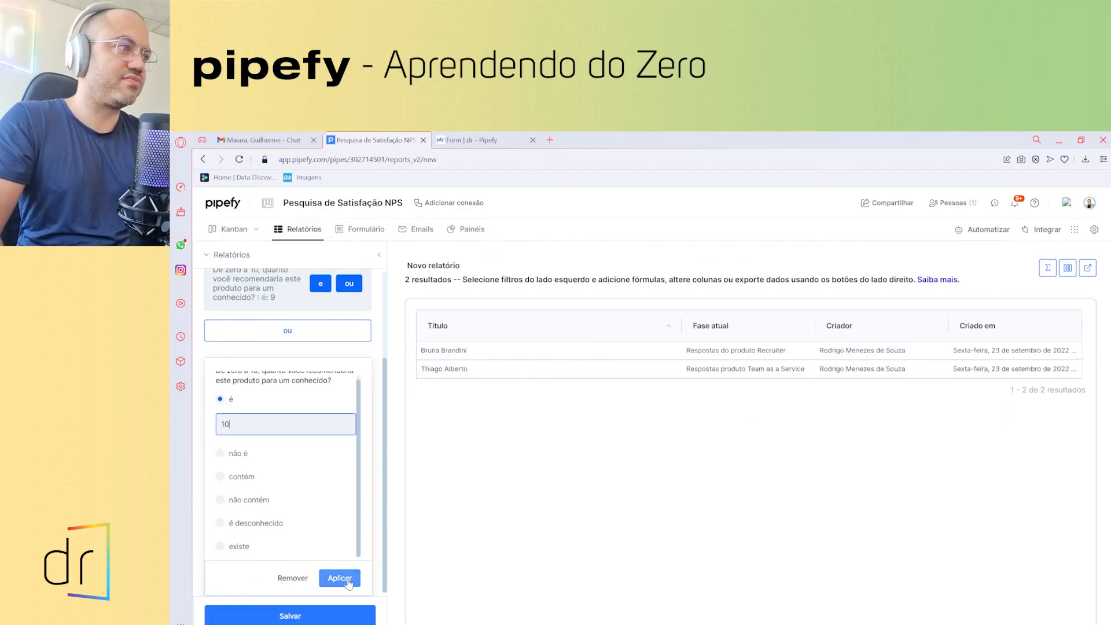
left_click(341, 578)
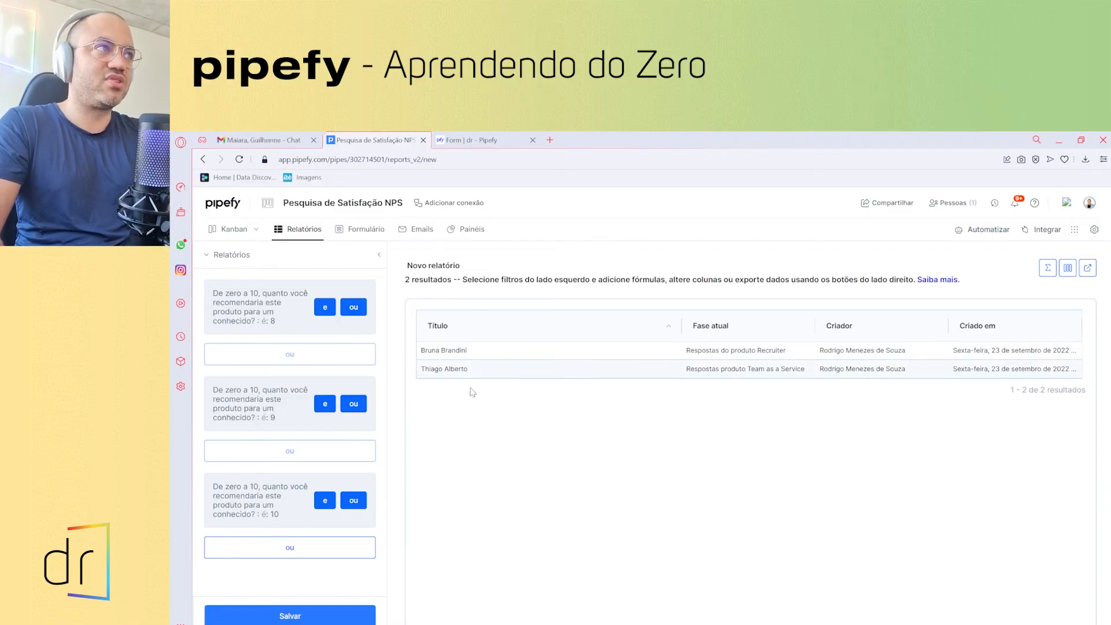
- Save the filtered report as 'Promotores' and return to the reports list
left_click(349, 617)
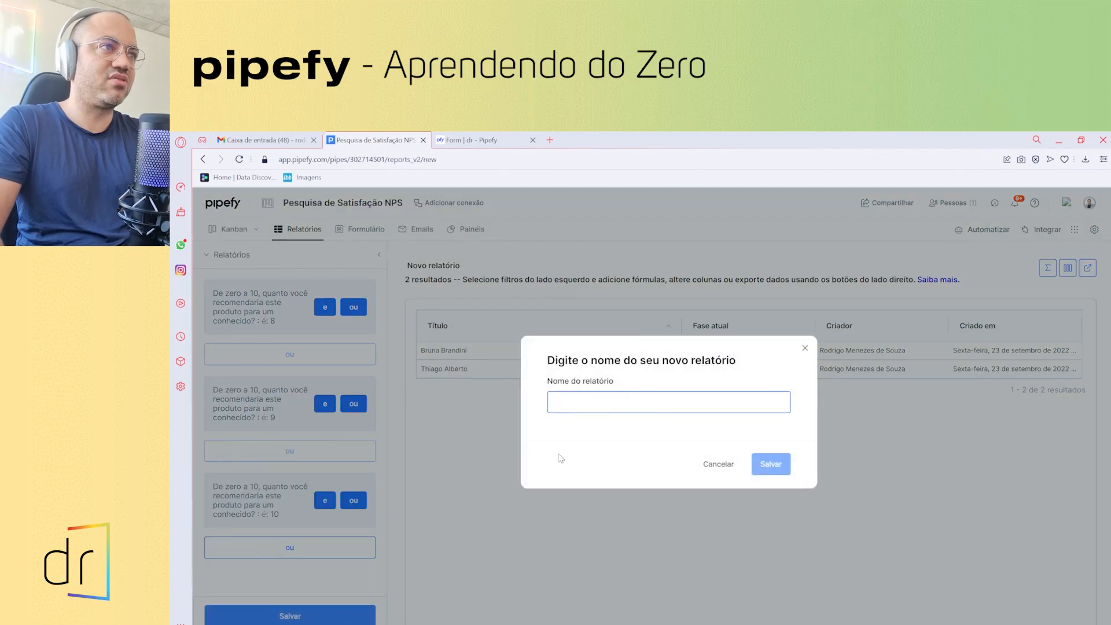
type("Promotores")
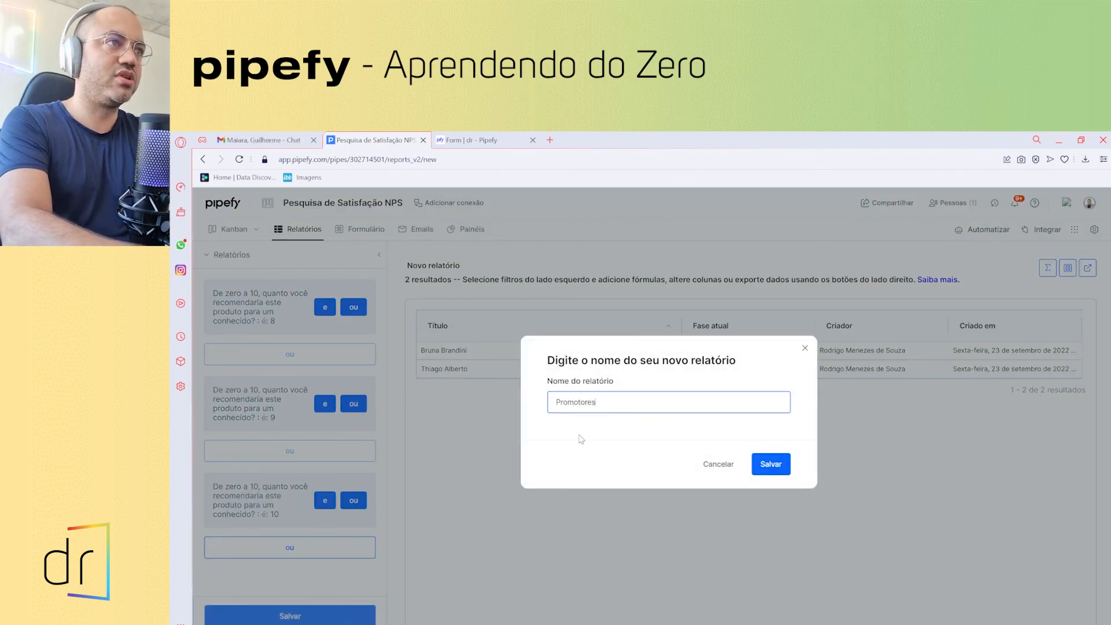
left_click(771, 463)
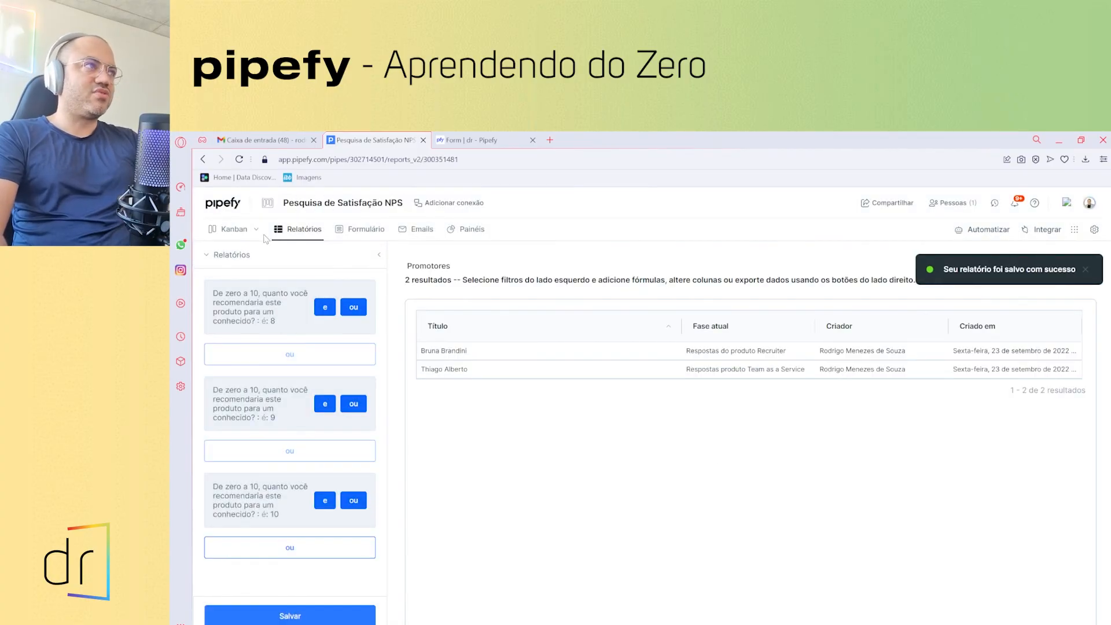
left_click(302, 230)
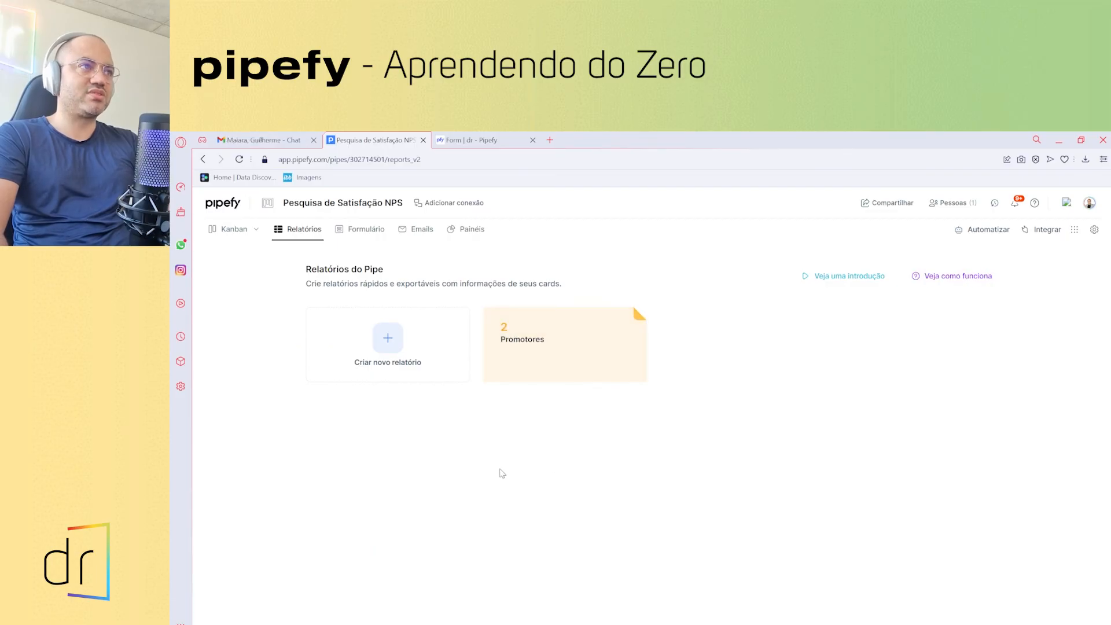
- Create another report and save it as 'Total de respostas'
left_click(389, 347)
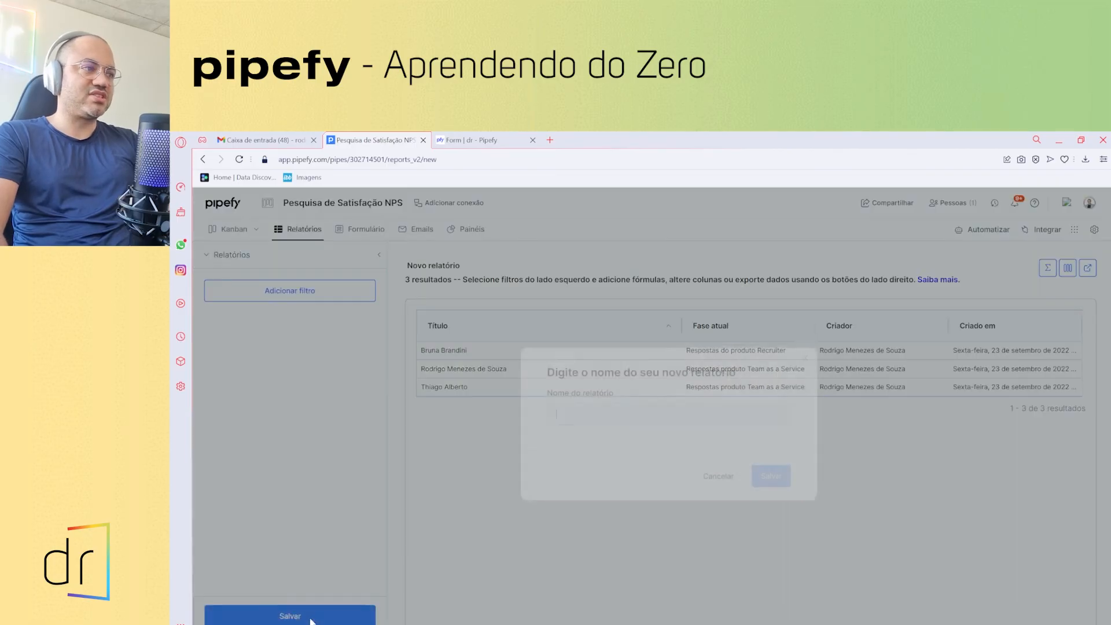
left_click(290, 616)
type("Tot")
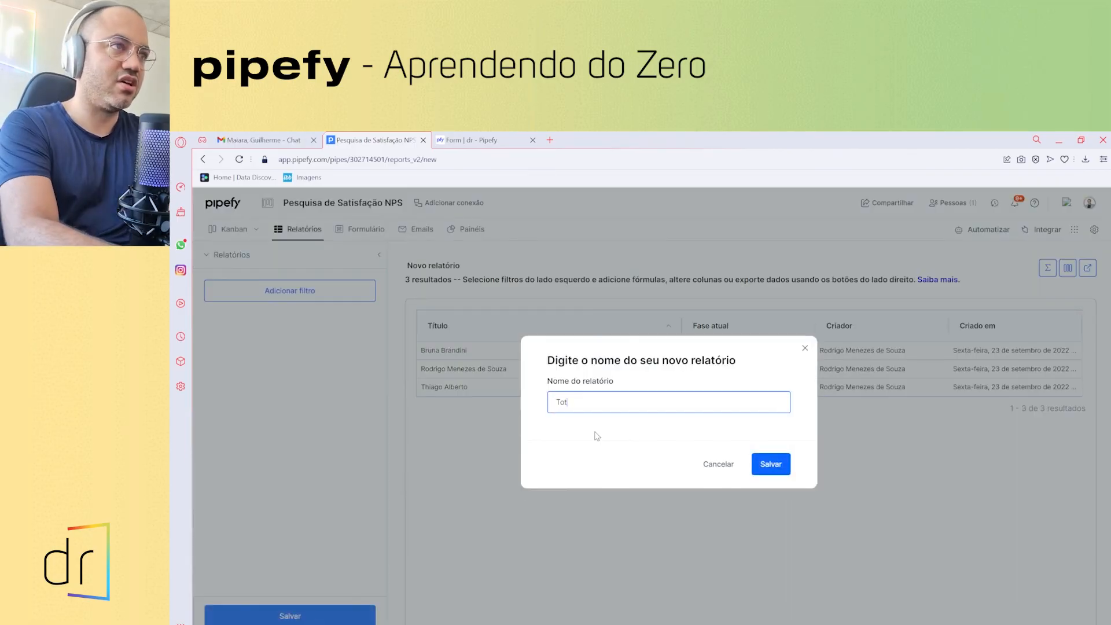
type("al de resp")
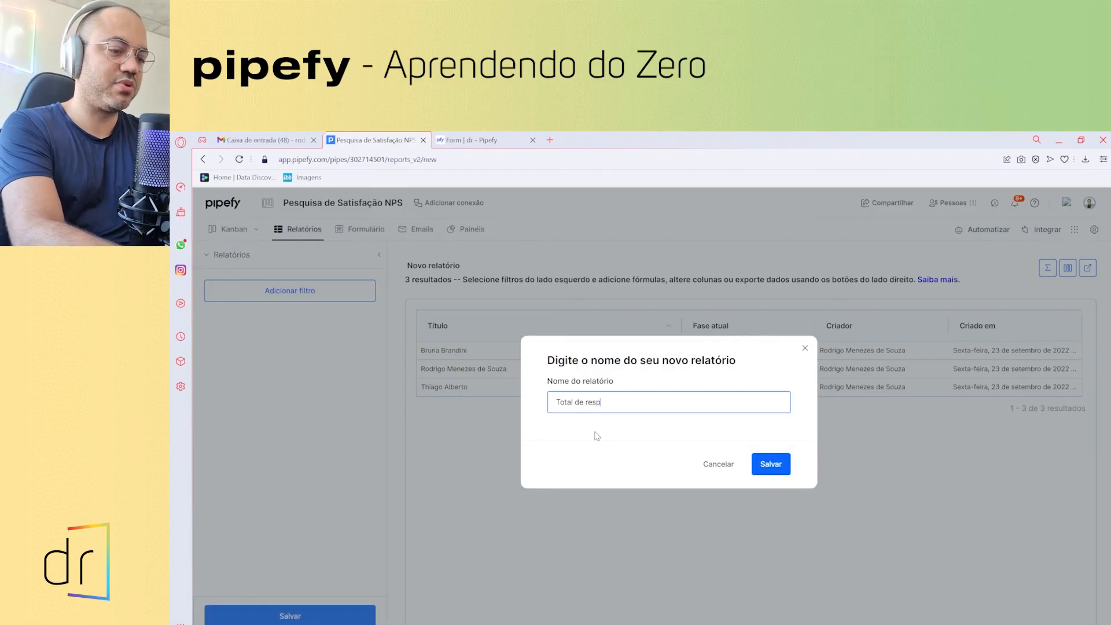
type("ostas")
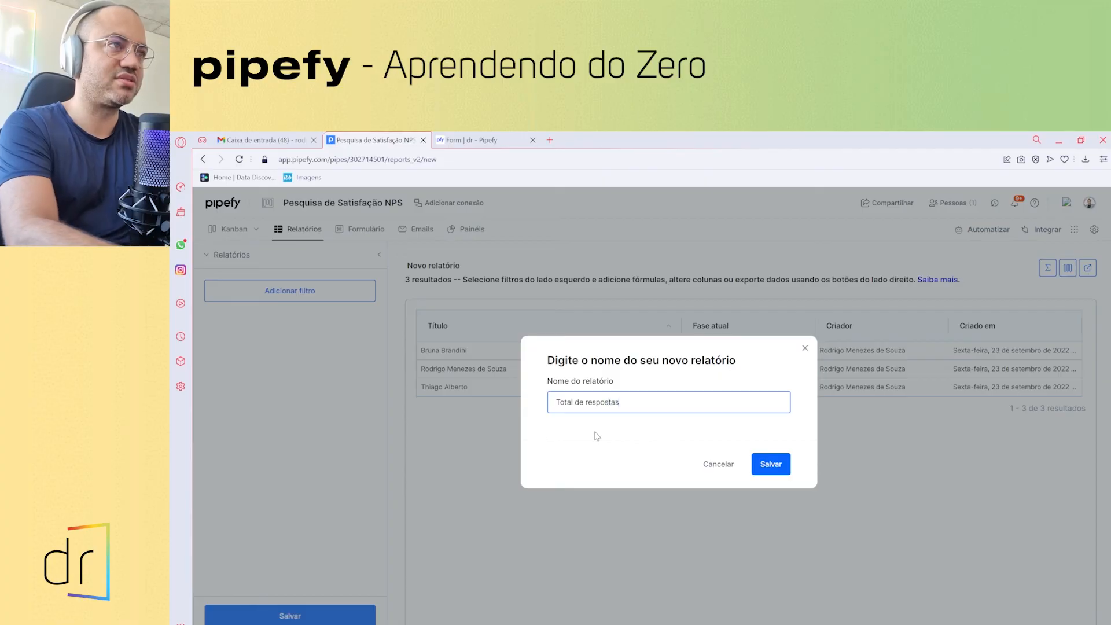
left_click(772, 463)
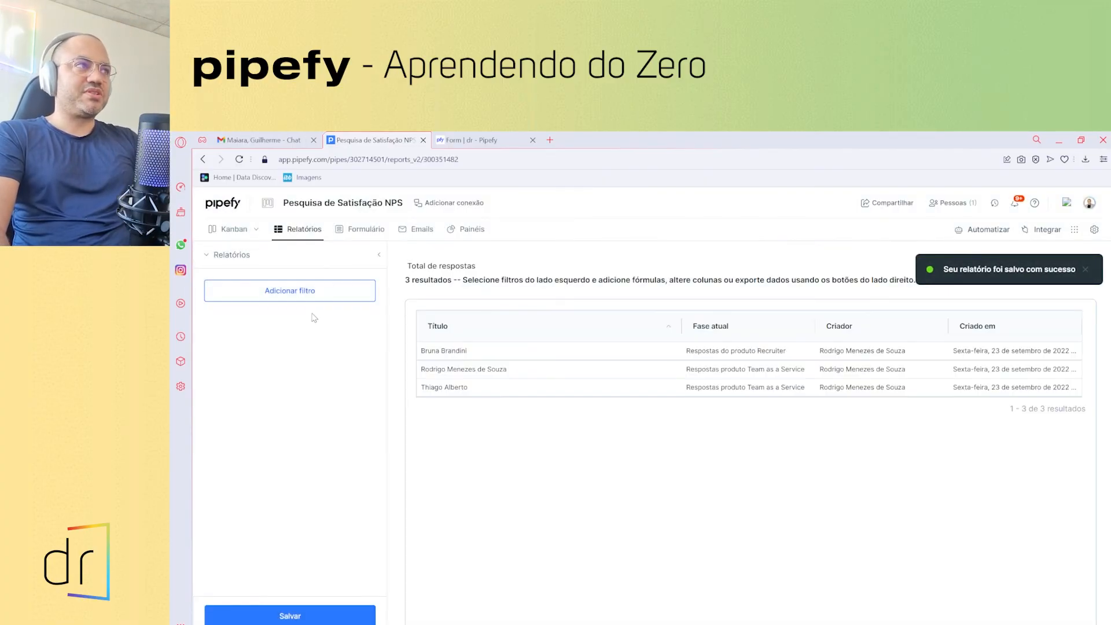
- Filter the report to Fase atual is Respostas produto Team as a Service
left_click(306, 303)
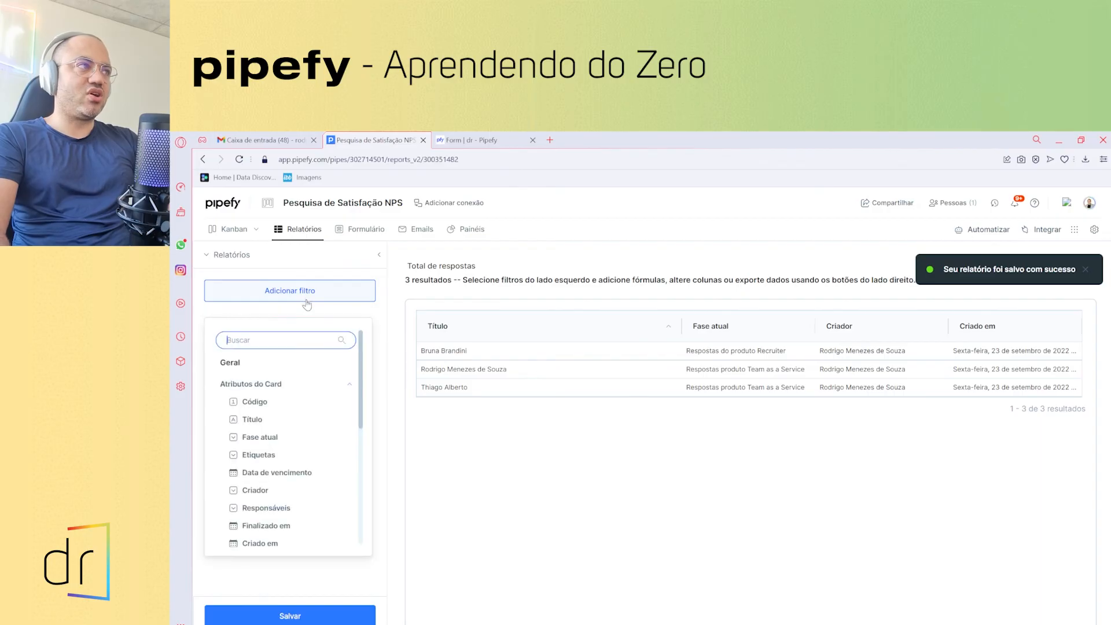
scroll(282, 418, "down", 1)
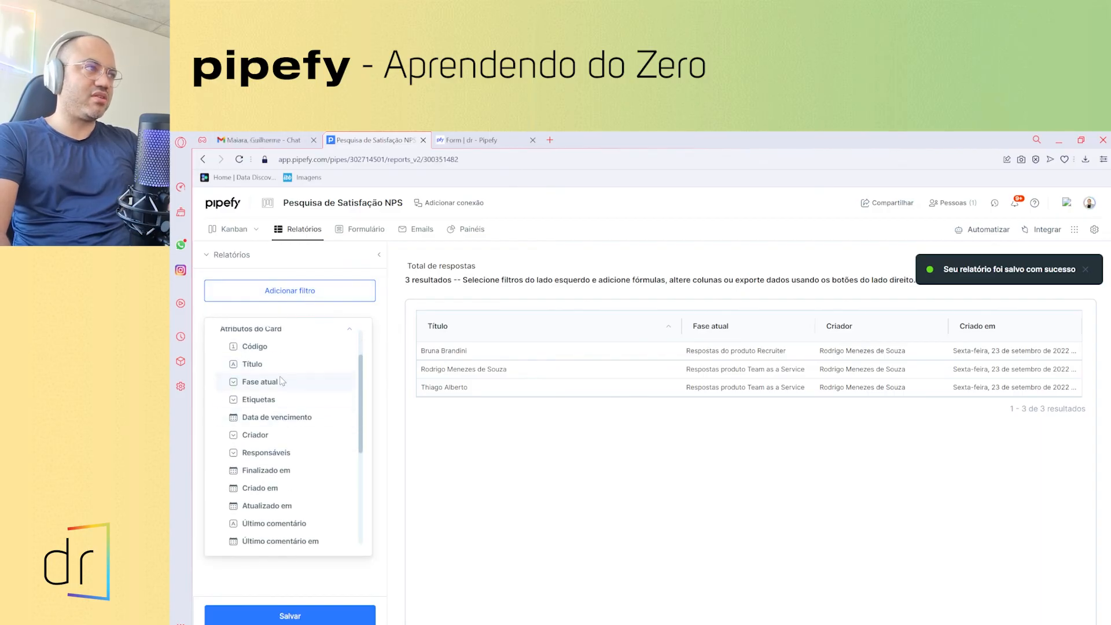
left_click(262, 382)
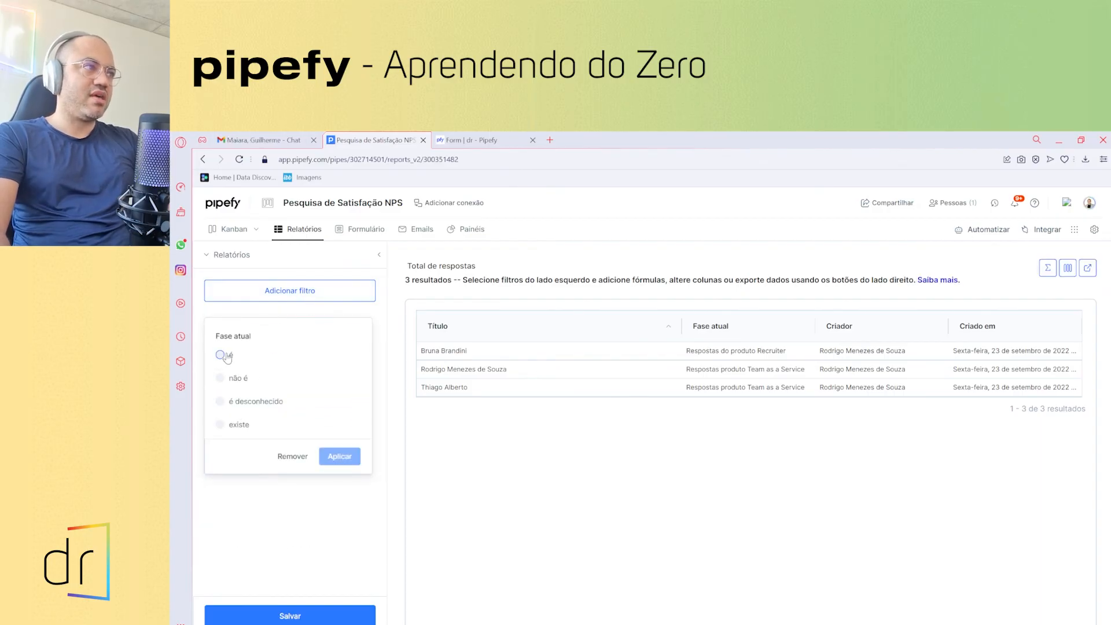
left_click(226, 354)
left_click(260, 382)
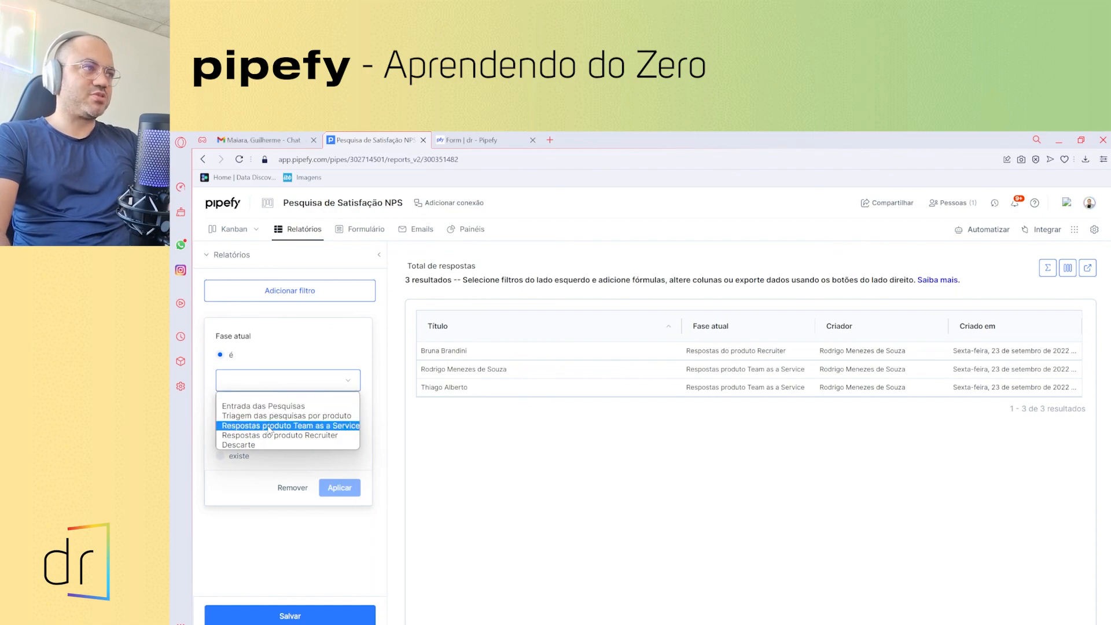
left_click(269, 426)
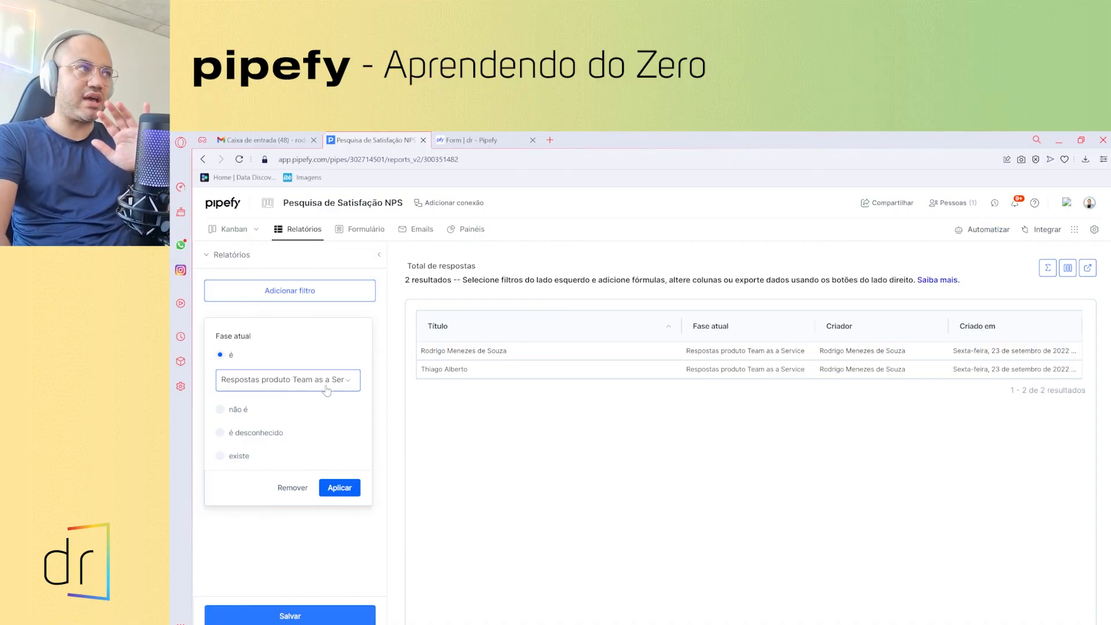
left_click(342, 486)
- Add an 'ou' condition for Fase atual is Respostas do produto Recruiter and save the report
left_click(291, 347)
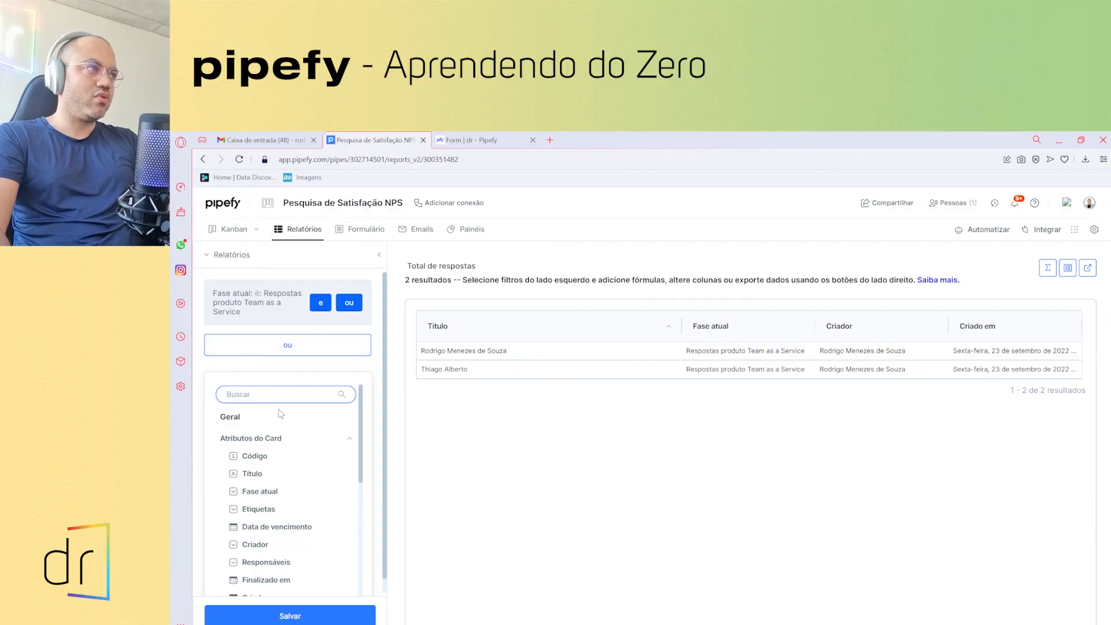
left_click(263, 492)
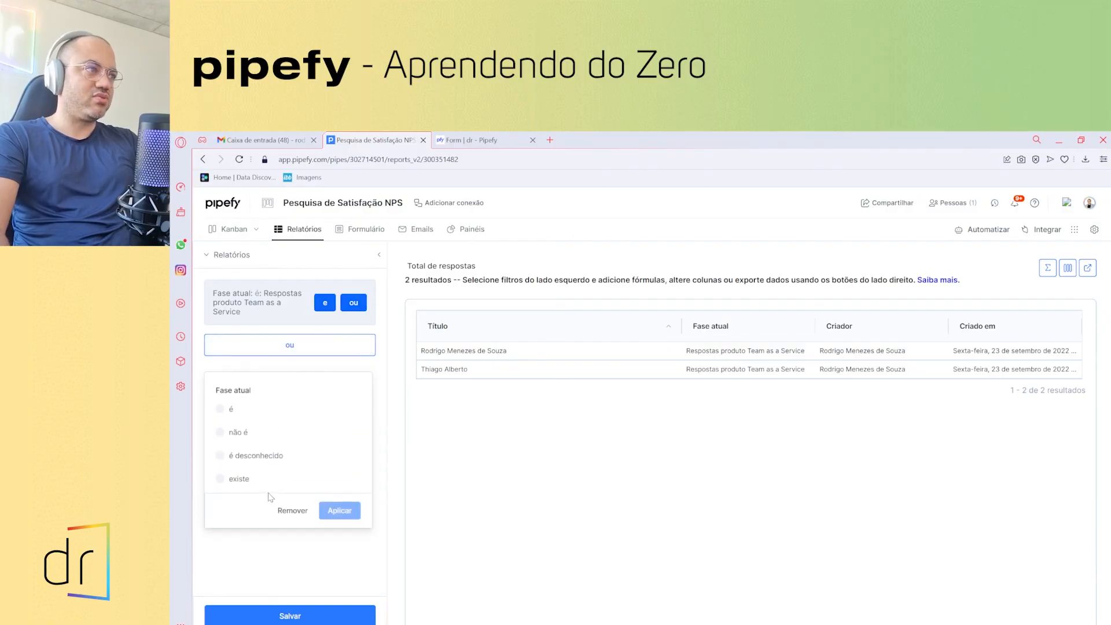
left_click(219, 408)
left_click(244, 439)
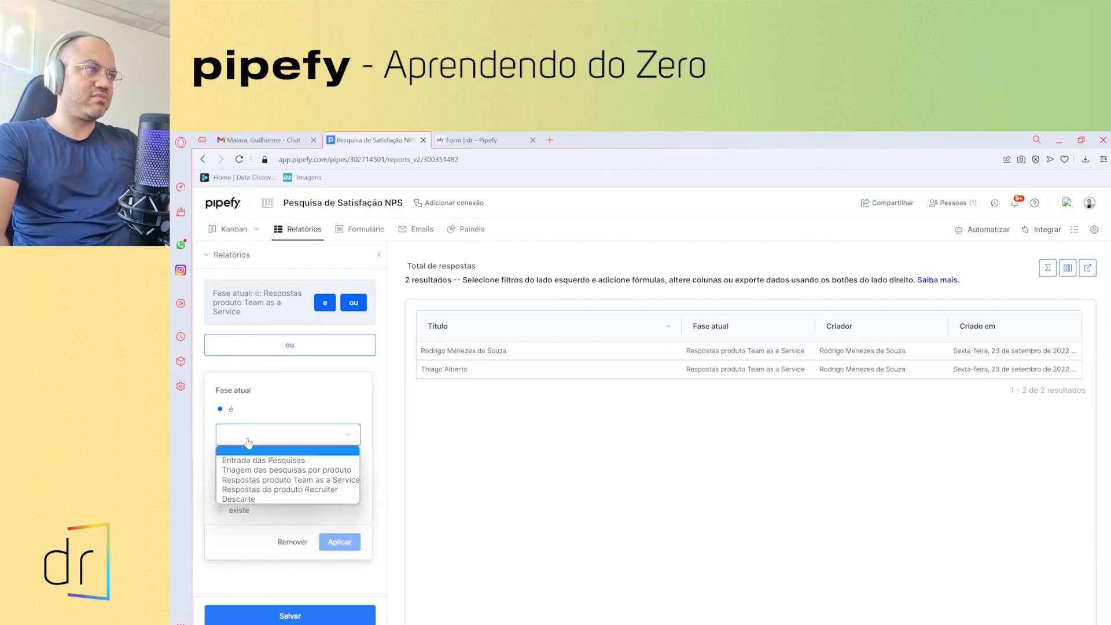
left_click(270, 490)
left_click(337, 542)
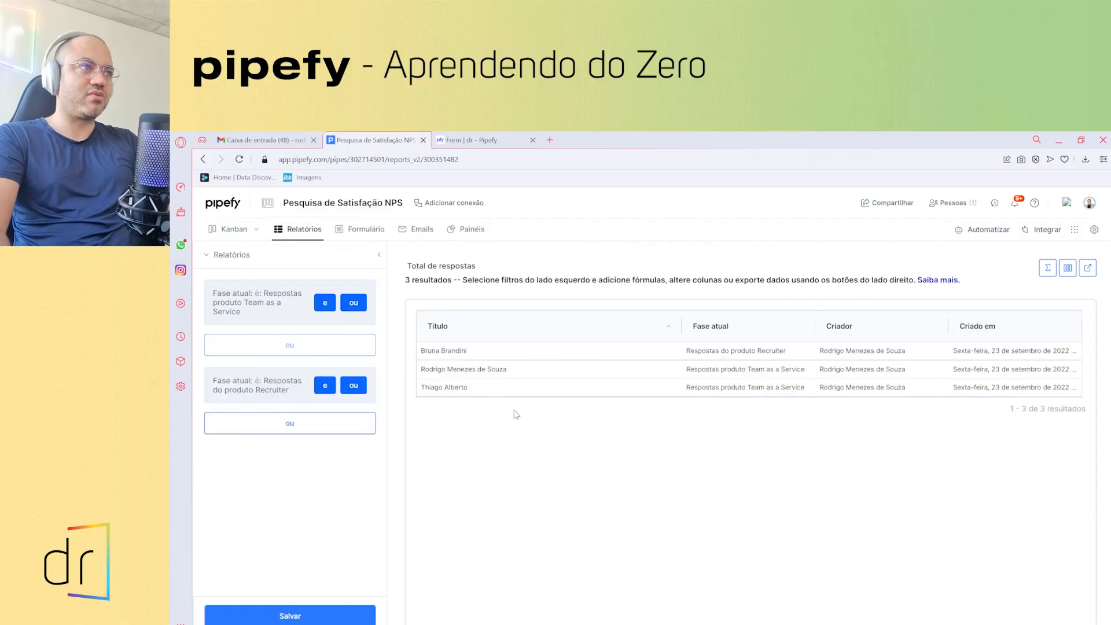
left_click(336, 613)
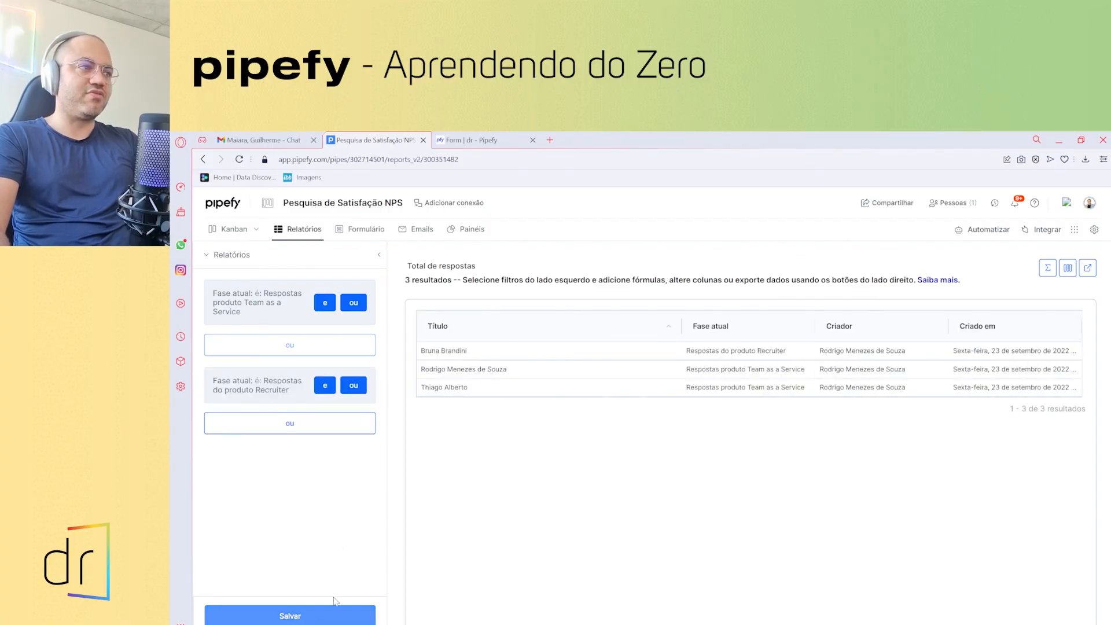
- Visit the Formulário page, then return to the reports list showing Promotores and Total de respostas
left_click(363, 231)
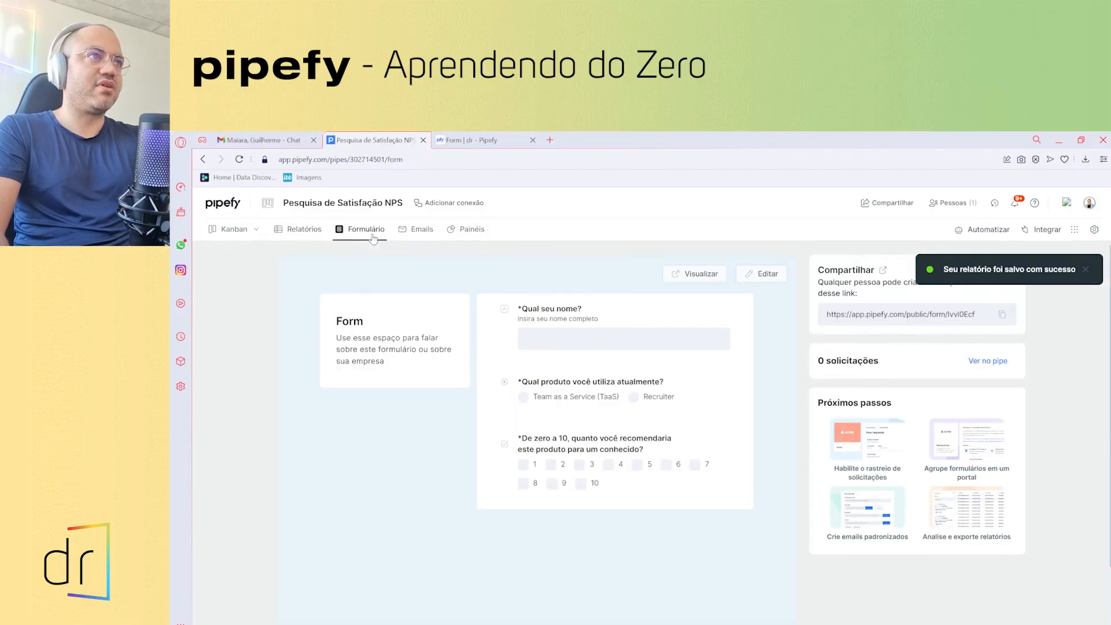
left_click(303, 230)
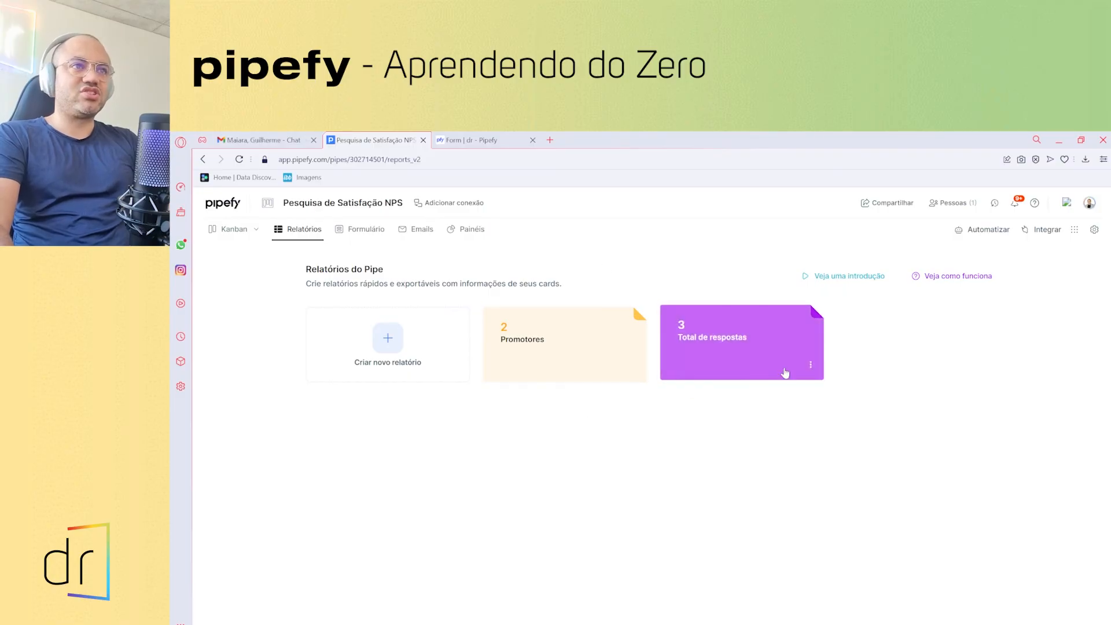
- Export Total de respostas as XLSX by e-mail and download, checking total_de_respostas_23-09-2022.xlsx in Excel
left_click(810, 365)
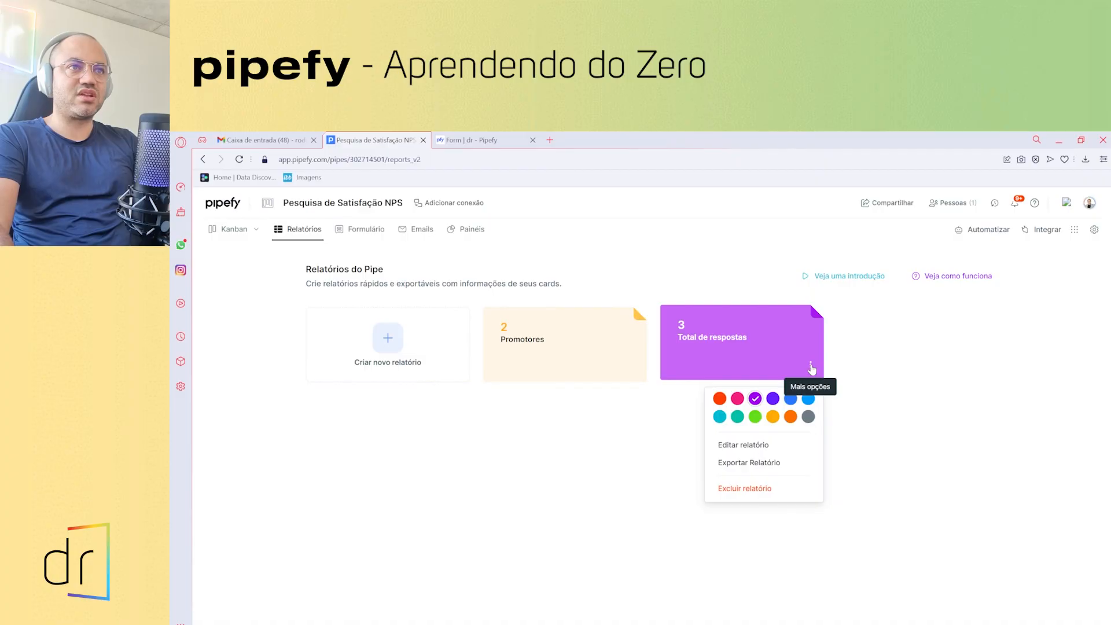
left_click(752, 463)
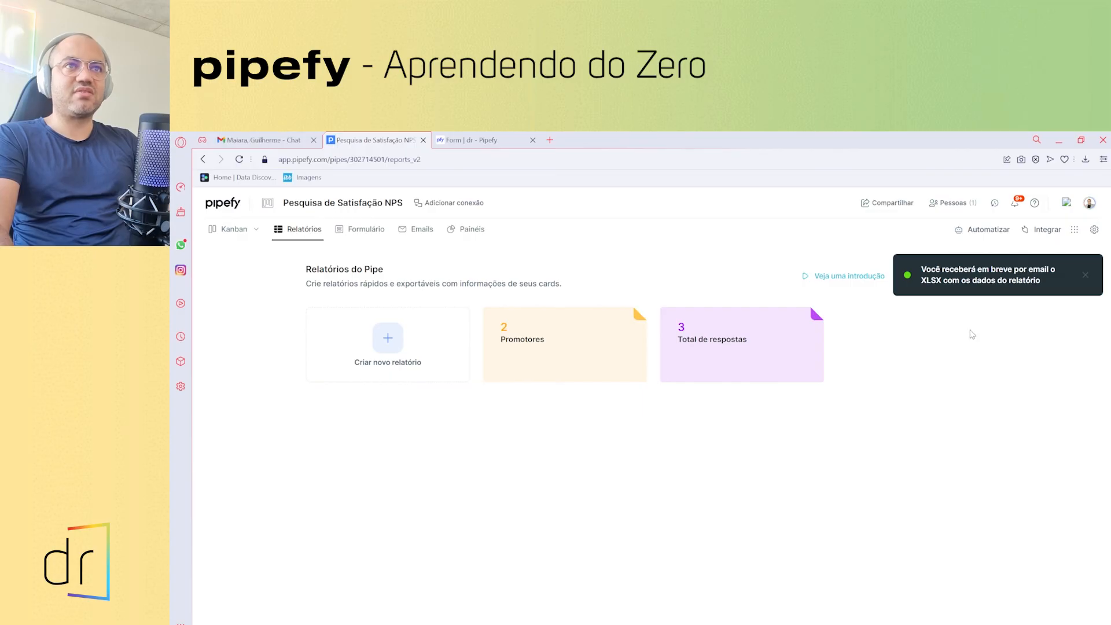
left_click(735, 338)
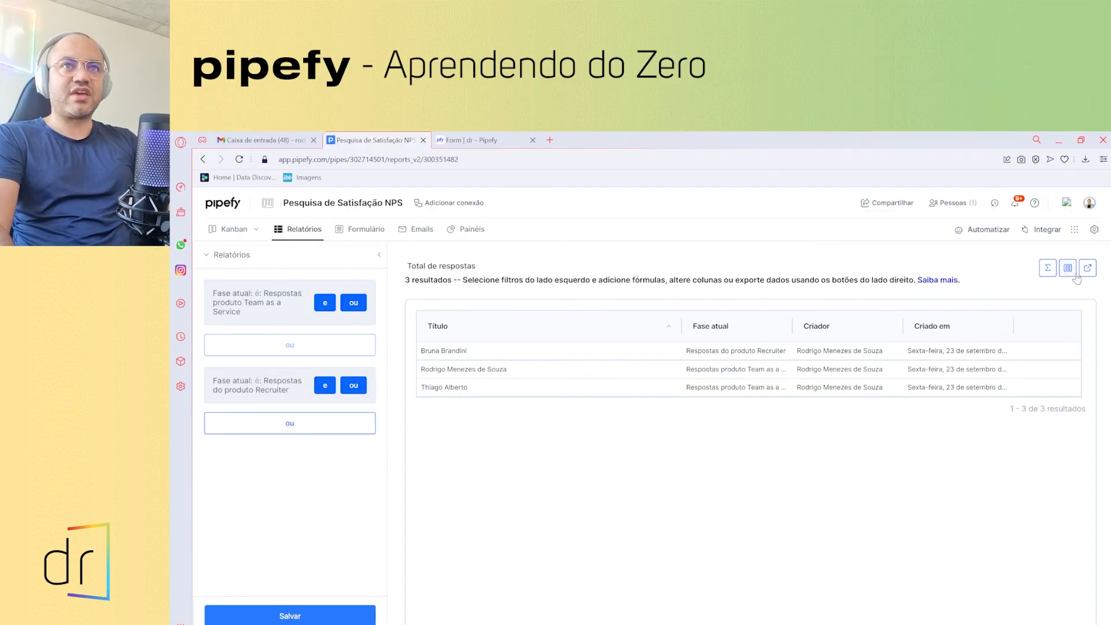
left_click(1088, 270)
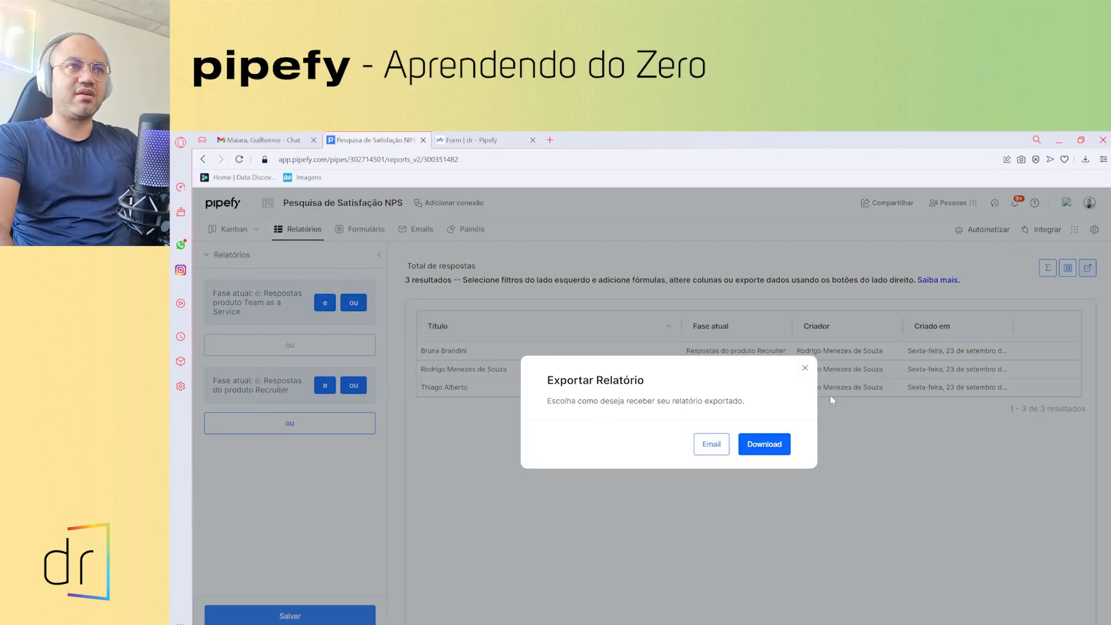
left_click(764, 445)
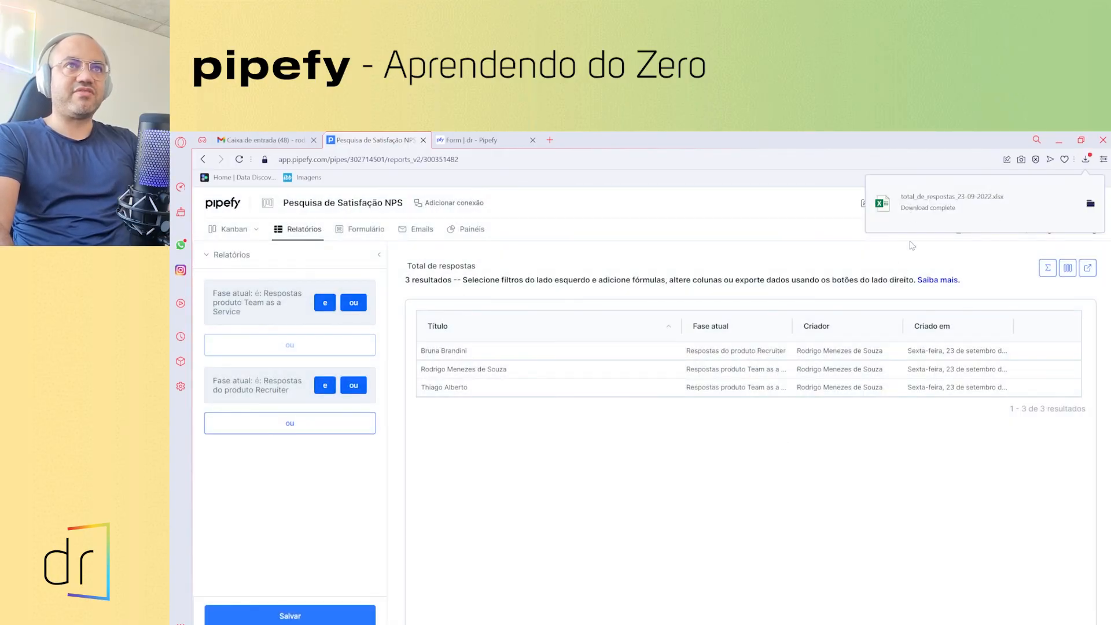
left_click(915, 212)
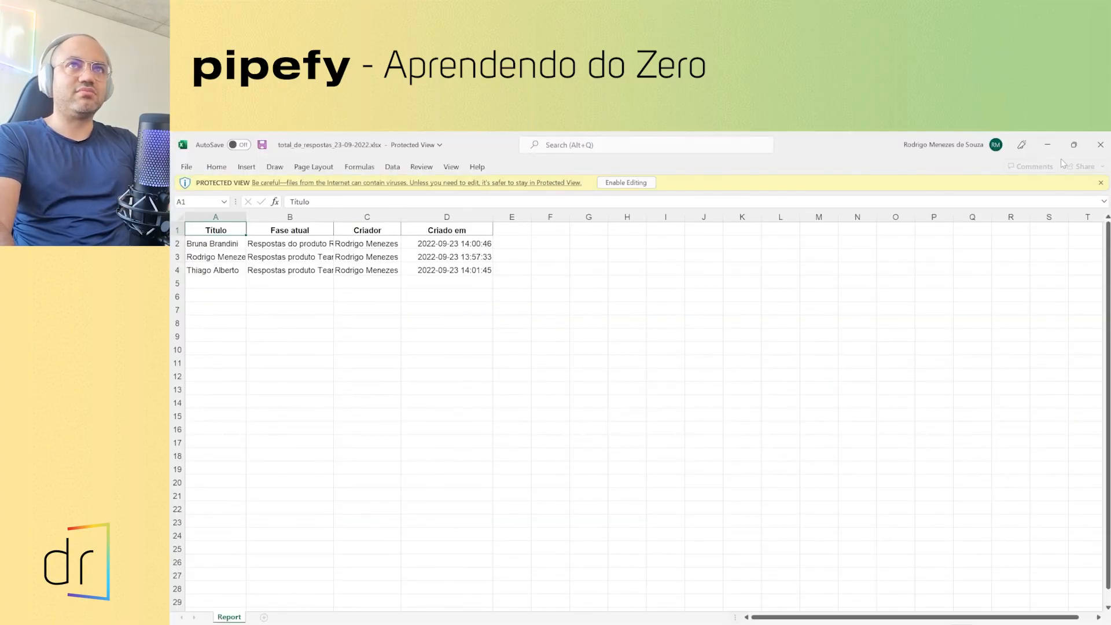
left_click(1101, 145)
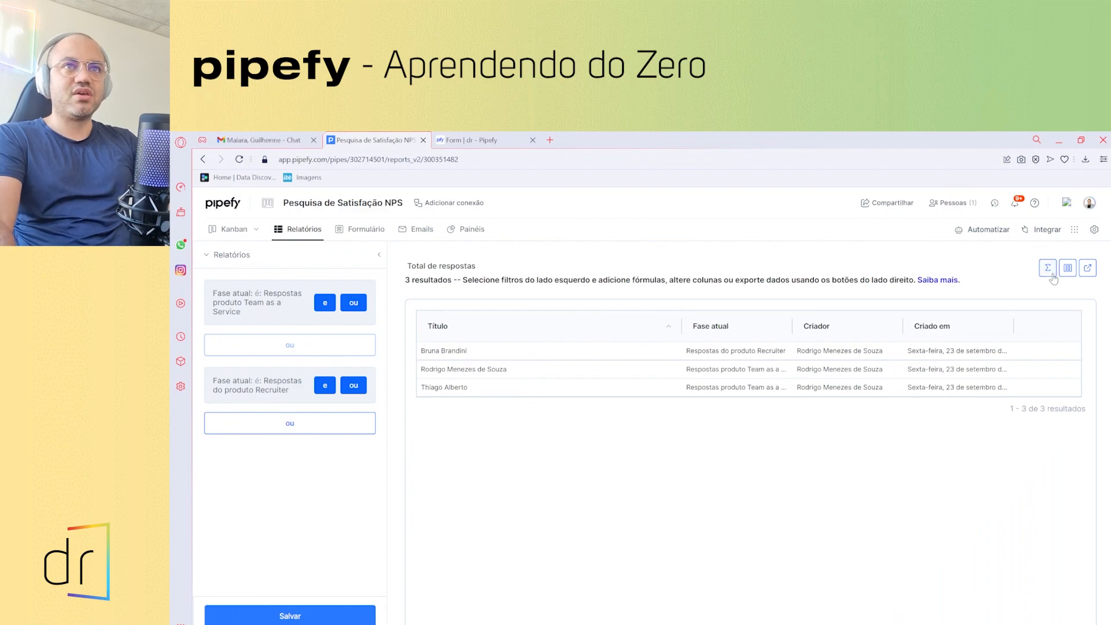
- Review the report's column options, then leave the report through the Kanban view
left_click(1068, 268)
scroll(959, 423, "down", 5)
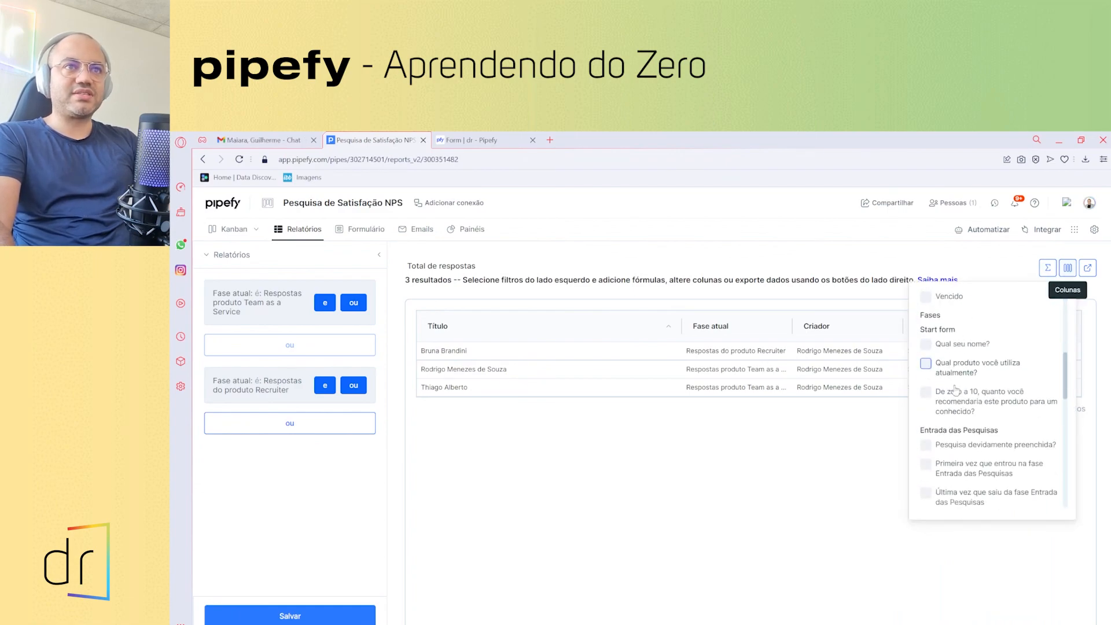
left_click(793, 498)
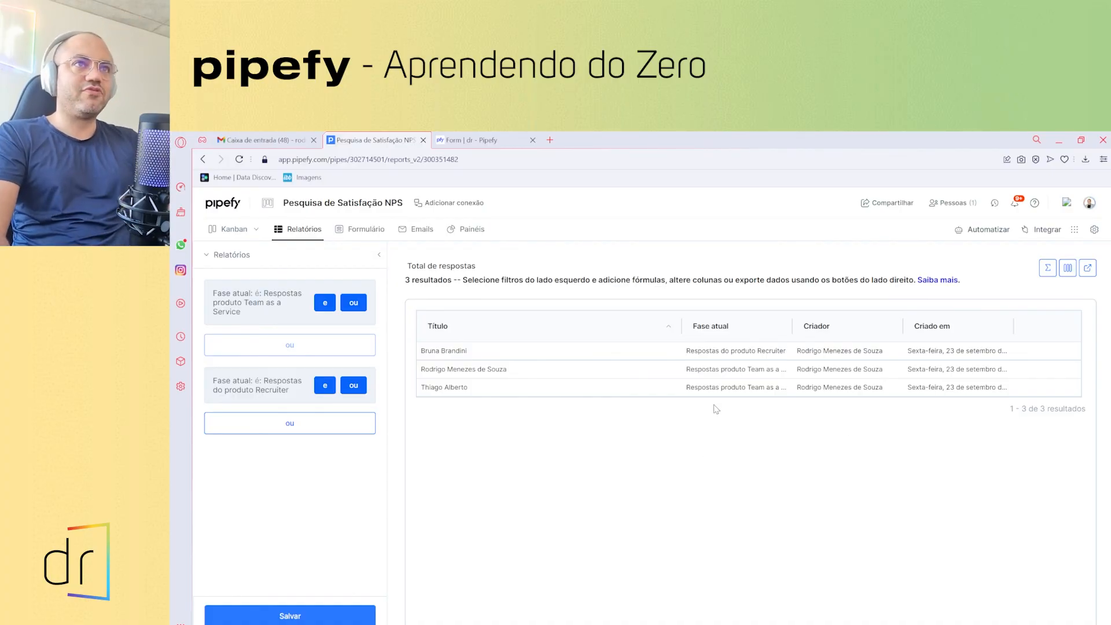
left_click(222, 232)
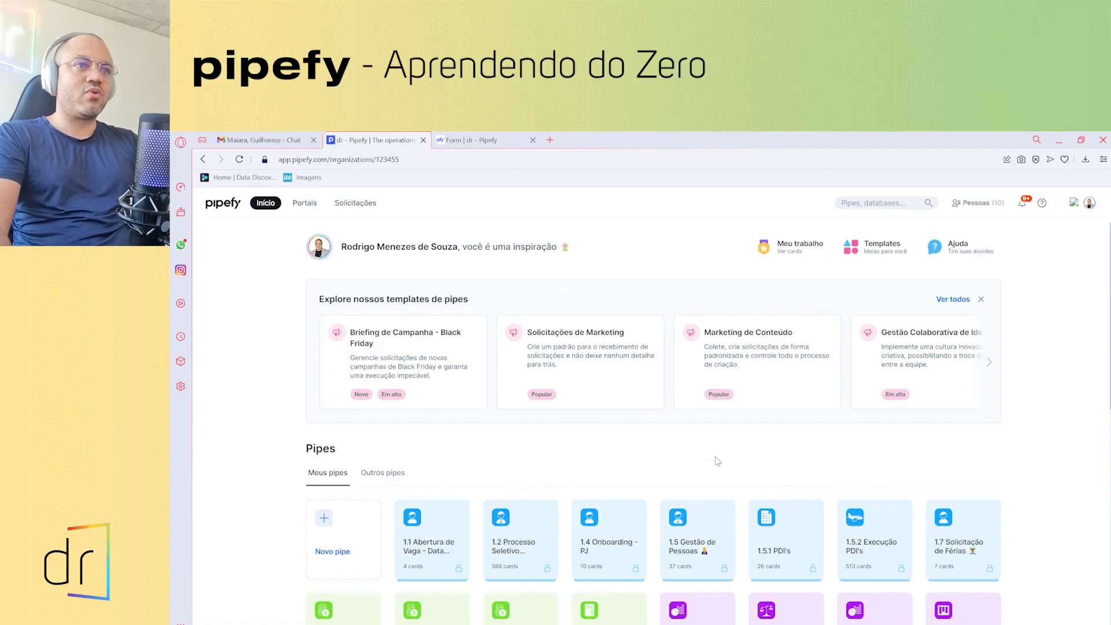
- Search 'pesquisa' and open the Pesquisa de Satisfação NPS pipe showing its three response cards
scroll(595, 473, "down", 3)
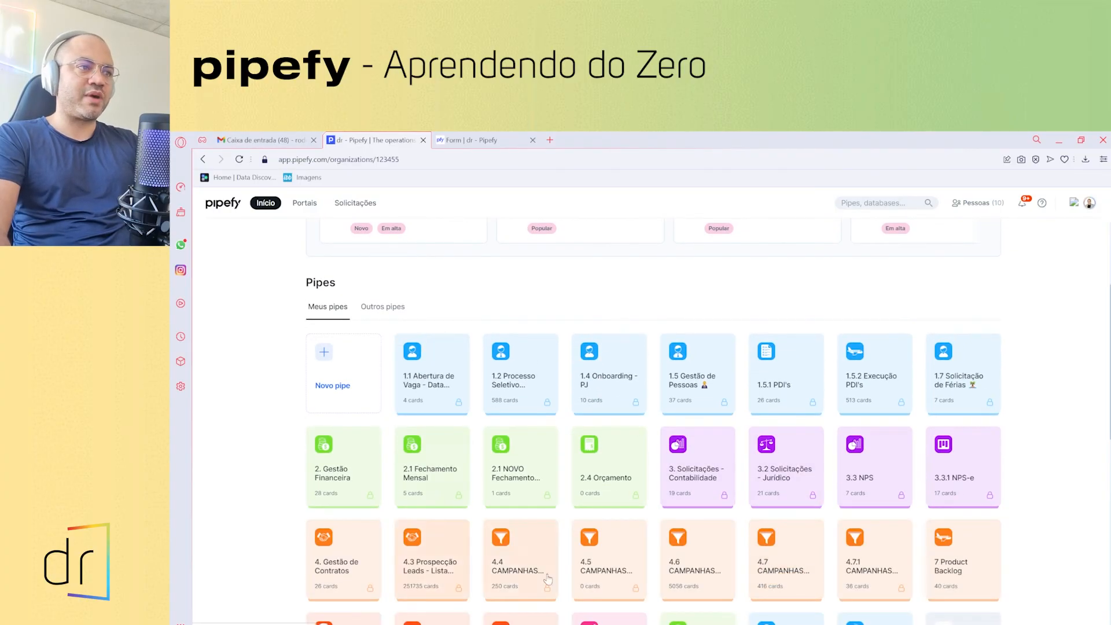
scroll(672, 550, "down", 3)
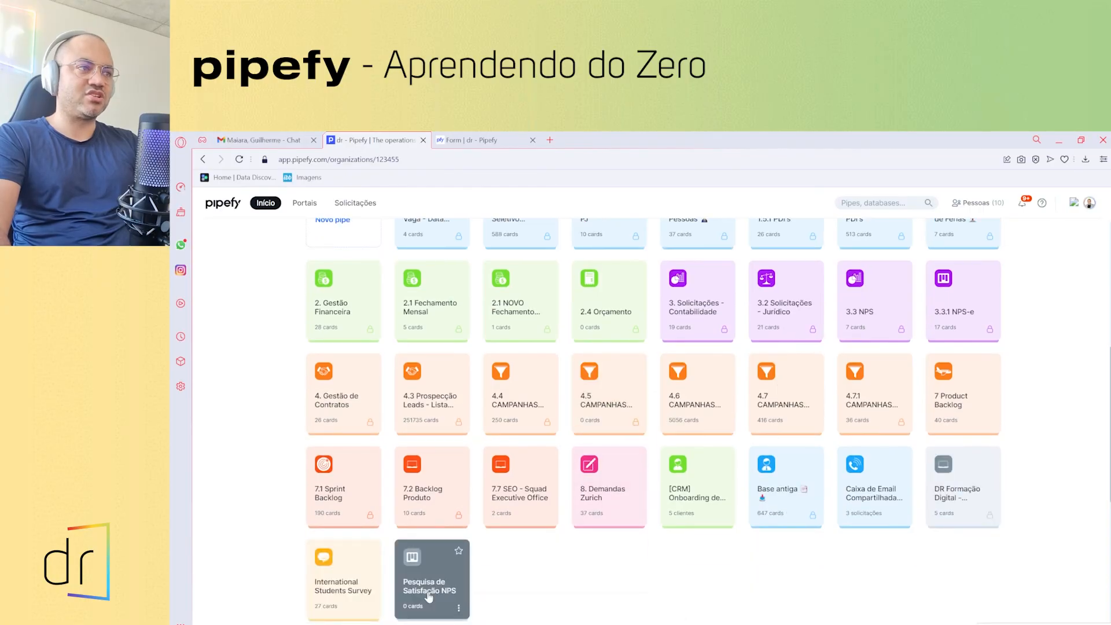
scroll(601, 457, "up", 4)
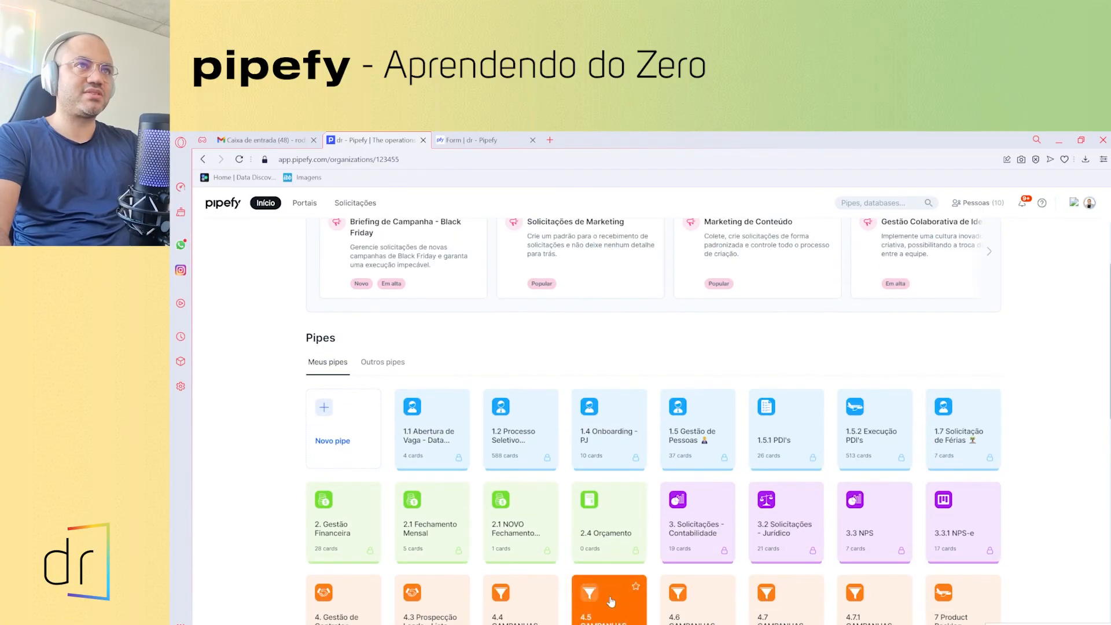
left_click(849, 203)
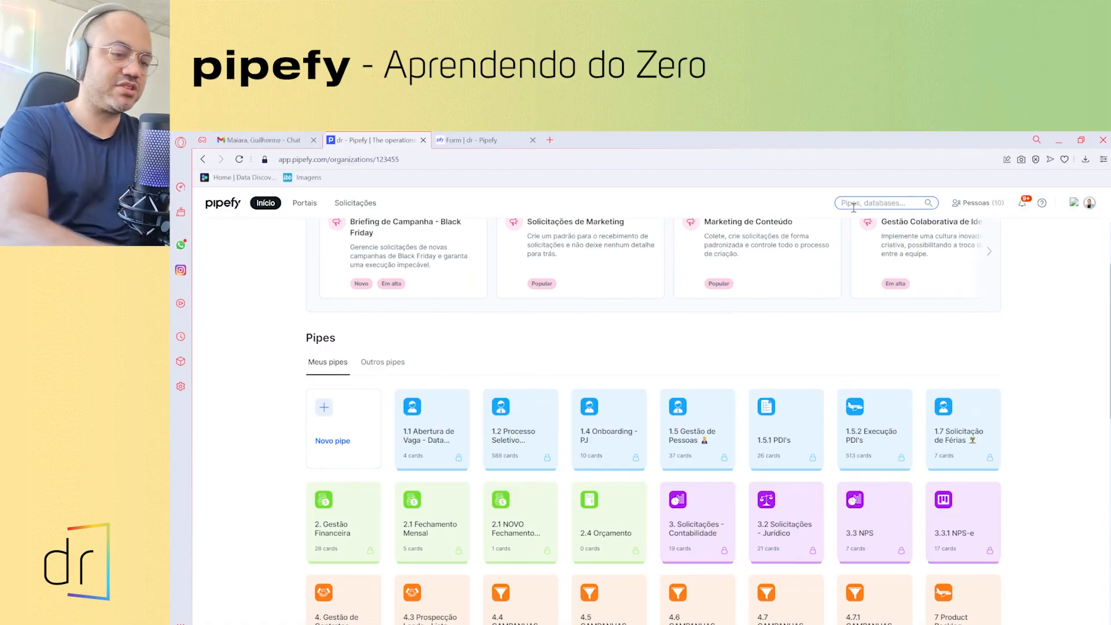
type("pesquisa")
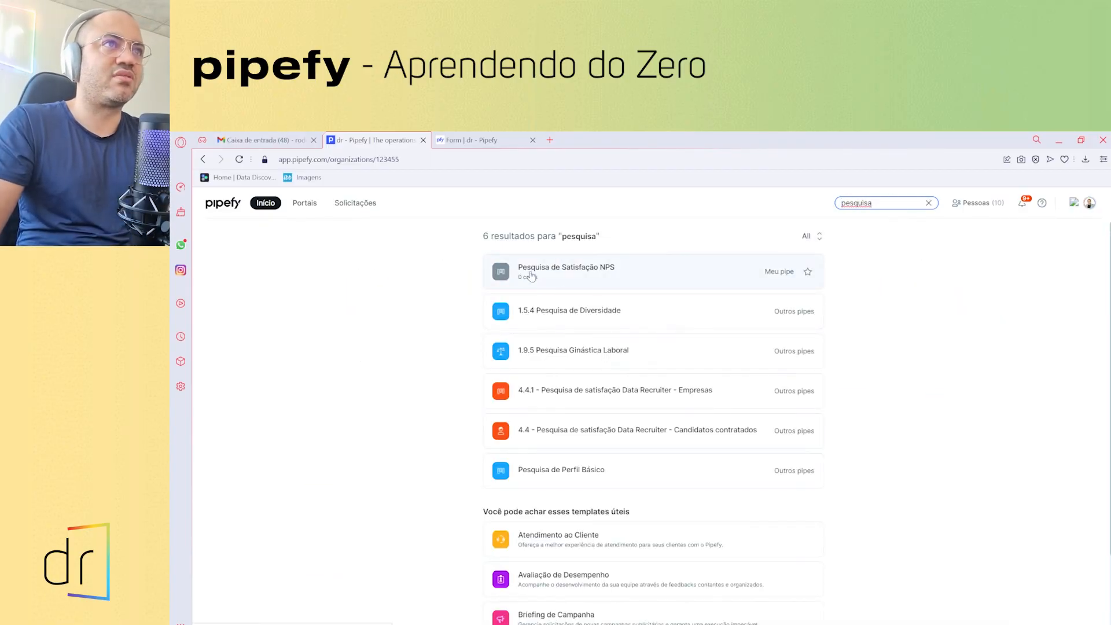
left_click(604, 271)
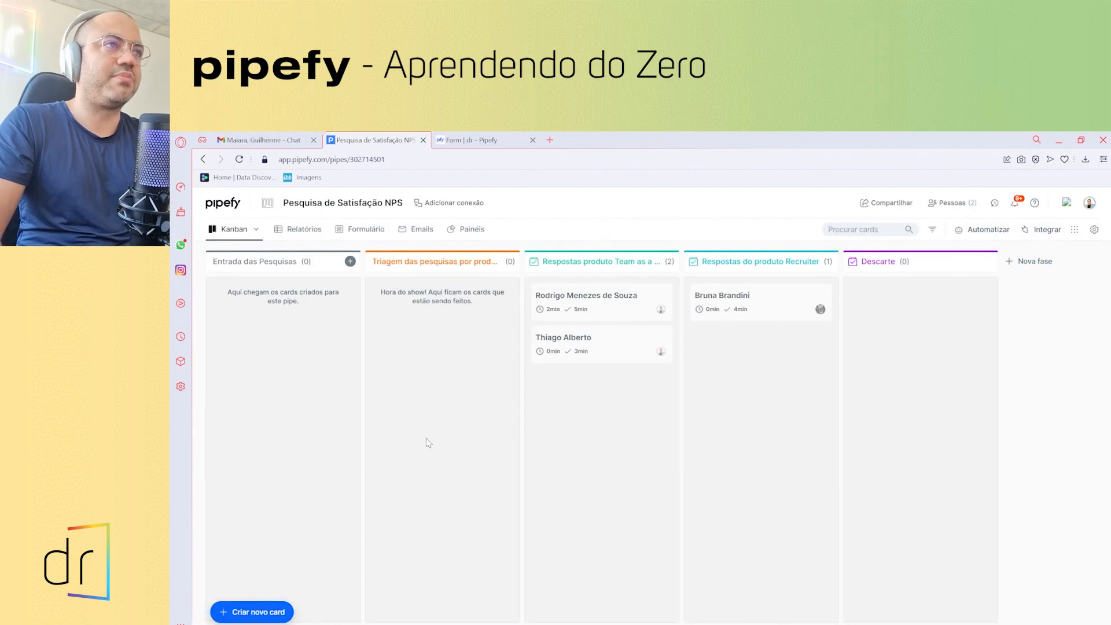
left_click(258, 231)
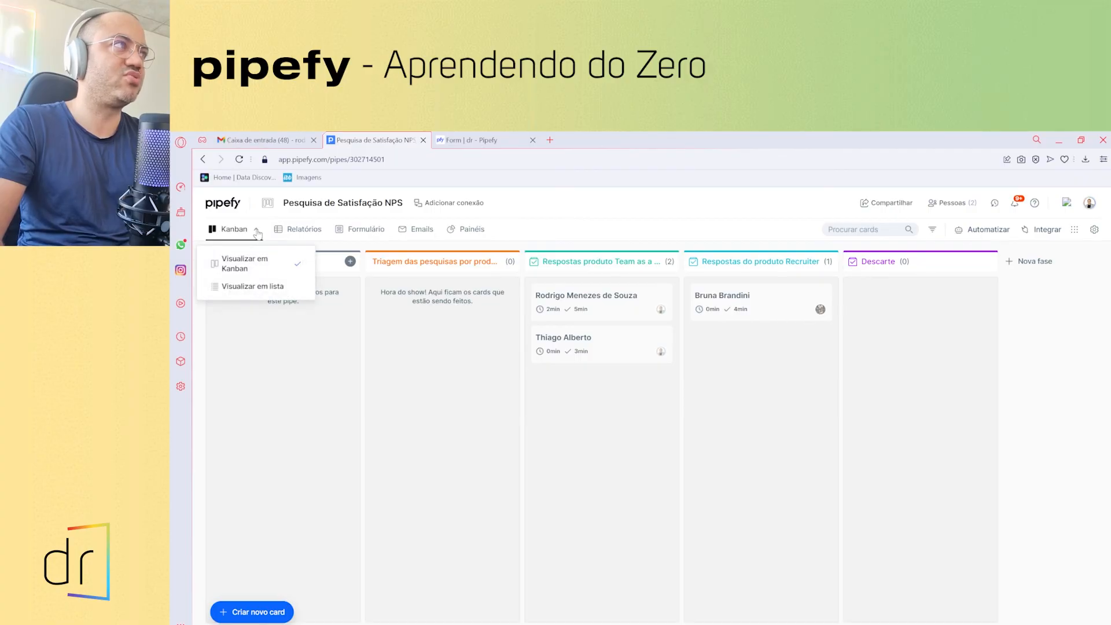
left_click(255, 287)
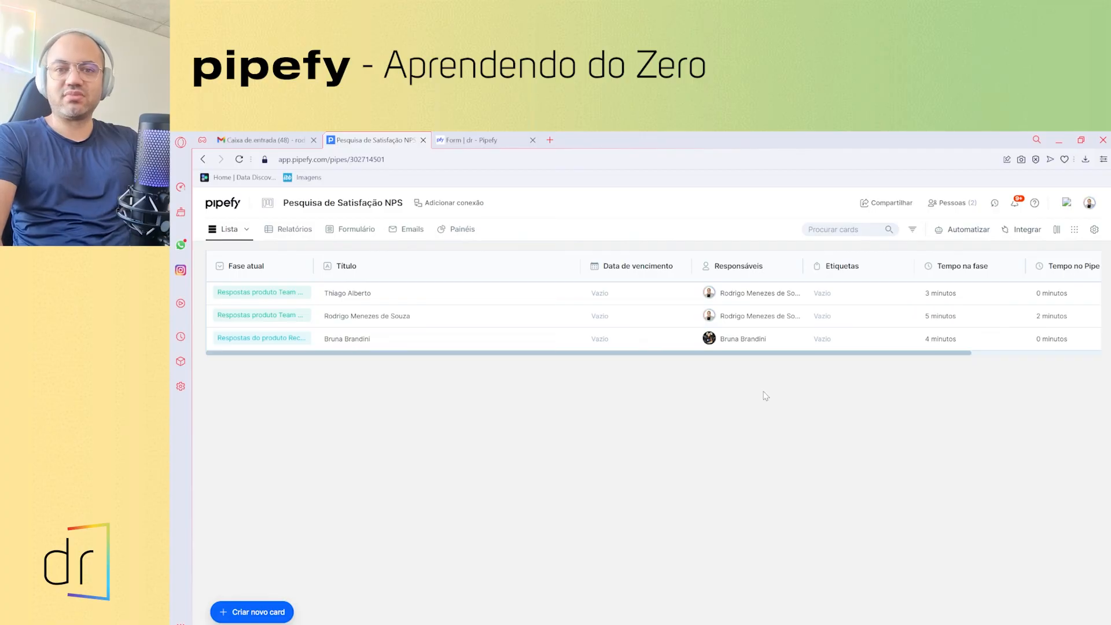
left_click(247, 230)
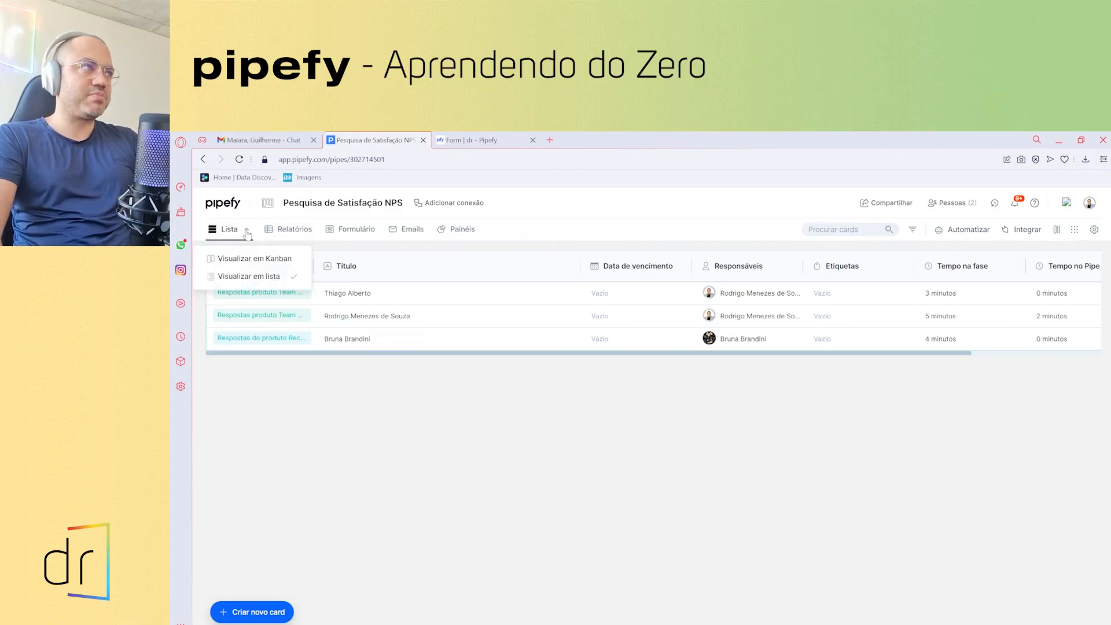
left_click(243, 258)
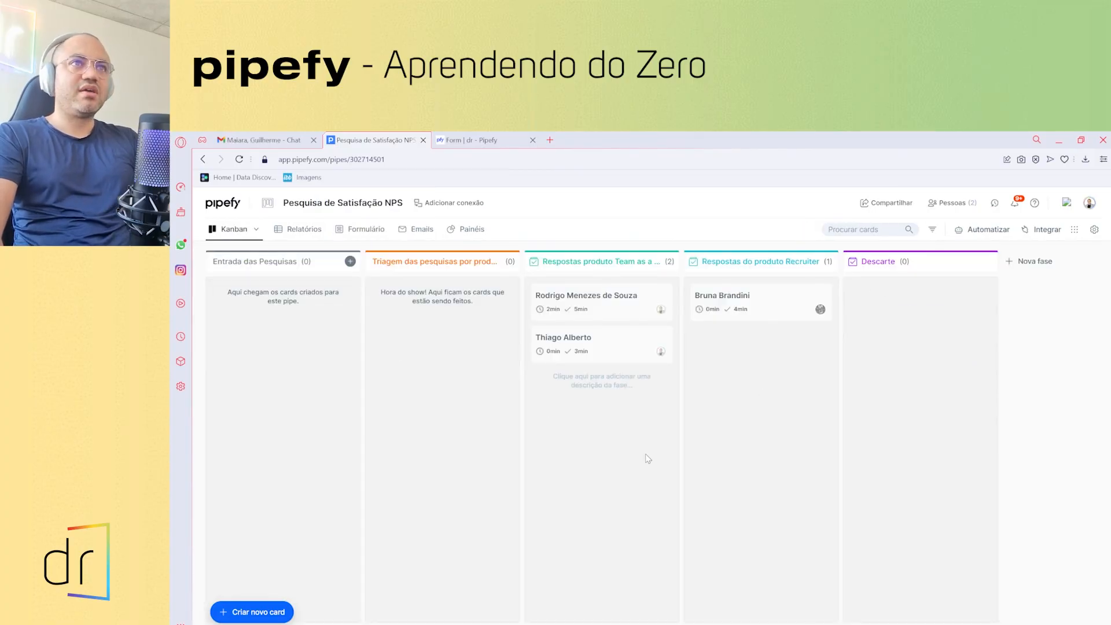